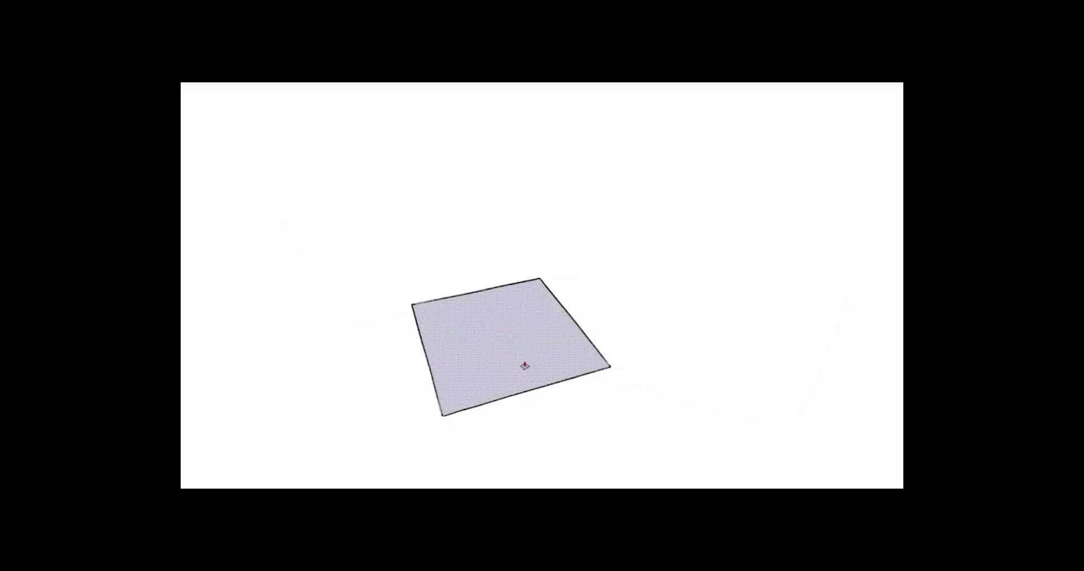
drag(525, 368, 776, 323)
drag(585, 191, 531, 215)
drag(457, 237, 435, 355)
drag(496, 237, 498, 294)
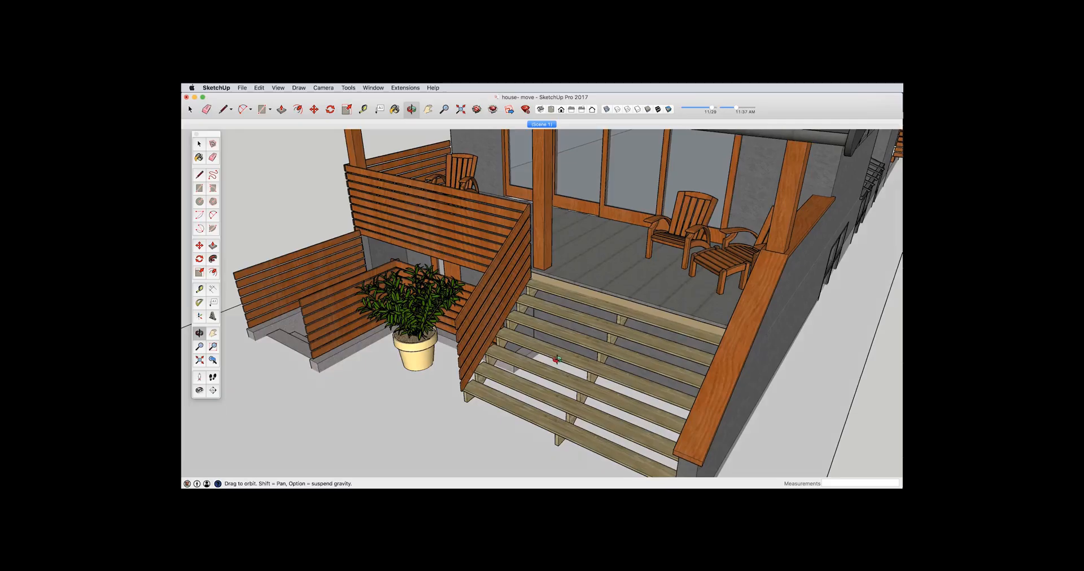
Step: Select the potted plant on the ground beside the slatted railing and stairs
drag(575, 418, 575, 367)
scroll(575, 367, up, 5)
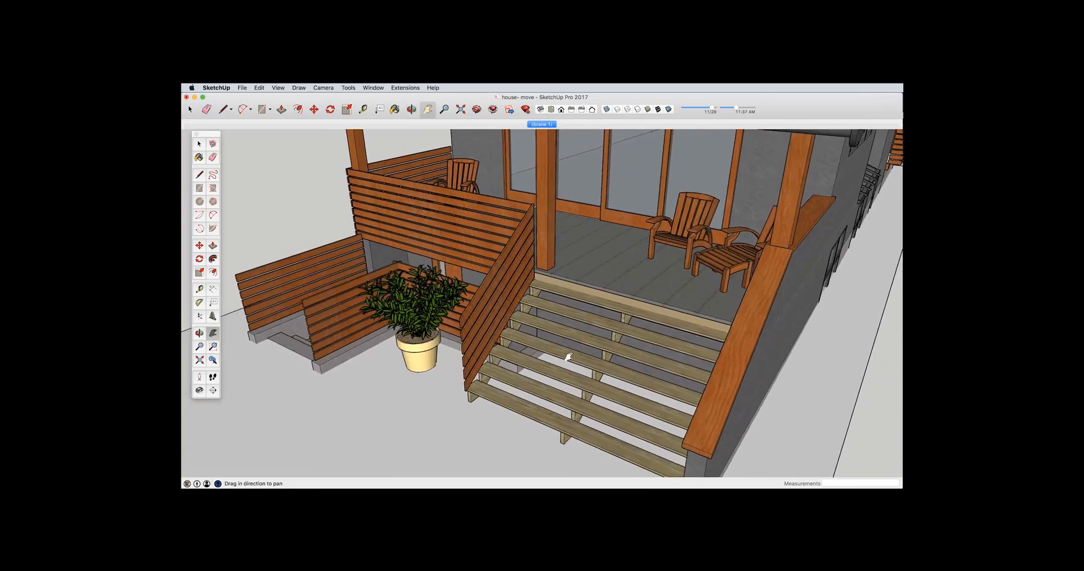
middle_drag(574, 373, 606, 364)
scroll(590, 367, up, 2)
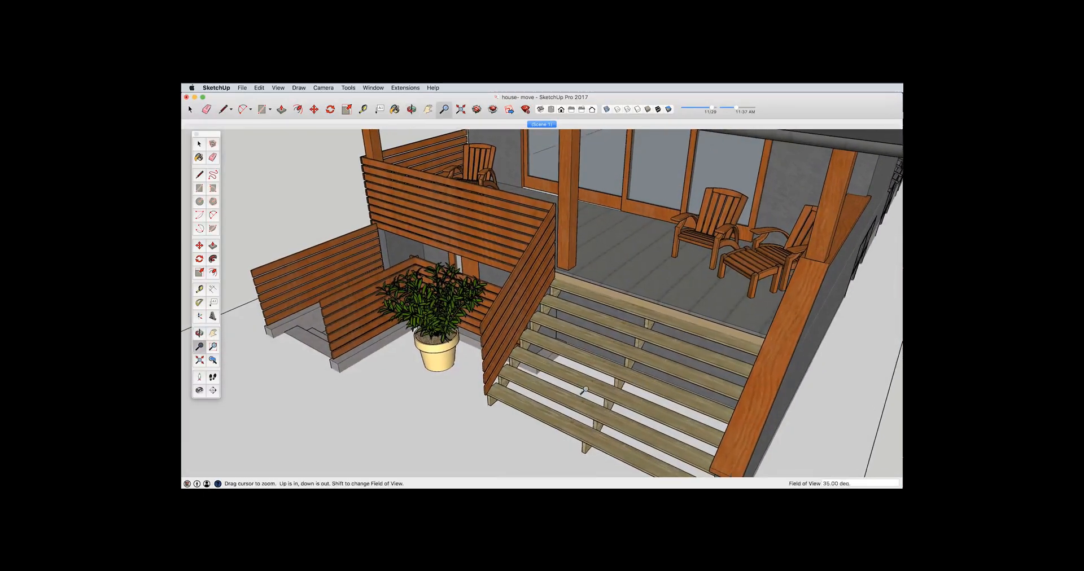
key(space)
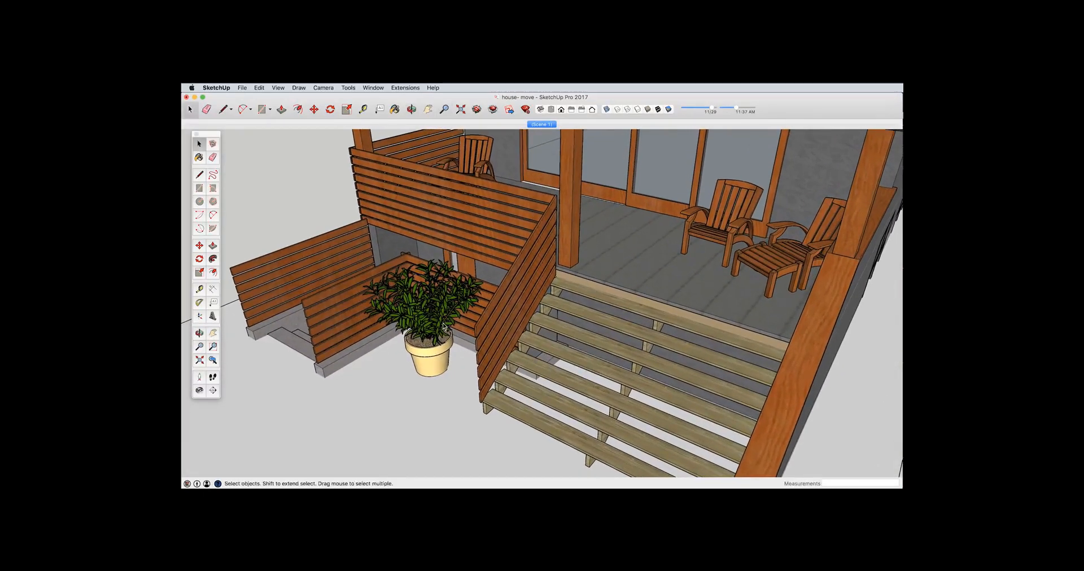
click(446, 329)
middle_drag(484, 351, 536, 370)
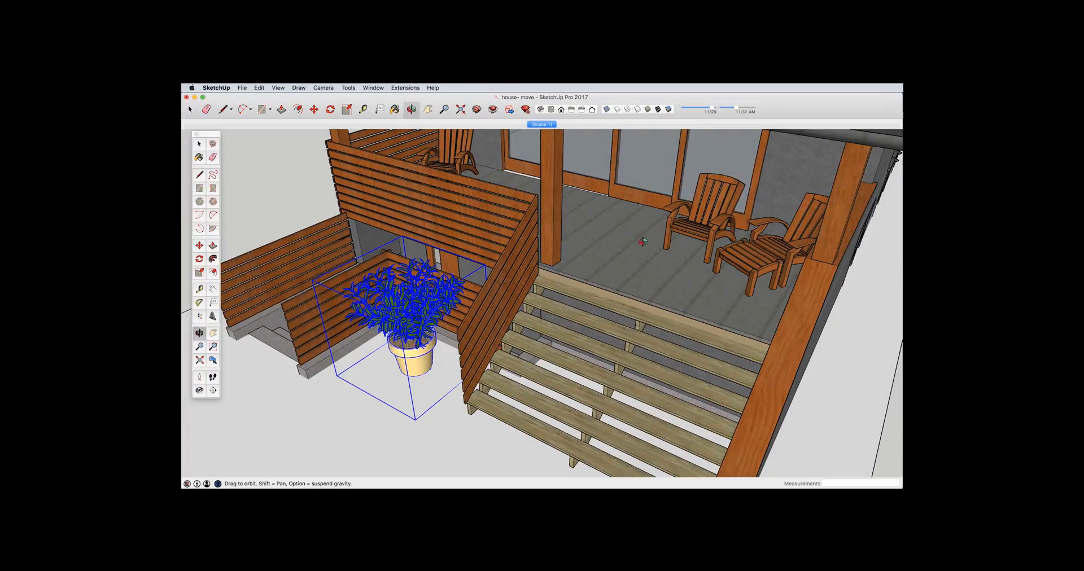
key(m)
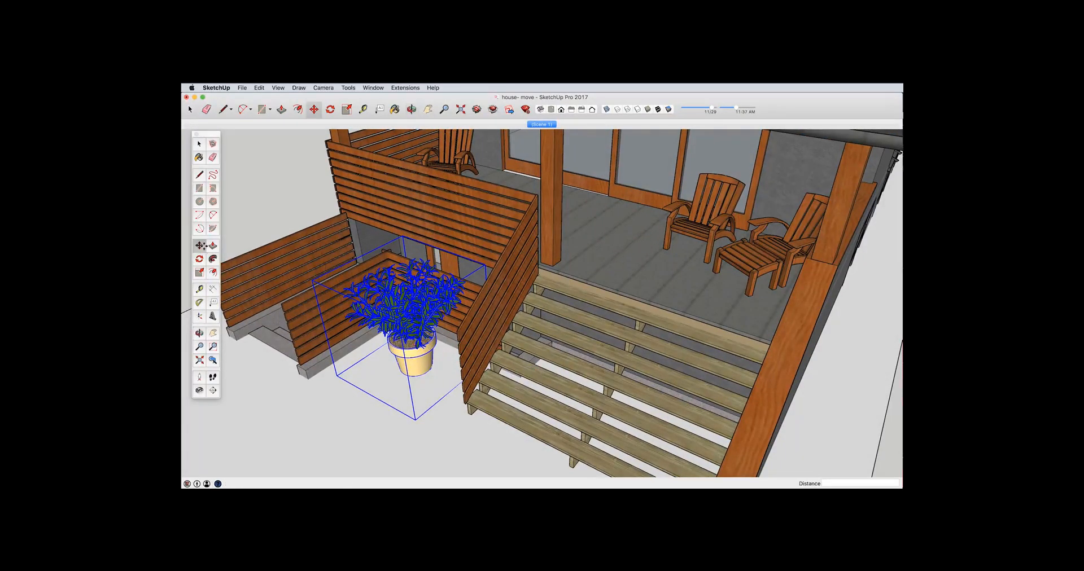
click(427, 362)
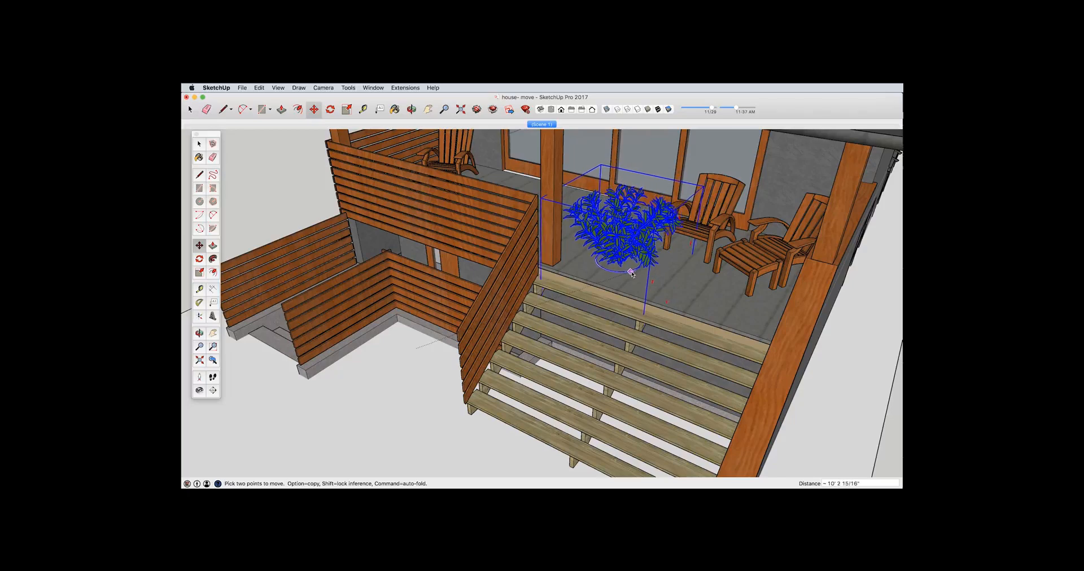
key(space)
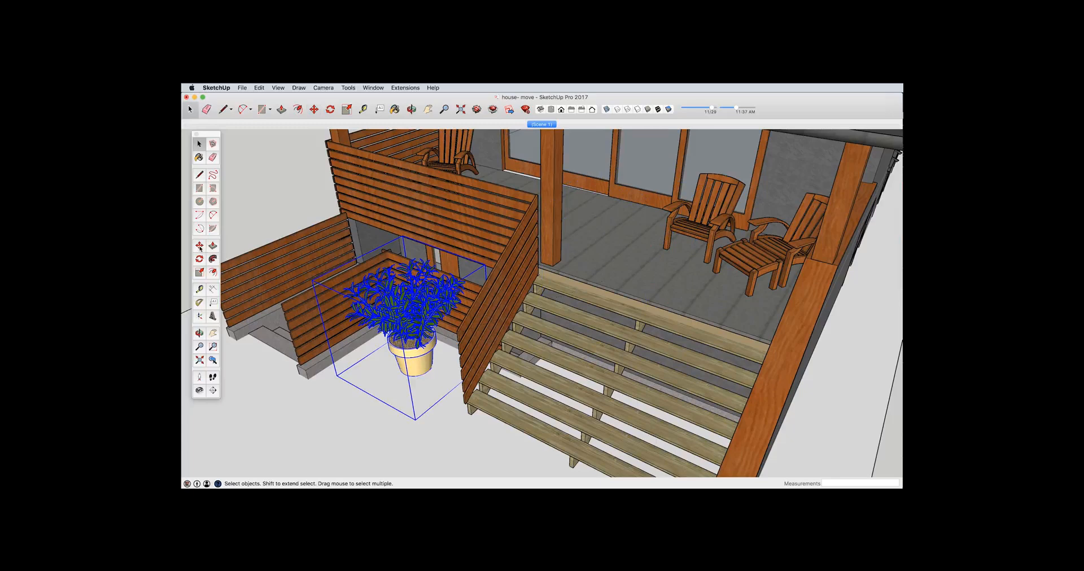
Step: Move the potted plant by a point at the base of its pot onto the deck floor beside the post
key(m)
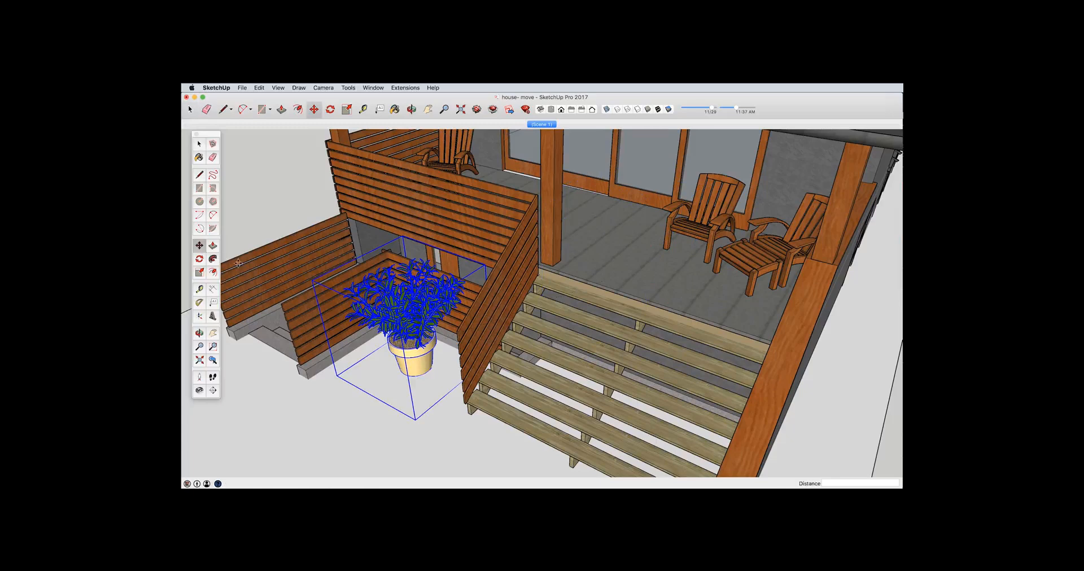
click(424, 297)
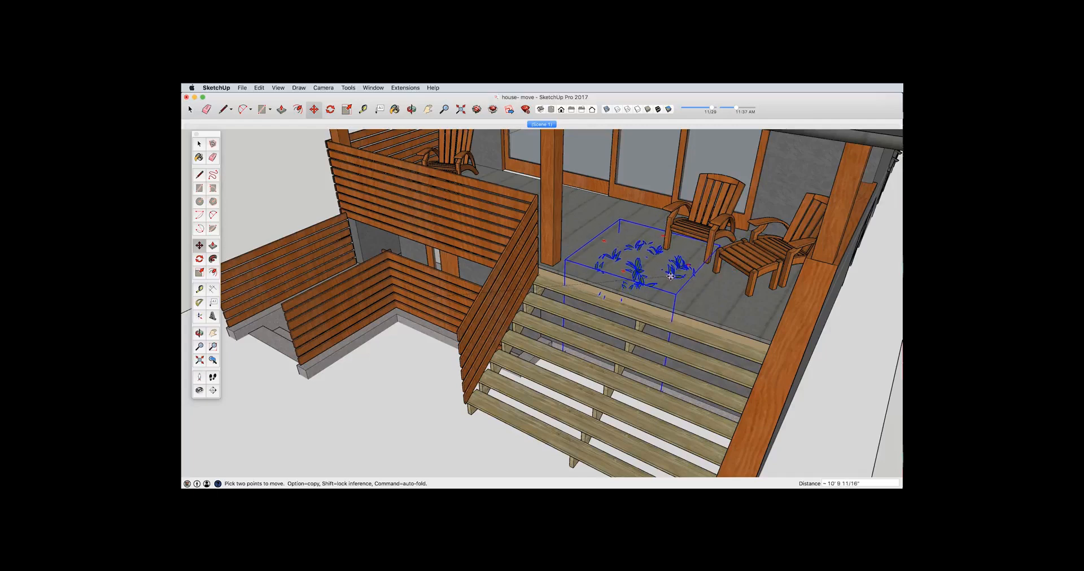
key(Escape)
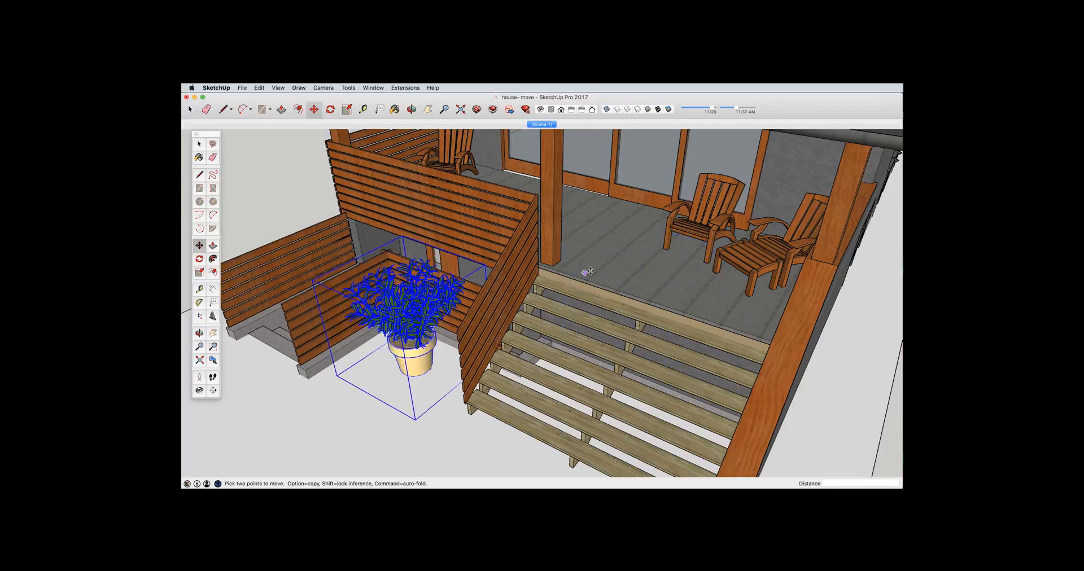
click(412, 375)
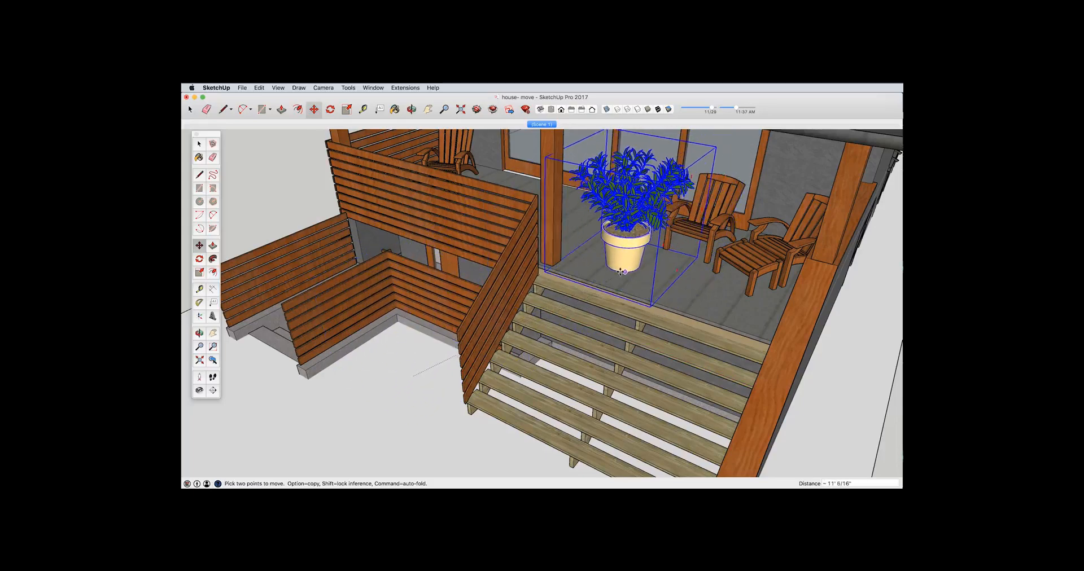
click(609, 262)
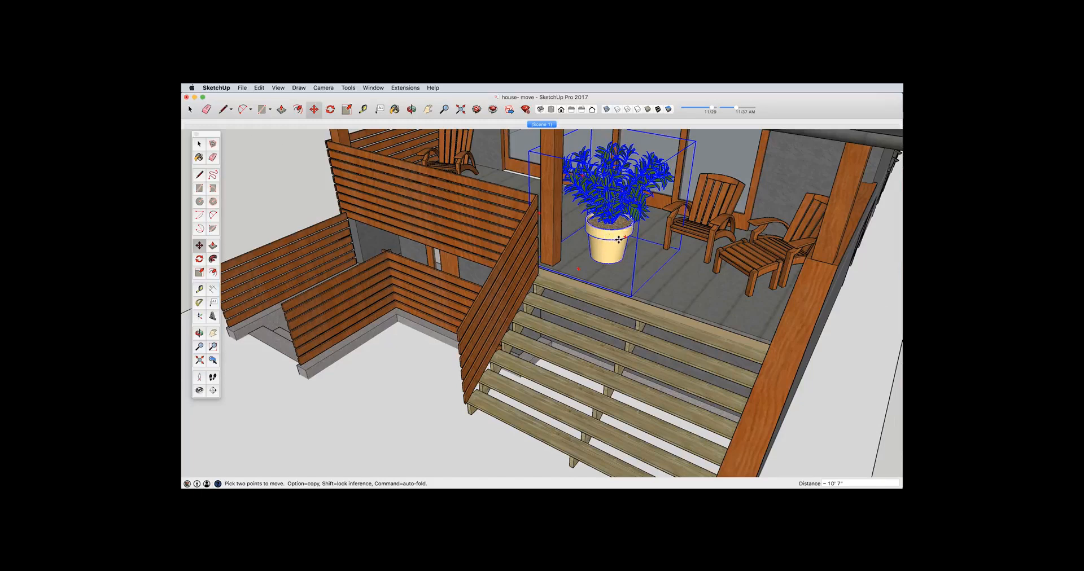
Step: Try moving the plant by a point at the pot's rim, set it back in the same spot and deselect it
key(space)
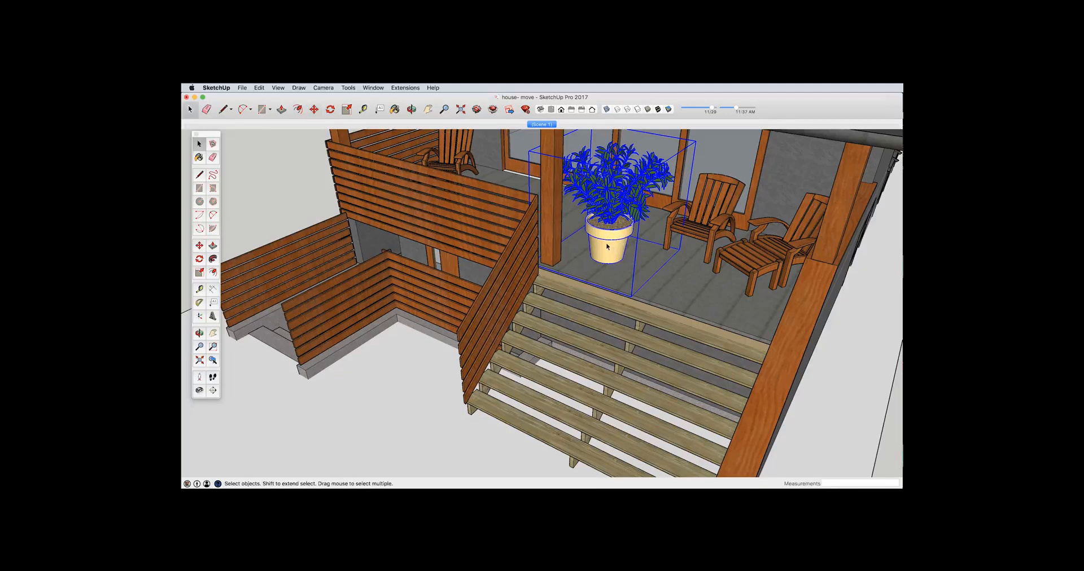
key(m)
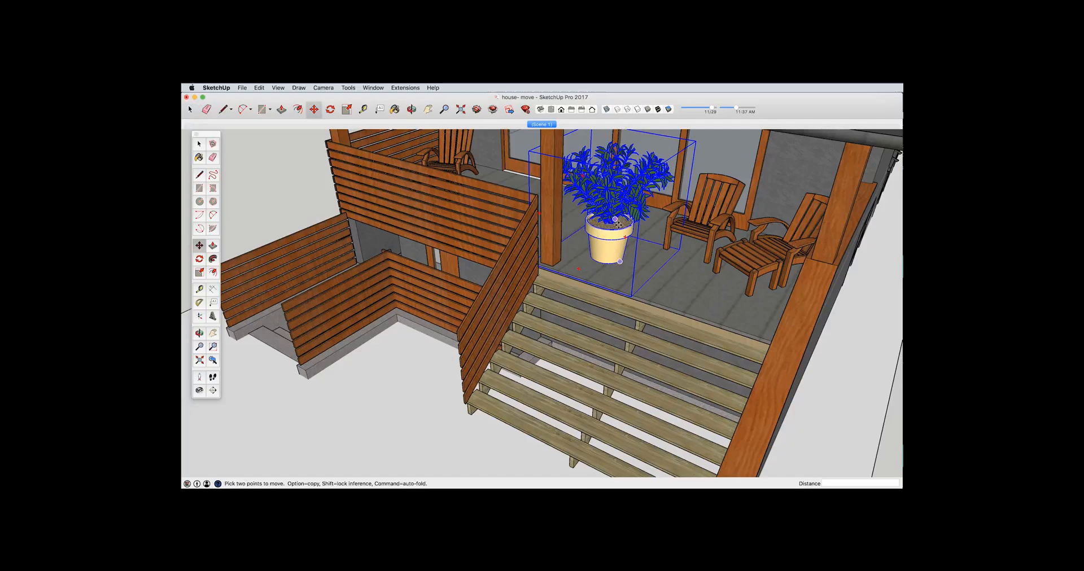
click(606, 217)
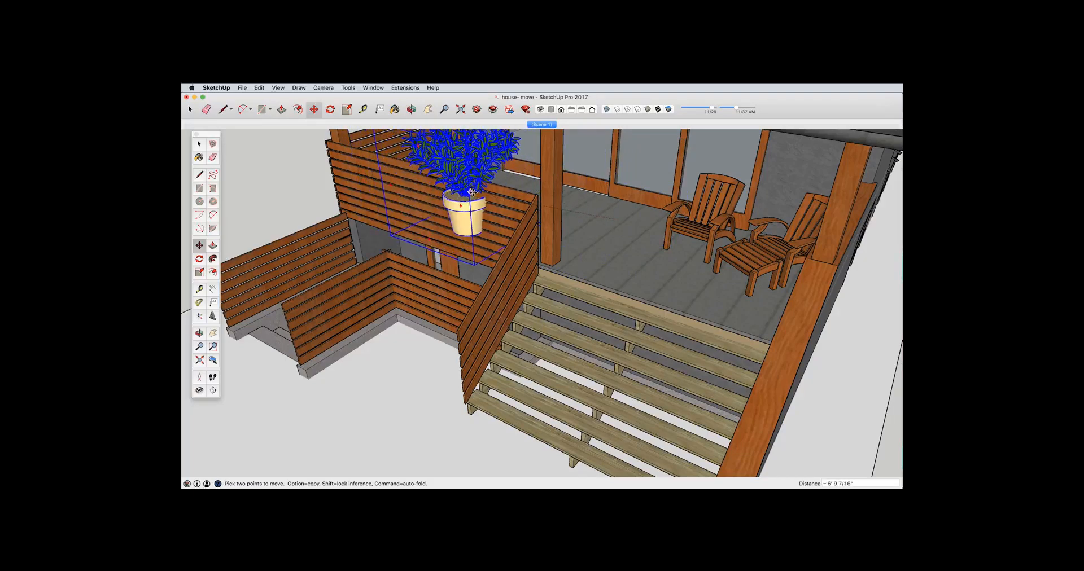
click(608, 220)
key(space)
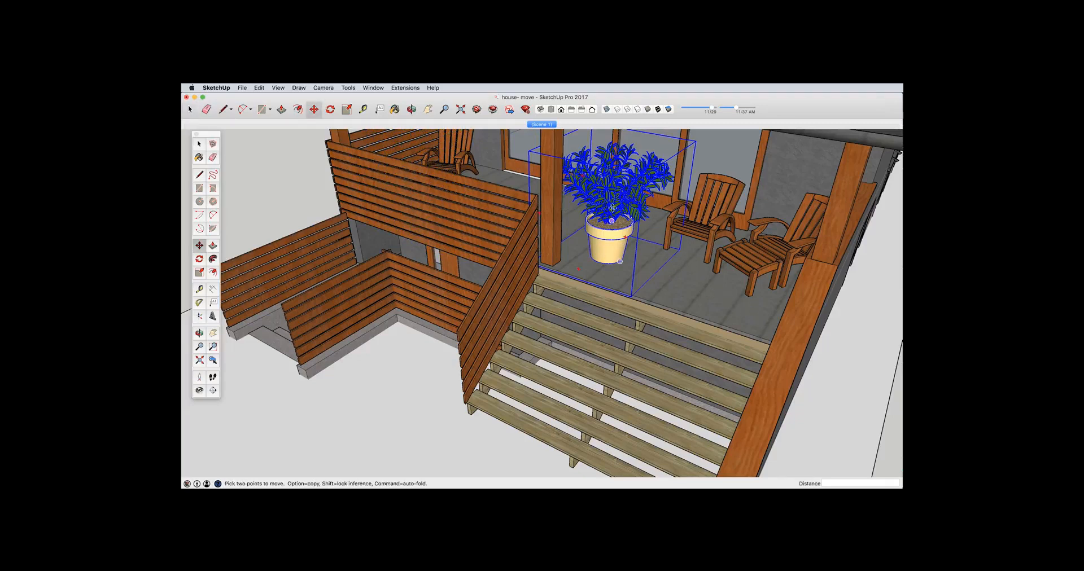
click(267, 170)
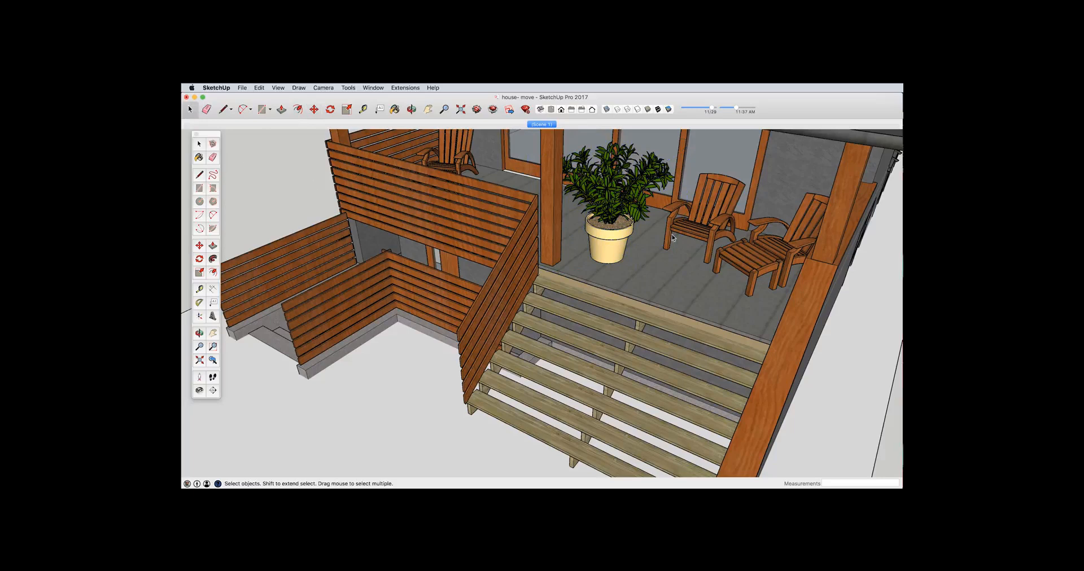
Step: Move the plant across the deck to beside the chair behind the slatted railing, using reference points on the deck floor away from the plant
click(626, 212)
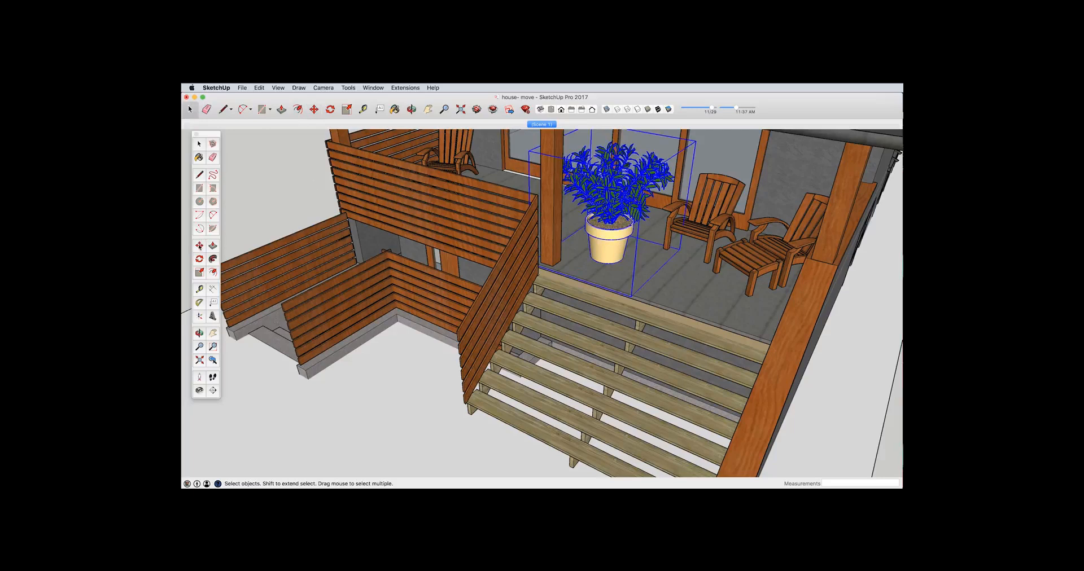
key(m)
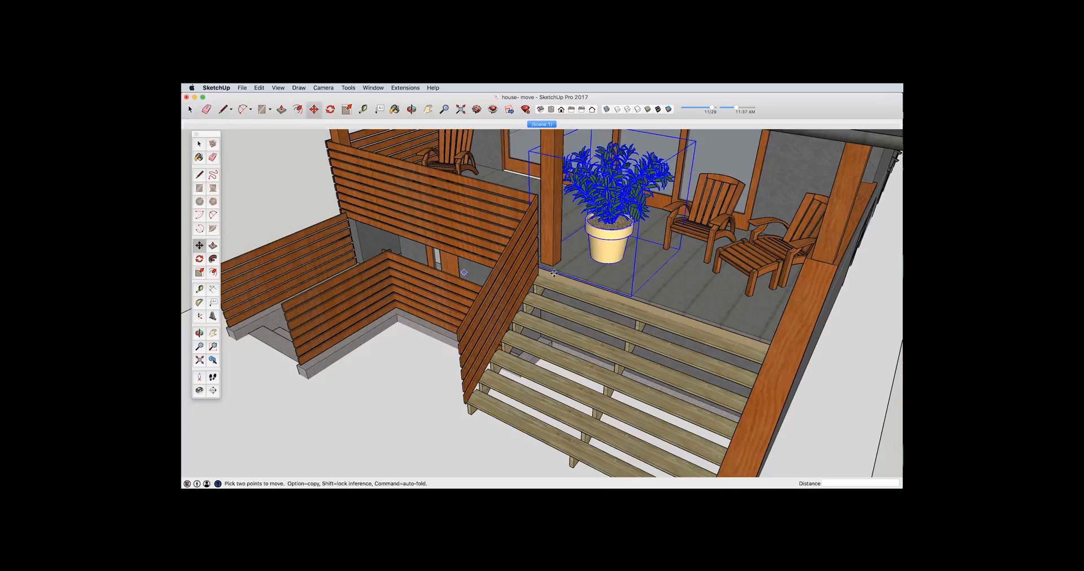
click(766, 316)
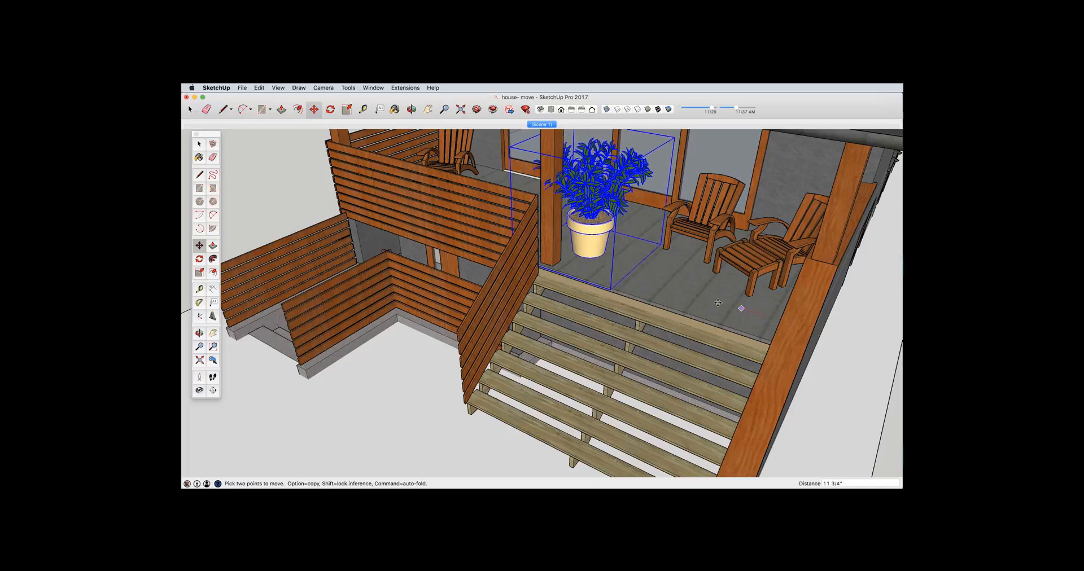
click(608, 270)
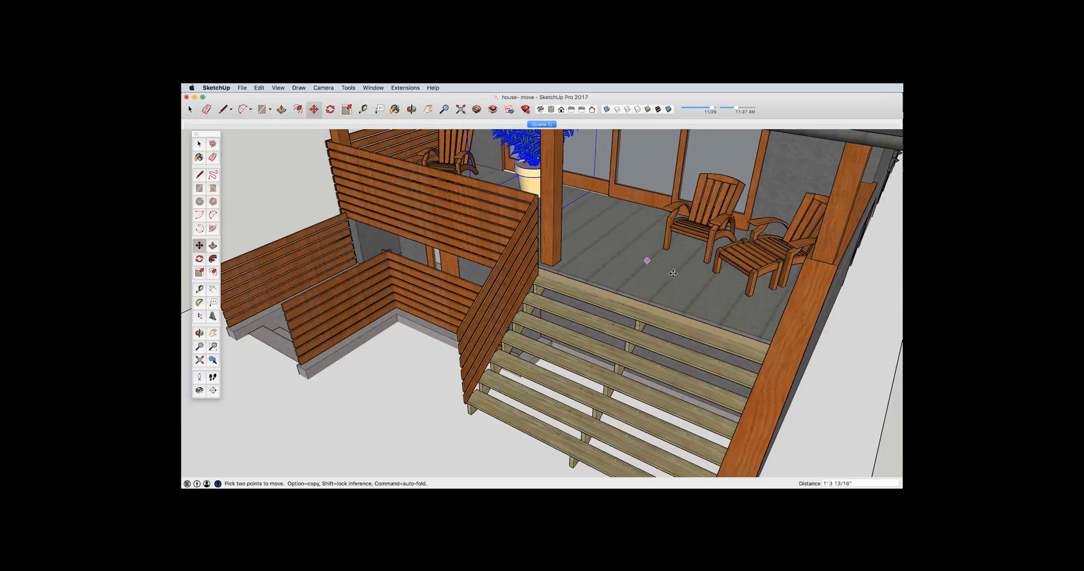
click(611, 264)
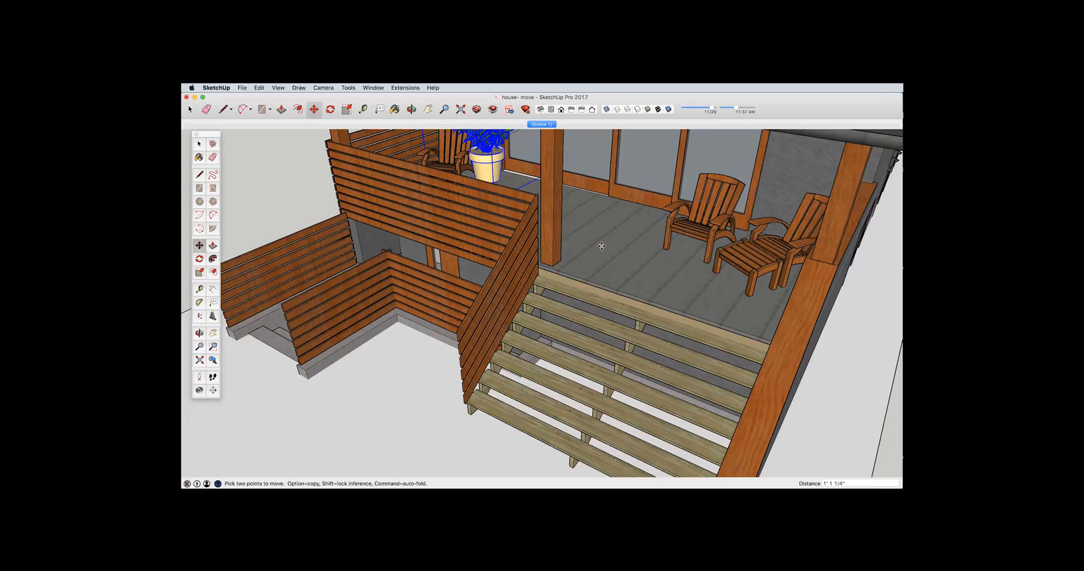
key(space)
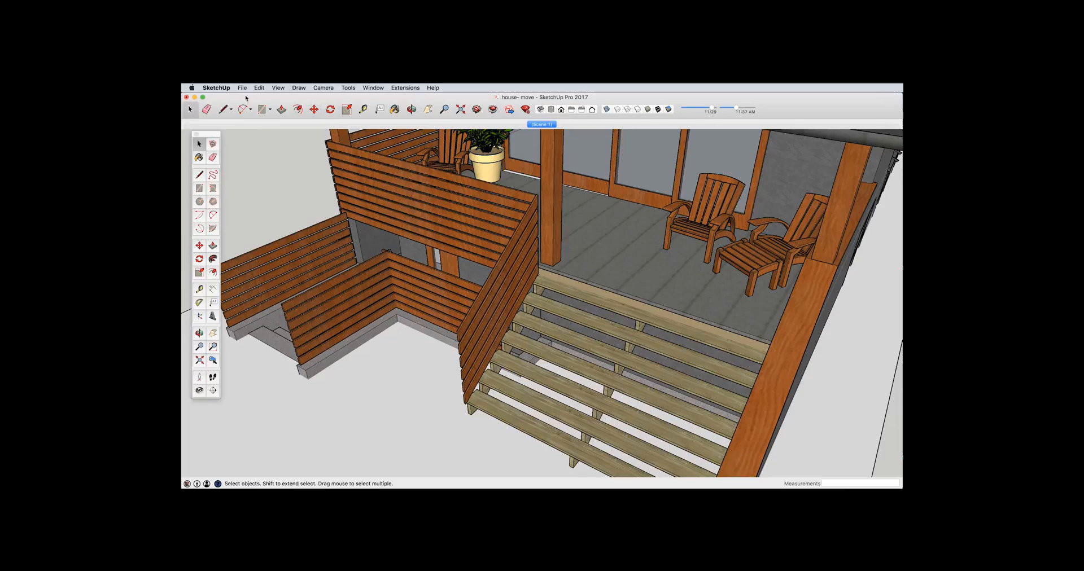
Step: Start a new model and build a box about 1' 6" square and 2' 4" tall beside the human figure
click(242, 87)
click(246, 99)
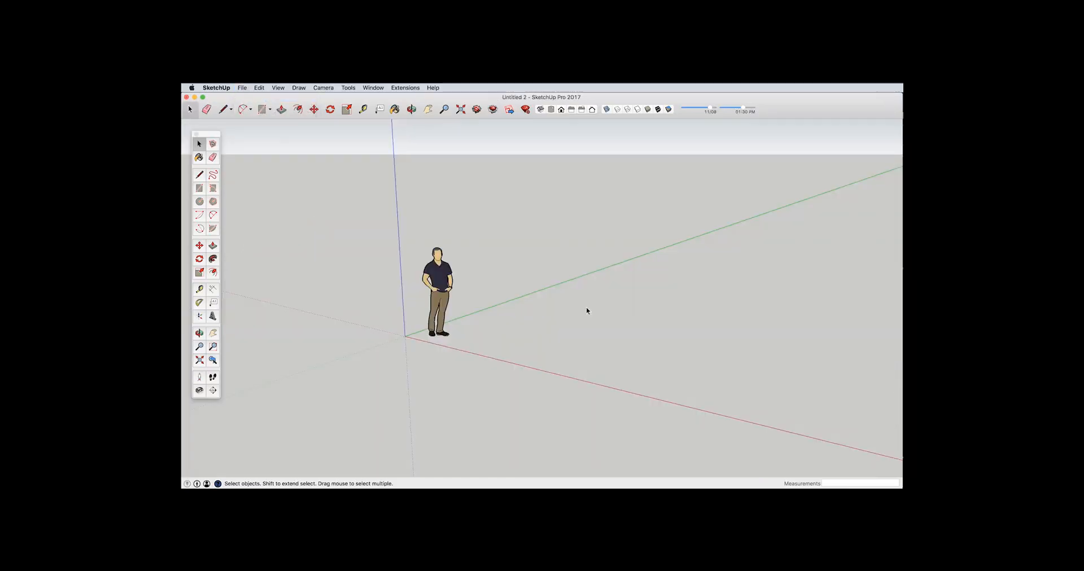
key(r)
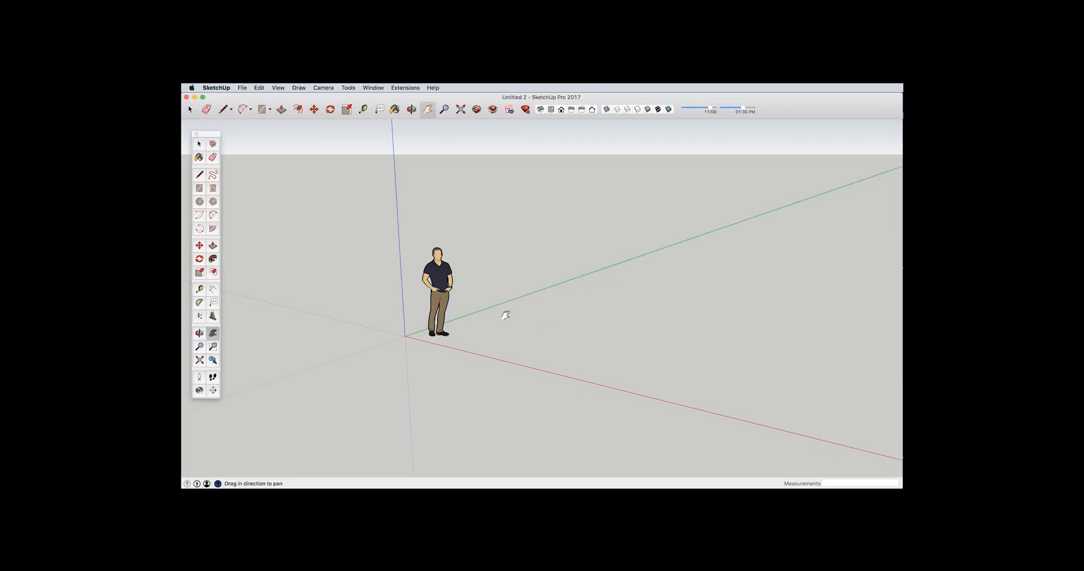
middle_drag(503, 310, 472, 314)
click(463, 314)
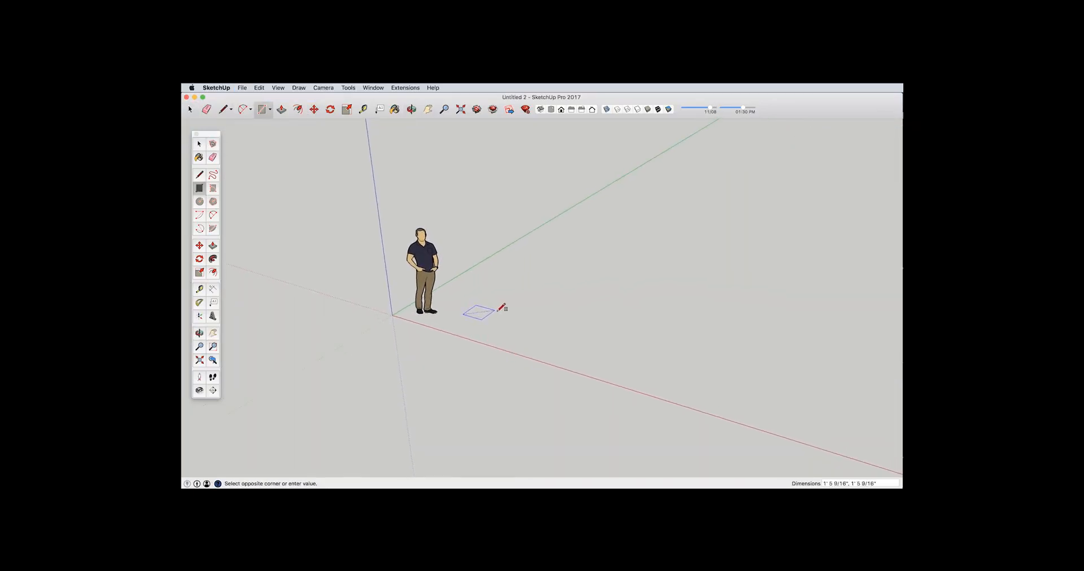
click(498, 312)
key(p)
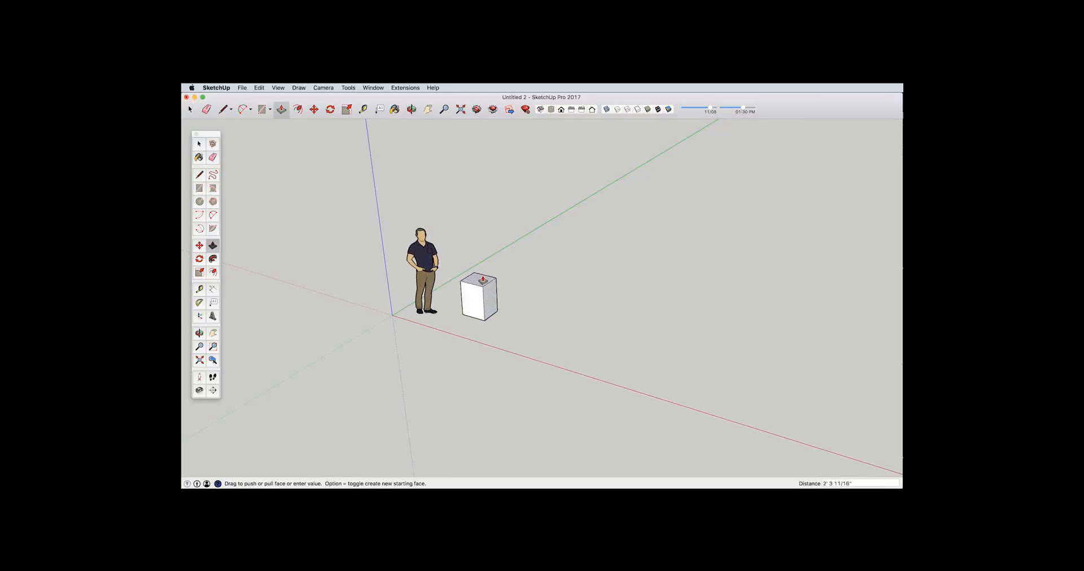
click(481, 273)
Step: Draw a rectangle on the front corner of the box's top face and push it down about 2' 1" to cut a notch
shift+middle_drag(501, 289, 522, 361)
key(z)
key(r)
mouse_move(523, 366)
mouse_down()
mouse_move(499, 274)
mouse_move(471, 278)
mouse_move(472, 312)
mouse_up()
click(452, 257)
click(487, 249)
key(p)
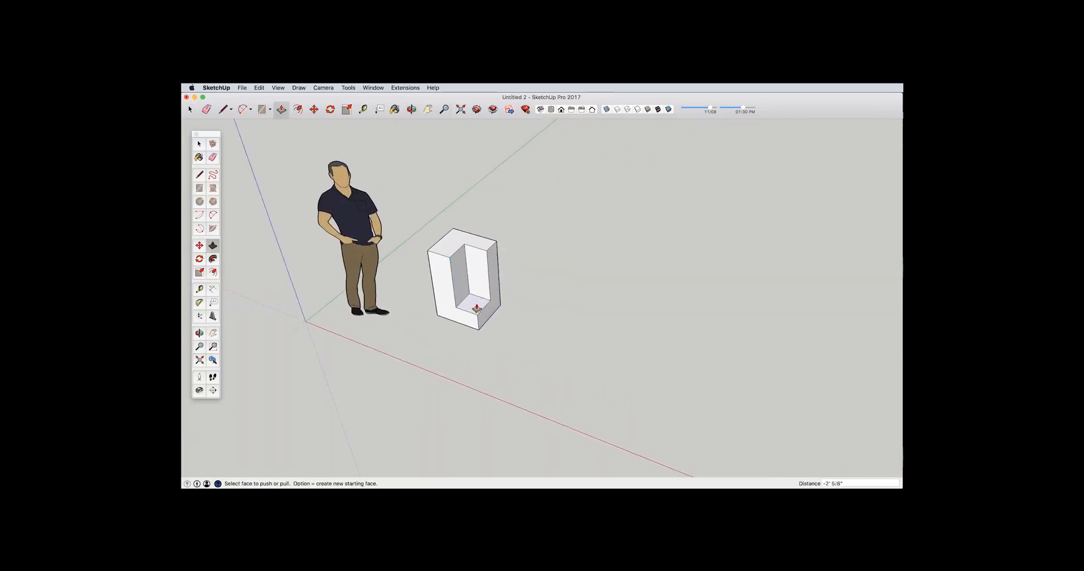
Step: Make the whole notched box a group, and erase the human figure
key(space)
drag(418, 217, 551, 351)
right_click(465, 266)
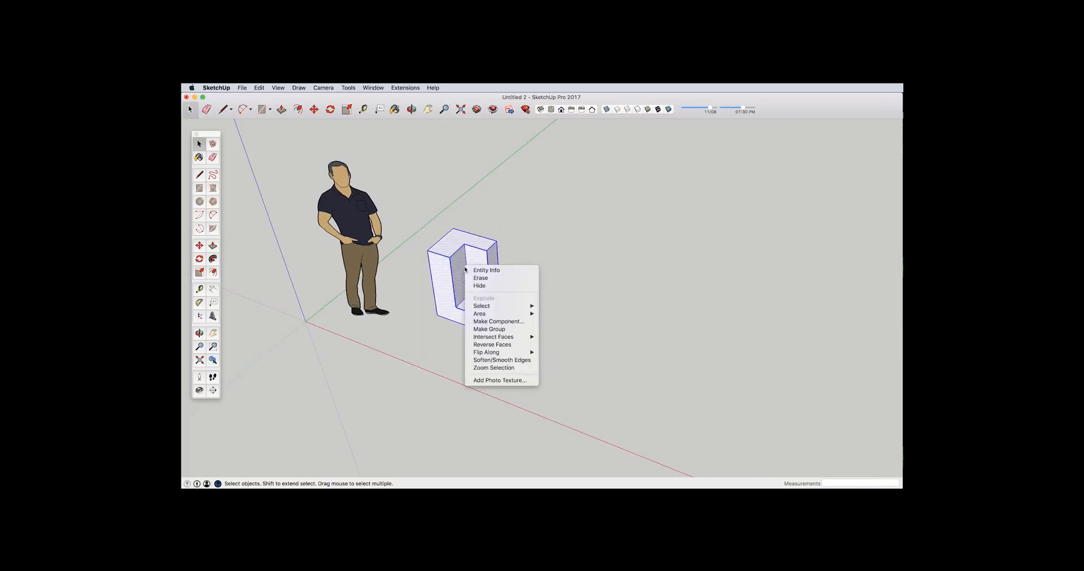
click(509, 332)
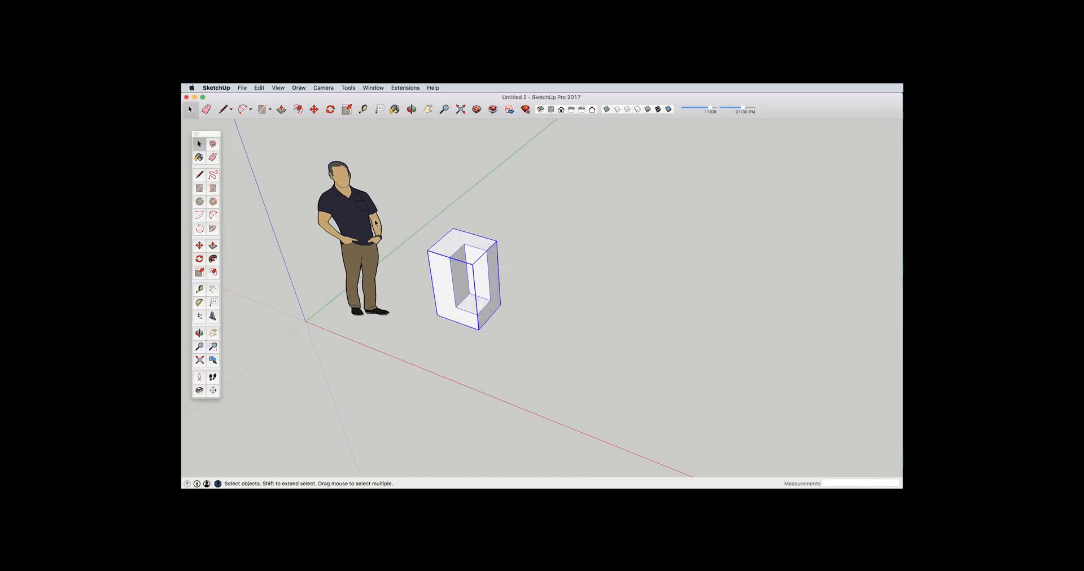
key(e)
drag(378, 204, 347, 250)
Step: Draw a large rectangle on the ground surrounding the grouped box and the origin
key(z)
drag(546, 185, 551, 400)
key(h)
key(o)
mouse_move(571, 359)
mouse_down()
mouse_move(549, 313)
mouse_move(553, 364)
mouse_up()
key(h)
drag(545, 285, 479, 358)
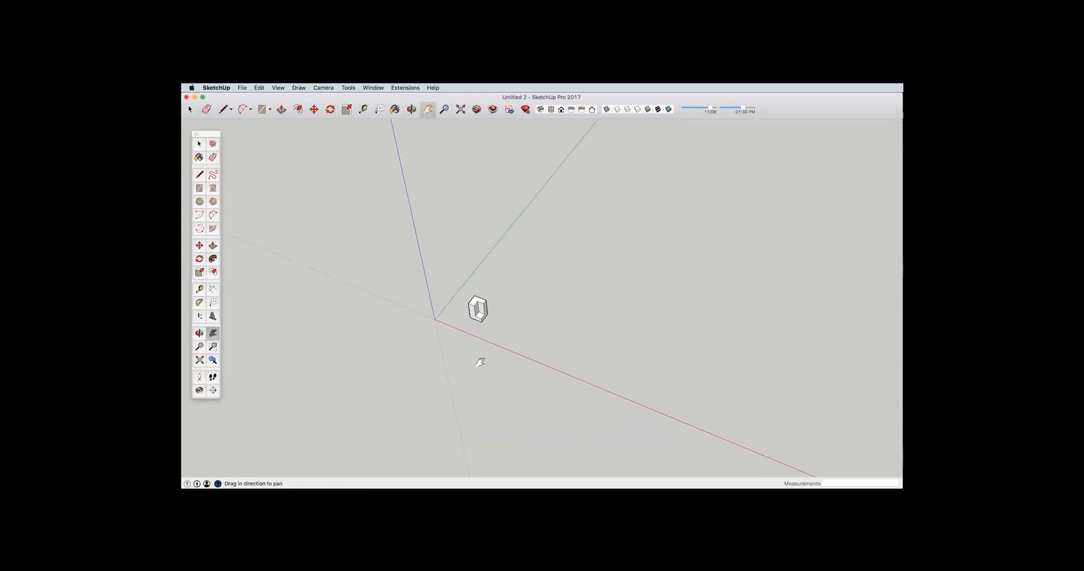
key(r)
click(330, 381)
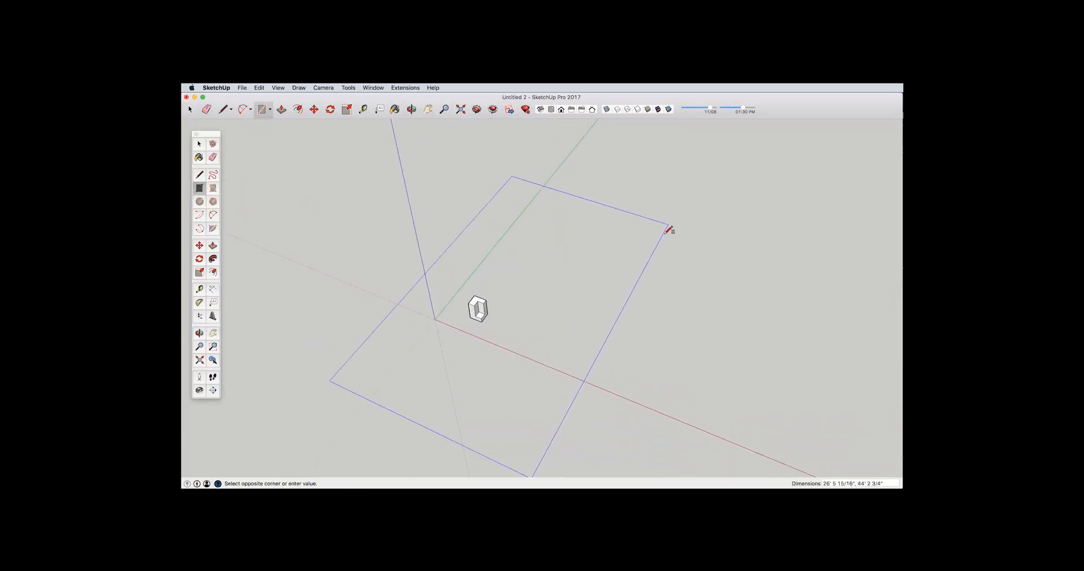
click(613, 282)
Step: Pull the large ground rectangle up into a tall block enclosing the grouped box
key(h)
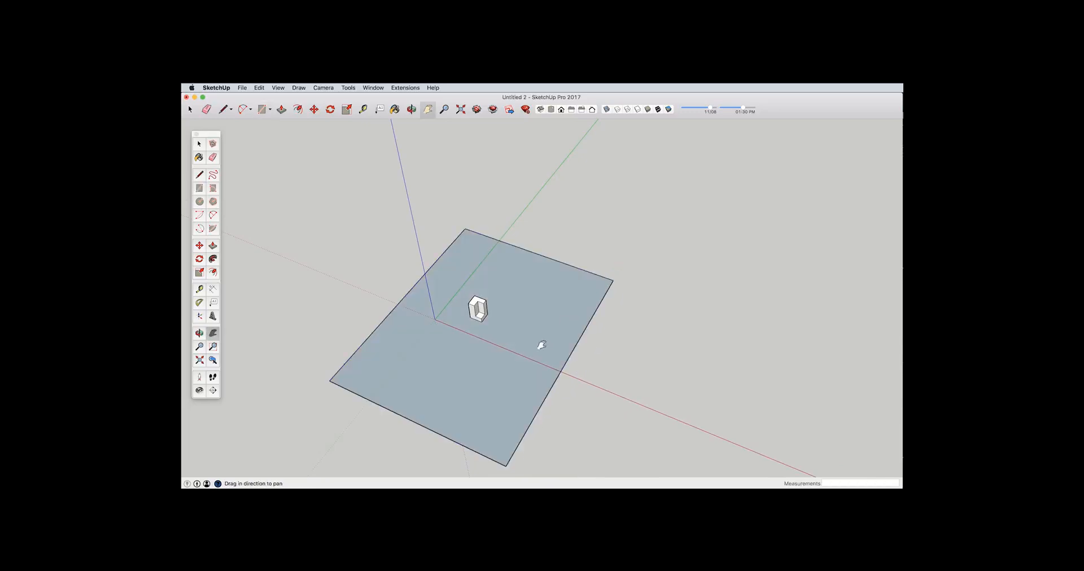
key(o)
drag(540, 343, 512, 259)
key(p)
click(523, 339)
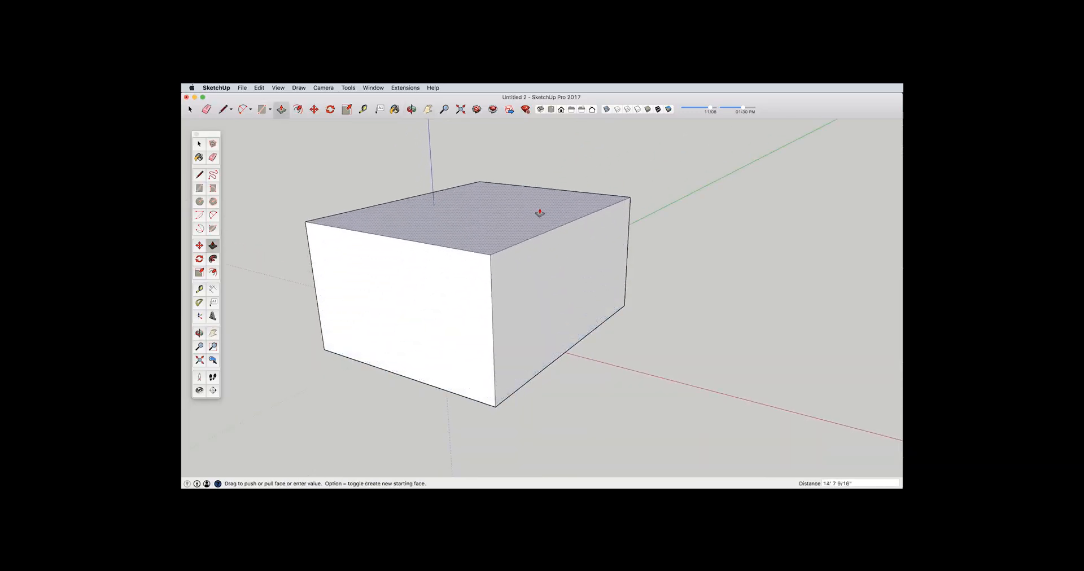
click(520, 183)
Step: Erase the block's edges at its front top corner to open it up, keeping the floor and two adjoining walls
key(e)
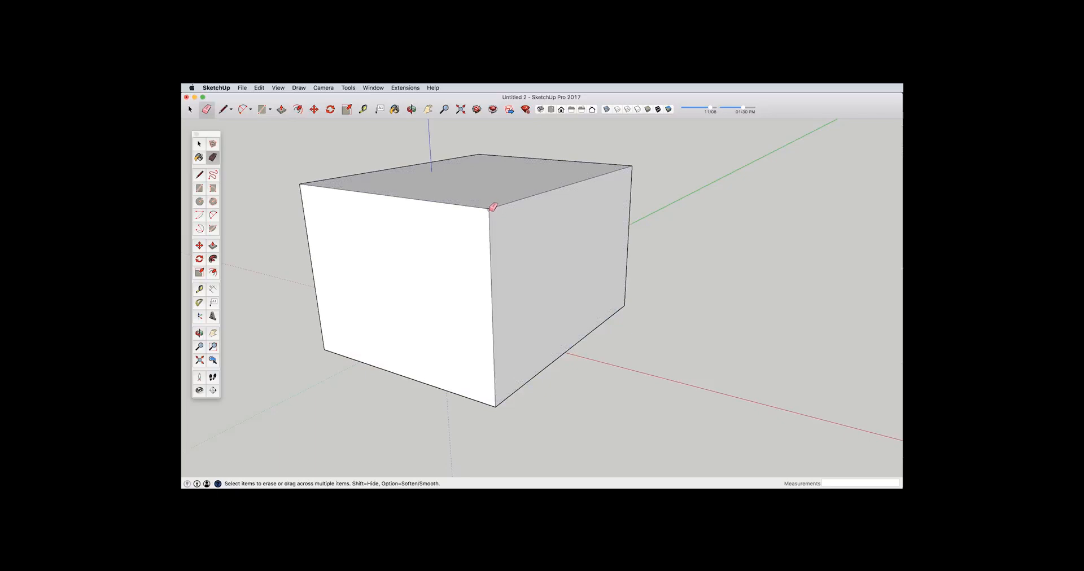
click(490, 209)
key(o)
mouse_move(529, 297)
mouse_down()
mouse_move(552, 360)
mouse_move(497, 417)
mouse_move(547, 351)
mouse_move(650, 264)
mouse_move(639, 322)
mouse_move(535, 377)
mouse_move(510, 368)
mouse_move(541, 326)
mouse_up()
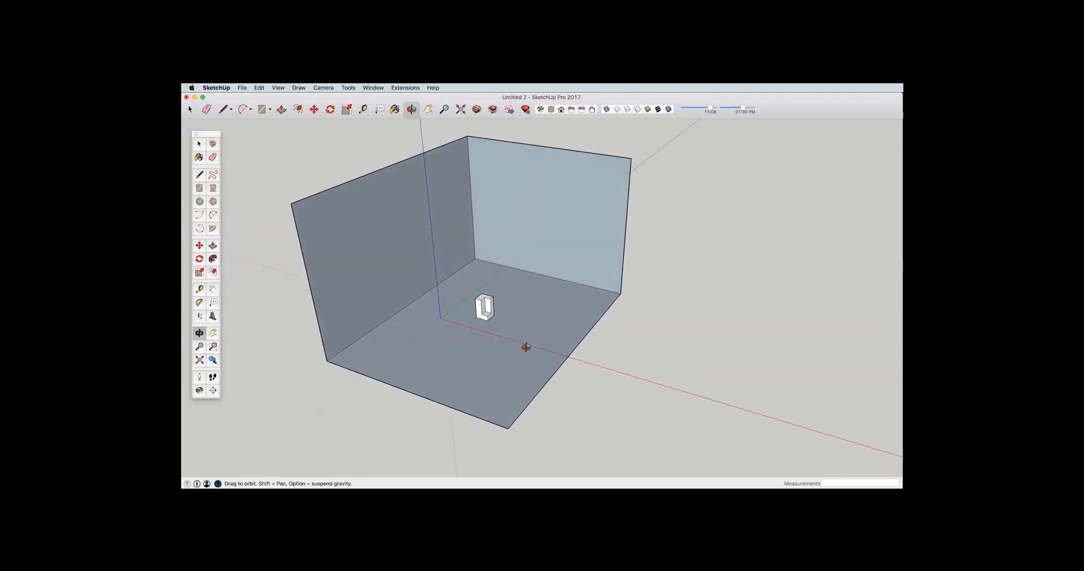
Step: Draw three small separate rectangles on the floor around the grouped box, the one near the right edge about 2' 7" by 1' 10"
key(r)
click(489, 391)
click(509, 390)
click(541, 334)
click(563, 326)
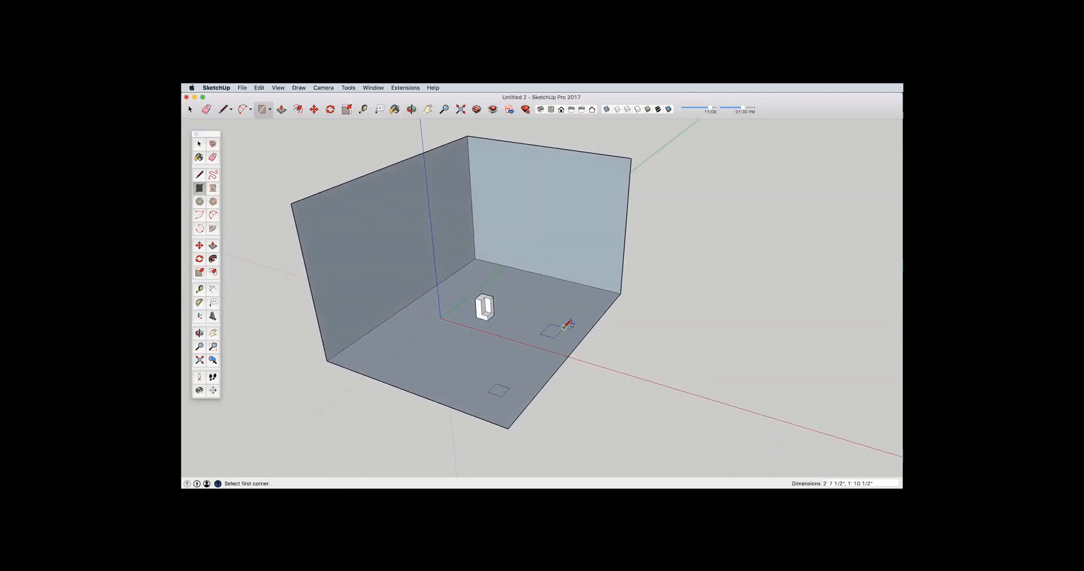
click(422, 332)
click(443, 335)
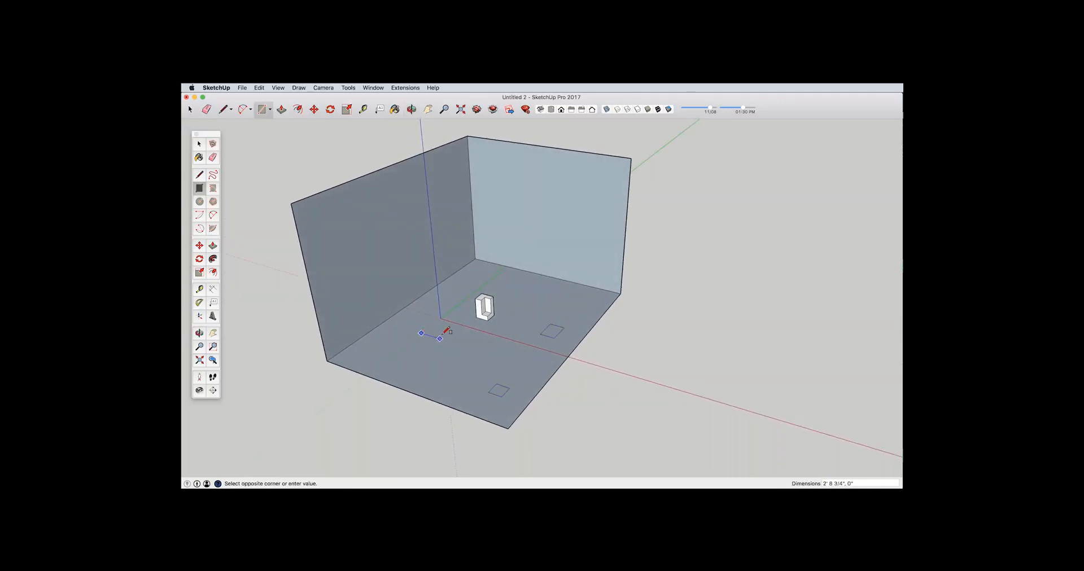
Step: Draw two small rectangles on the back wall and two on the left wall, the last one about 2' 4" square
click(547, 251)
click(565, 239)
click(484, 187)
click(509, 167)
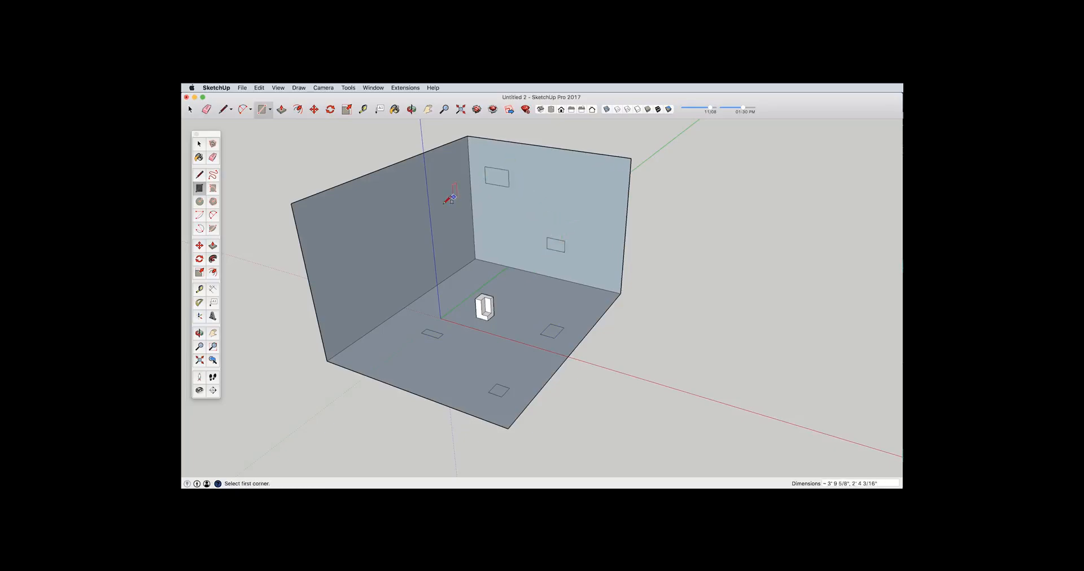
click(446, 200)
click(439, 217)
click(388, 264)
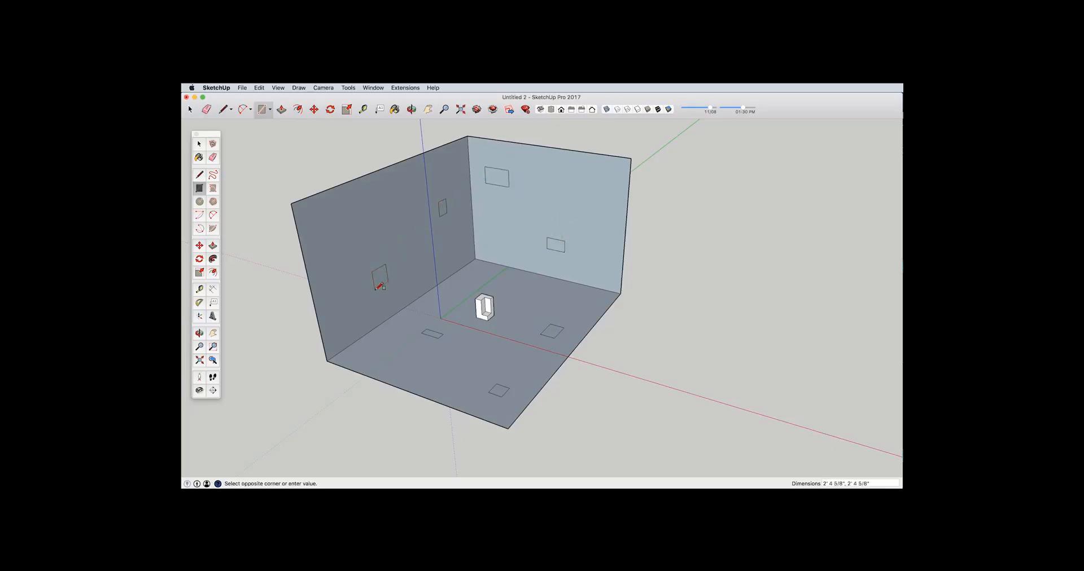
click(375, 291)
Step: Move the grouped box by its outer left bottom corner onto the lower left corner of the square on the left wall
shift+middle_drag(513, 342, 498, 383)
scroll(498, 382, up, 1)
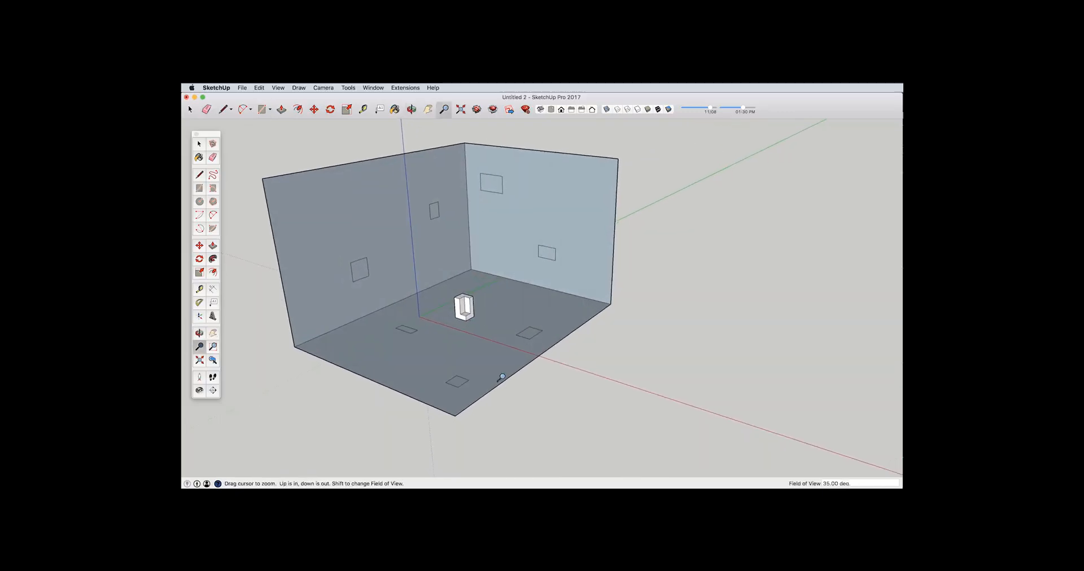
drag(502, 377, 568, 310)
key(space)
click(442, 316)
key(h)
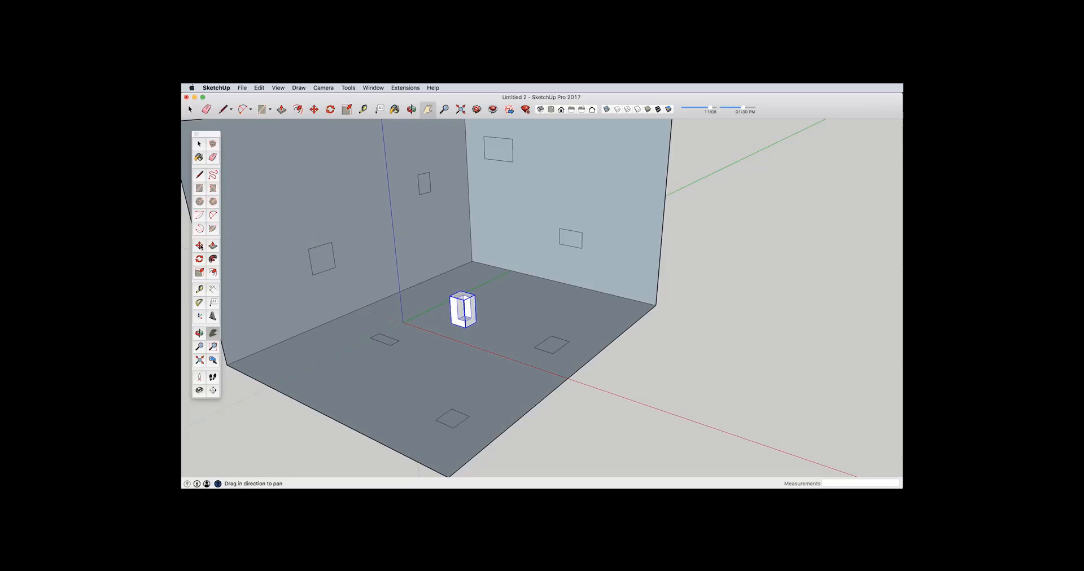
key(m)
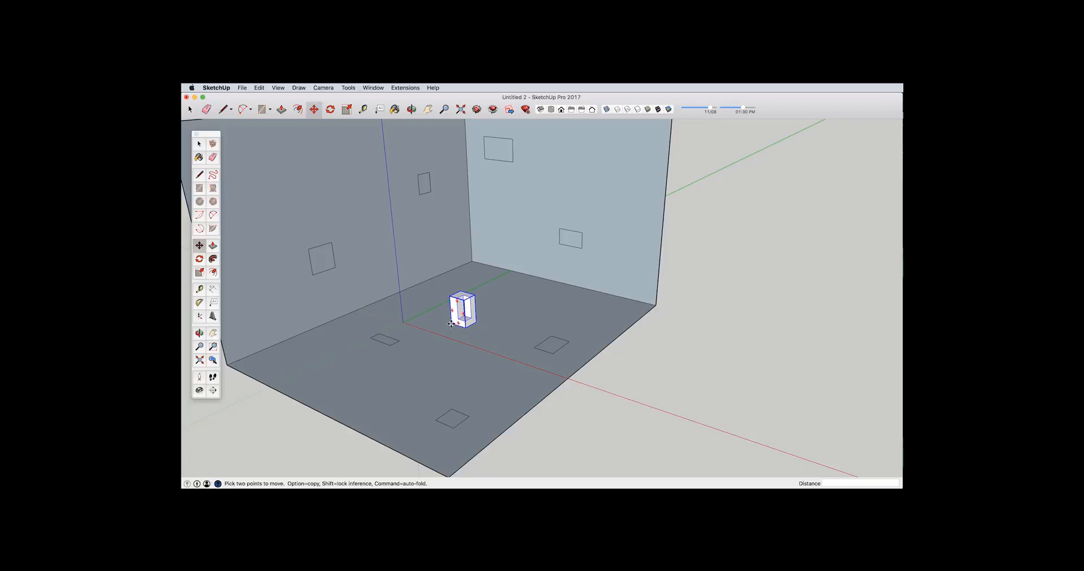
click(451, 323)
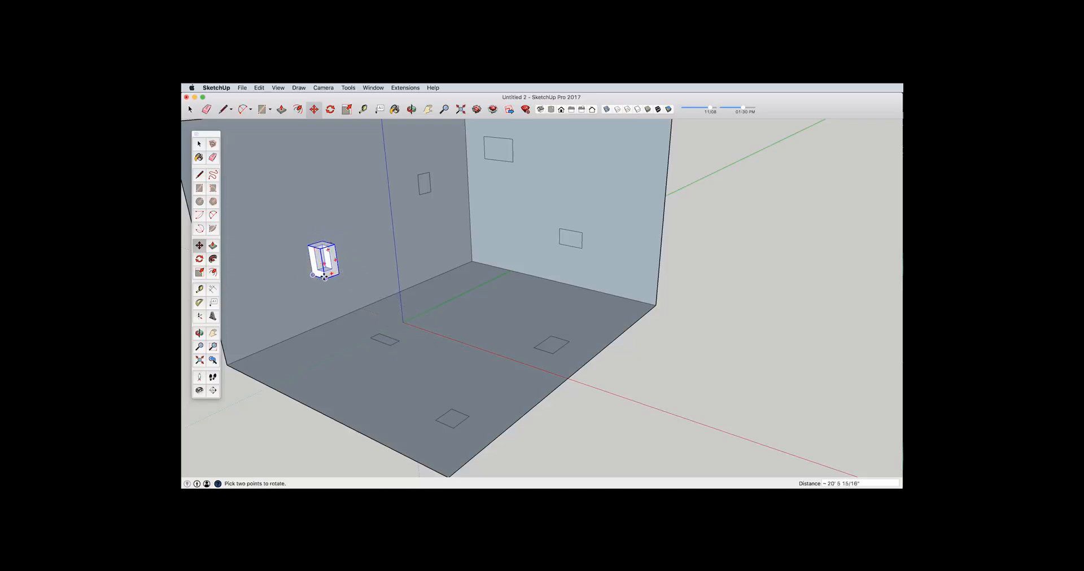
click(311, 274)
Step: Move the group by its right bottom corner onto the back wall's lower rectangle, and return it to the floor about 11' away
click(311, 275)
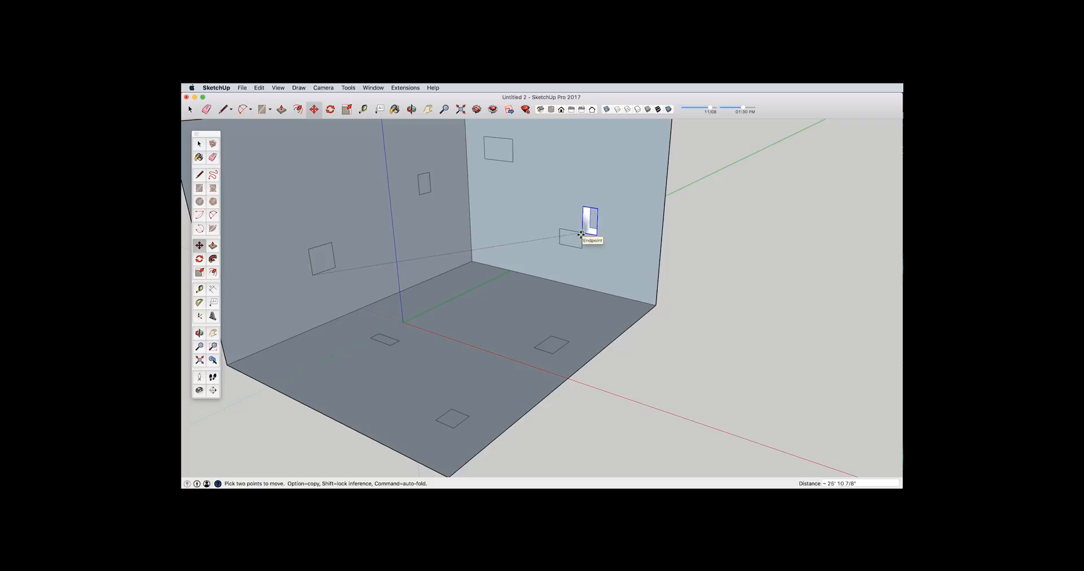
key(space)
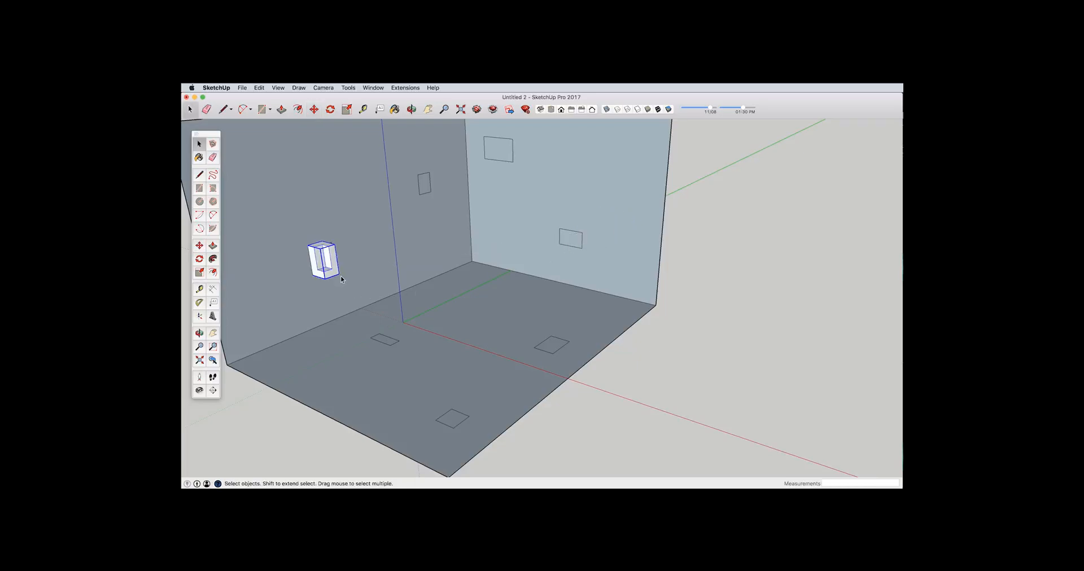
click(200, 246)
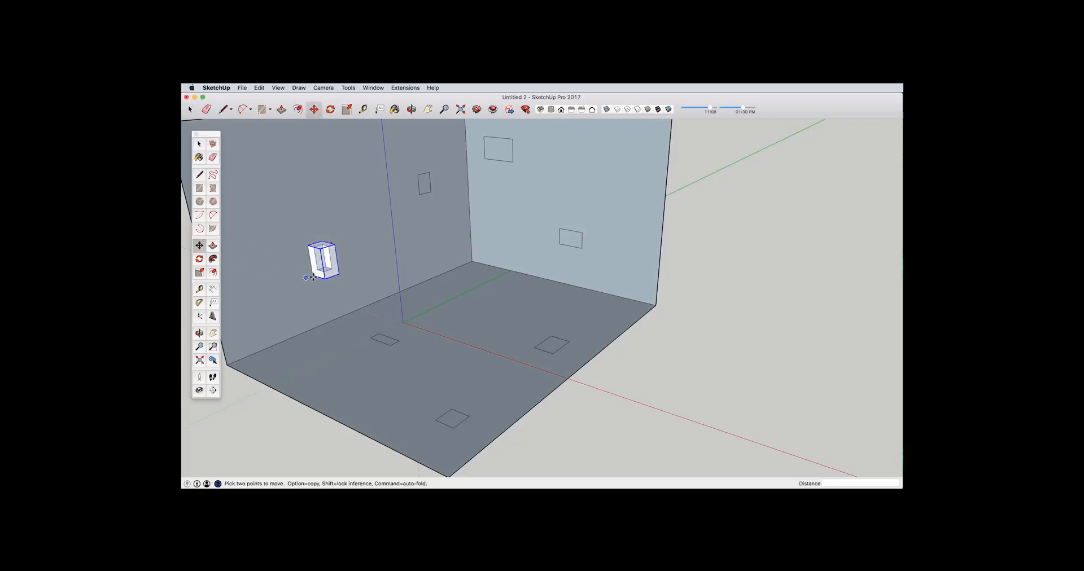
click(338, 274)
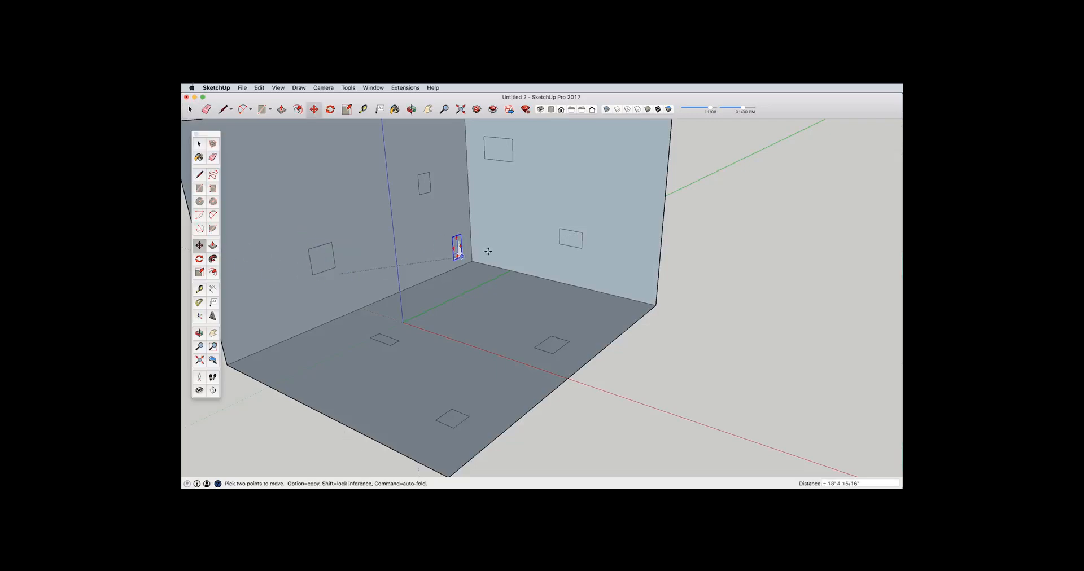
click(580, 249)
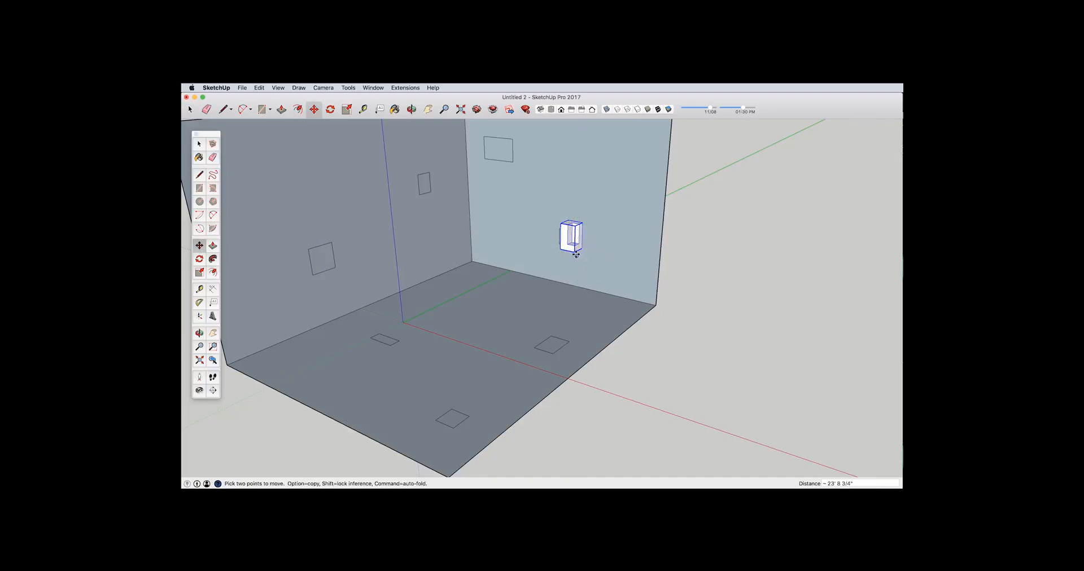
click(574, 251)
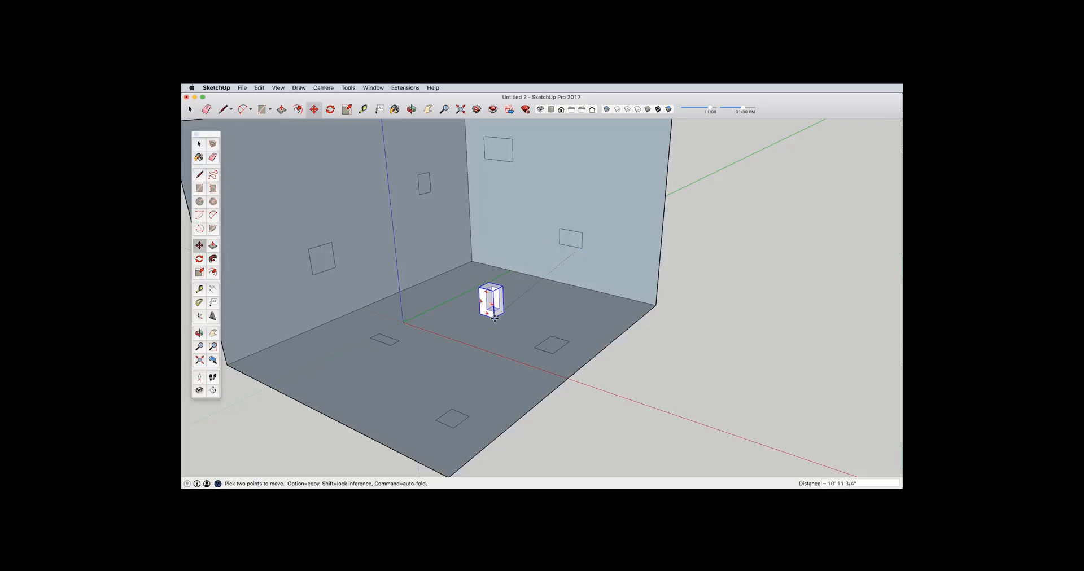
key(space)
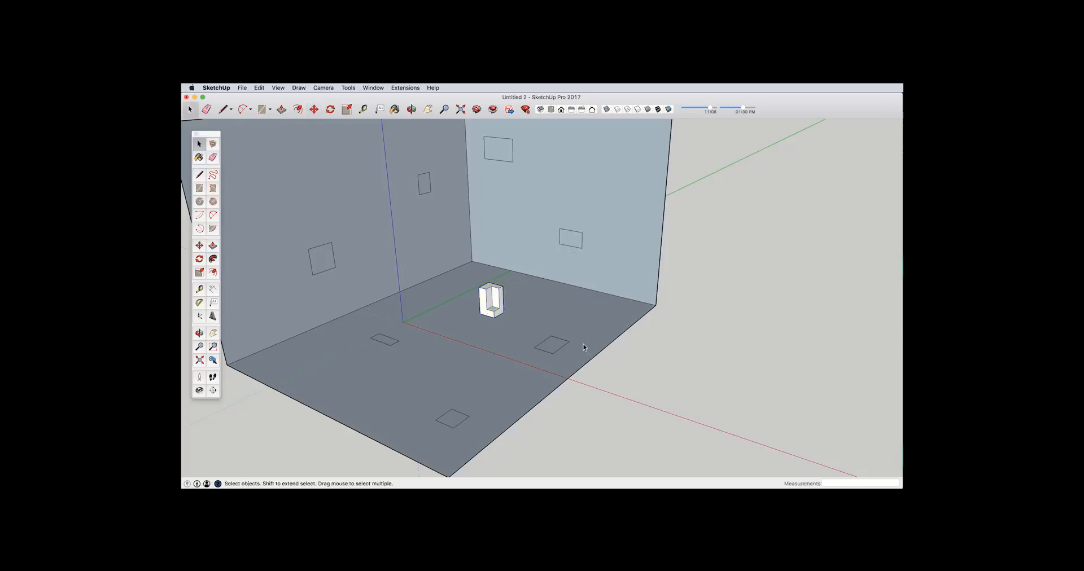
Step: Draw a separate ground rectangle about 12' 8" by 12' 6" outside the open room, starting on the red axis
key(r)
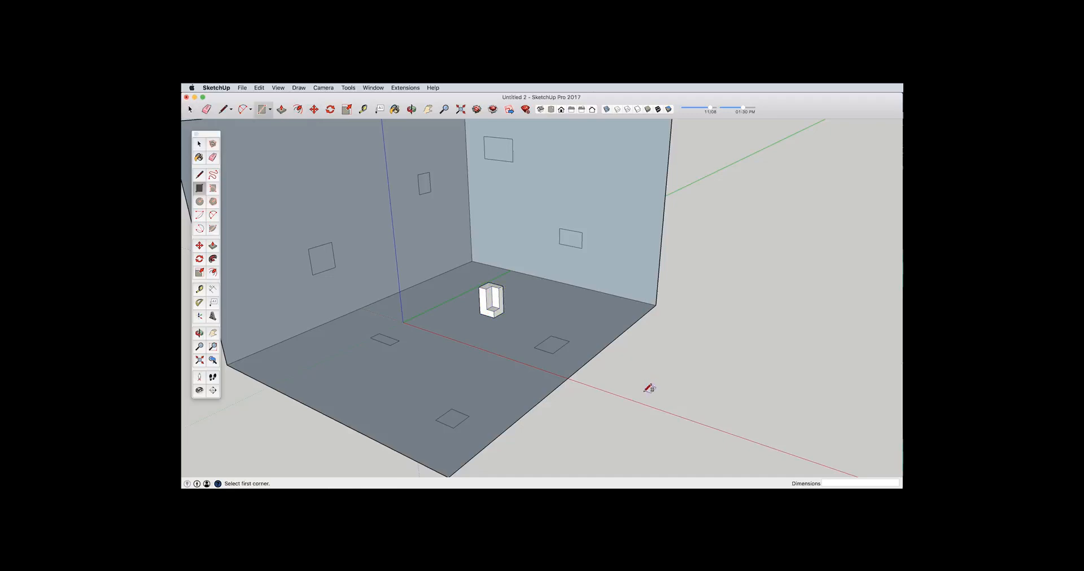
click(612, 394)
click(830, 370)
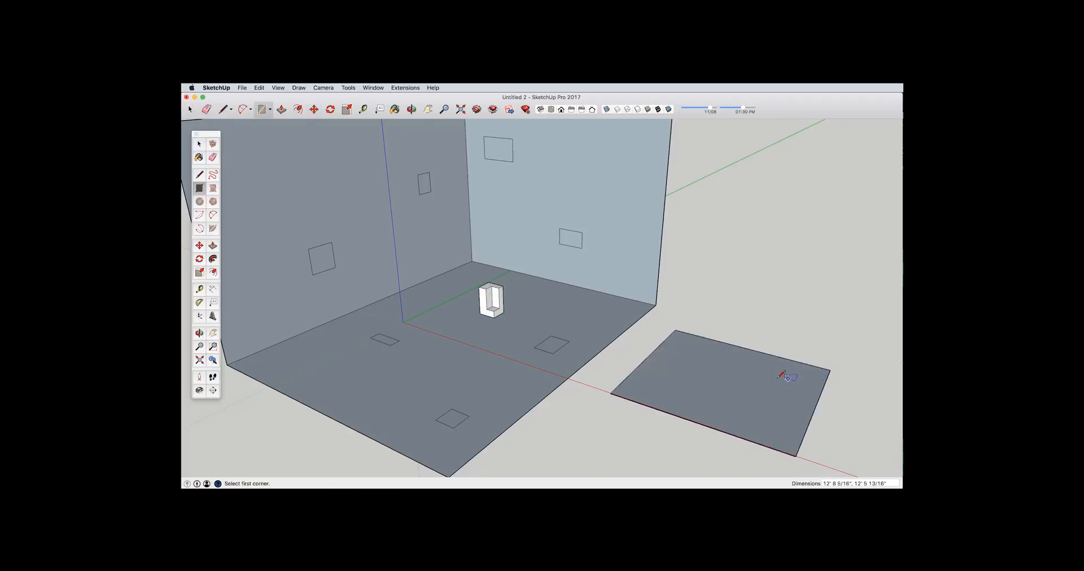
Step: Draw a smaller rectangle over the back corner of the separate ground rectangle and pull it up about 5' 8"
click(730, 344)
click(809, 424)
key(p)
click(798, 409)
click(806, 333)
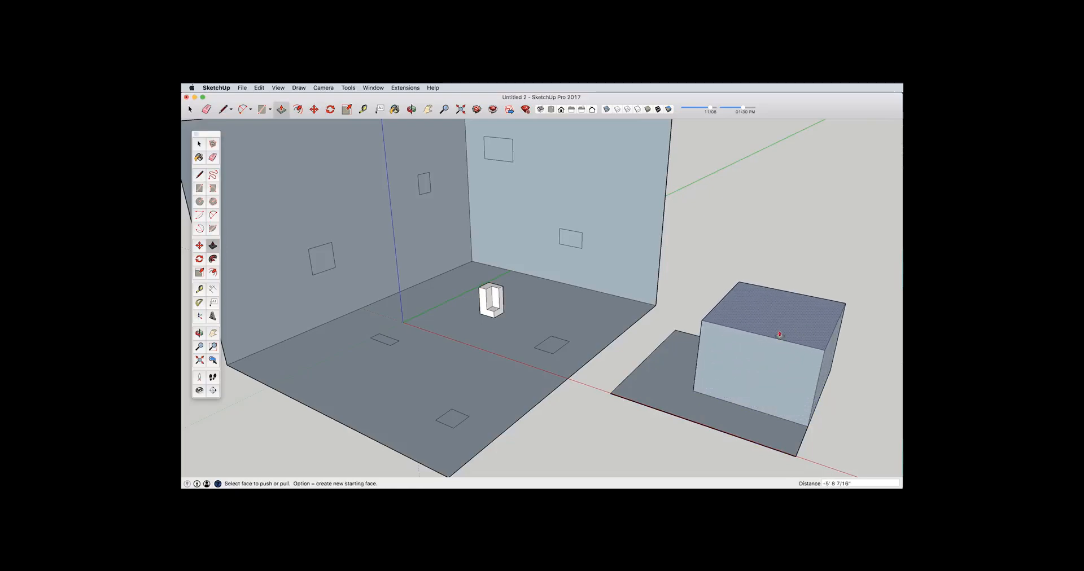
Step: Move the grouped box about 3' 5" across the floor, using two reference points on the separate ground rectangle away from the group
key(space)
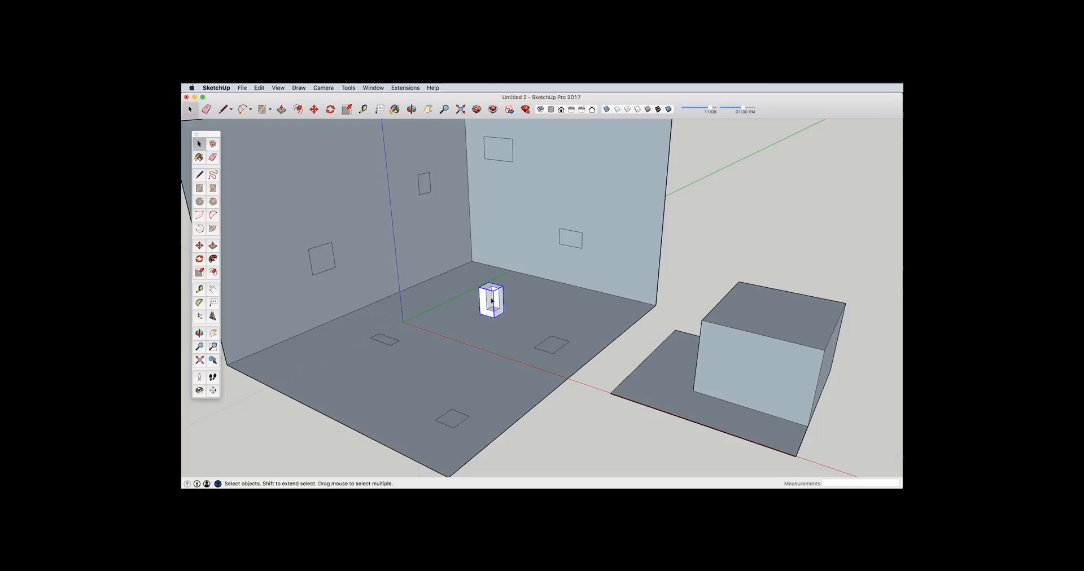
click(199, 245)
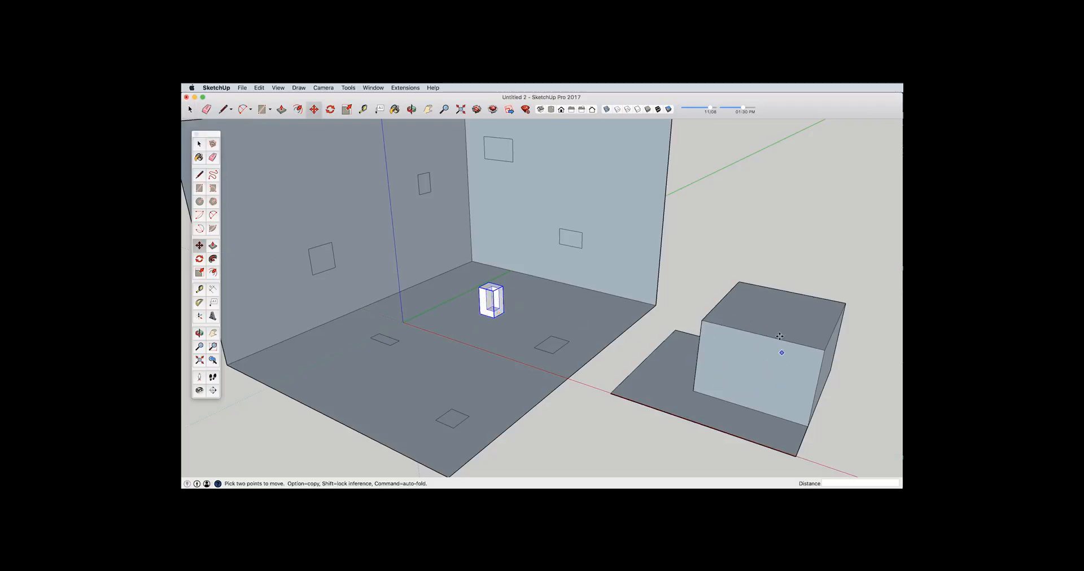
click(687, 346)
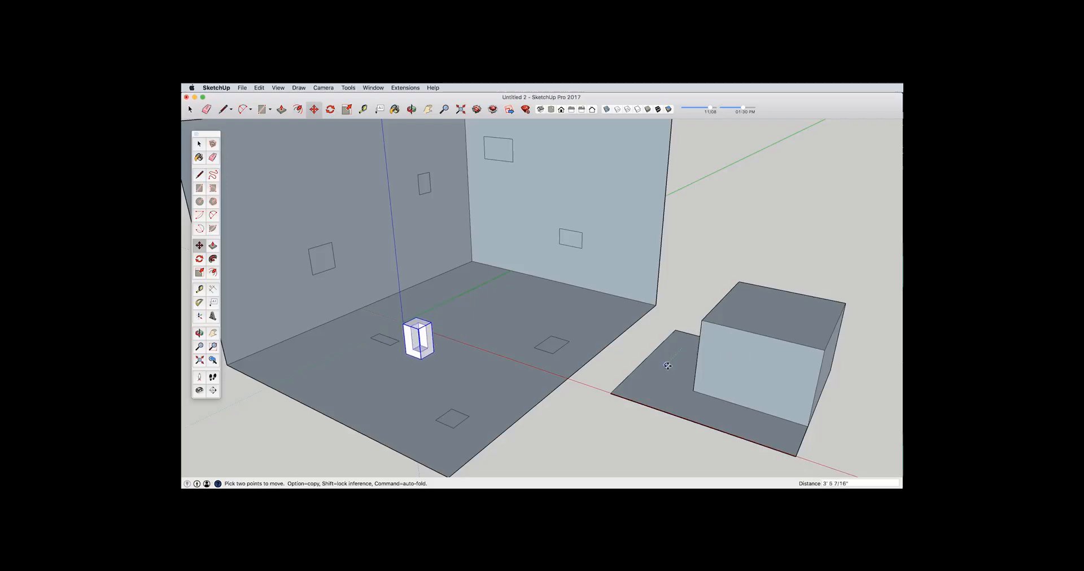
click(665, 367)
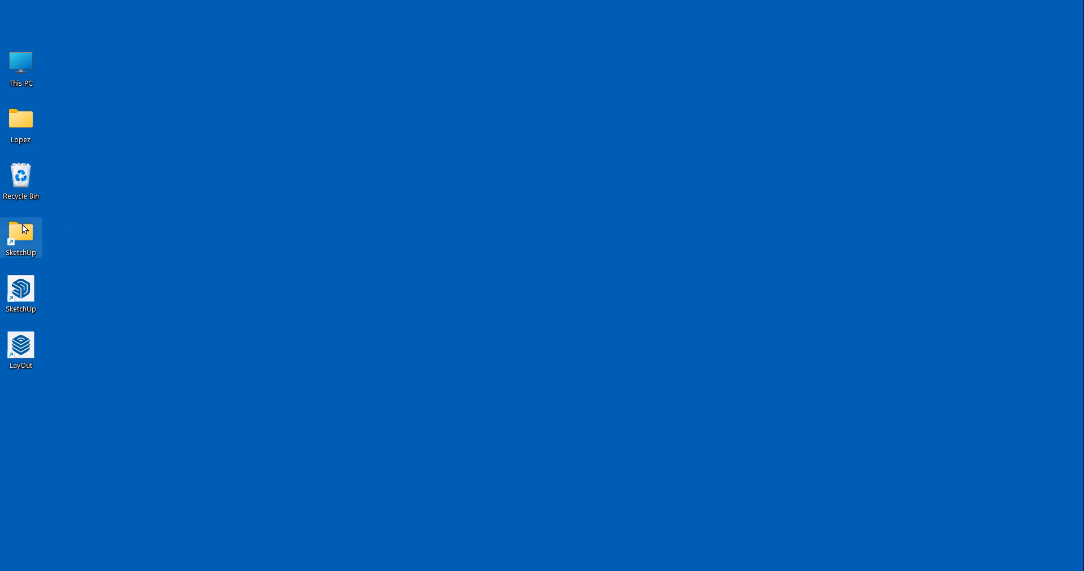
Step: Switch to the desktop's SketchUp folder and open Lectures, Module 2 toolbar chair, Module 2 Toolbar Chair, and its Move Exercise folder
double_click(22, 233)
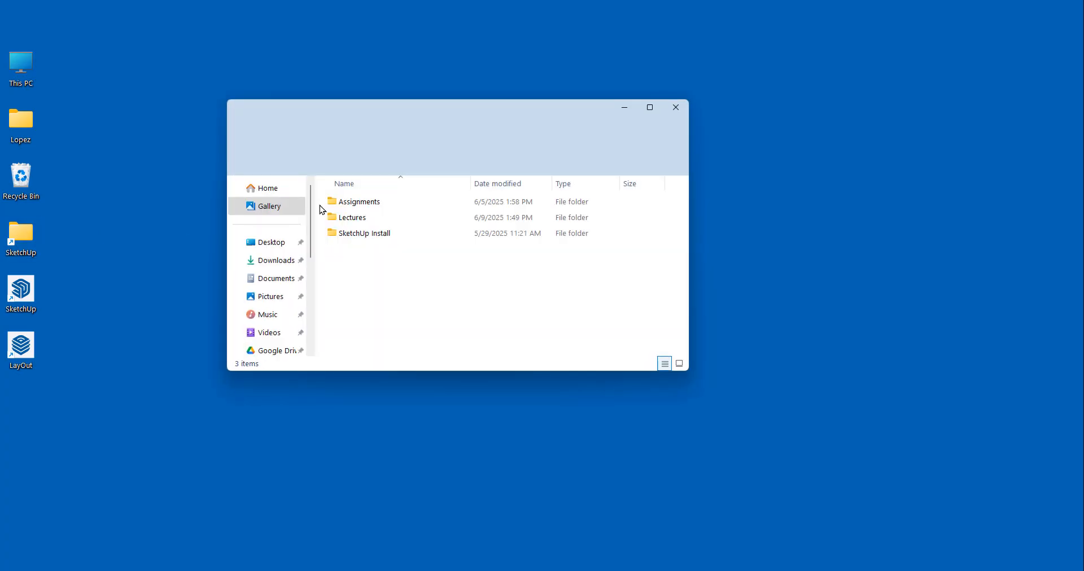
double_click(355, 219)
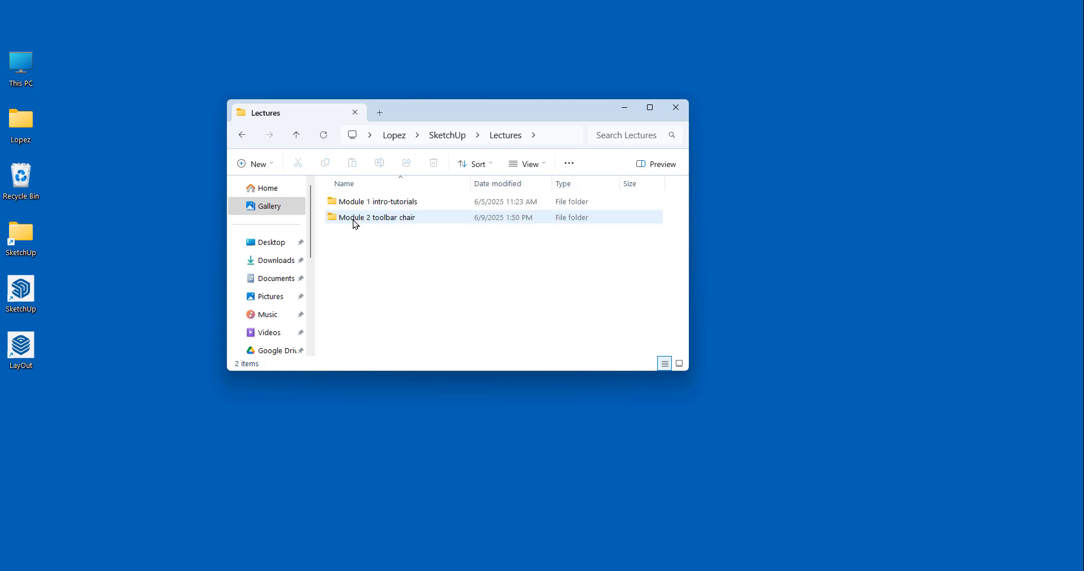
double_click(355, 219)
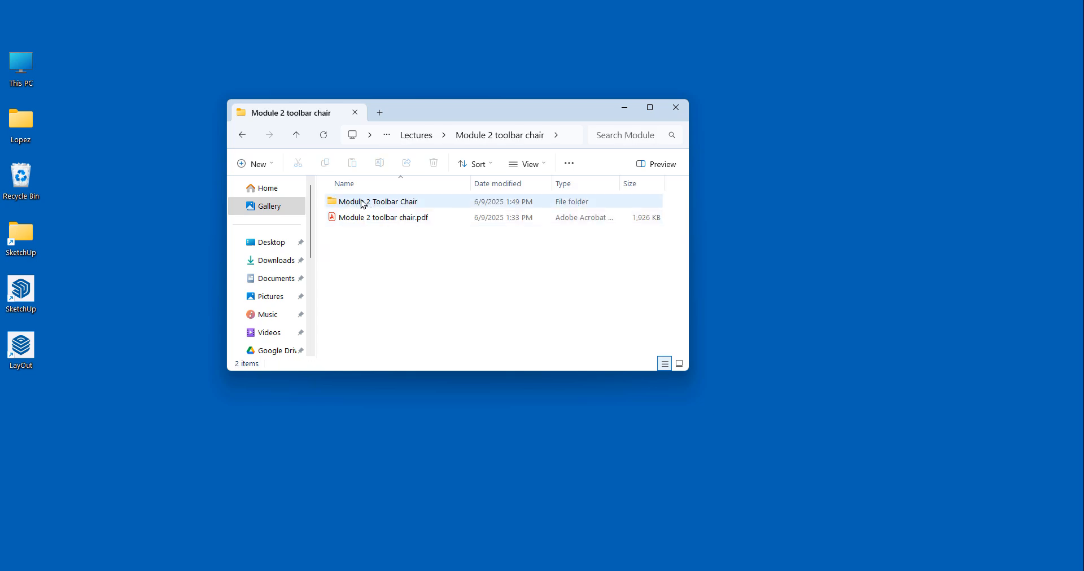
double_click(356, 203)
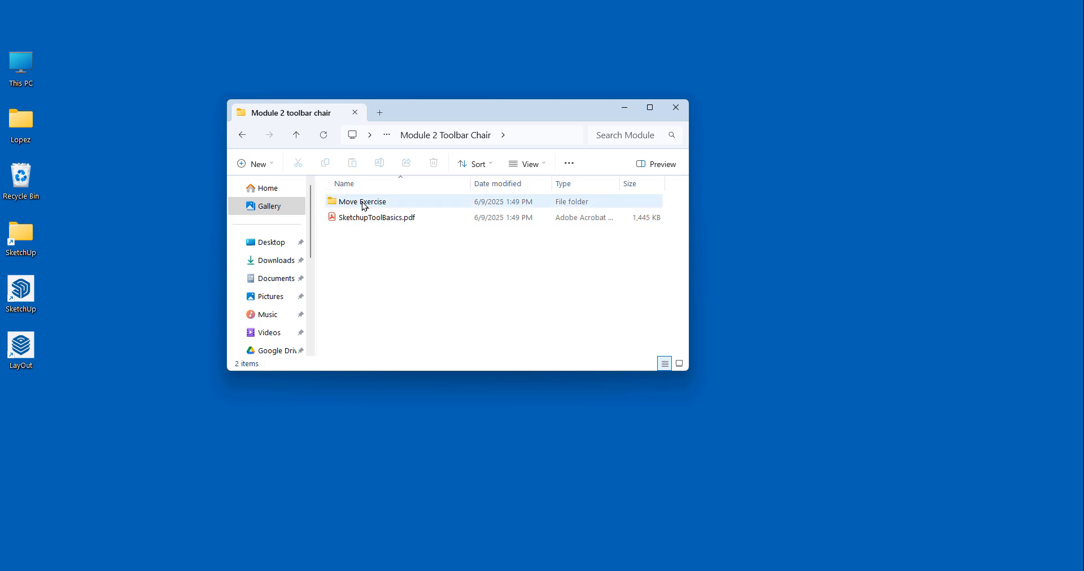
double_click(364, 205)
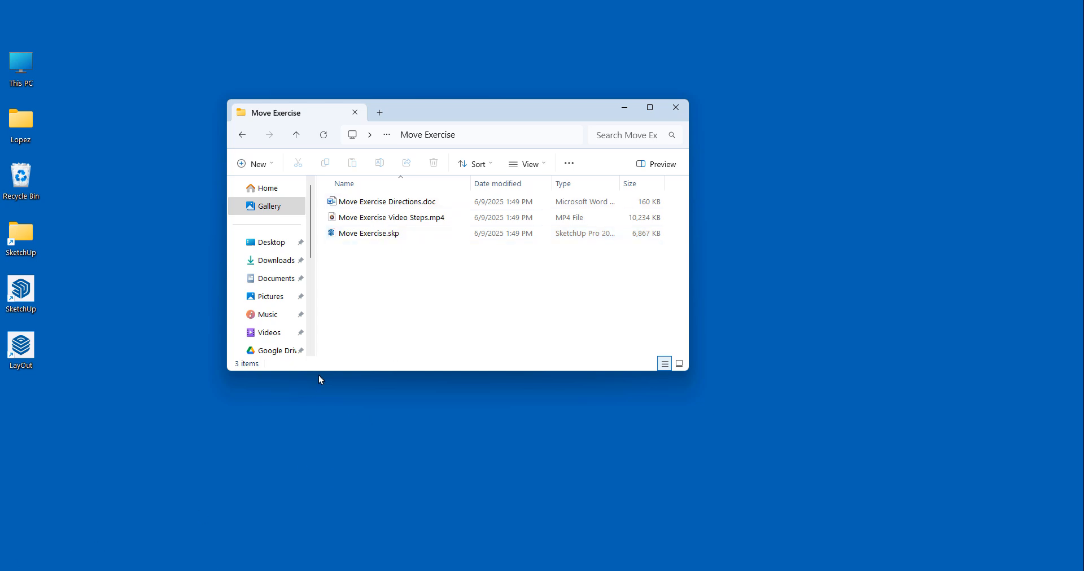
Step: Open Move Exercise Directions.doc in Word, read through the Move tool tips and the exercise directions, and close the document
click(381, 208)
double_click(381, 207)
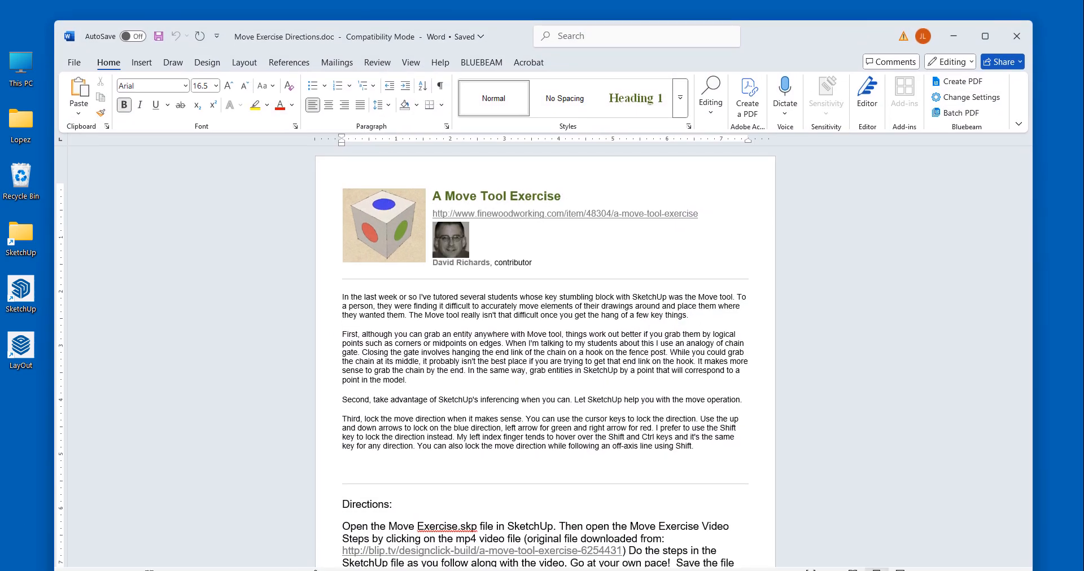
scroll(534, 469, down, 3)
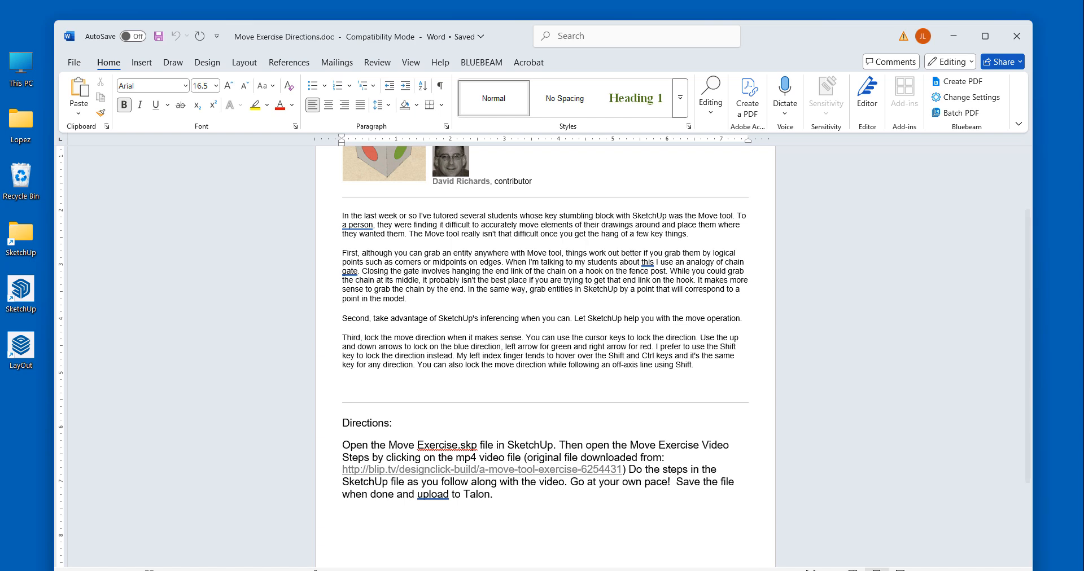
scroll(390, 350, up, 3)
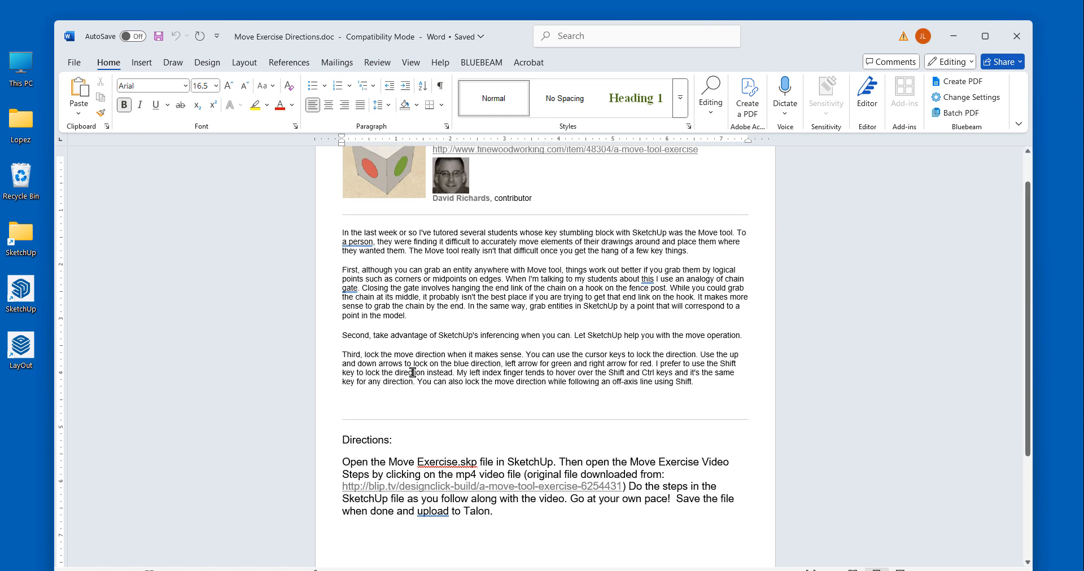
click(1017, 36)
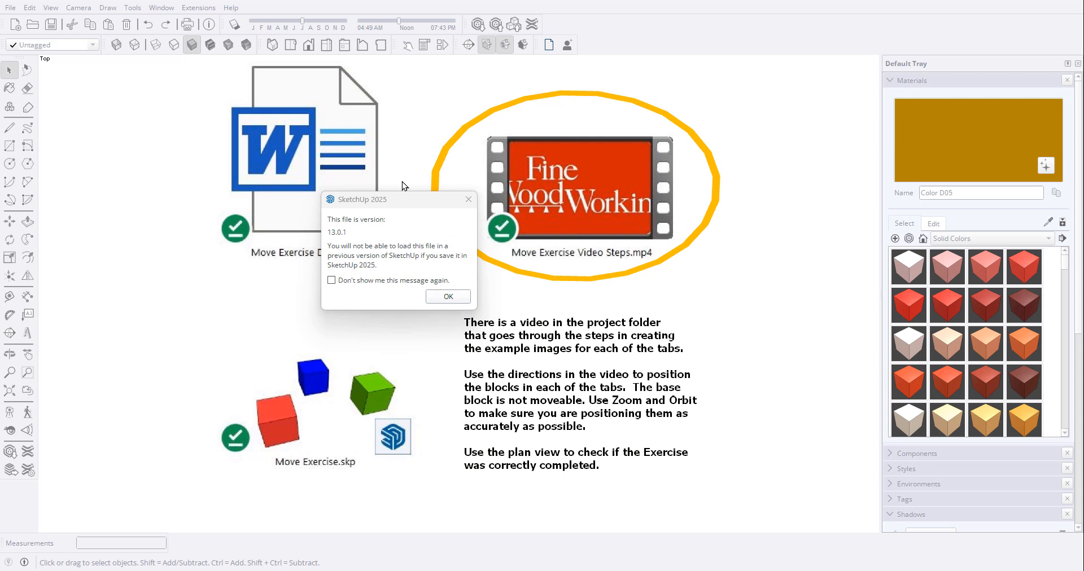
Step: Dismiss the file version notice, then shrink the Move Exercise window and move it aside to uncover the desktop
click(447, 296)
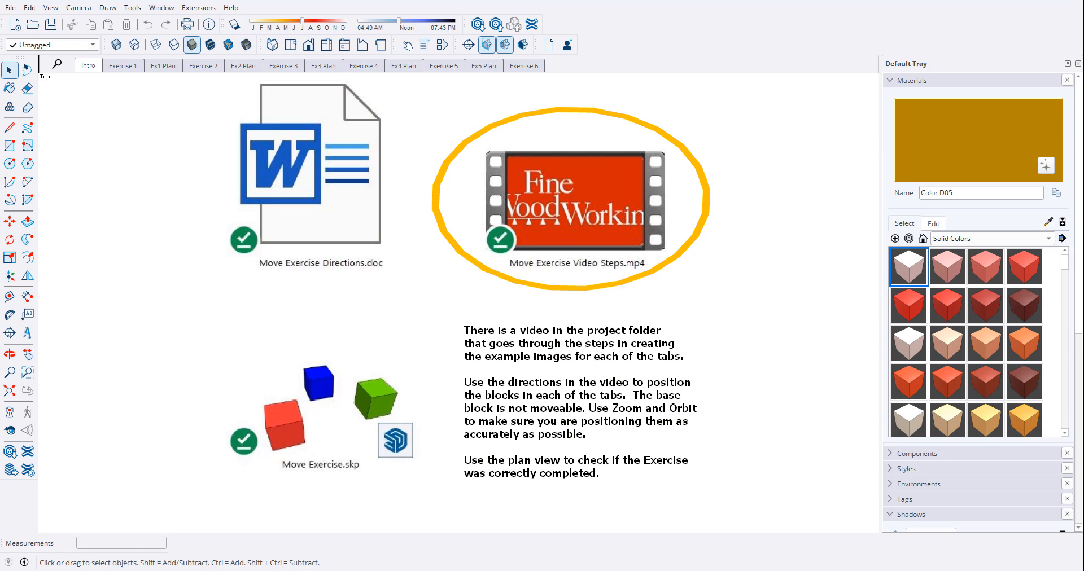
click(1042, 0)
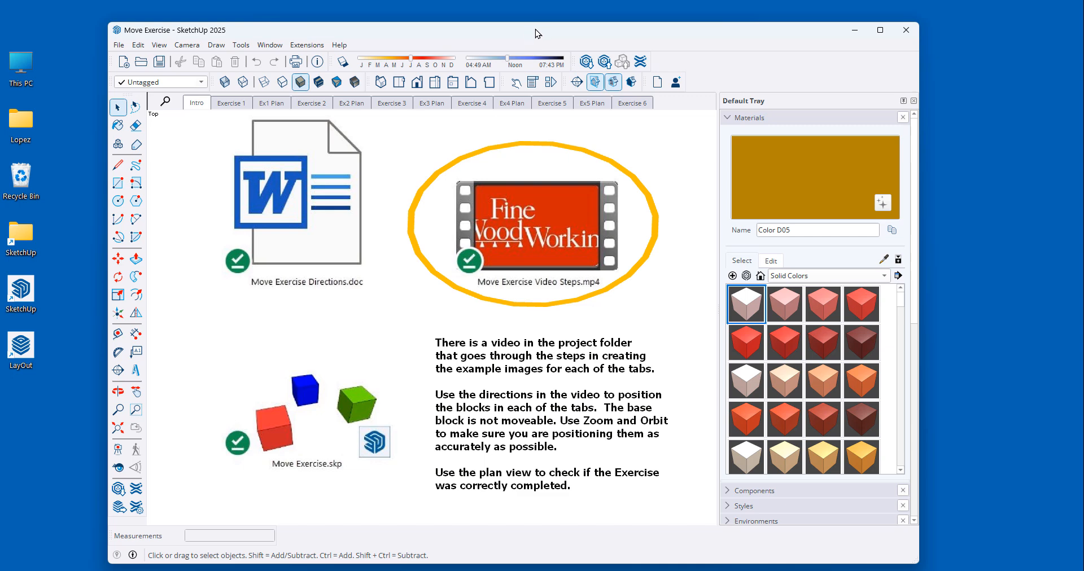
drag(535, 29, 810, 50)
Step: Open Move Exercise Video Steps.mp4 from the Move Exercise folder, watch the green block placed on the red one, and pause it
click(353, 301)
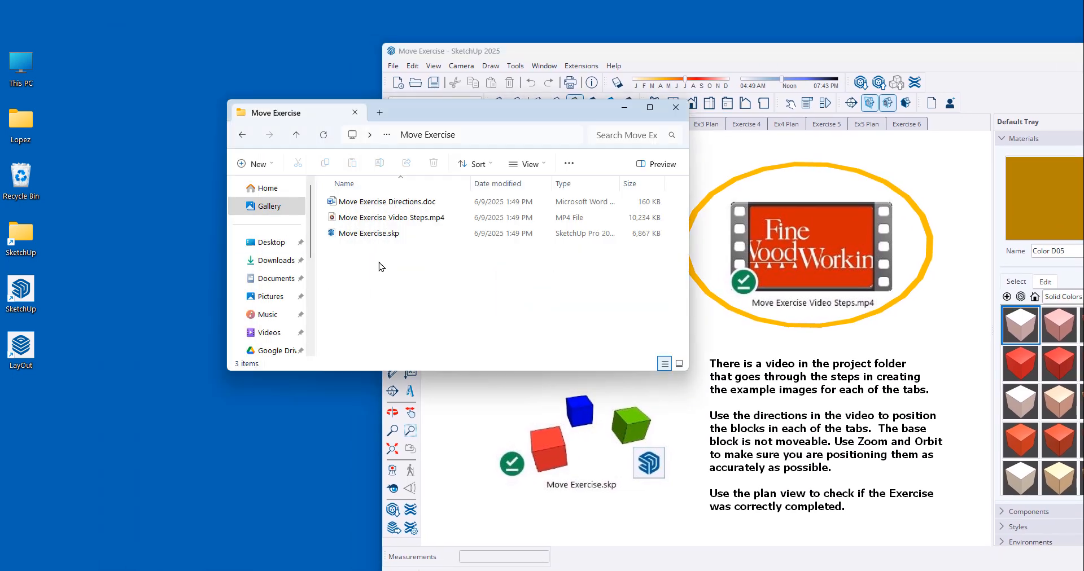
click(404, 223)
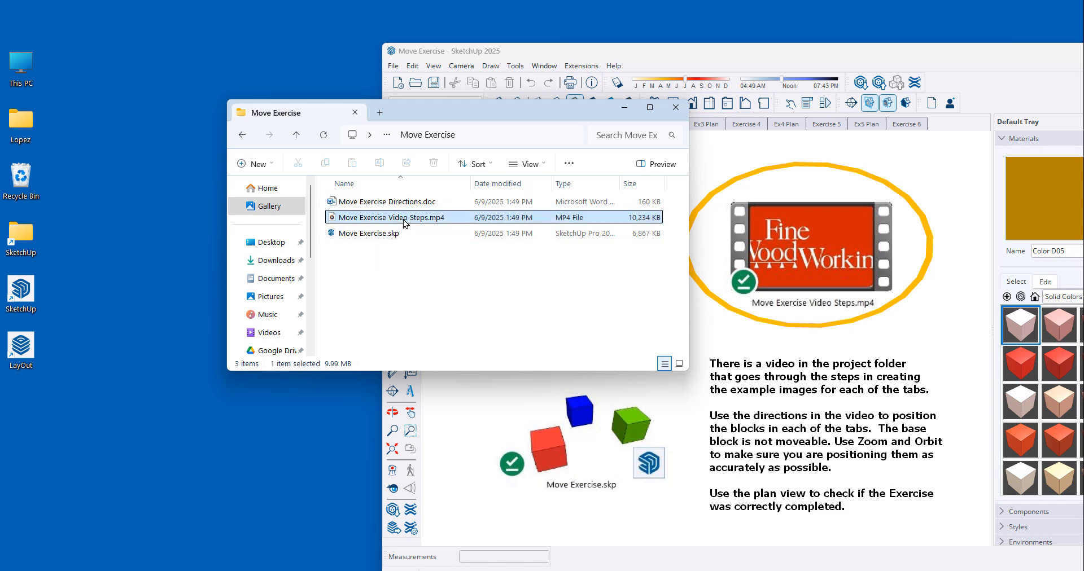
double_click(404, 220)
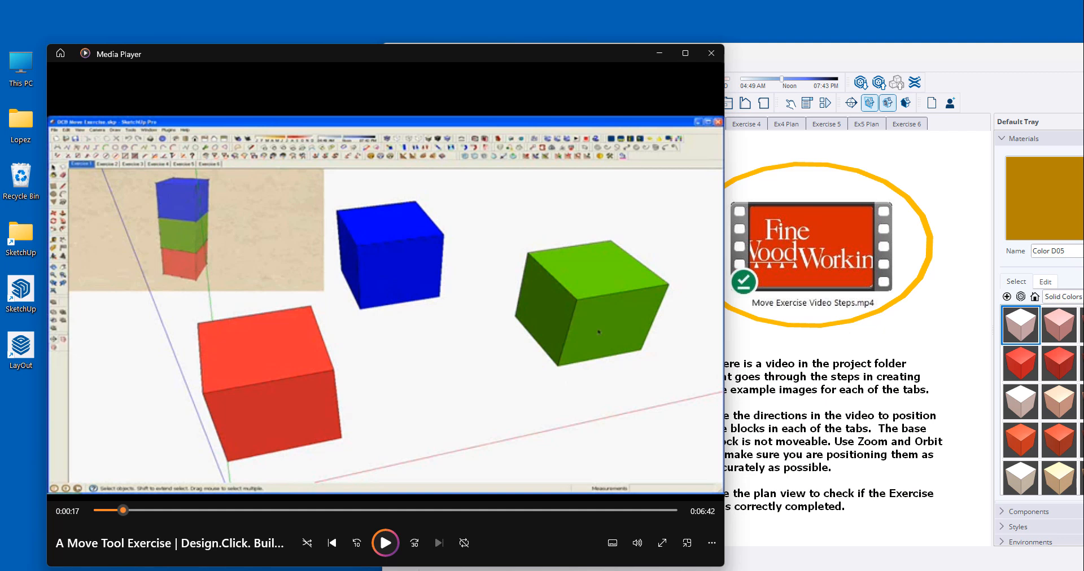
click(386, 543)
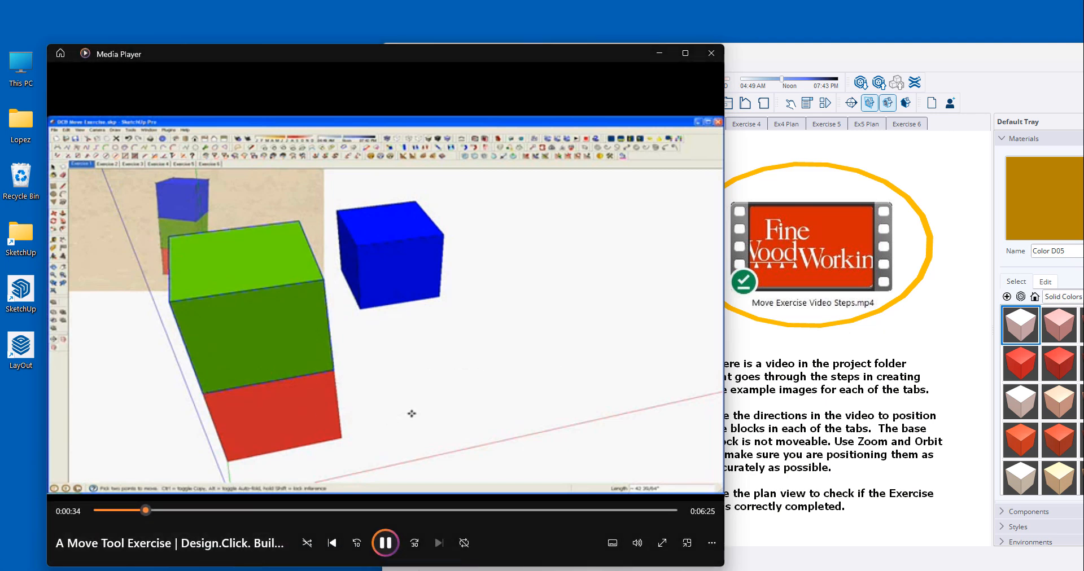
click(384, 543)
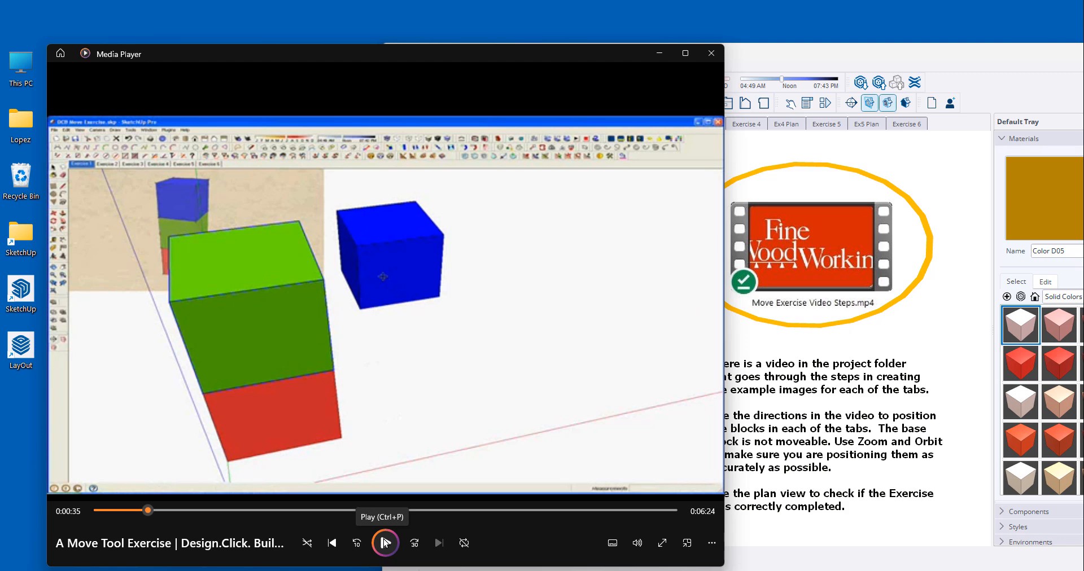
Step: Switch to the Move Exercise model, place its window beside the video player, and show the Exercise 1 scene
click(792, 59)
mouse_move(791, 59)
mouse_down()
mouse_move(666, 52)
mouse_move(649, 26)
mouse_up()
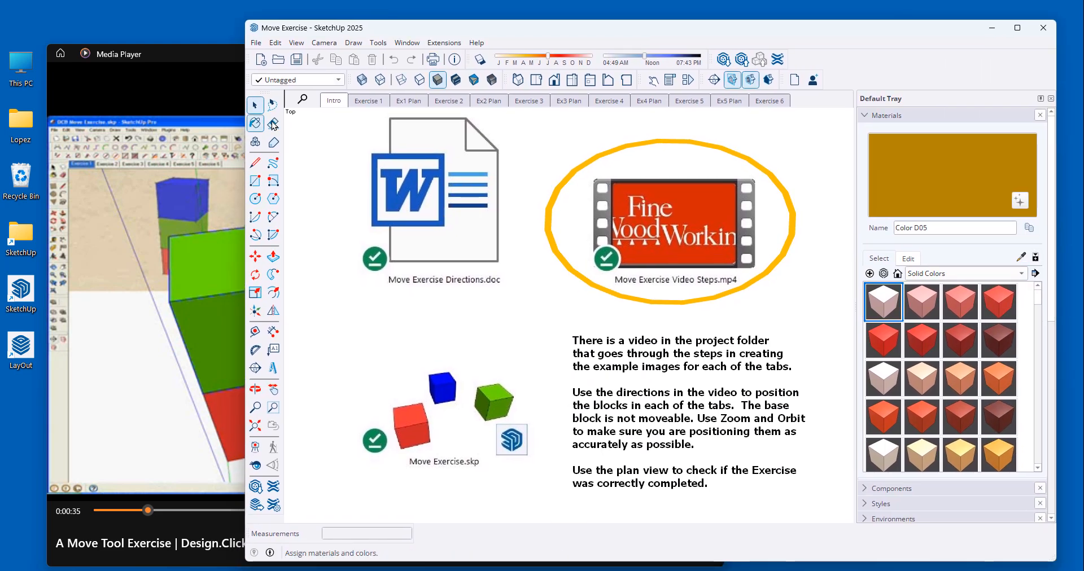
key(space)
click(368, 102)
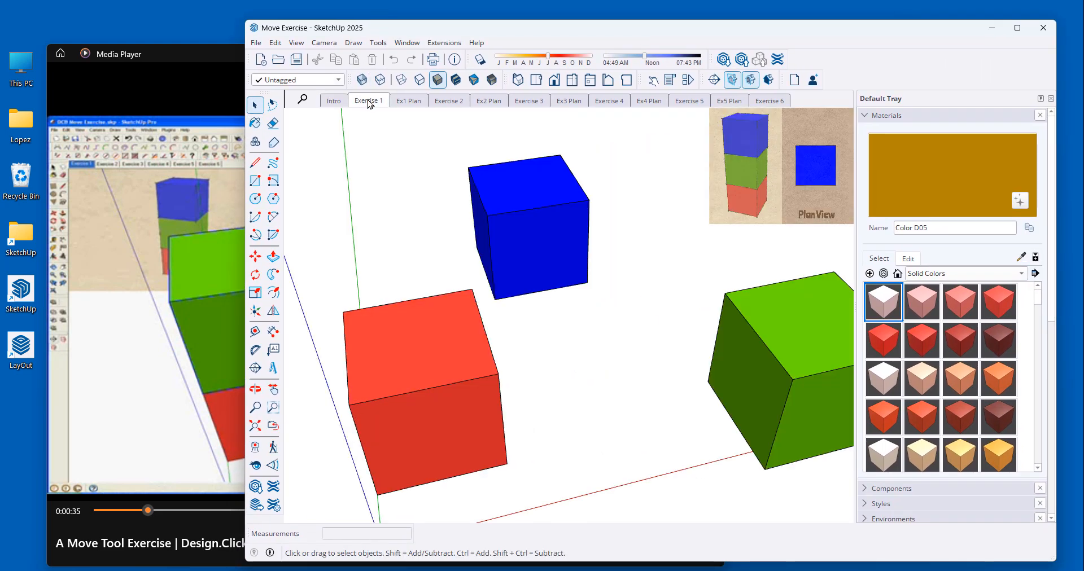
mouse_move(489, 29)
mouse_down()
mouse_move(594, 39)
mouse_move(454, 37)
mouse_up()
Step: Move the green block by its bottom front corner onto the matching top front corner of the red block
click(762, 377)
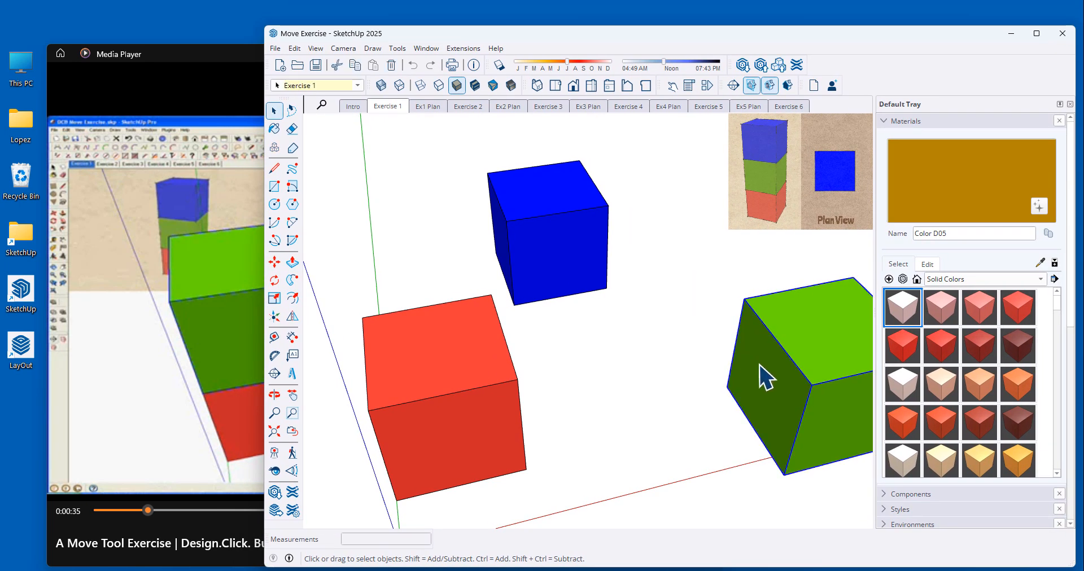
key(m)
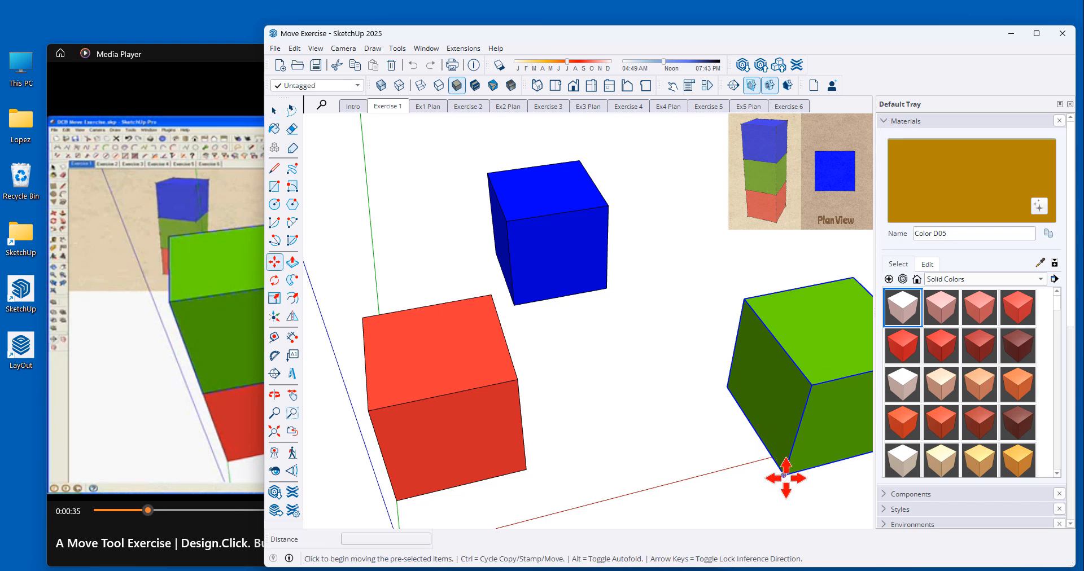
click(785, 477)
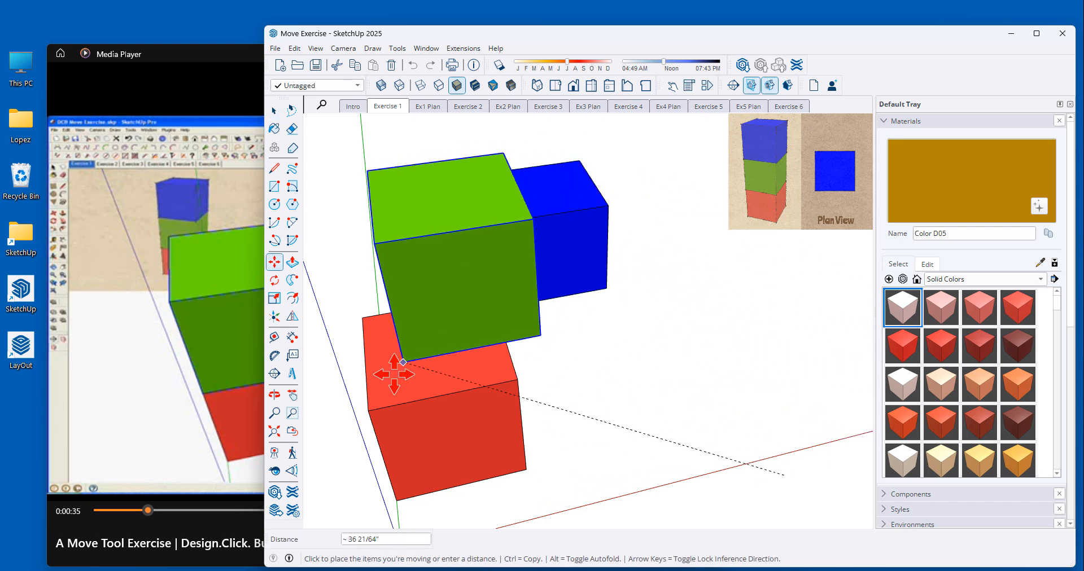
click(373, 413)
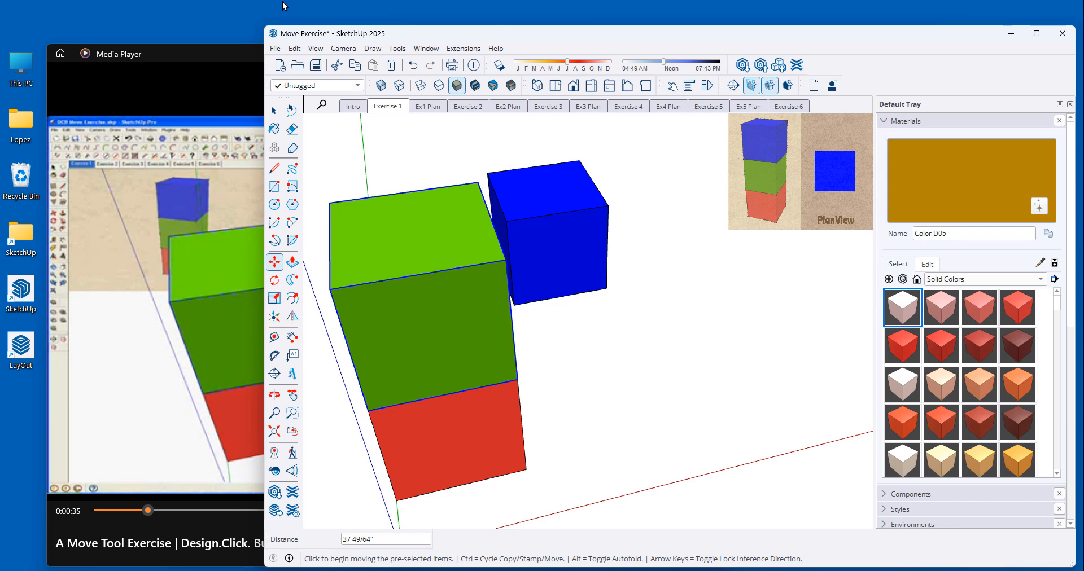
Step: Switch to Media Player, watch the exercise video for another moment, pause it, and rewind to 0:00:16
click(208, 84)
click(392, 551)
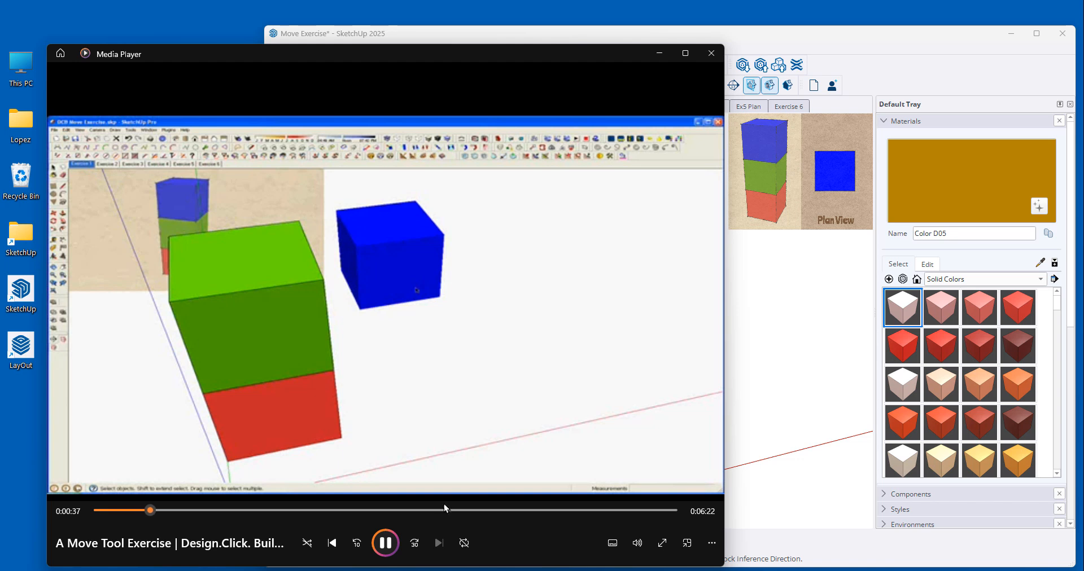
click(386, 545)
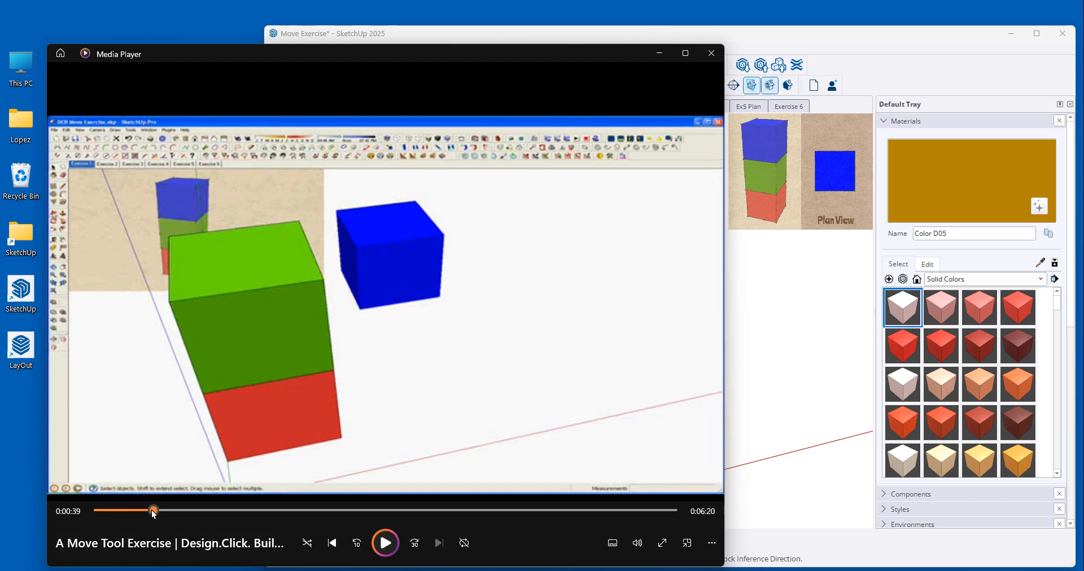
drag(153, 511, 120, 512)
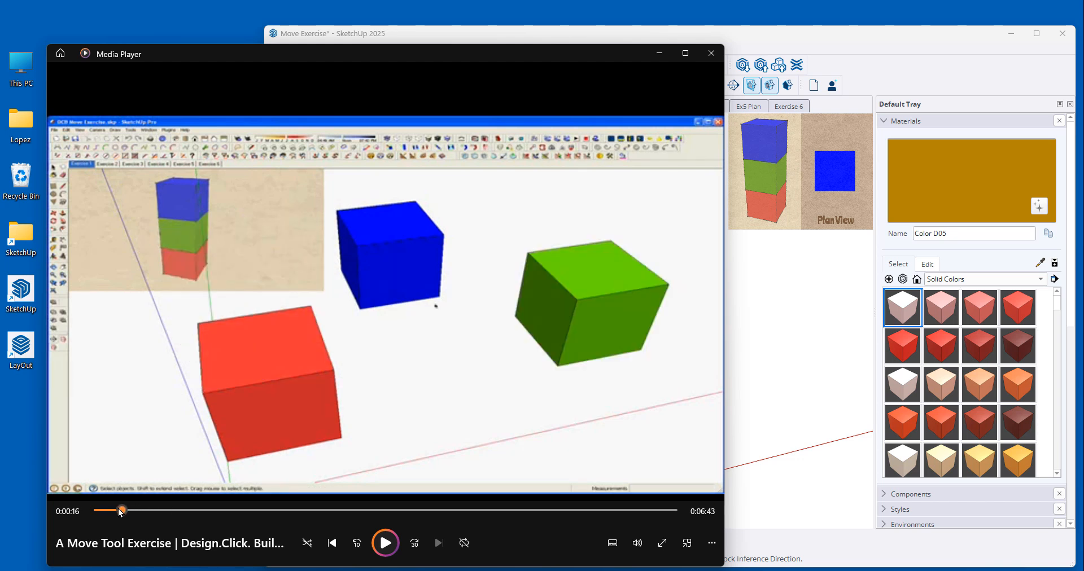
Step: Switch back to the Move Exercise model and undo the green block's move
click(805, 351)
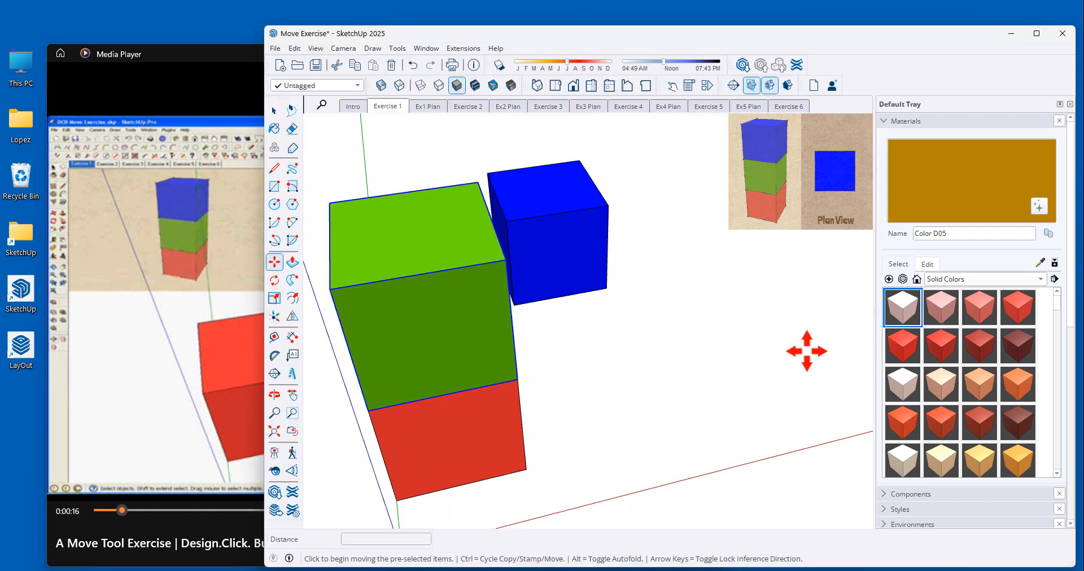
click(699, 338)
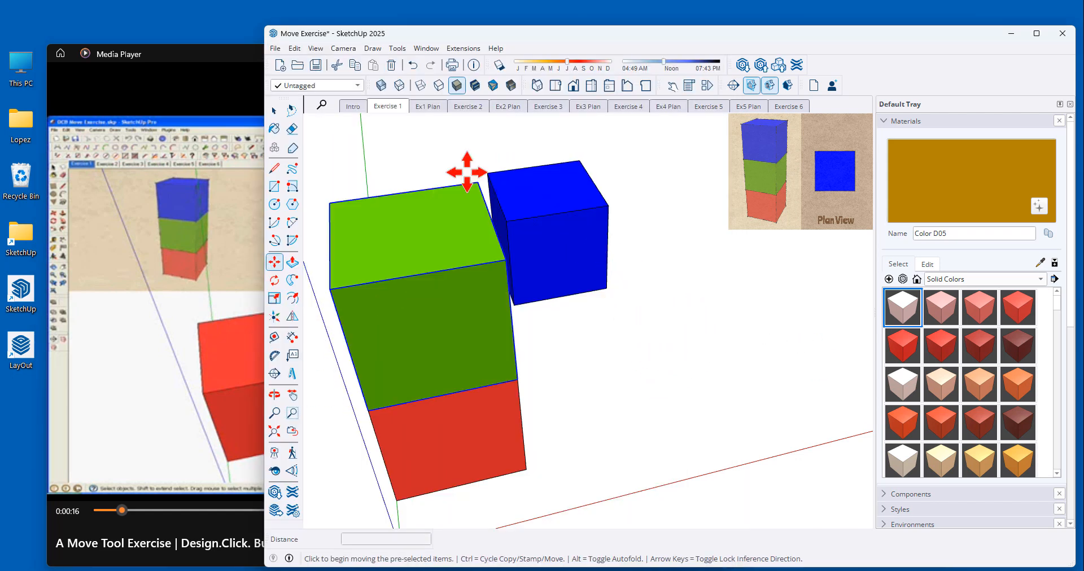
click(414, 65)
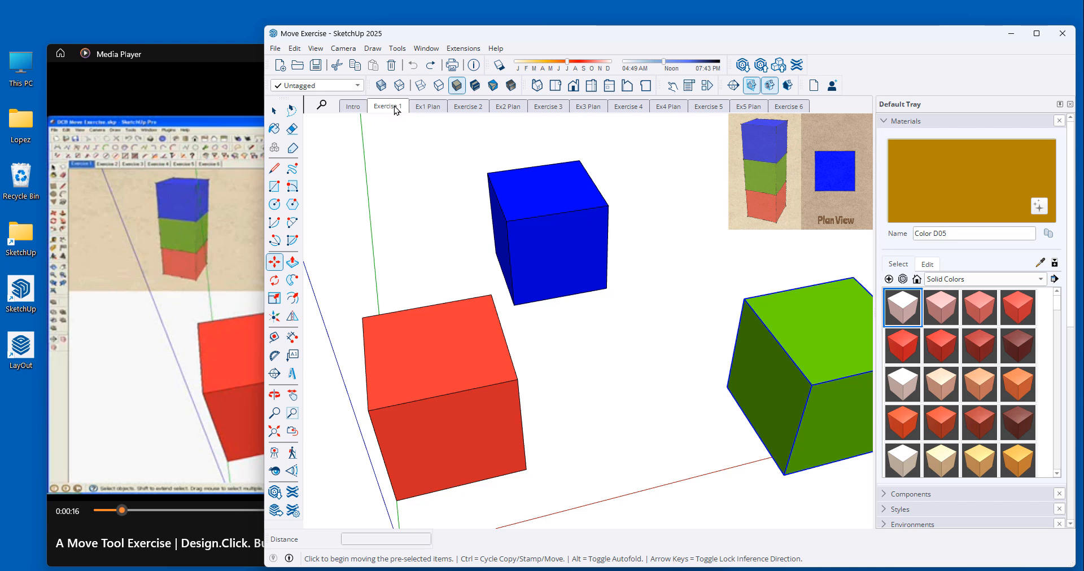
Step: Examine the exercise and plan scenes for Exercises 1 to 3, comparing the models with their reference images and plan views
click(434, 111)
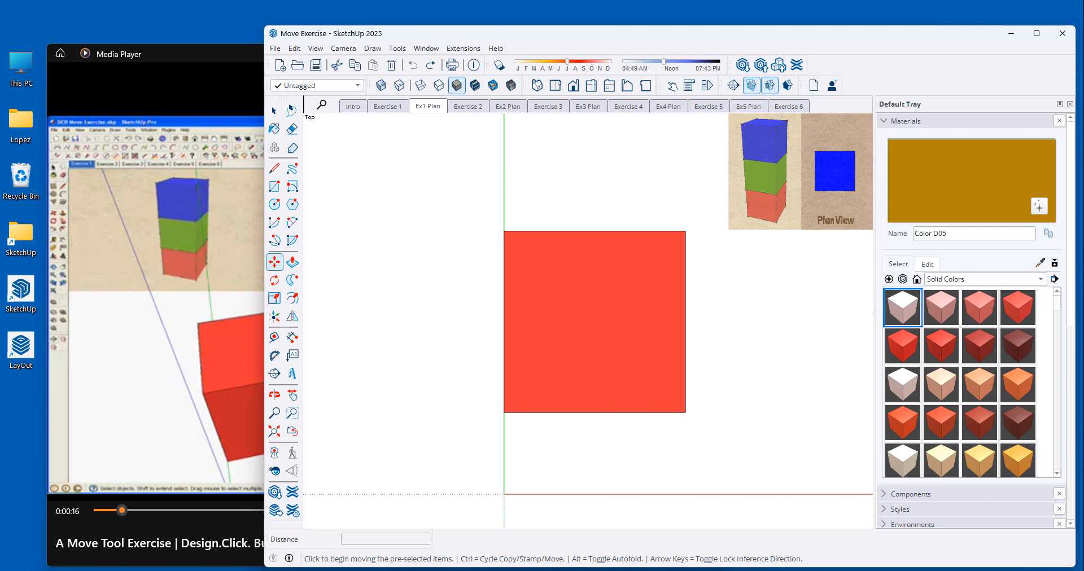
click(387, 106)
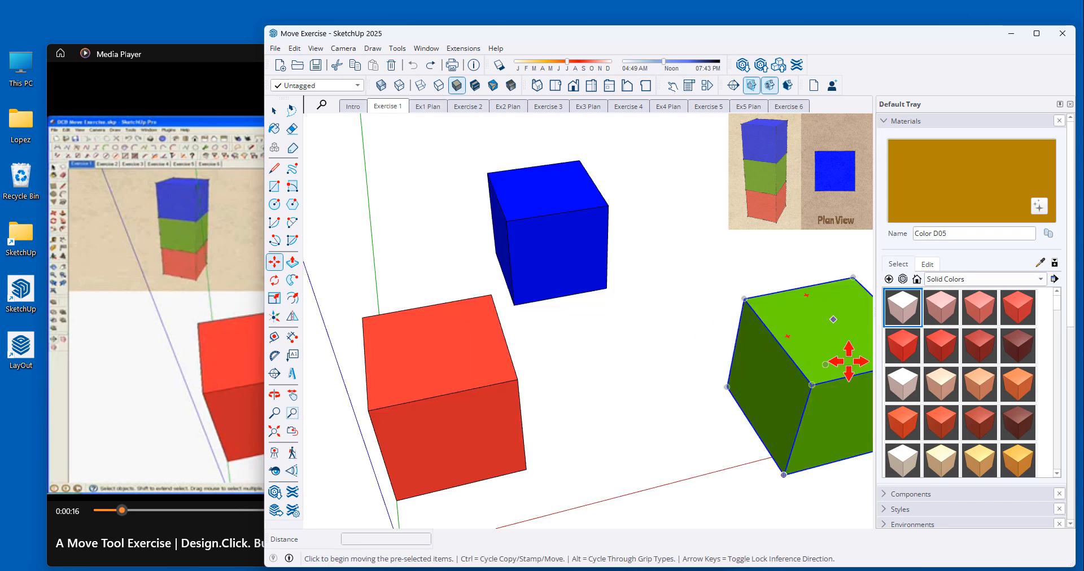
click(479, 107)
click(508, 107)
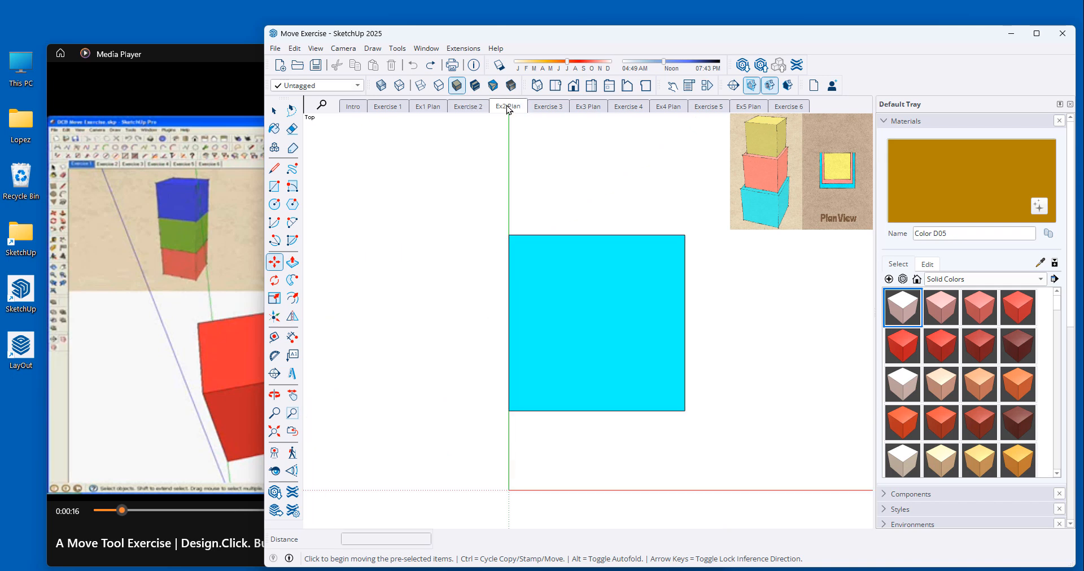
click(474, 108)
click(384, 107)
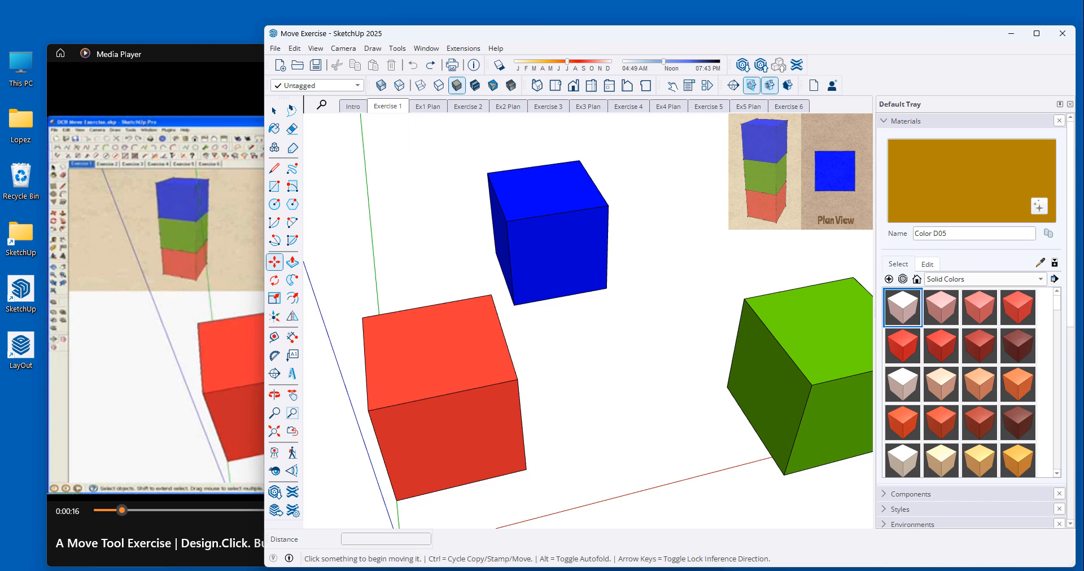
click(431, 107)
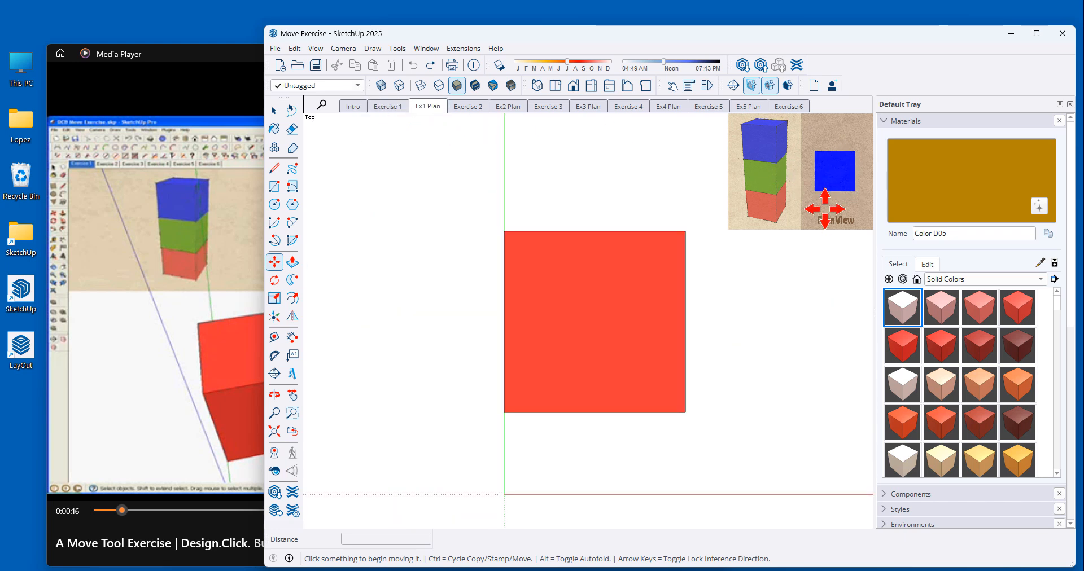
click(510, 107)
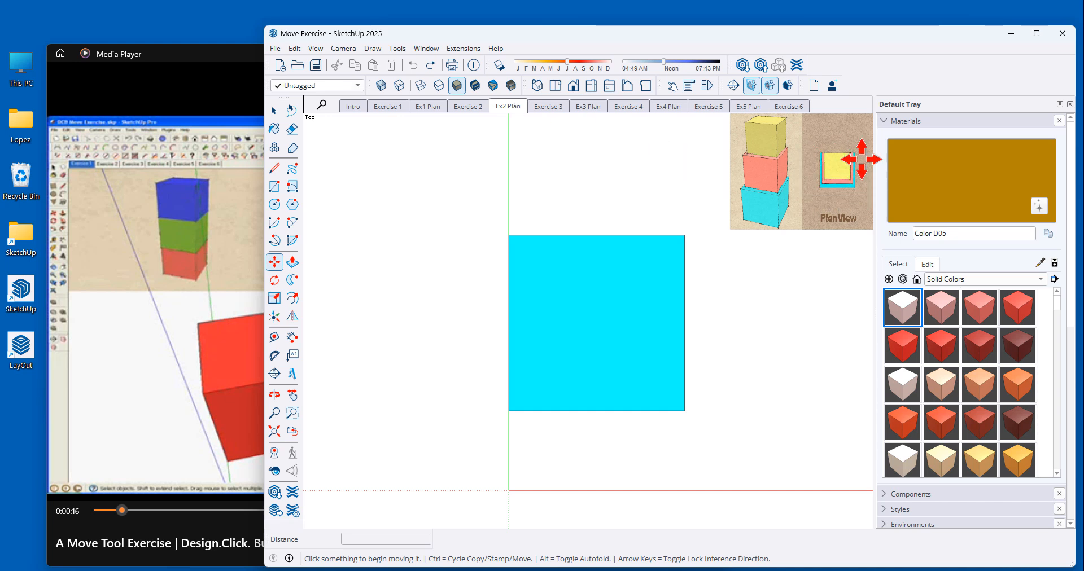
click(599, 108)
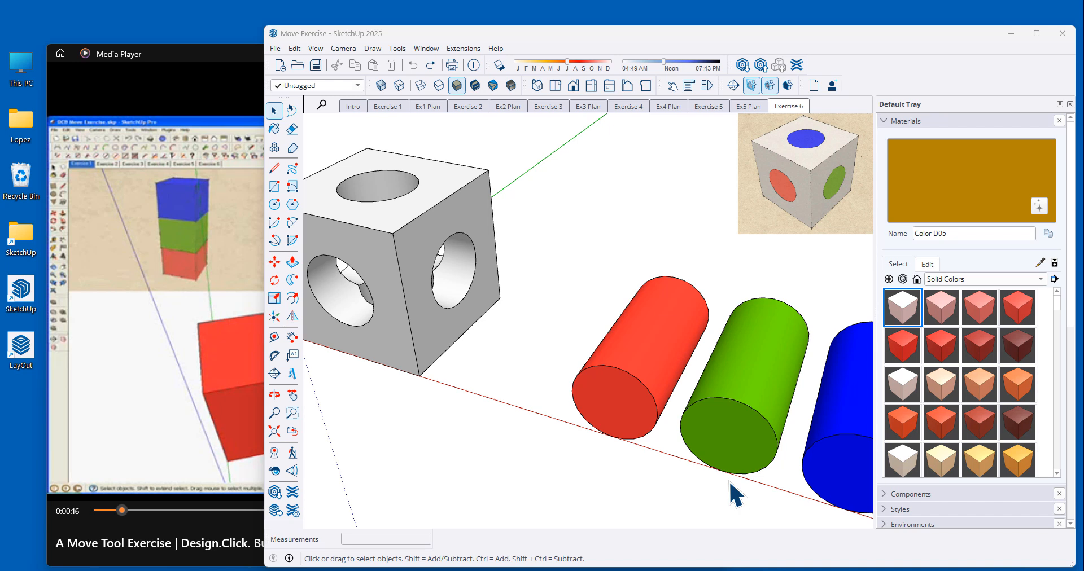
Step: In Exercise 6, rotate the green cylinder 90 degrees on the ground plane about a point in front of it
click(753, 381)
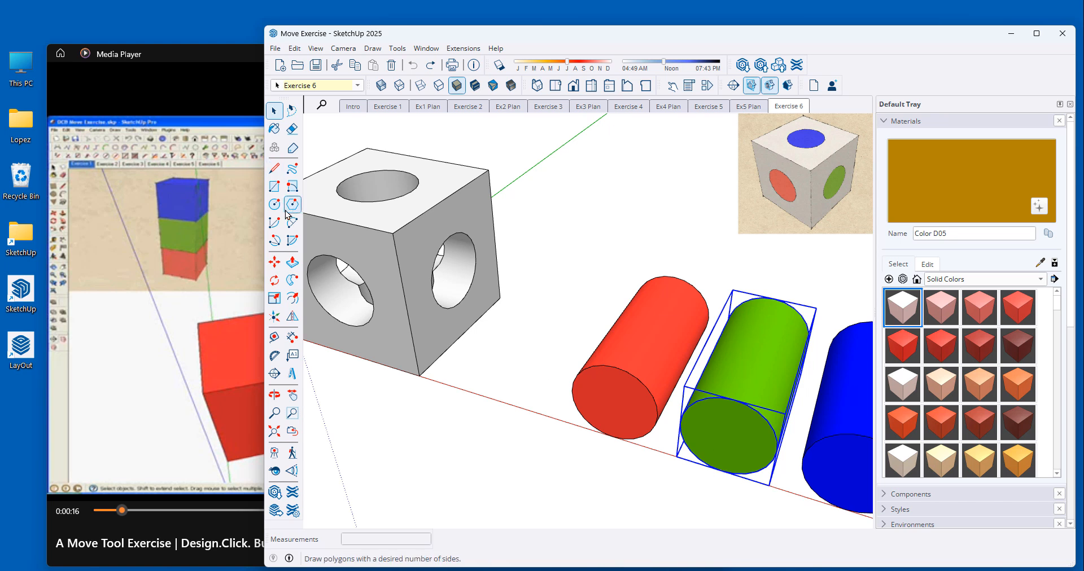
click(274, 280)
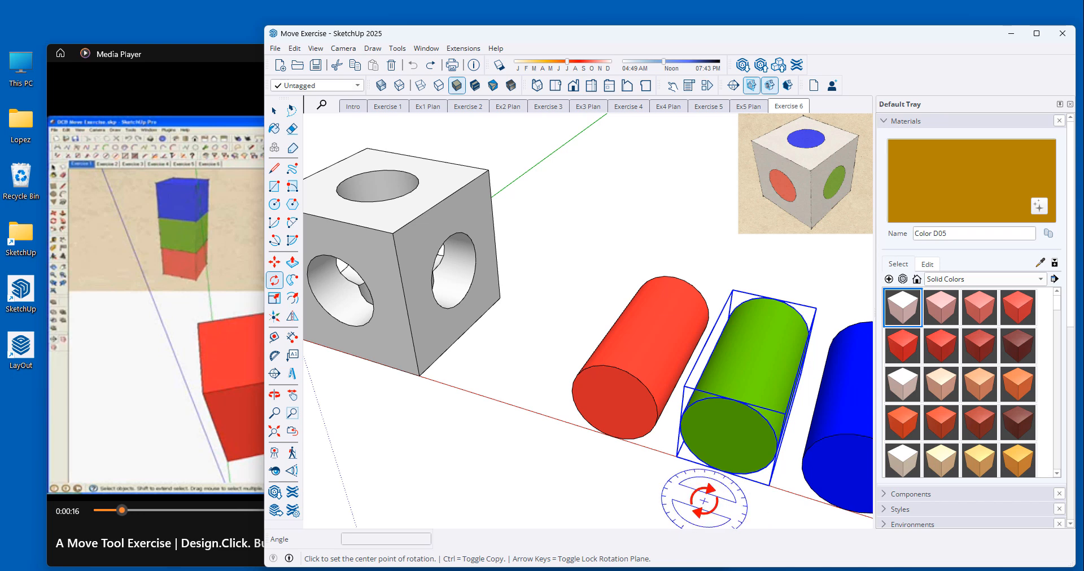
click(689, 499)
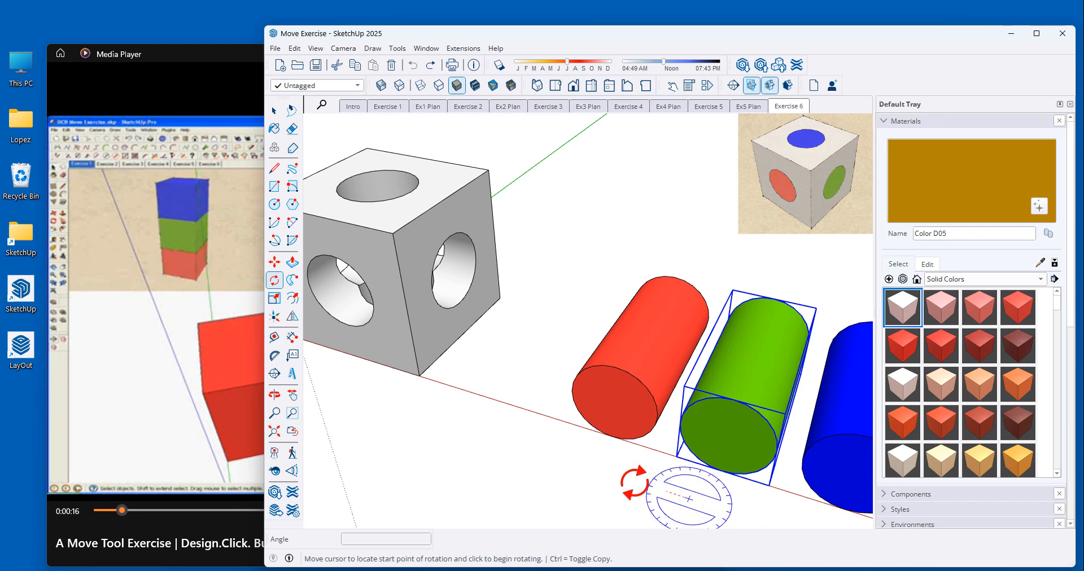
click(576, 462)
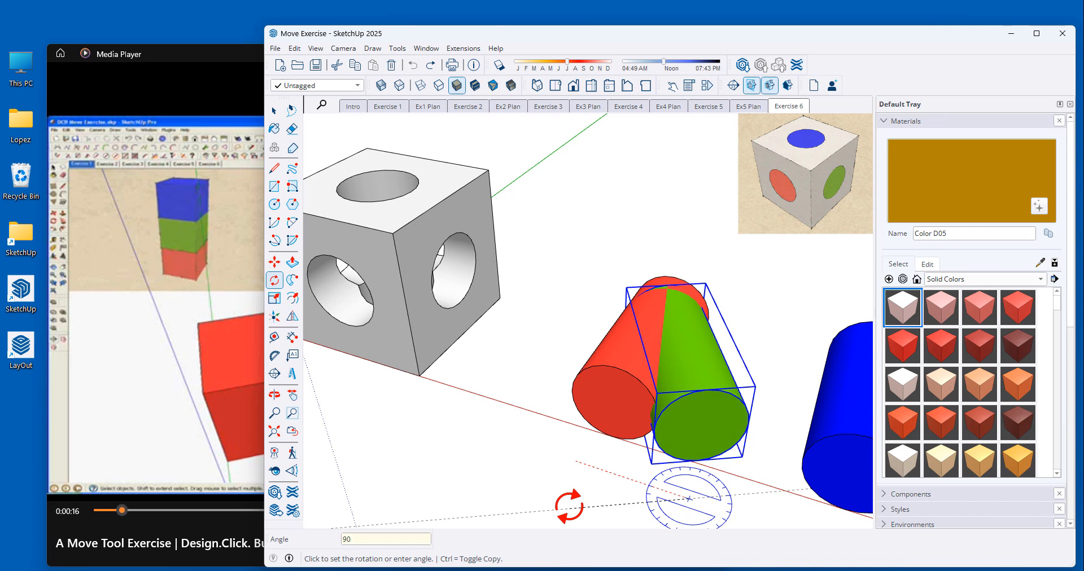
key(Return)
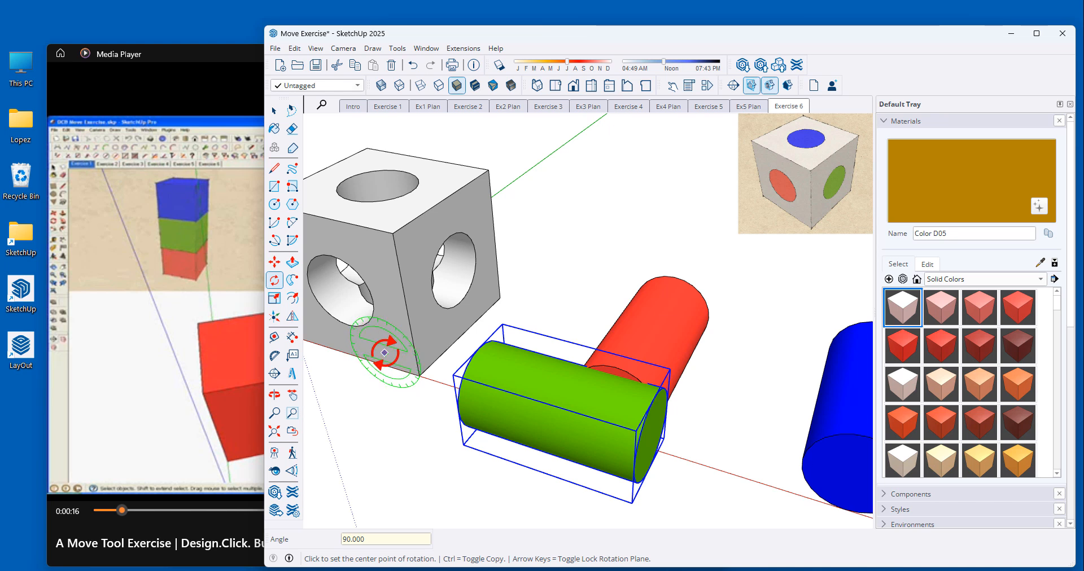
Step: Lock the Rotate protractor to the red, green and blue axis orientations in turn
key(Right)
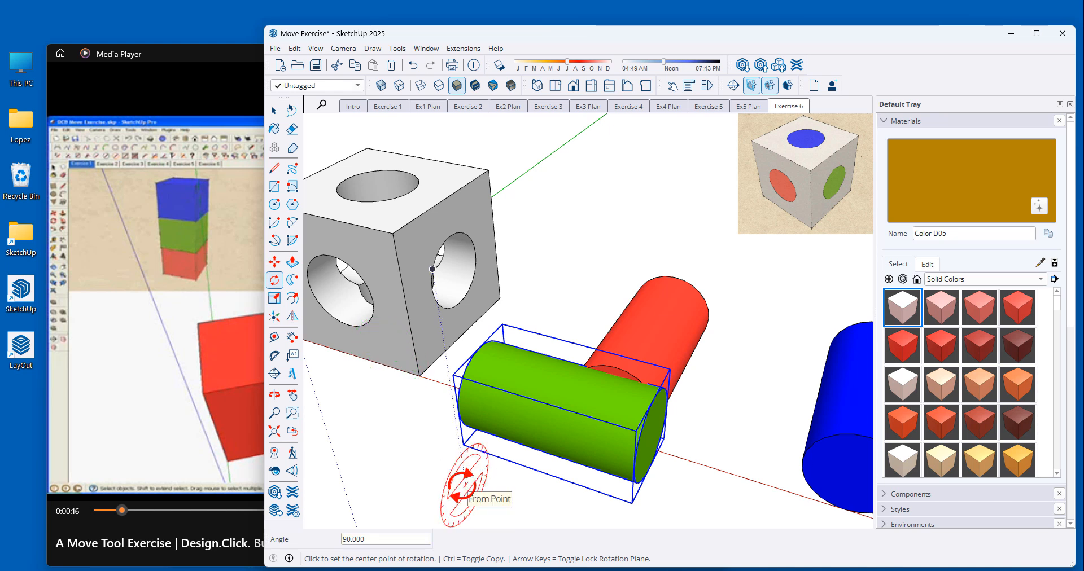
key(Left)
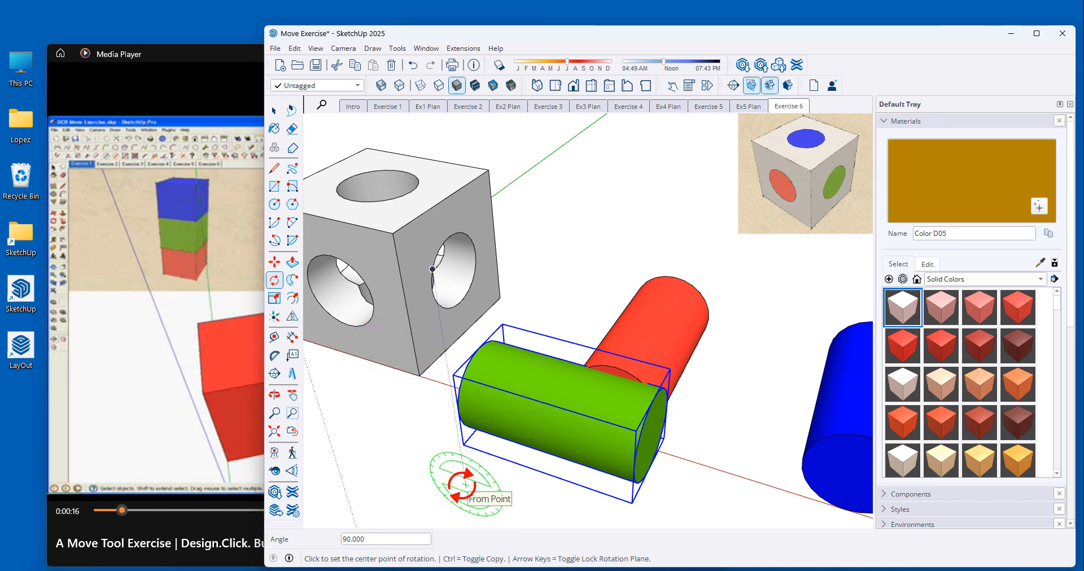
key(Up)
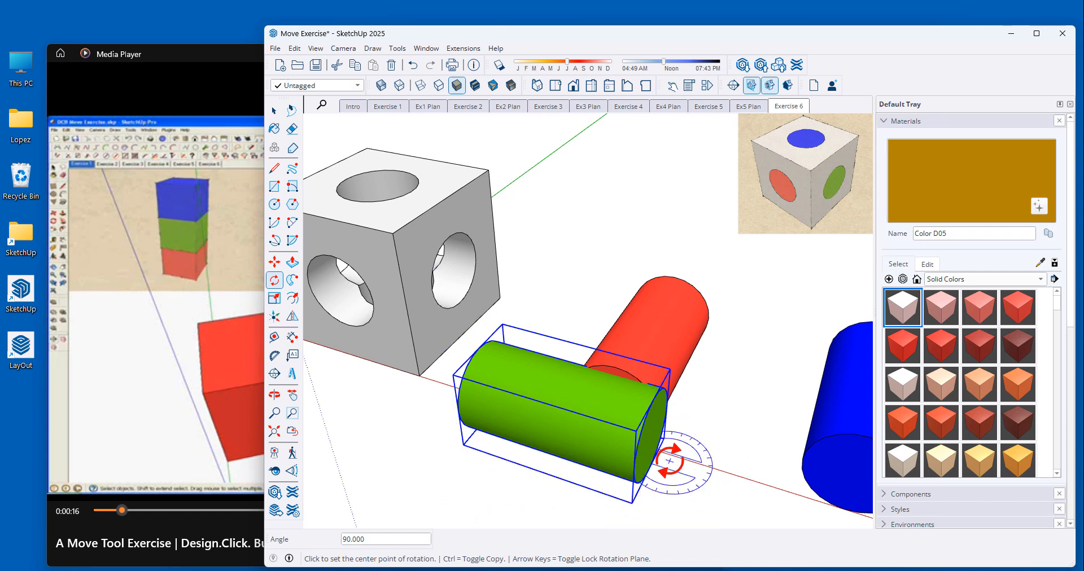
Step: Move the green cylinder by an endpoint on its end rim to the matching endpoint of the round hole, fitting it into the grey cube
key(m)
middle_drag(701, 459, 518, 347)
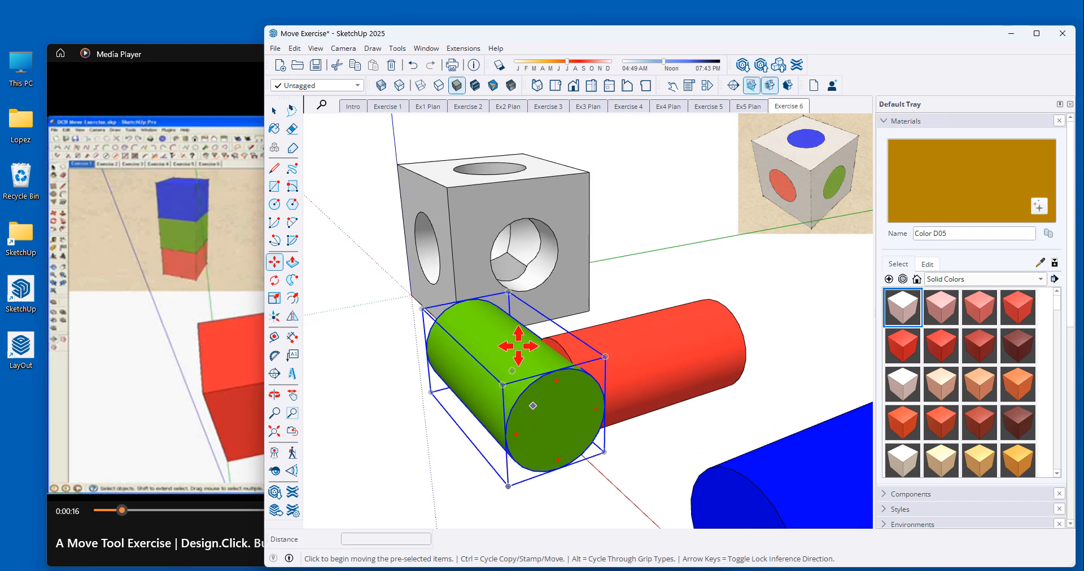
scroll(518, 346, up, 8)
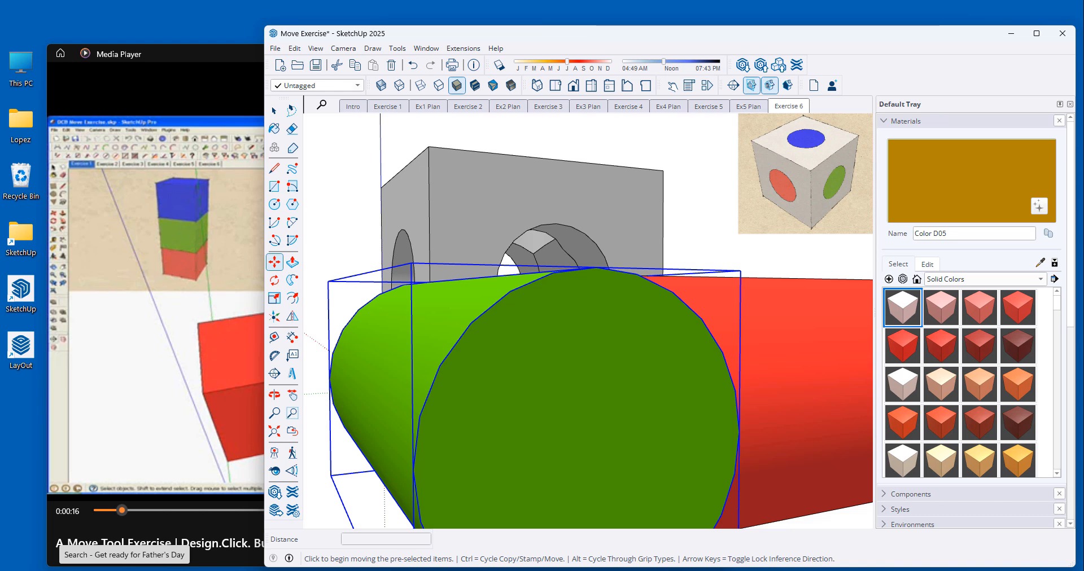
click(439, 366)
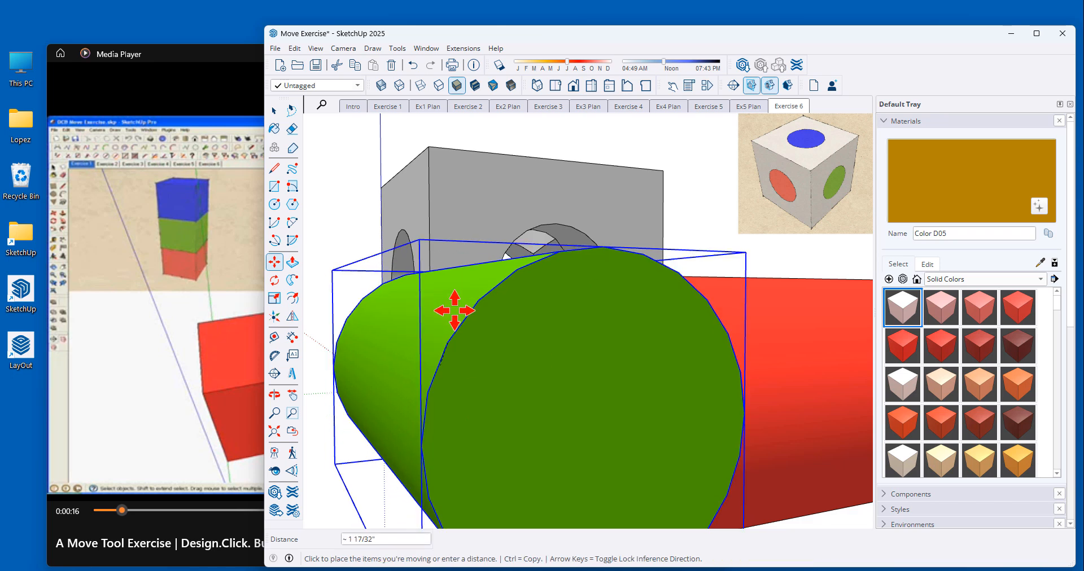
scroll(446, 396, down, 5)
scroll(503, 239, up, 2)
scroll(502, 240, up, 6)
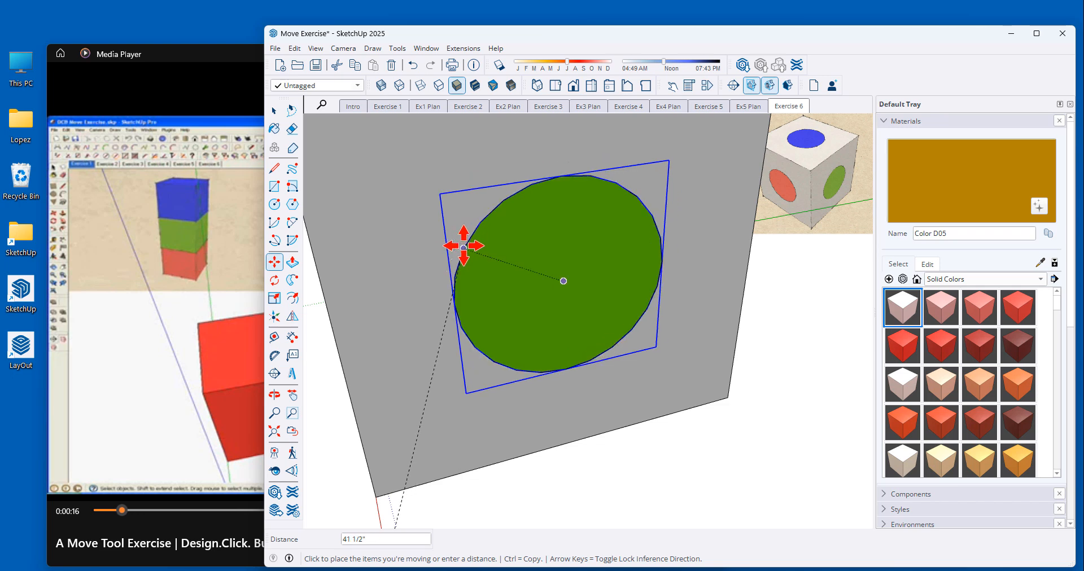
scroll(459, 243, up, 4)
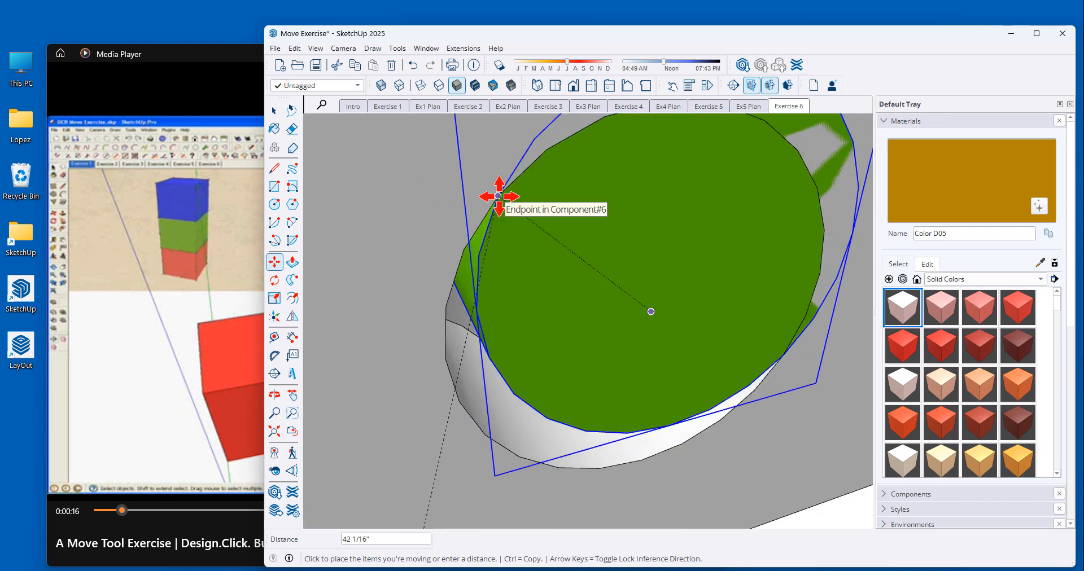
scroll(495, 198, down, 3)
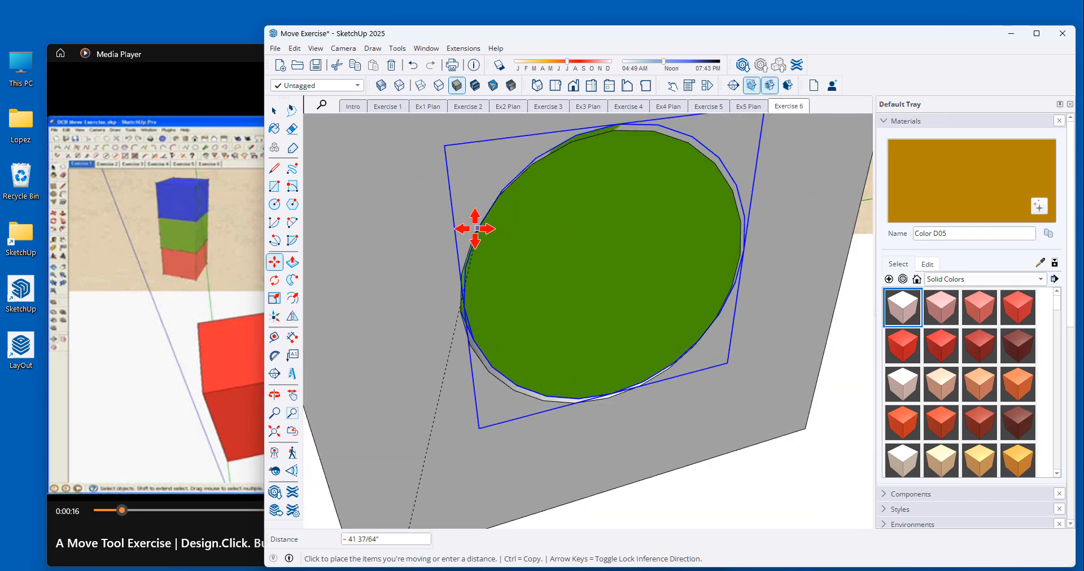
click(474, 232)
middle_drag(557, 268, 676, 243)
scroll(674, 248, down, 2)
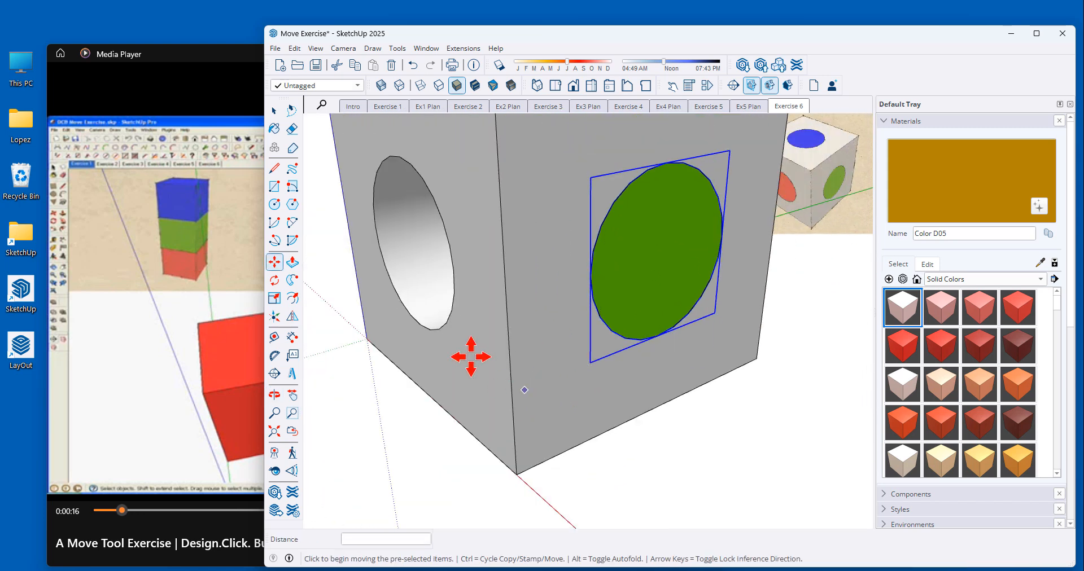
scroll(497, 336, down, 5)
middle_drag(537, 347, 569, 346)
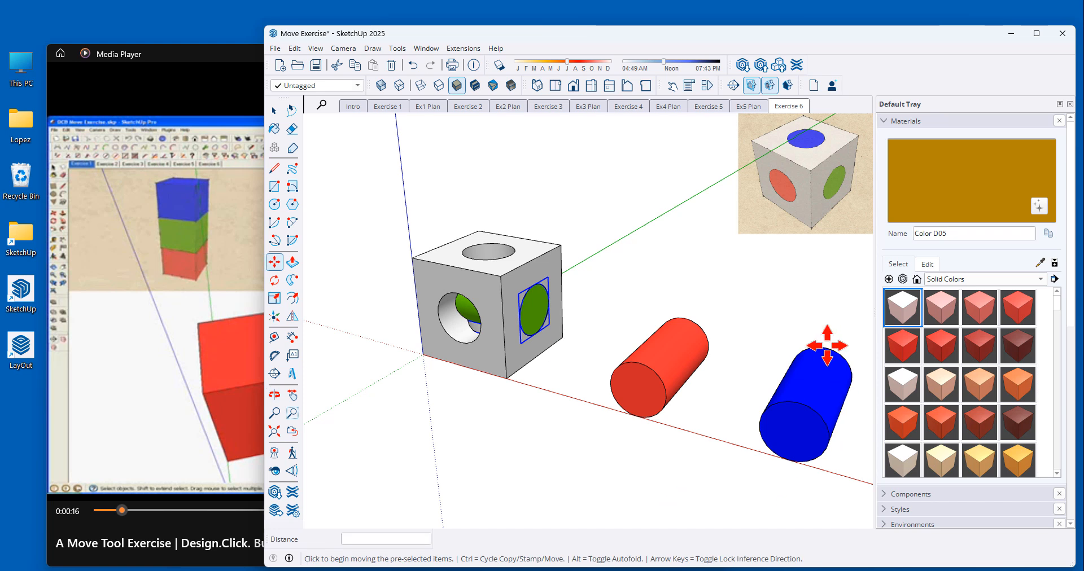
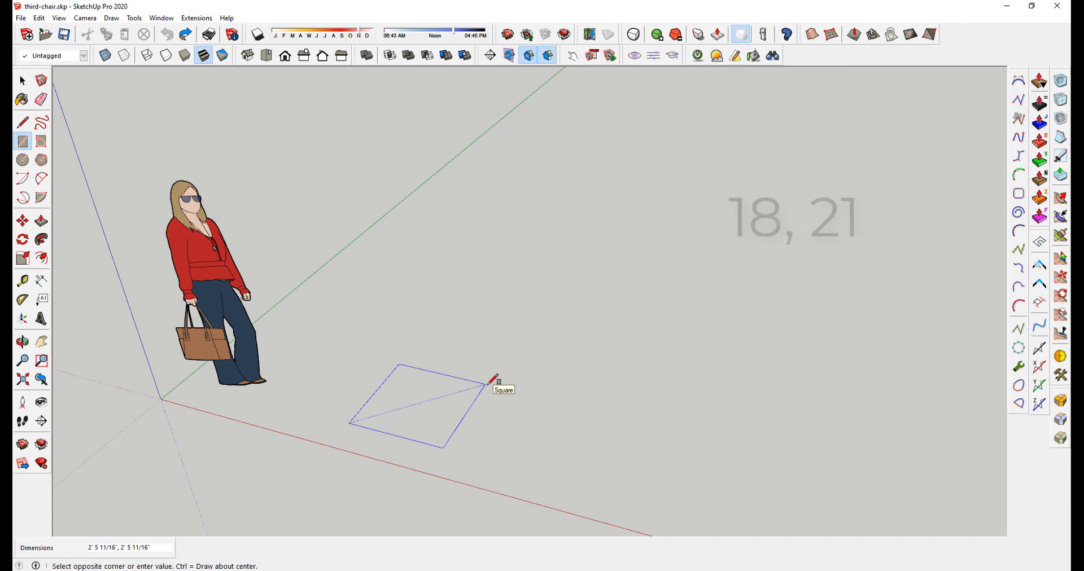
Step: Draw an 18 by 21 inch rectangle on the ground plane in the third-chair model
text(18)
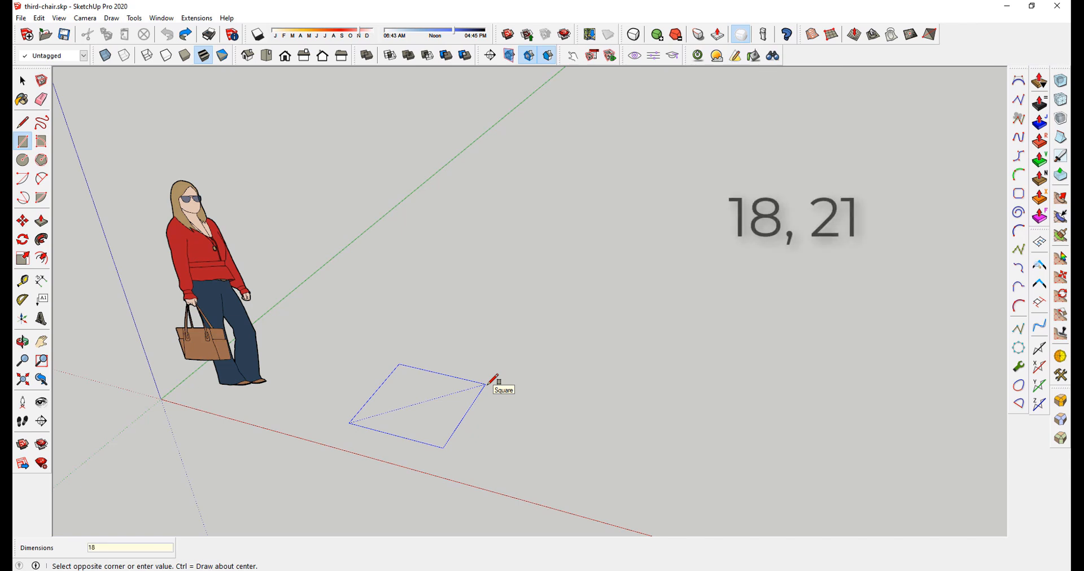
text(,21)
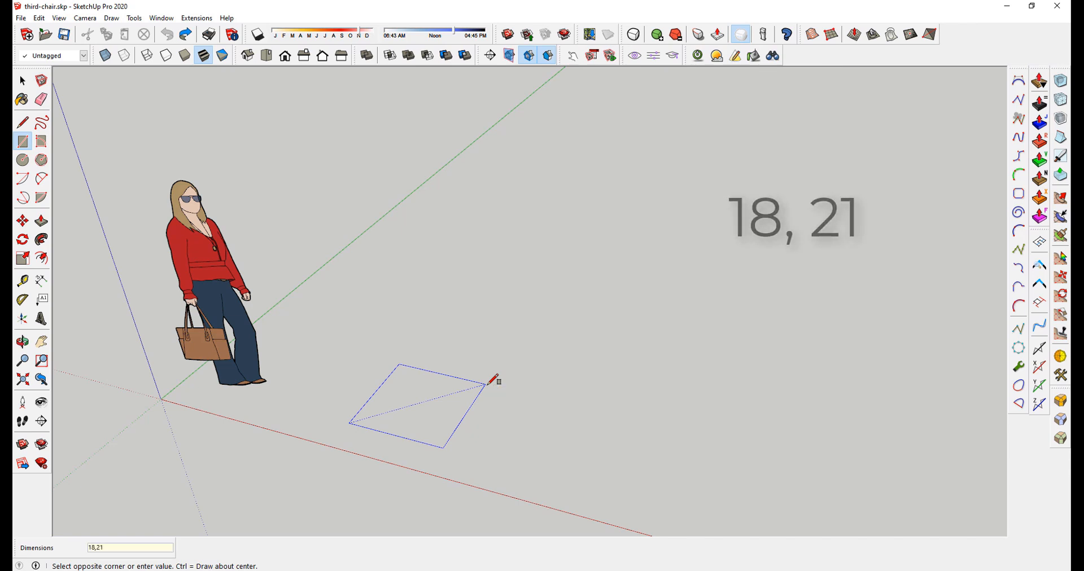
key(Return)
Step: Draw a trial vertical rectangle of about 1' 6 5/8" by 1' 8 1/4" beside the ground rectangle, and delete it
key(o)
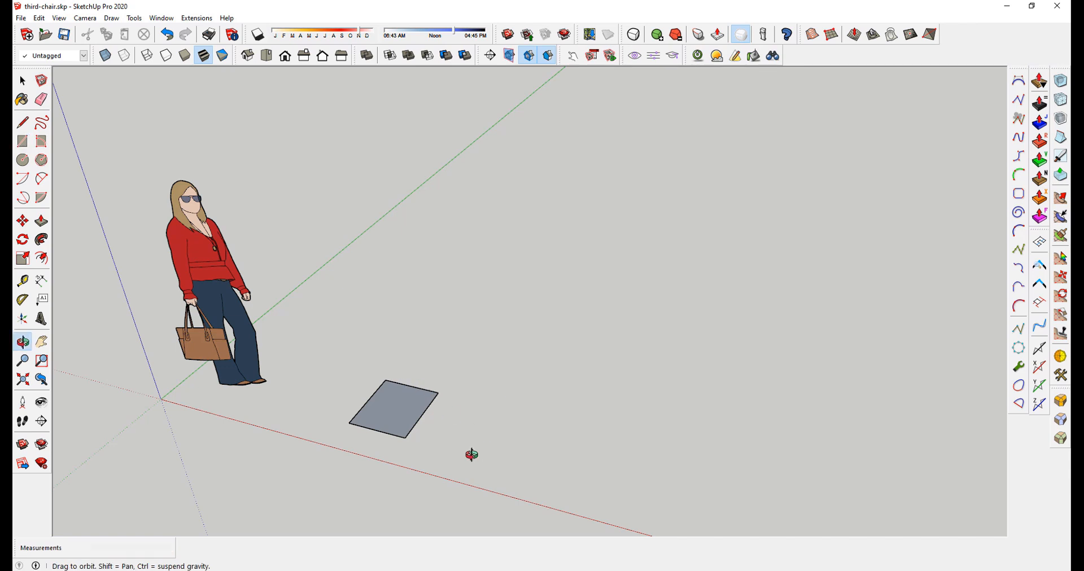
key(r)
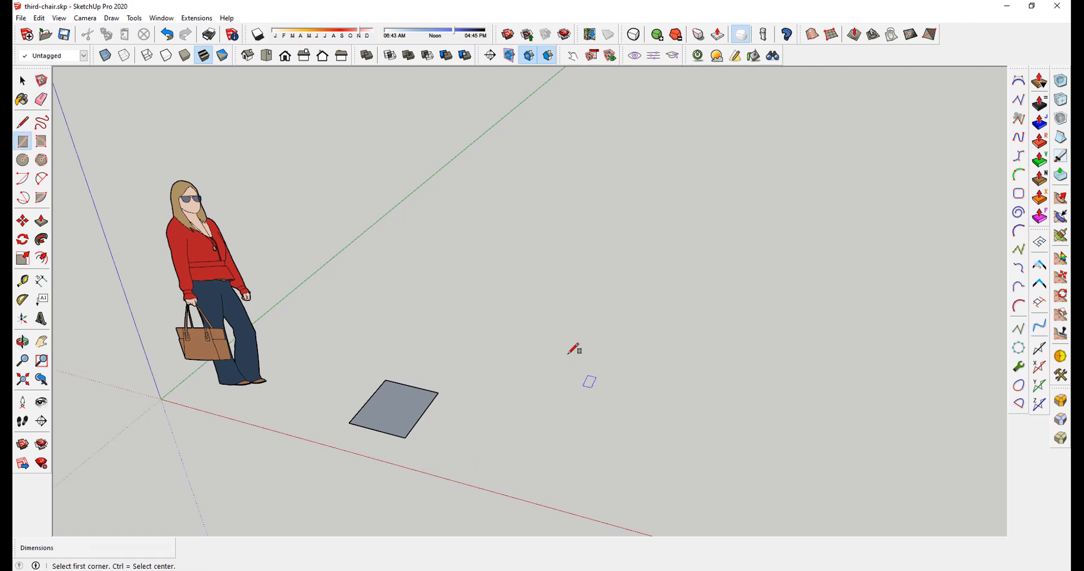
middle_drag(572, 450, 634, 252)
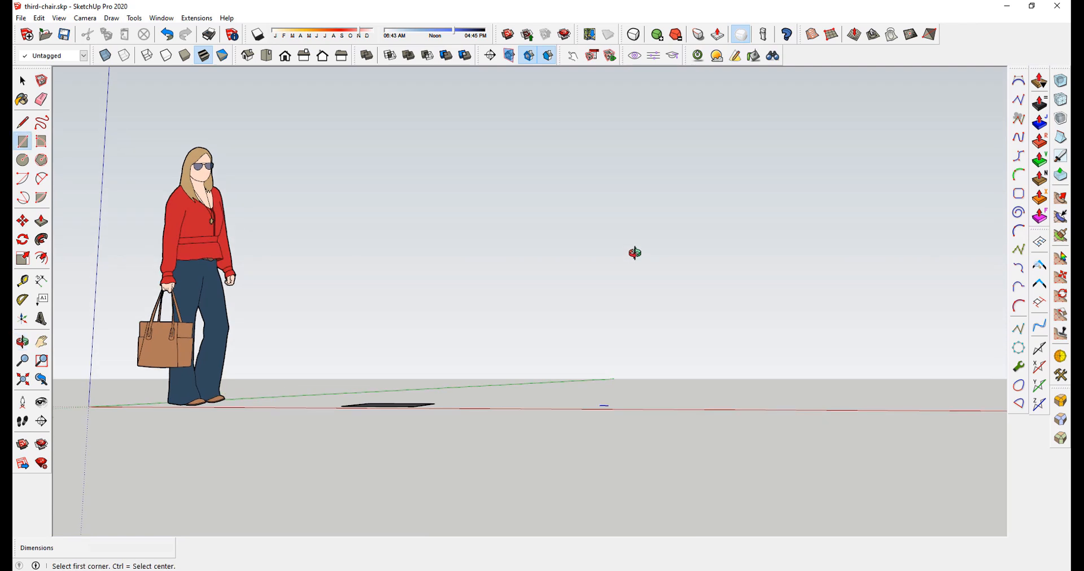
click(543, 355)
click(629, 261)
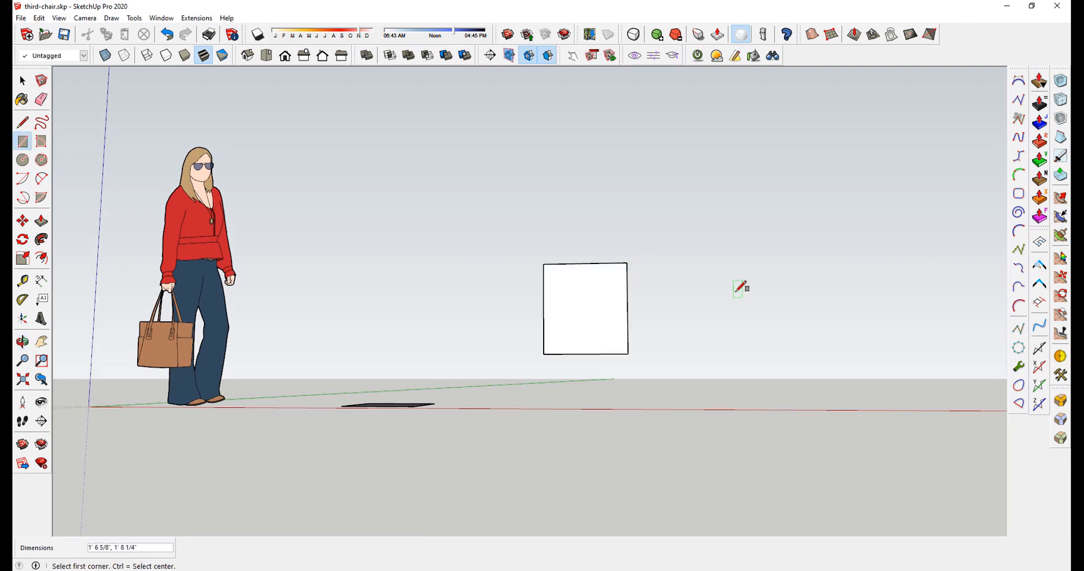
mouse_move(740, 288)
middle_down()
mouse_move(585, 437)
mouse_move(553, 496)
mouse_move(593, 477)
mouse_move(598, 460)
middle_up()
key(space)
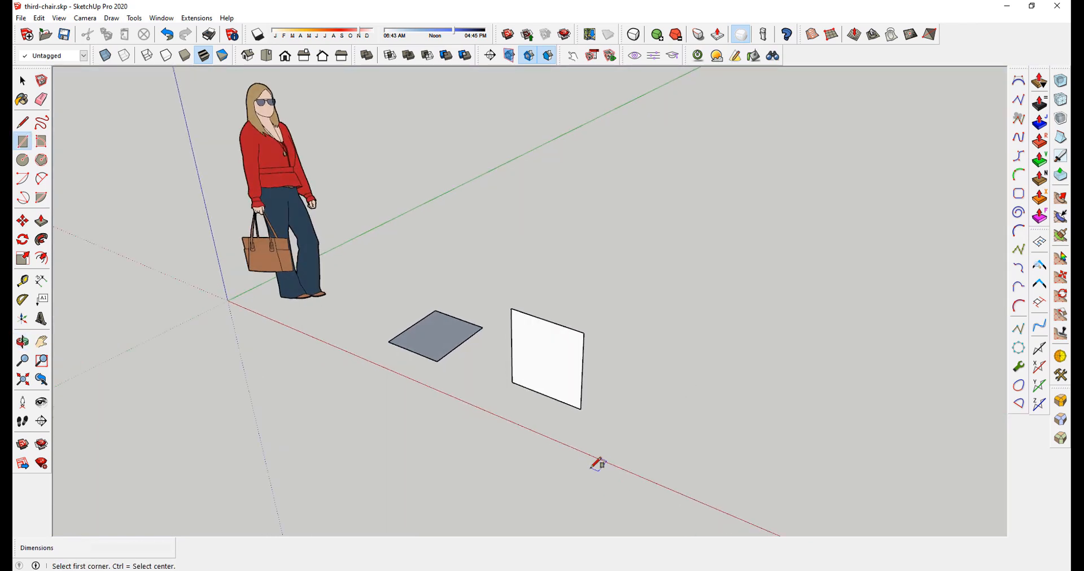
double_click(566, 371)
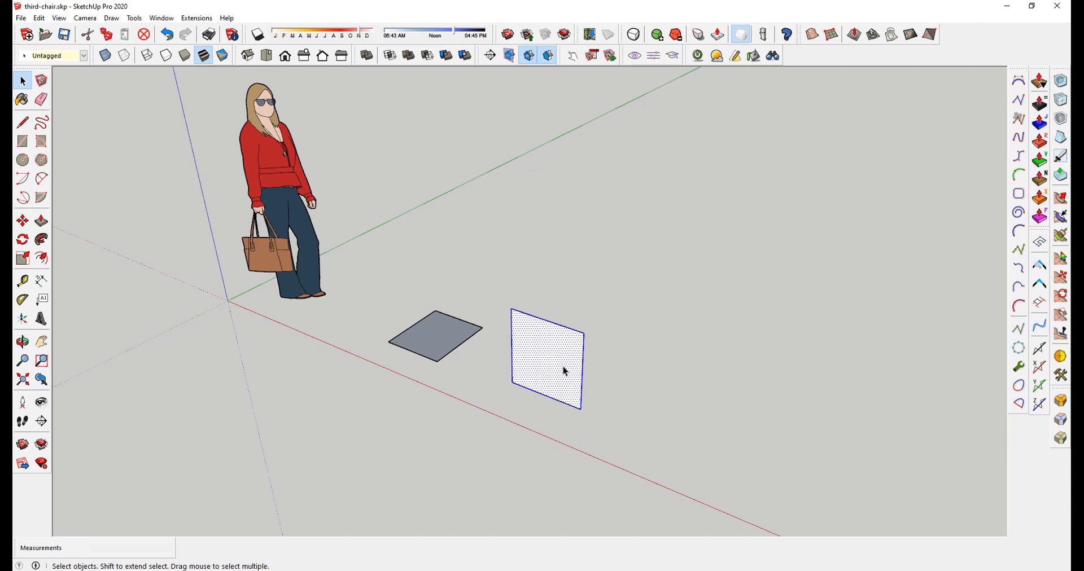
key(Delete)
Step: Push/Pull the ground rectangle up 1.5 inches into a seat slab
scroll(430, 340, up, 5)
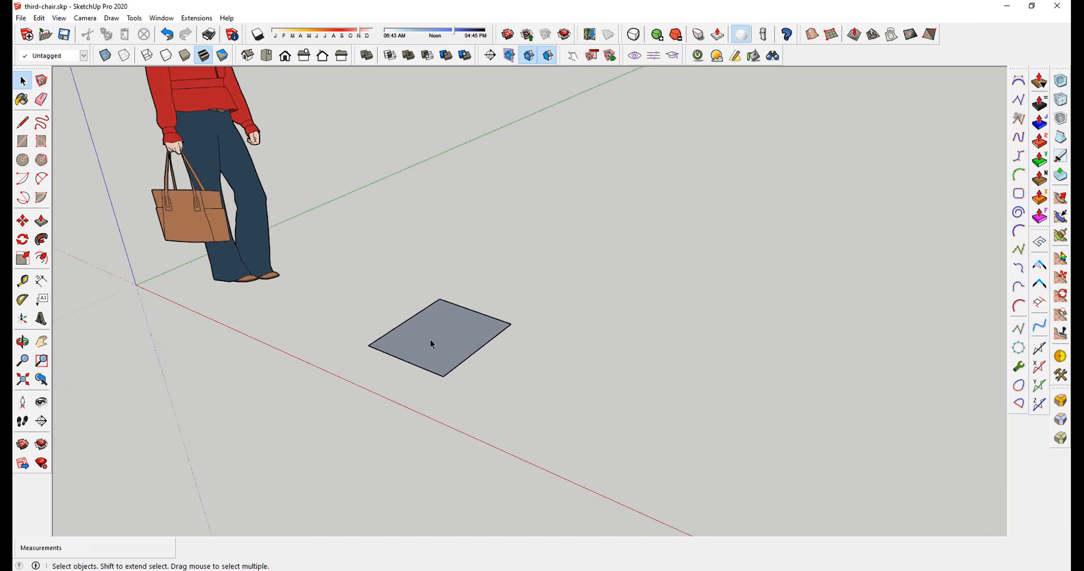
scroll(430, 340, up, 2)
key(p)
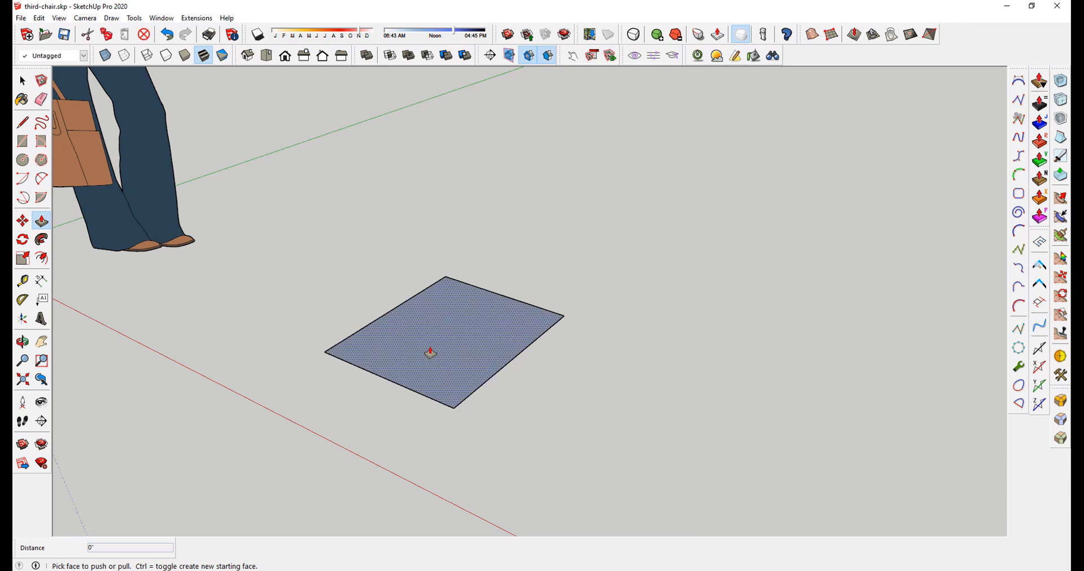
click(430, 353)
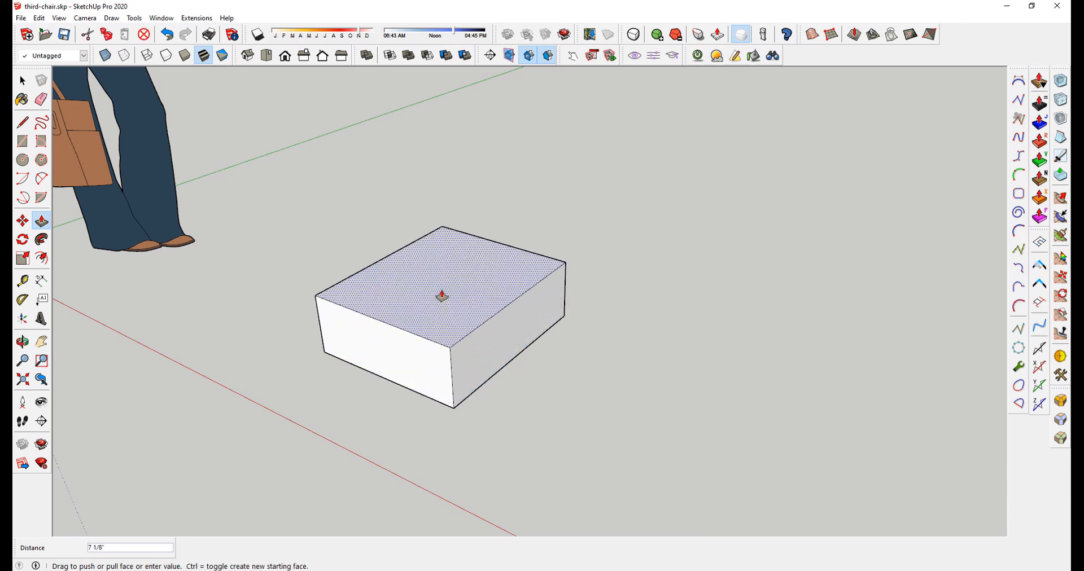
text(1.5)
key(Return)
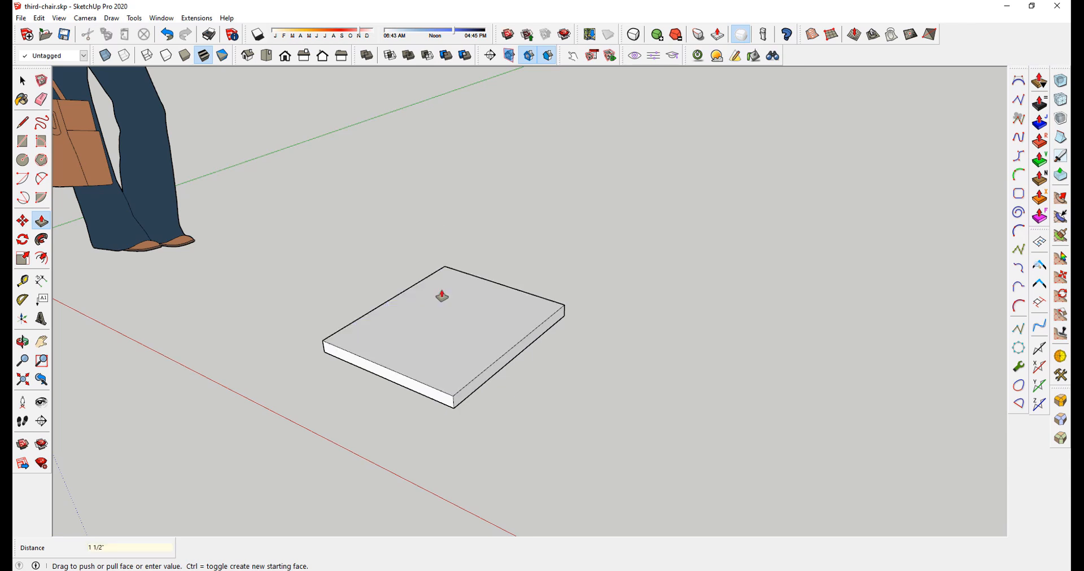
Step: Place a Tape Measure guide on top of the slab, parallel to its near short edge and 18 inches from it
middle_drag(472, 363, 566, 391)
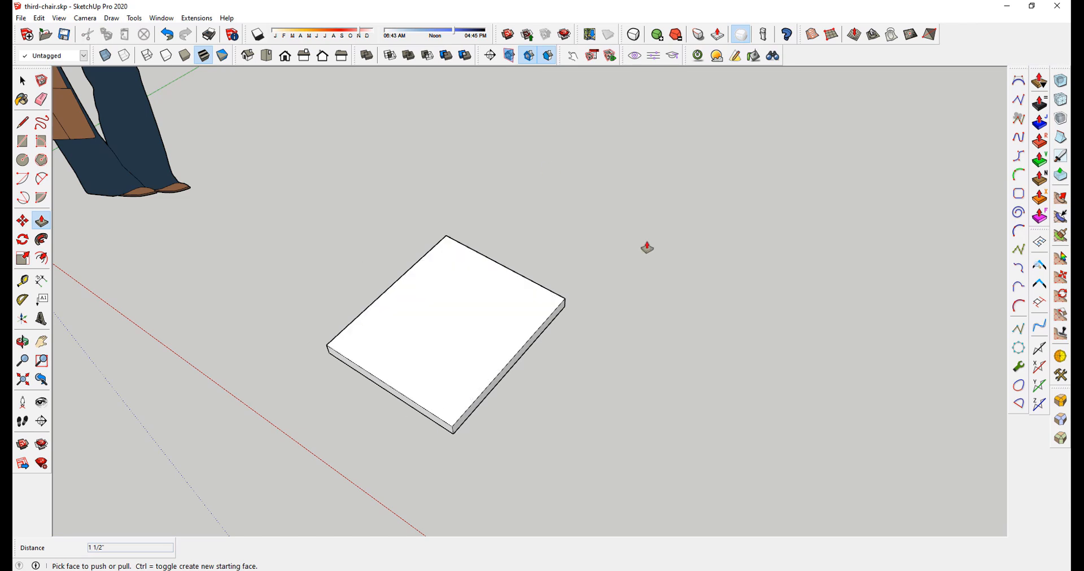
click(22, 281)
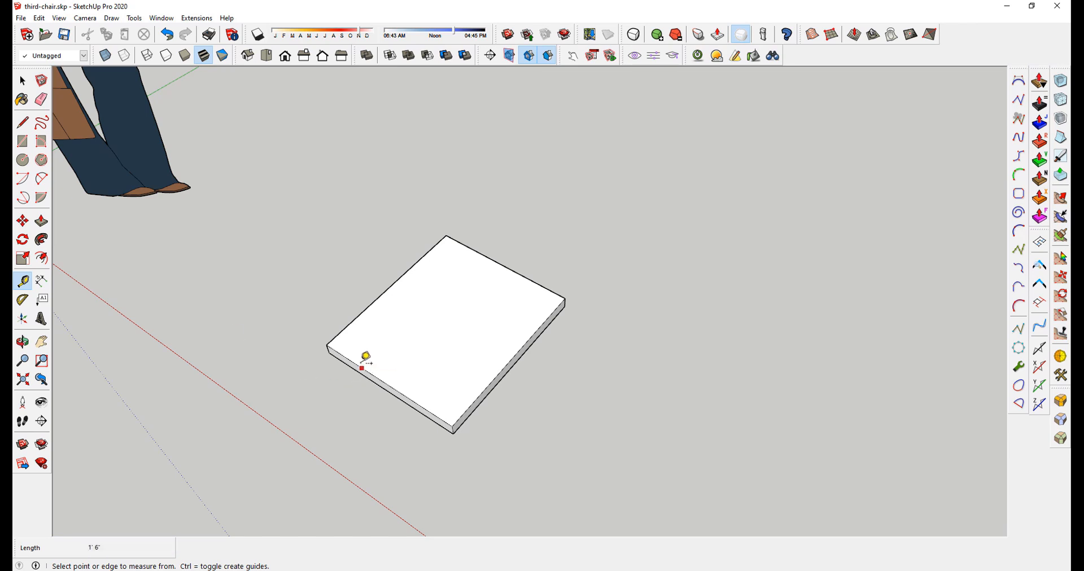
click(416, 392)
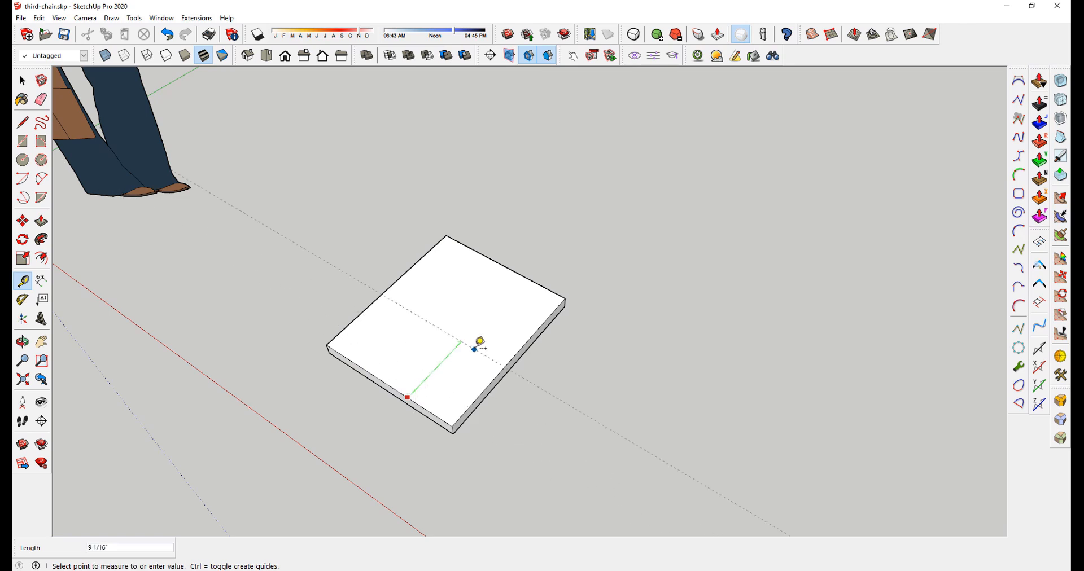
text(18)
key(Return)
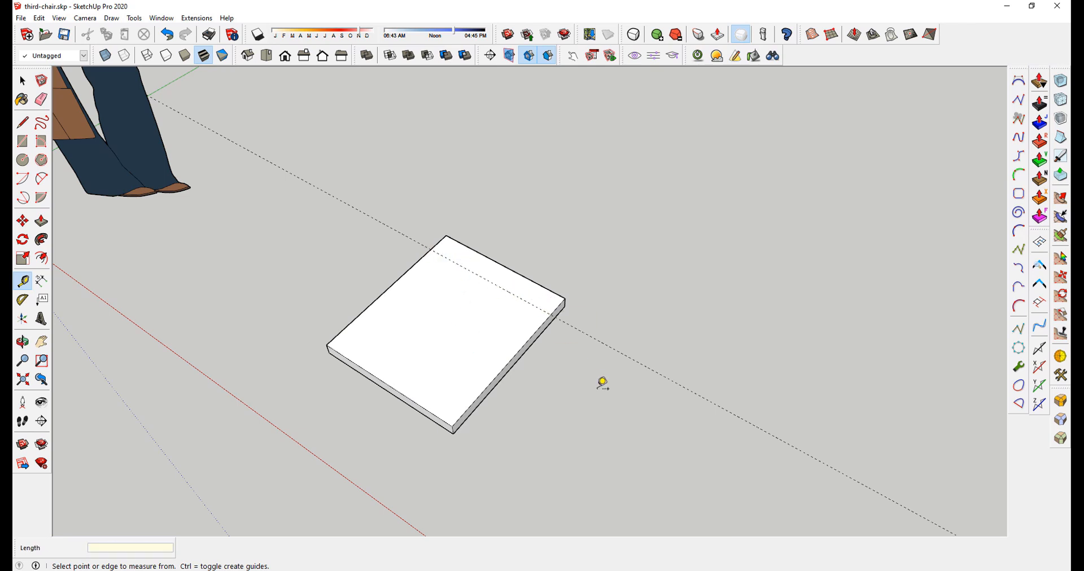
Step: Draw a two-point arc between the guide's intersections with the slab's long edges, bulging towards the far short edge and staying on the top face
middle_drag(525, 379, 544, 502)
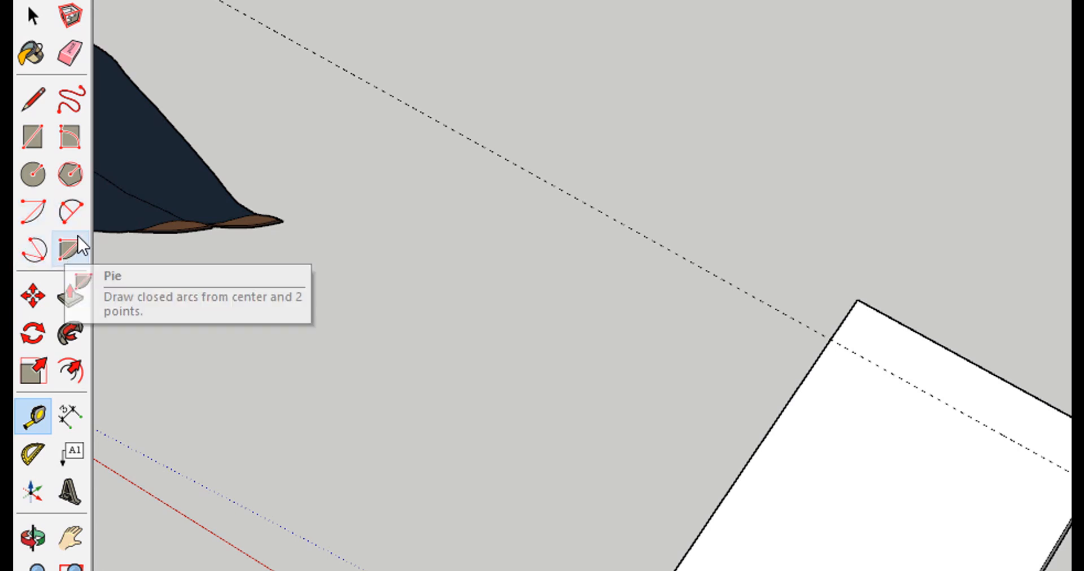
click(70, 212)
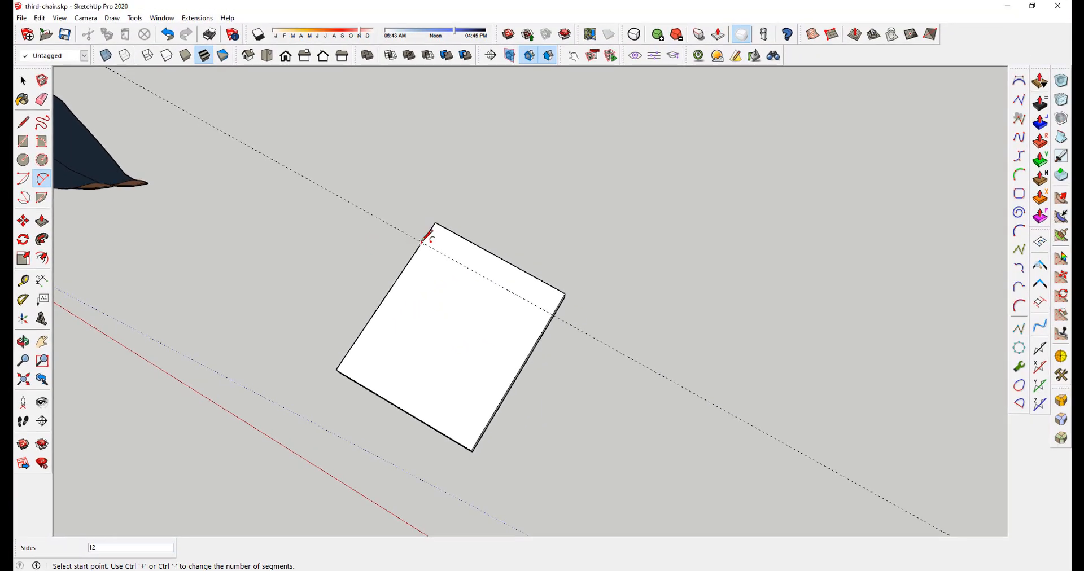
click(422, 242)
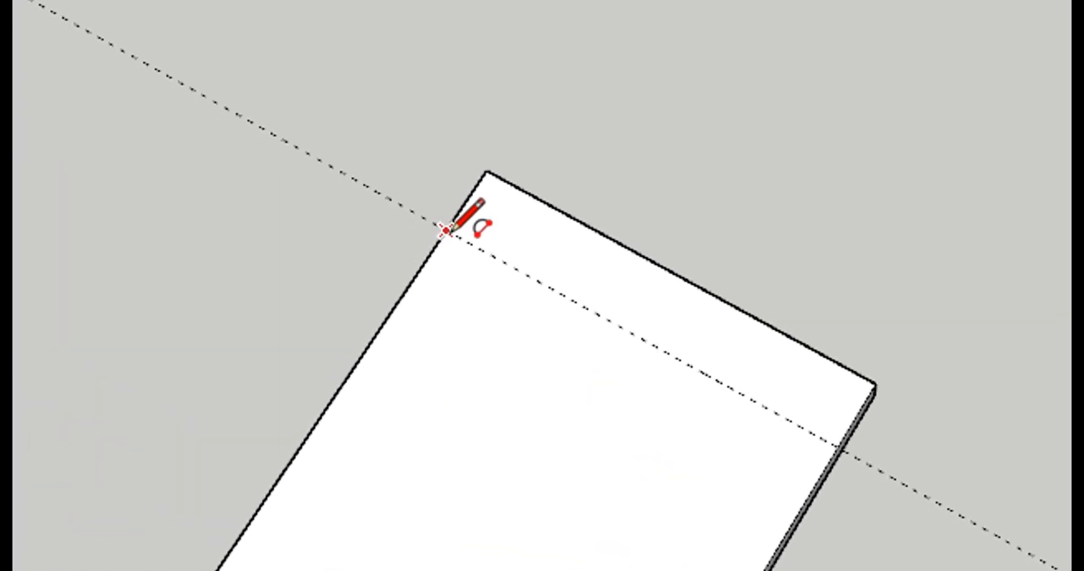
click(446, 230)
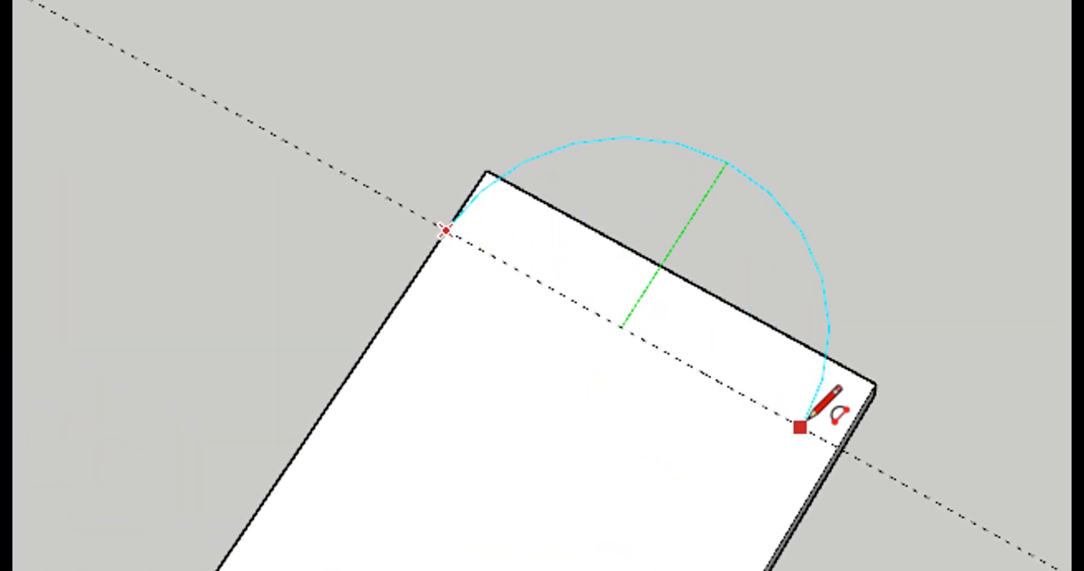
click(843, 441)
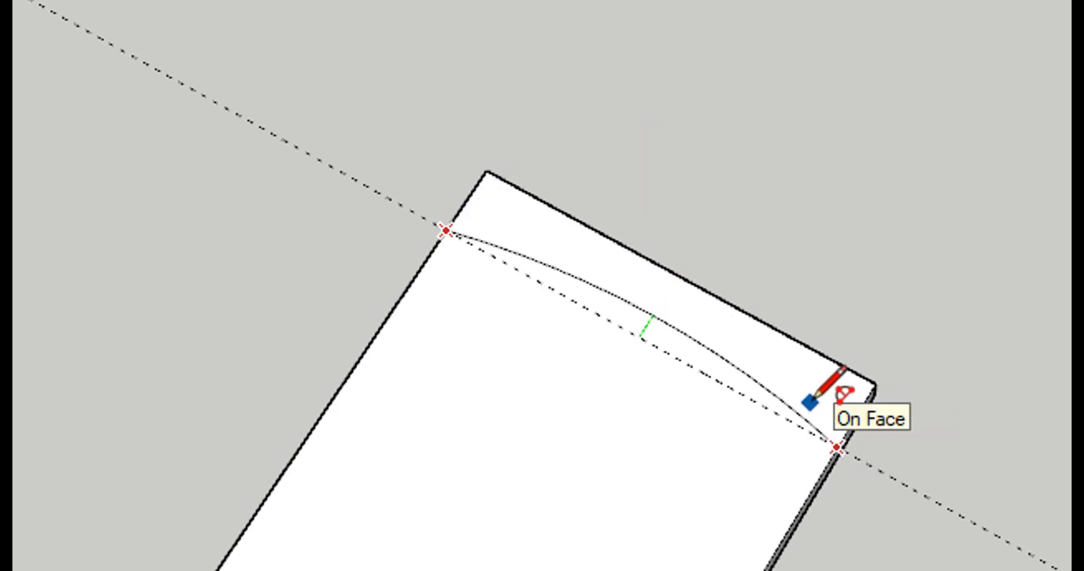
scroll(810, 398, up, 1)
scroll(810, 390, up, 2)
scroll(836, 412, down, 1)
scroll(847, 427, up, 1)
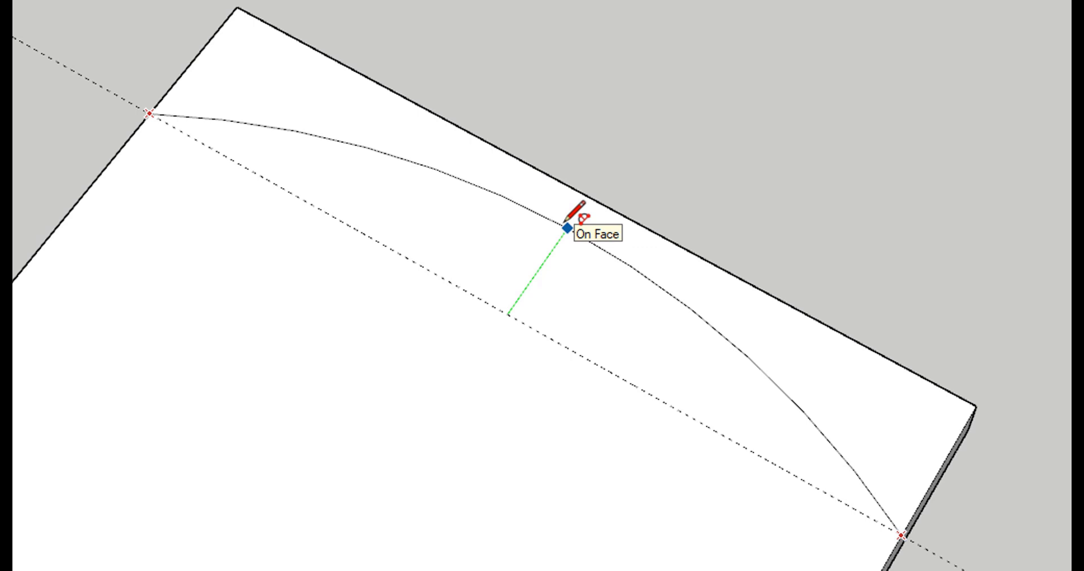
scroll(567, 228, up, 3)
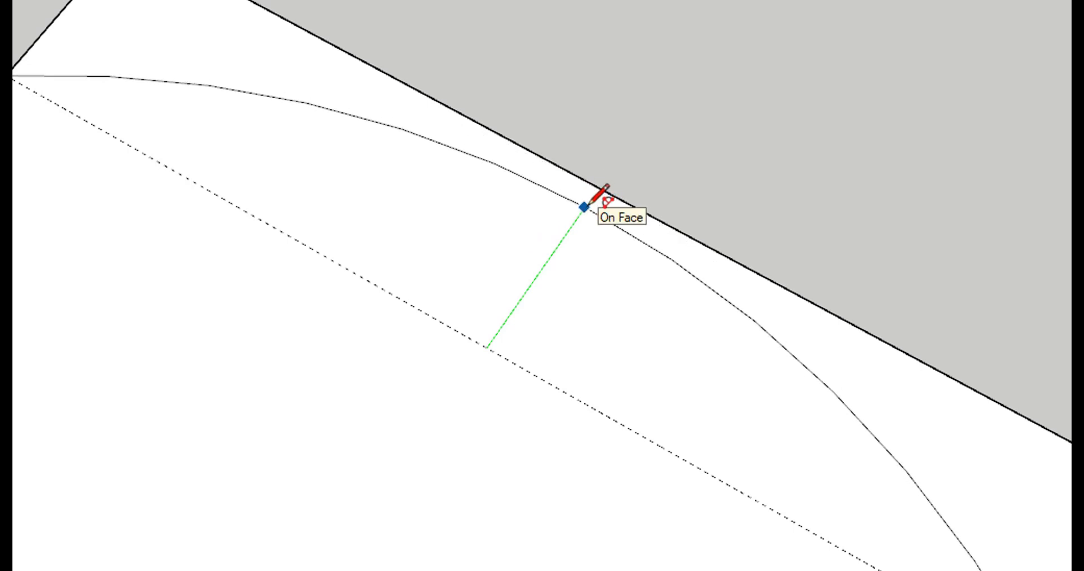
click(585, 207)
Step: Push/Pull the waste face outside the arc down 1 1/2 inches to cut the seat's curved end
scroll(581, 221, down, 3)
middle_drag(695, 295, 575, 198)
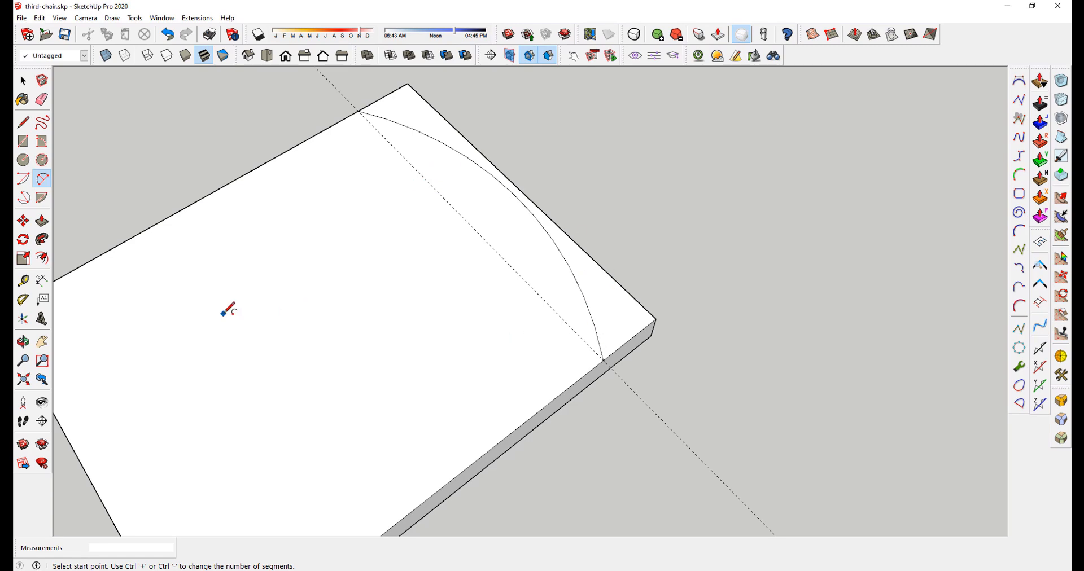
key(p)
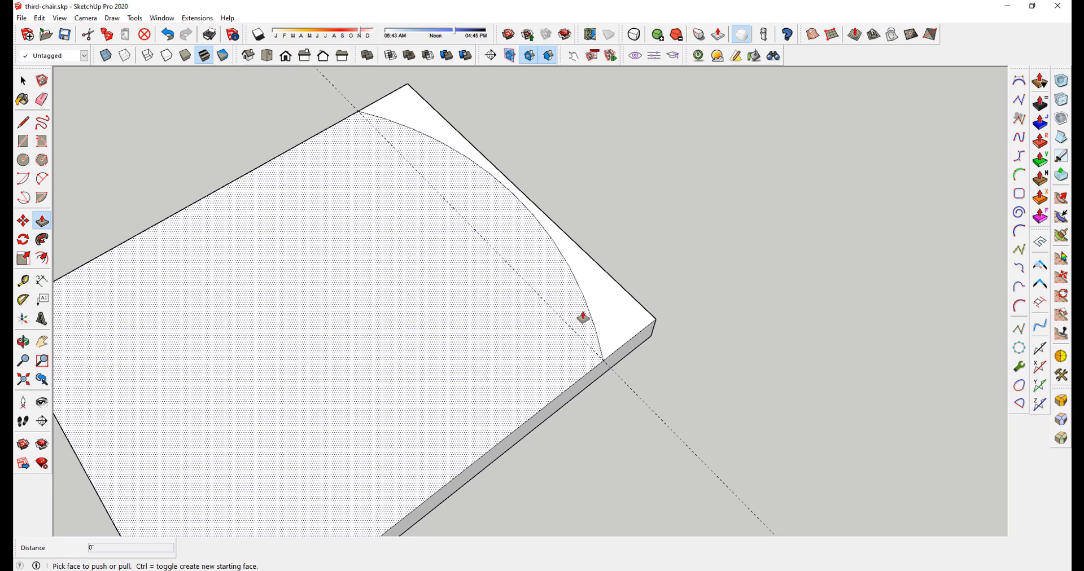
click(608, 318)
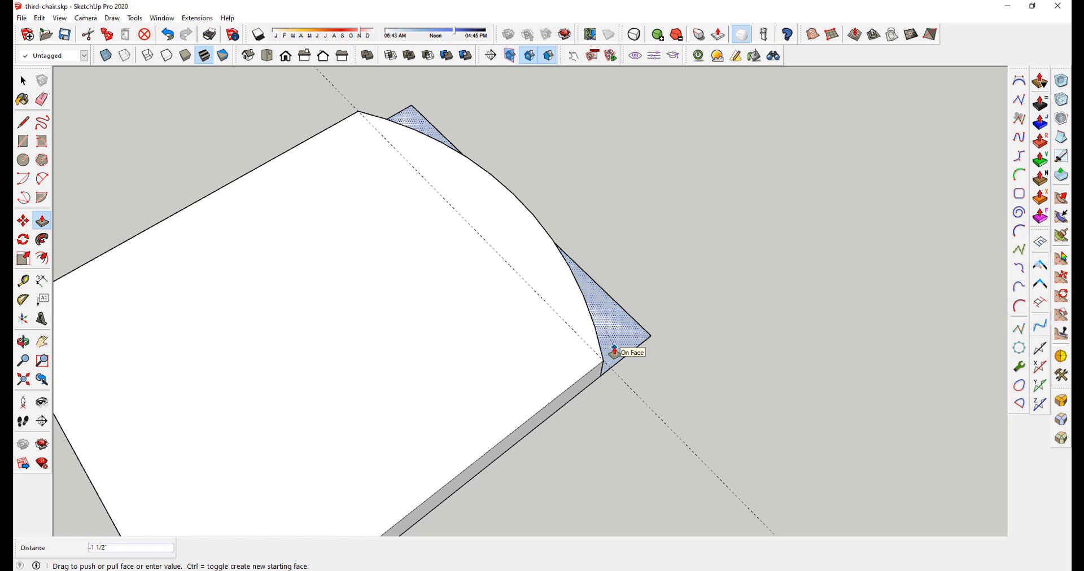
click(614, 352)
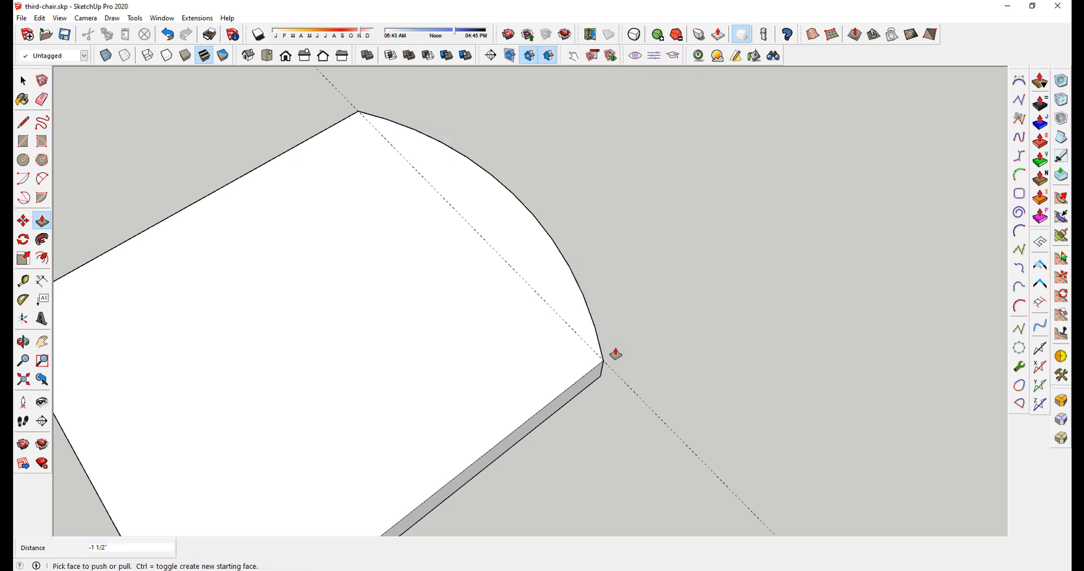
Step: Erase the construction guide that crosses the slab
scroll(615, 353, down, 2)
middle_drag(615, 352, 648, 327)
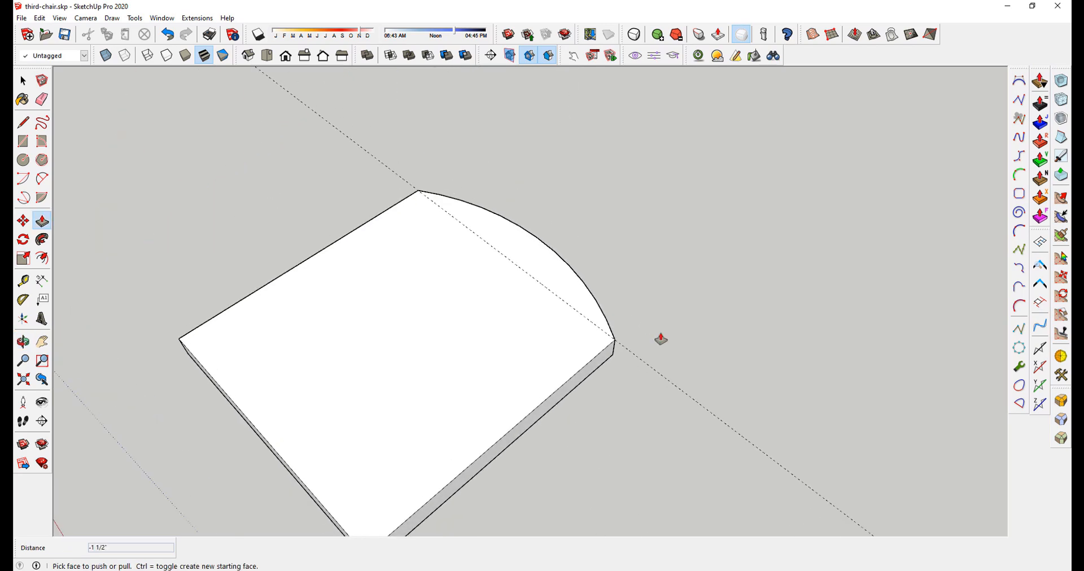
scroll(649, 333, down, 2)
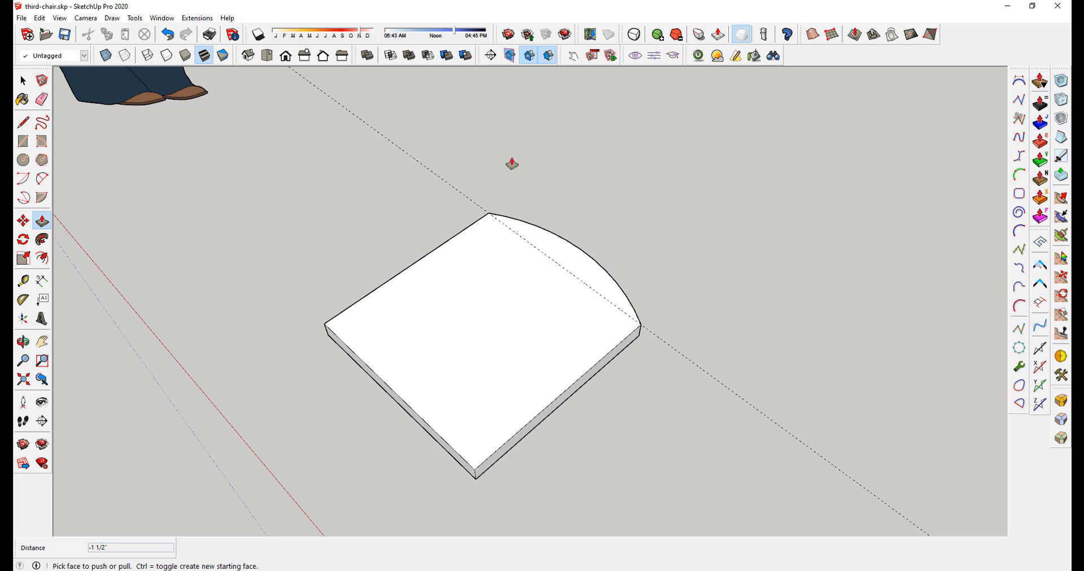
key(e)
click(464, 188)
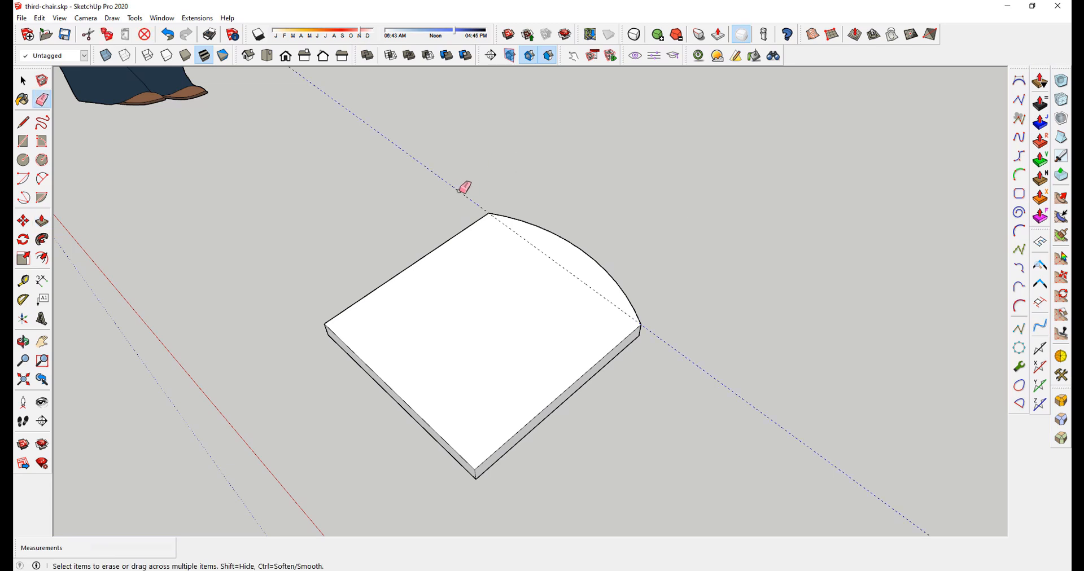
click(40, 18)
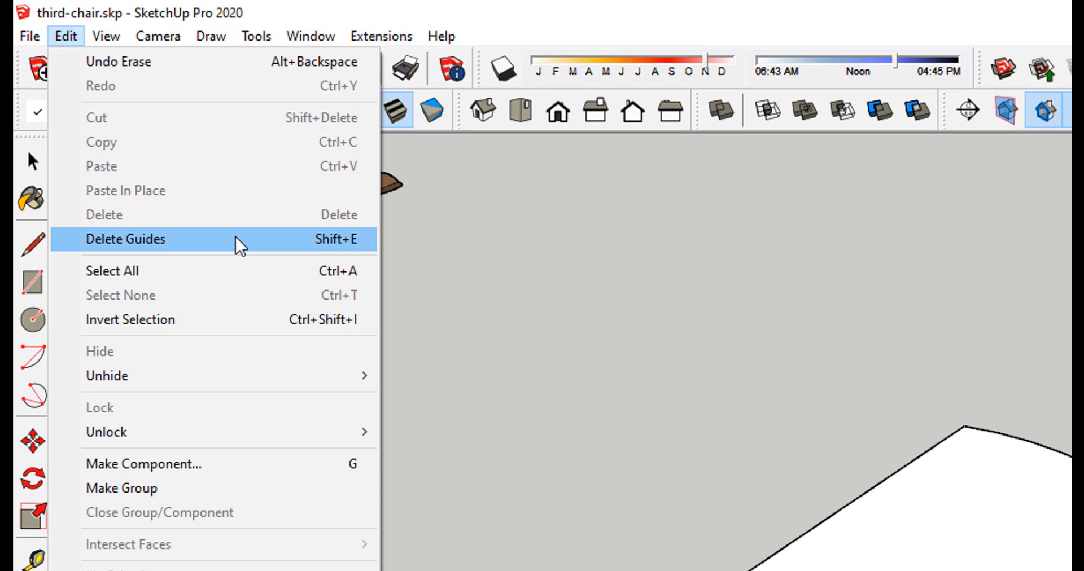
click(863, 264)
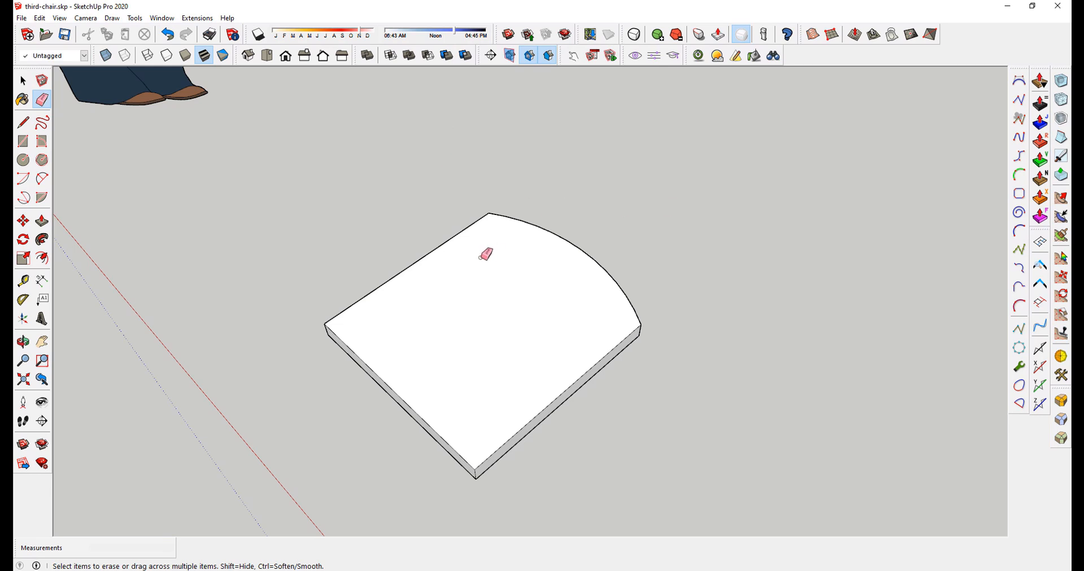
Step: Select the whole seat slab and make it a component with the definition name "seat"
key(space)
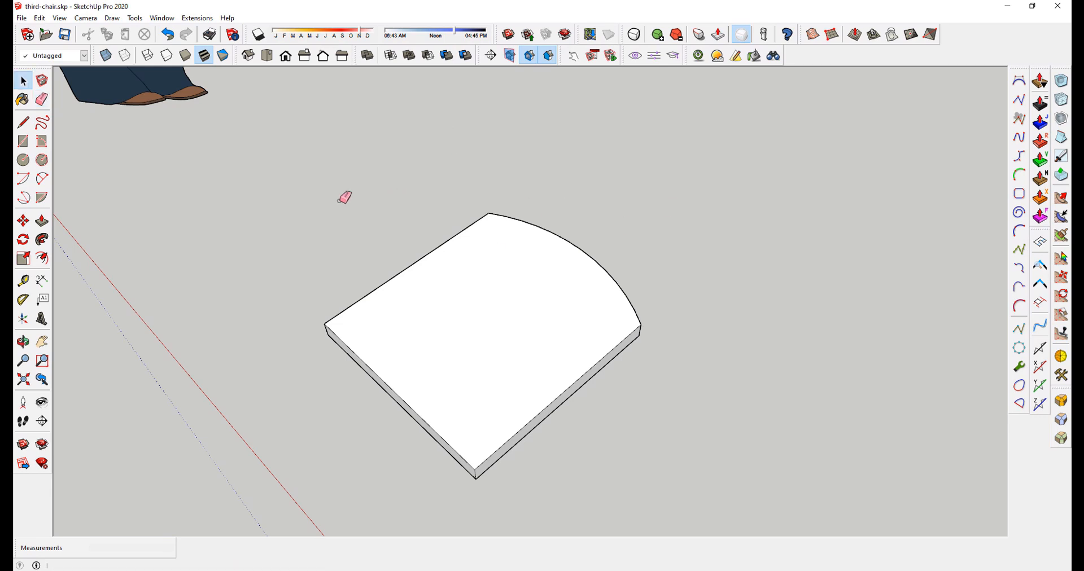
triple_click(489, 326)
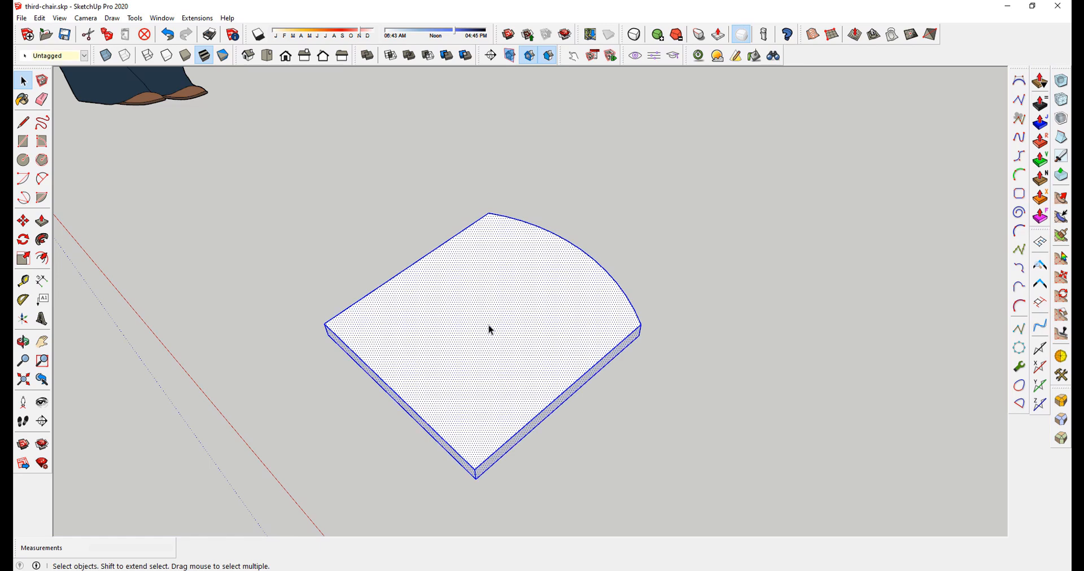
right_click(465, 273)
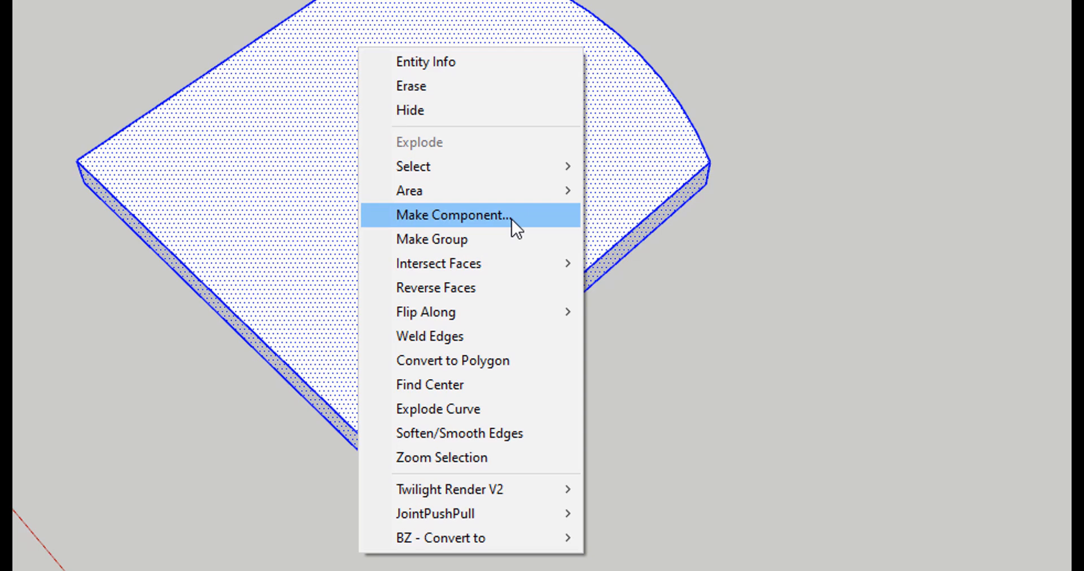
click(511, 219)
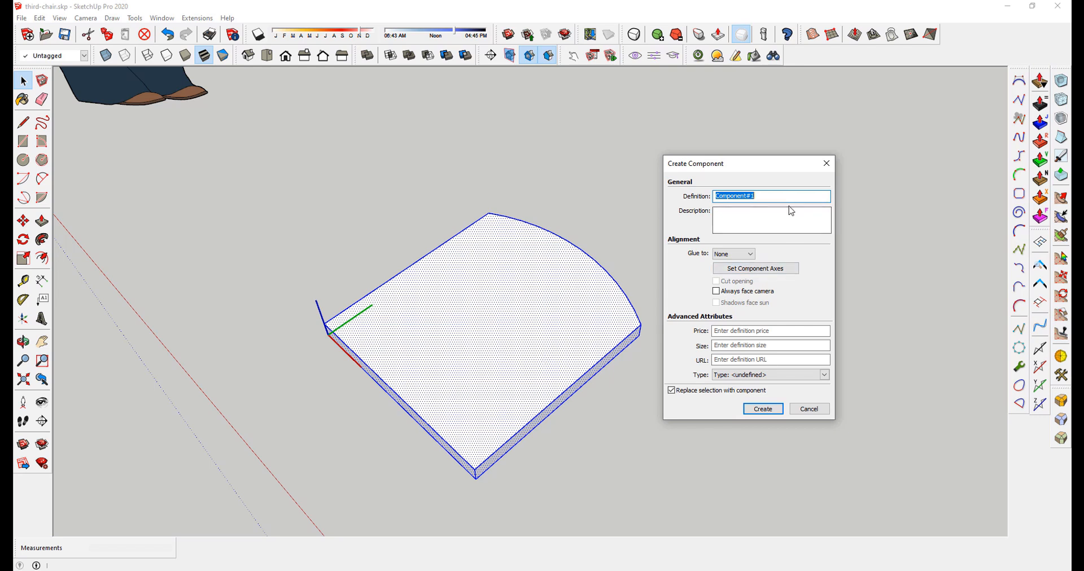
text(seat)
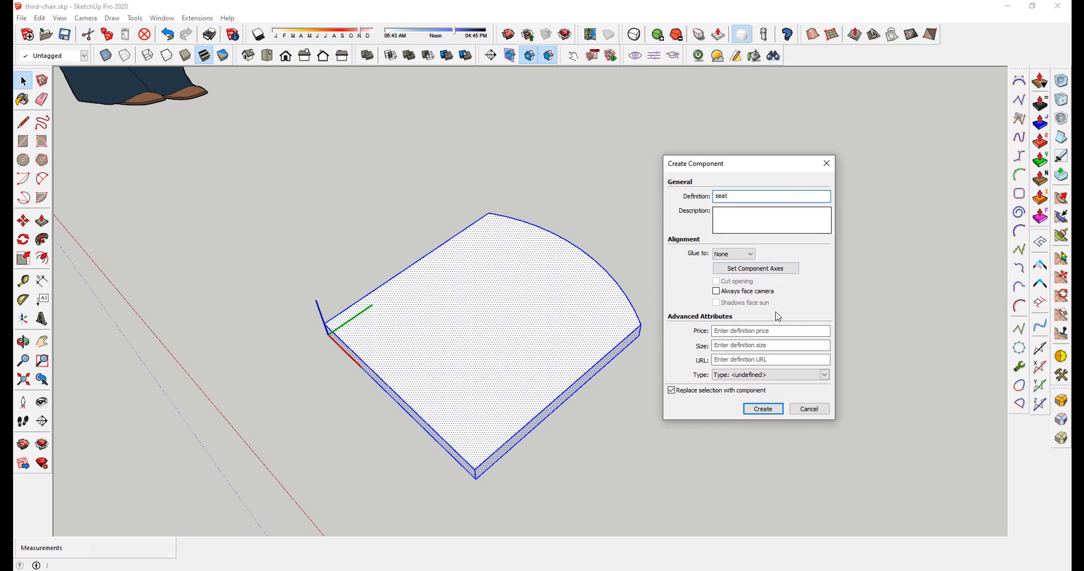
click(763, 409)
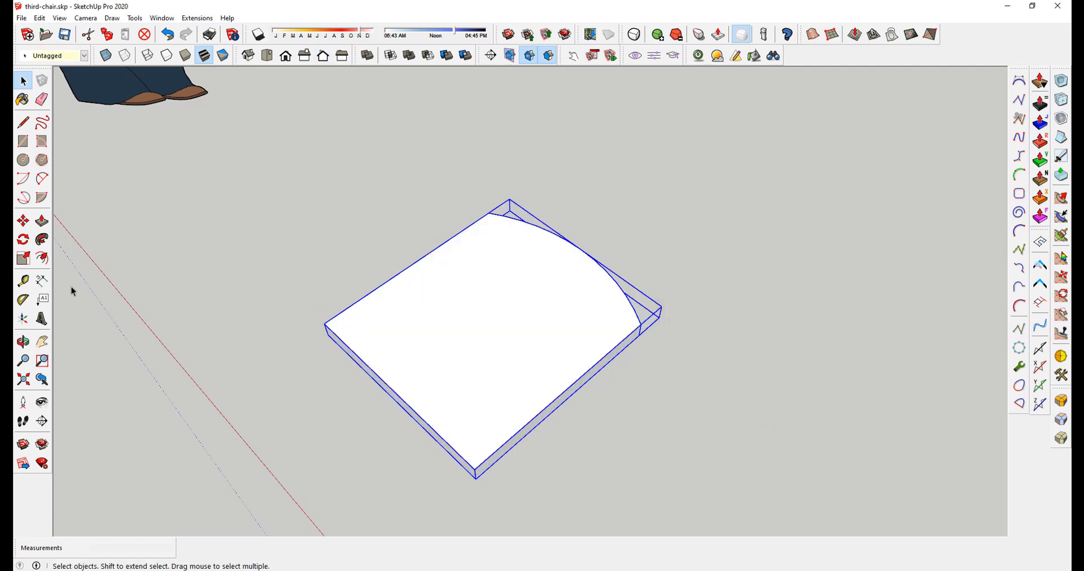
middle_drag(824, 345, 843, 420)
key(space)
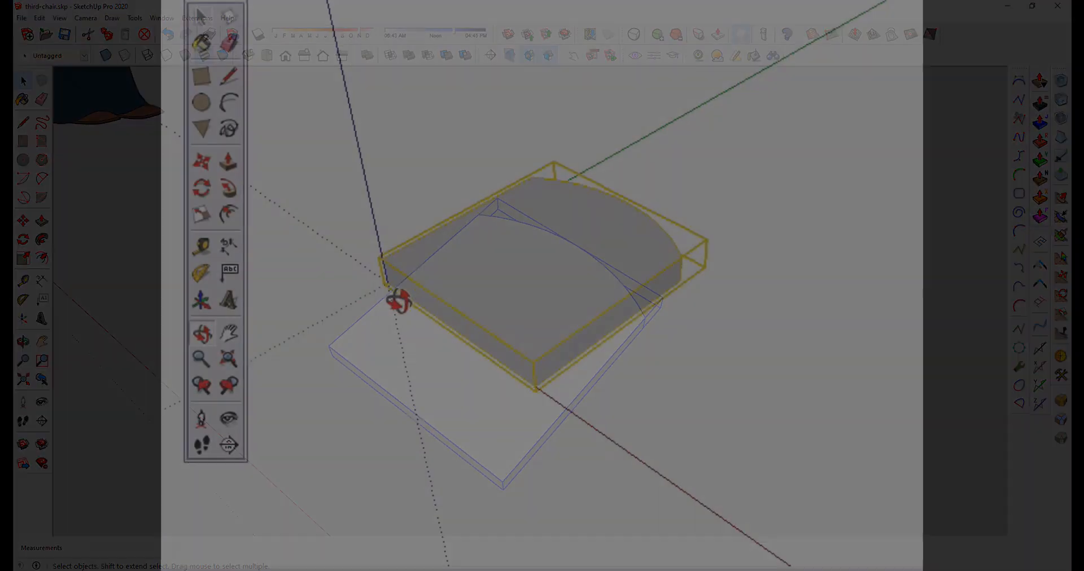
Step: Draw a small rectangle on the seat's underside, starting from the straight-end corner on the red axis away from the origin
mouse_move(399, 302)
middle_down()
mouse_move(489, 75)
mouse_move(576, 133)
mouse_move(536, 169)
middle_up()
click(566, 169)
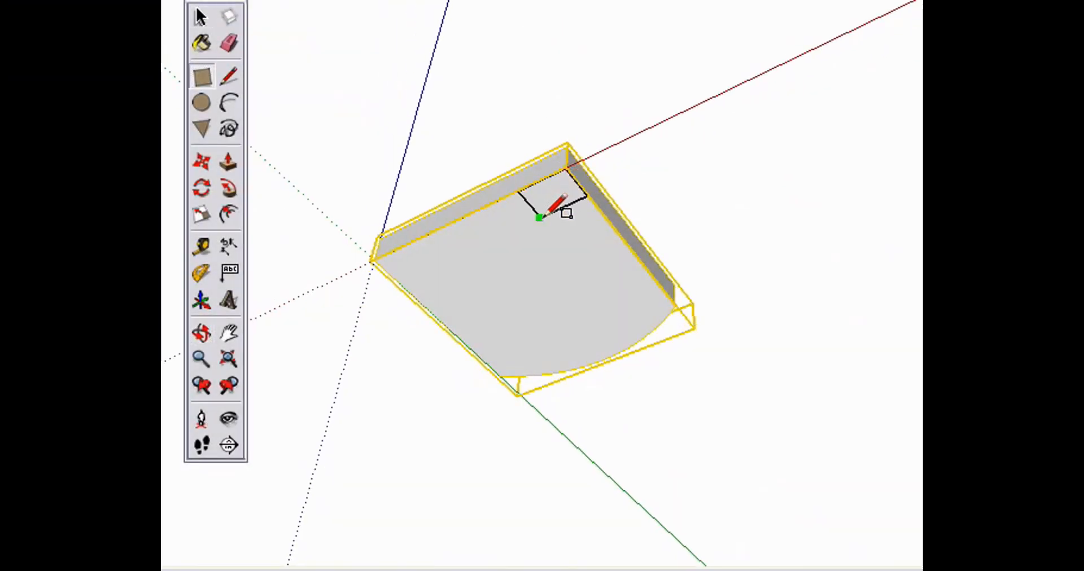
click(573, 206)
Step: Make the small rectangle on the seat's underside a component named "chair leg"
key(space)
click(558, 196)
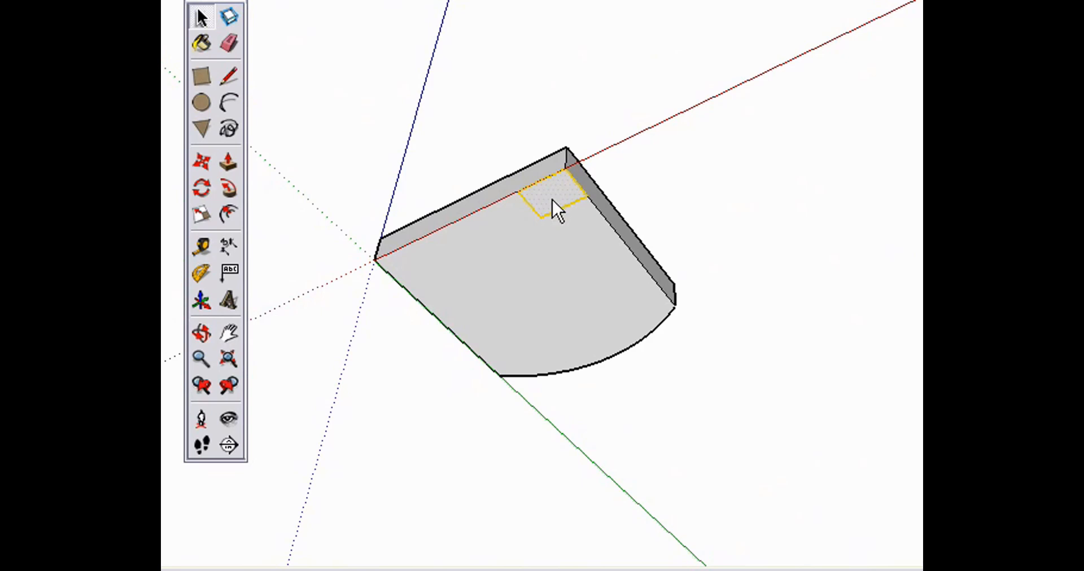
right_click(551, 198)
click(620, 345)
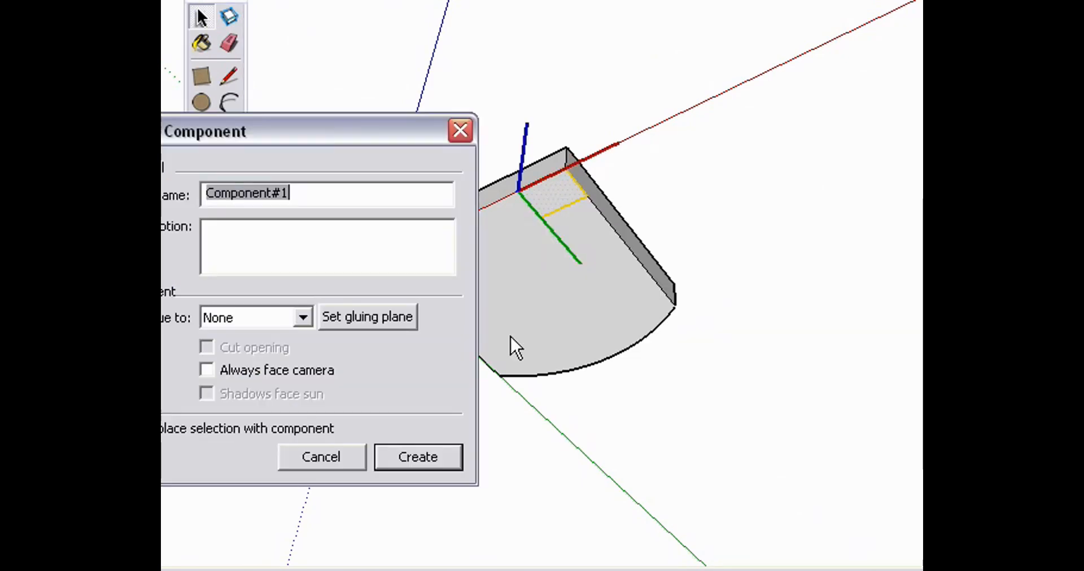
text(chair leg)
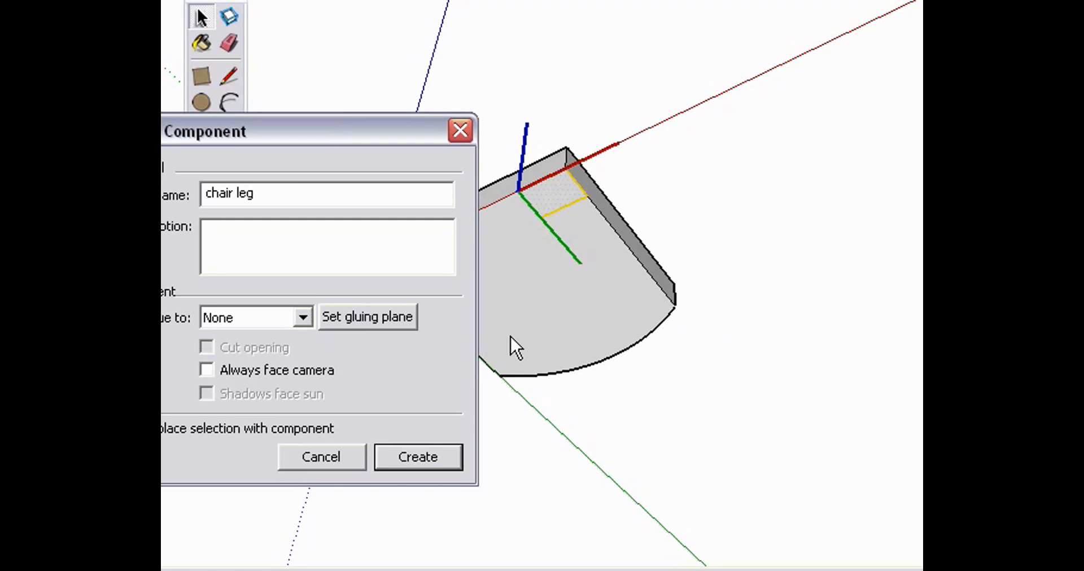
key(Return)
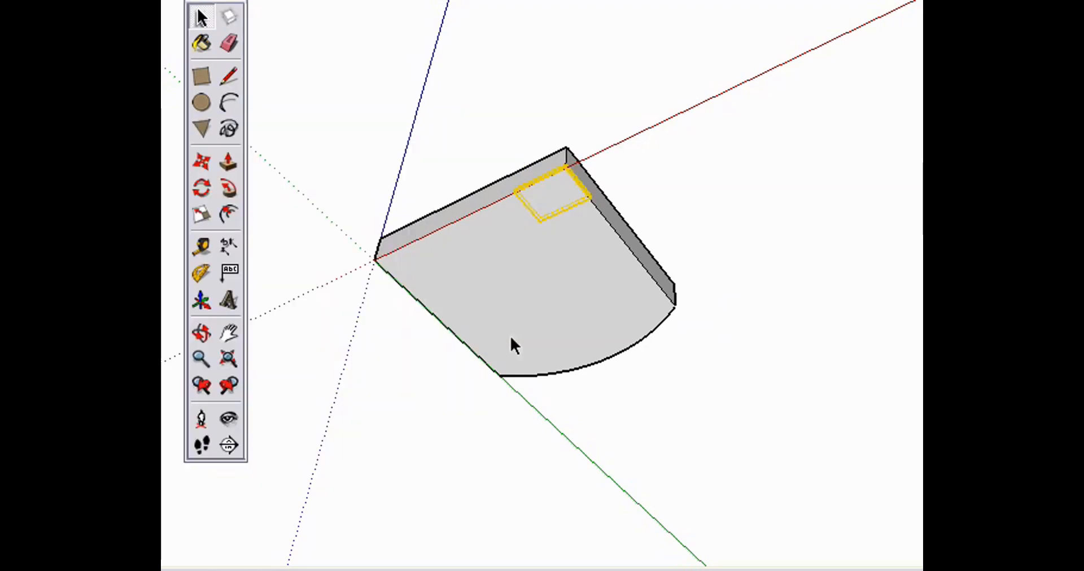
Step: Copy the chair leg rectangle along the straight end to the seat corner at the origin
key(m)
click(516, 195)
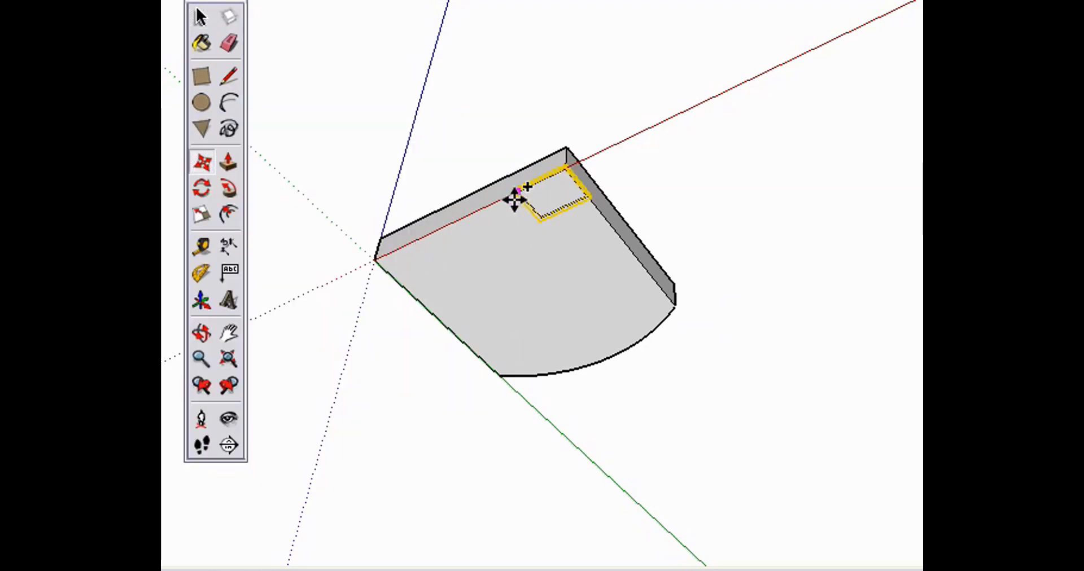
click(374, 260)
Step: Select both leg rectangles and copy them along the green axis to the seat's curved end
key(space)
ctrl+click(560, 209)
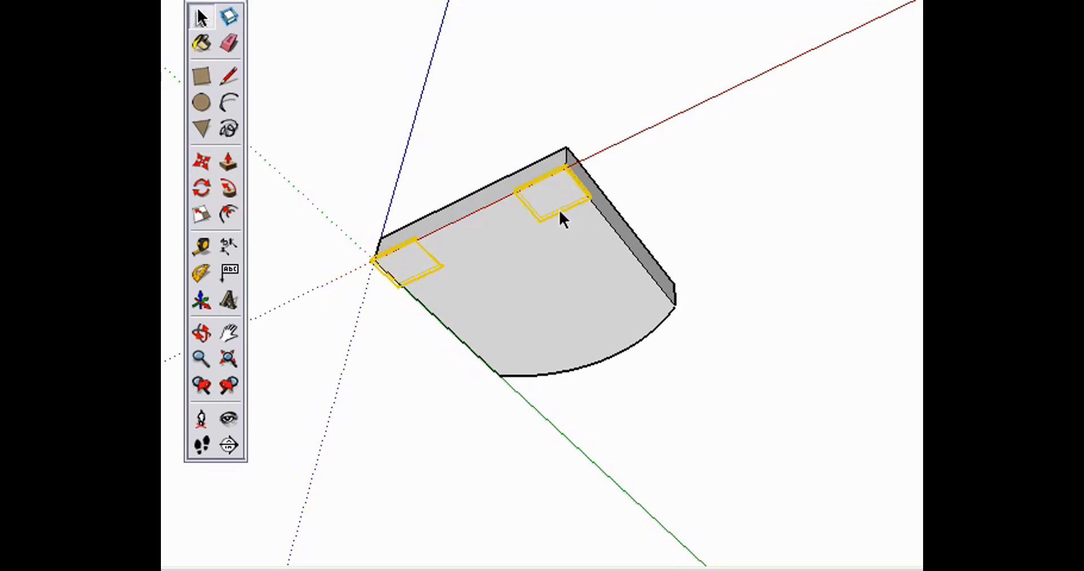
key(m)
click(496, 228)
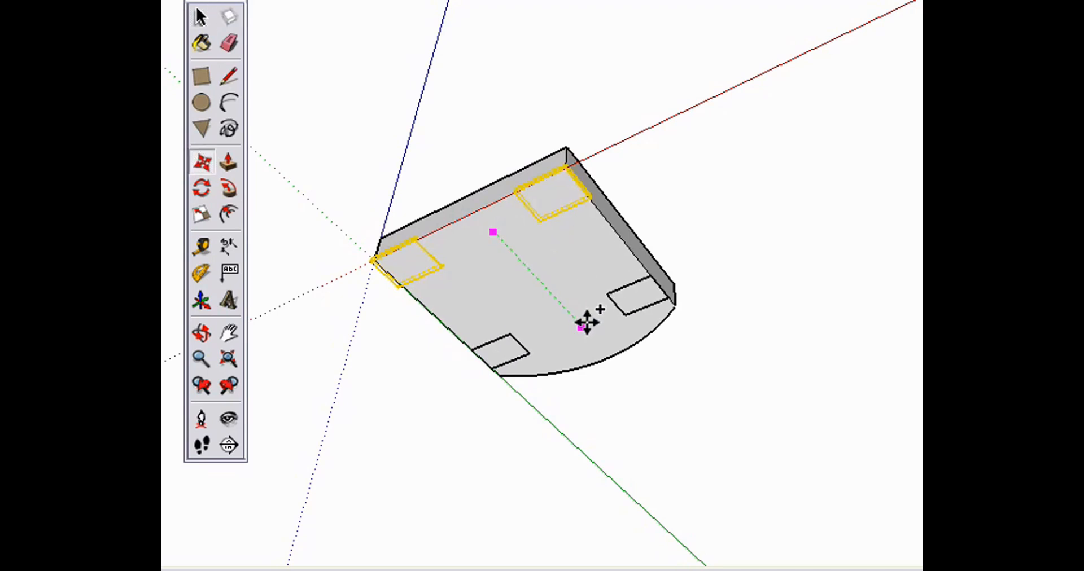
click(588, 321)
Step: Open the original chair leg component for editing and Push/Pull its face down from the seat to form the legs
key(space)
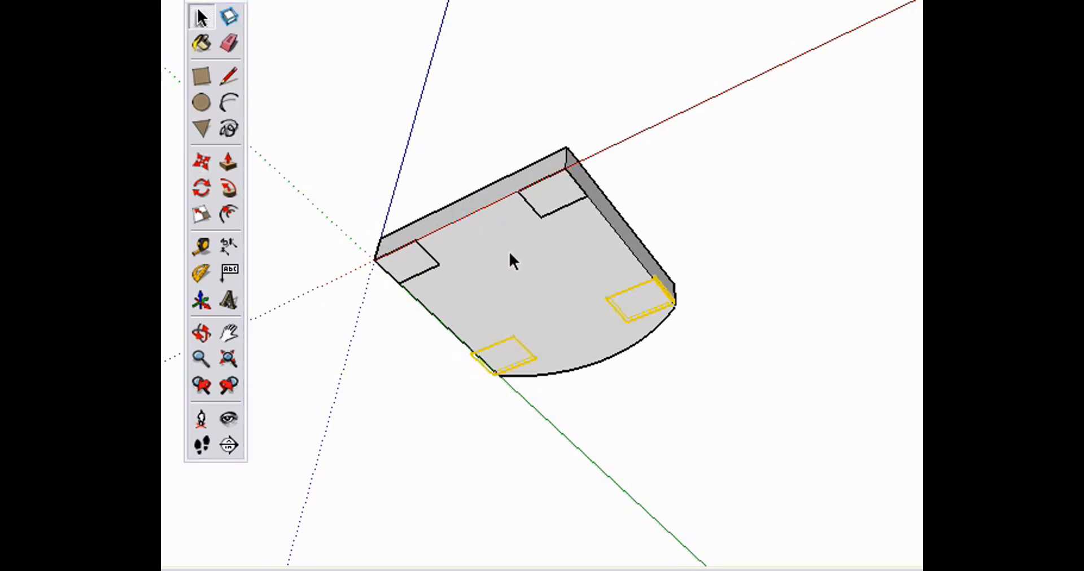
click(567, 207)
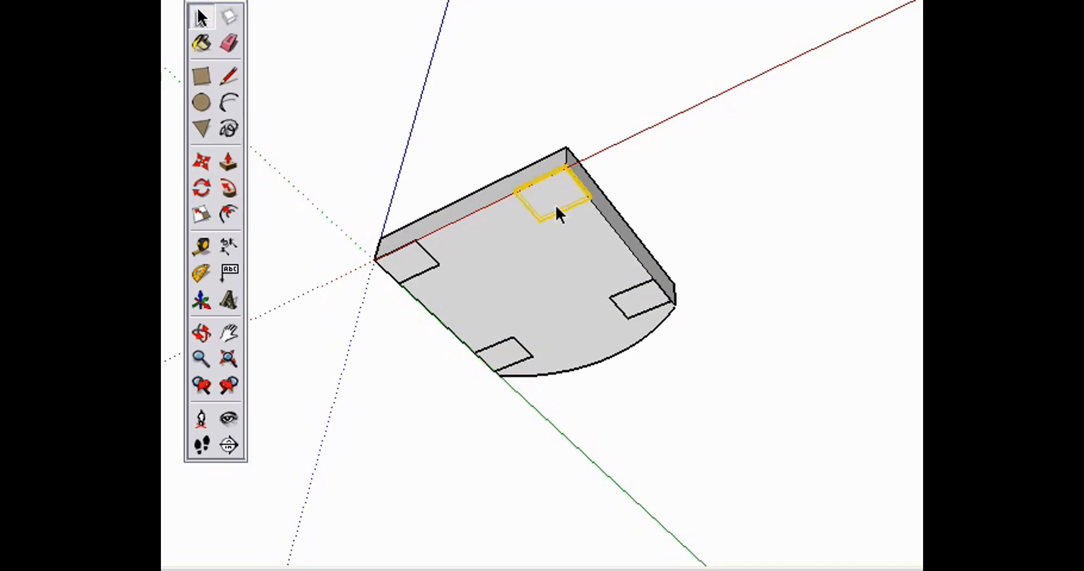
double_click(554, 205)
key(p)
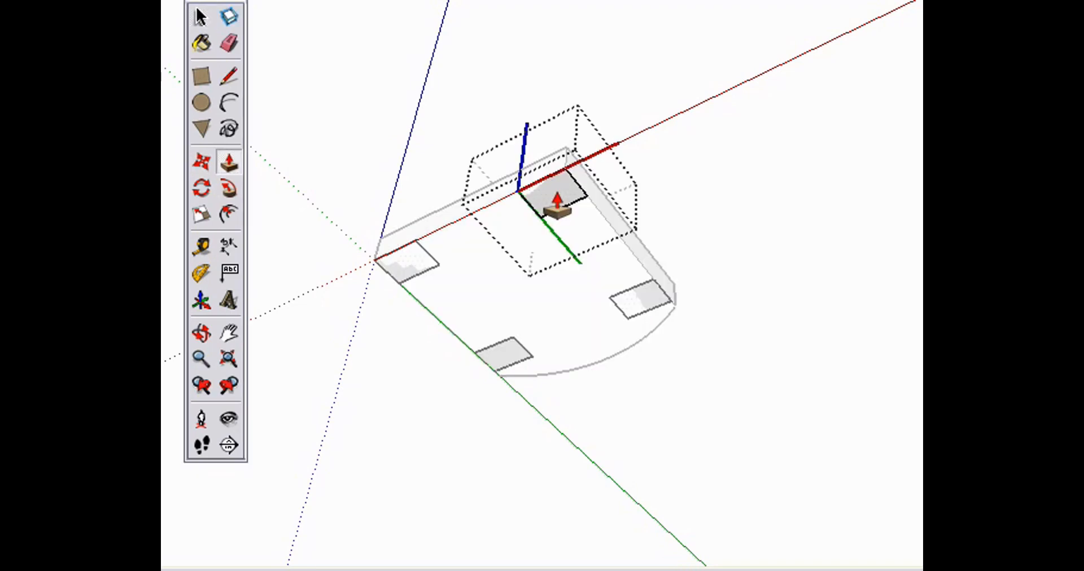
drag(551, 206, 528, 327)
middle_drag(527, 327, 541, 291)
drag(541, 290, 512, 299)
middle_drag(513, 299, 355, 293)
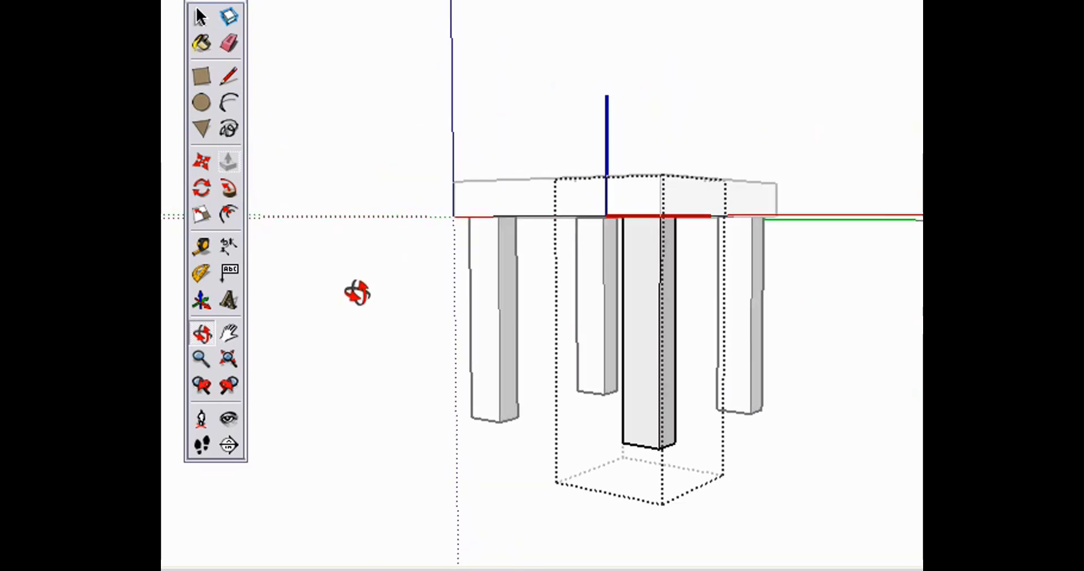
key(space)
click(820, 314)
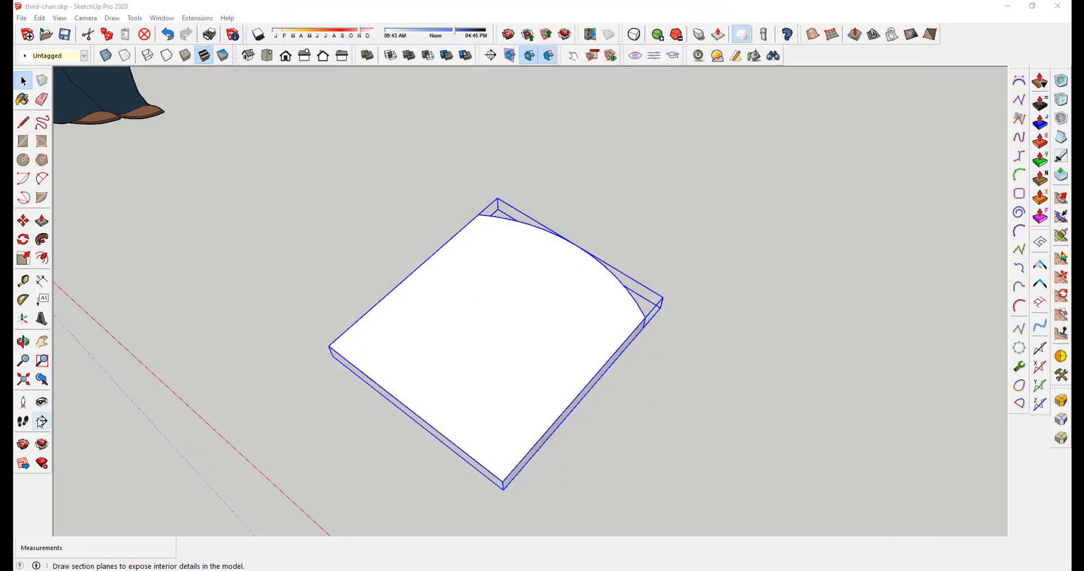
Step: Draw a 2 by 2 inch square on the underside of the seat, starting from a corner of its straight end
key(o)
drag(302, 482, 326, 156)
middle_drag(326, 157, 430, 165)
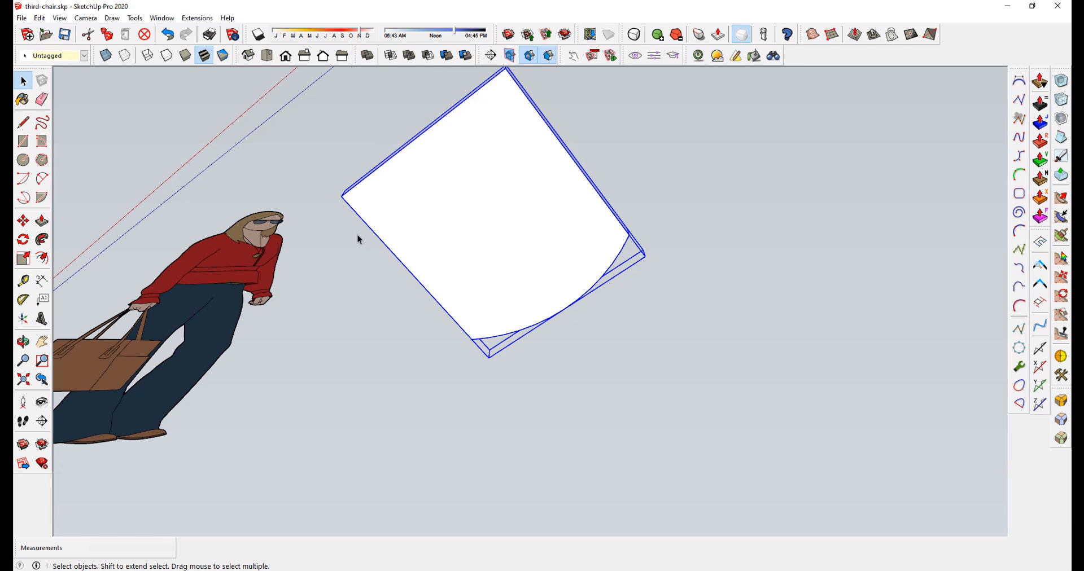
key(r)
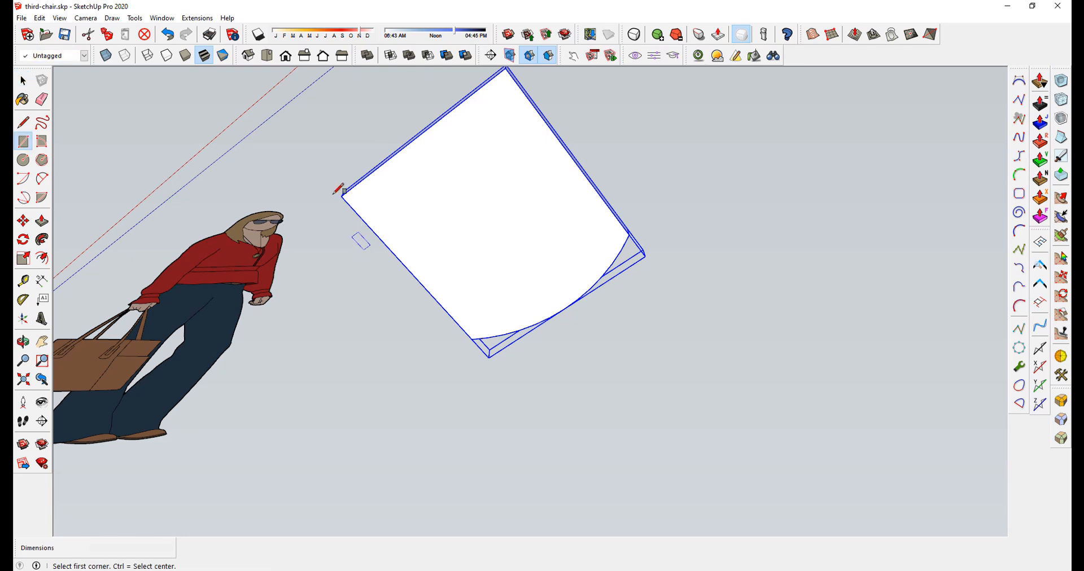
scroll(342, 192, up, 5)
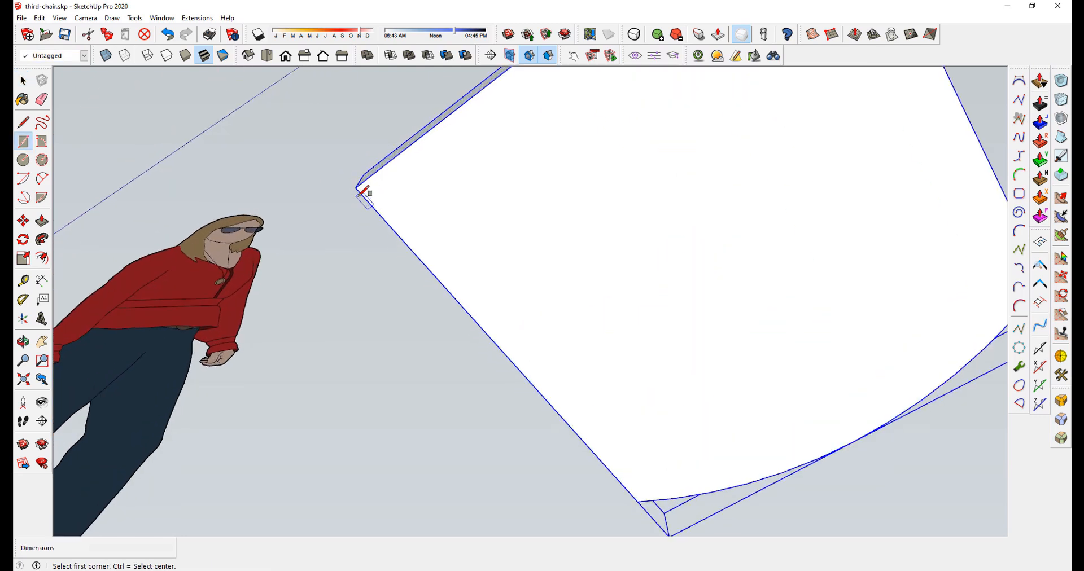
click(356, 188)
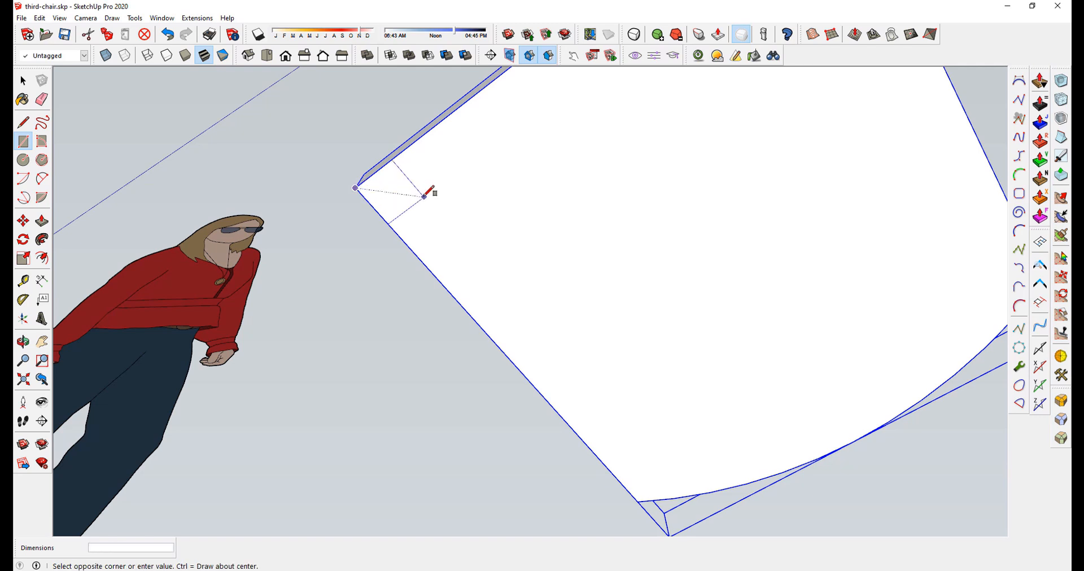
text(2,2)
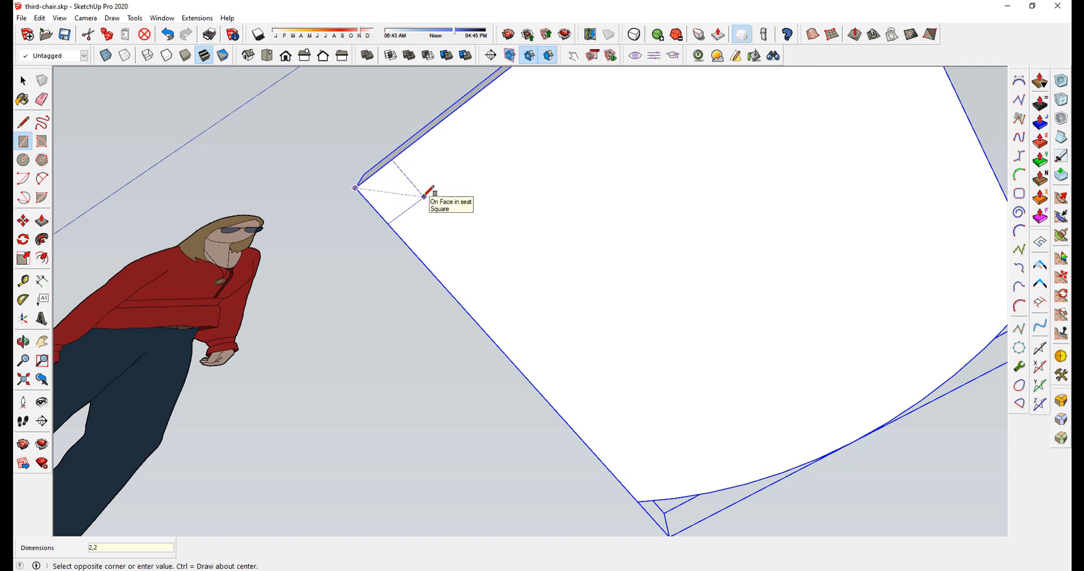
key(Return)
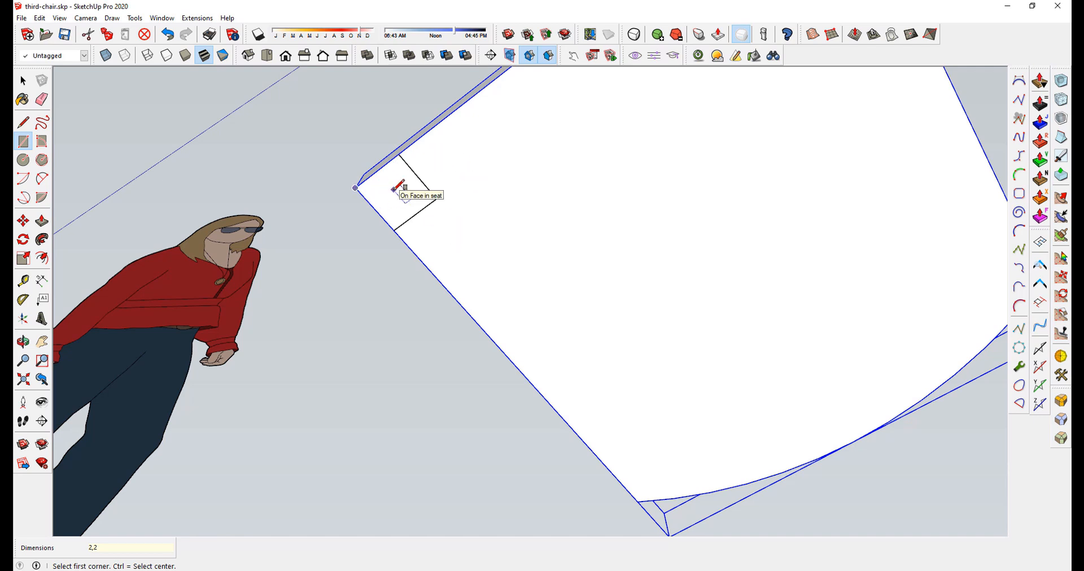
Step: Make the 2 by 2 inch square's face and edges into a component named leg
key(space)
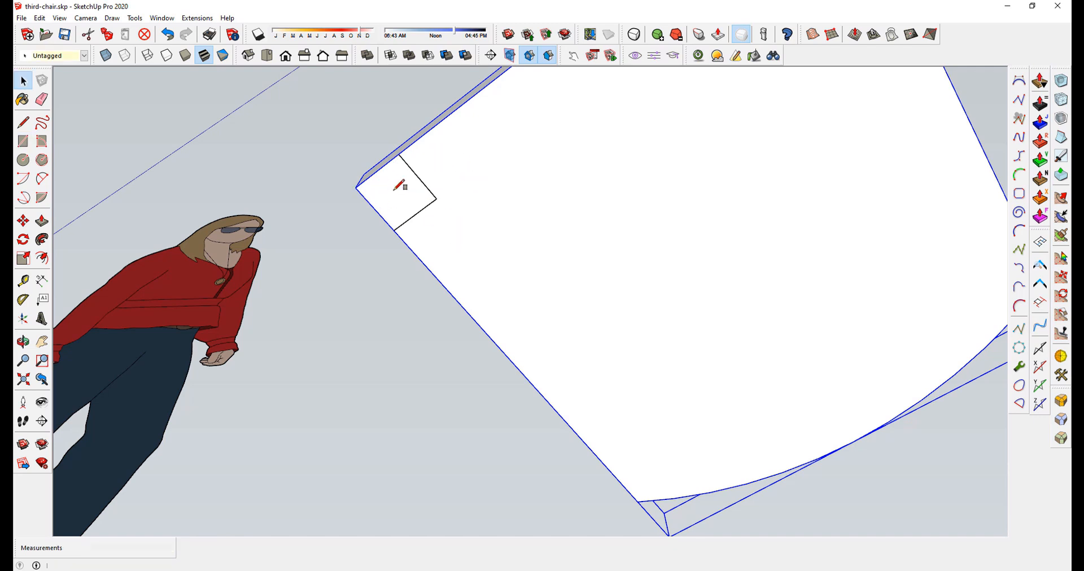
double_click(396, 192)
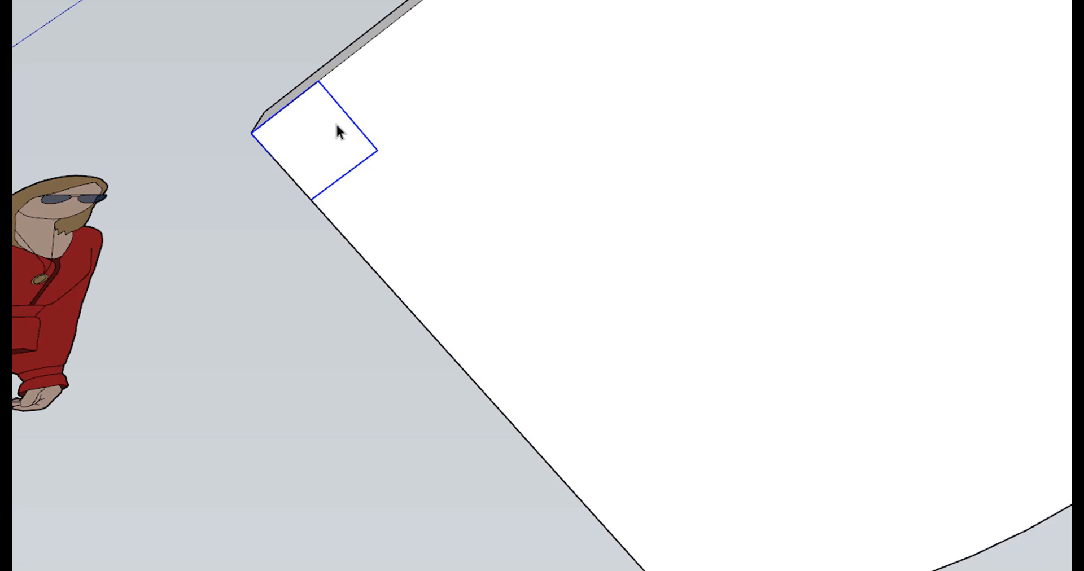
middle_drag(375, 149, 380, 279)
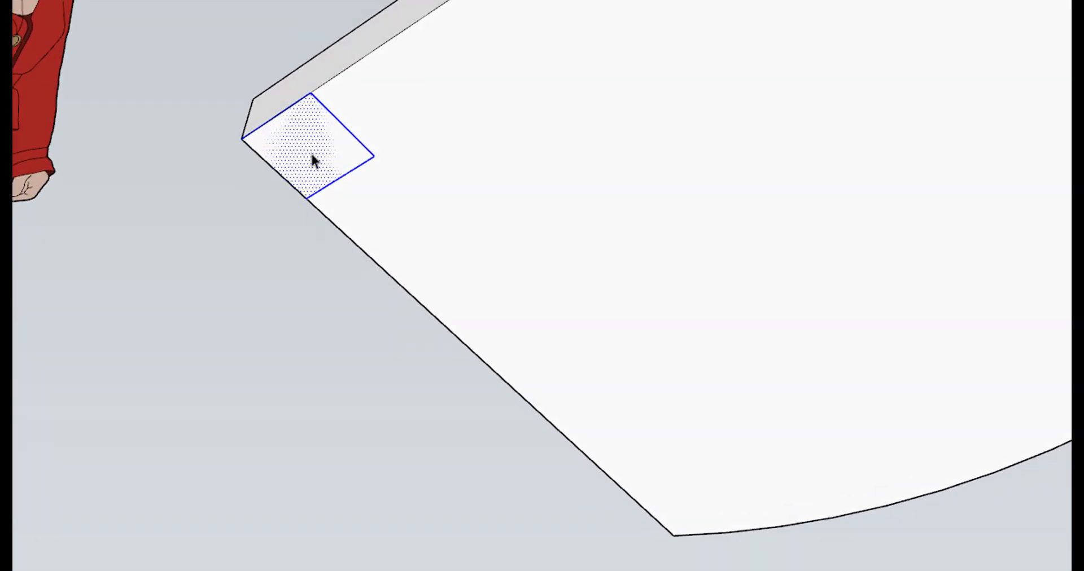
middle_drag(344, 199, 348, 224)
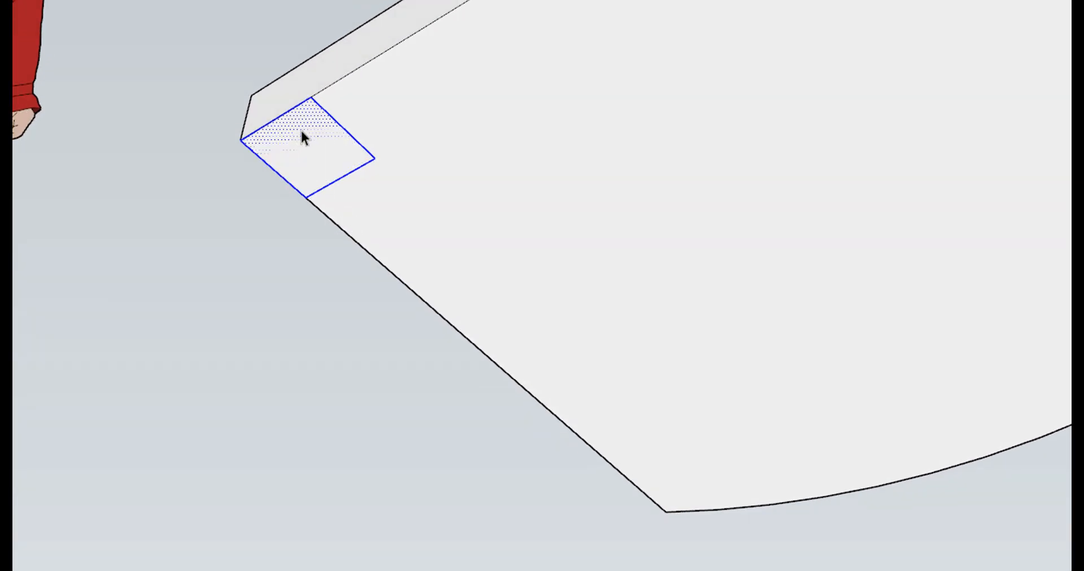
right_click(302, 137)
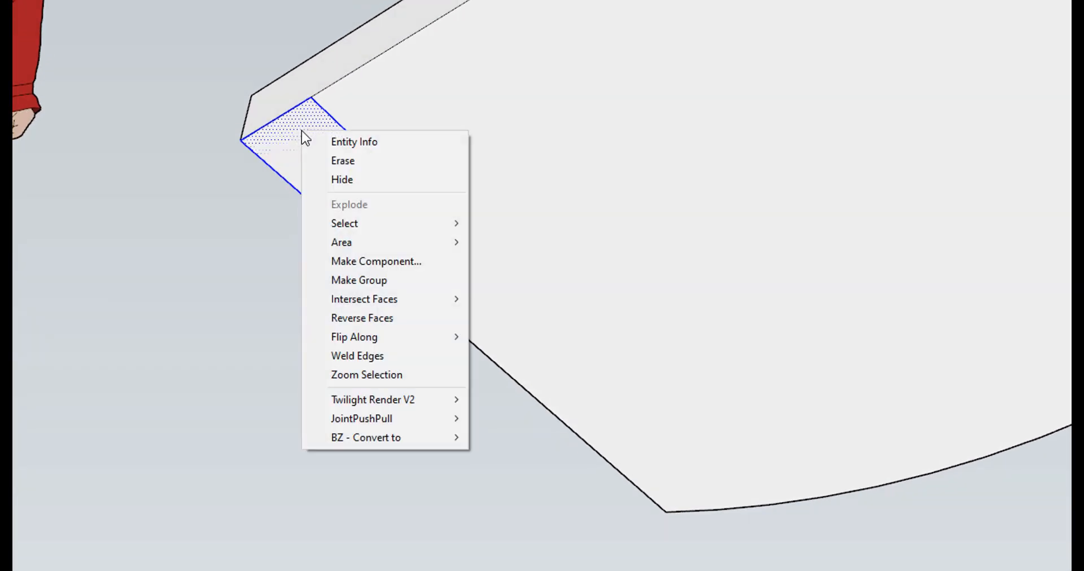
click(391, 261)
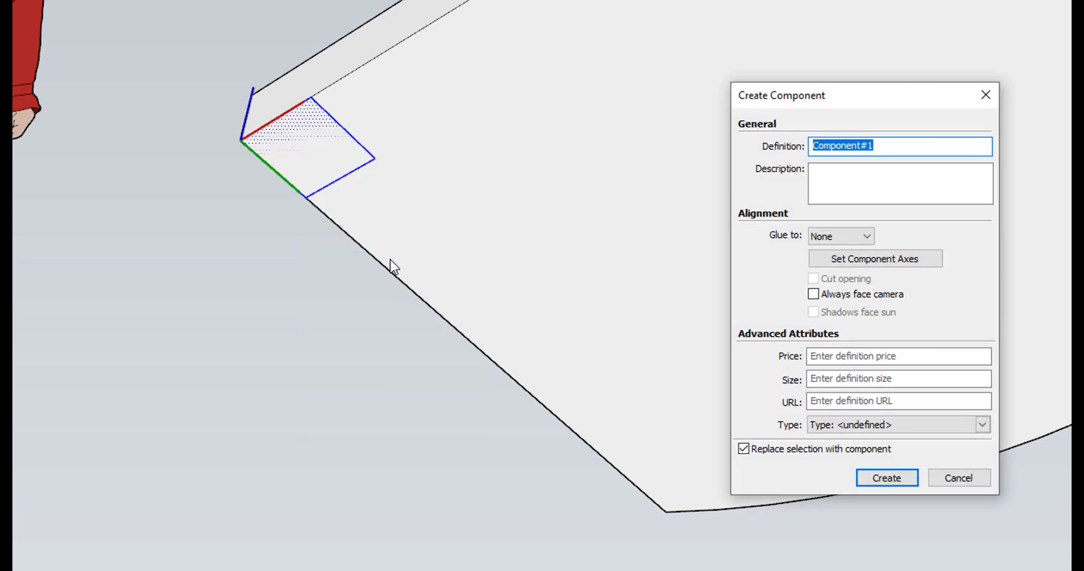
text(leg)
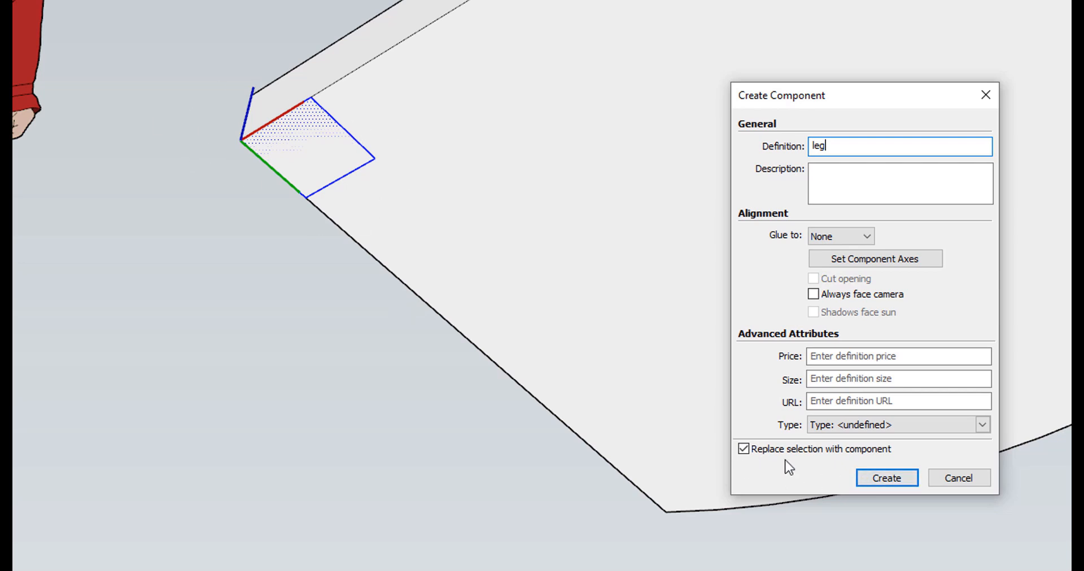
click(899, 479)
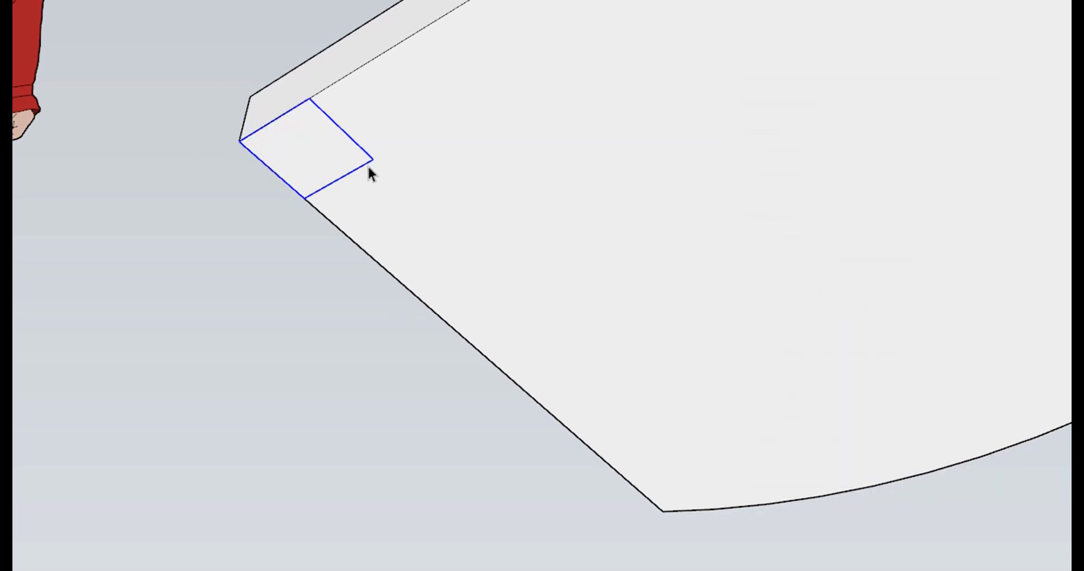
Step: Copy the leg component along the seat's straight end to its opposite corner
scroll(217, 233, down, 6)
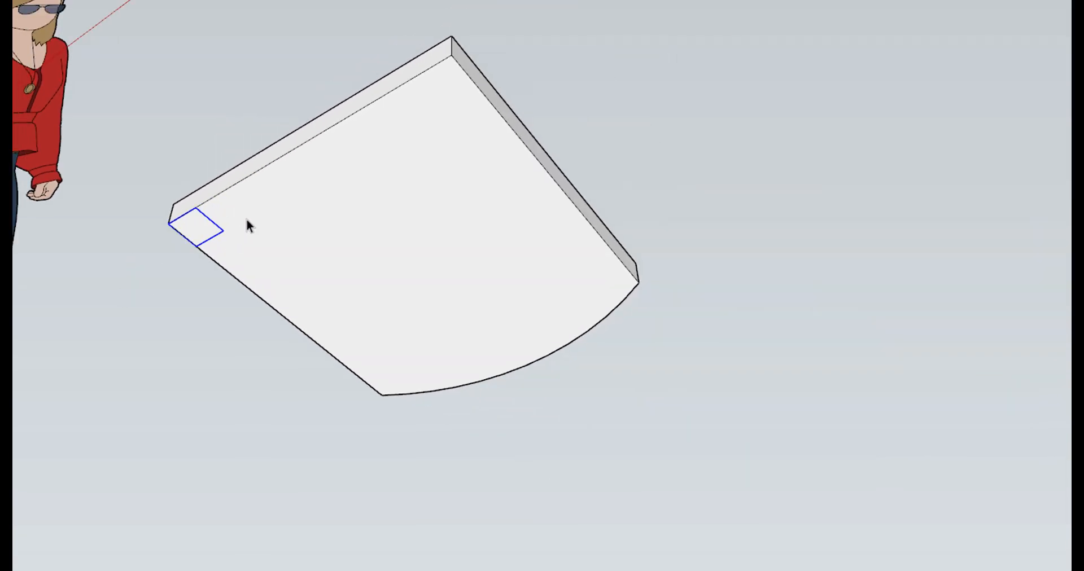
scroll(295, 150, up, 4)
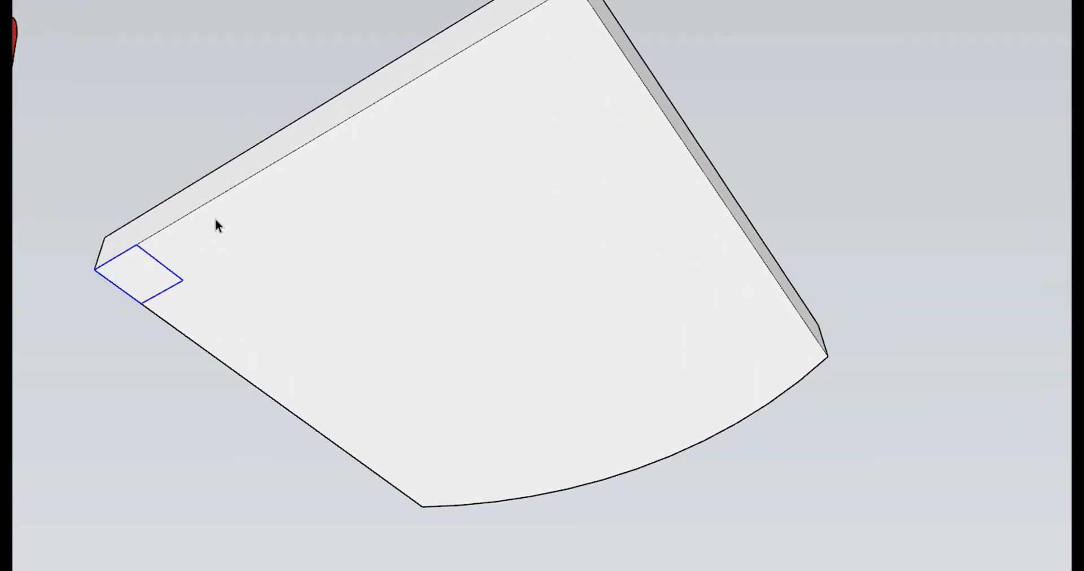
key(m)
scroll(540, 152, down, 2)
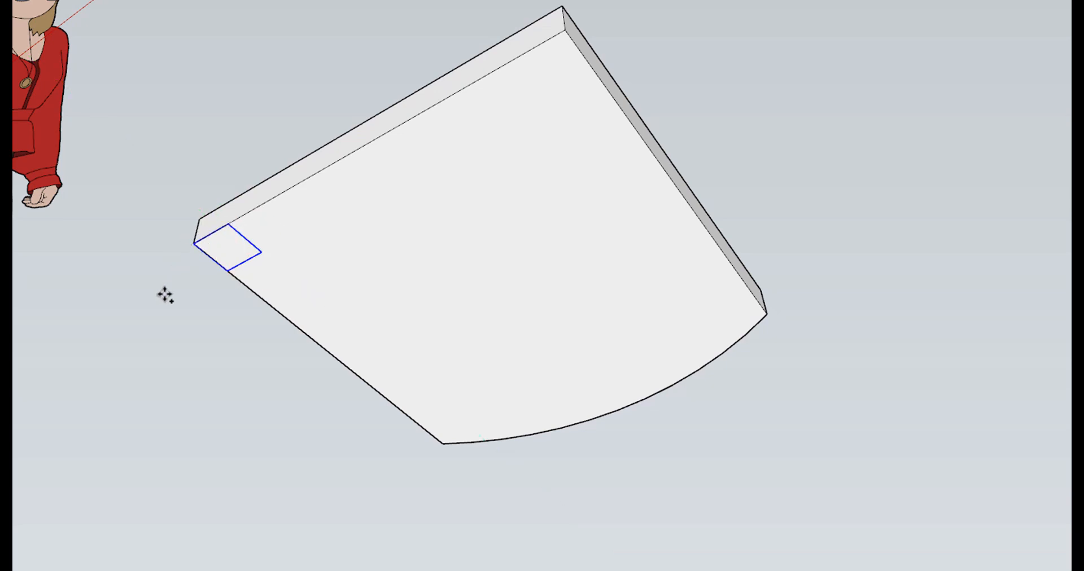
key(ctrl)
click(226, 223)
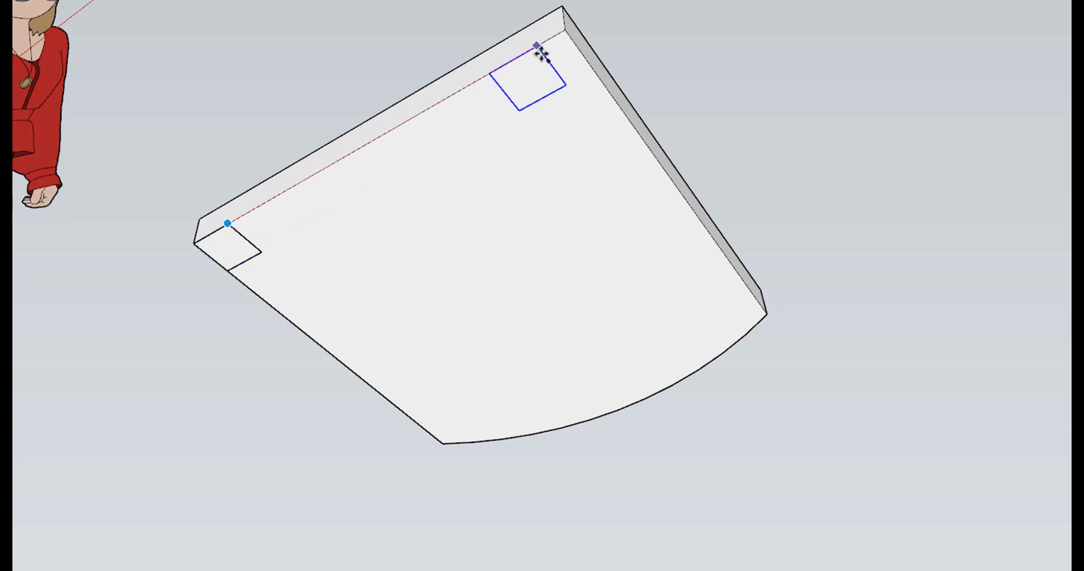
click(565, 31)
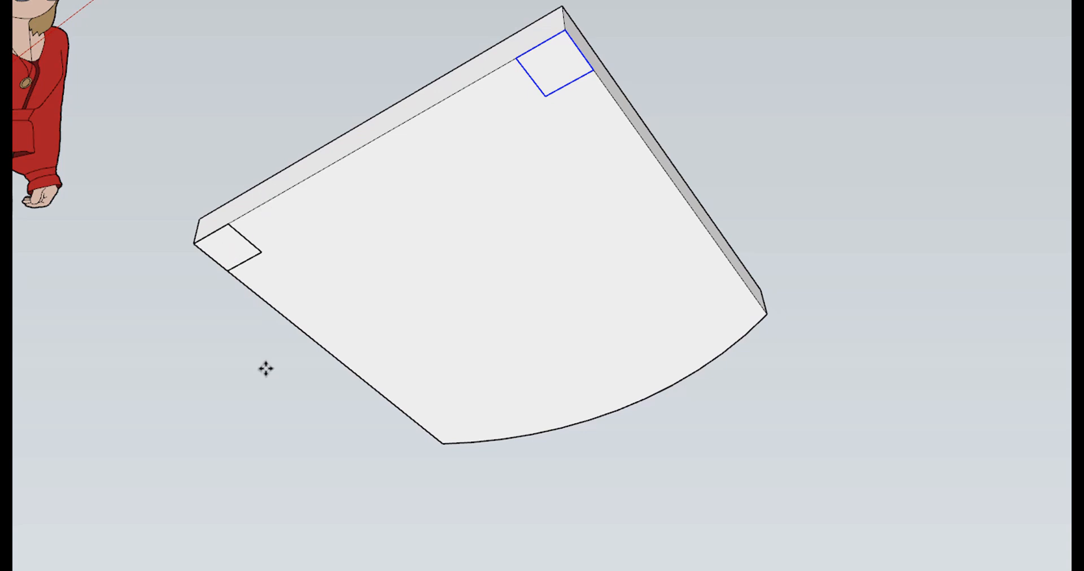
Step: Copy both leg components along the green axis to the corners at the seat's curved end
key(space)
key(m)
ctrl+click(227, 269)
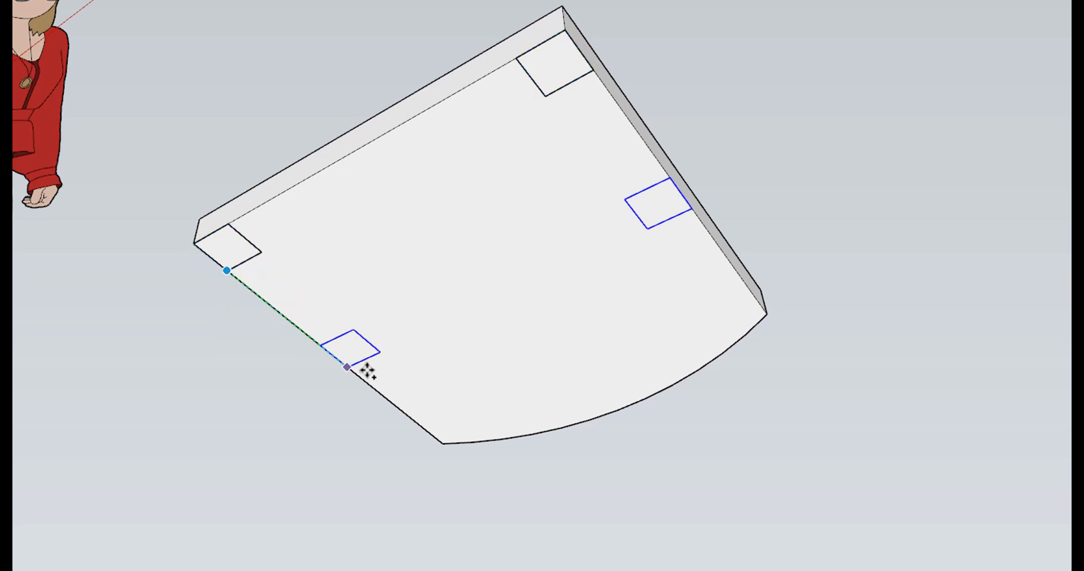
click(442, 442)
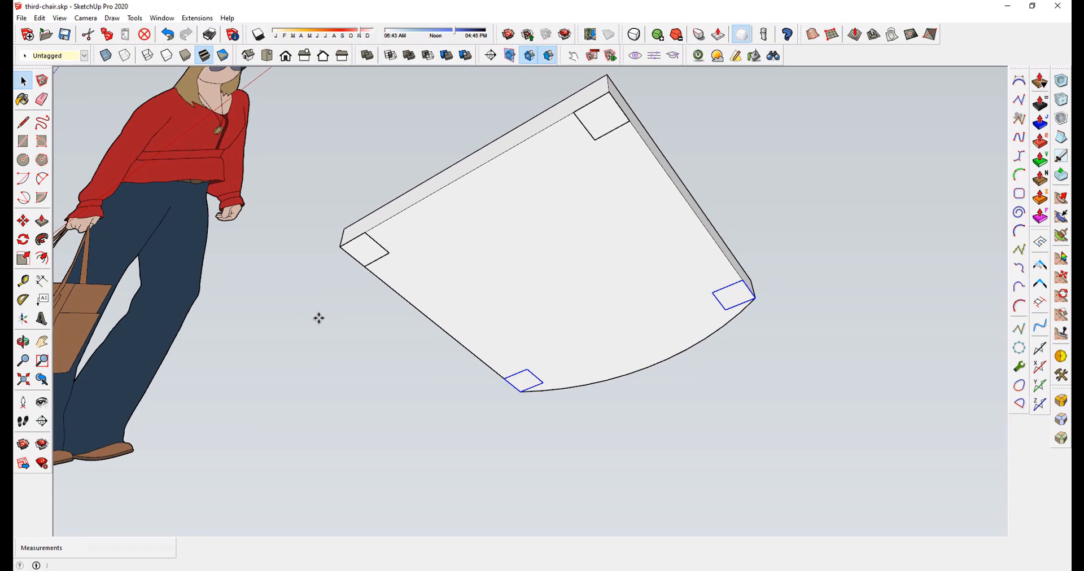
Step: Open the original corner leg component, Push/Pull its square down 16.5 inches from the seat, and finish editing the component
key(space)
double_click(357, 254)
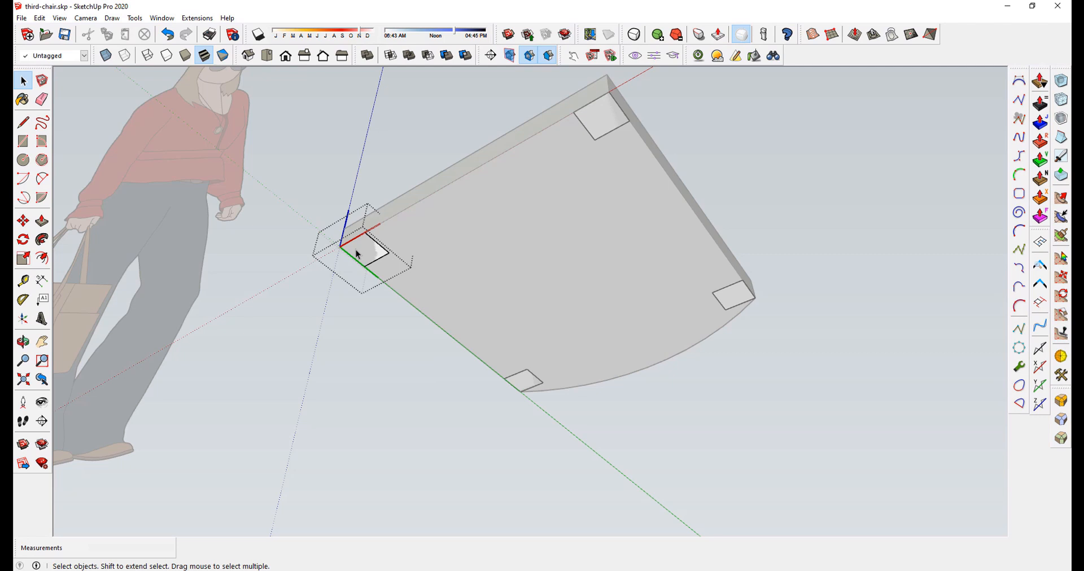
key(p)
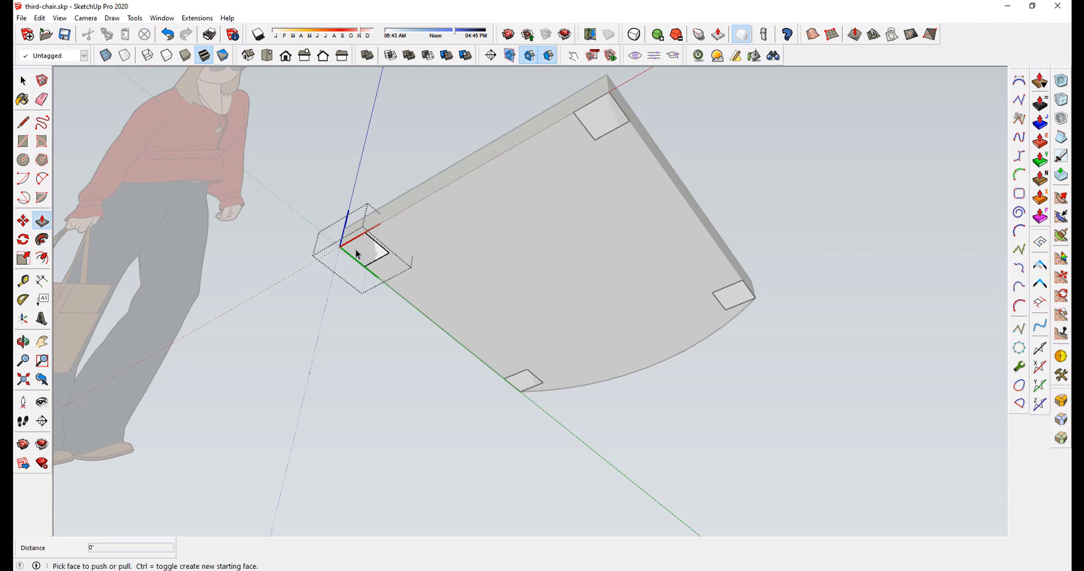
click(356, 254)
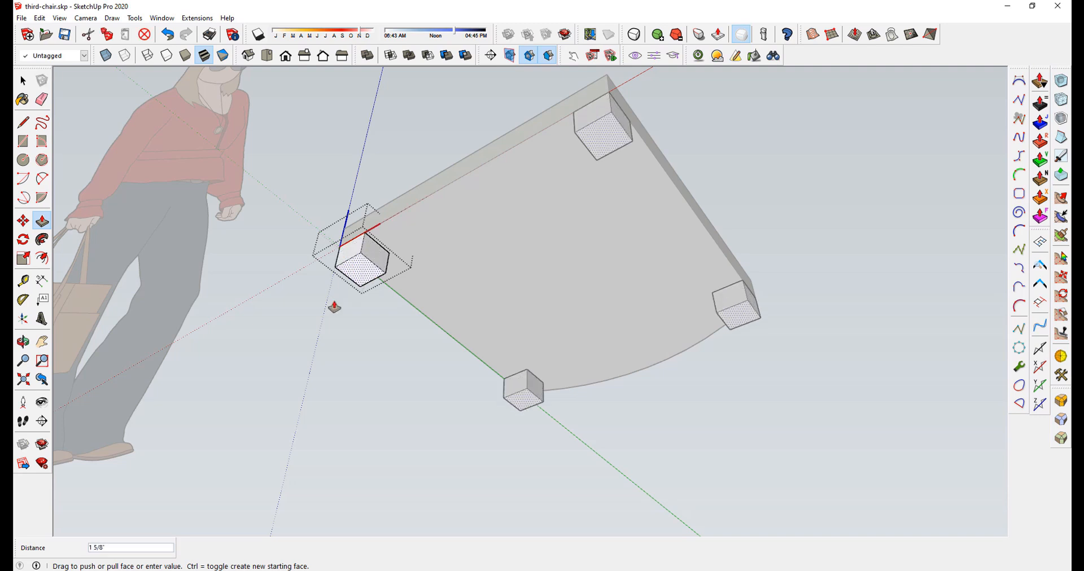
text(16.5)
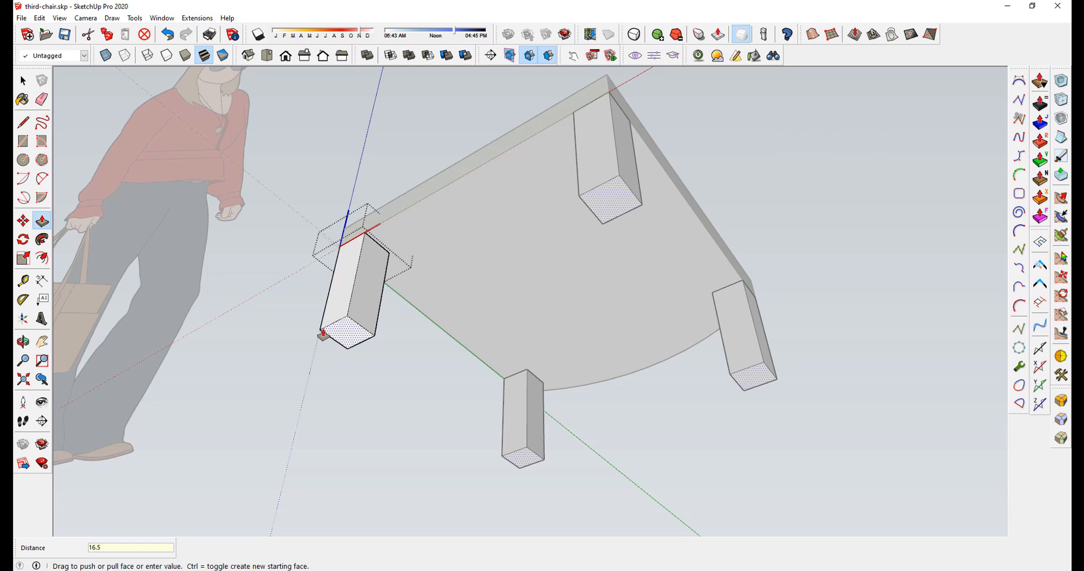
key(Return)
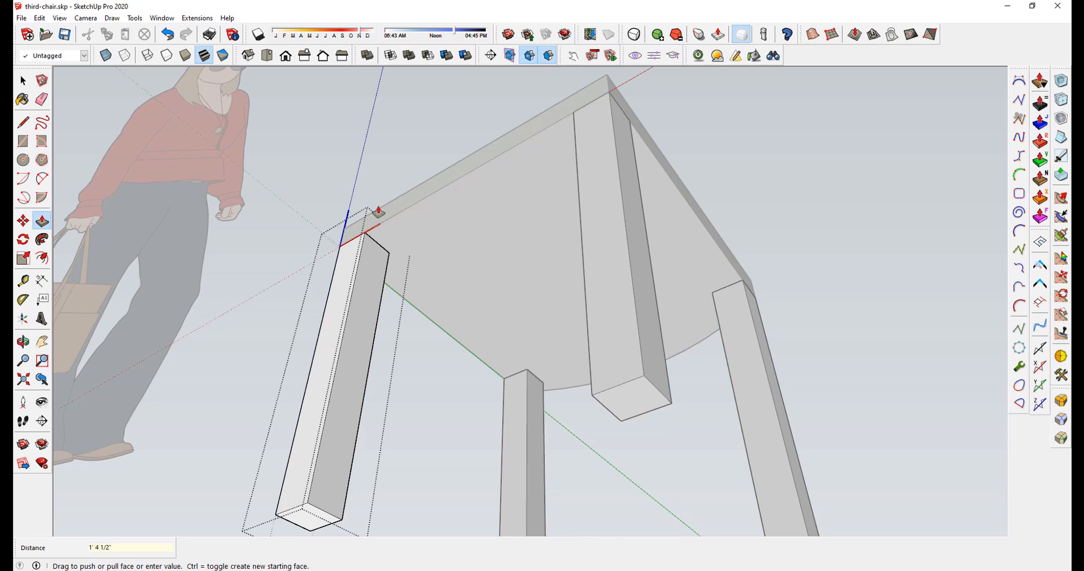
middle_drag(363, 217, 308, 180)
scroll(315, 181, down, 2)
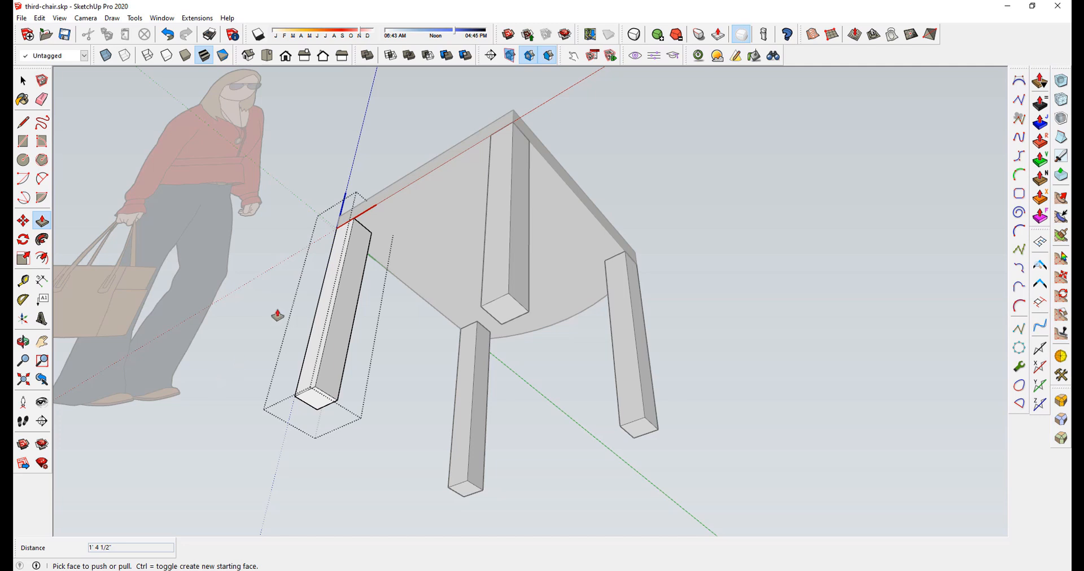
key(space)
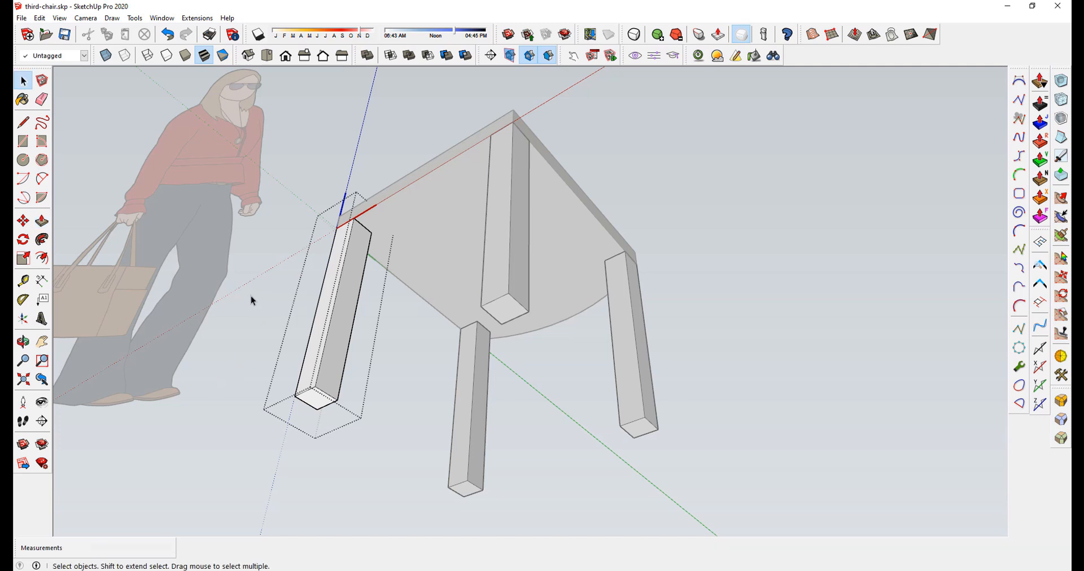
click(250, 295)
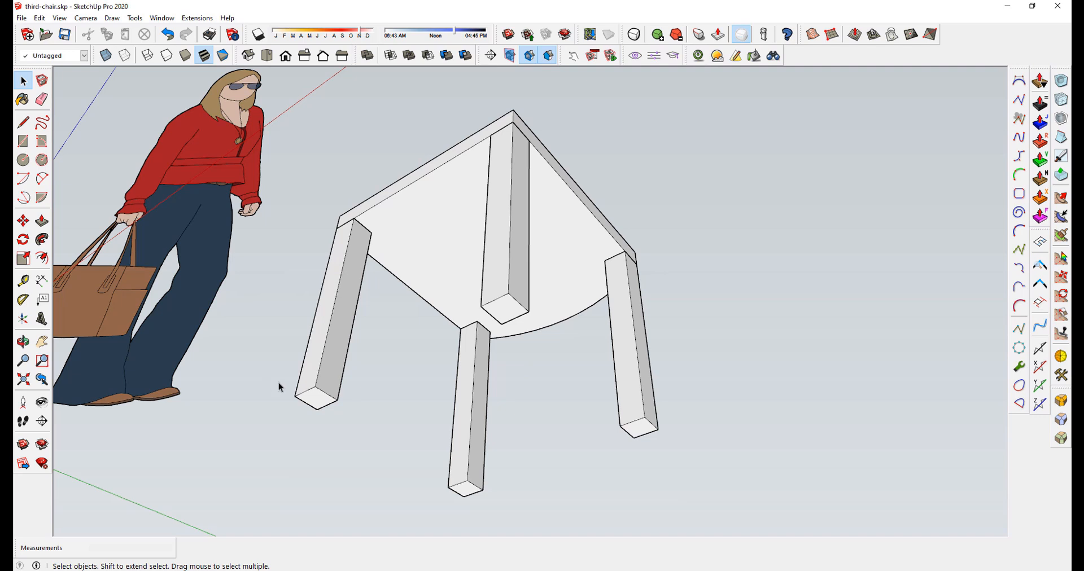
double_click(321, 351)
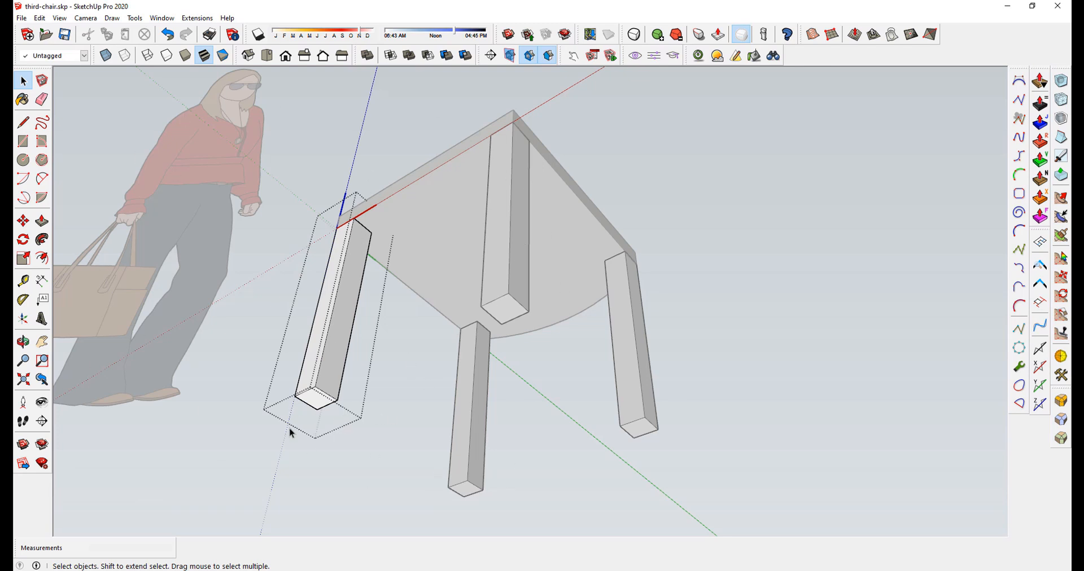
click(239, 352)
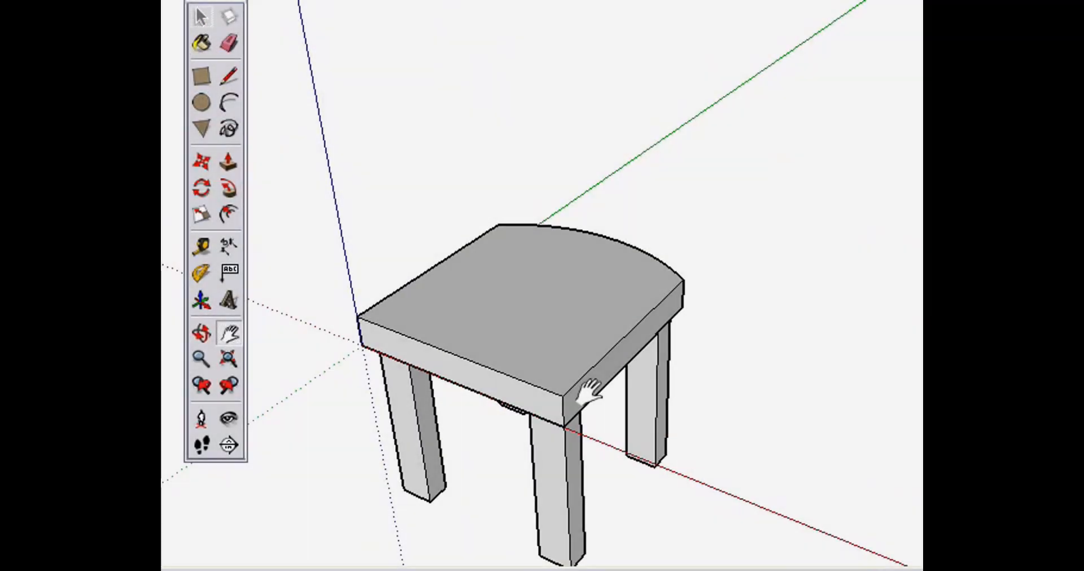
Step: Draw a small circle on the seat's top near a curved-end corner and Push/Pull it up into a cylindrical back spindle
drag(588, 387, 592, 162)
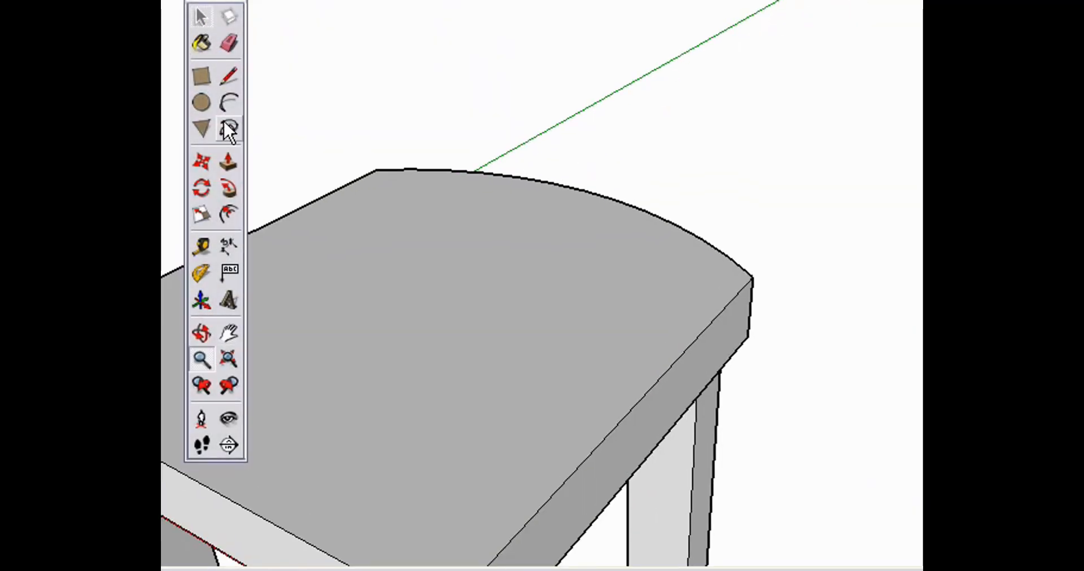
click(202, 103)
click(652, 284)
click(673, 284)
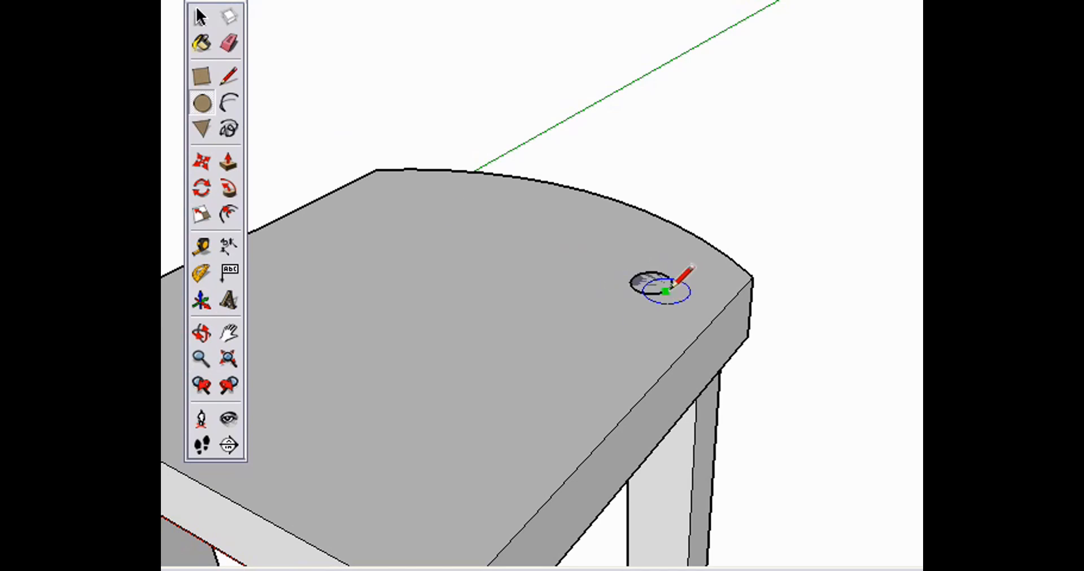
key(p)
drag(652, 285, 654, 53)
key(space)
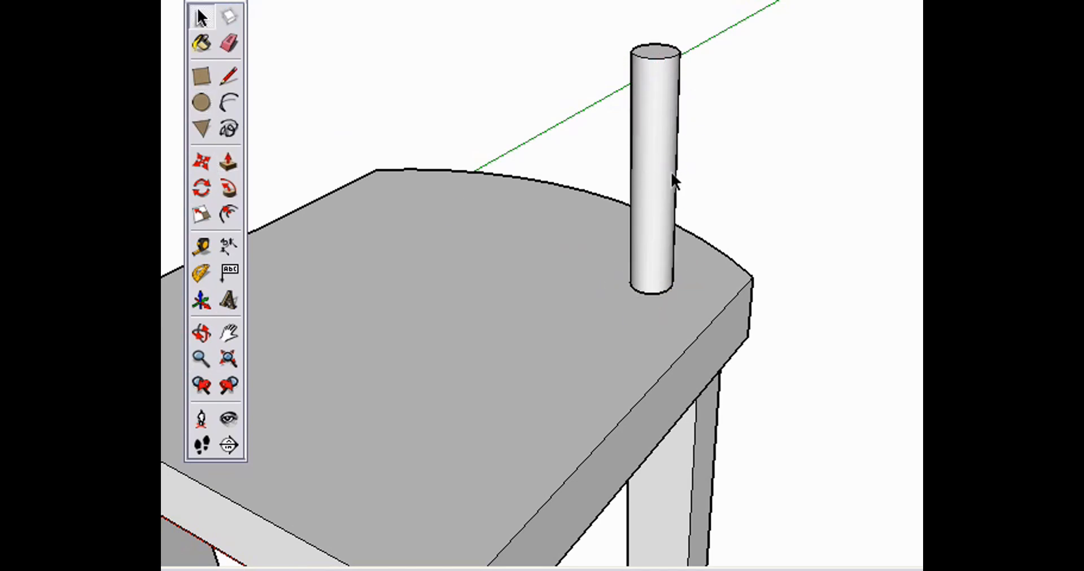
Step: Make the whole cylinder a component and move it closer to the seat's curved-end corner
double_click(661, 168)
right_click(660, 172)
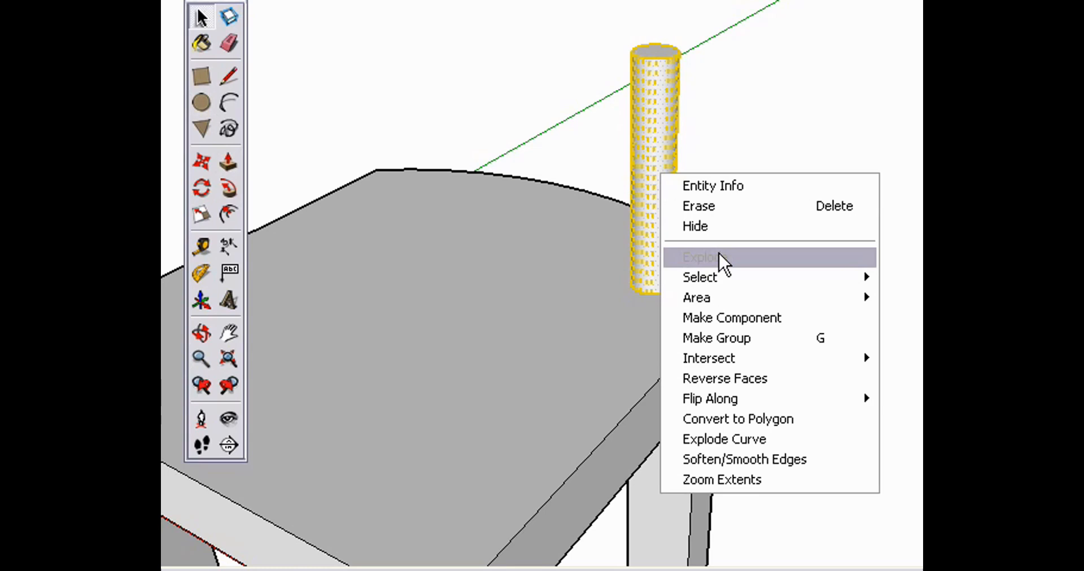
click(756, 319)
click(414, 457)
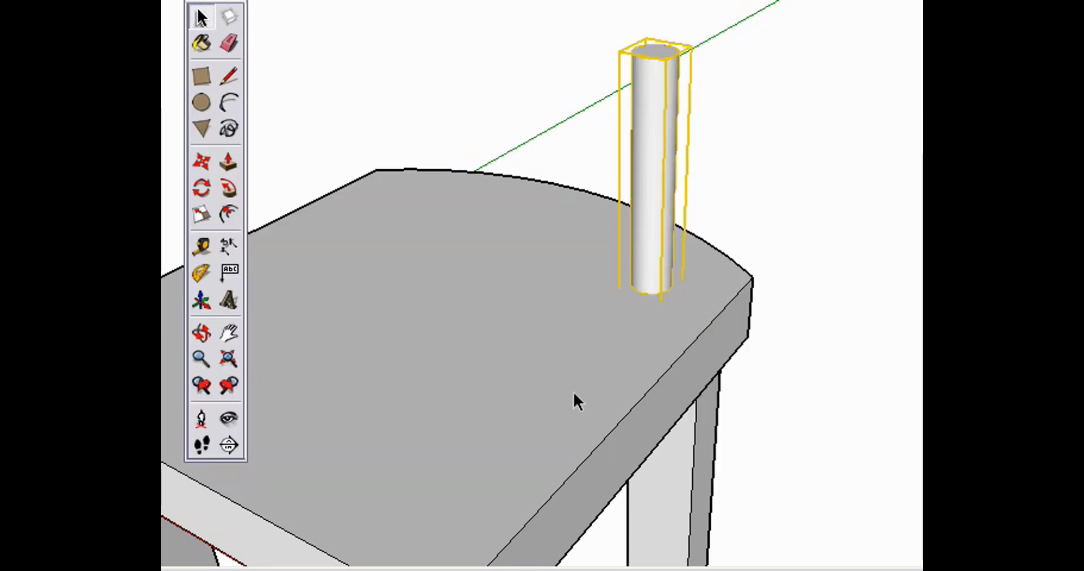
key(m)
click(629, 327)
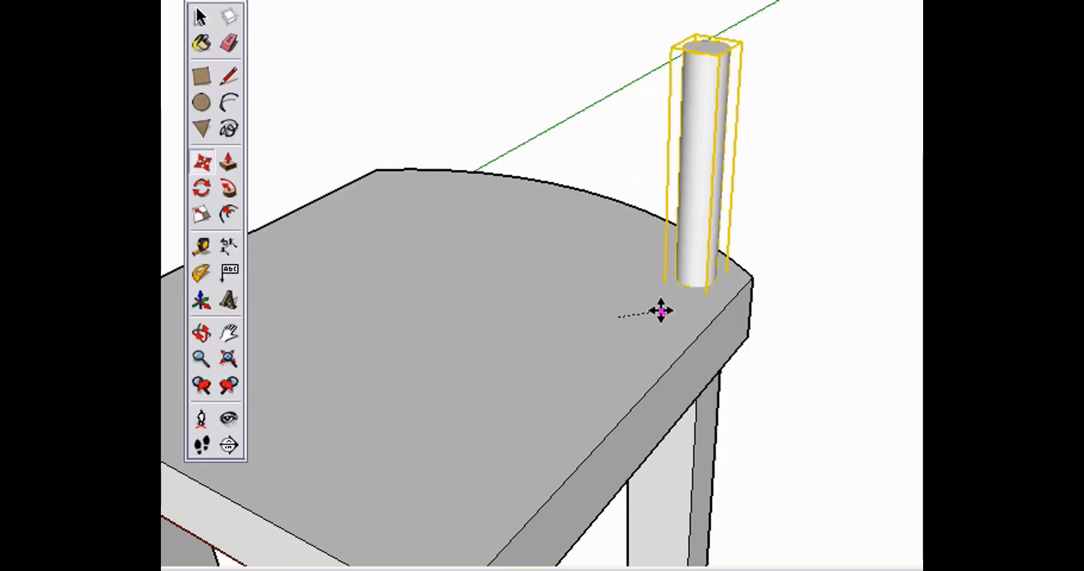
Step: Rotate-copy the spindle component about the midpoint of the seat's straight front edge to the opposite curved-end corner
scroll(632, 324, down, 2)
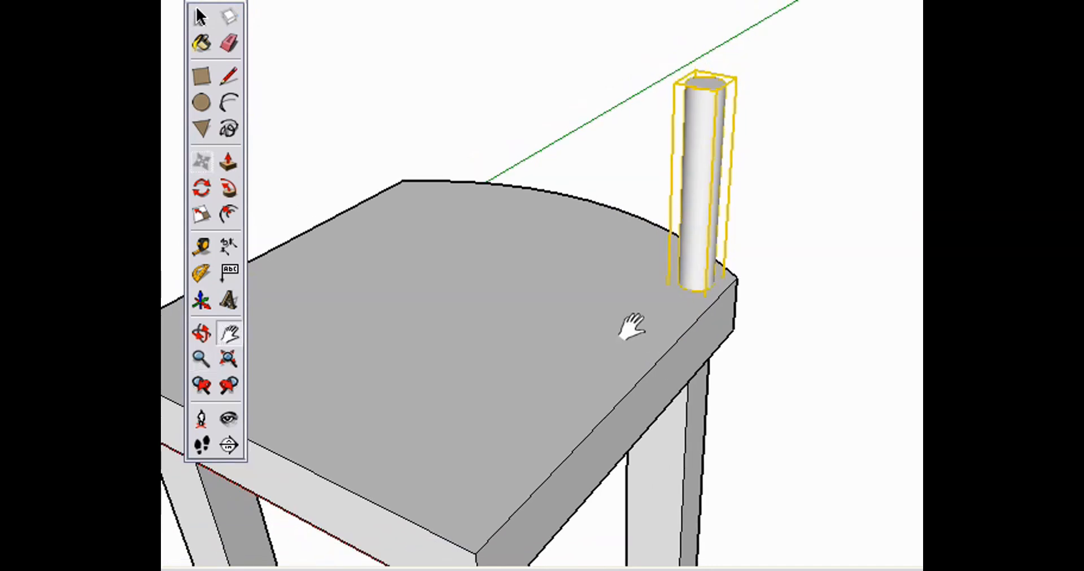
shift+middle_drag(632, 324, 668, 330)
scroll(668, 329, down, 1)
drag(668, 329, 660, 385)
key(h)
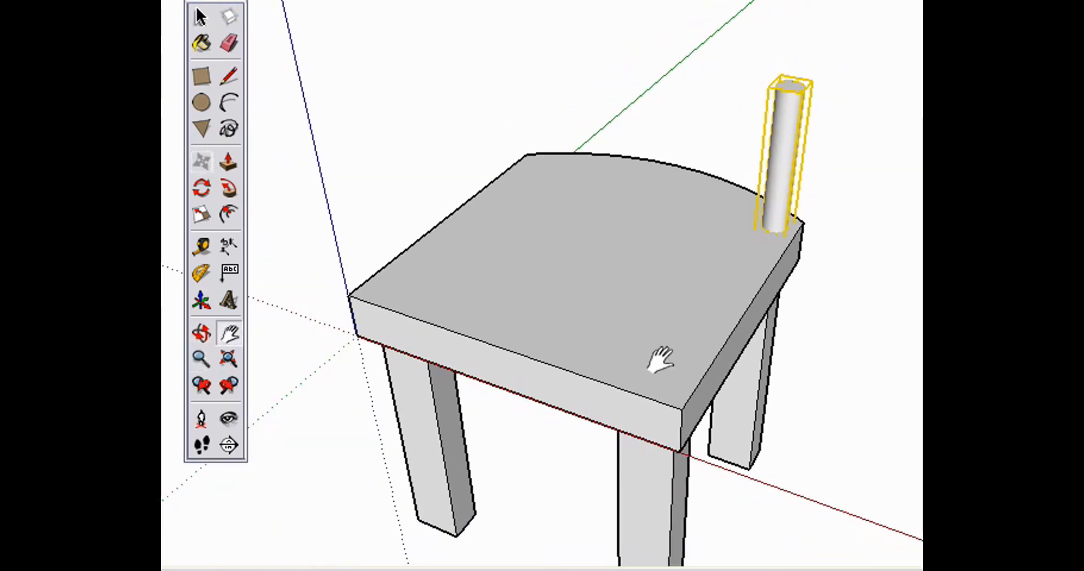
key(q)
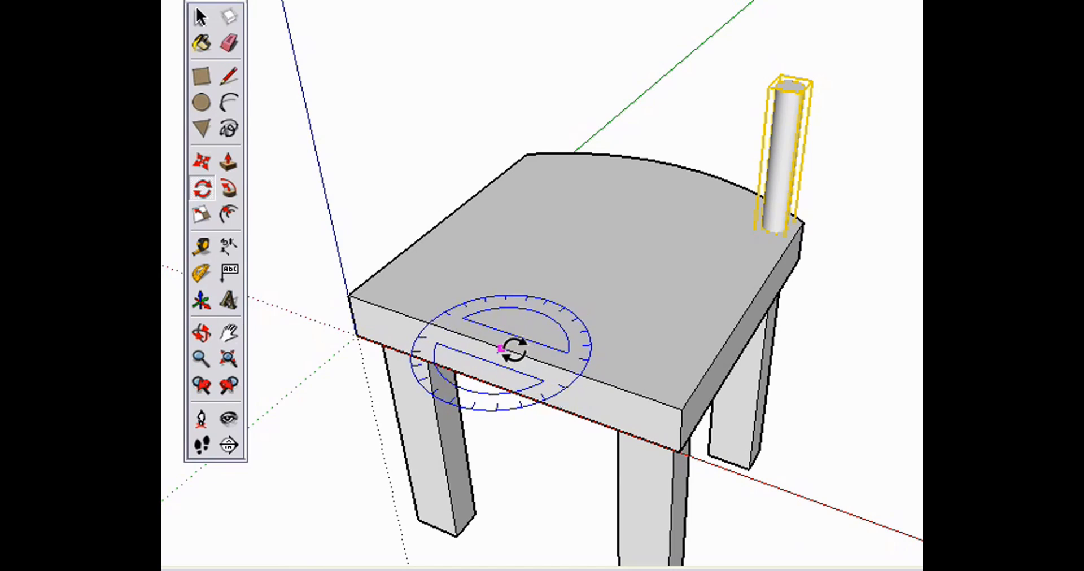
click(502, 349)
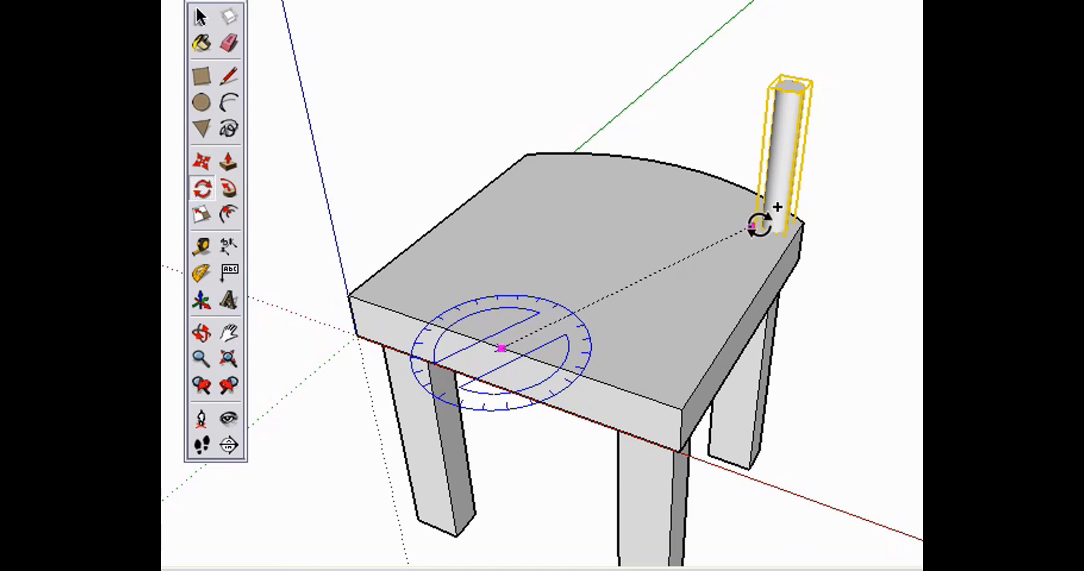
click(802, 224)
click(543, 167)
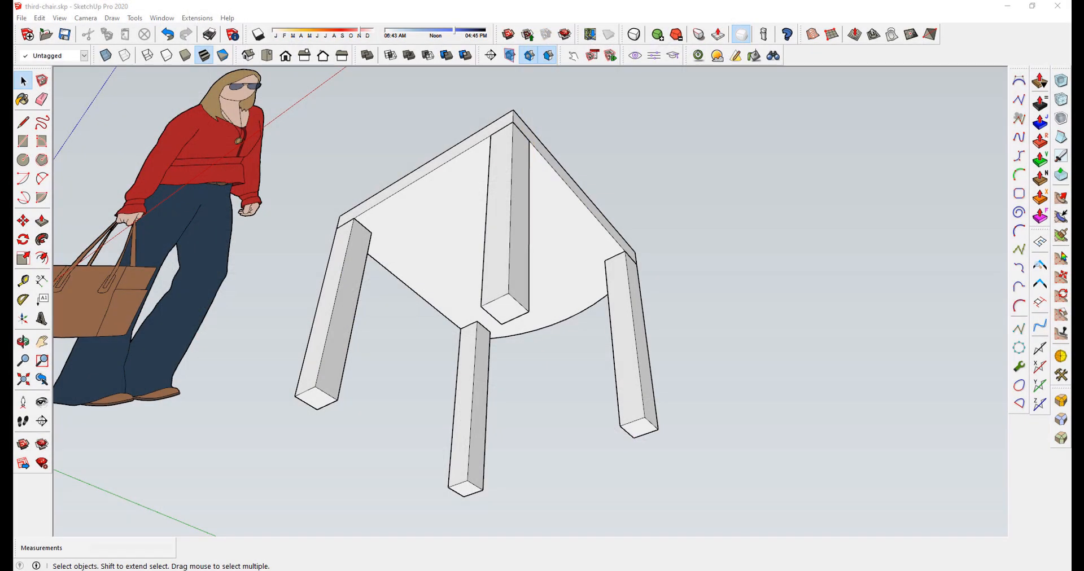
Step: Draw a circle with a 0.5 inch radius on the seat's top face toward the curved end
middle_drag(385, 114, 339, 460)
middle_drag(332, 194, 355, 406)
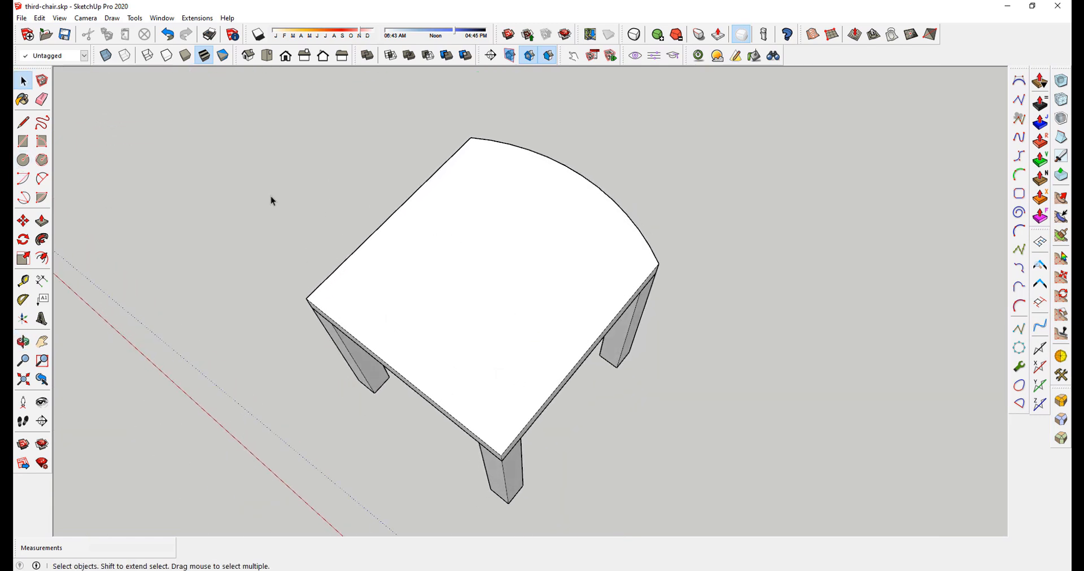
key(c)
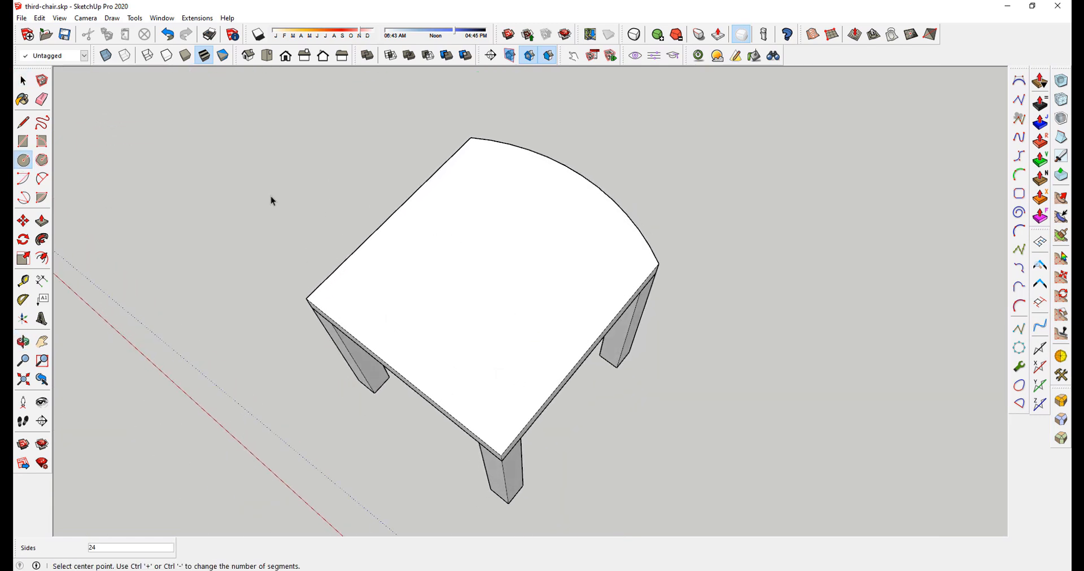
click(519, 243)
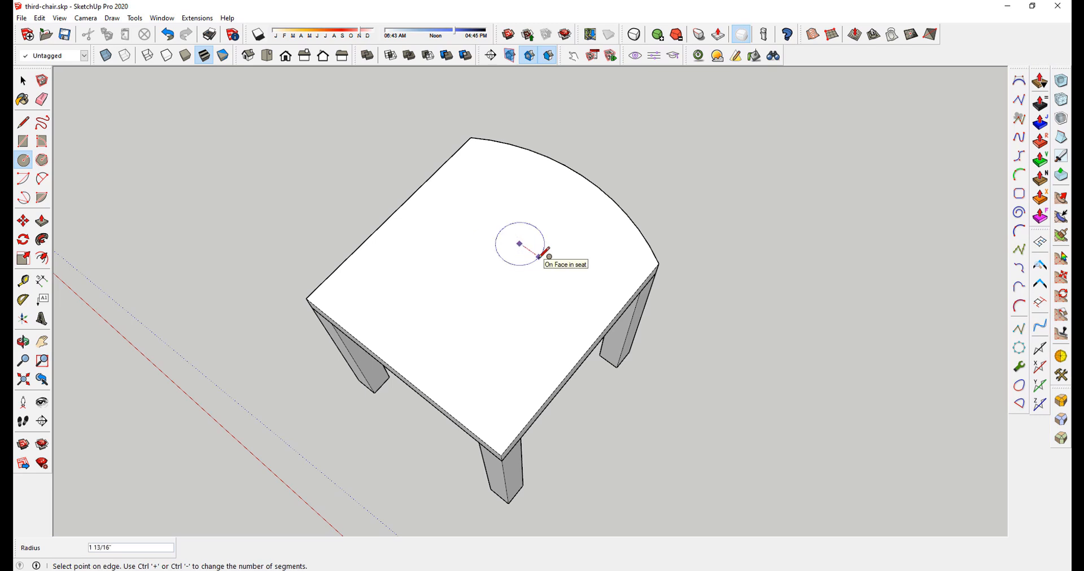
text(.5)
key(Return)
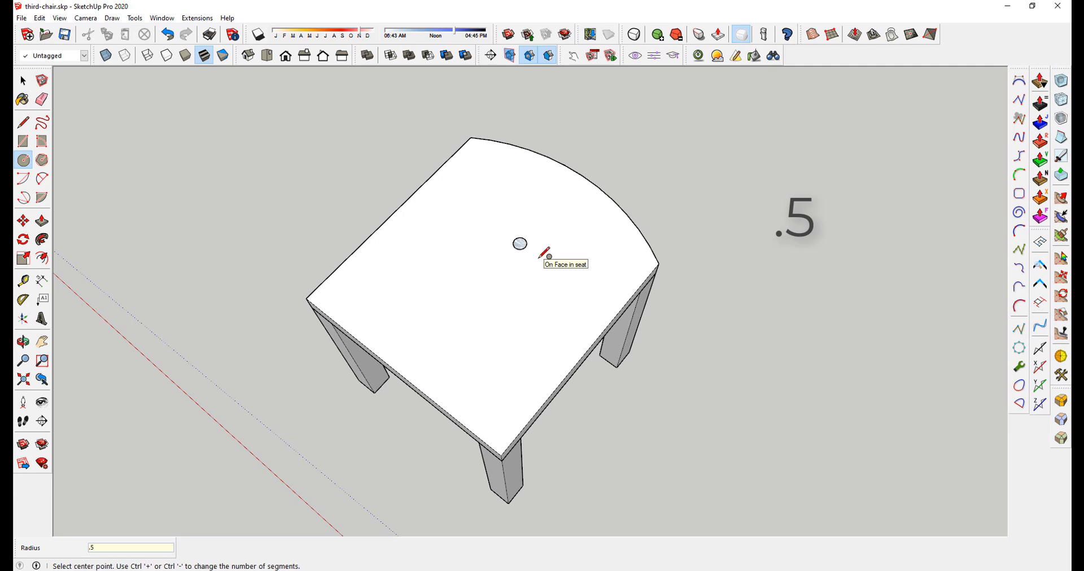
Step: Push/Pull the circle up from the seat into a cylinder about 6 inches tall
scroll(545, 253, up, 5)
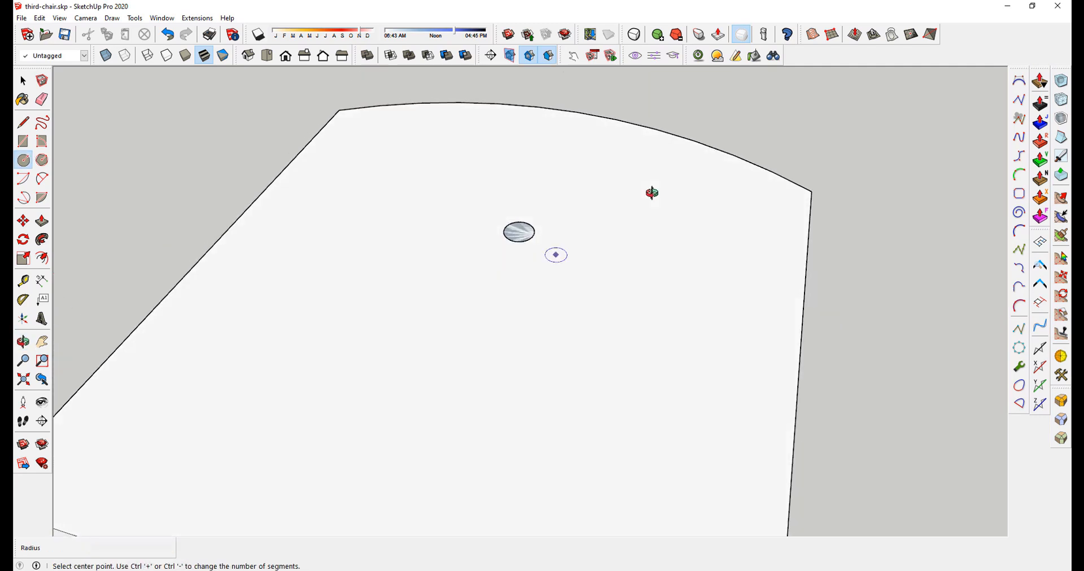
scroll(571, 181, up, 2)
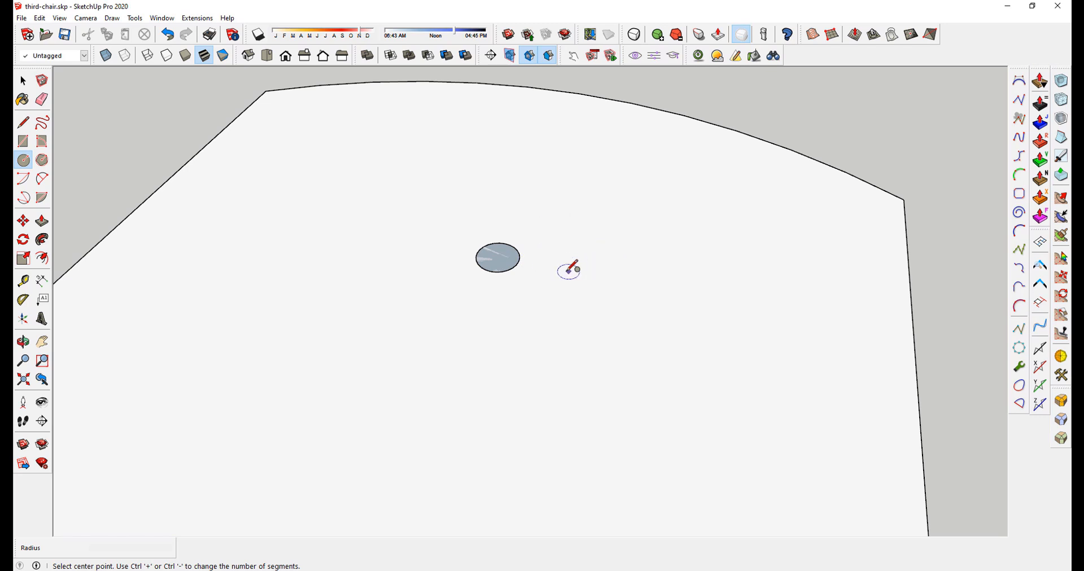
key(space)
key(p)
click(503, 264)
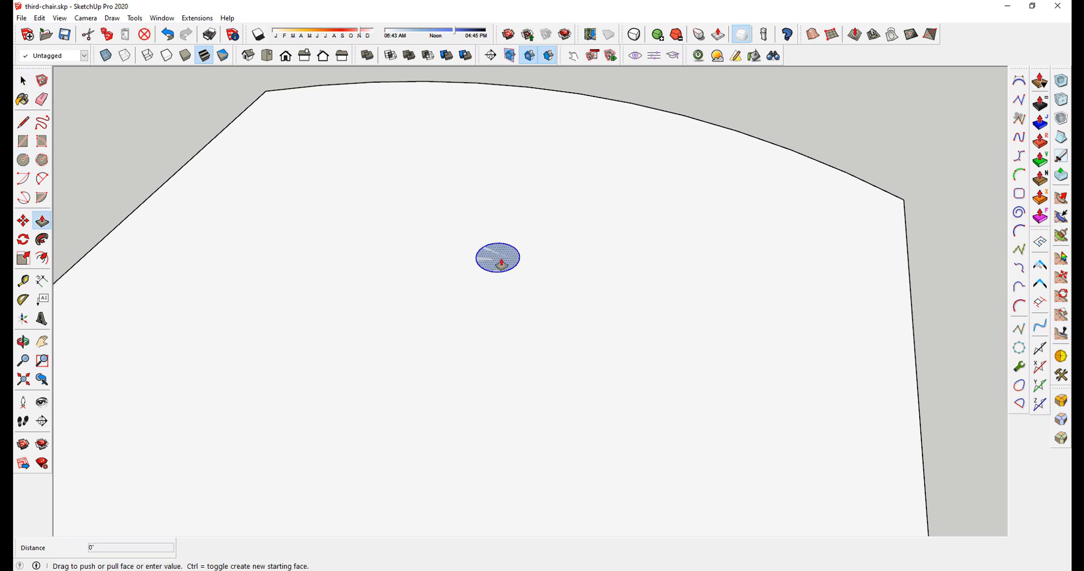
scroll(499, 260, down, 2)
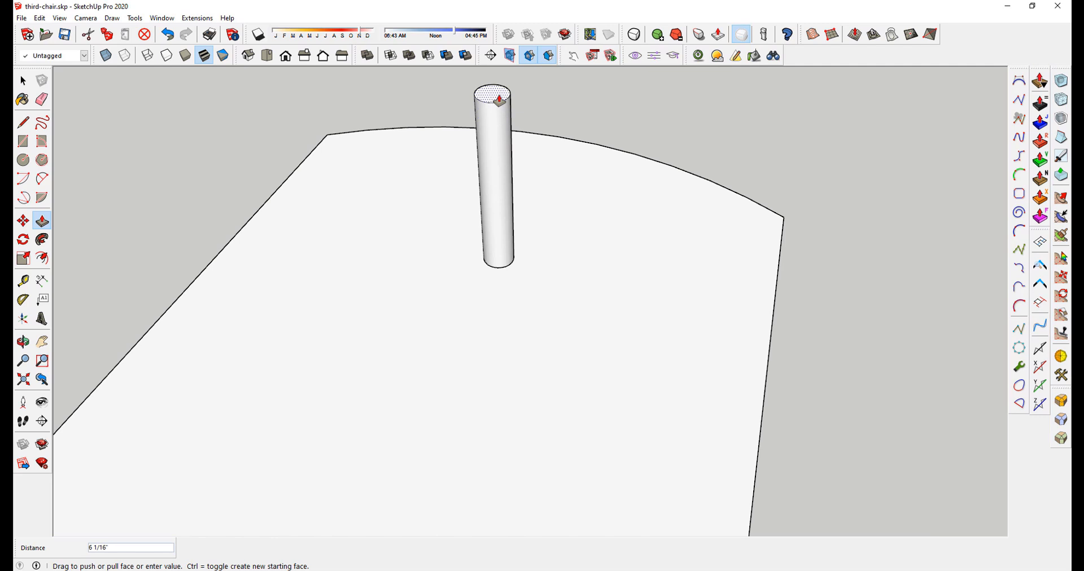
click(499, 107)
Step: Make the whole cylinder a component named spindle
middle_drag(567, 317, 491, 240)
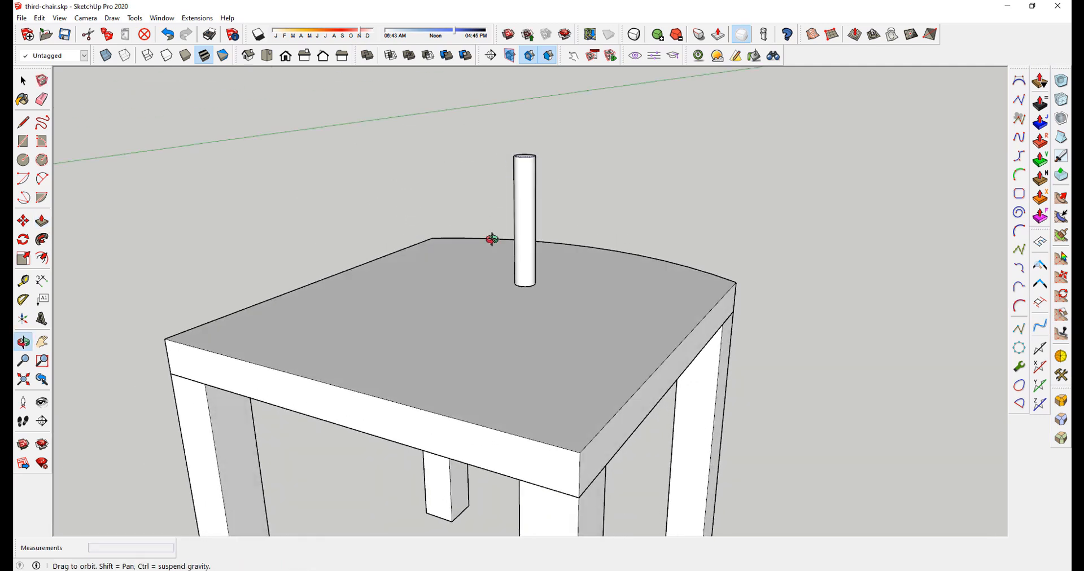
key(space)
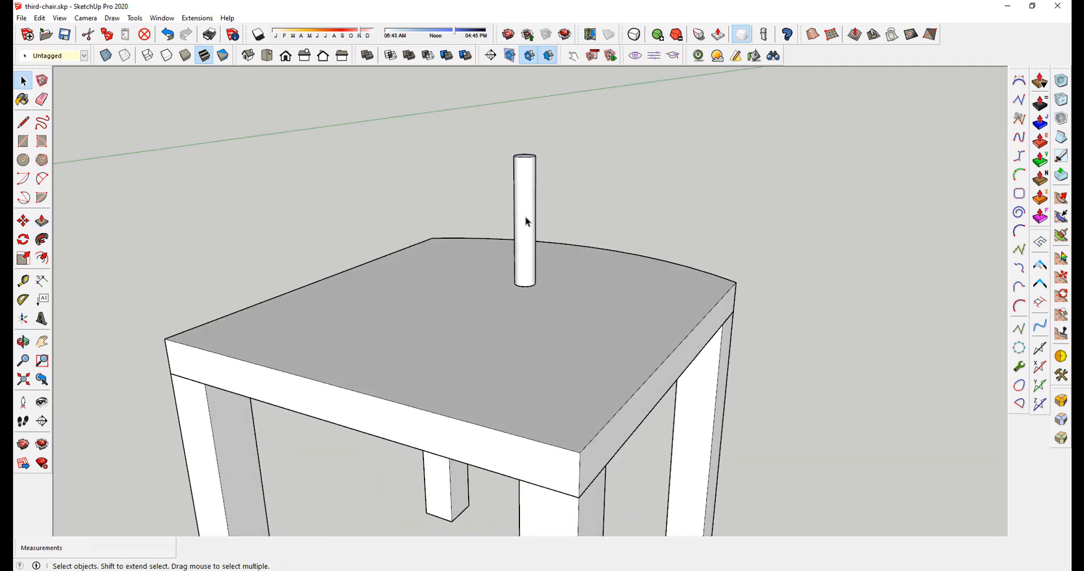
double_click(526, 221)
middle_drag(530, 175, 530, 209)
triple_click(531, 205)
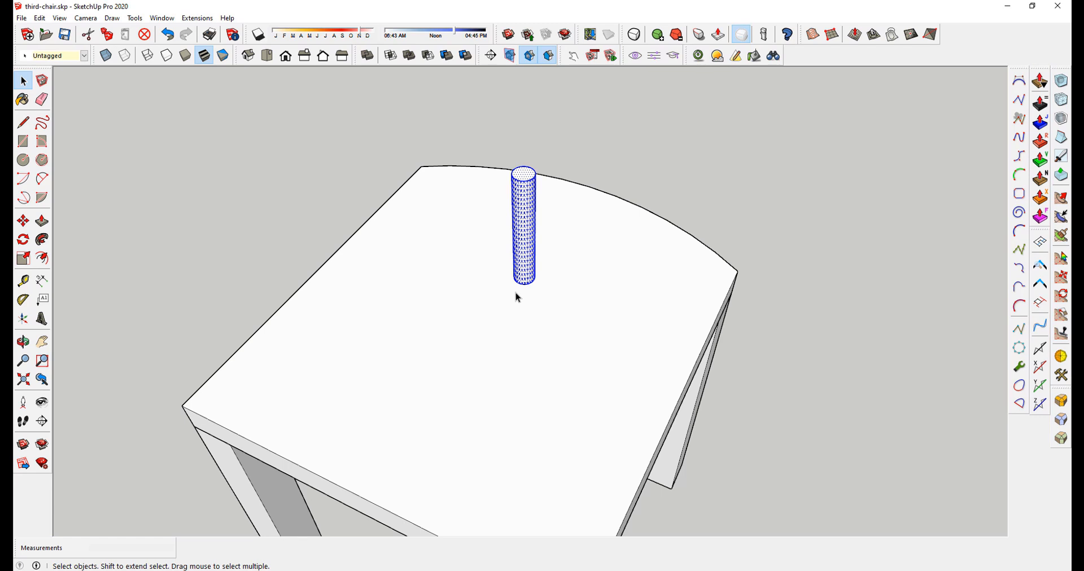
right_click(527, 192)
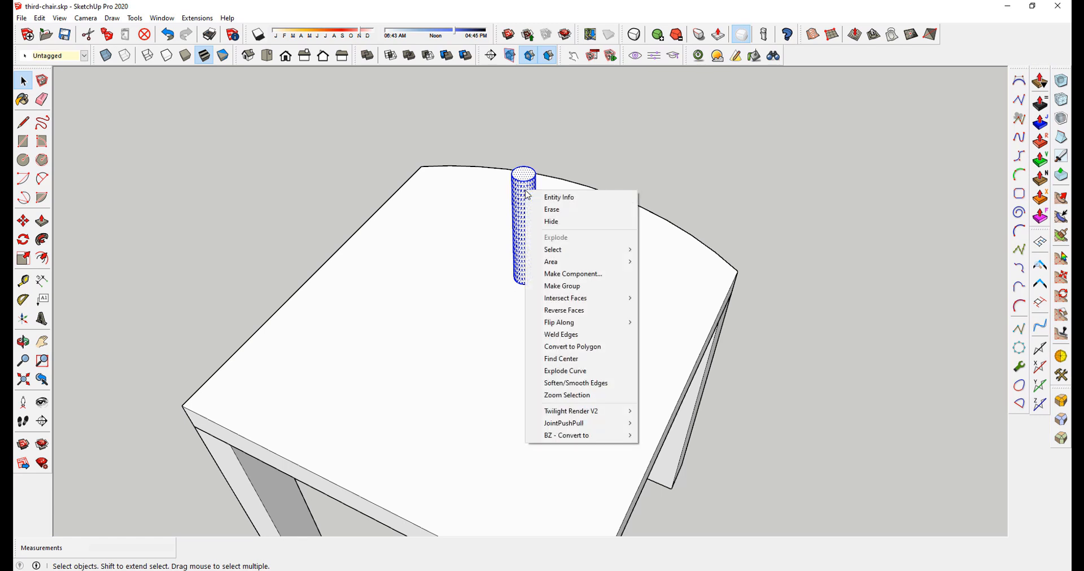
click(571, 274)
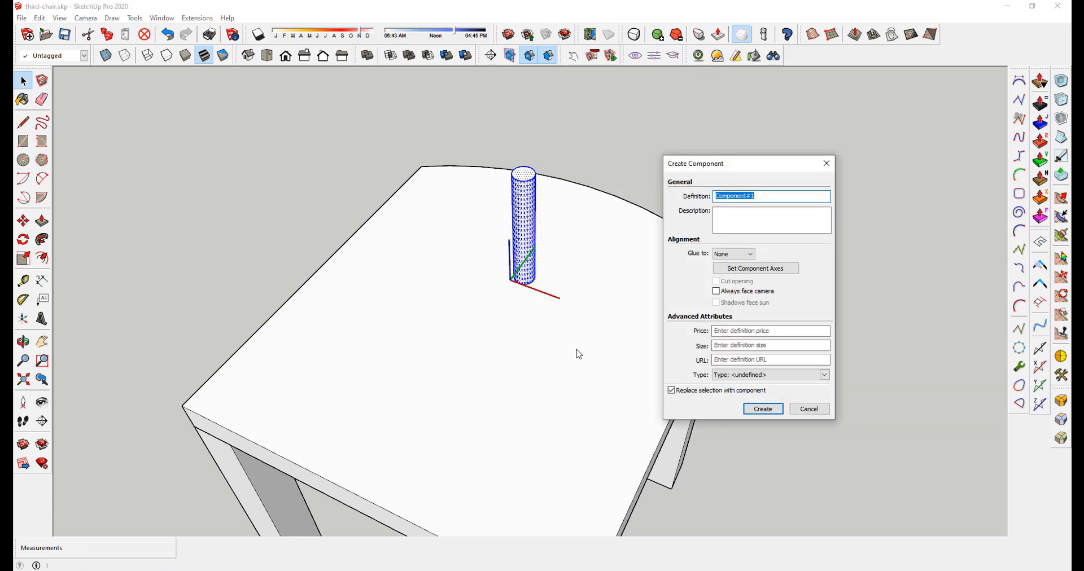
text(spindle)
click(763, 411)
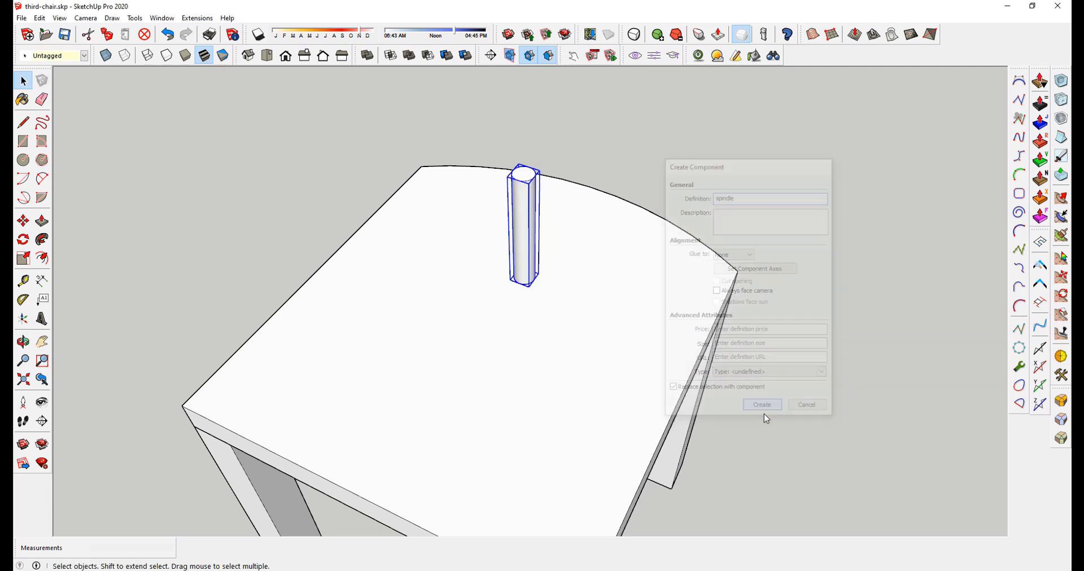
Step: Move the spindle component about 9 7/16 inches across the seat to a curved-end corner
middle_drag(505, 337, 516, 384)
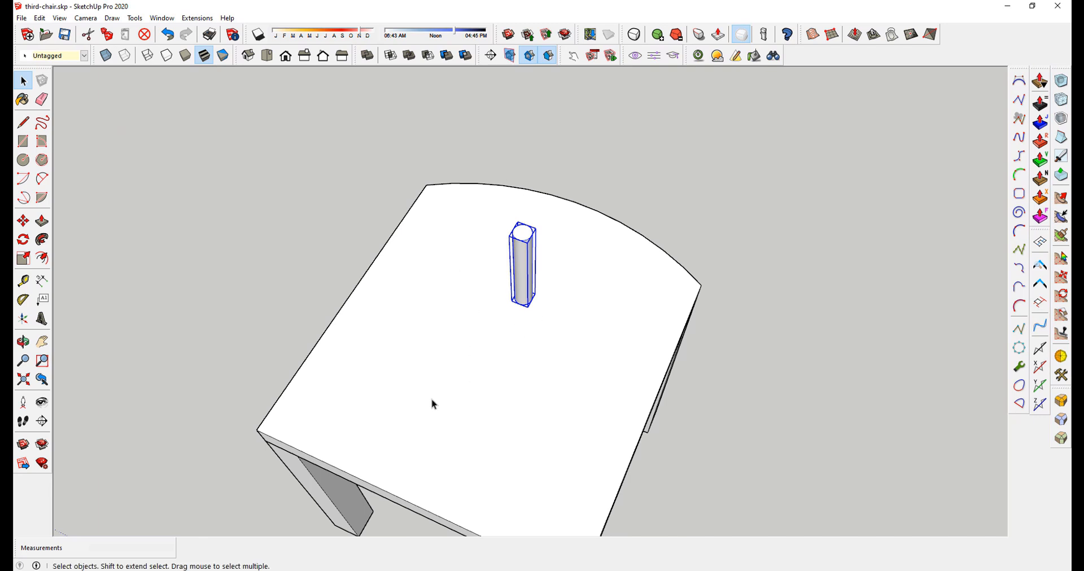
key(m)
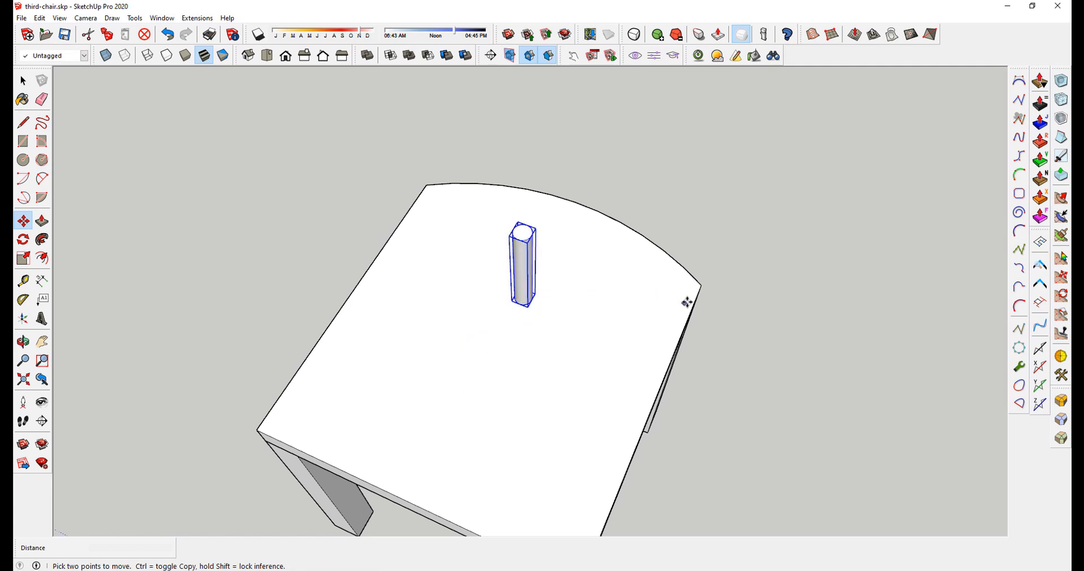
middle_drag(373, 457, 476, 387)
middle_drag(539, 367, 570, 244)
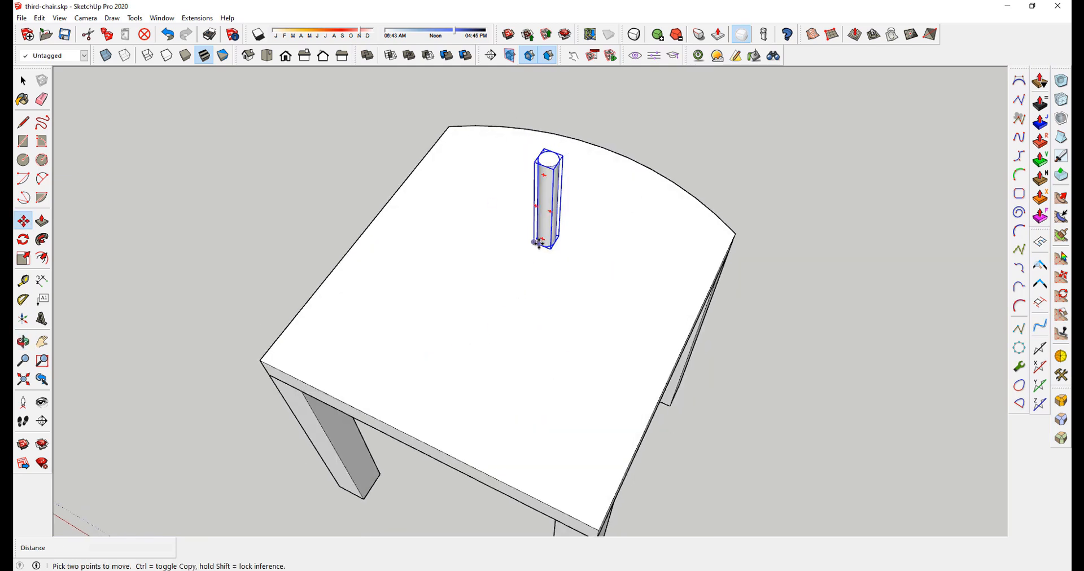
click(326, 346)
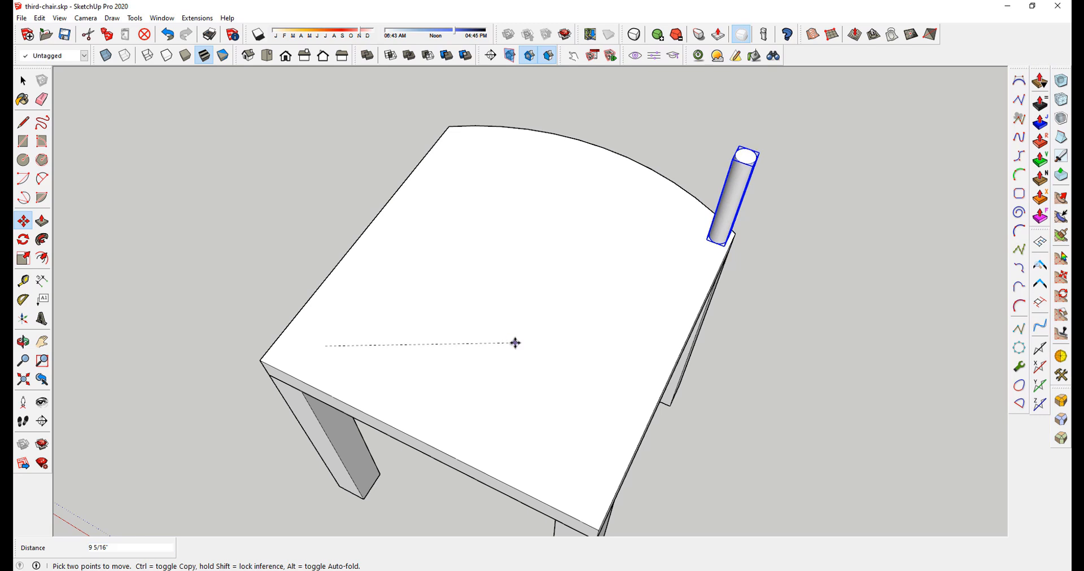
middle_drag(515, 342, 387, 286)
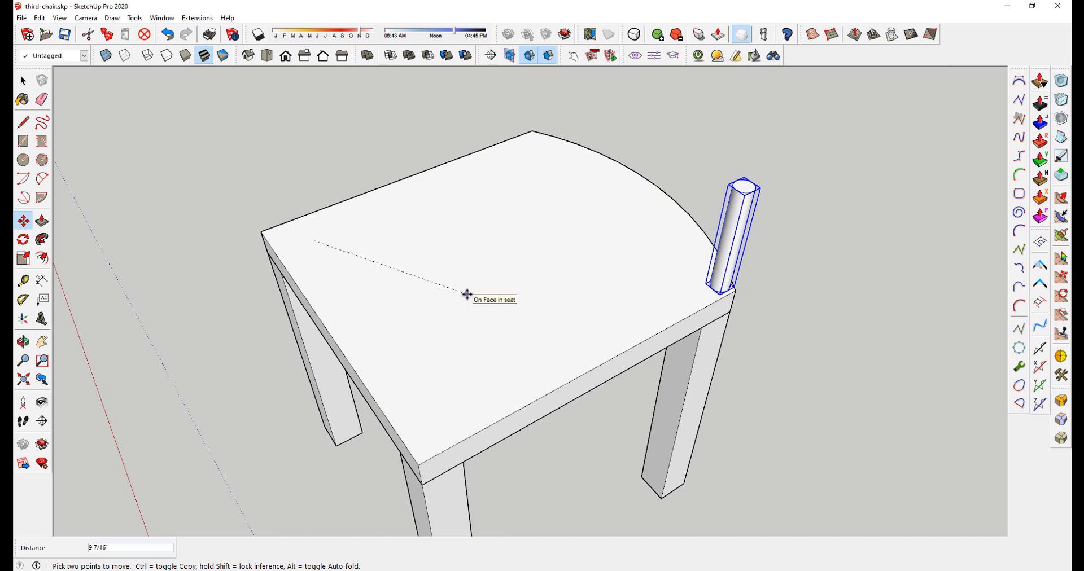
click(467, 294)
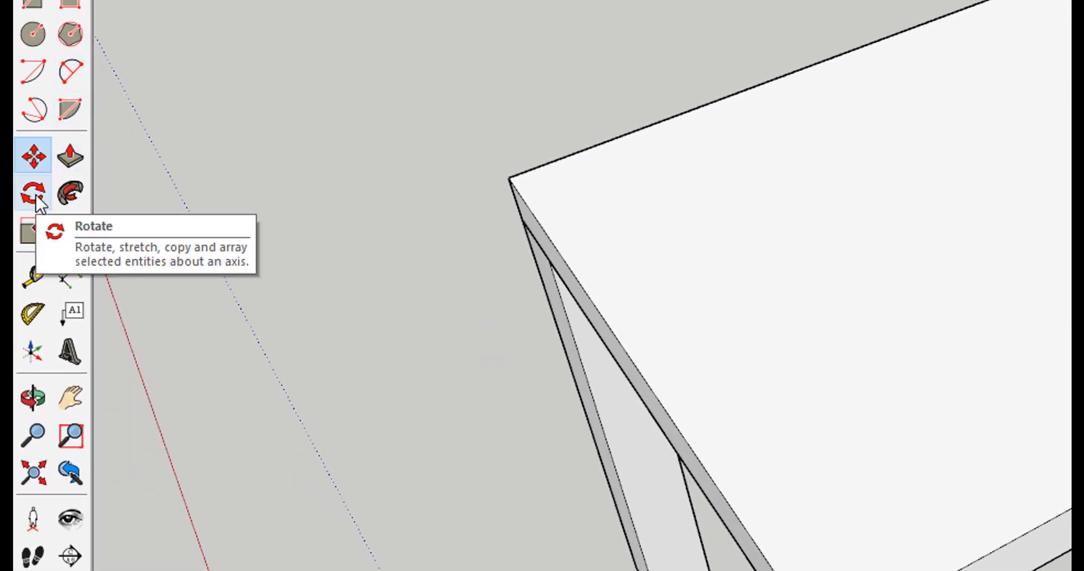
Step: Rotate-copy the spindle about 50.9 degrees around the front edge's midpoint to the opposite corner, and array it along the curve with 5/
key(q)
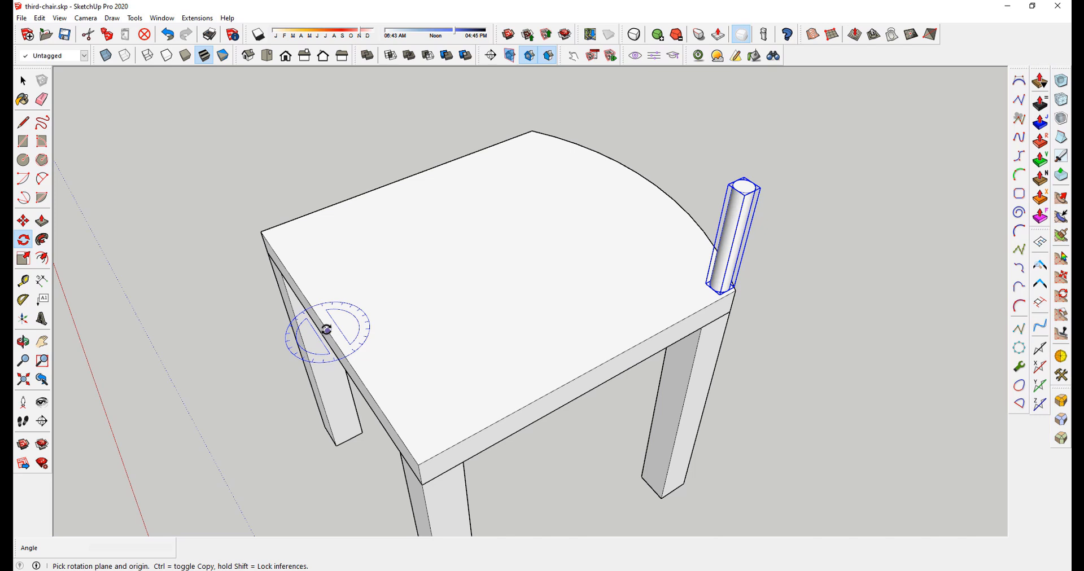
click(327, 331)
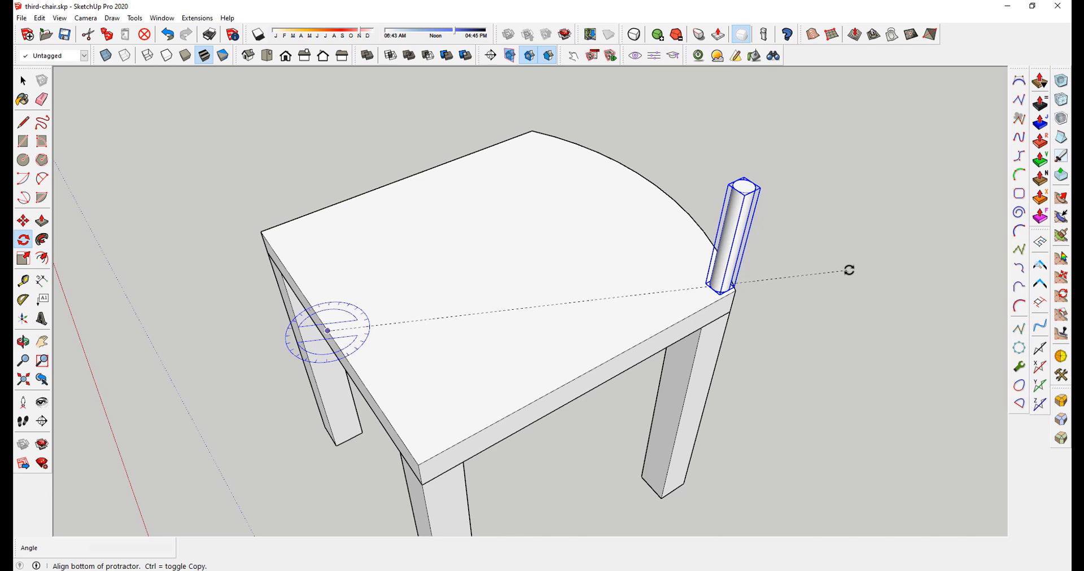
click(850, 270)
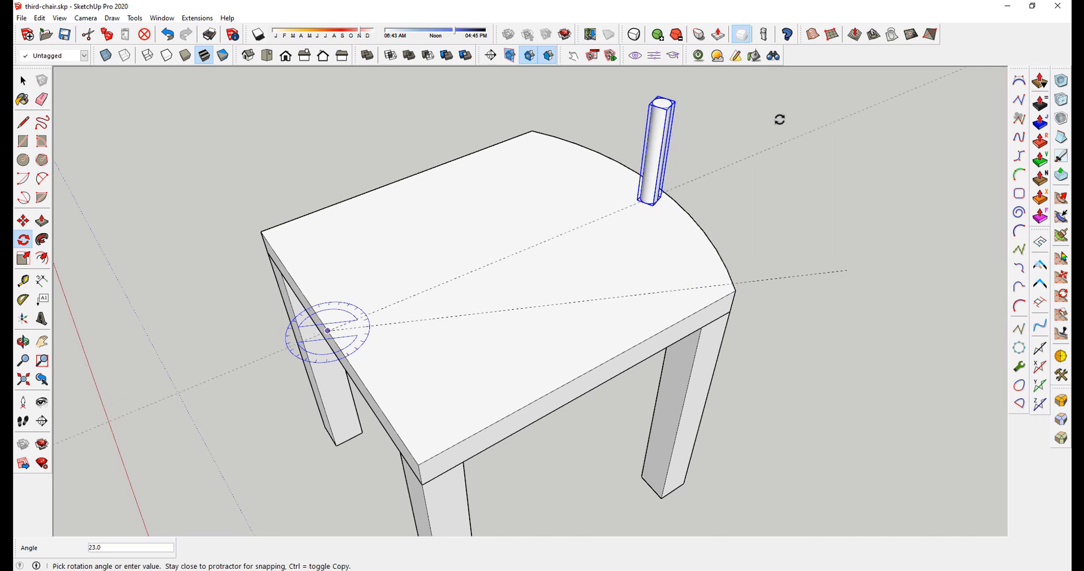
key(ctrl)
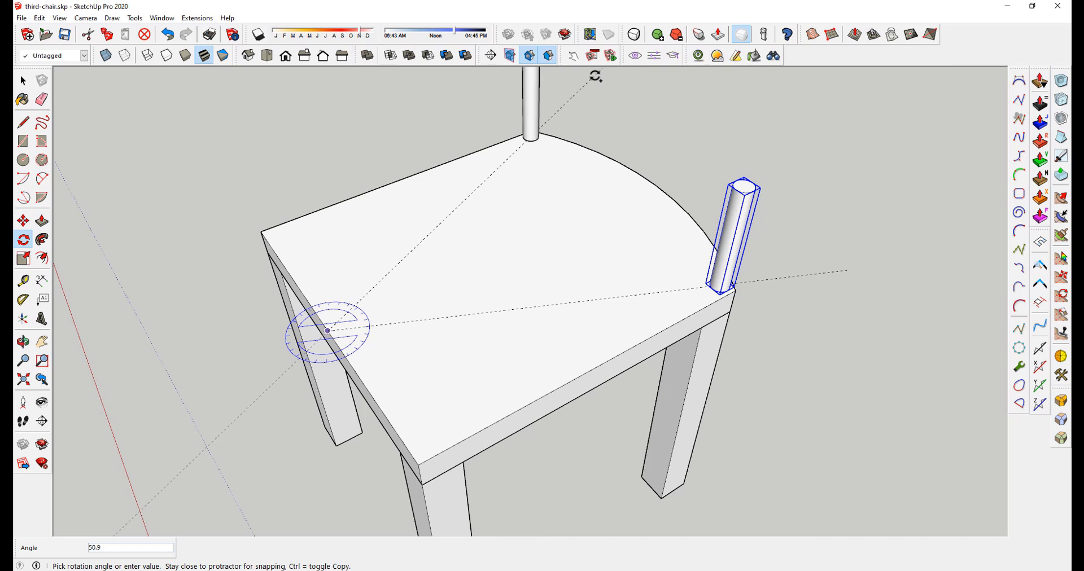
click(595, 77)
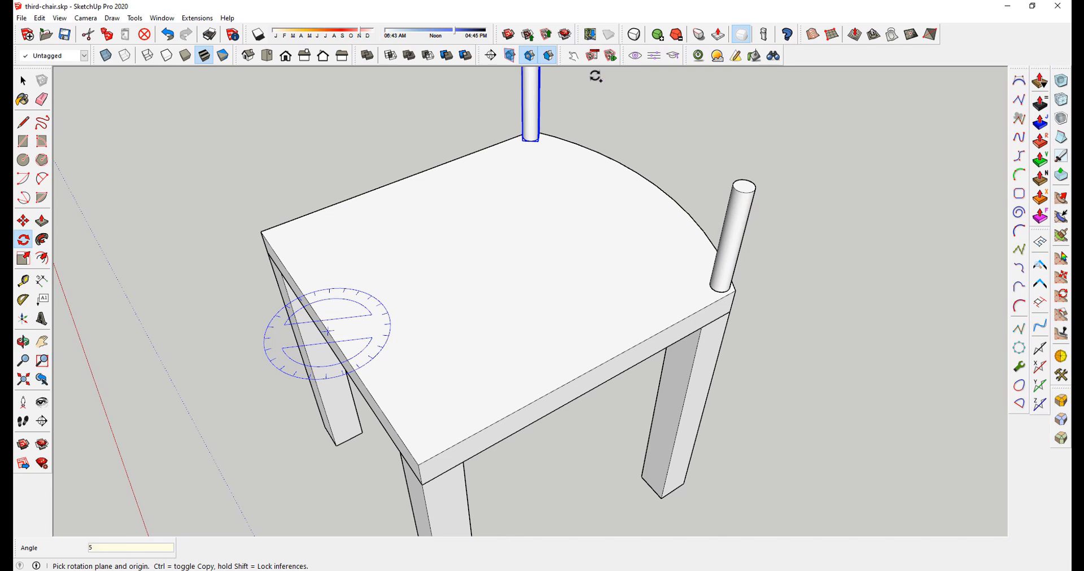
text(5/)
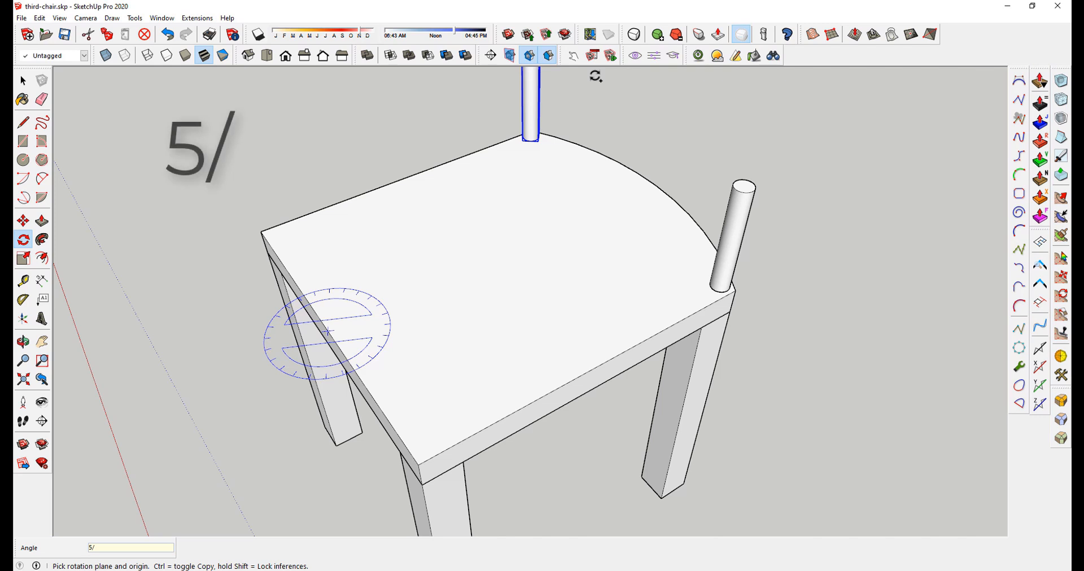
key(Return)
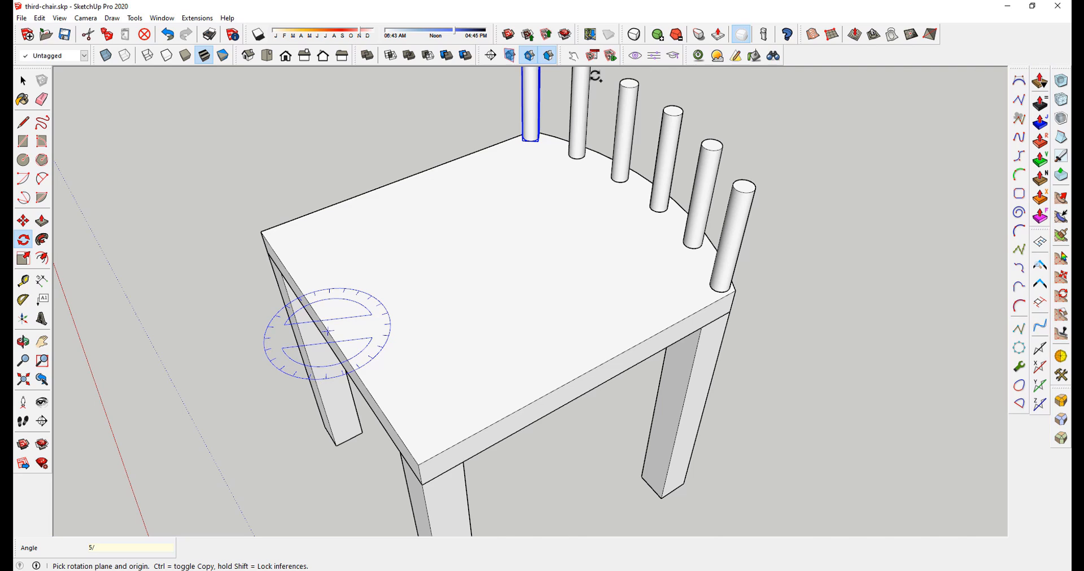
Step: Open one spindle component, Push/Pull its top face up to make all the spindles much taller, and close the component
scroll(532, 310, down, 5)
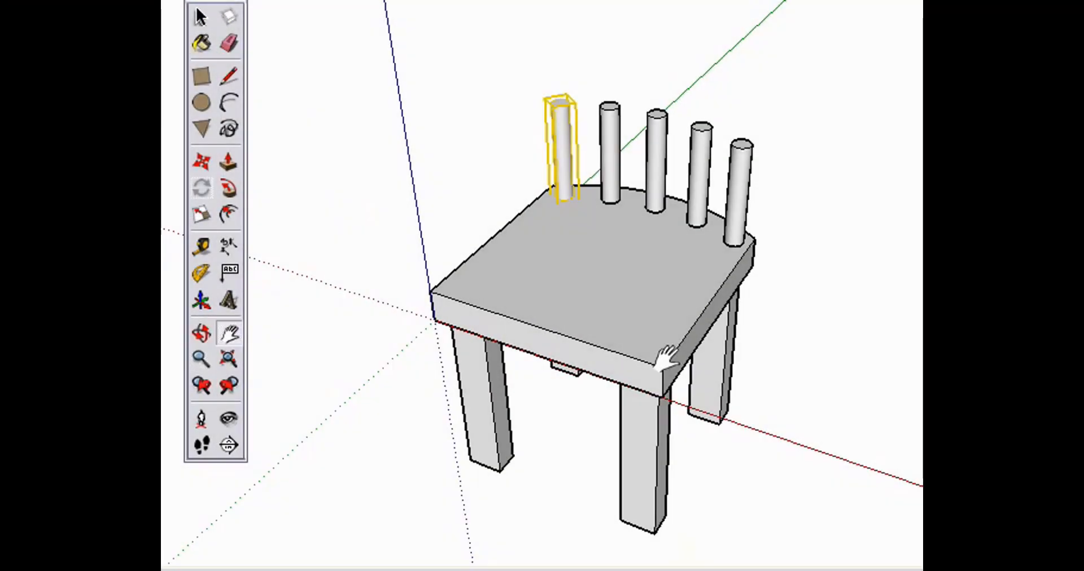
middle_drag(666, 359, 579, 354)
key(space)
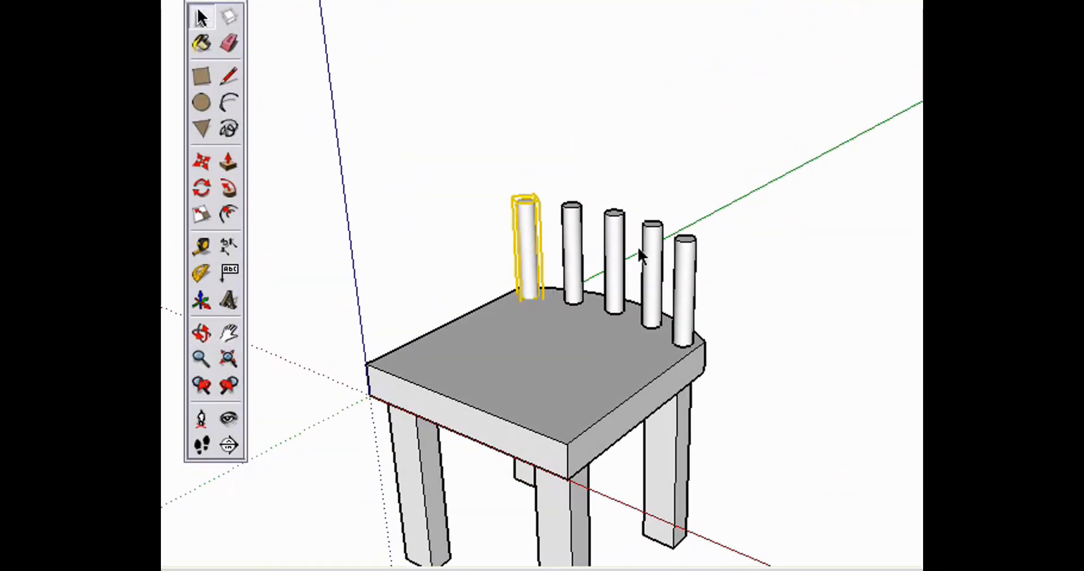
click(638, 247)
double_click(647, 251)
key(p)
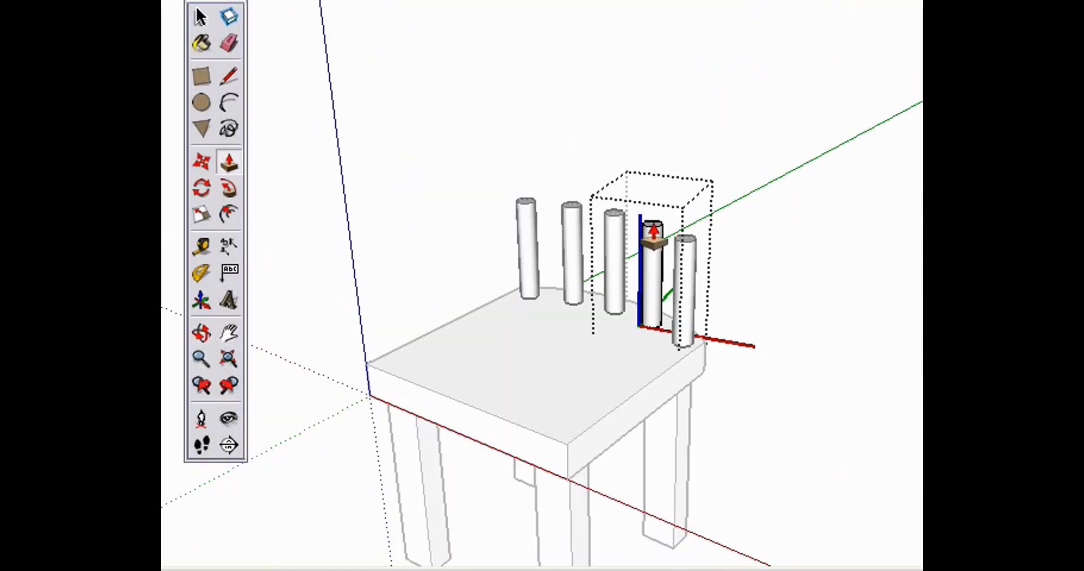
click(653, 225)
click(658, 29)
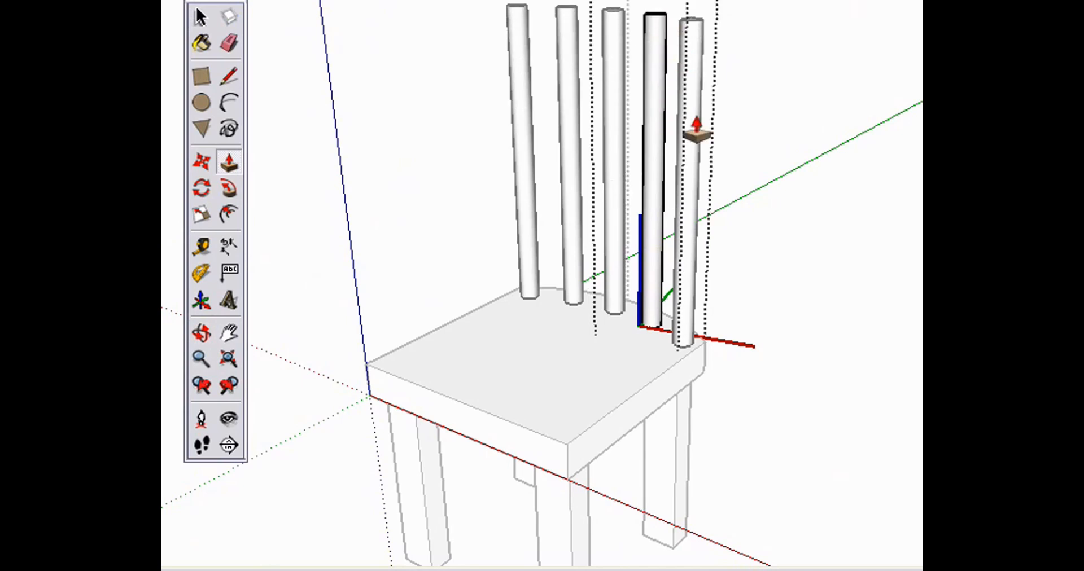
middle_drag(695, 126, 593, 460)
key(space)
click(664, 305)
Step: Open the seat component and offset its curved back edge inward to just in front of the spindles
click(567, 292)
scroll(547, 278, up, 3)
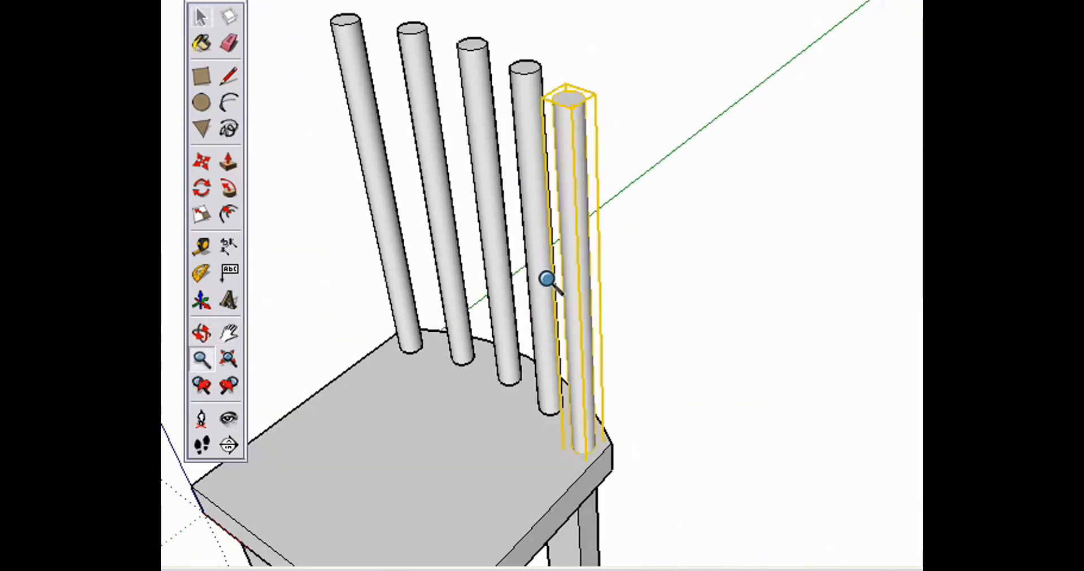
middle_drag(547, 278, 600, 242)
key(space)
click(600, 284)
double_click(598, 285)
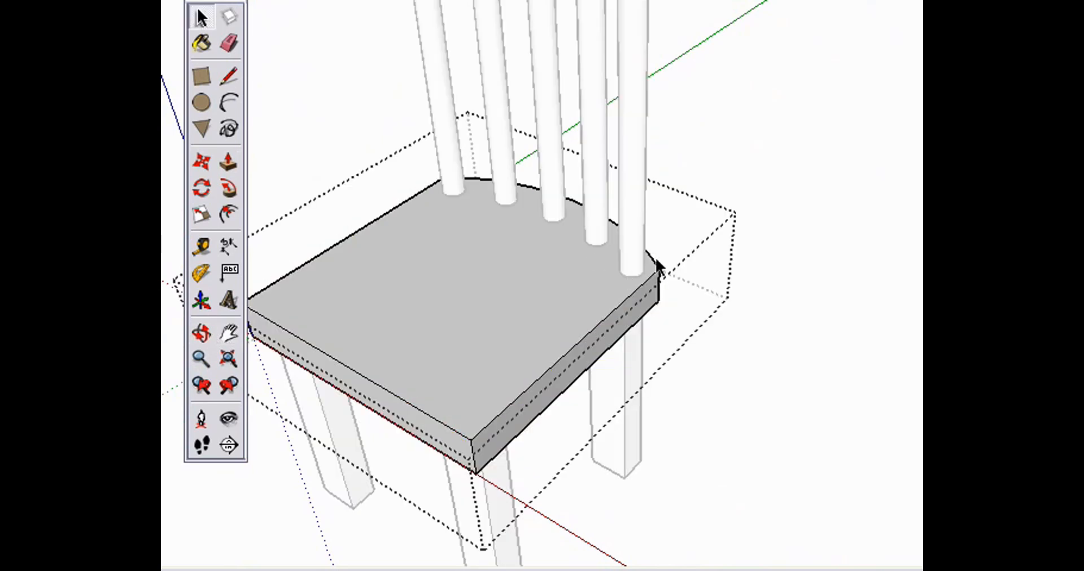
click(228, 214)
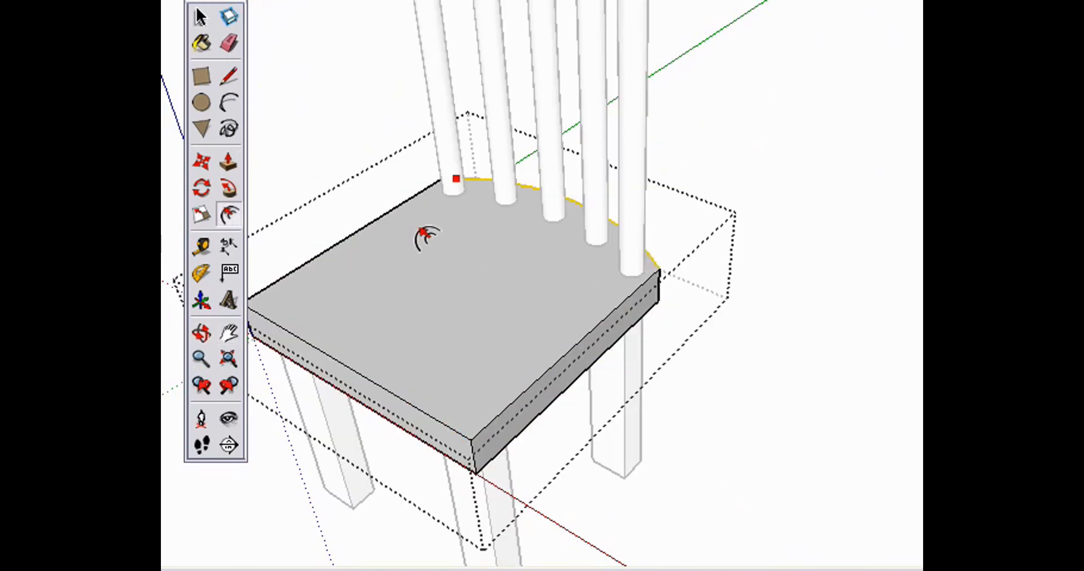
click(628, 236)
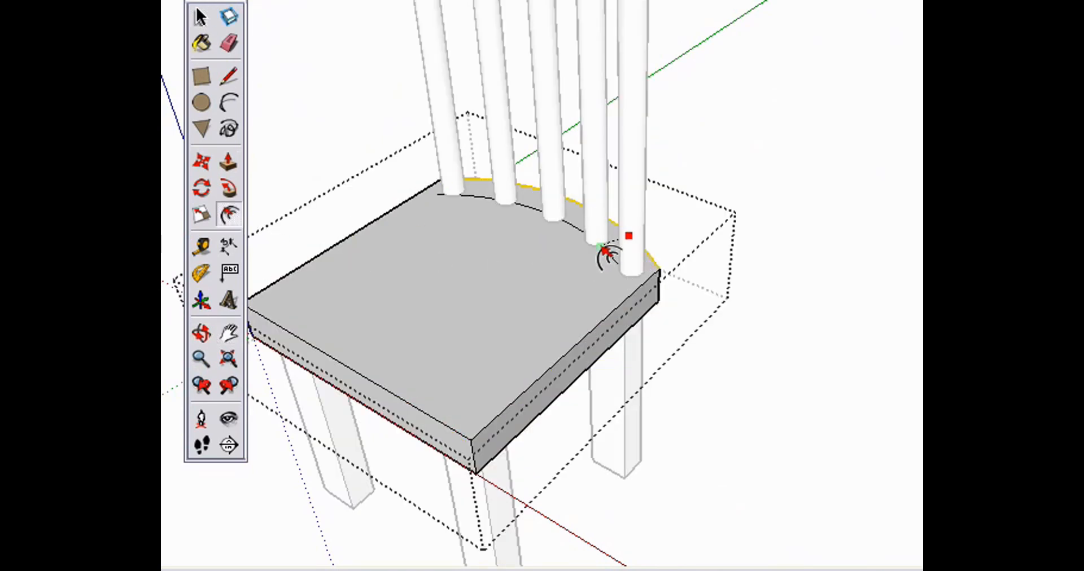
click(588, 273)
Step: Draw lines joining both ends of the offset arc to the seat's back corners to close the curved strip
scroll(604, 310, up, 4)
key(l)
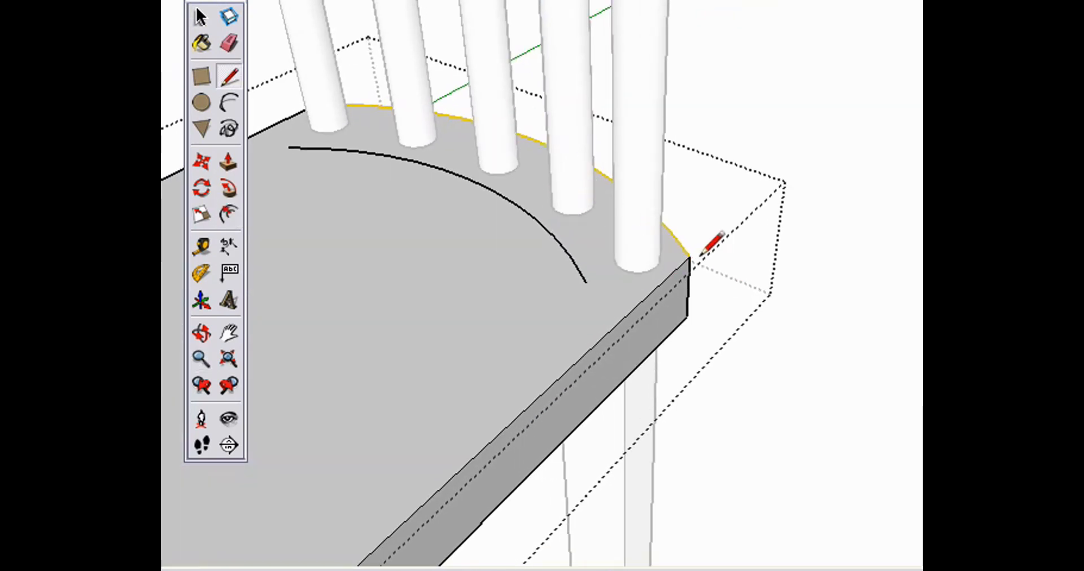
click(585, 282)
mouse_move(585, 281)
middle_down()
mouse_move(547, 269)
mouse_move(813, 312)
mouse_move(694, 327)
middle_up()
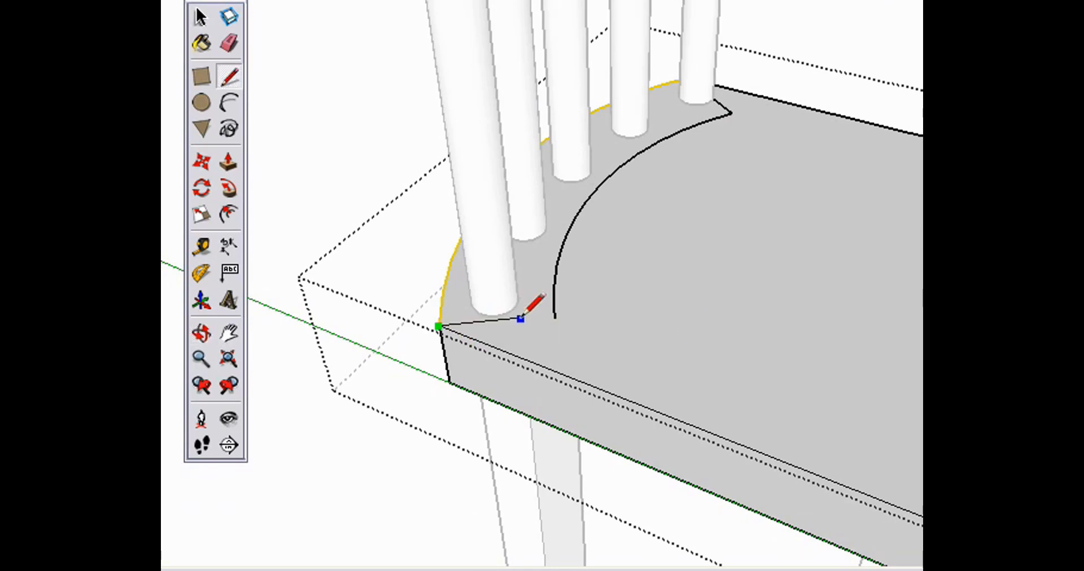
click(554, 314)
mouse_move(556, 271)
middle_down()
mouse_move(624, 318)
mouse_move(551, 360)
middle_up()
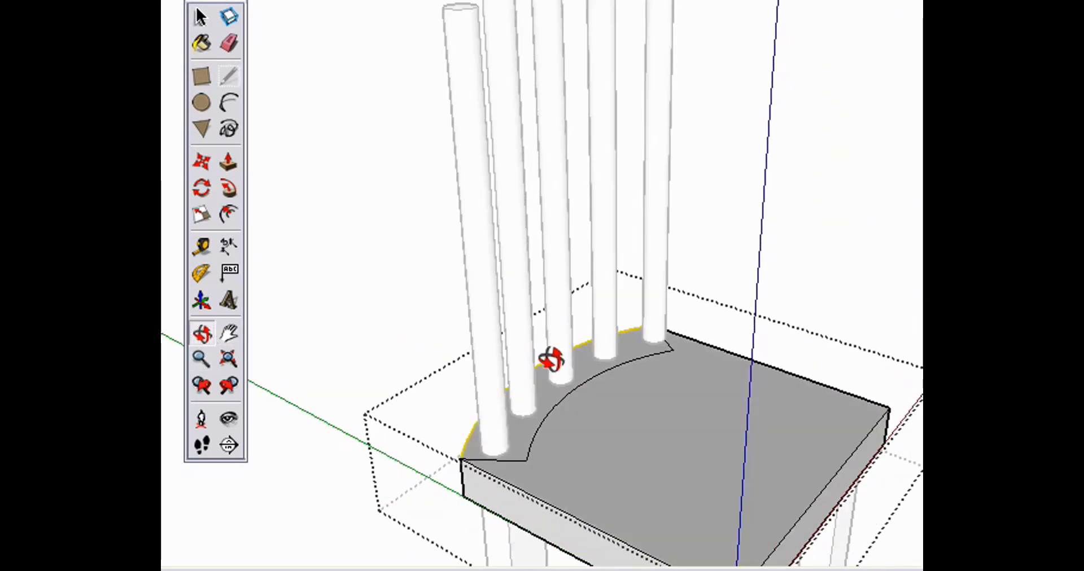
Step: Move a copy of the curved strip face straight up from the seat to the tops of the spindles
scroll(556, 396, down, 5)
key(space)
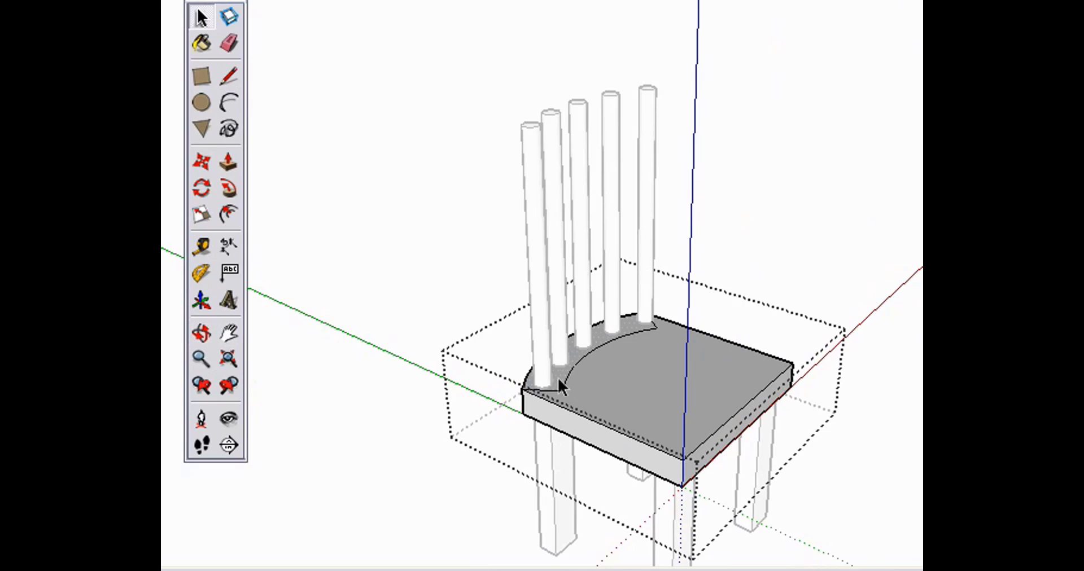
key(m)
click(521, 391)
key(ctrl)
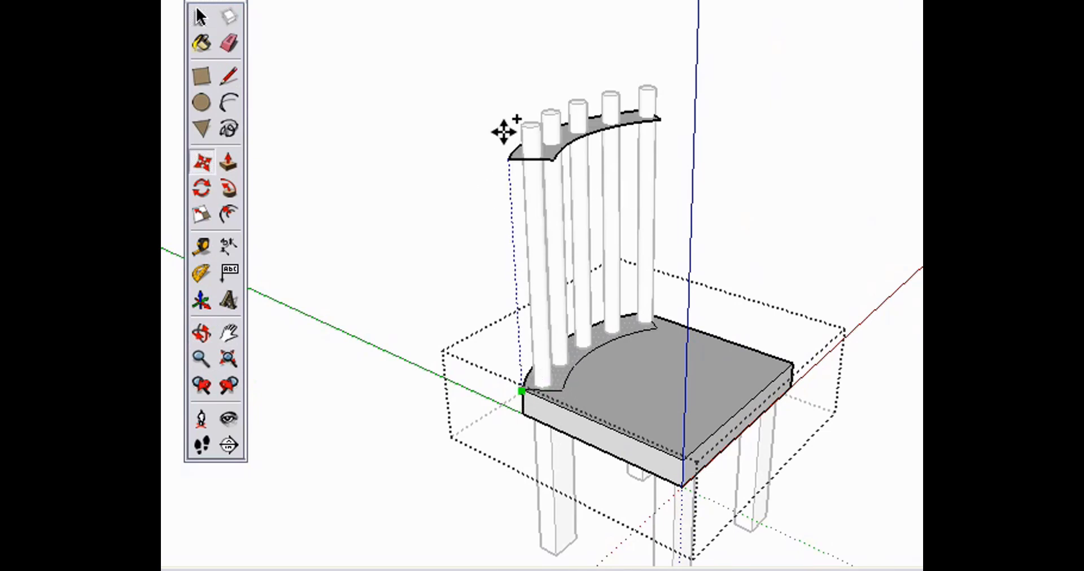
click(508, 121)
Step: Push/Pull the copied curved face into a thick back rail and adjust its underside above the spindle tops
key(p)
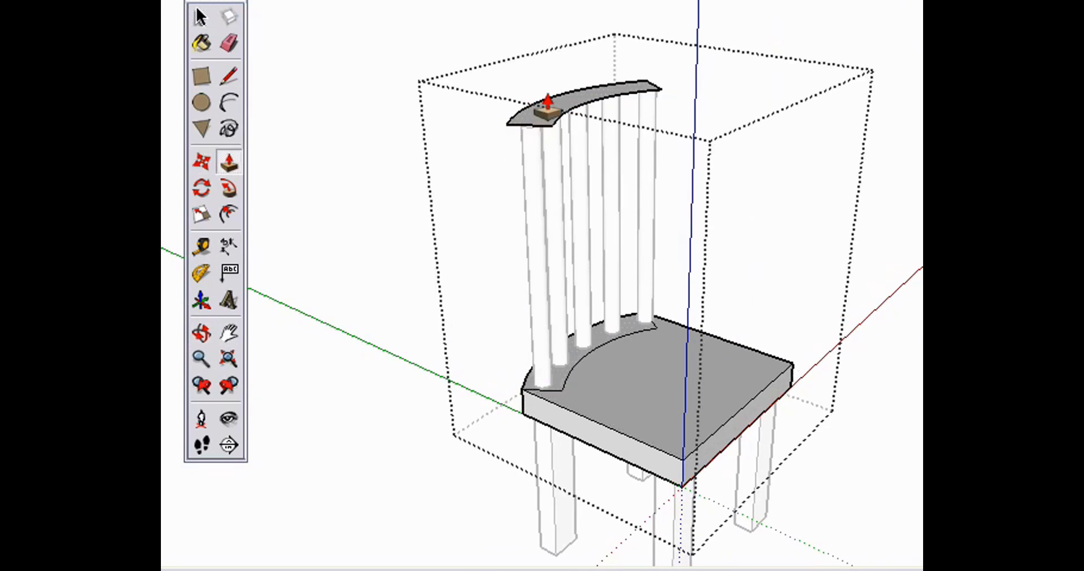
drag(546, 107, 550, 44)
middle_drag(551, 44, 589, 186)
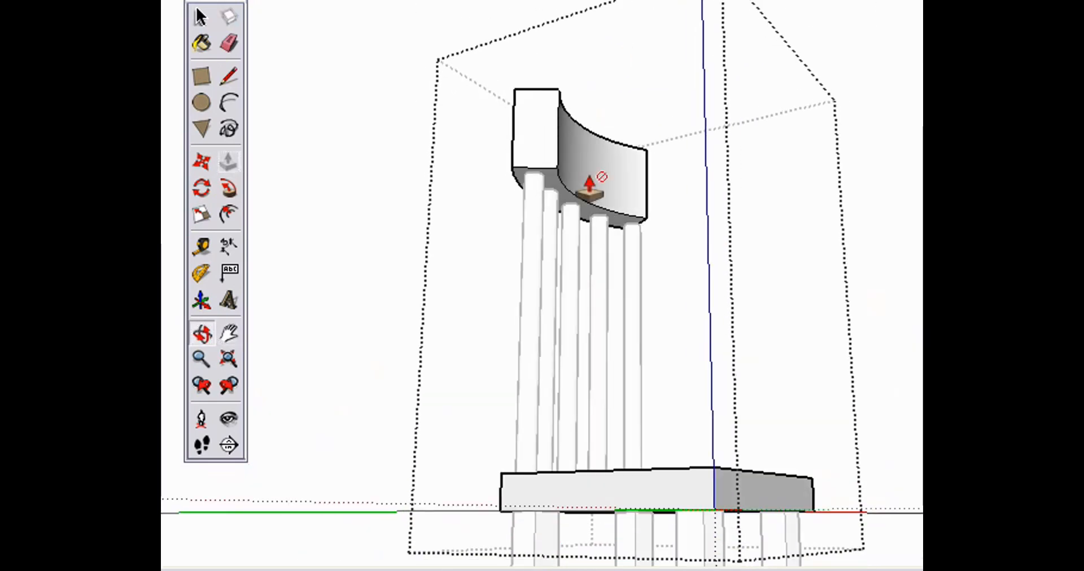
drag(547, 188, 545, 273)
middle_drag(544, 273, 670, 221)
drag(666, 217, 668, 107)
Step: Erase the offset arc and its connecting lines from the top of the seat
mouse_move(668, 107)
middle_down()
mouse_move(629, 205)
mouse_move(649, 436)
mouse_move(649, 404)
middle_up()
key(e)
mouse_move(649, 405)
mouse_down()
mouse_move(646, 375)
mouse_move(547, 337)
mouse_up()
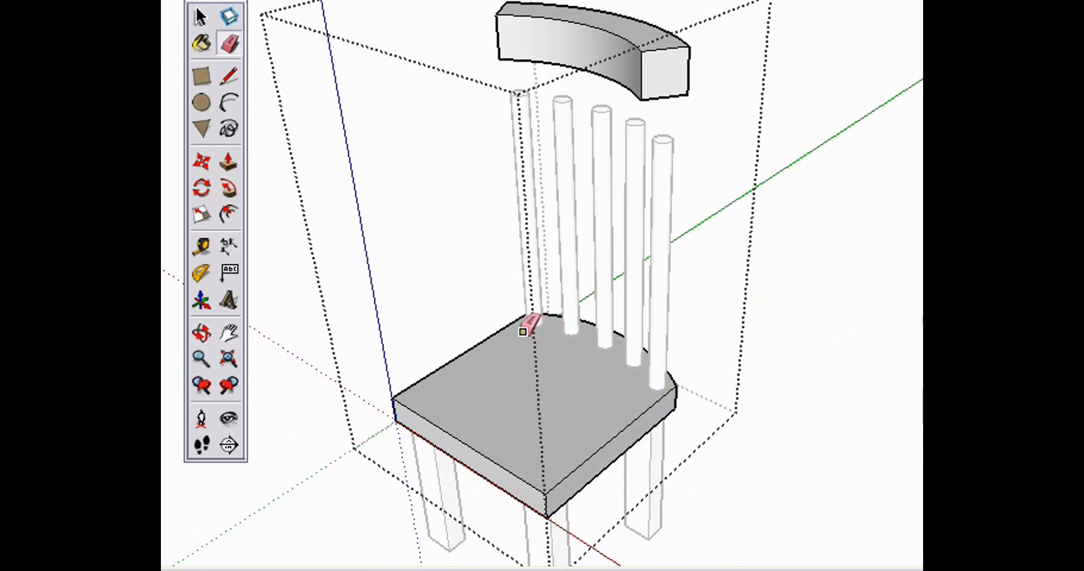
Step: Push/Pull both end faces of the curved back rail outward beyond the outer spindles
mouse_move(573, 186)
middle_down()
mouse_move(564, 194)
mouse_move(597, 261)
mouse_move(714, 247)
middle_up()
key(p)
drag(718, 152, 744, 165)
shift+middle_drag(640, 162, 627, 197)
middle_drag(627, 198, 734, 210)
double_click(544, 167)
Step: Select all connected geometry of the curved back rail and start the Move tool
key(space)
triple_click(620, 152)
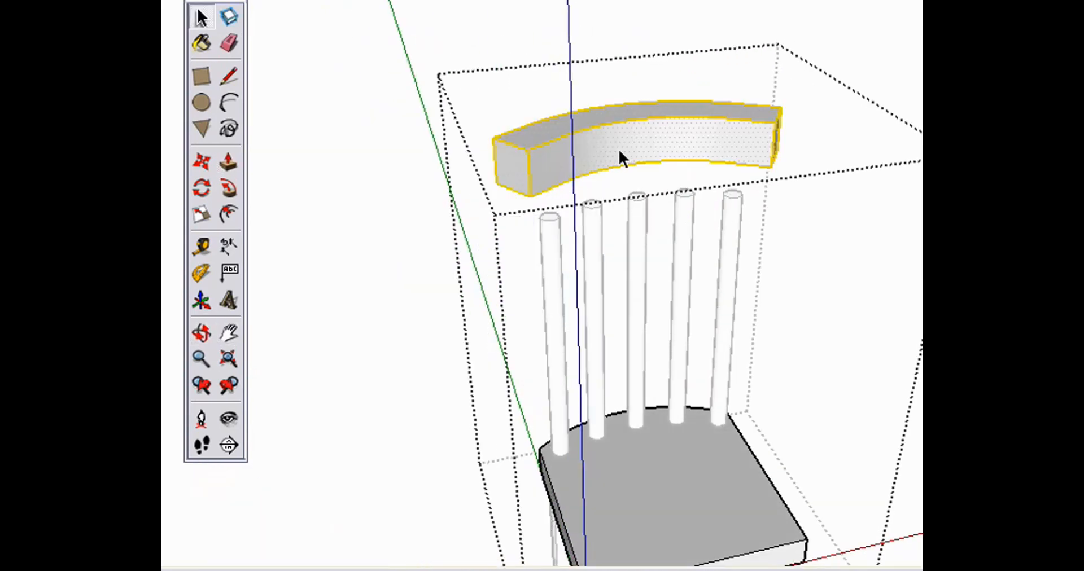
key(m)
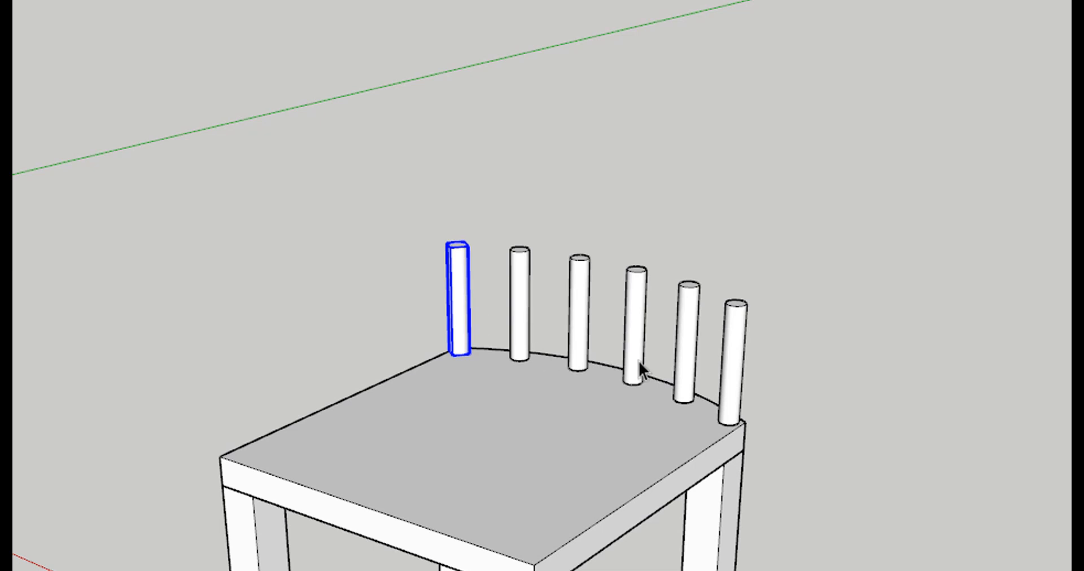
Step: Open the first spindle component, Push/Pull its top face up about 1' 1 5/16", and close the component
double_click(456, 300)
scroll(488, 437, down, 4)
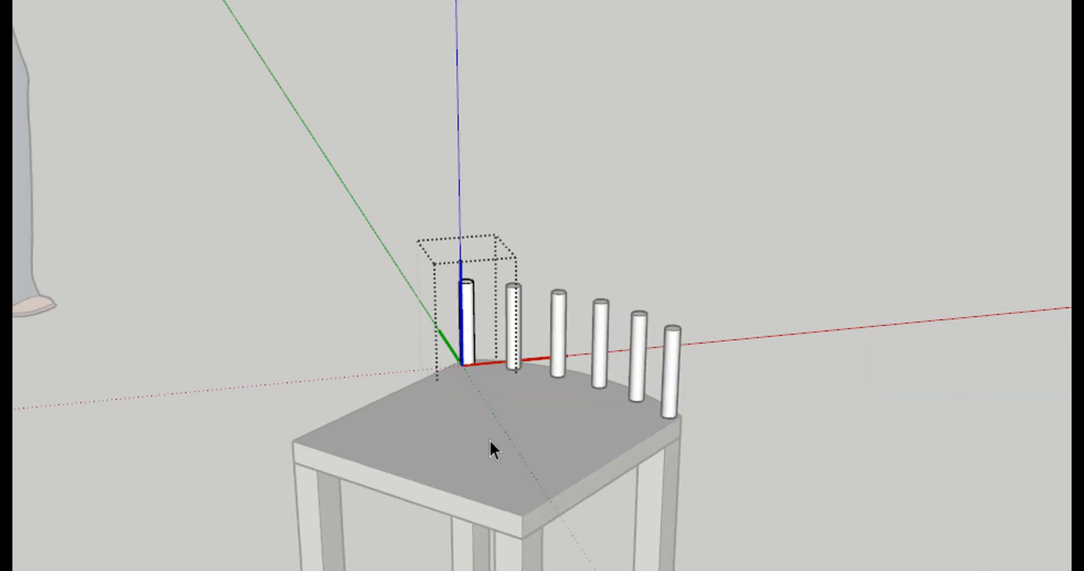
middle_drag(489, 440, 492, 367)
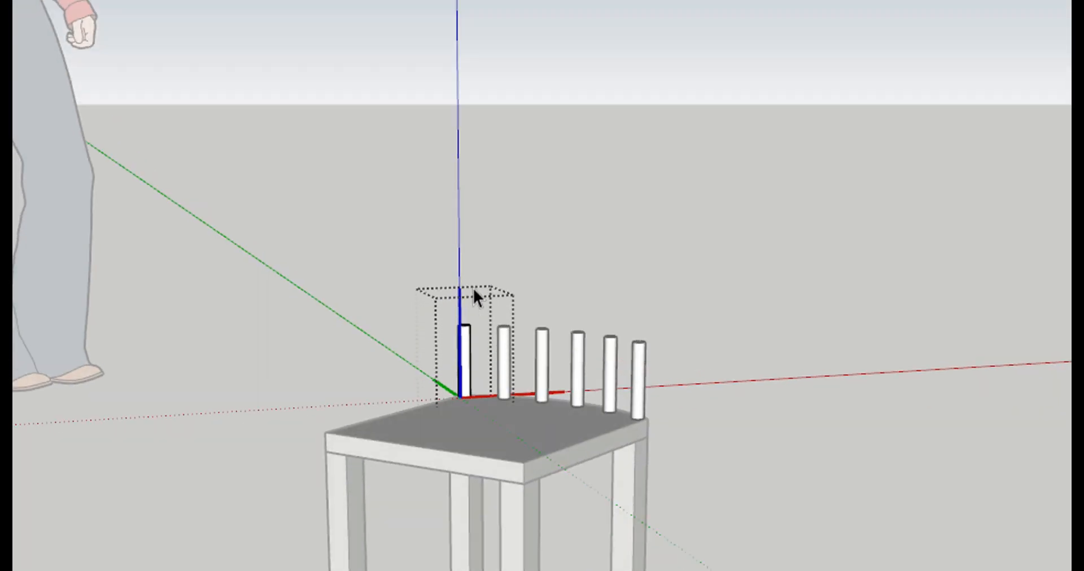
middle_drag(473, 288, 529, 349)
scroll(530, 349, up, 1)
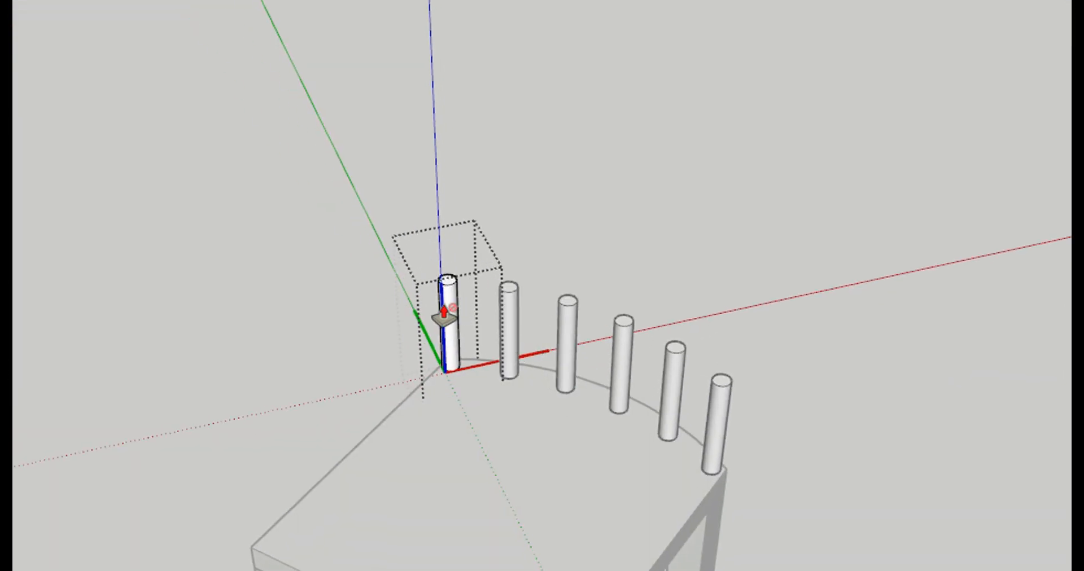
click(446, 283)
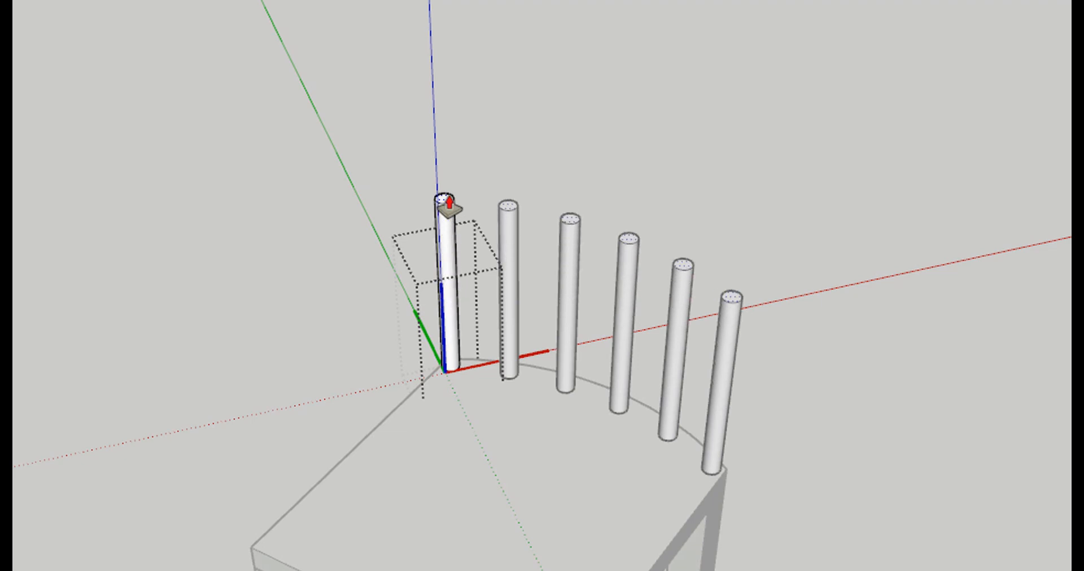
scroll(445, 256, down, 2)
middle_drag(445, 283, 544, 46)
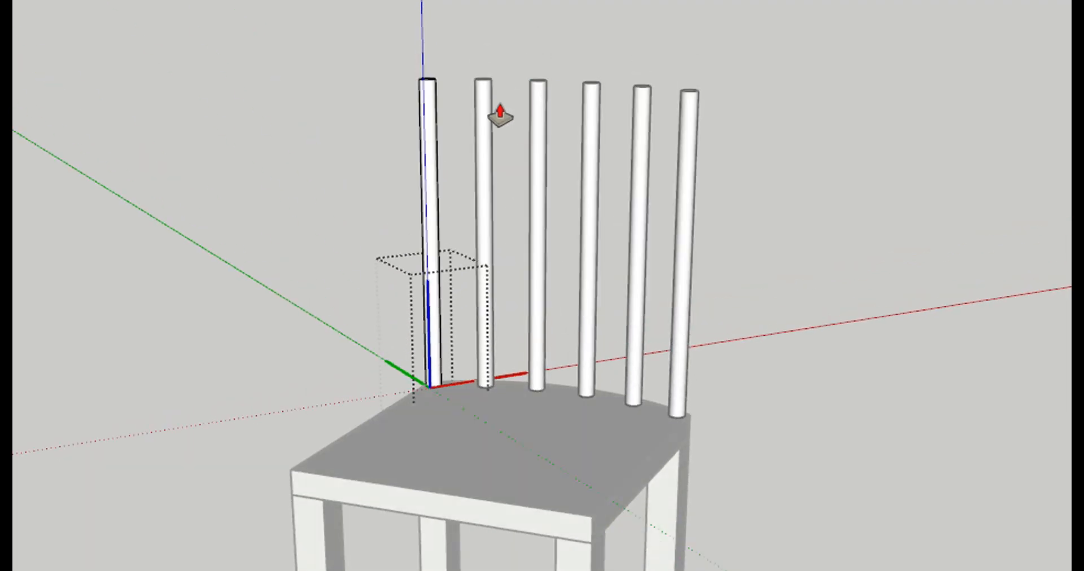
scroll(479, 337, down, 4)
middle_drag(479, 344, 494, 332)
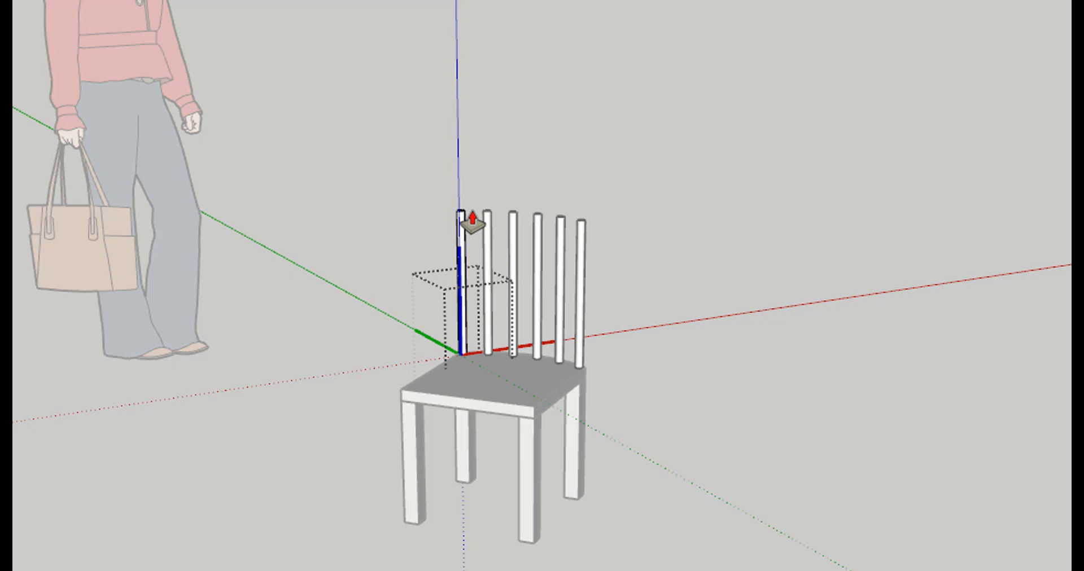
click(472, 223)
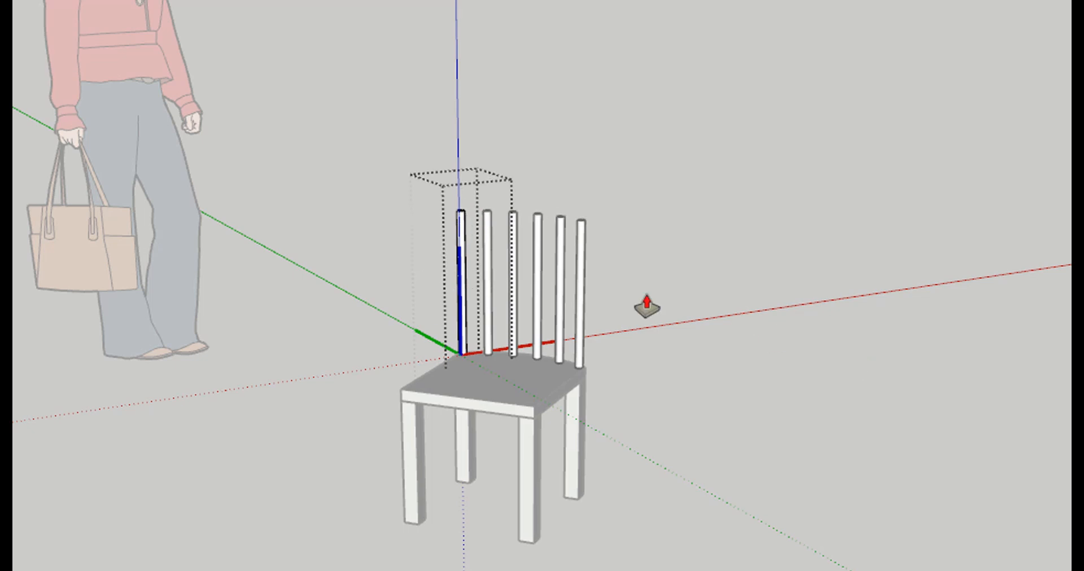
middle_drag(646, 308, 423, 390)
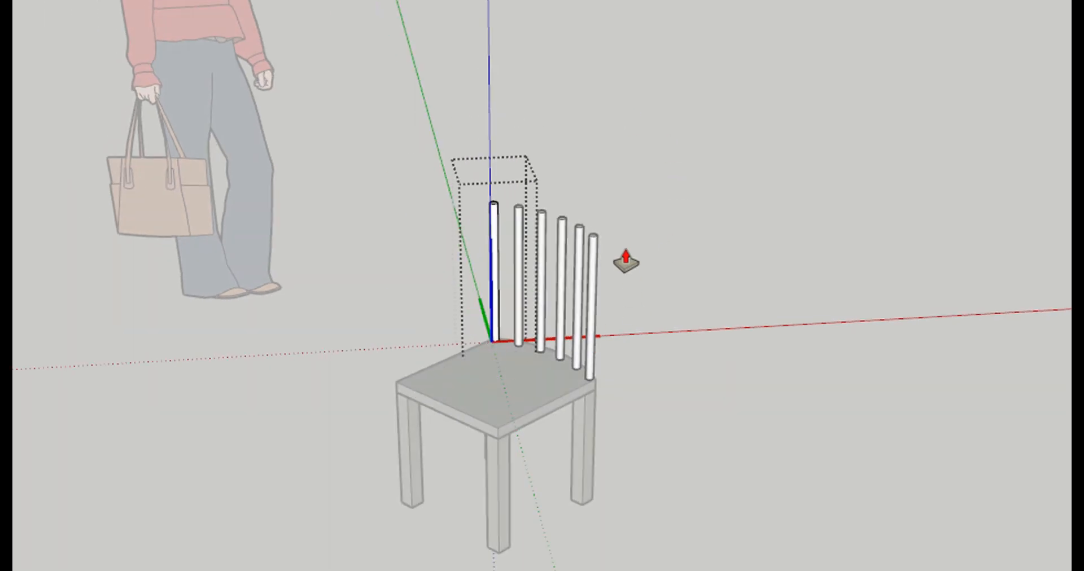
scroll(567, 218, up, 6)
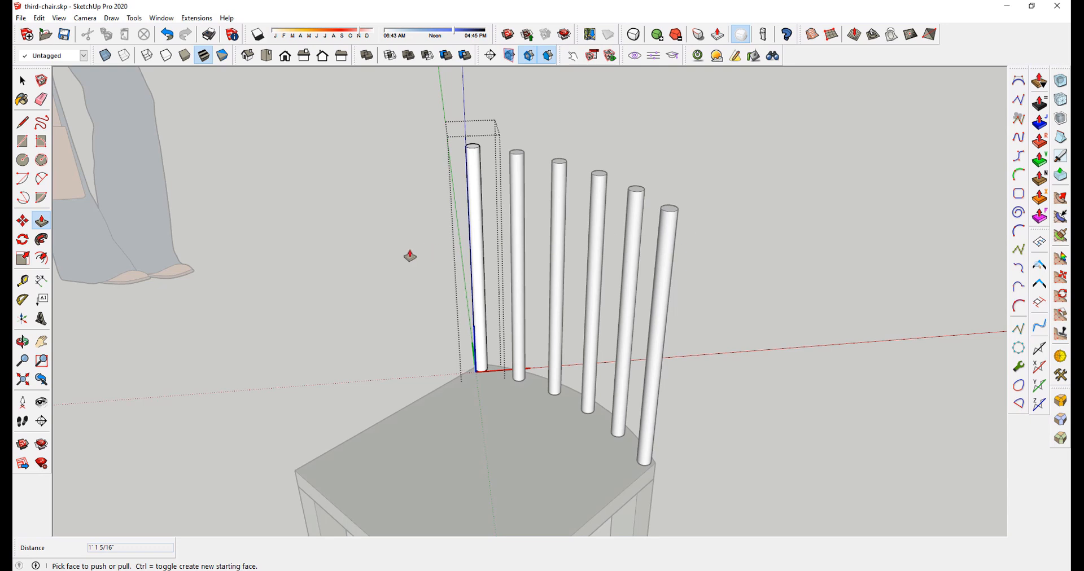
key(space)
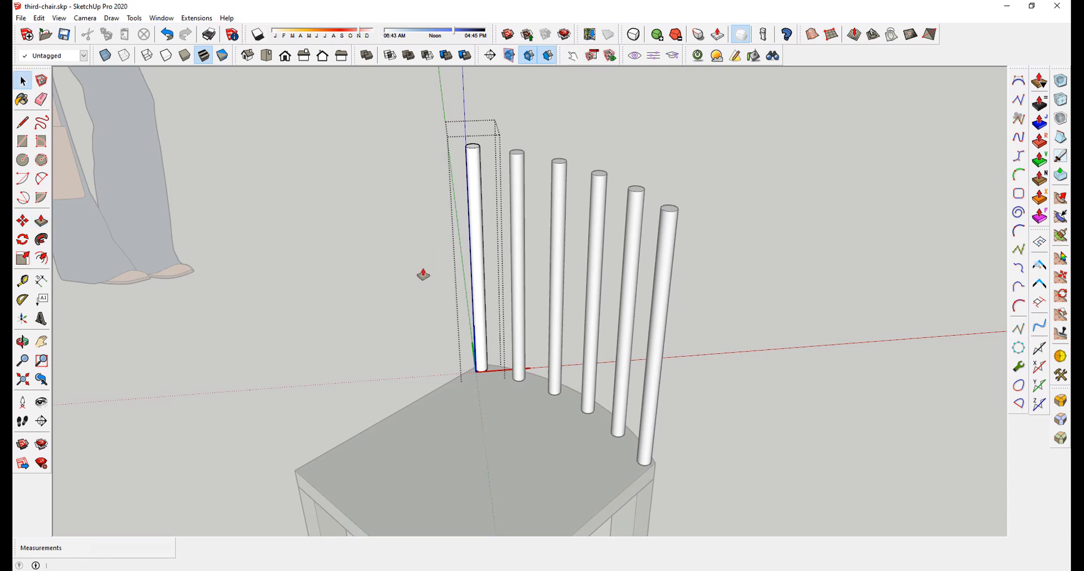
click(428, 219)
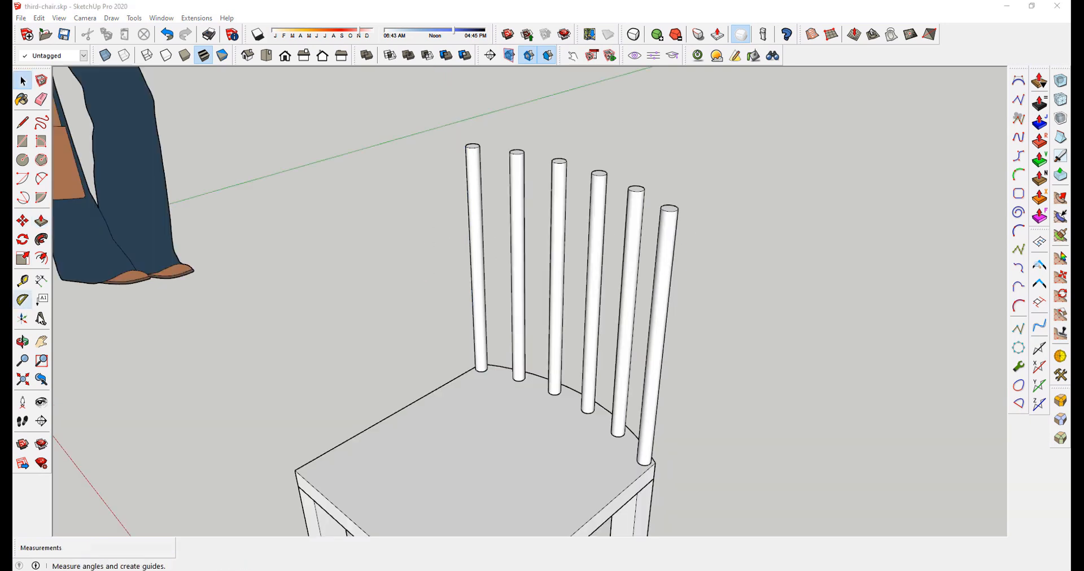
Step: Inside the seat component, offset the curved back edge about 2 inches inward past the spindles
scroll(282, 276, down, 3)
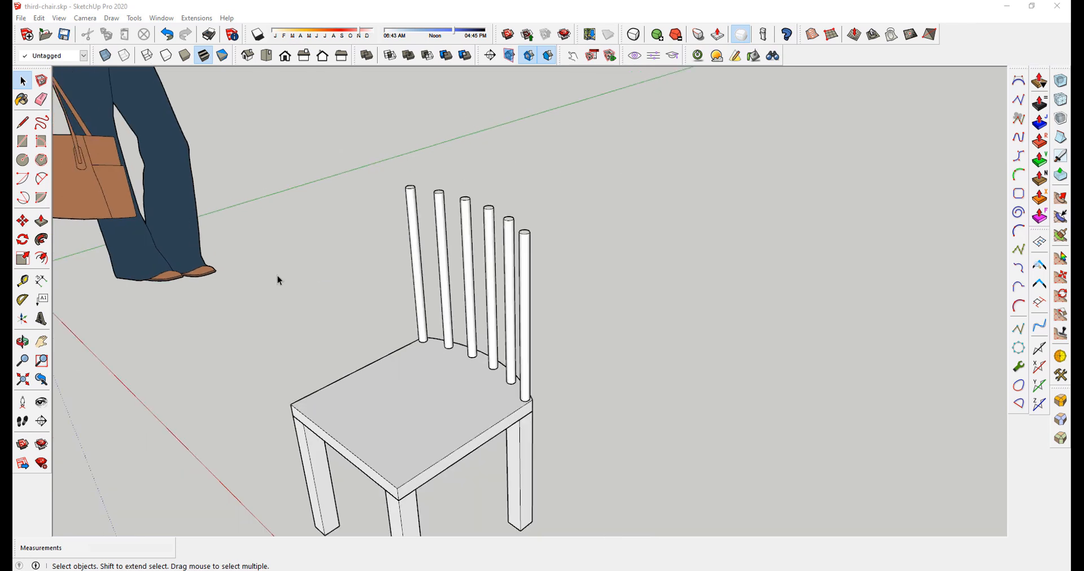
middle_drag(277, 276, 392, 469)
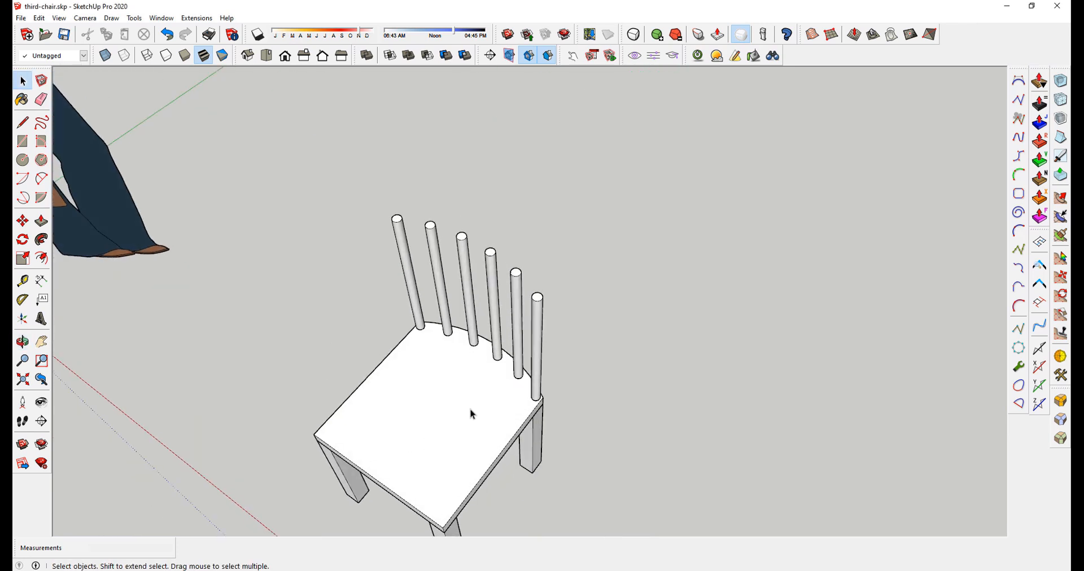
scroll(456, 422, down, 2)
middle_drag(455, 418, 522, 422)
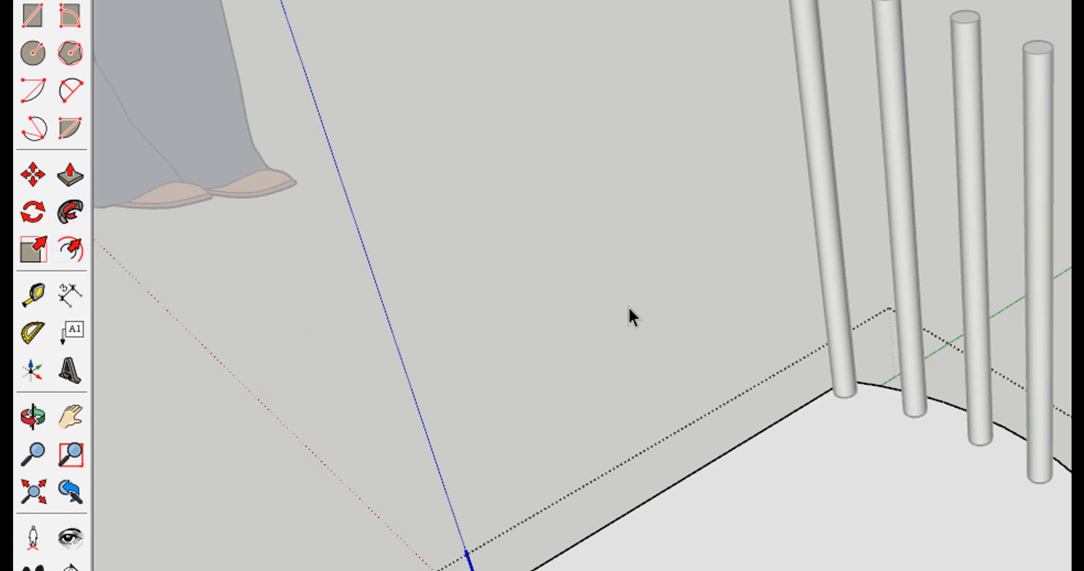
key(f)
scroll(1004, 484, up, 3)
middle_drag(535, 395, 530, 380)
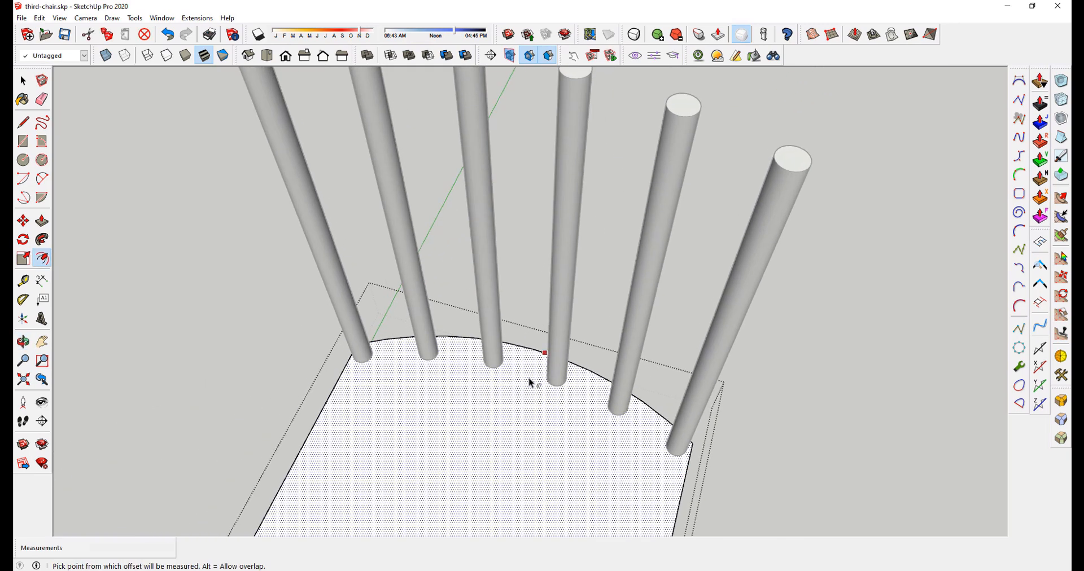
click(527, 348)
click(519, 353)
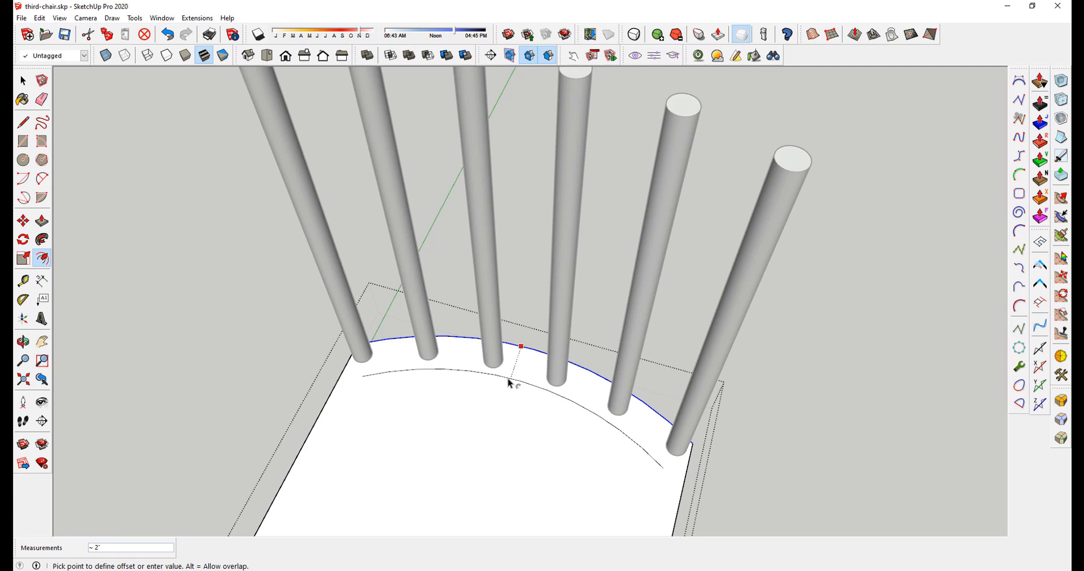
click(508, 379)
middle_drag(508, 379, 553, 441)
scroll(508, 381, up, 3)
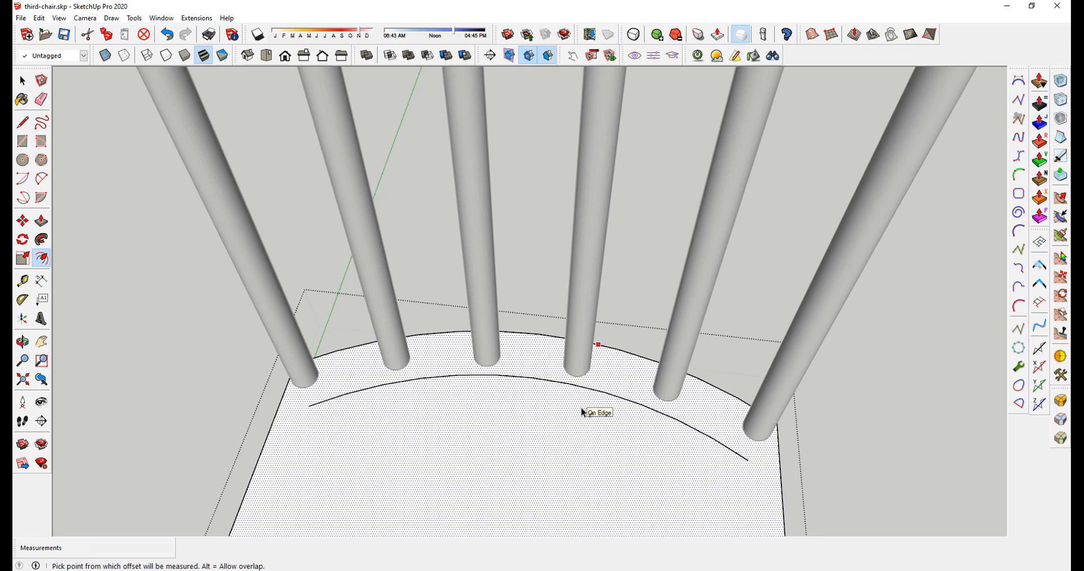
Step: Draw lines from both ends of the offset arc to the seat's back corners, closing off the curved strip beneath the spindles
key(l)
mouse_move(766, 471)
middle_down()
mouse_move(670, 448)
mouse_move(584, 321)
middle_up()
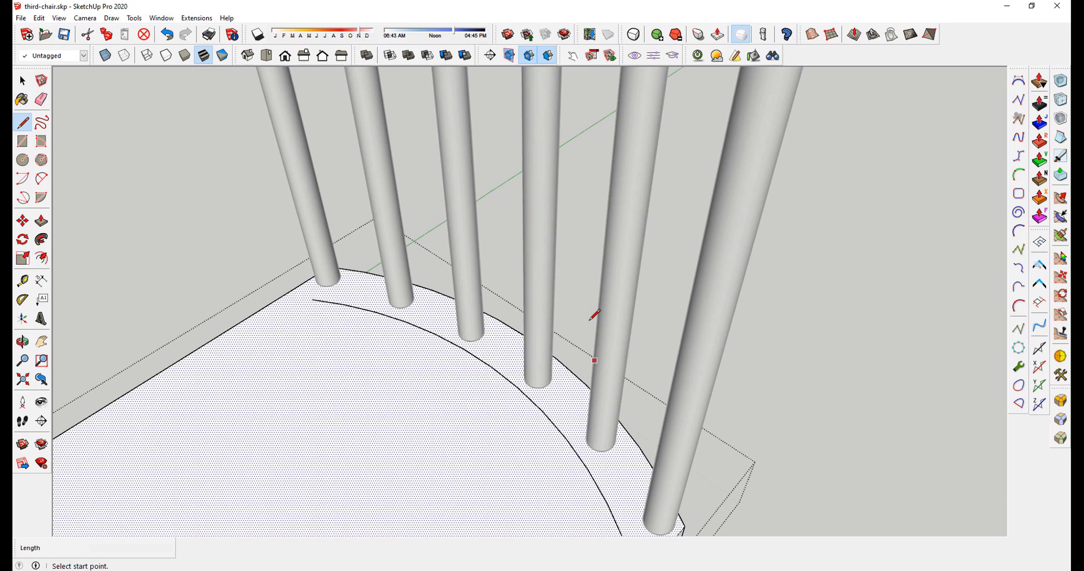
scroll(583, 321, down, 3)
scroll(631, 394, down, 2)
scroll(646, 442, up, 5)
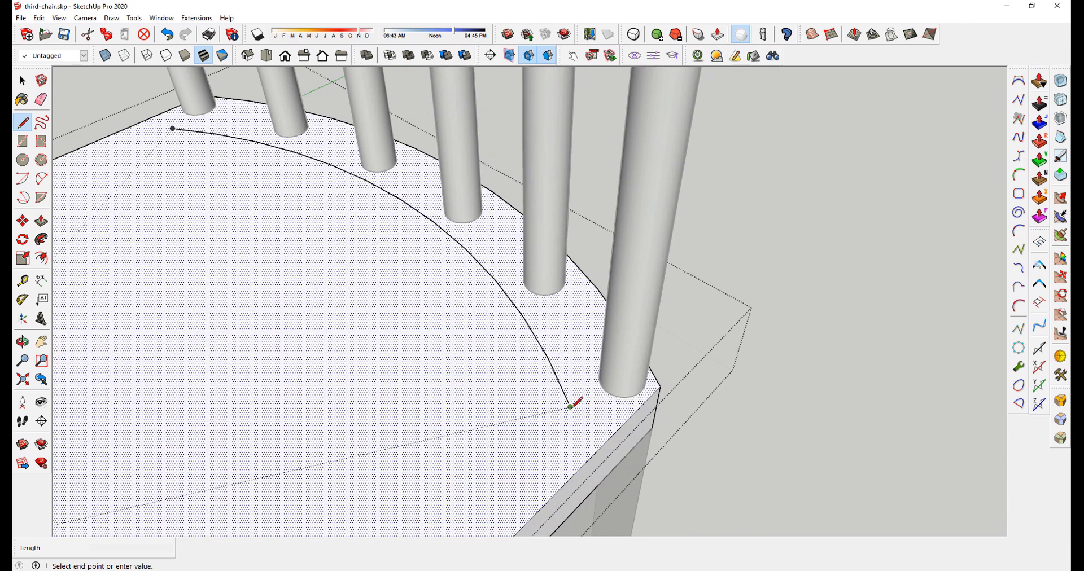
click(660, 386)
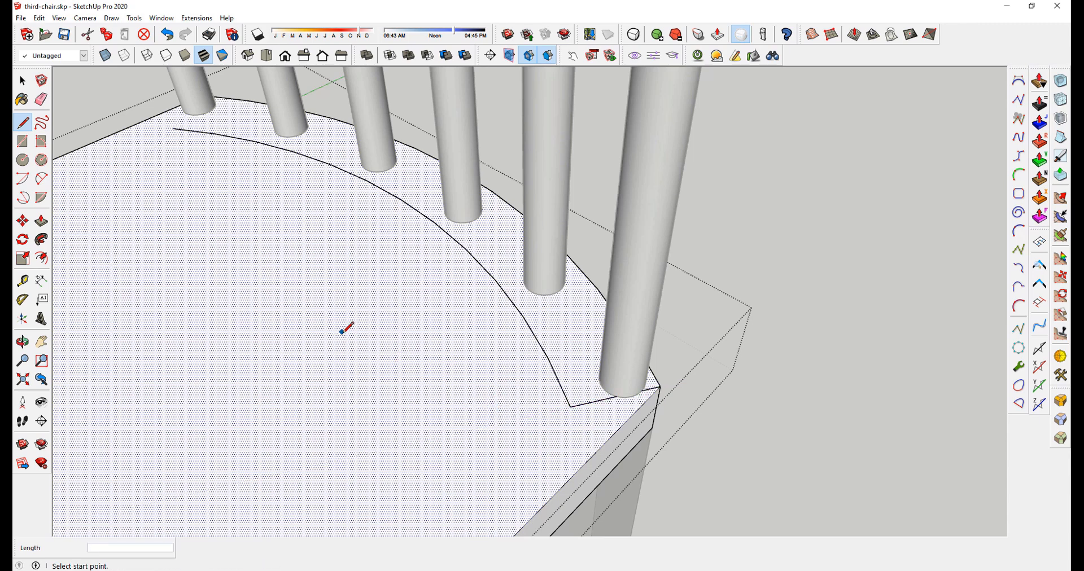
middle_drag(284, 347, 590, 429)
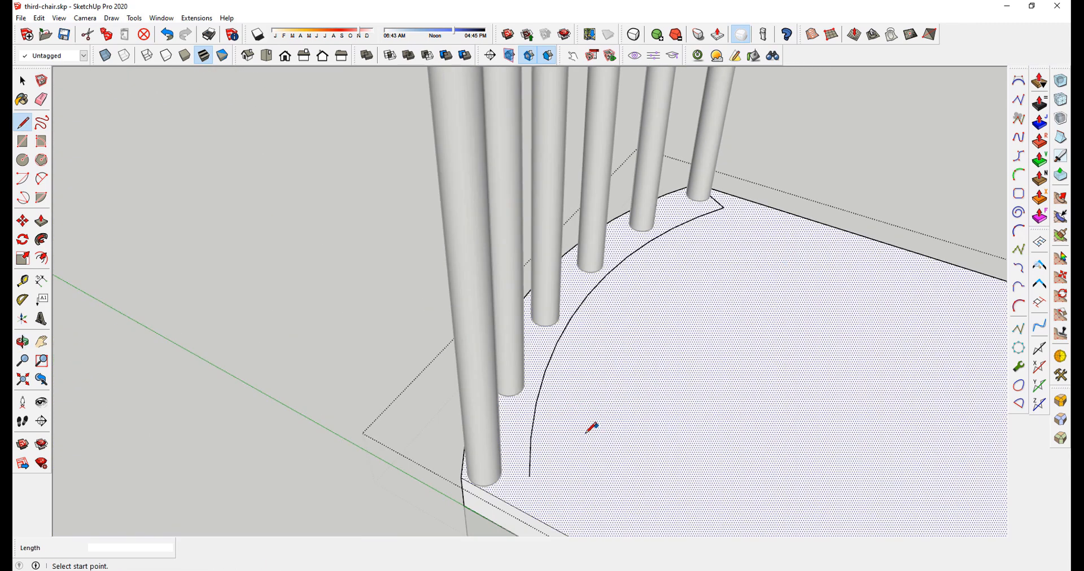
scroll(542, 494, up, 2)
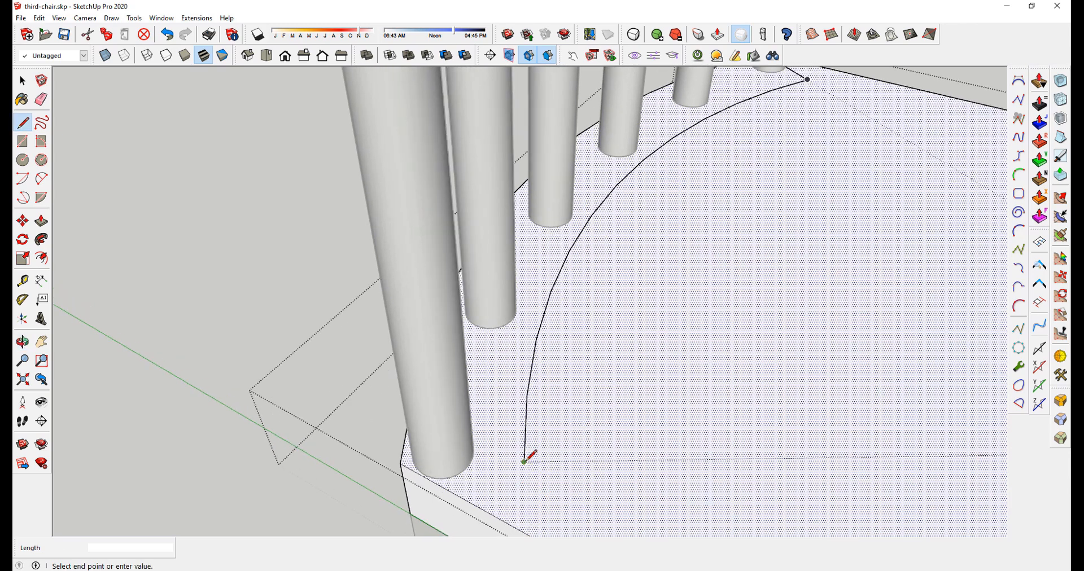
click(400, 463)
middle_drag(405, 457, 347, 551)
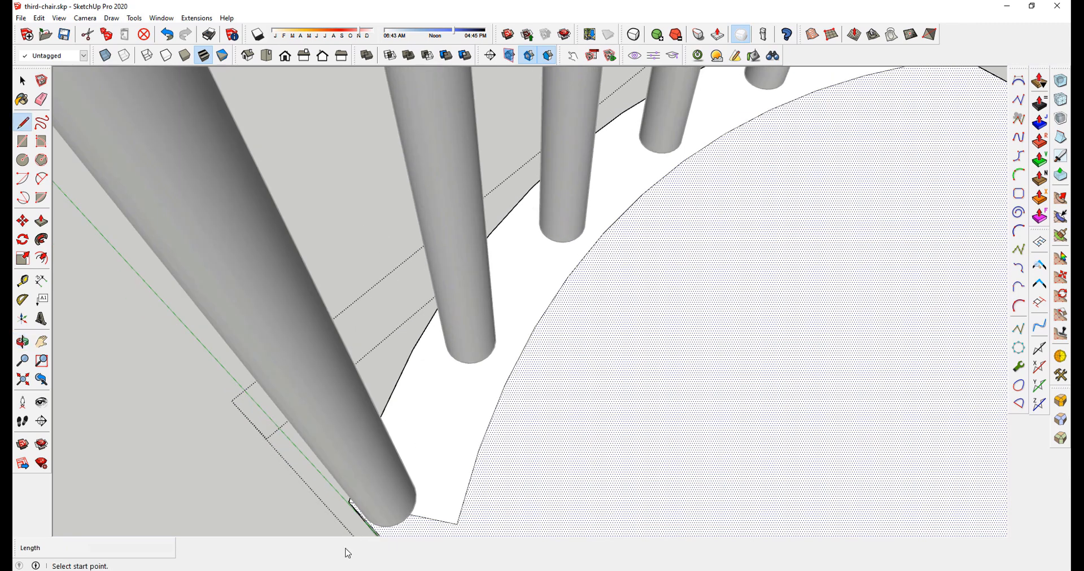
Step: Copy the curved strip face straight up about 1' 7" to the tops of the spindles
key(space)
scroll(487, 377, down, 2)
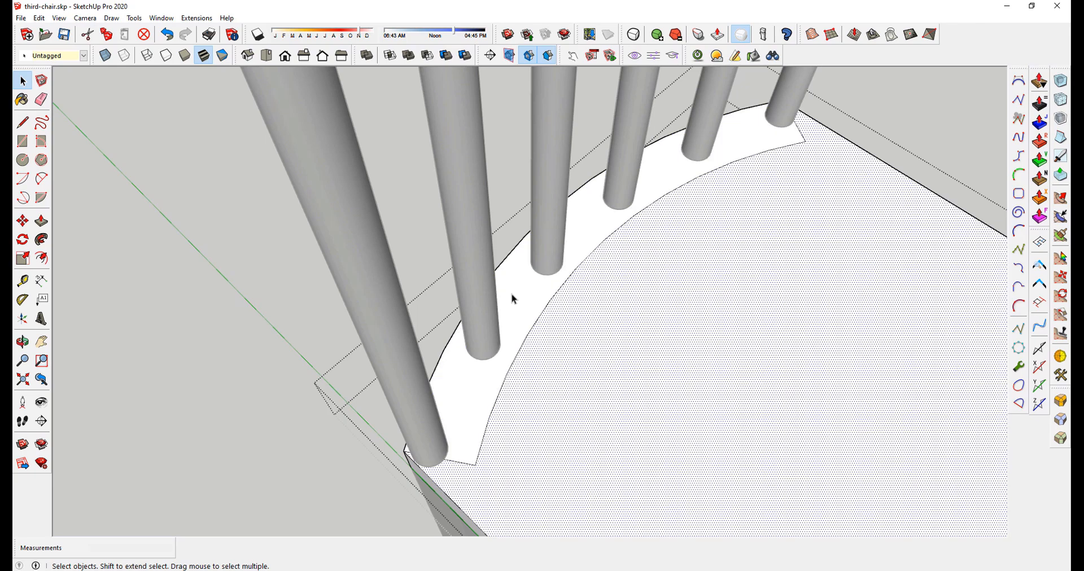
middle_drag(622, 385, 464, 304)
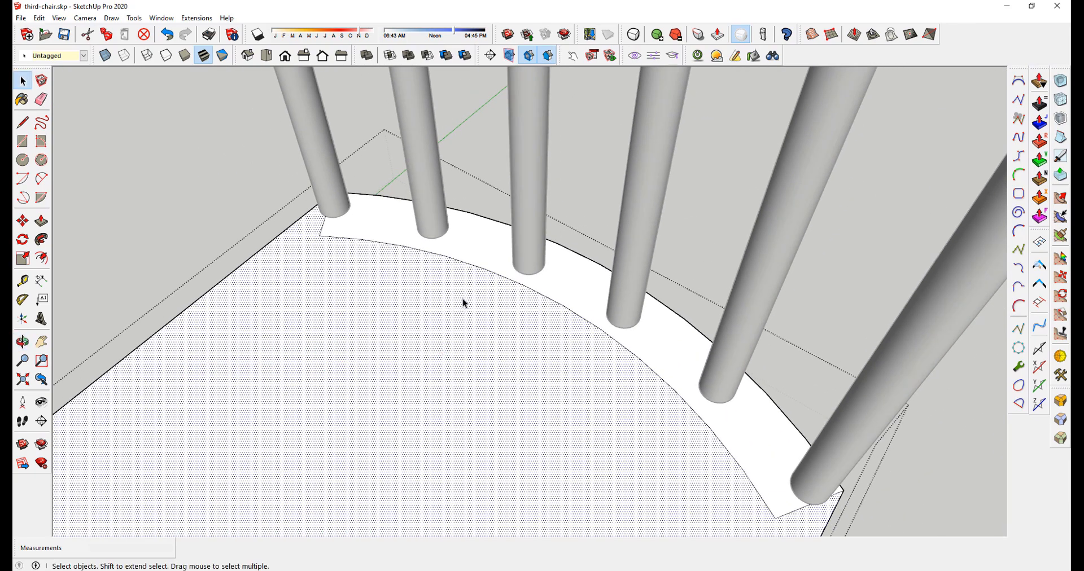
click(484, 259)
scroll(445, 458, down, 3)
middle_drag(445, 459, 421, 339)
key(m)
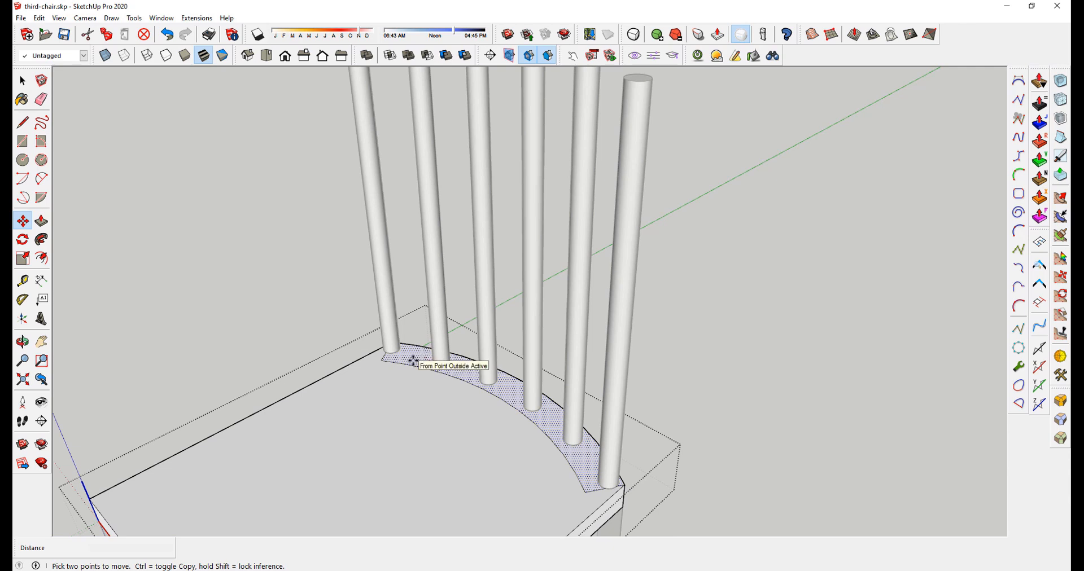
scroll(414, 361, down, 3)
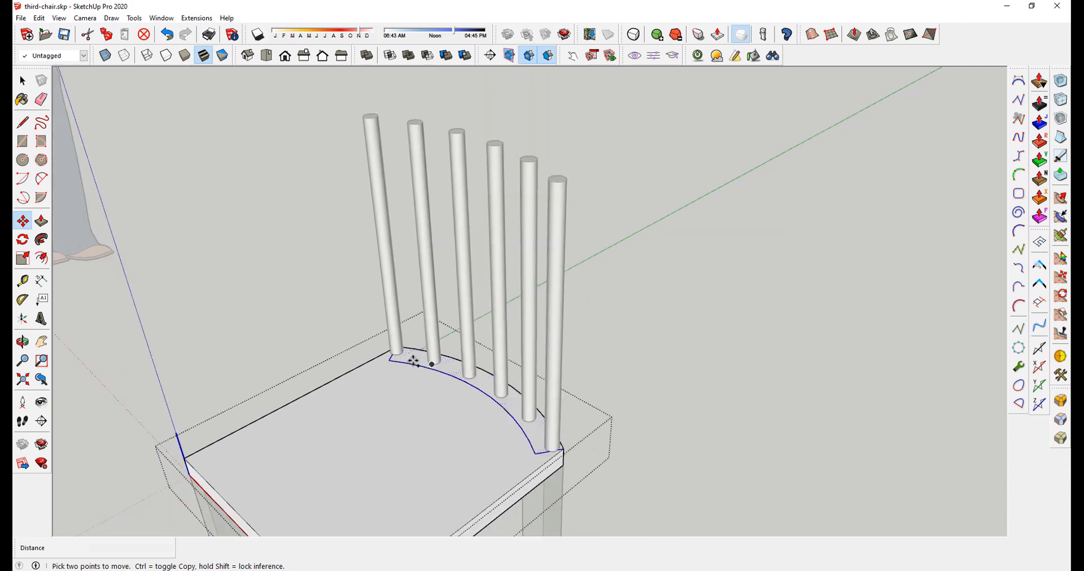
click(417, 364)
key(ctrl)
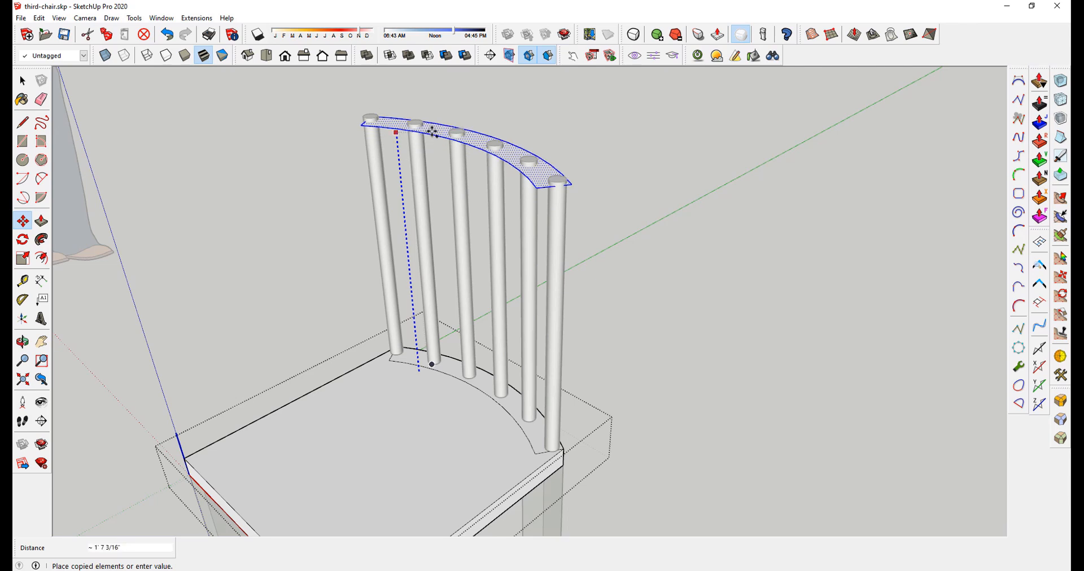
click(455, 136)
Step: Push/Pull the copied curved face upward about 4 5/8" to form the solid back rail
middle_drag(504, 256, 844, 386)
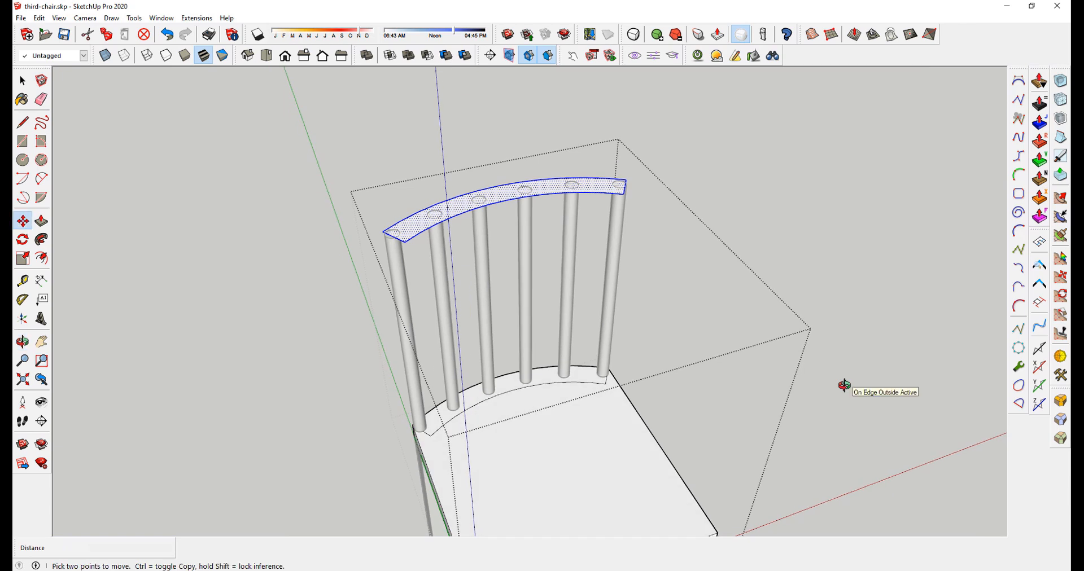
key(p)
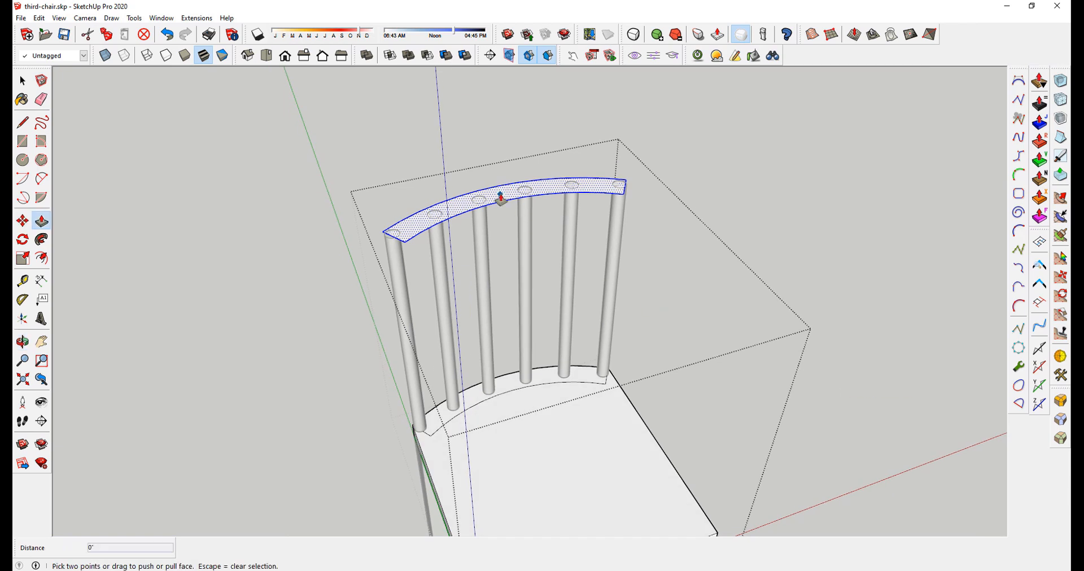
drag(501, 198, 525, 162)
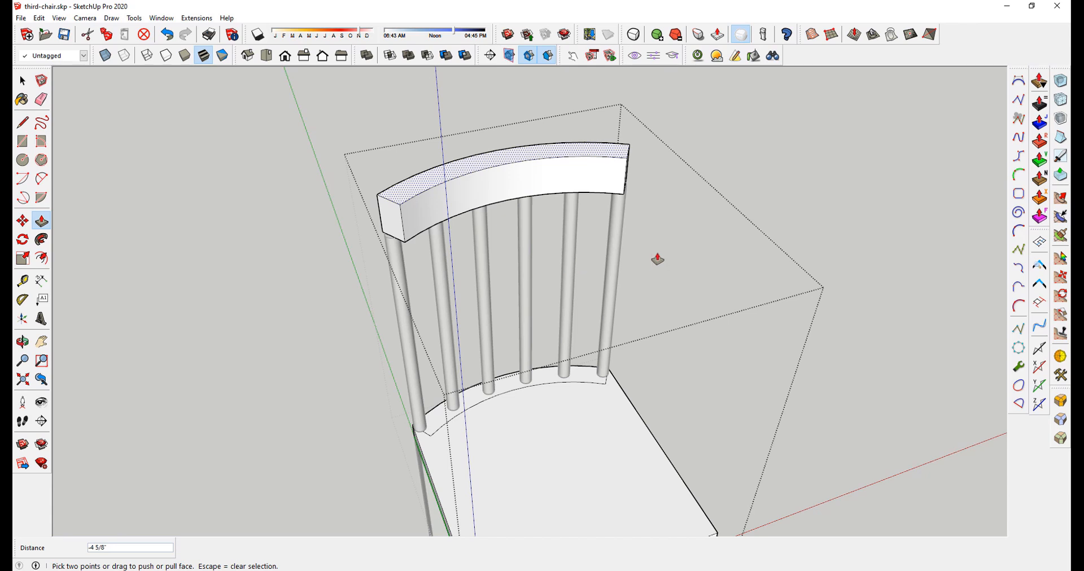
key(space)
Step: Extend the new back rail past the outer spindles by pulling its two end faces outward by the same distance
middle_drag(710, 256, 520, 249)
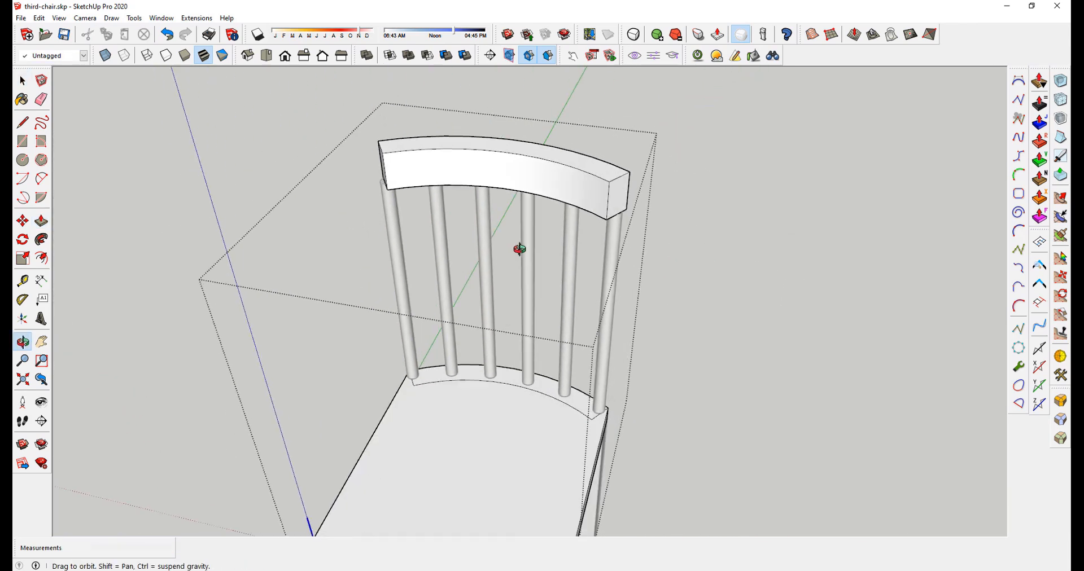
scroll(642, 187, up, 6)
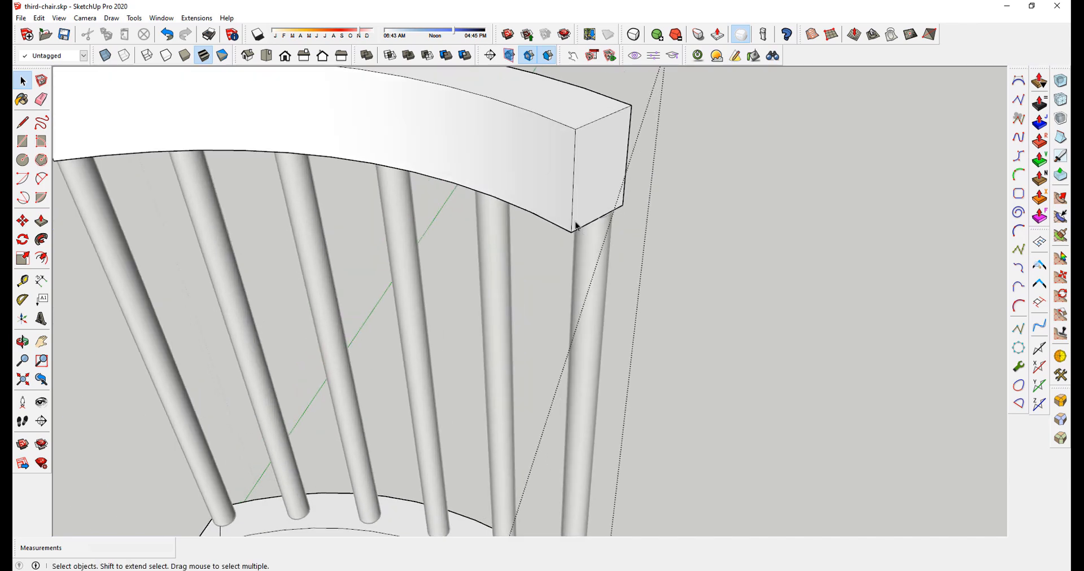
scroll(466, 242, down, 5)
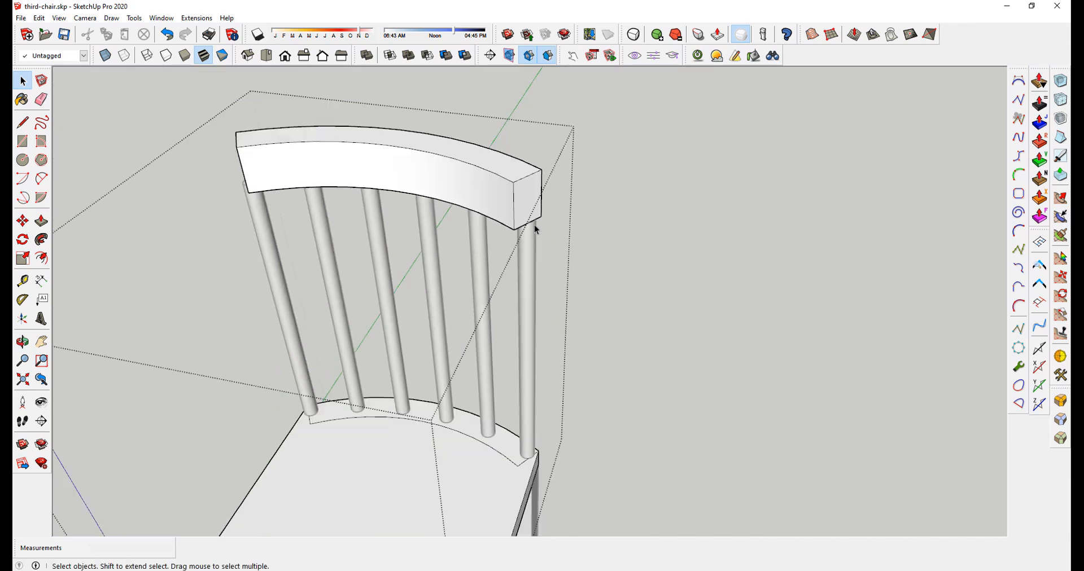
scroll(537, 225, up, 5)
scroll(550, 333, up, 2)
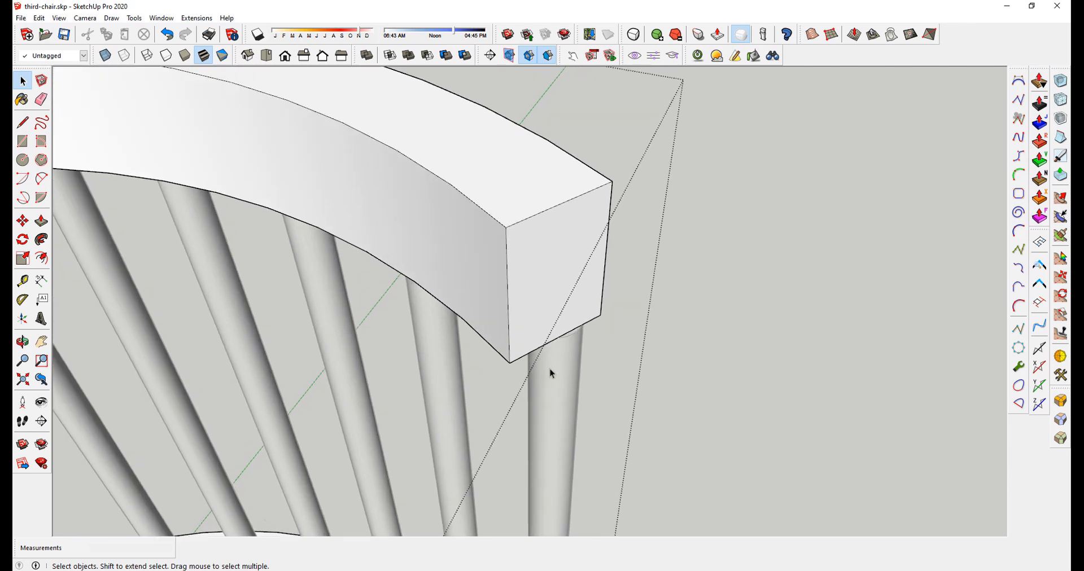
key(p)
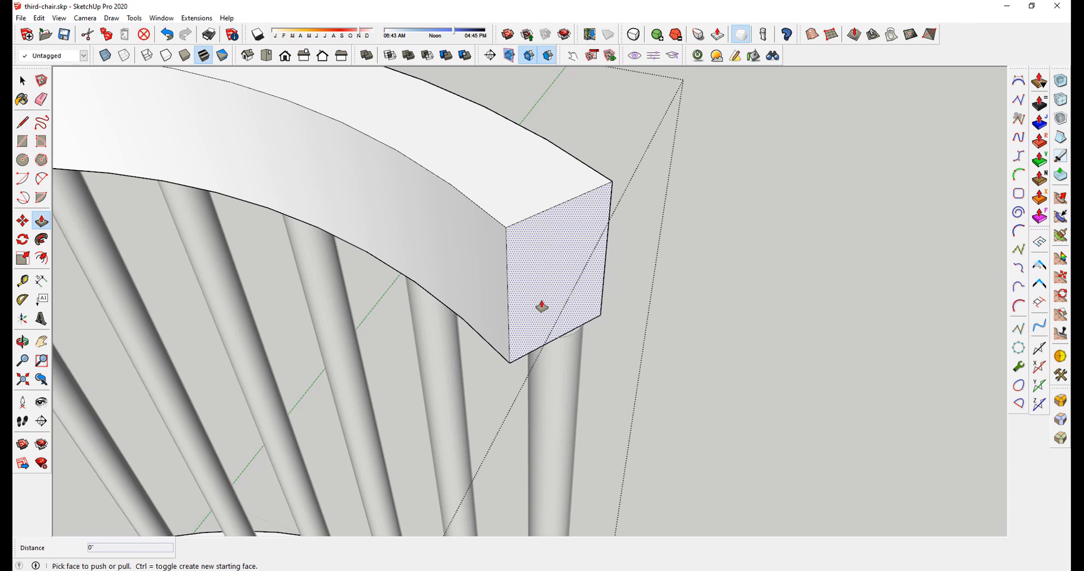
mouse_move(542, 306)
mouse_down()
mouse_move(606, 416)
mouse_move(603, 395)
mouse_up()
scroll(552, 411, down, 5)
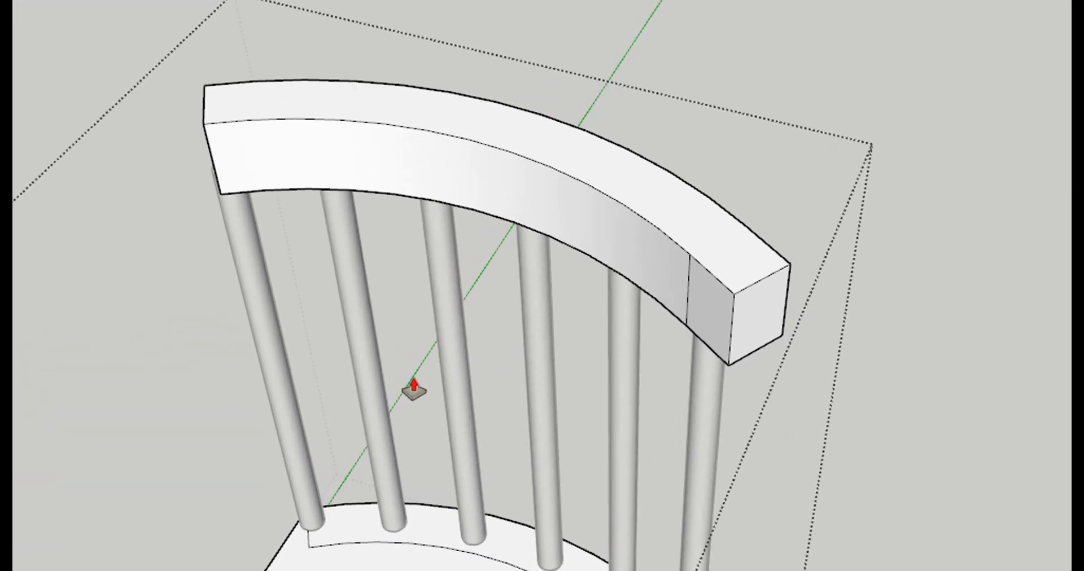
middle_drag(225, 341, 818, 276)
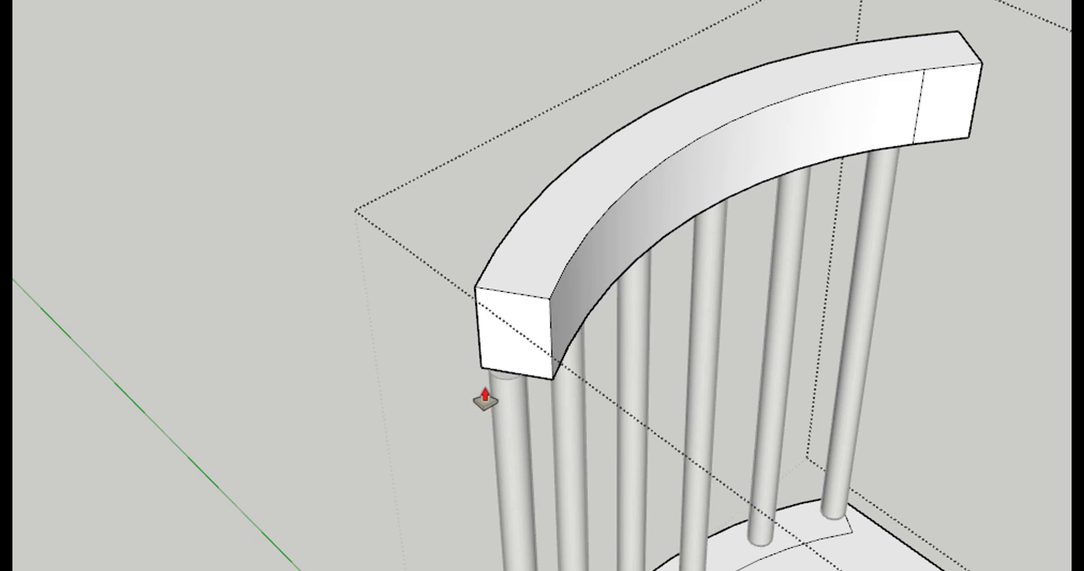
double_click(519, 350)
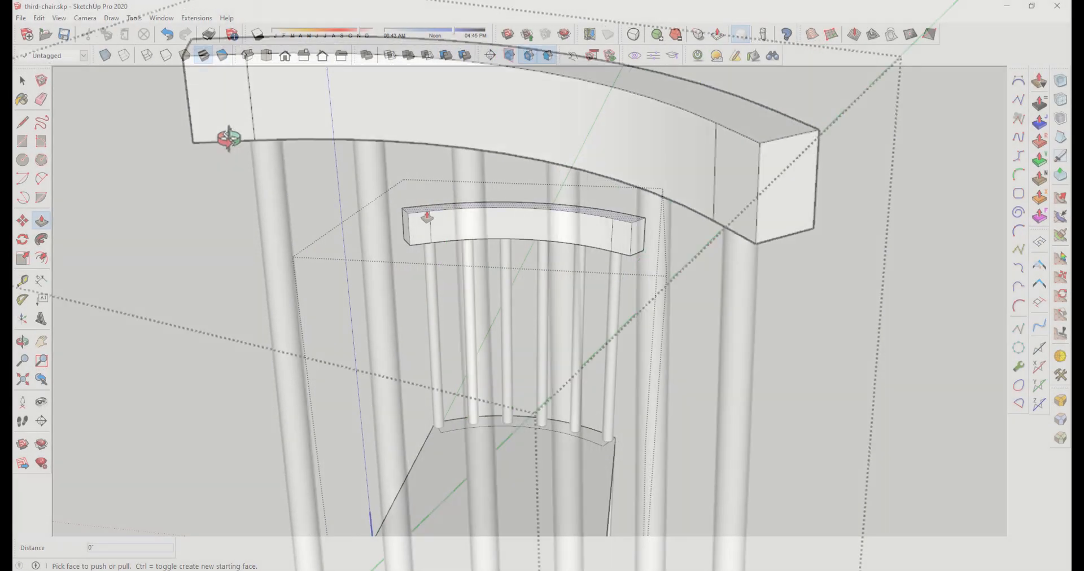
Step: Turn on the display of hidden geometry to expose the segment edges of the curved back rail
scroll(434, 221, up, 2)
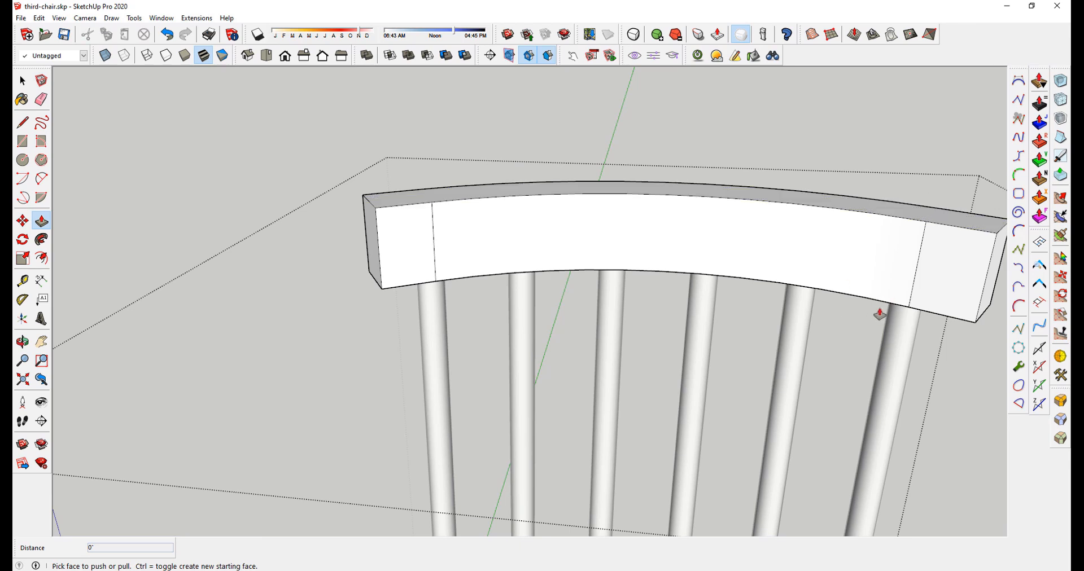
middle_drag(880, 315, 402, 344)
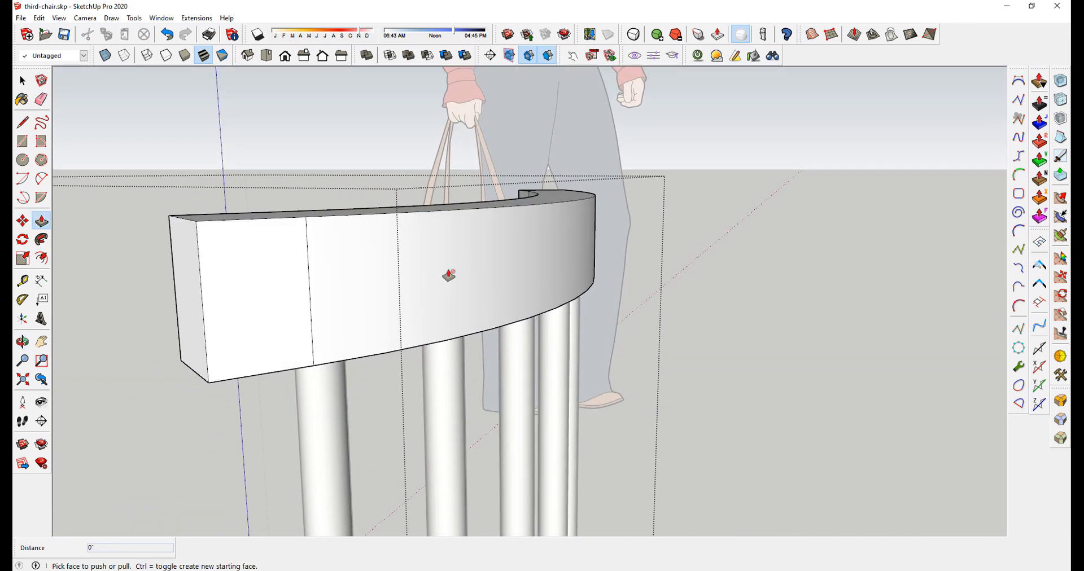
middle_drag(489, 266, 466, 381)
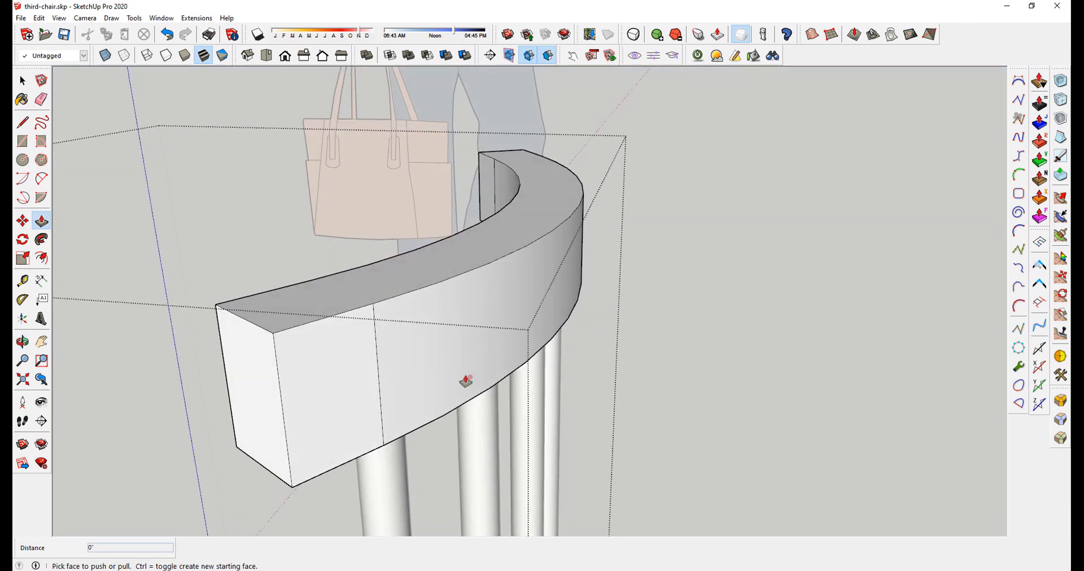
middle_drag(621, 360, 576, 358)
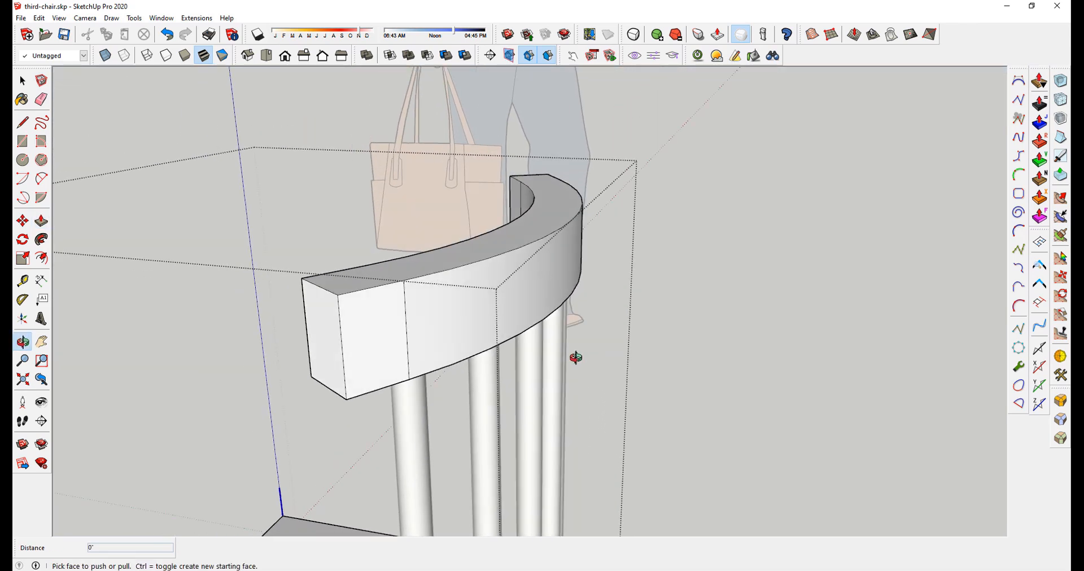
click(58, 18)
click(78, 70)
Step: Try to erase the seam edge between the rail's curved outer face and its end extension, and undo the deletion
middle_drag(441, 316, 541, 254)
scroll(433, 224, up, 2)
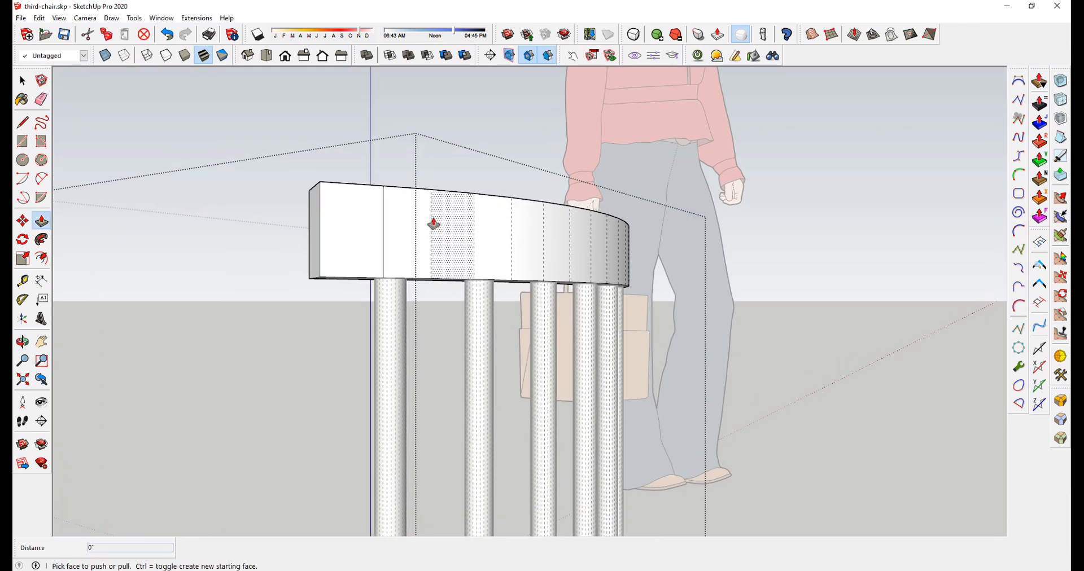
middle_drag(433, 224, 364, 312)
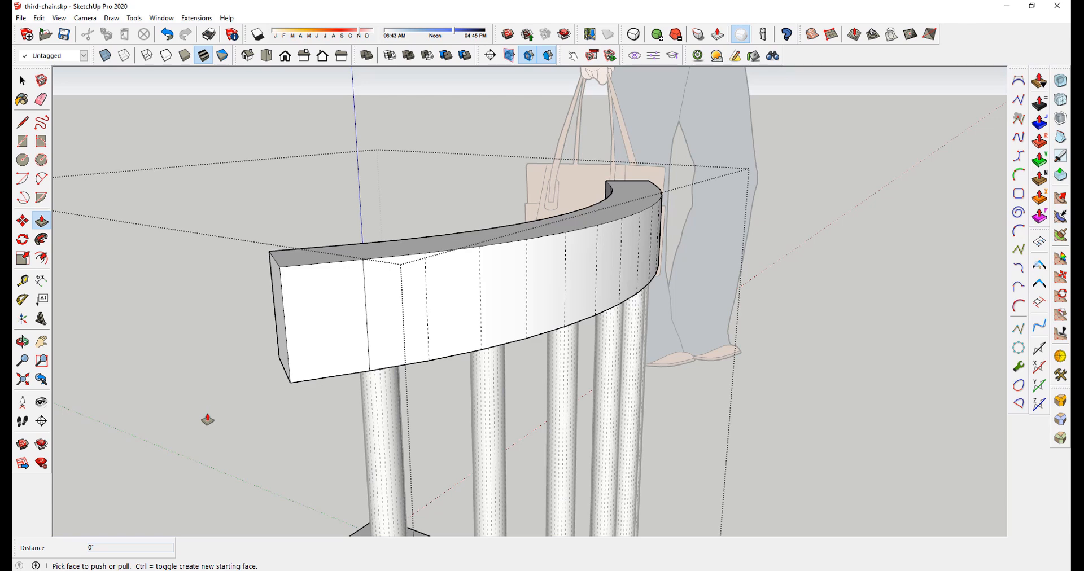
key(e)
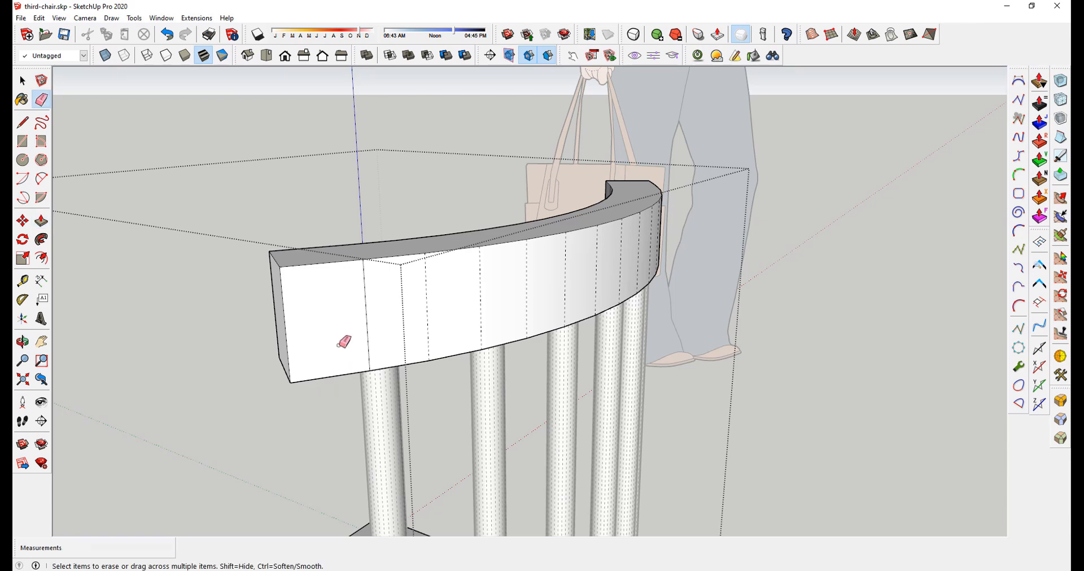
click(367, 310)
mouse_move(367, 310)
middle_down()
mouse_move(489, 430)
mouse_move(566, 425)
mouse_move(424, 304)
middle_up()
key(ctrl+z)
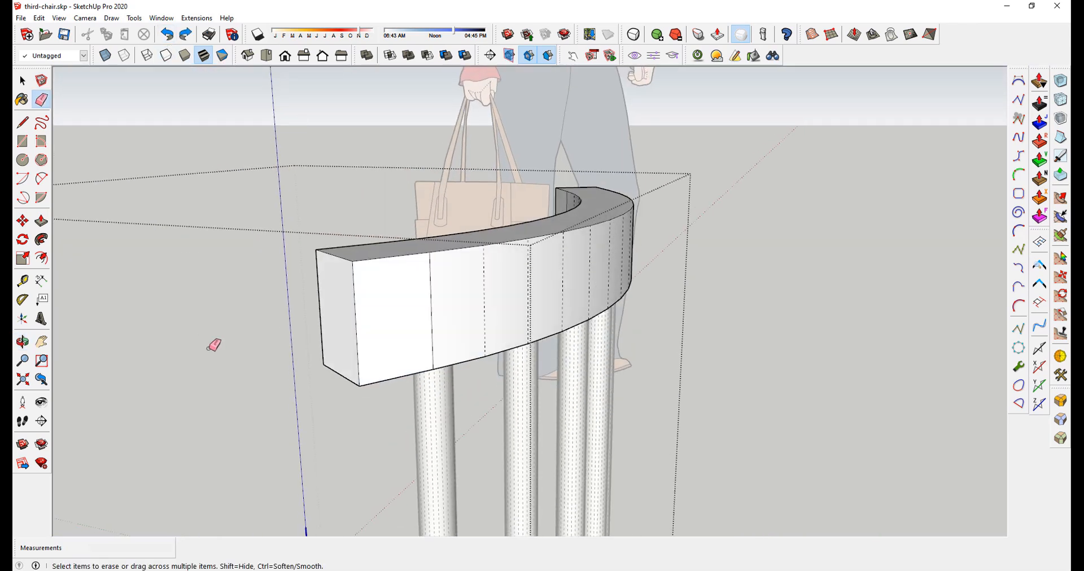
Step: Soften the seam edges on the outer and inner faces at one extended end of the back rail
middle_drag(524, 390, 455, 419)
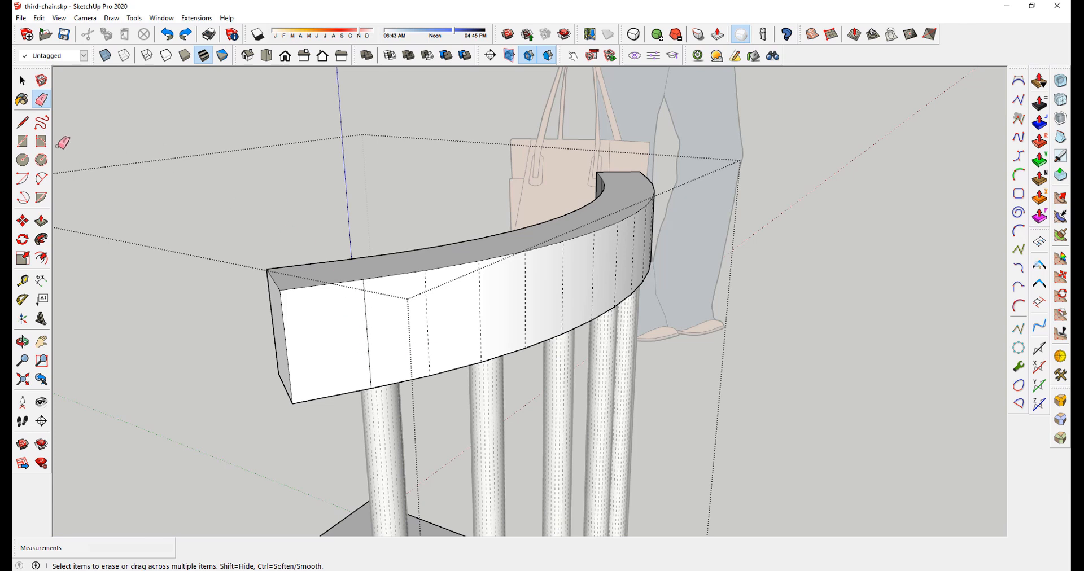
ctrl+click(367, 327)
mouse_move(335, 337)
middle_down()
mouse_move(636, 393)
mouse_move(1005, 374)
mouse_move(764, 259)
middle_up()
ctrl+click(752, 257)
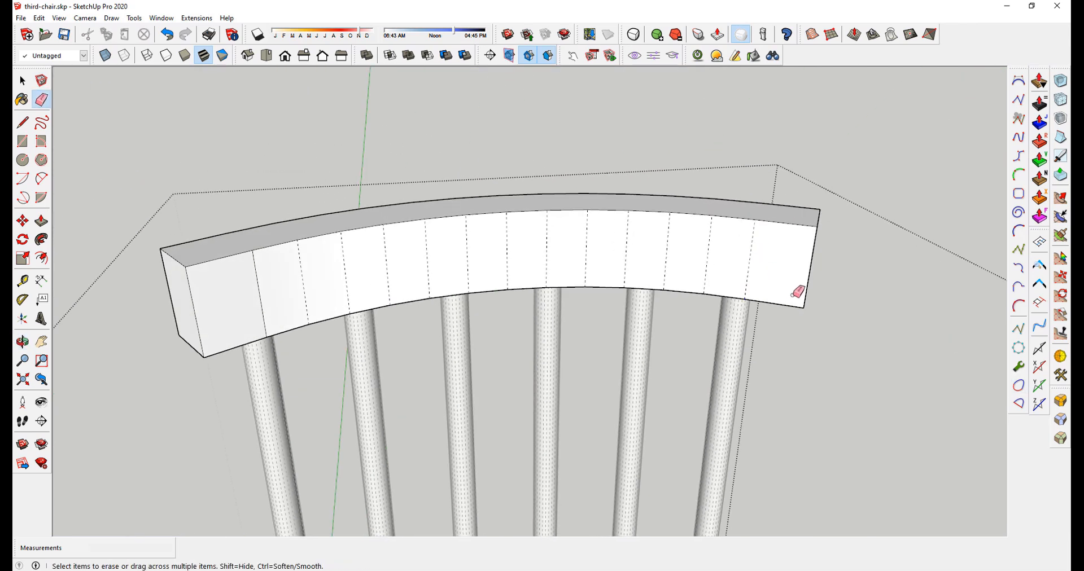
Step: Turn off the display of hidden geometry
click(58, 18)
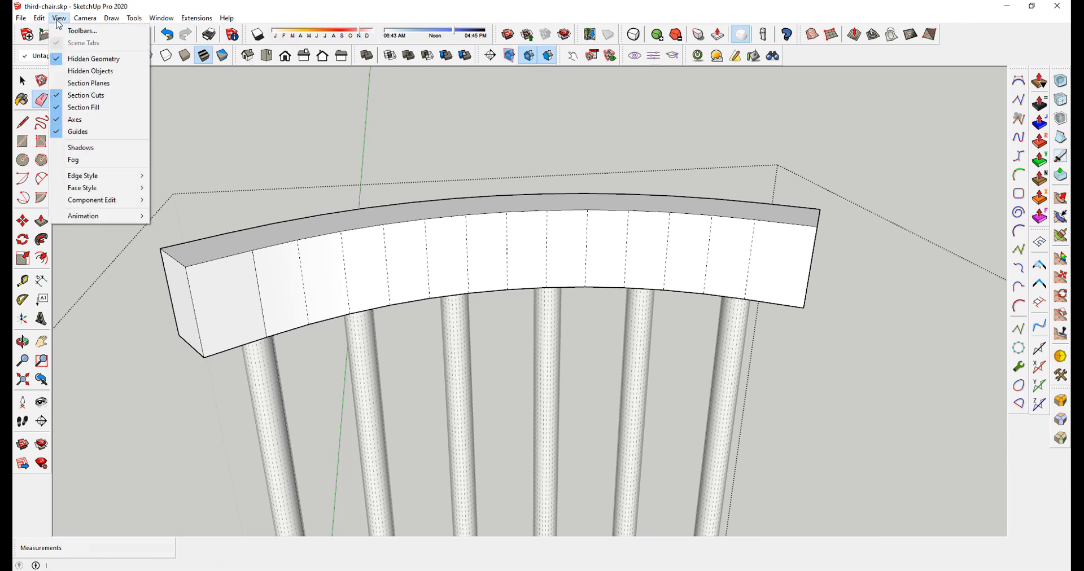
click(75, 59)
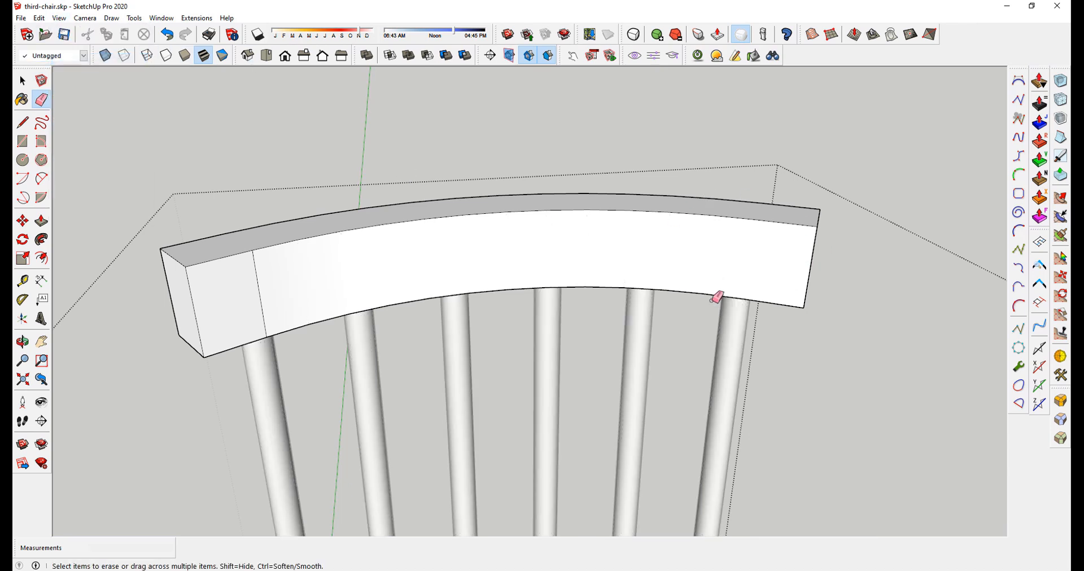
middle_drag(734, 290, 321, 270)
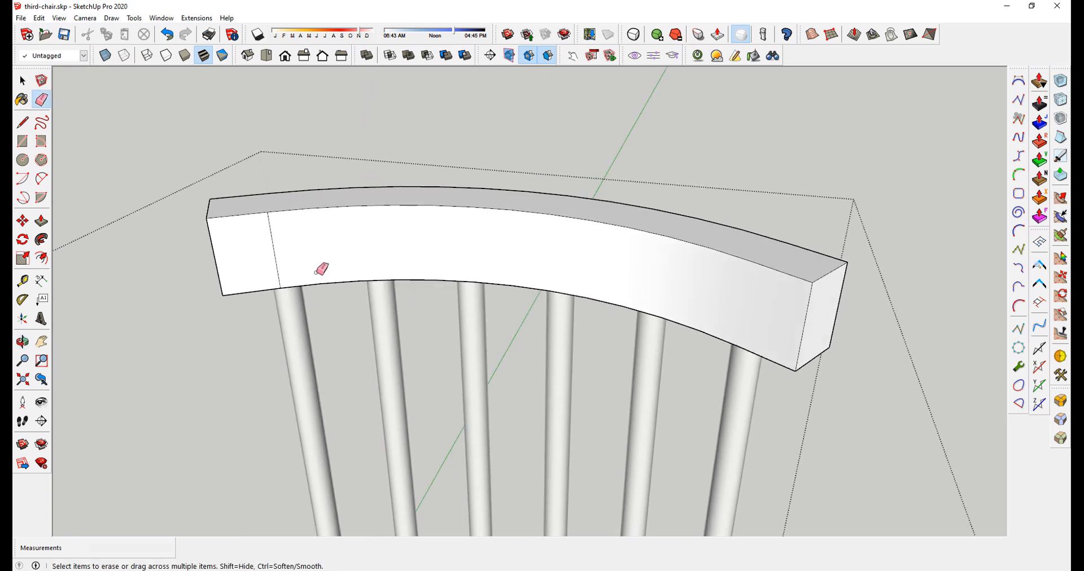
Step: Soften the remaining seam edge where the back rail's curved face meets its other end extension
click(273, 253)
mouse_move(273, 253)
middle_down()
mouse_move(546, 346)
mouse_move(874, 368)
middle_up()
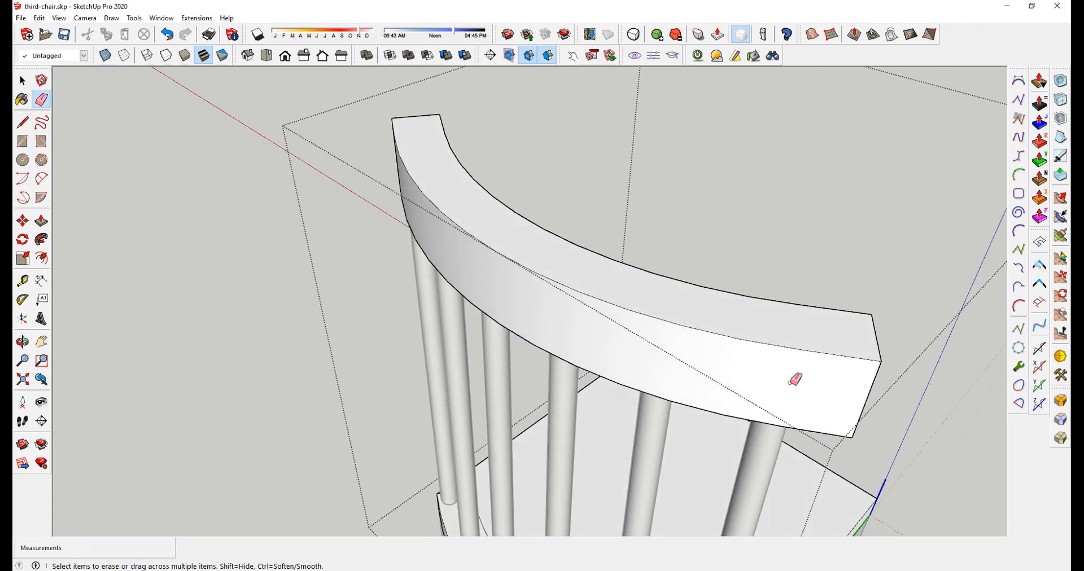
middle_drag(922, 363, 355, 335)
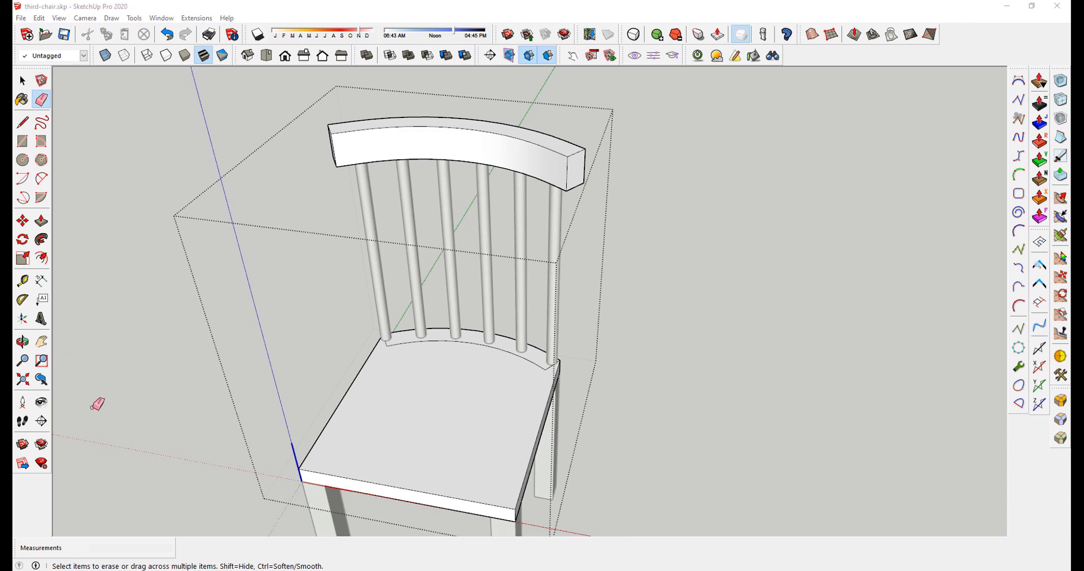
Step: Erase the leftover arc and its short end edges from the seat's top face in front of the spindles
scroll(402, 334, up, 3)
scroll(402, 337, up, 2)
click(380, 345)
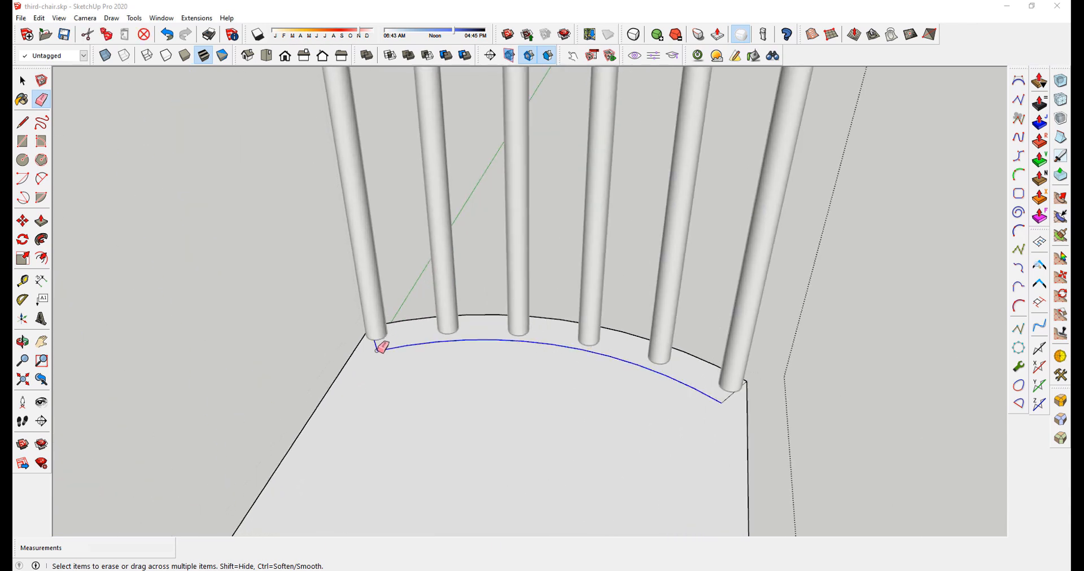
click(732, 396)
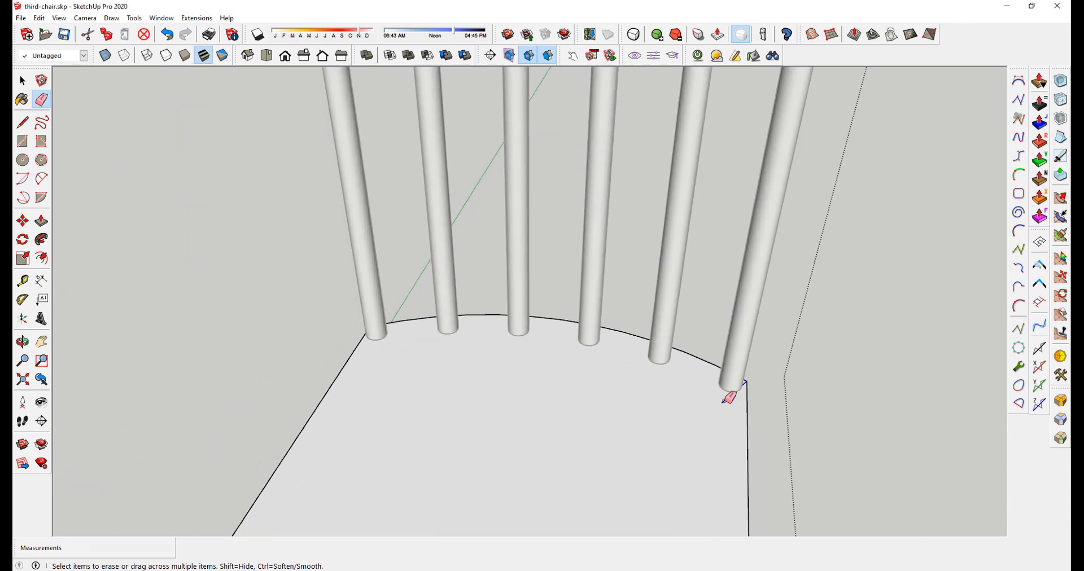
scroll(508, 346, down, 4)
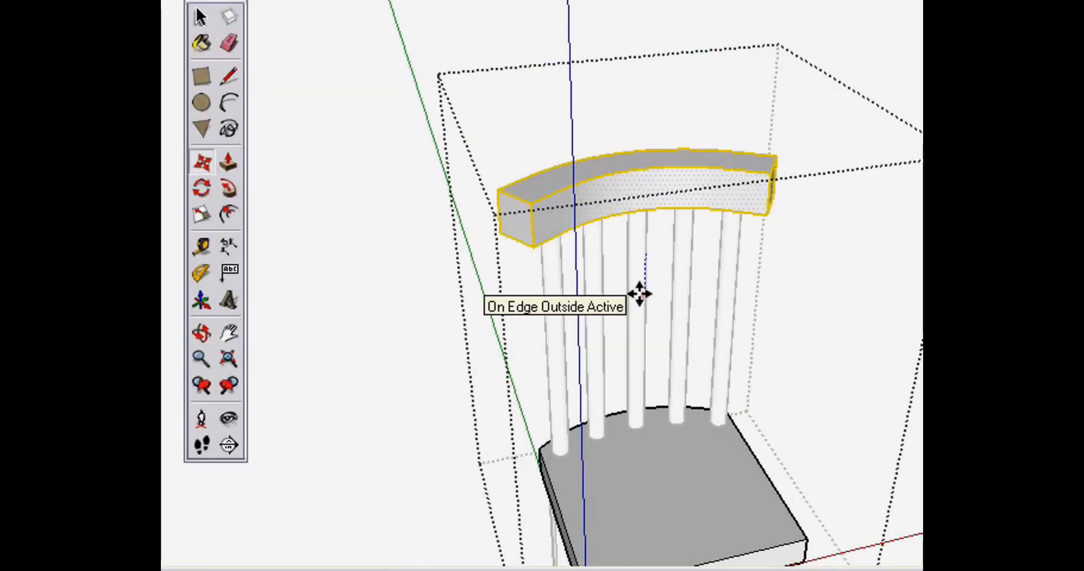
Step: Finish moving the curved back rail into place on top of the spindles and close the group
click(639, 294)
shift+middle_drag(647, 329, 568, 300)
scroll(569, 300, down, 2)
shift+middle_drag(706, 311, 639, 245)
key(space)
click(778, 271)
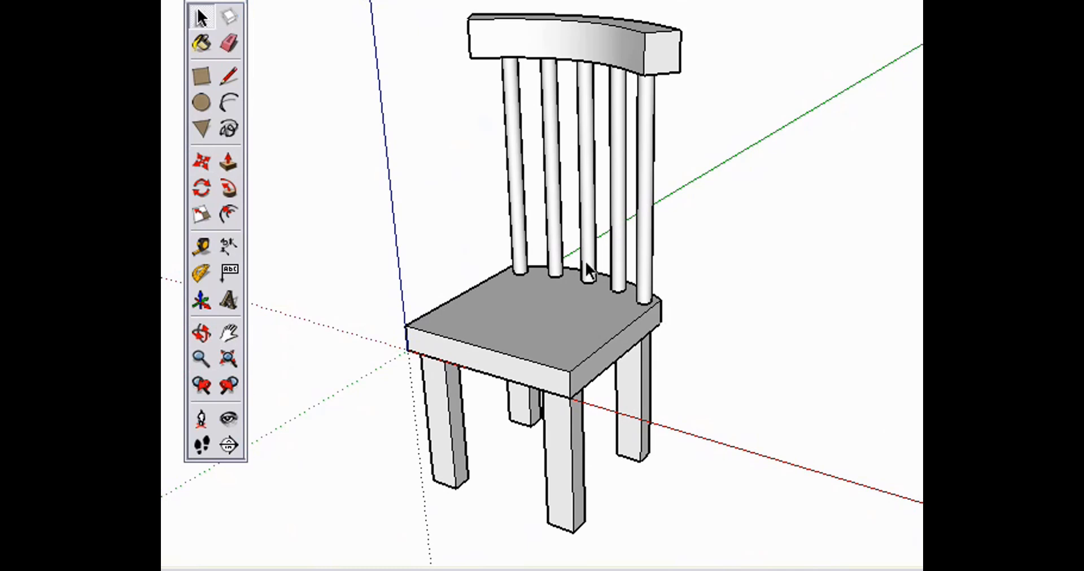
Step: Open the seat for editing and draw a diagonal line across the upper corner of its front face as a bevel profile
click(202, 333)
drag(576, 316, 547, 239)
click(202, 359)
click(229, 333)
drag(542, 322, 572, 260)
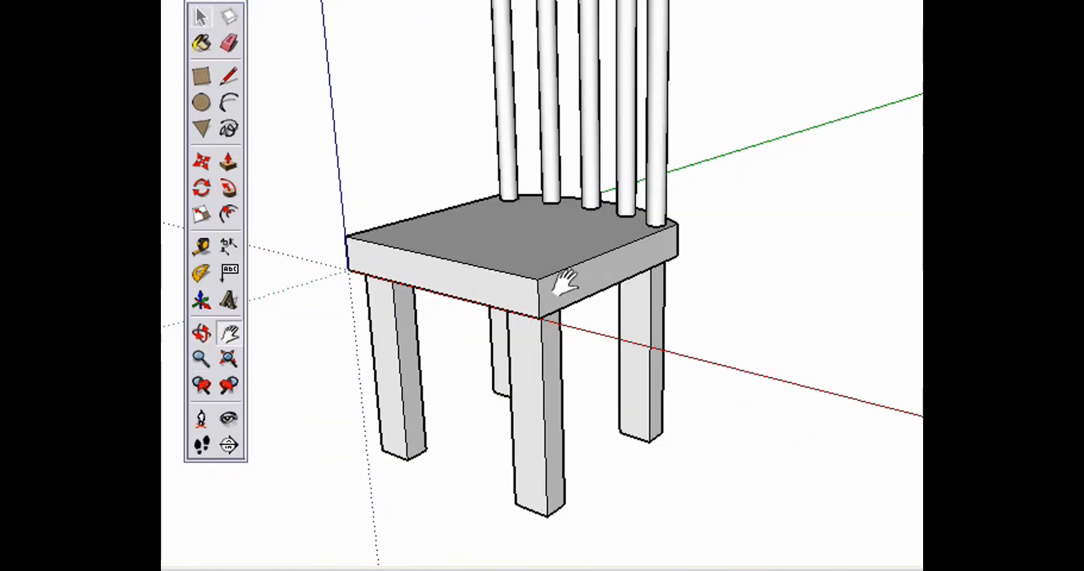
scroll(558, 375, up, 3)
middle_drag(565, 283, 590, 233)
double_click(605, 277)
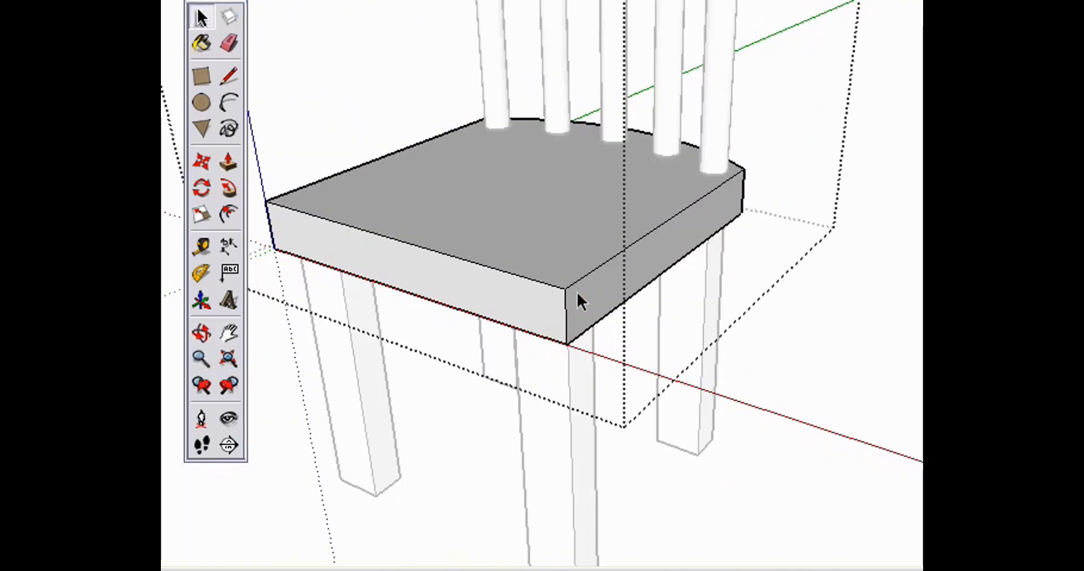
click(228, 77)
click(535, 282)
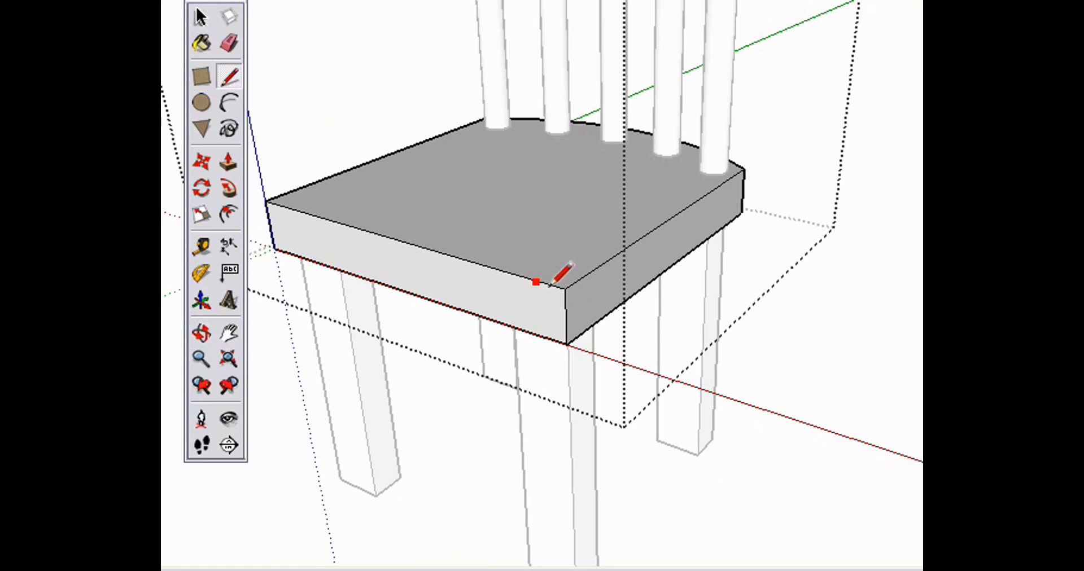
click(566, 321)
Step: Bevel the seat's upper edges by sweeping the small corner triangle around the top face with Follow Me
click(229, 188)
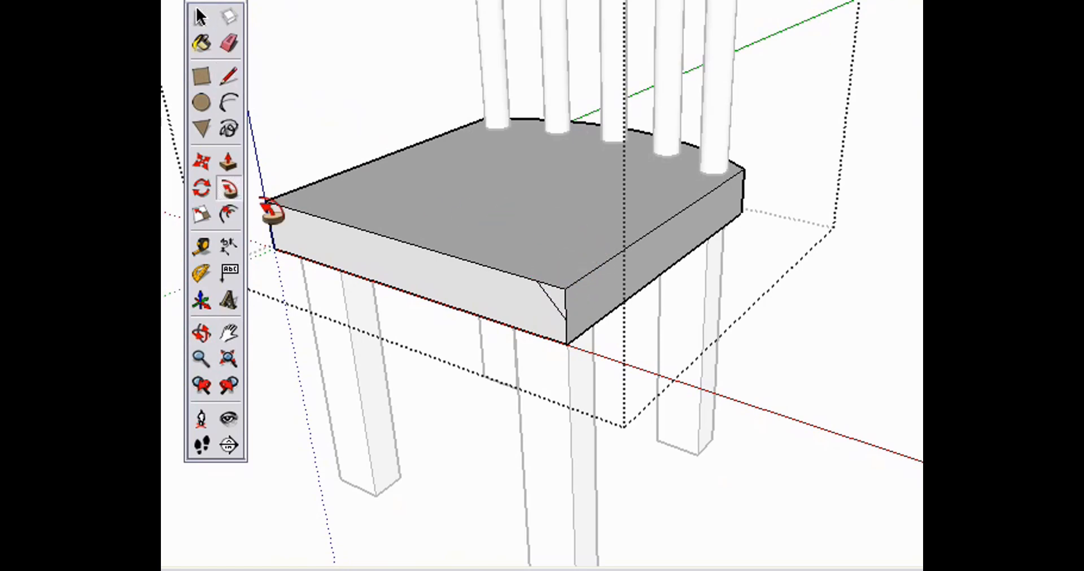
mouse_move(559, 303)
mouse_down()
mouse_move(612, 281)
mouse_move(659, 151)
mouse_move(399, 161)
mouse_move(330, 242)
mouse_move(608, 303)
mouse_up()
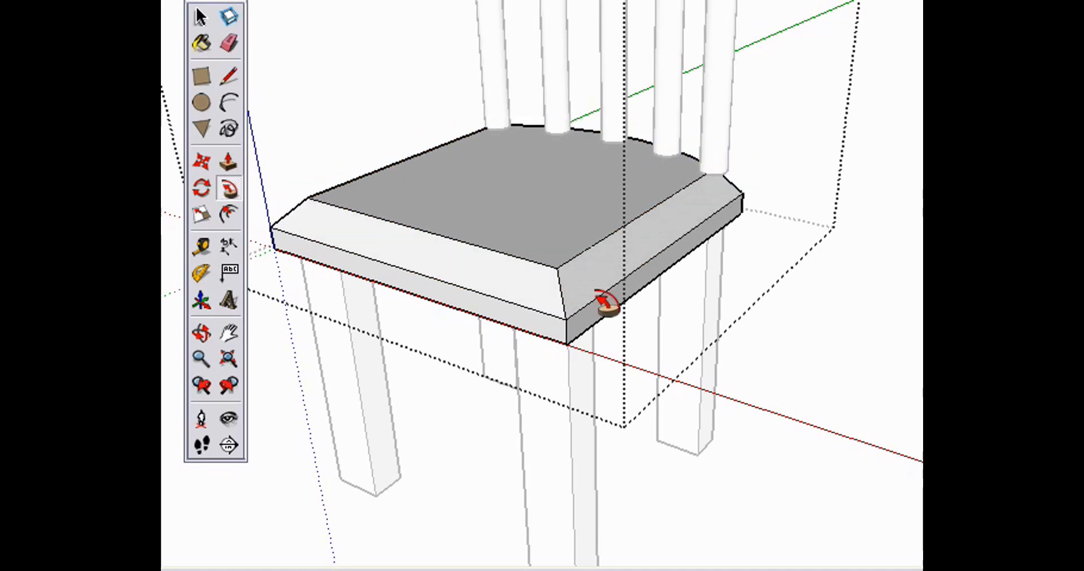
scroll(608, 304, down, 2)
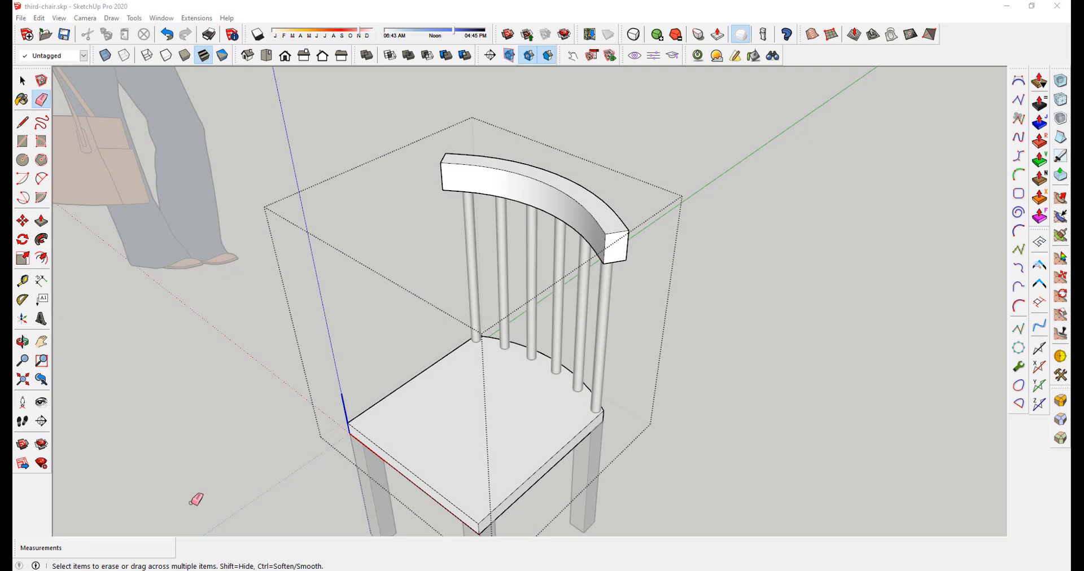
Step: On the six-spindle chair, draw a diagonal line about 1 1/4" long across the upper corner of the seat's front face
middle_drag(195, 500, 428, 343)
scroll(588, 439, up, 3)
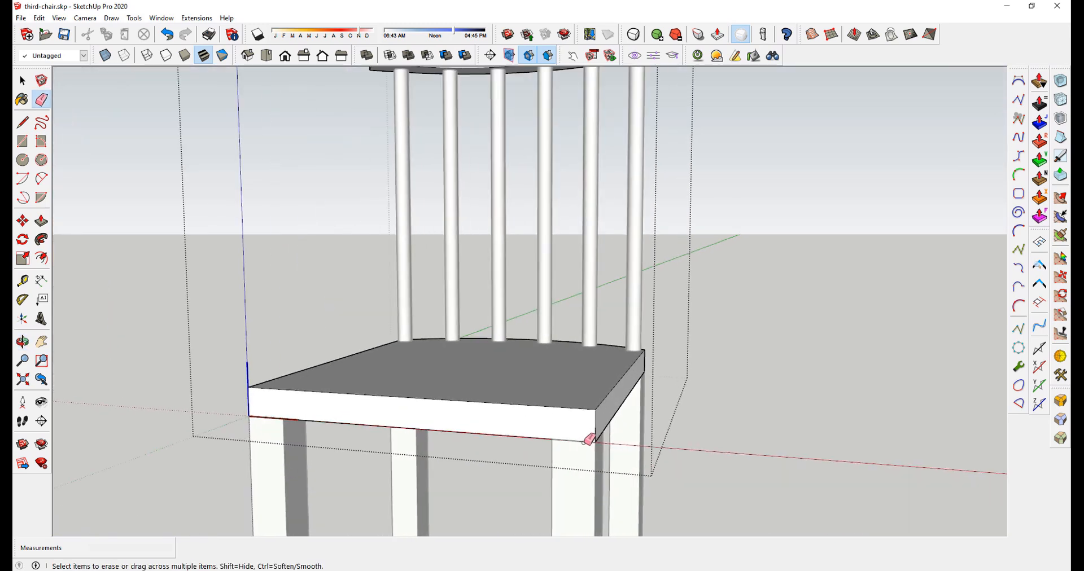
scroll(589, 439, up, 3)
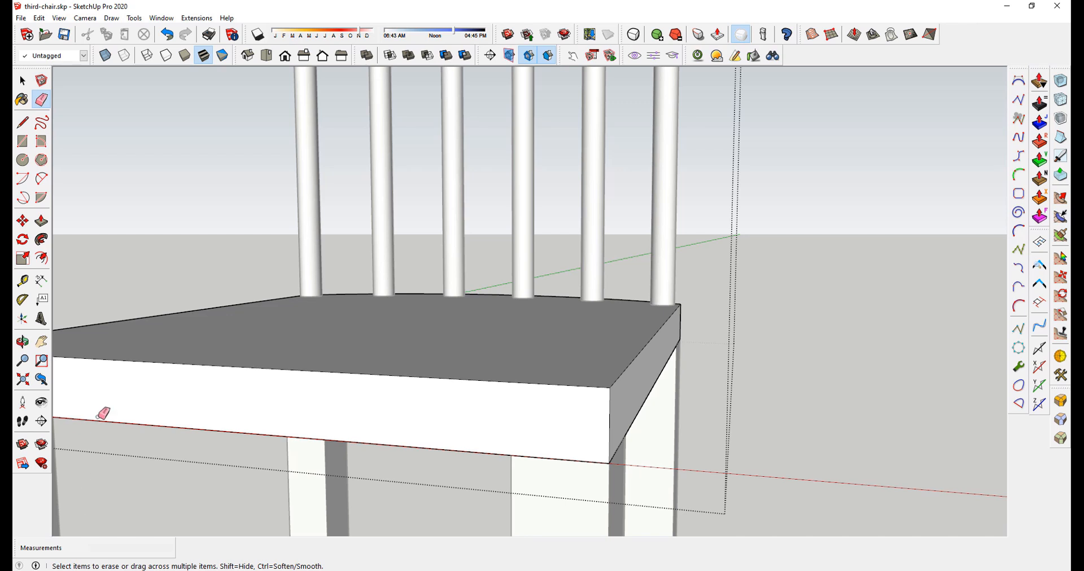
click(27, 124)
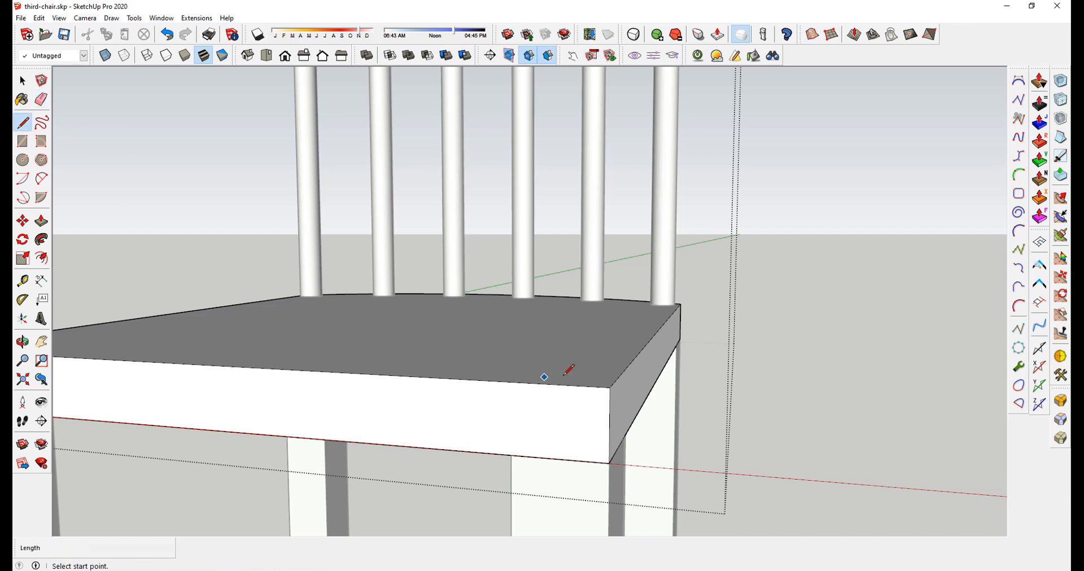
scroll(564, 390, up, 3)
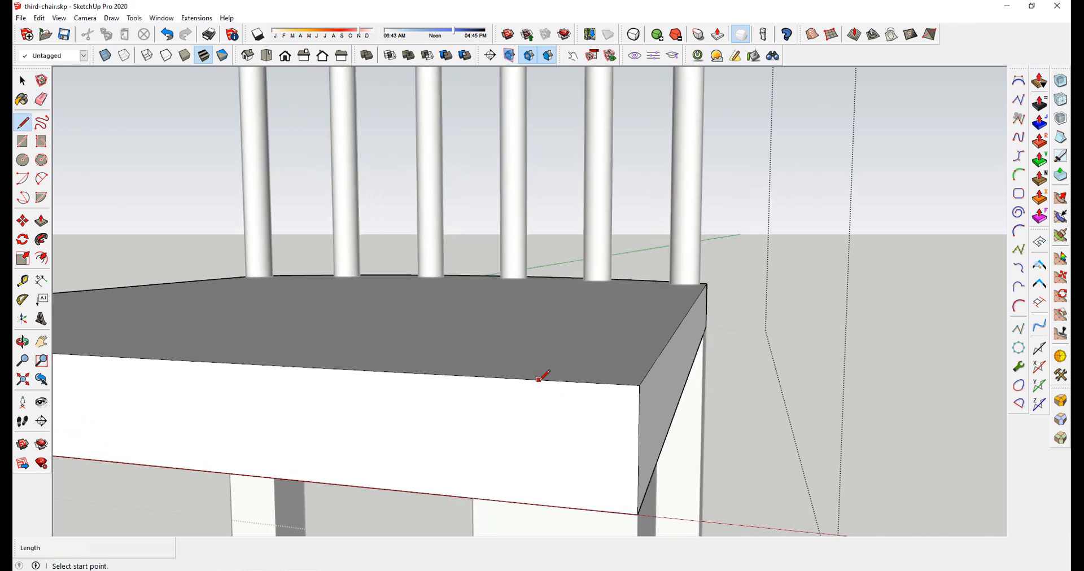
click(539, 380)
click(639, 416)
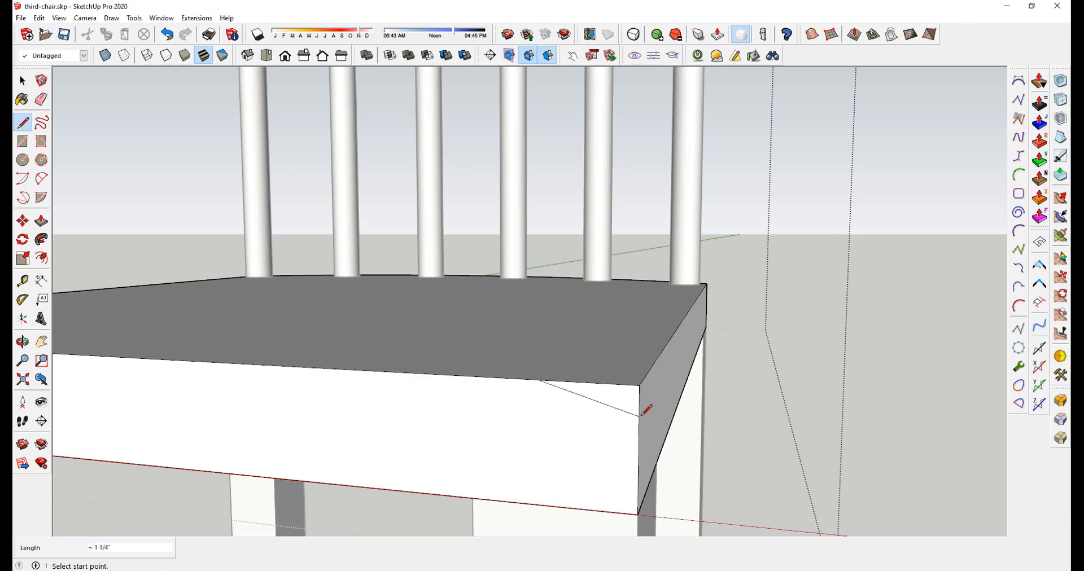
Step: Select the seat's front face and the corner triangle in turn to check that they are separate faces
middle_drag(611, 388, 595, 342)
mouse_move(669, 421)
middle_down()
mouse_move(537, 472)
mouse_move(695, 409)
mouse_move(659, 429)
middle_up()
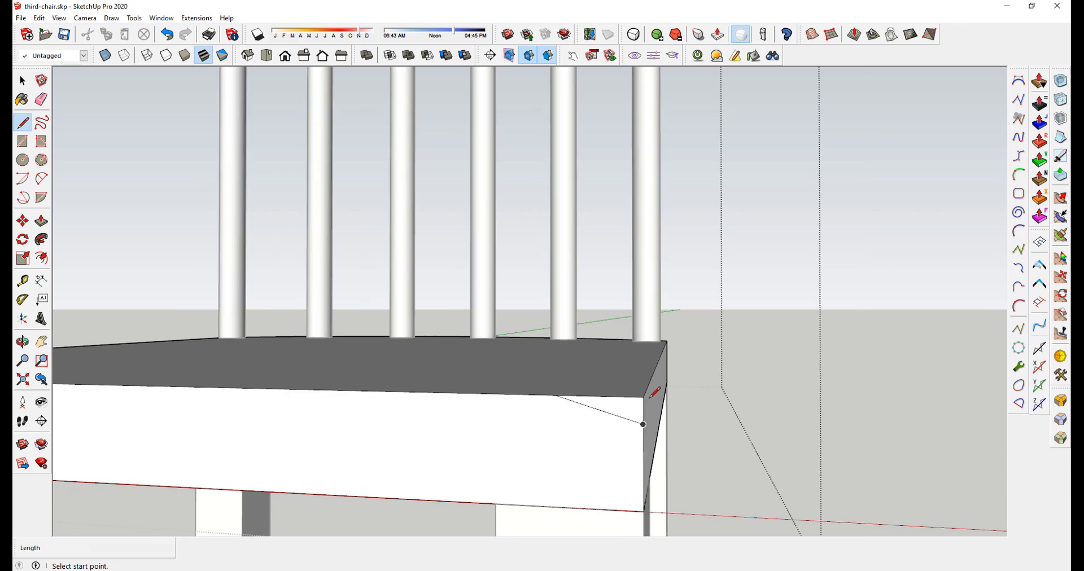
scroll(651, 406, down, 1)
key(space)
click(594, 430)
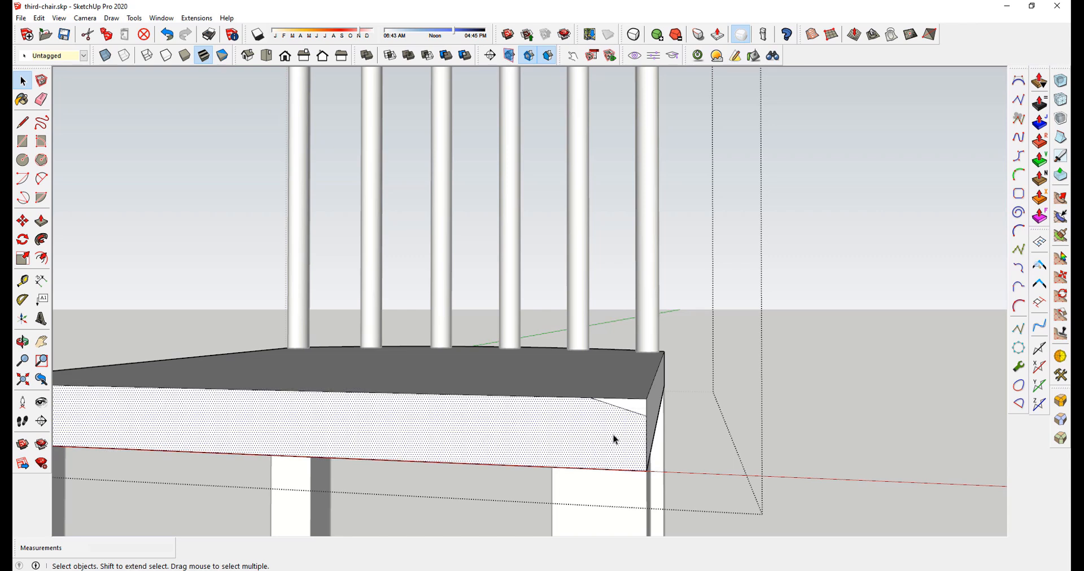
scroll(655, 423, up, 3)
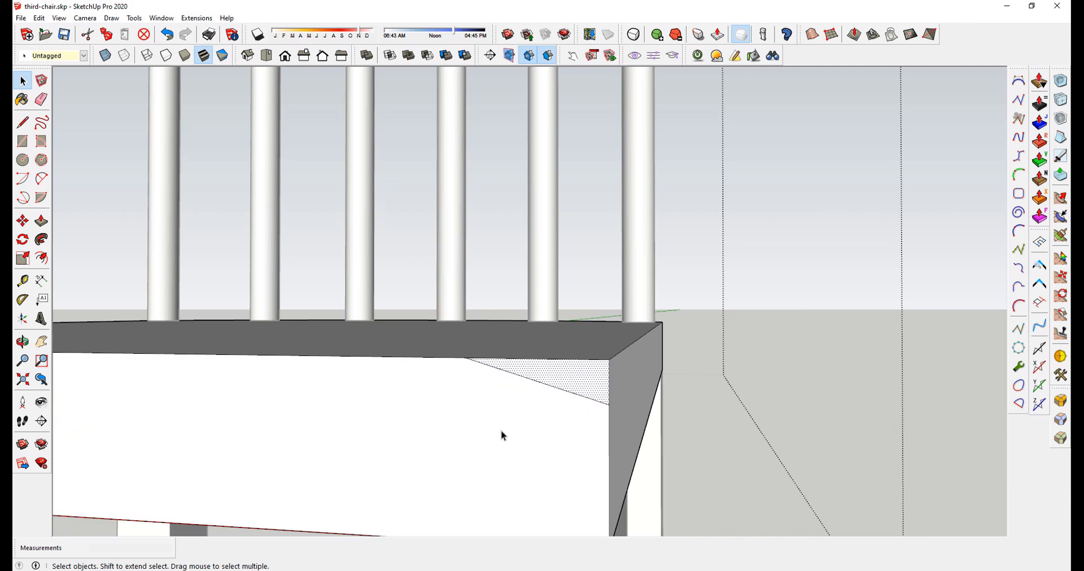
click(712, 415)
scroll(712, 416, down, 1)
scroll(713, 411, down, 3)
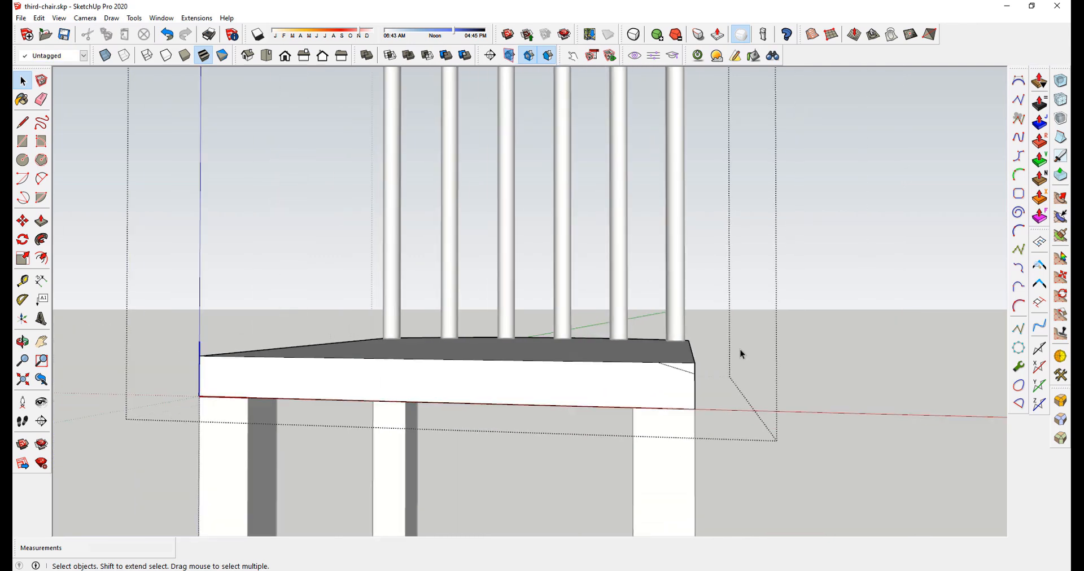
Step: Use the seat's top face as the path and sweep the triangular corner profile around it with Follow Me
middle_drag(740, 356, 653, 399)
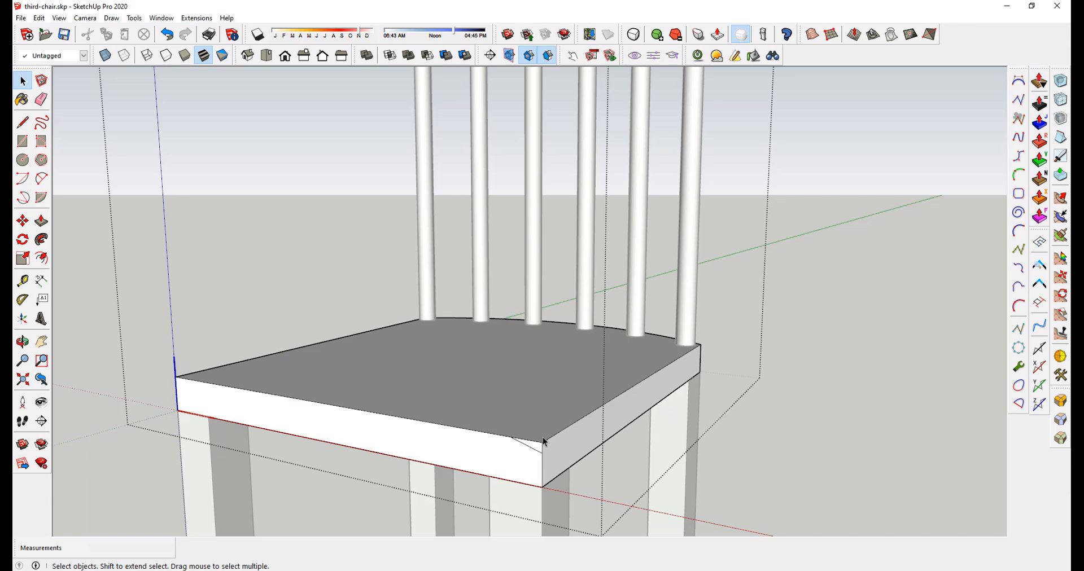
middle_drag(425, 360, 307, 221)
middle_drag(450, 375, 450, 419)
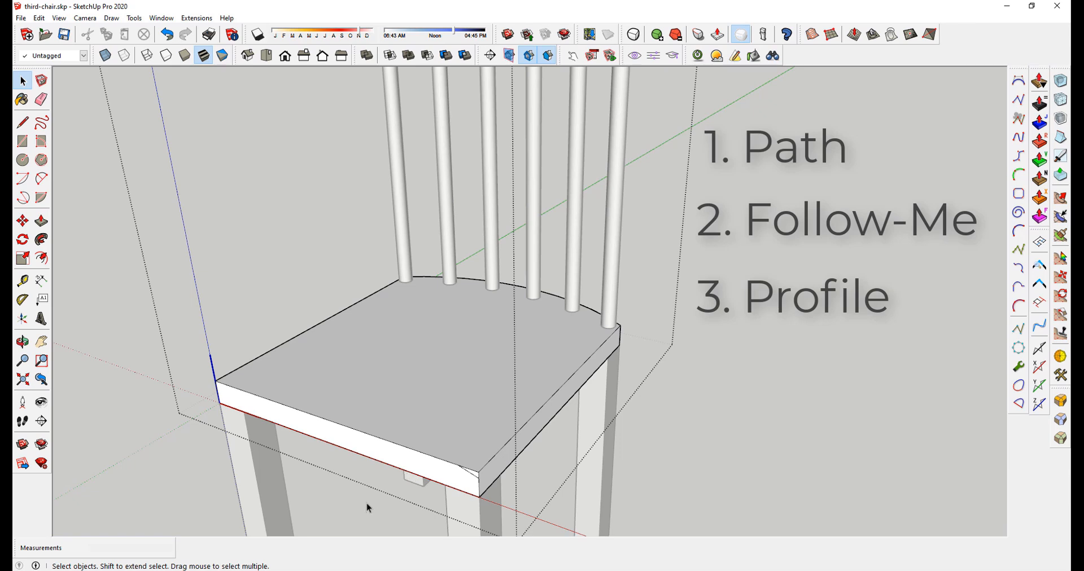
click(424, 368)
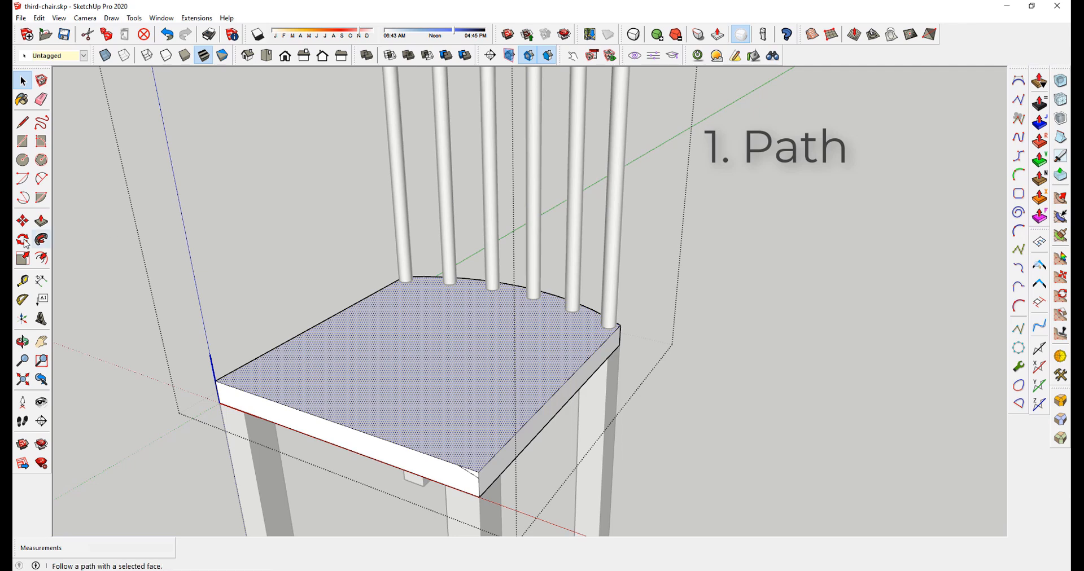
click(42, 241)
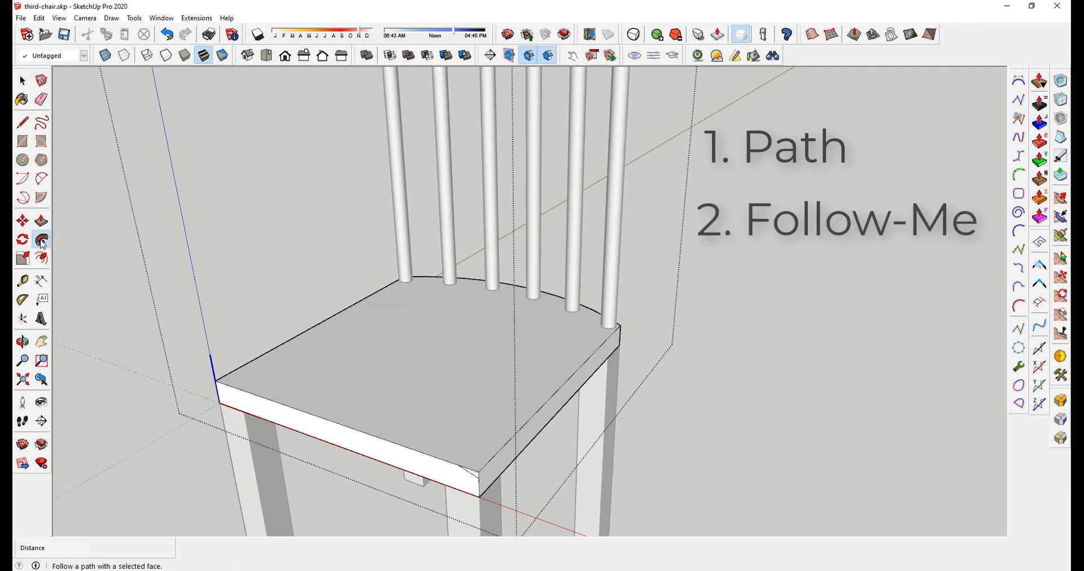
scroll(485, 497, up, 5)
click(508, 460)
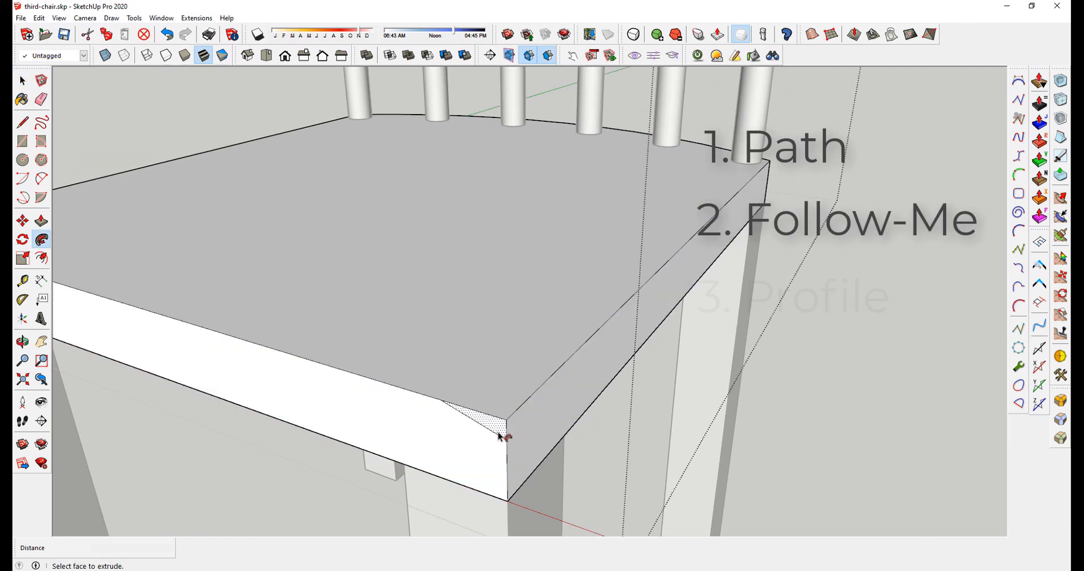
scroll(564, 434, down, 4)
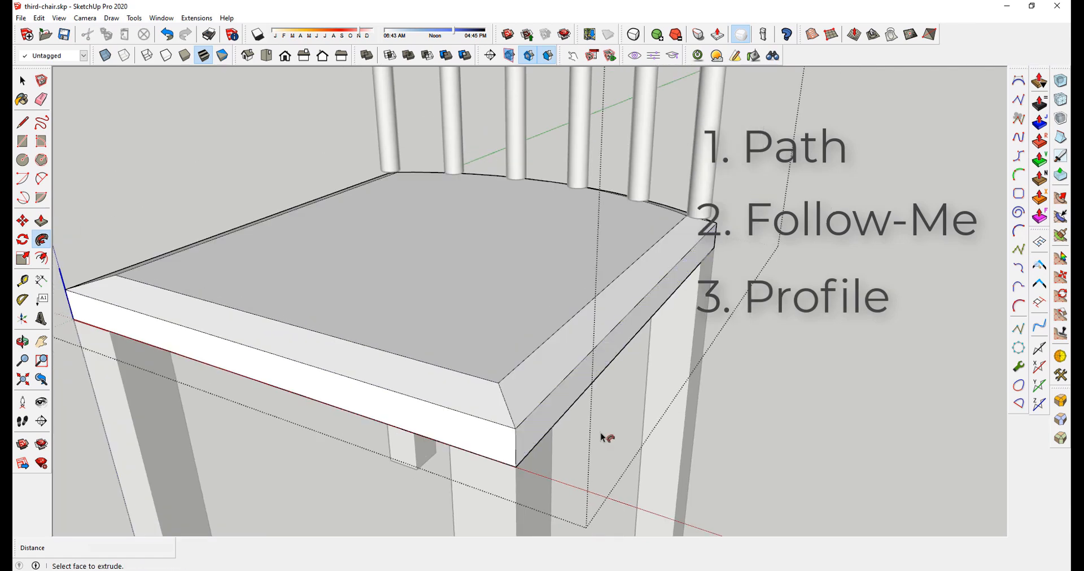
Step: Highlight the lower bevel edges along the seat's front and side for inspection, then close and reopen the seat group
middle_drag(604, 435, 582, 457)
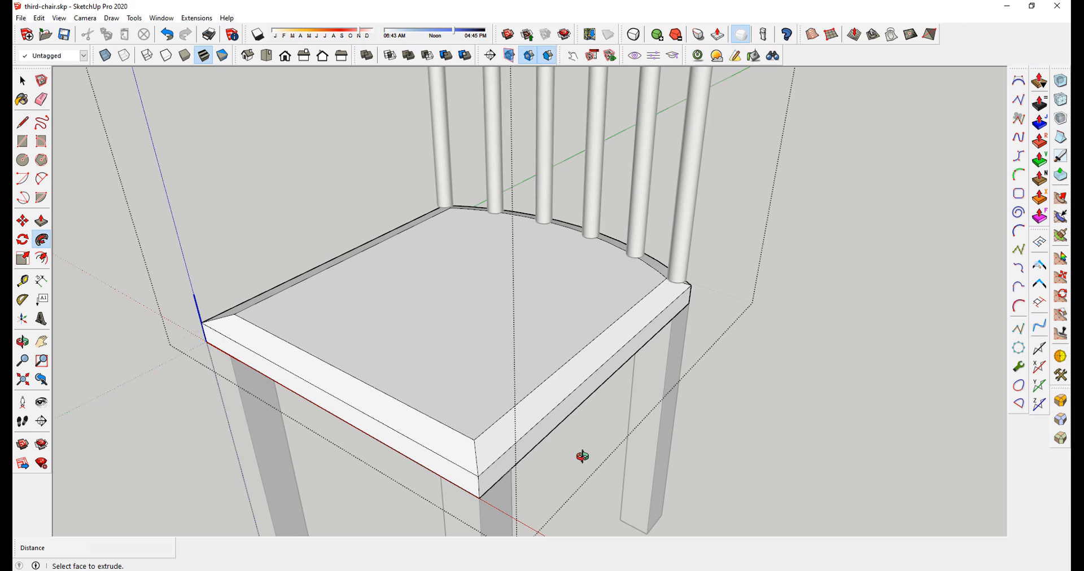
key(space)
click(502, 455)
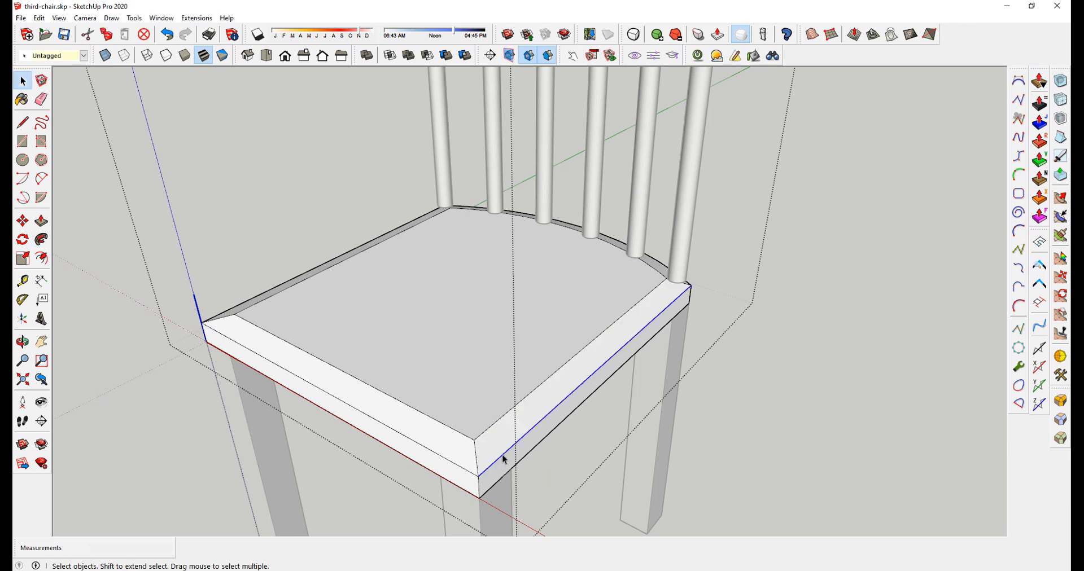
shift+click(415, 444)
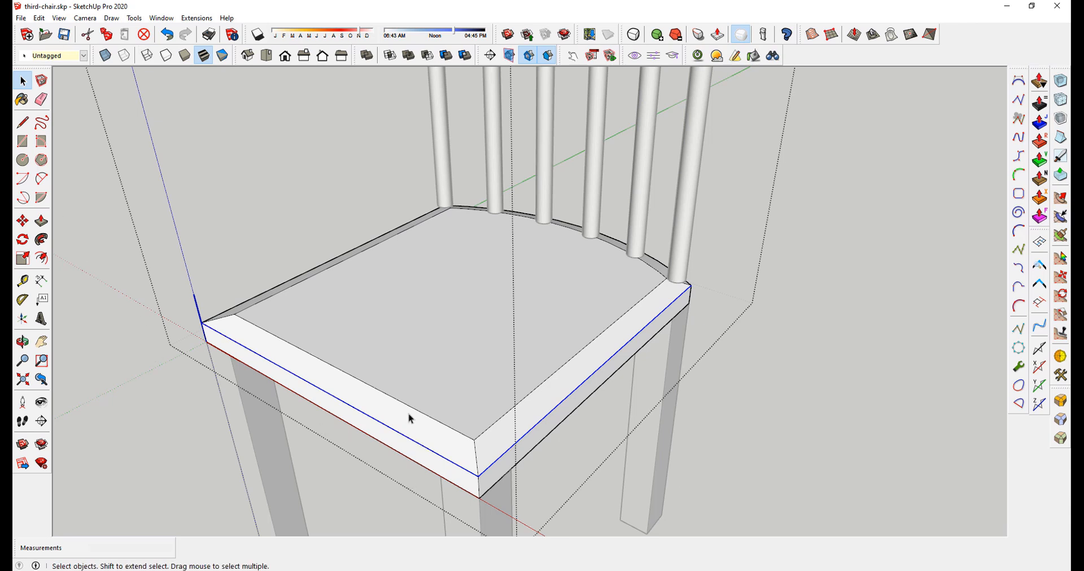
click(186, 465)
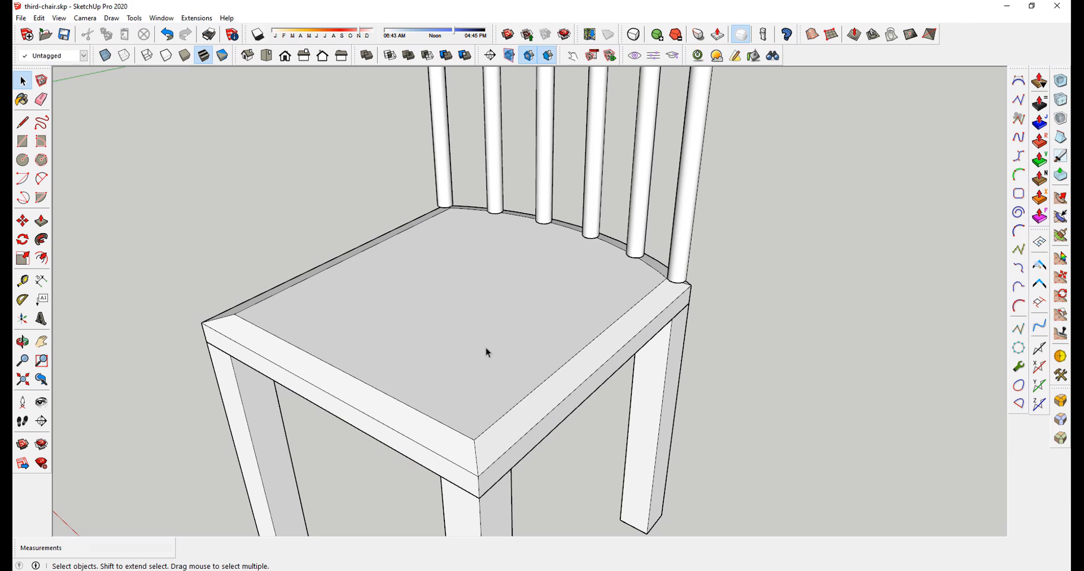
double_click(478, 371)
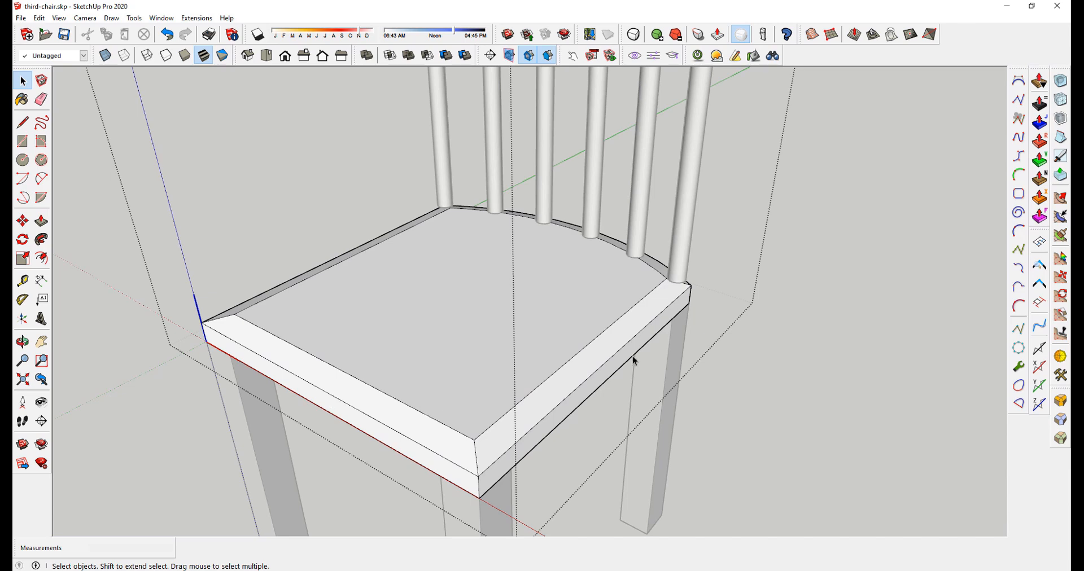
Step: Examine from seat level how the spindle bottoms meet the beveled rear edge, and close the seat group
key(o)
drag(654, 319, 323, 180)
key(space)
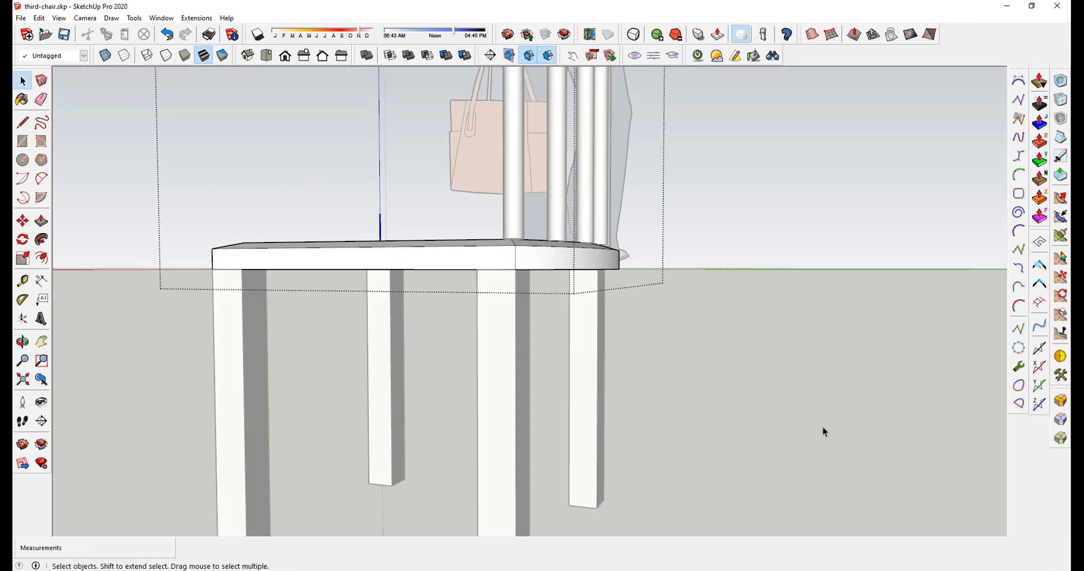
scroll(497, 286, up, 3)
middle_drag(497, 286, 638, 398)
middle_drag(600, 369, 496, 341)
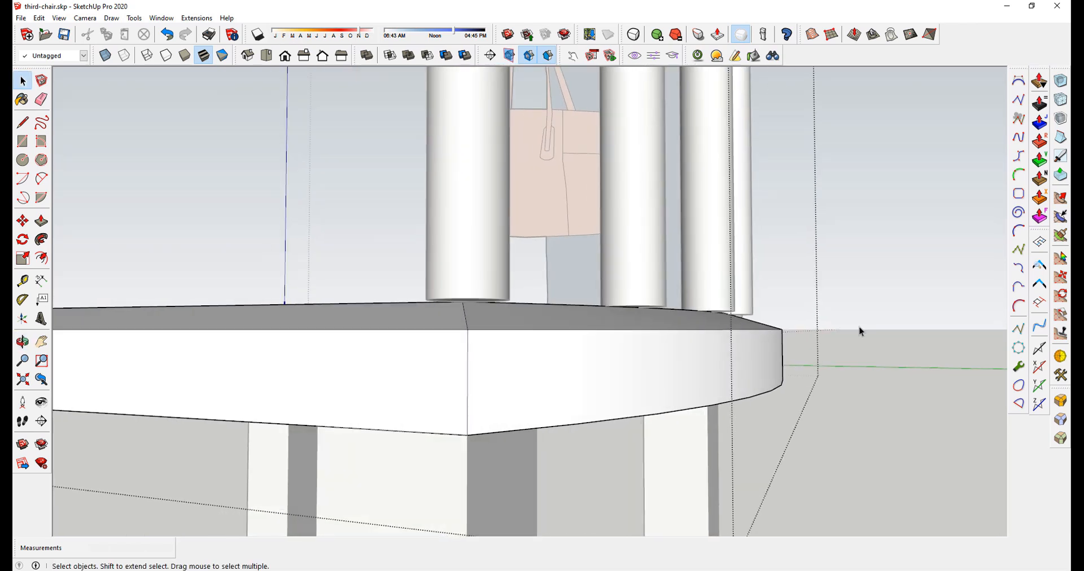
click(855, 300)
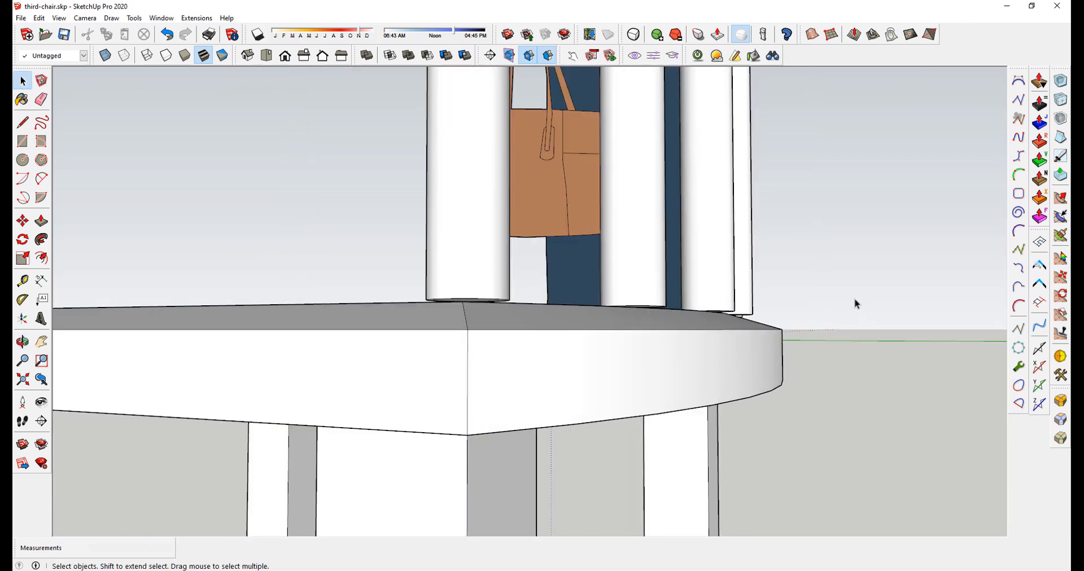
Step: Open the corner spindle for editing and push its bottom face down 3/4" into the seat
double_click(496, 275)
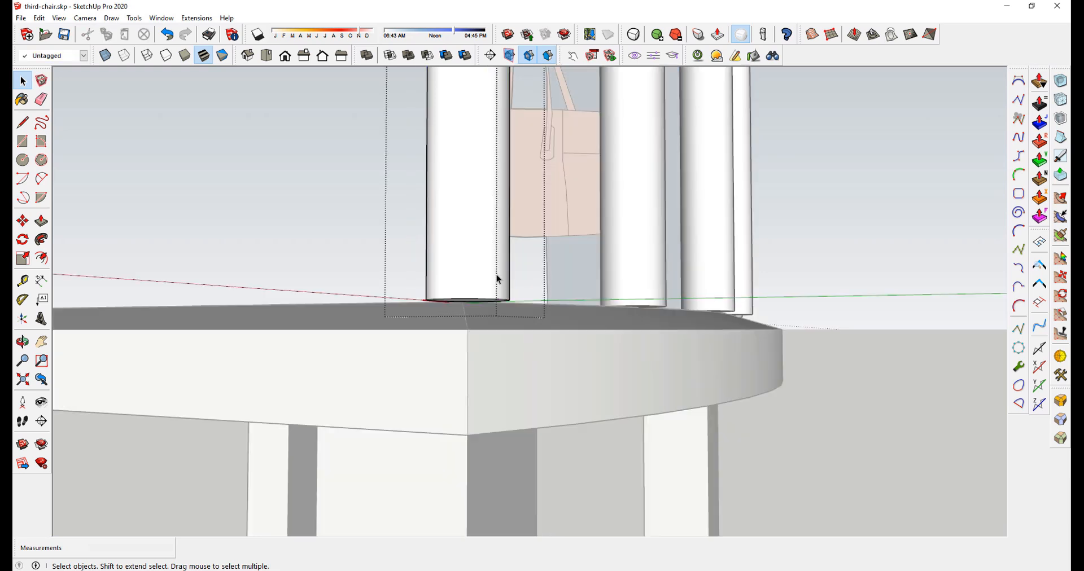
key(p)
mouse_move(497, 278)
middle_down()
mouse_move(500, 212)
mouse_move(489, 277)
middle_up()
click(483, 270)
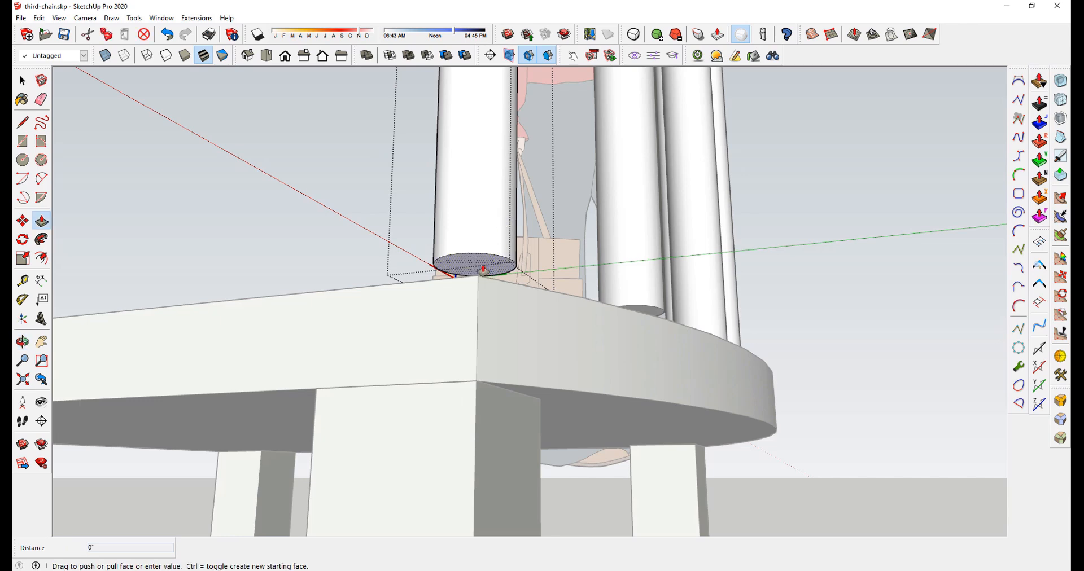
click(492, 336)
middle_drag(491, 336, 504, 411)
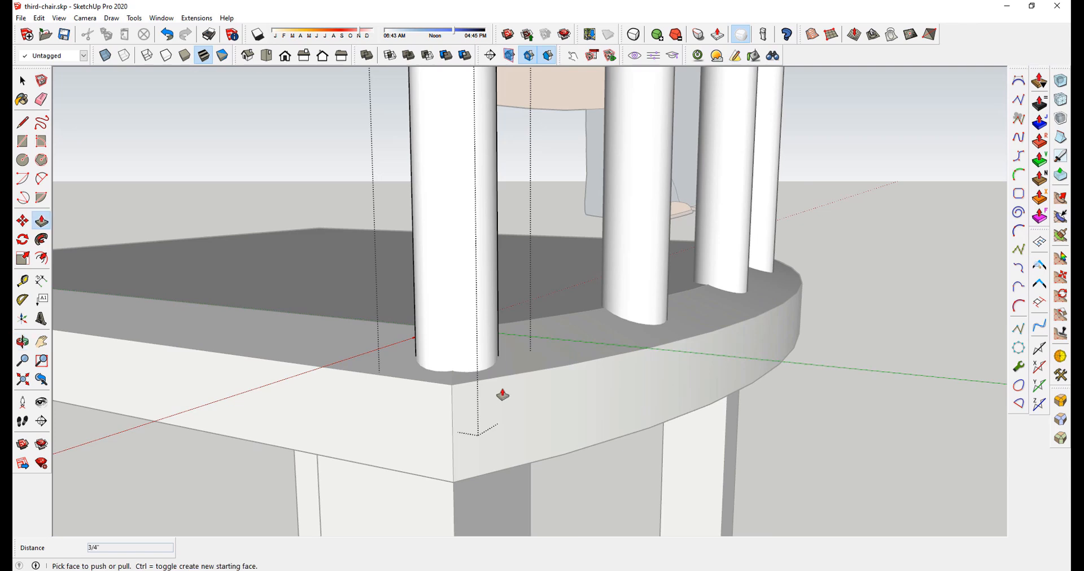
key(space)
Step: Examine the chair from several sides, checking the spindle bottoms on the seat and the four legs below it
middle_drag(807, 401, 430, 349)
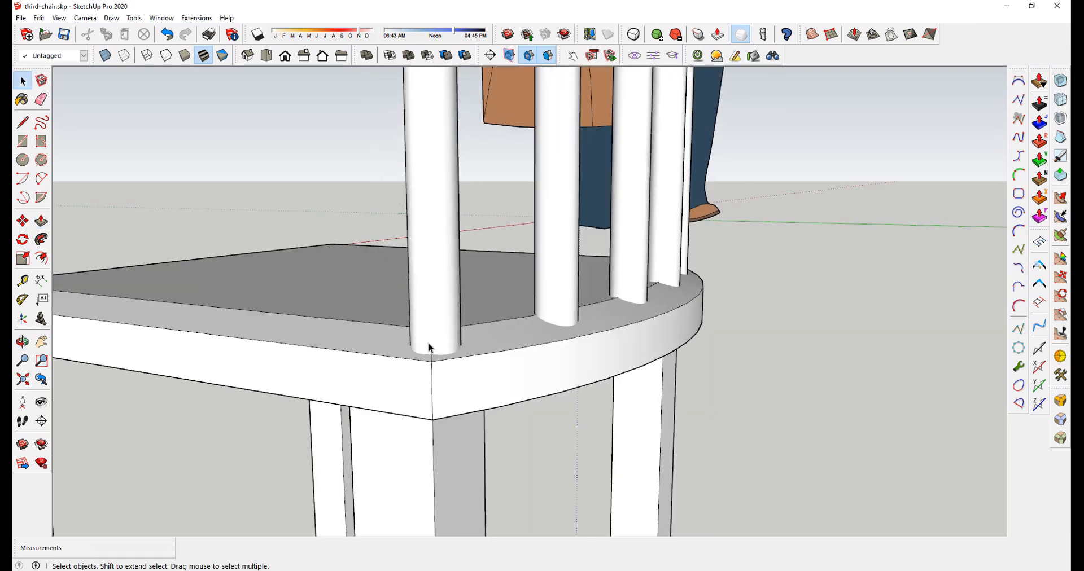
scroll(431, 346, down, 6)
middle_drag(260, 368, 592, 342)
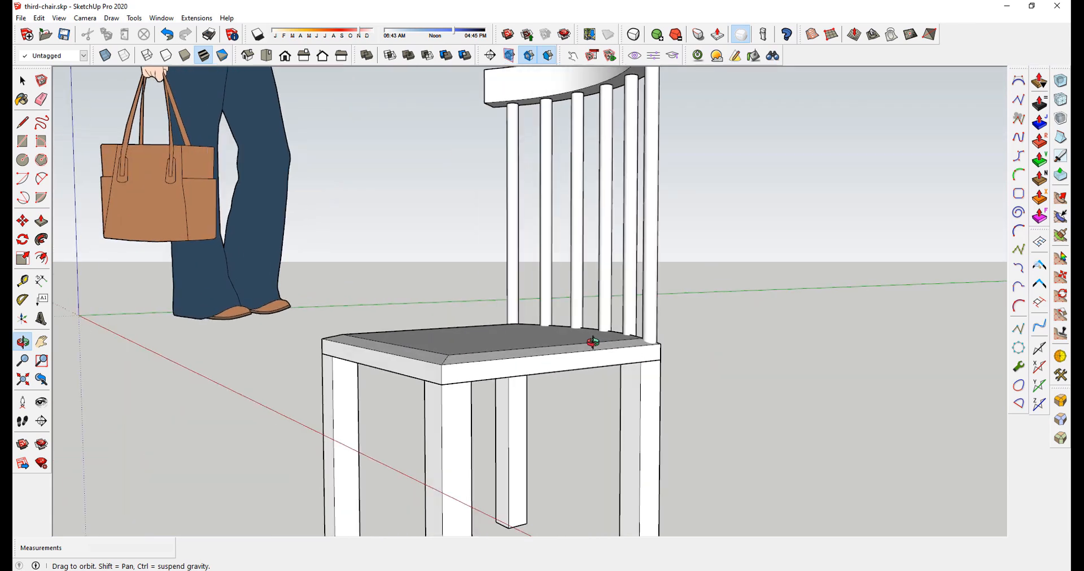
scroll(593, 343, down, 6)
middle_drag(518, 435, 569, 355)
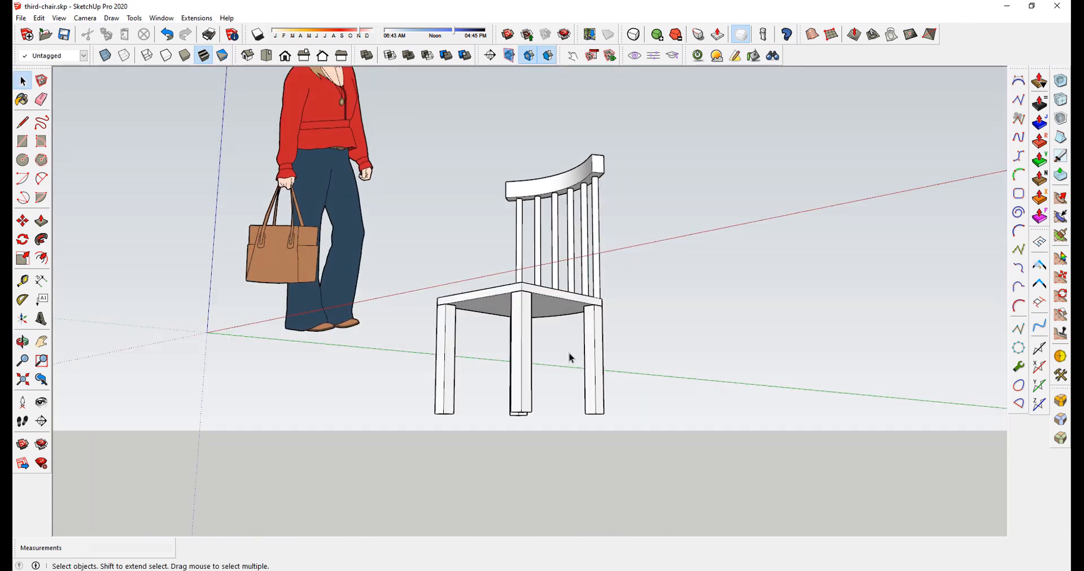
scroll(538, 401, up, 5)
middle_drag(532, 401, 558, 377)
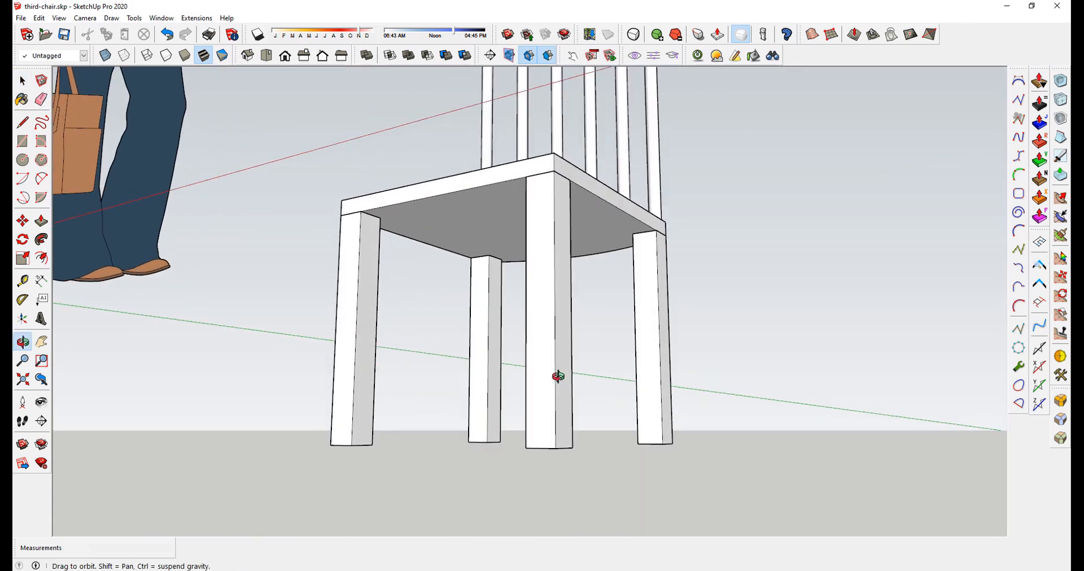
scroll(576, 351, up, 2)
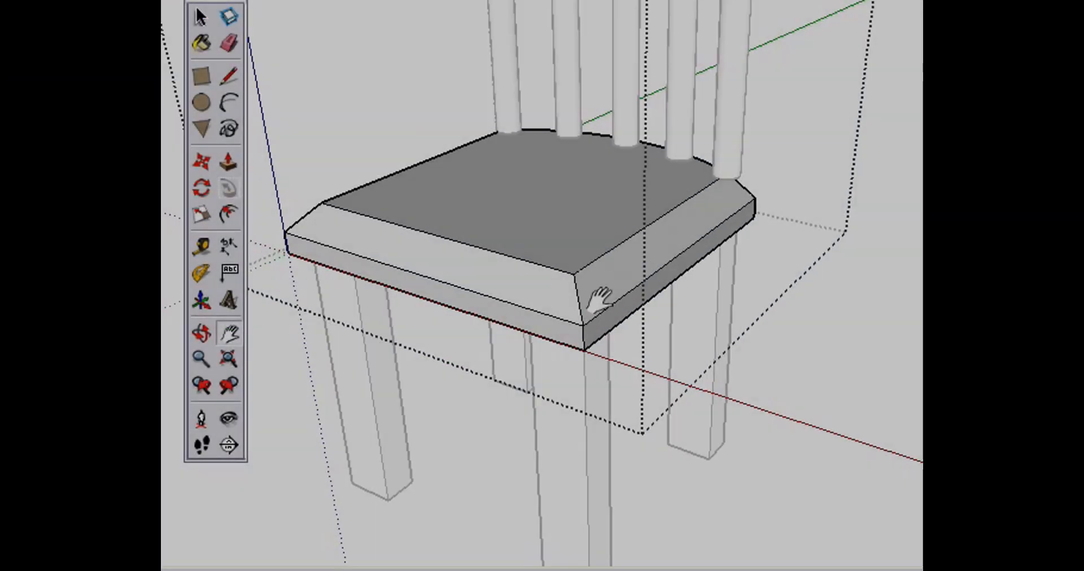
Step: Close the beveled seat group and view the chair's legs from a low angle
mouse_move(602, 299)
mouse_down()
mouse_move(731, 223)
mouse_move(656, 228)
mouse_move(527, 315)
mouse_move(609, 327)
mouse_up()
key(space)
scroll(571, 368, down, 3)
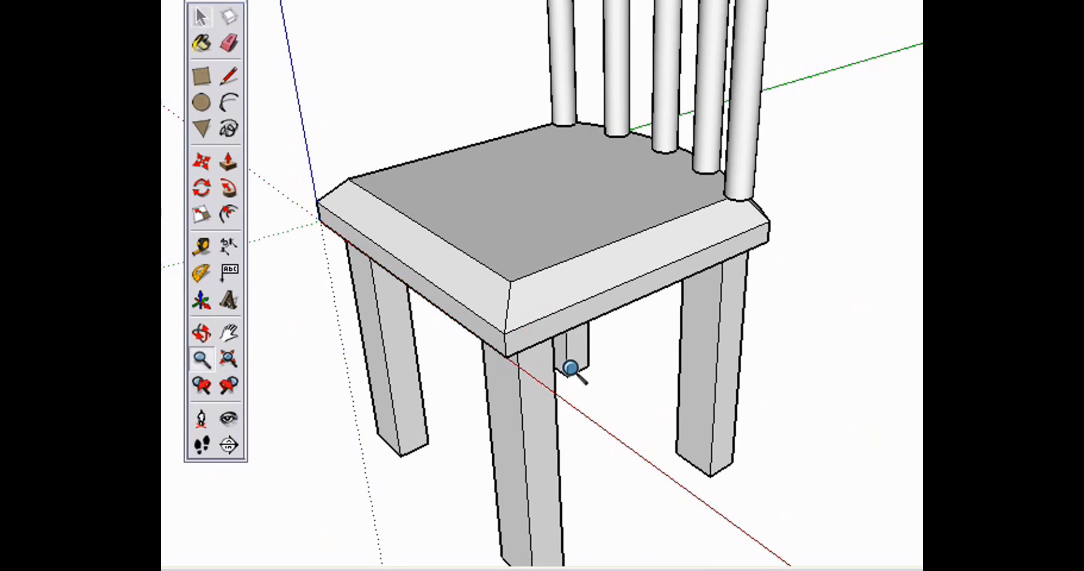
mouse_move(570, 368)
middle_down()
mouse_move(581, 301)
mouse_move(755, 293)
middle_up()
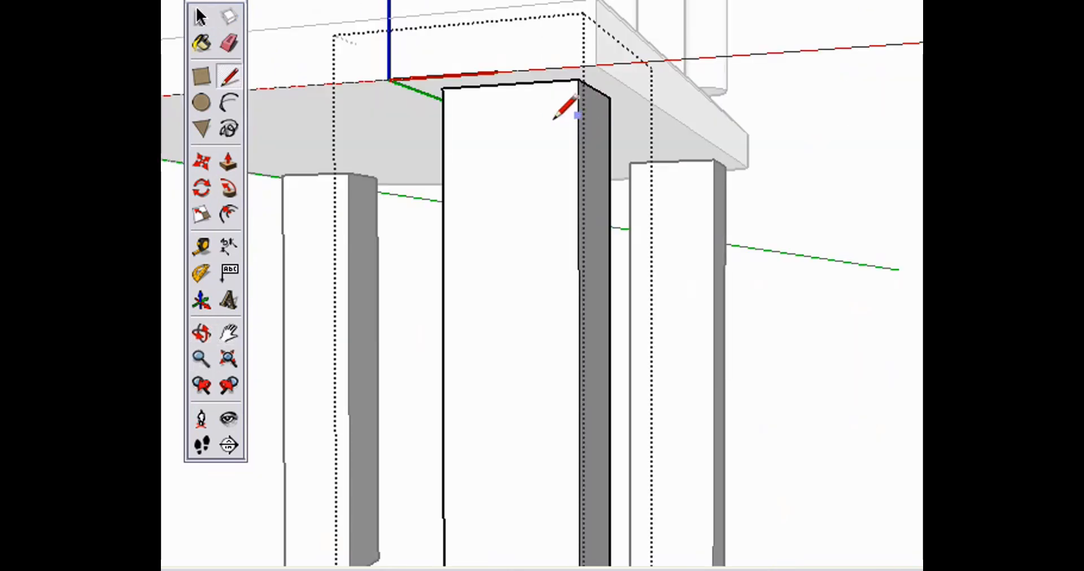
Step: Draw a stepped line profile on the front leg's face, from the edge near its top down toward its foot
click(577, 115)
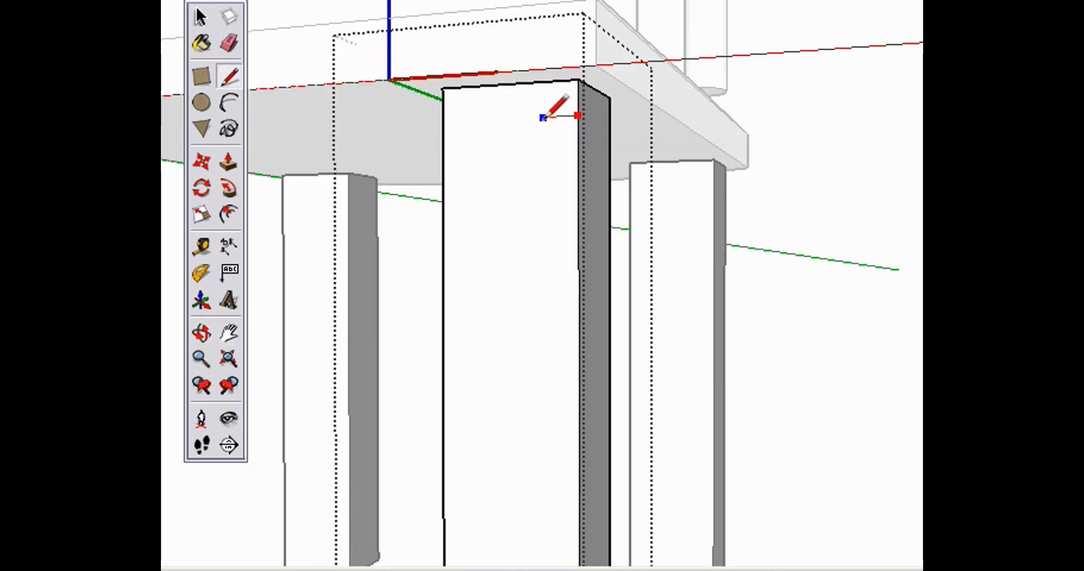
click(546, 116)
click(545, 182)
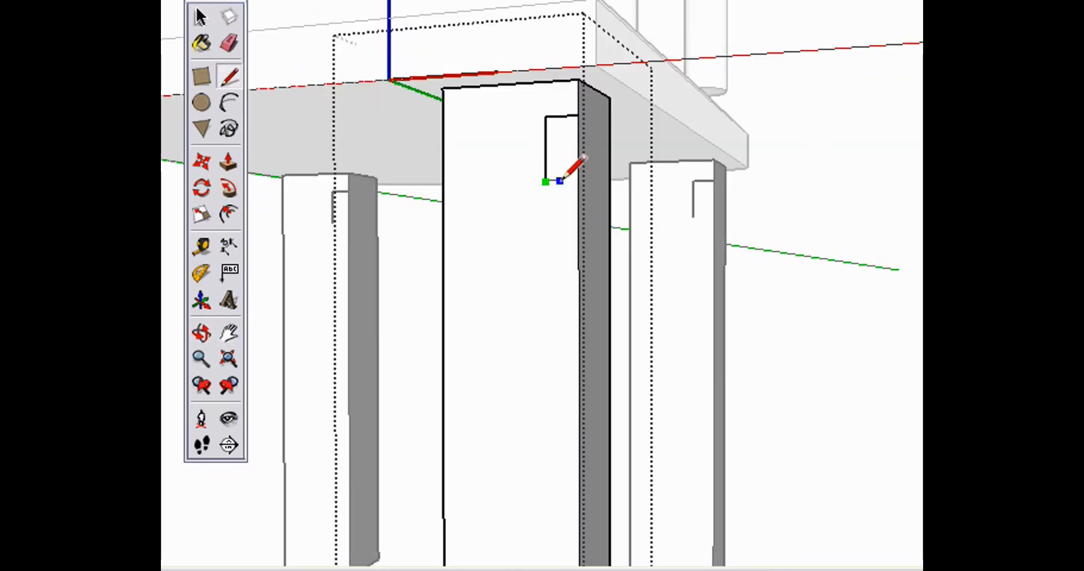
click(560, 181)
click(560, 318)
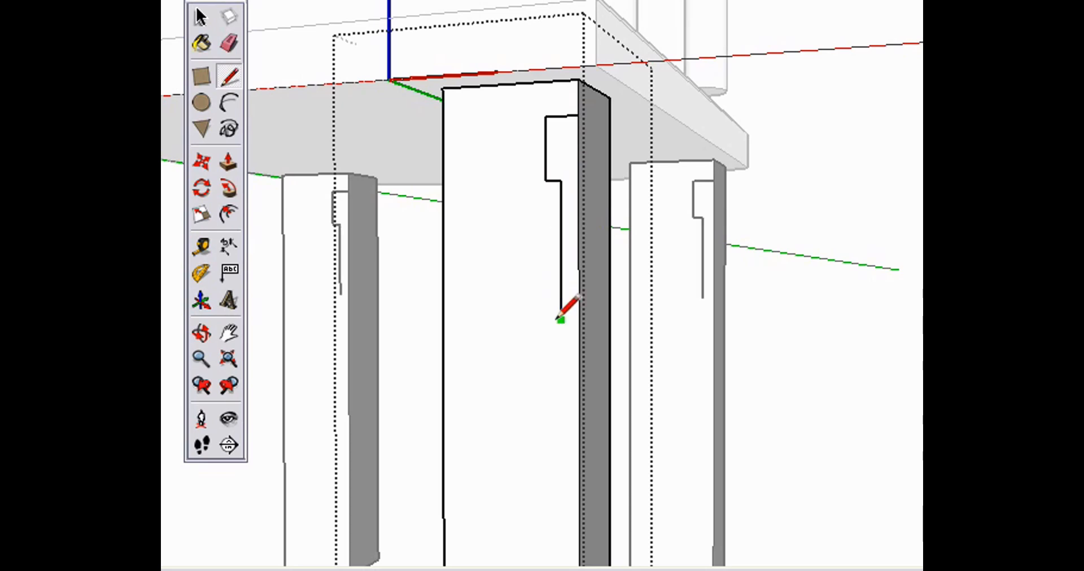
click(545, 319)
scroll(550, 216, down, 3)
mouse_move(516, 361)
shift+middle_down()
mouse_move(551, 395)
mouse_move(477, 249)
mouse_move(436, 233)
shift+middle_up()
click(476, 134)
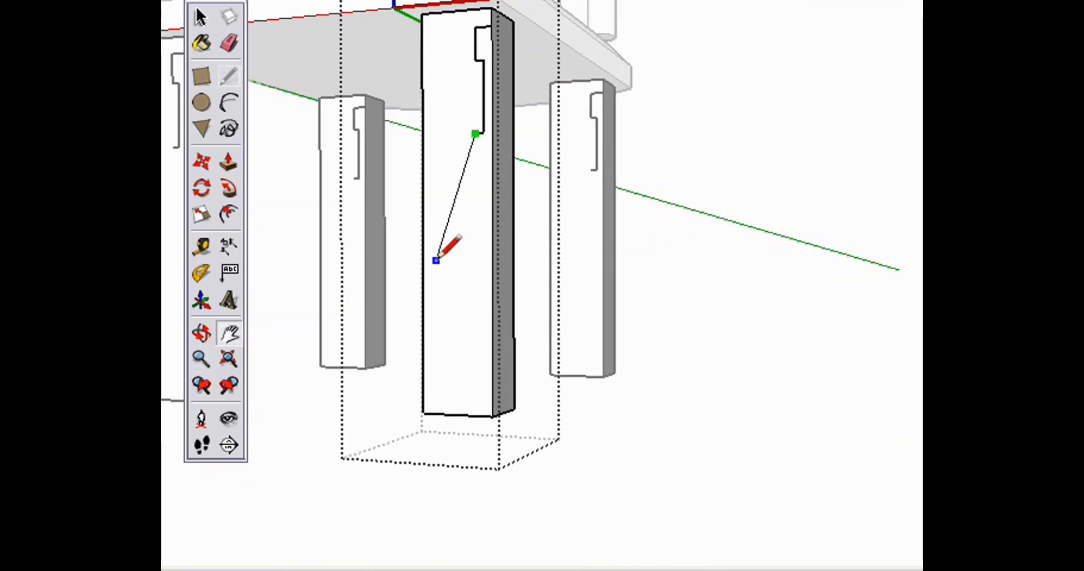
click(475, 408)
Step: Add an outward-bulging arc to the lower part of the leg profile and erase the straight segment it spans
key(z)
drag(476, 339, 467, 208)
mouse_move(431, 319)
shift+middle_down()
mouse_move(497, 285)
mouse_move(550, 230)
shift+middle_up()
key(a)
click(435, 365)
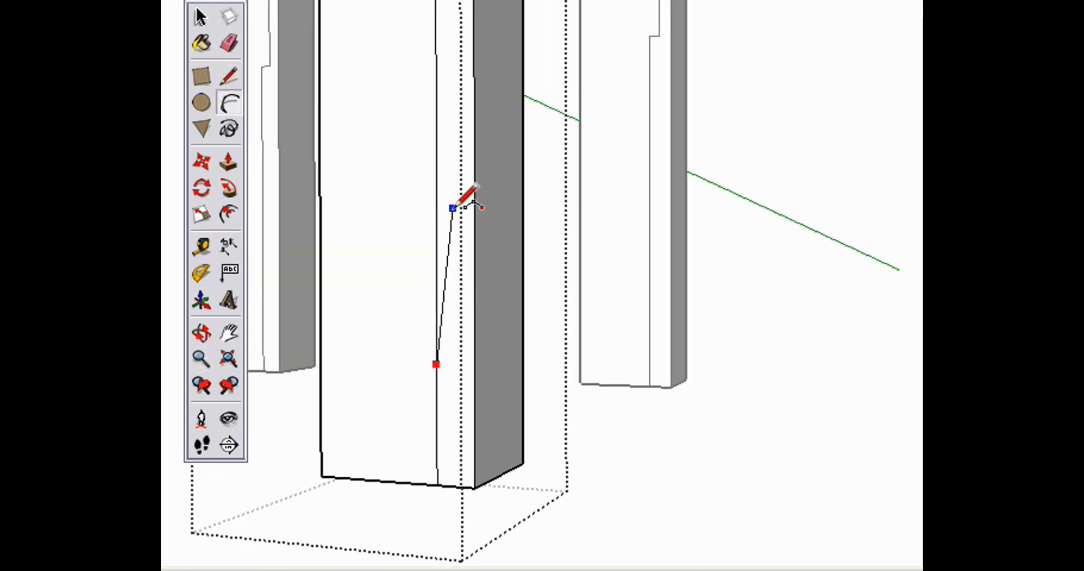
click(436, 214)
click(450, 288)
key(e)
click(443, 282)
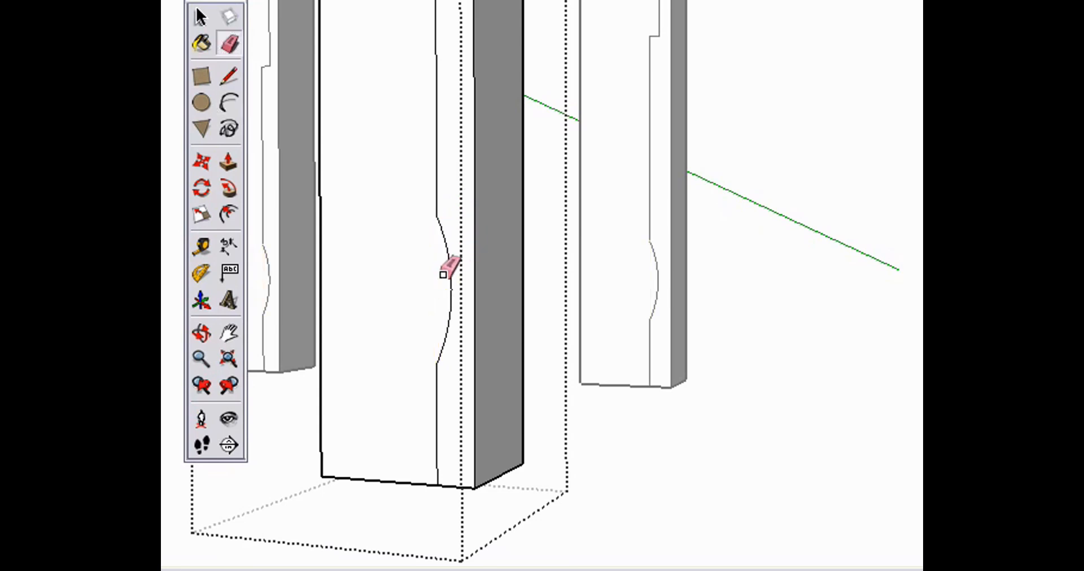
Step: Sweep the leg profile around the leg's bottom with Follow Me, close the component and view the turned legs
scroll(448, 346, down, 4)
mouse_move(448, 346)
shift+middle_down()
mouse_move(508, 284)
mouse_move(515, 245)
mouse_move(610, 314)
shift+middle_up()
key(f)
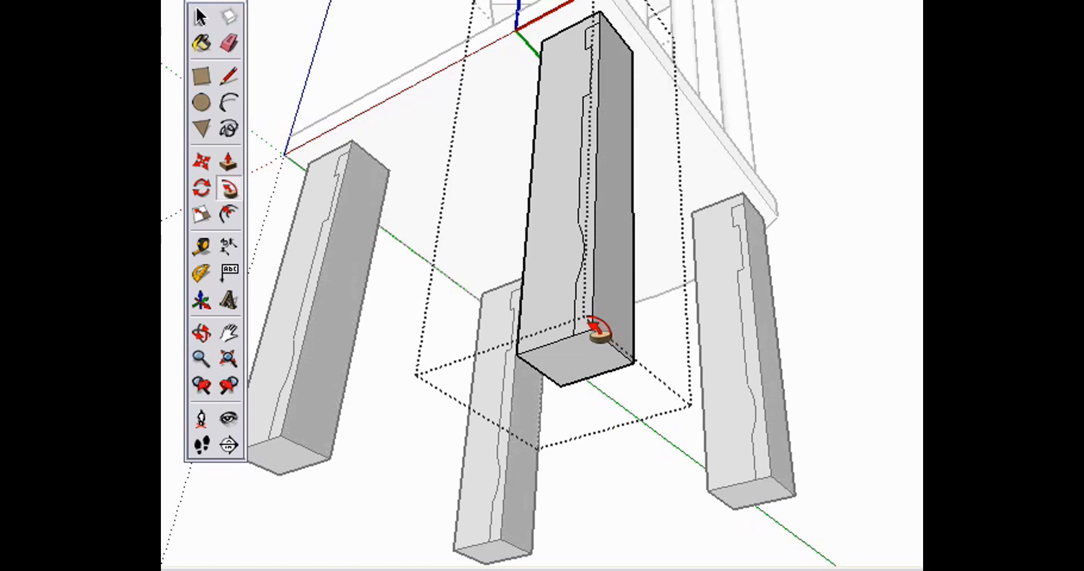
mouse_move(597, 327)
mouse_down()
mouse_move(636, 363)
mouse_move(554, 383)
mouse_move(566, 355)
mouse_move(600, 355)
mouse_move(600, 346)
mouse_up()
key(z)
drag(599, 243, 652, 357)
key(space)
click(677, 287)
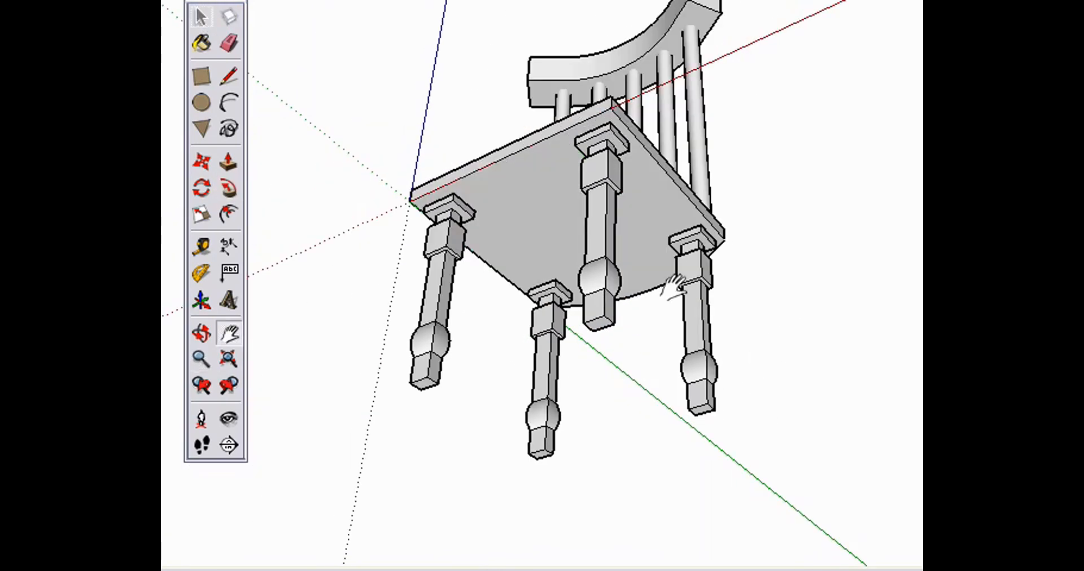
middle_drag(678, 286, 530, 398)
scroll(530, 398, down, 3)
shift+middle_drag(573, 319, 523, 357)
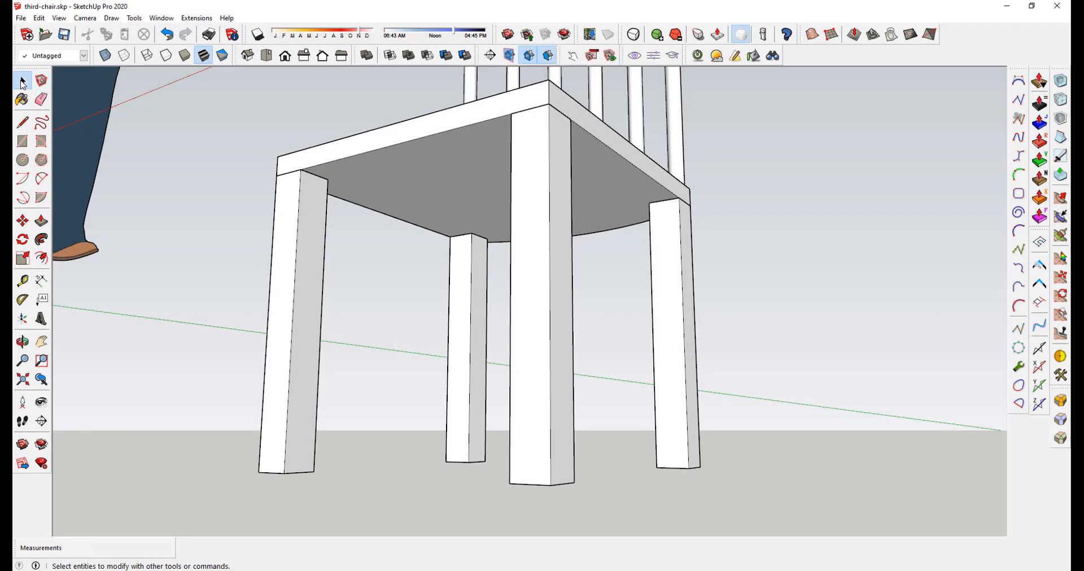
Step: Open the plain front corner leg for editing and place a vertical guide 1/8" in from its front face's outer edge
double_click(530, 317)
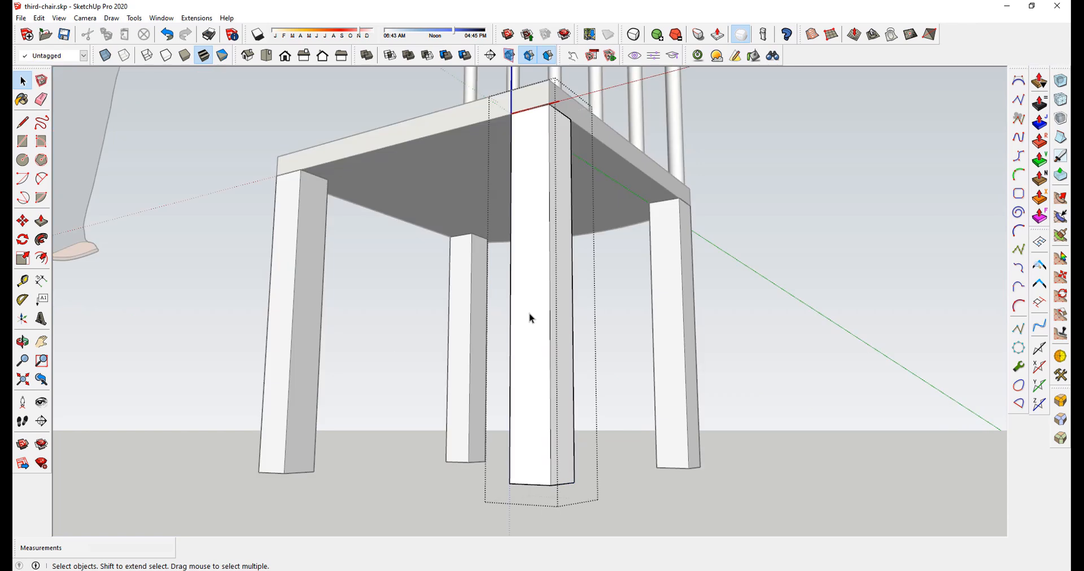
middle_drag(434, 398, 446, 412)
scroll(455, 422, down, 3)
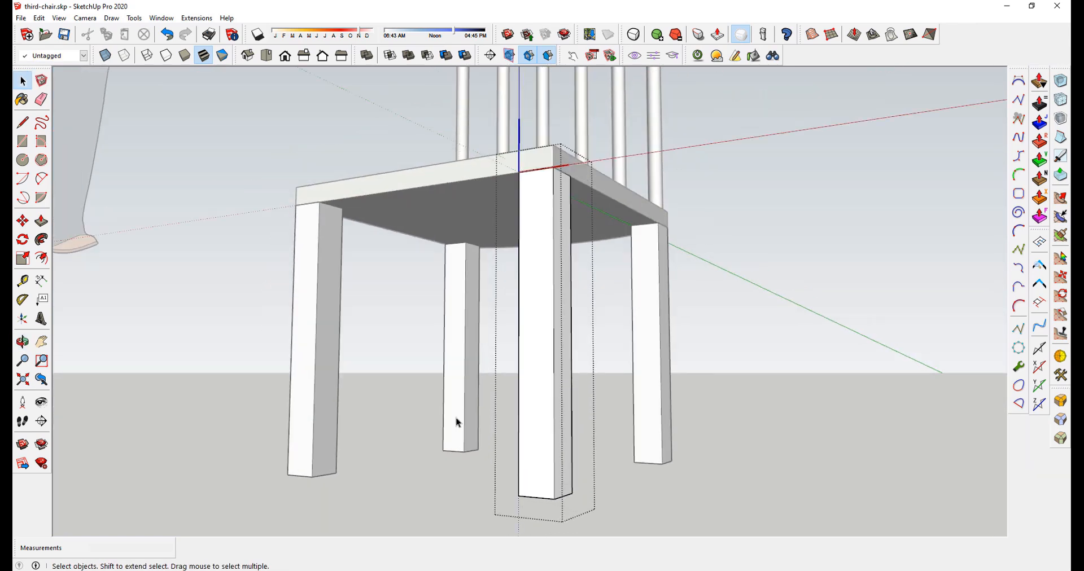
middle_drag(498, 315, 576, 370)
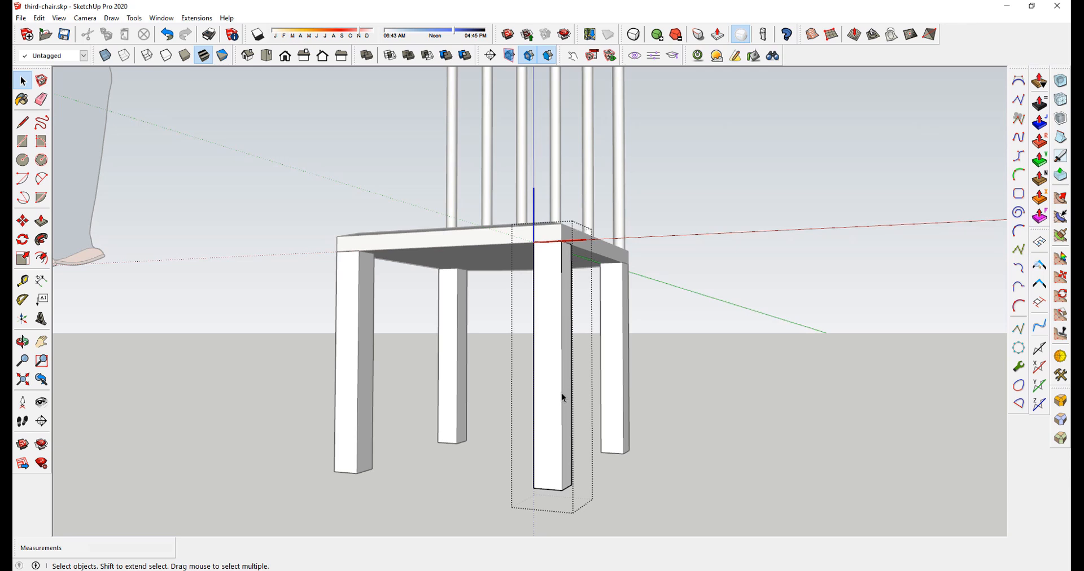
scroll(561, 393, up, 5)
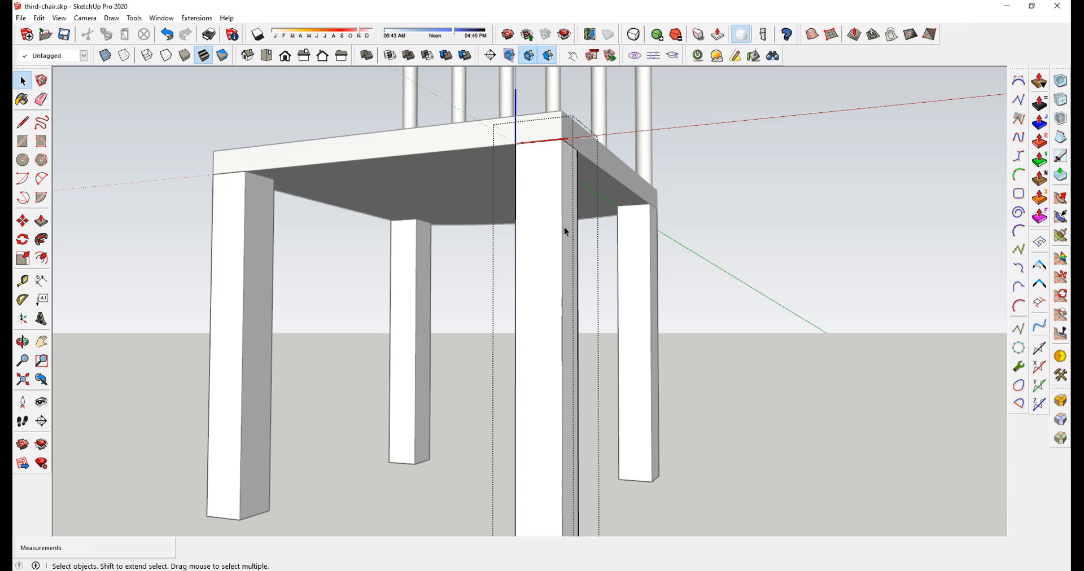
scroll(452, 198, down, 2)
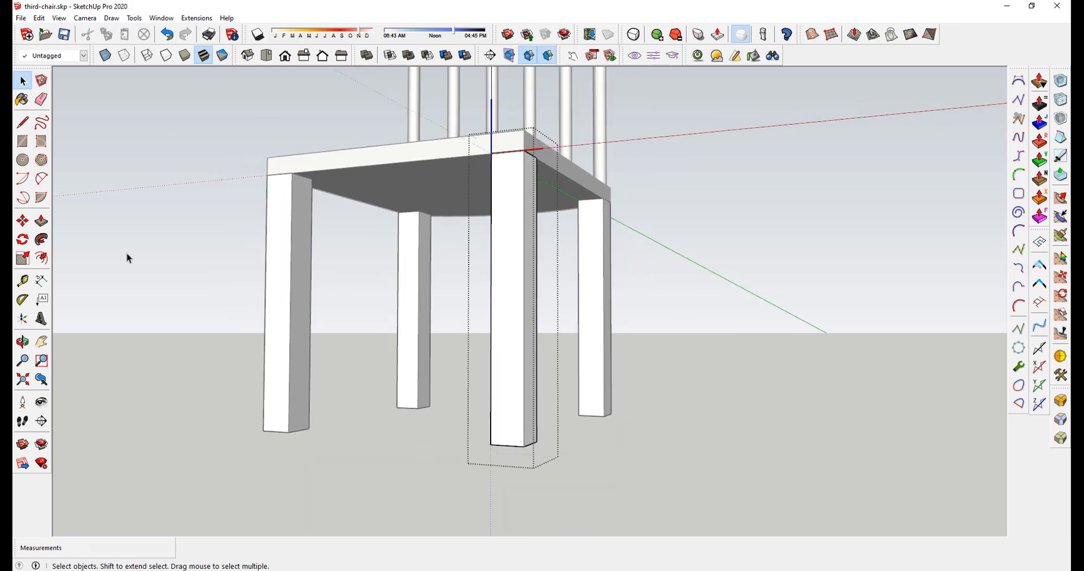
click(23, 280)
scroll(543, 347, up, 2)
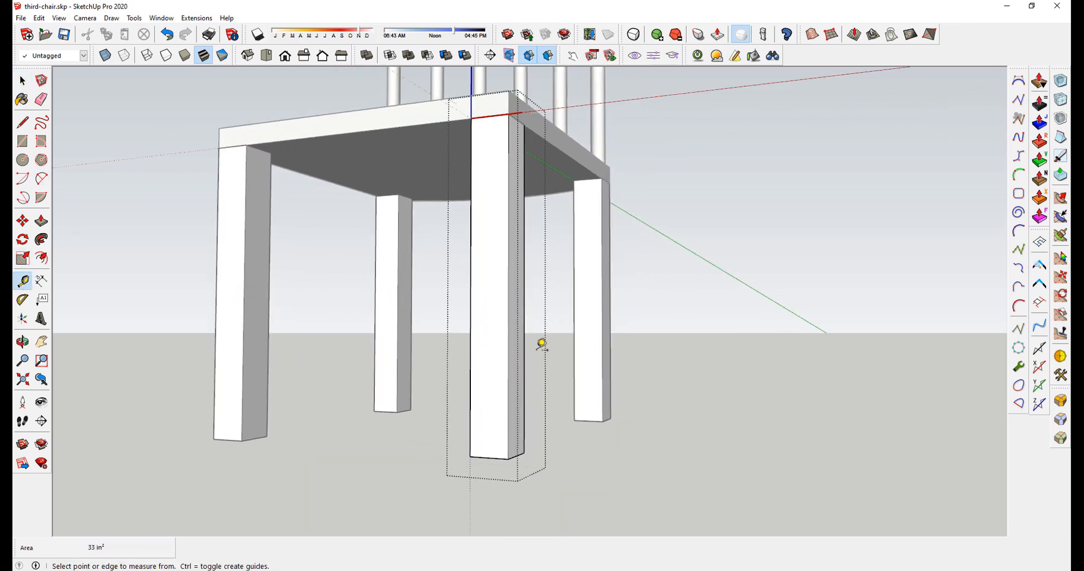
scroll(542, 345, up, 6)
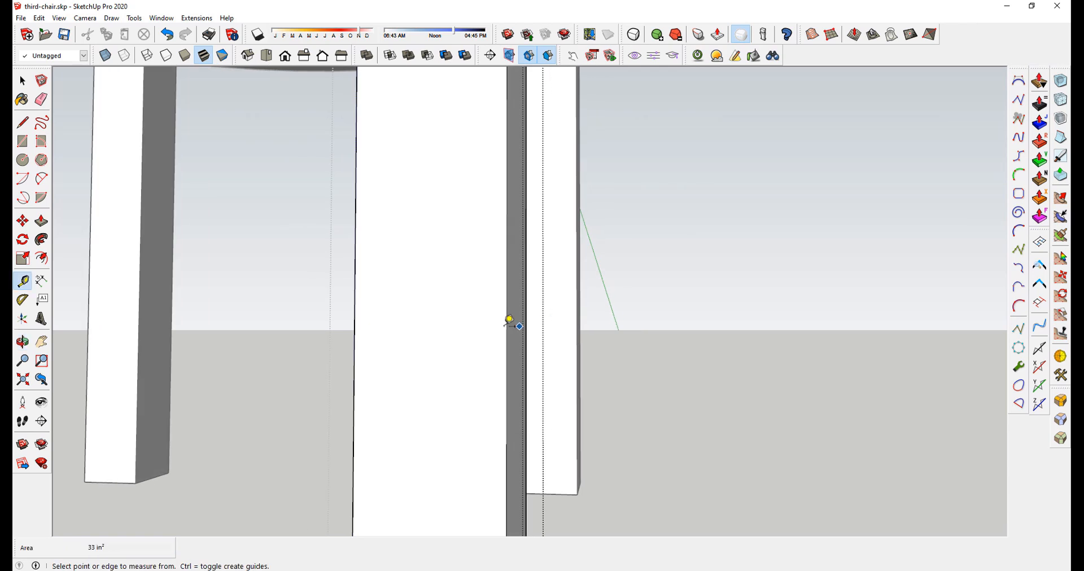
click(507, 271)
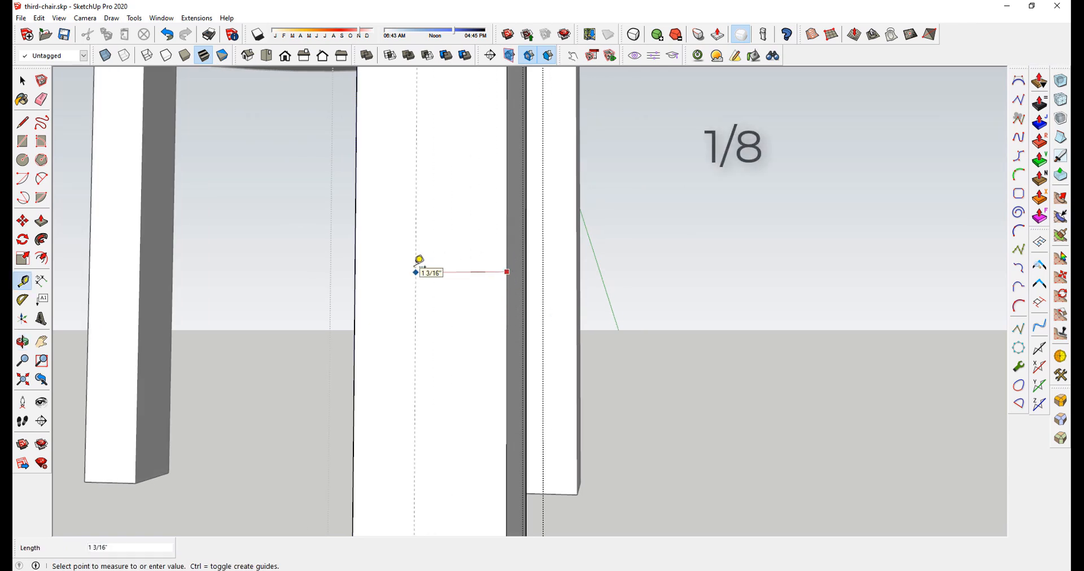
text(1/8)
key(Return)
Step: Place a second vertical guide 5/8" in from the same outer edge of the leg's front face
middle_drag(414, 263, 486, 283)
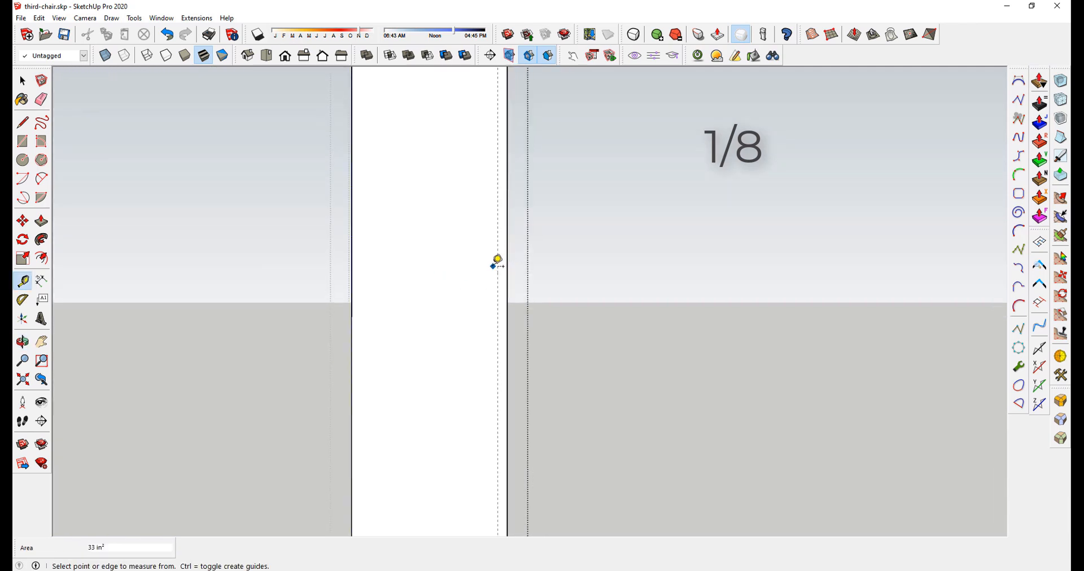
scroll(452, 277, down, 2)
scroll(453, 281, up, 2)
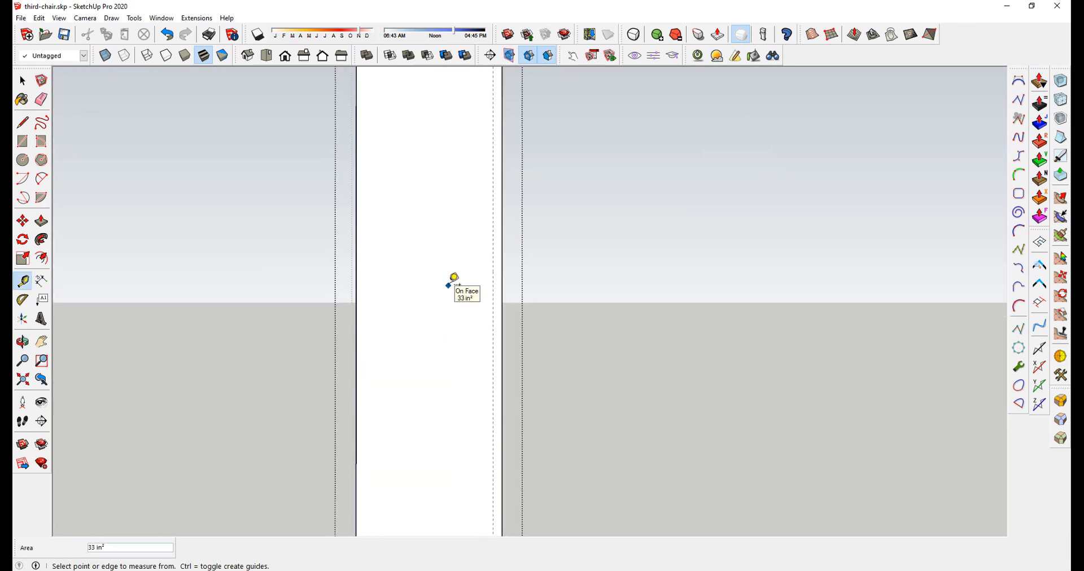
click(503, 255)
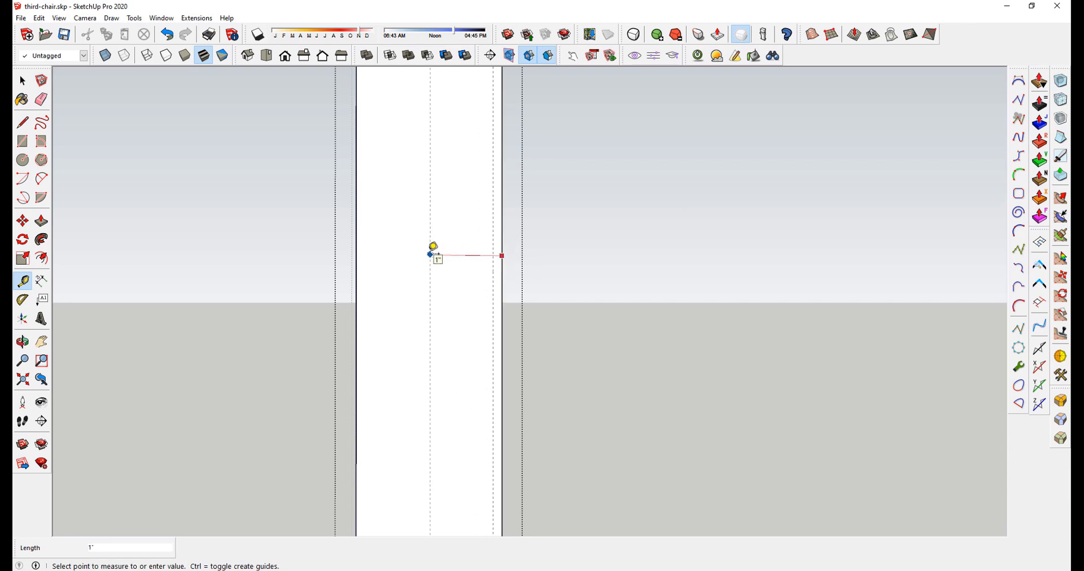
text(5/8)
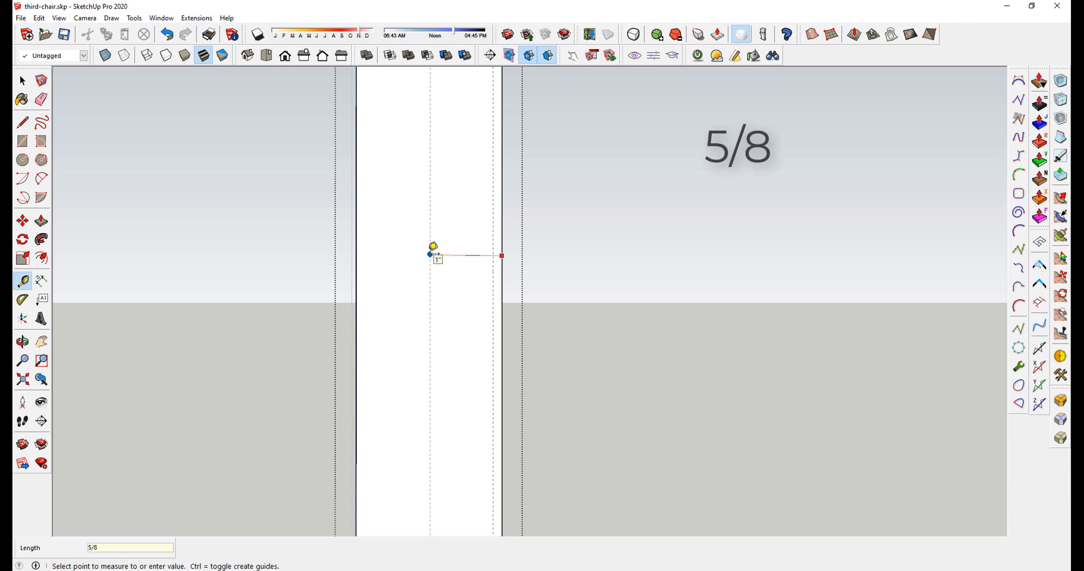
key(Return)
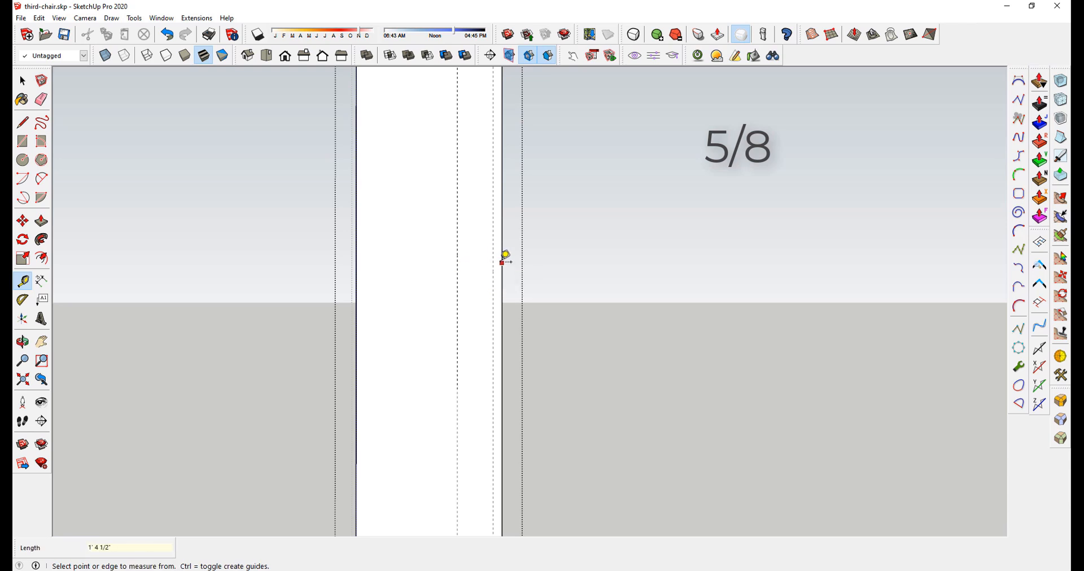
Step: Examine the vertical guides along the full height of the front leg and on the other legs
middle_drag(566, 259, 560, 229)
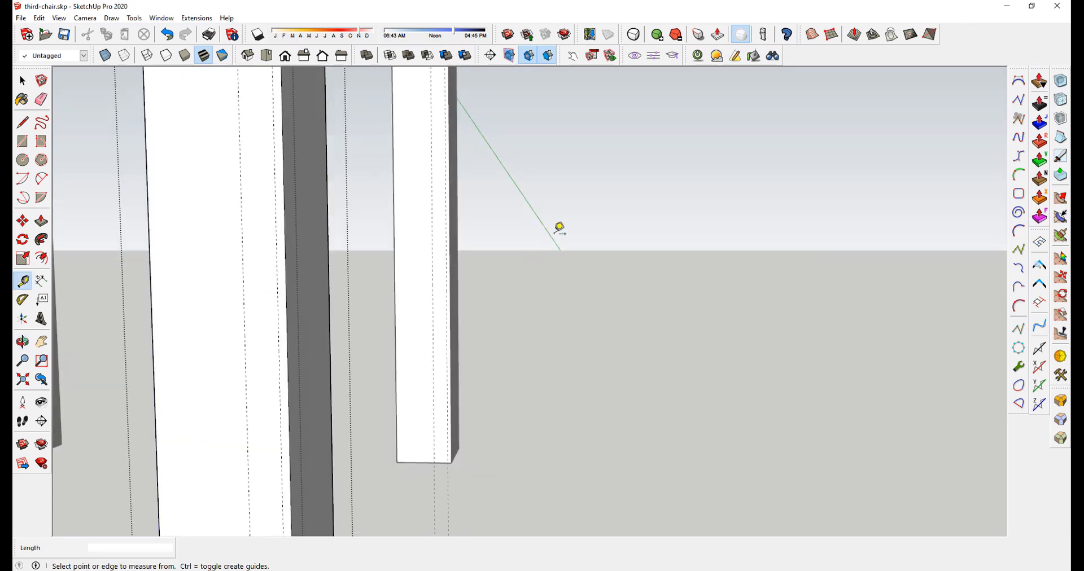
scroll(581, 188, down, 4)
middle_drag(581, 188, 574, 216)
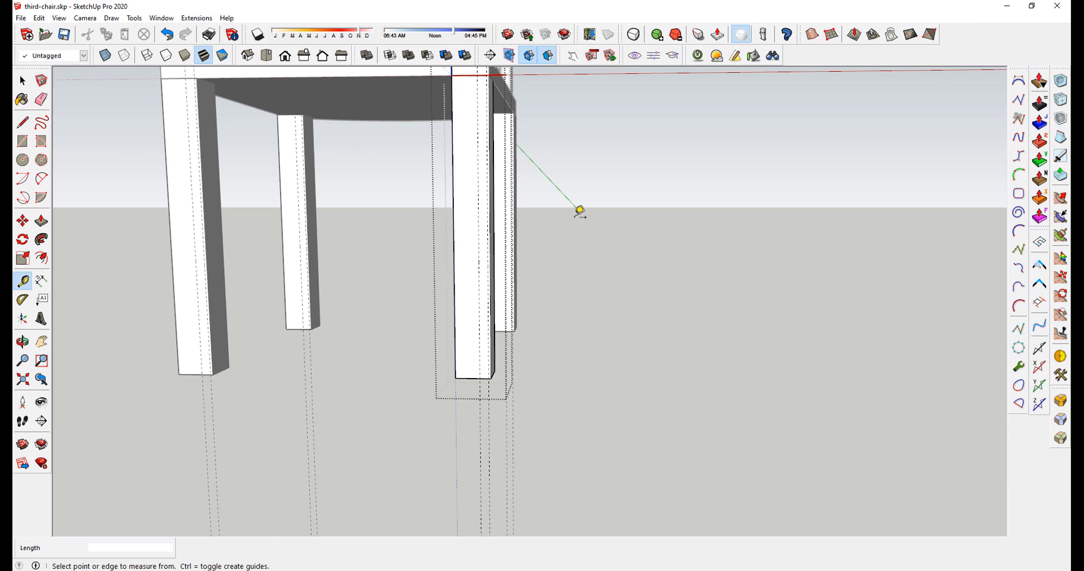
scroll(574, 217, down, 1)
middle_drag(485, 117, 492, 144)
scroll(492, 138, up, 2)
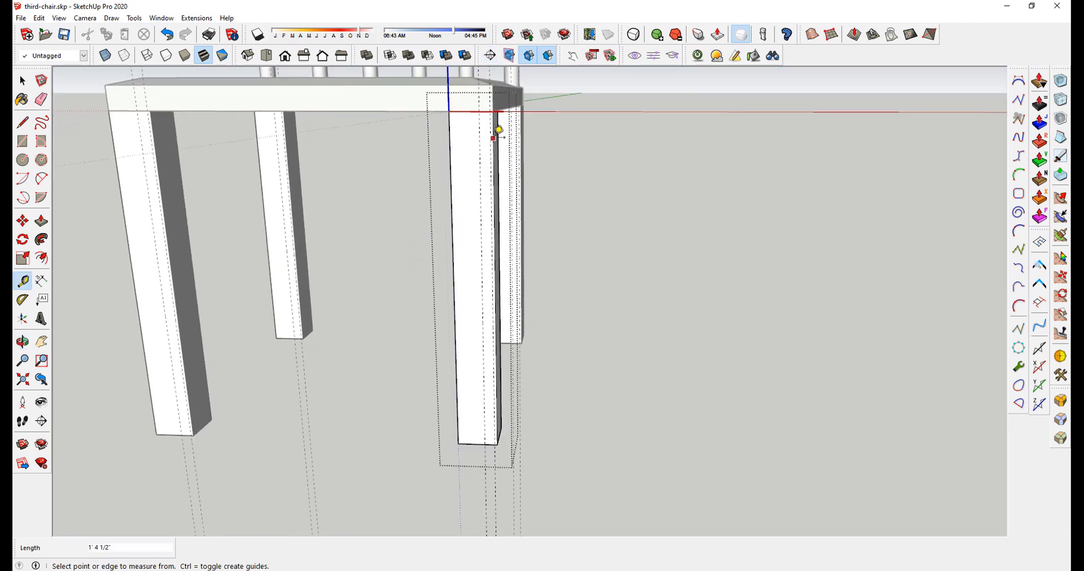
Step: Draw a stepped profile on the leg's upper front face: 3/4" in from the outer edge, down, 1/4" out, down, and 1/4" back in
scroll(499, 130, up, 1)
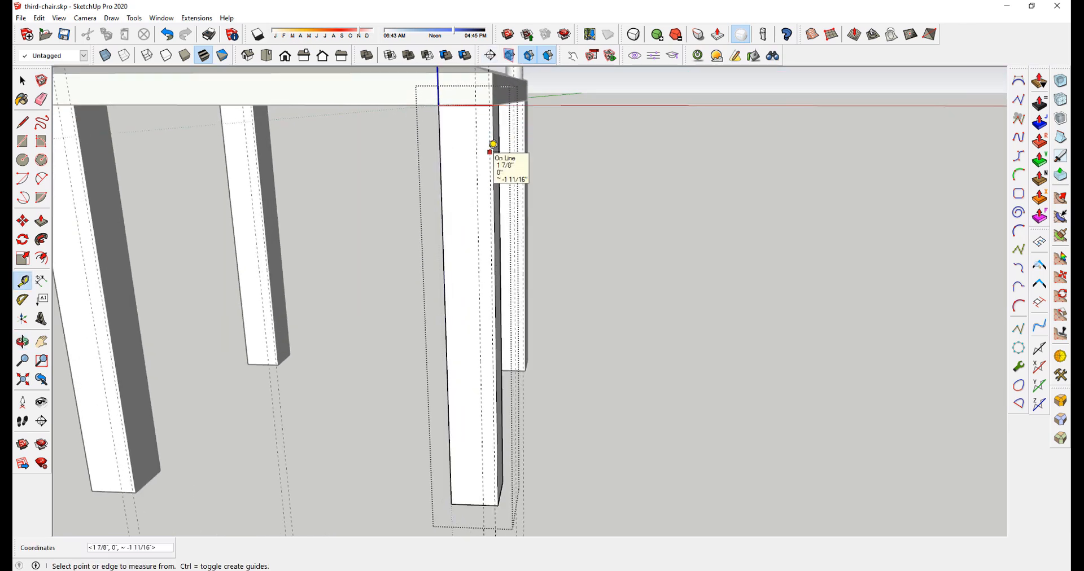
scroll(492, 138, up, 2)
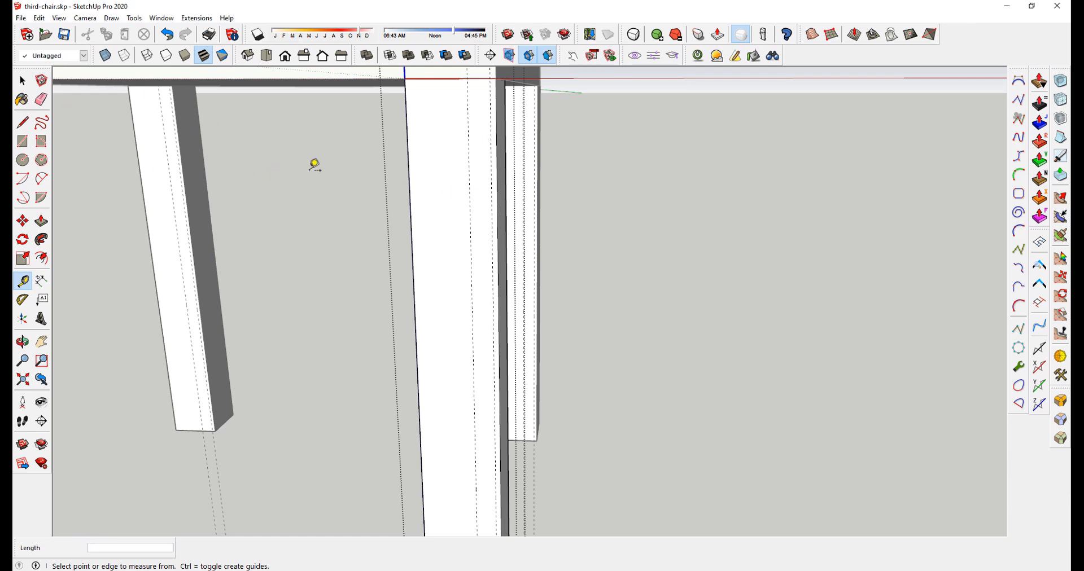
key(l)
scroll(471, 124, up, 1)
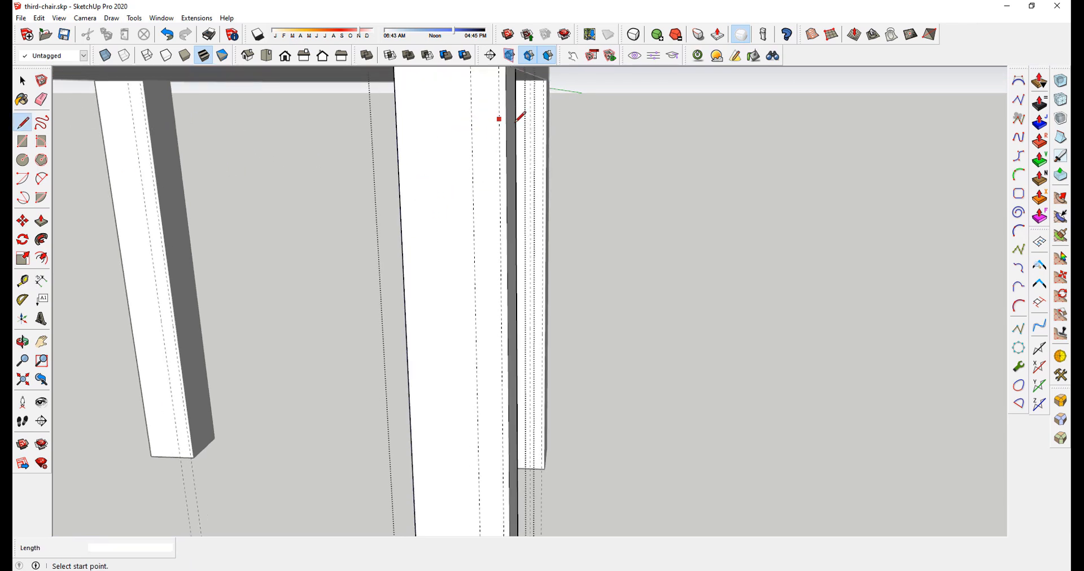
middle_drag(518, 120, 554, 132)
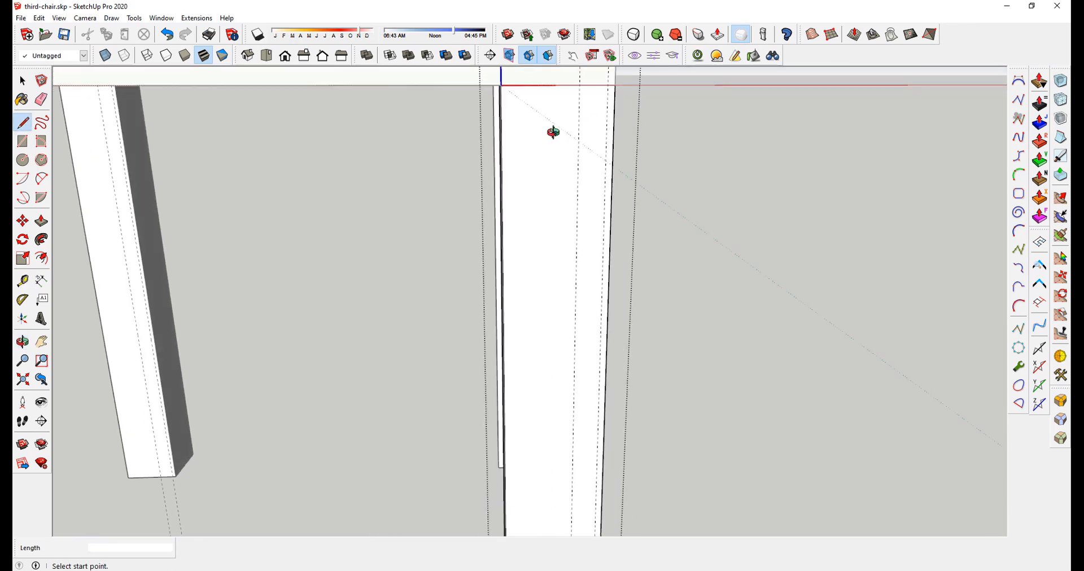
click(613, 133)
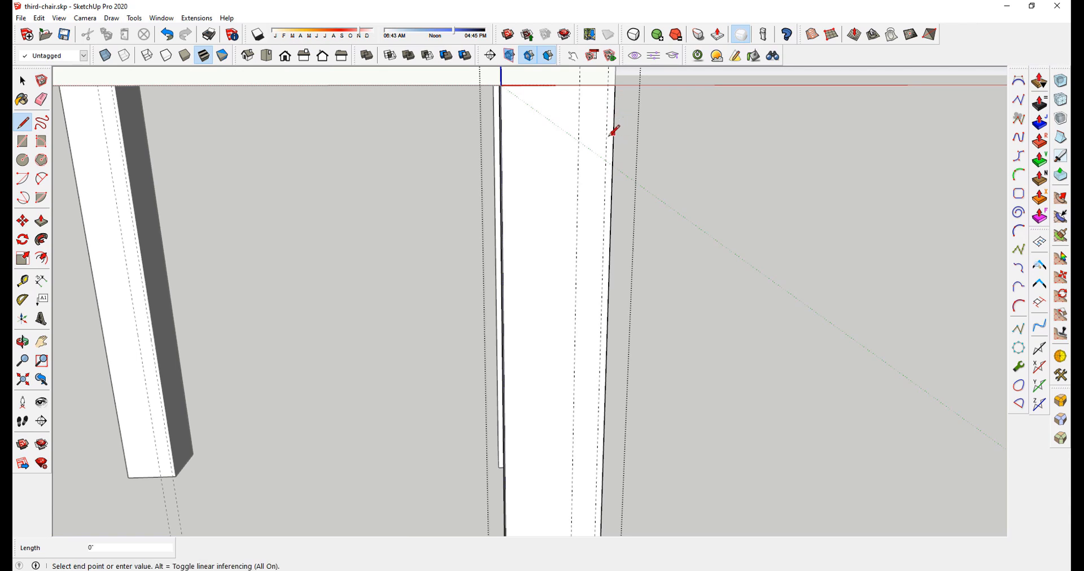
click(578, 134)
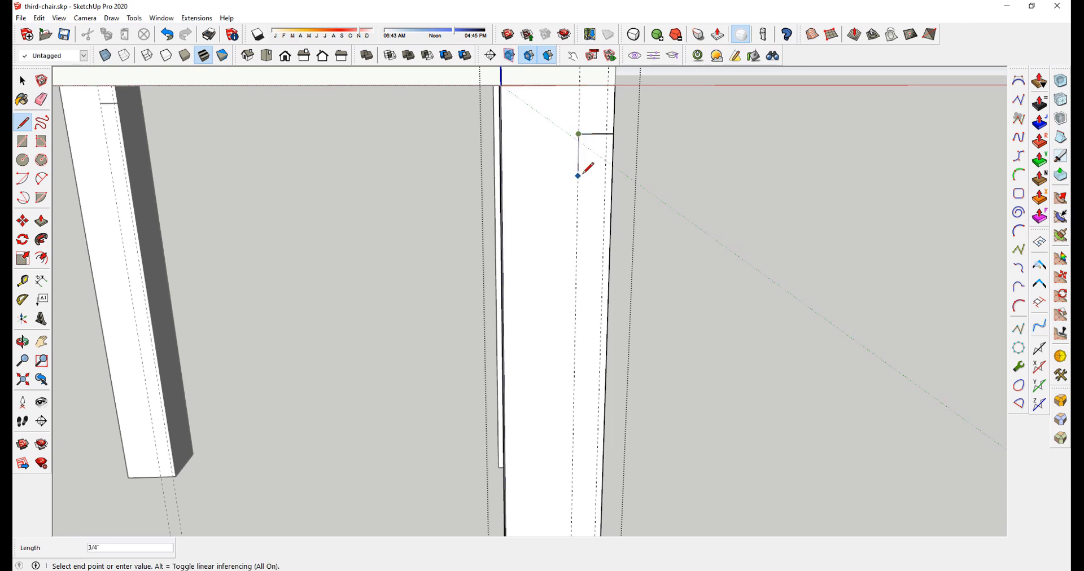
click(577, 196)
click(591, 196)
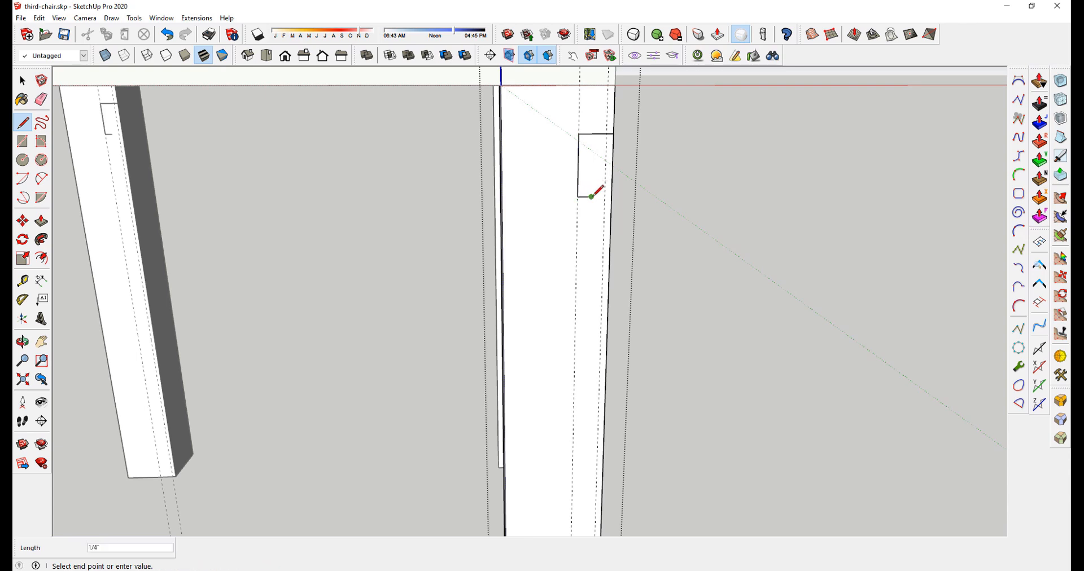
click(589, 298)
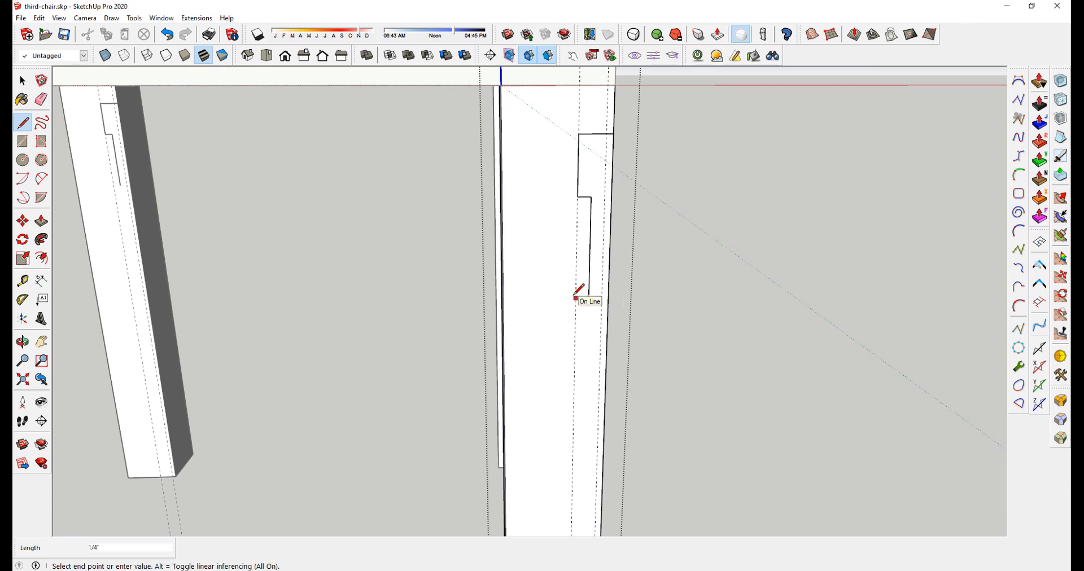
click(576, 298)
Step: Extend the profile straight down along the guide with a line about 1' 5/8" long to the leg's bottom edge
scroll(576, 298, down, 6)
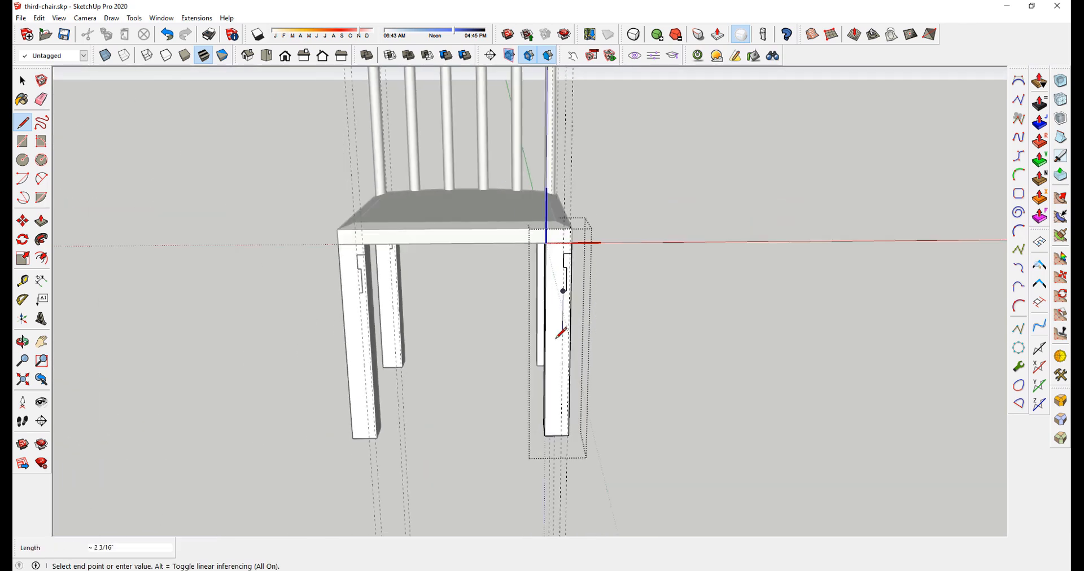
scroll(561, 365, up, 1)
click(563, 475)
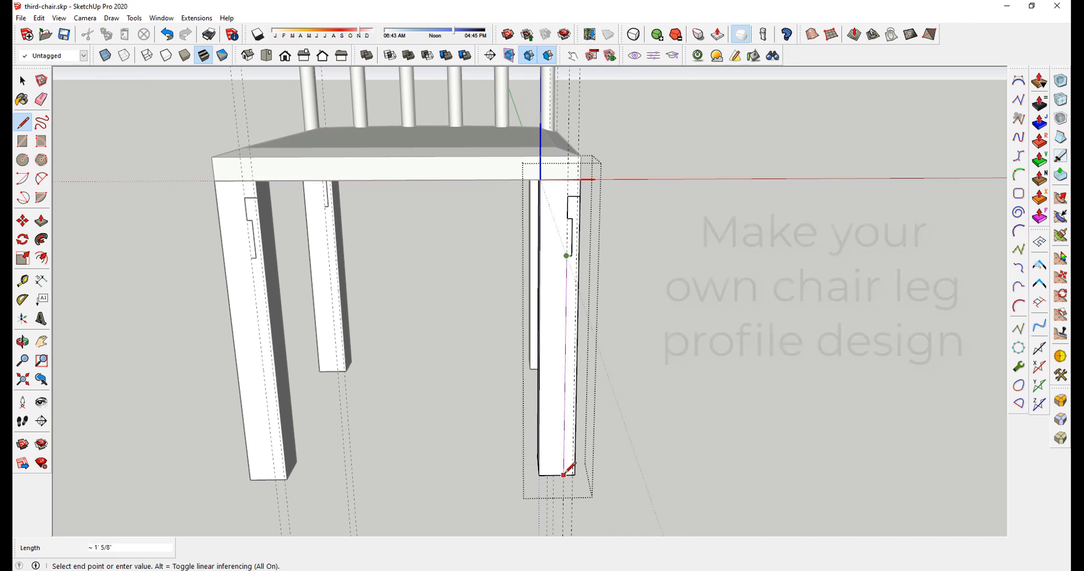
Step: Draw a two-point arc with a bulge of about 3/8" toward the outer edge on the lower part of the profile line
mouse_move(646, 470)
middle_down()
mouse_move(593, 460)
mouse_move(575, 437)
middle_up()
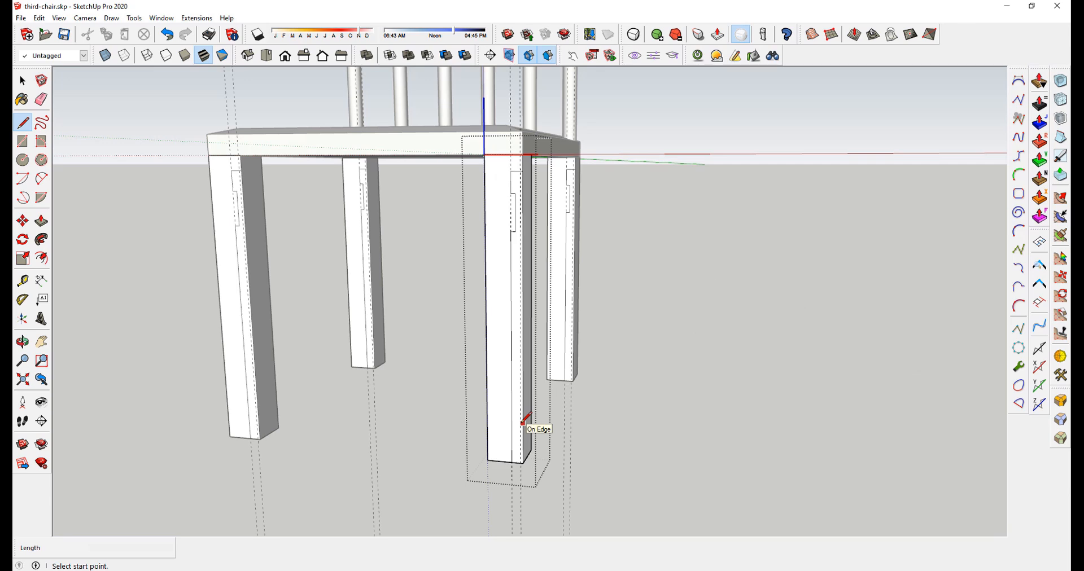
scroll(513, 363, up, 3)
middle_drag(516, 363, 530, 349)
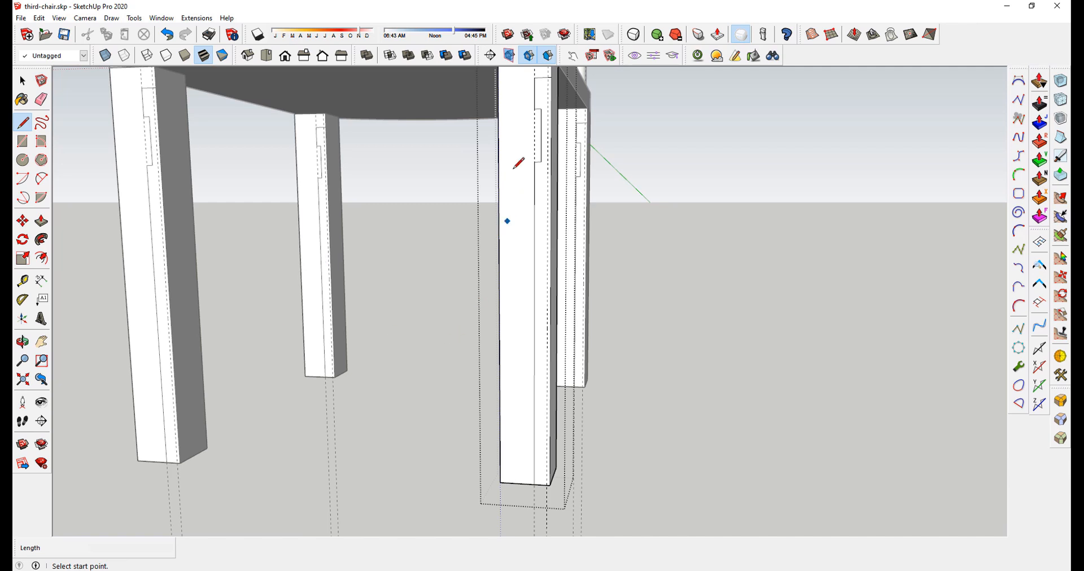
click(42, 179)
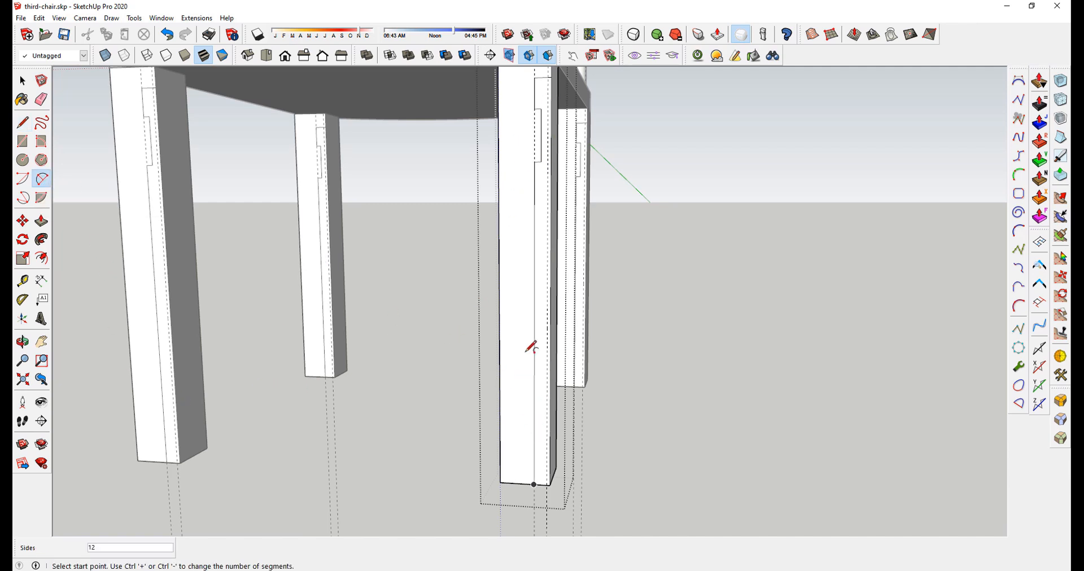
scroll(534, 325, up, 3)
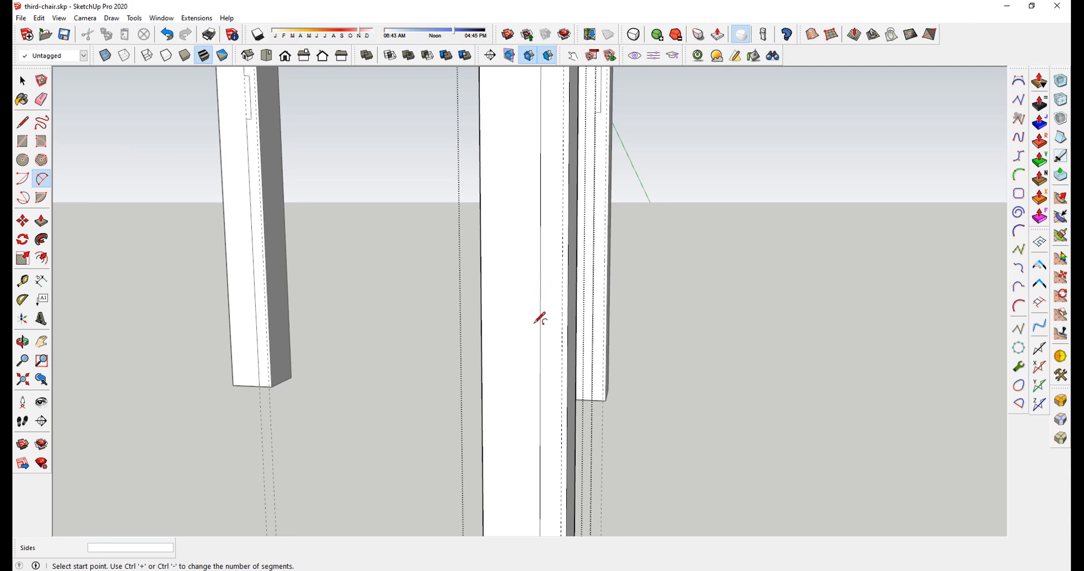
click(541, 303)
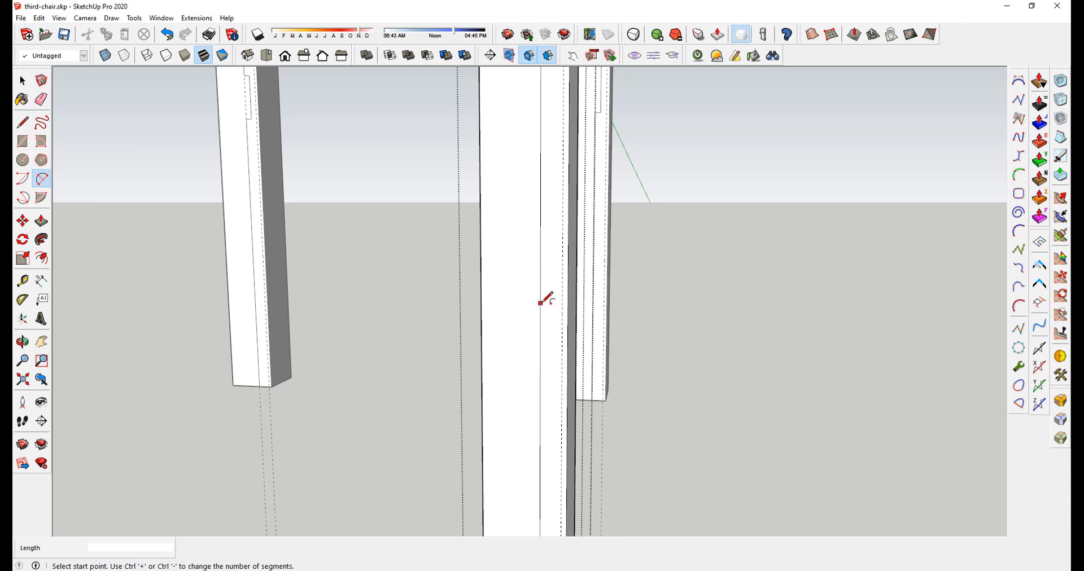
click(541, 403)
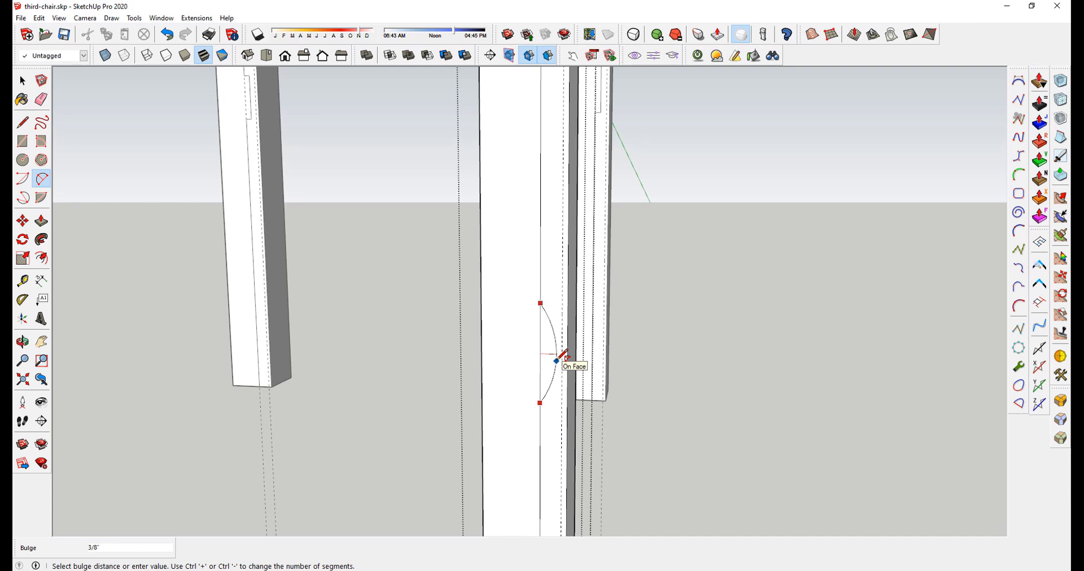
click(557, 360)
Step: Erase the straight segment behind the arc and the construction guides along the leg
scroll(558, 362, down, 5)
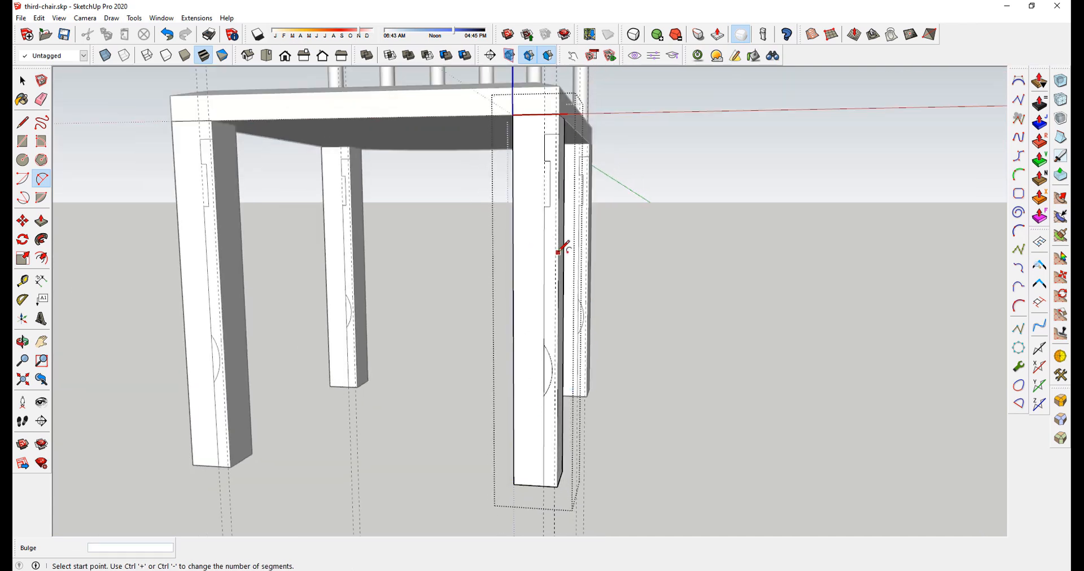
scroll(559, 251, up, 3)
scroll(562, 261, up, 1)
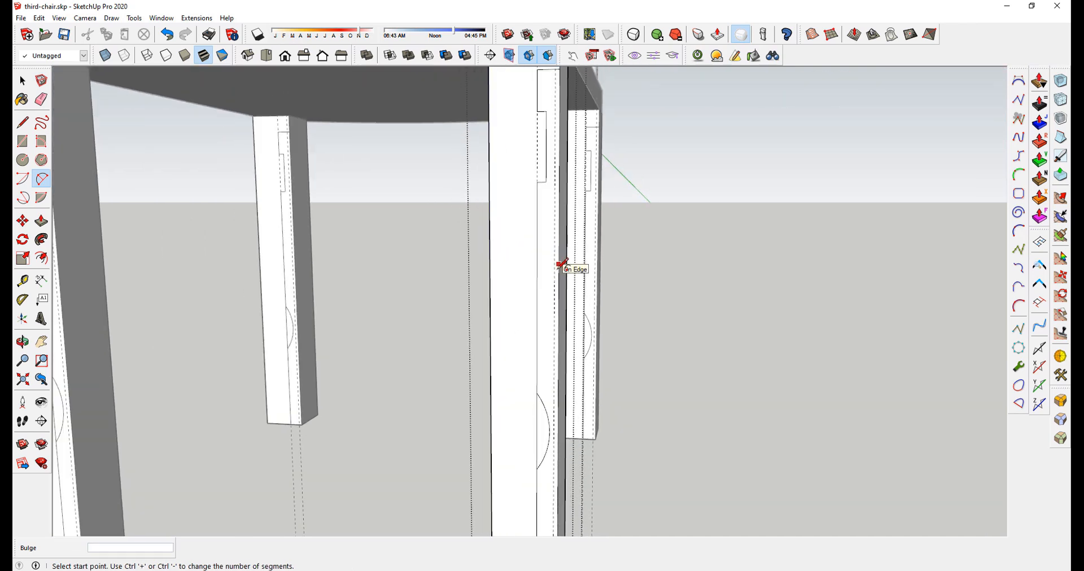
scroll(583, 431, down, 2)
scroll(593, 416, down, 2)
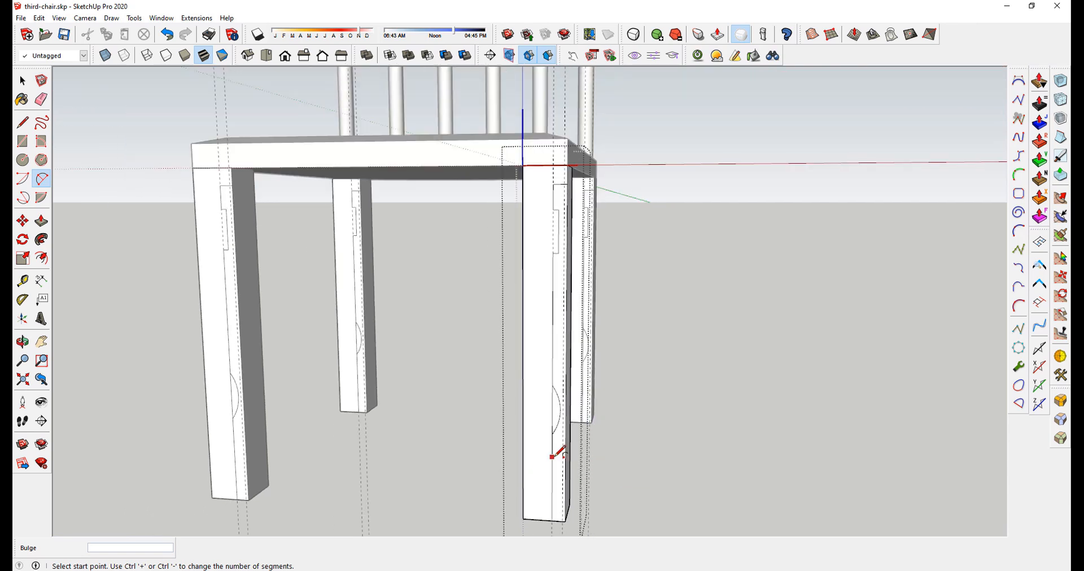
scroll(553, 456, up, 3)
key(e)
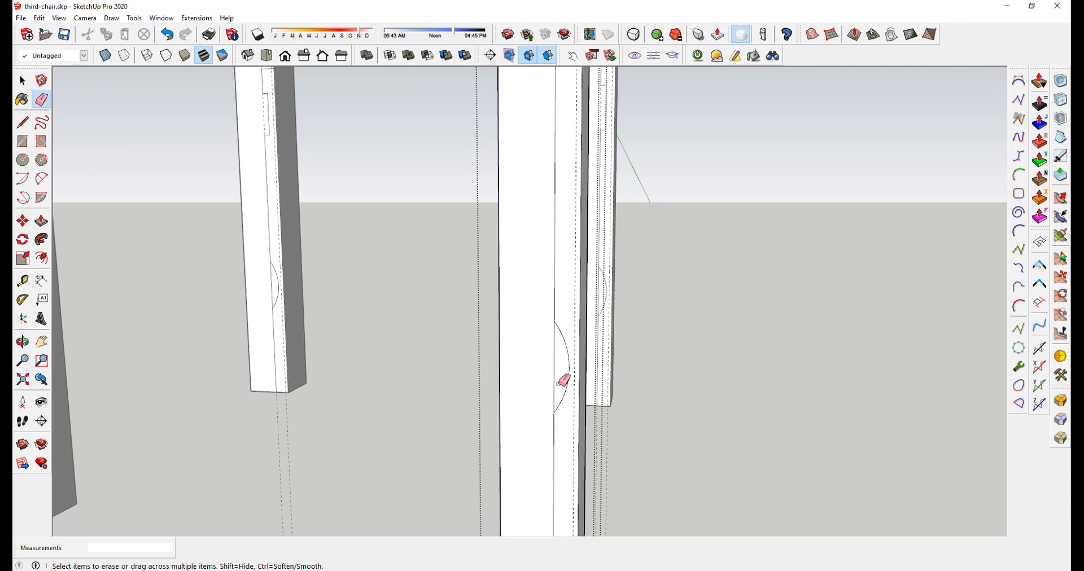
scroll(544, 361, down, 3)
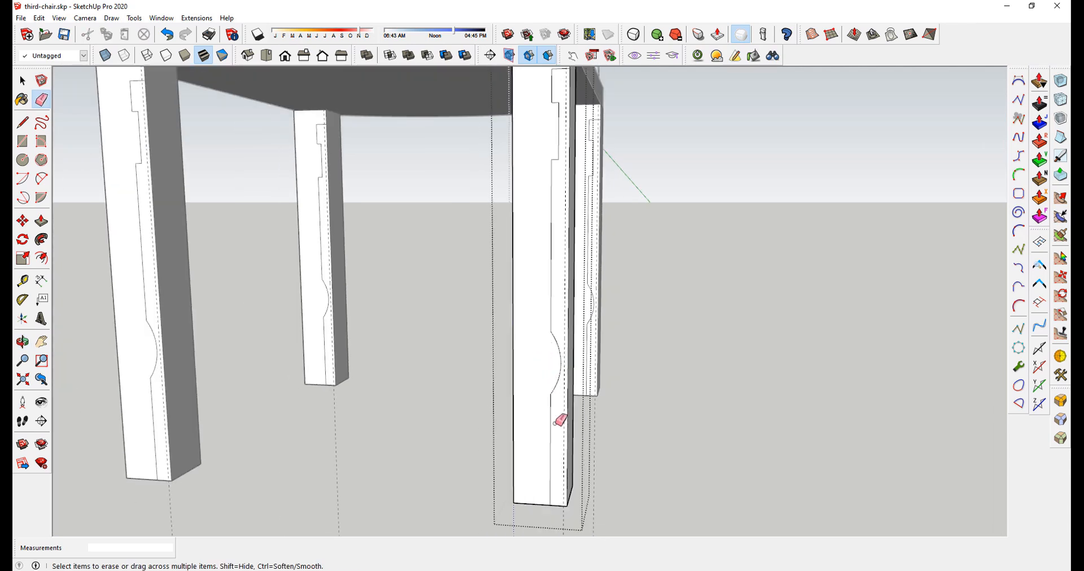
scroll(560, 420, up, 2)
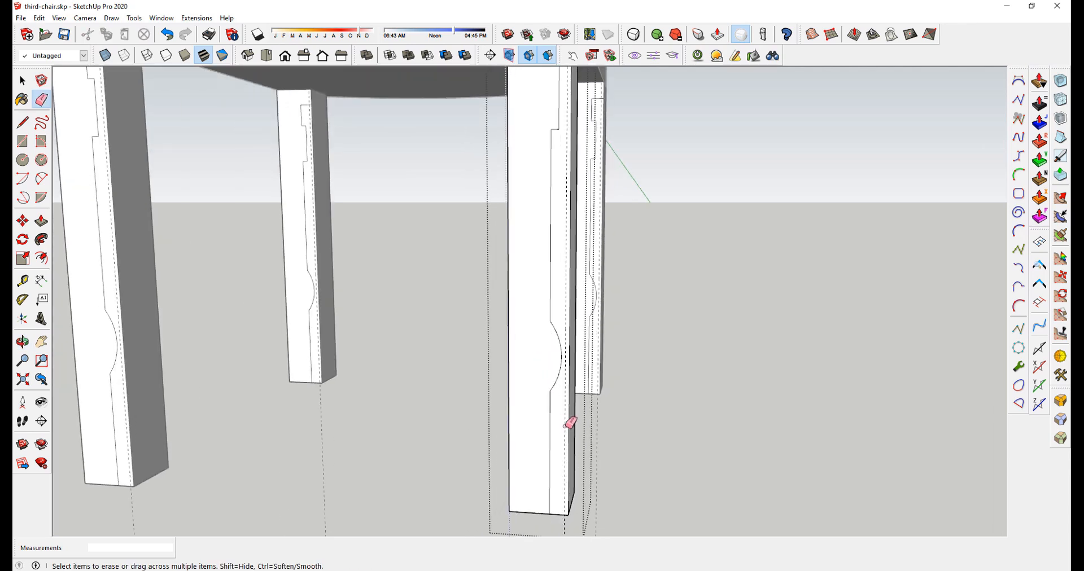
scroll(530, 424, down, 4)
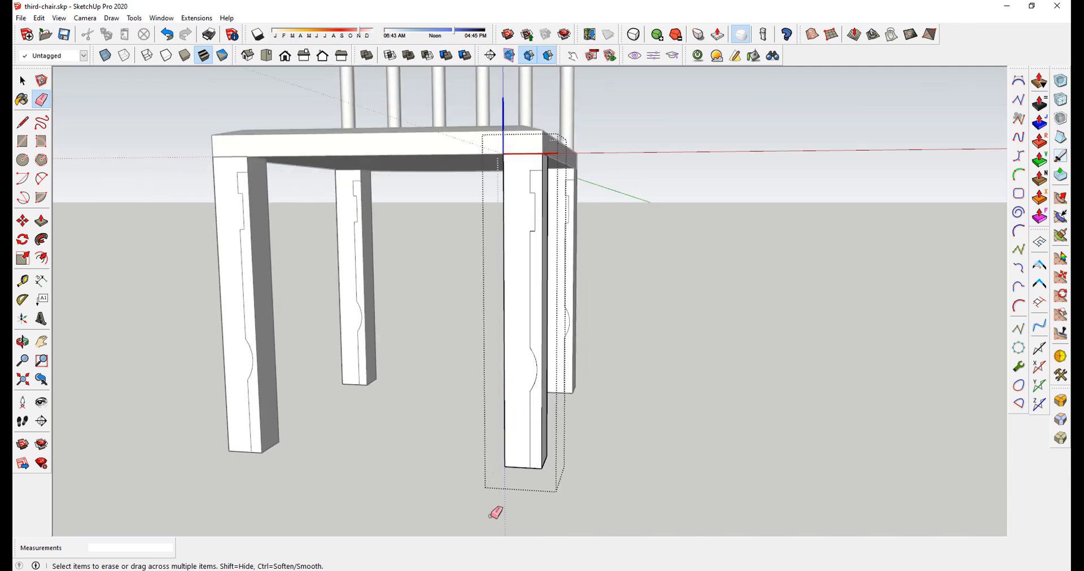
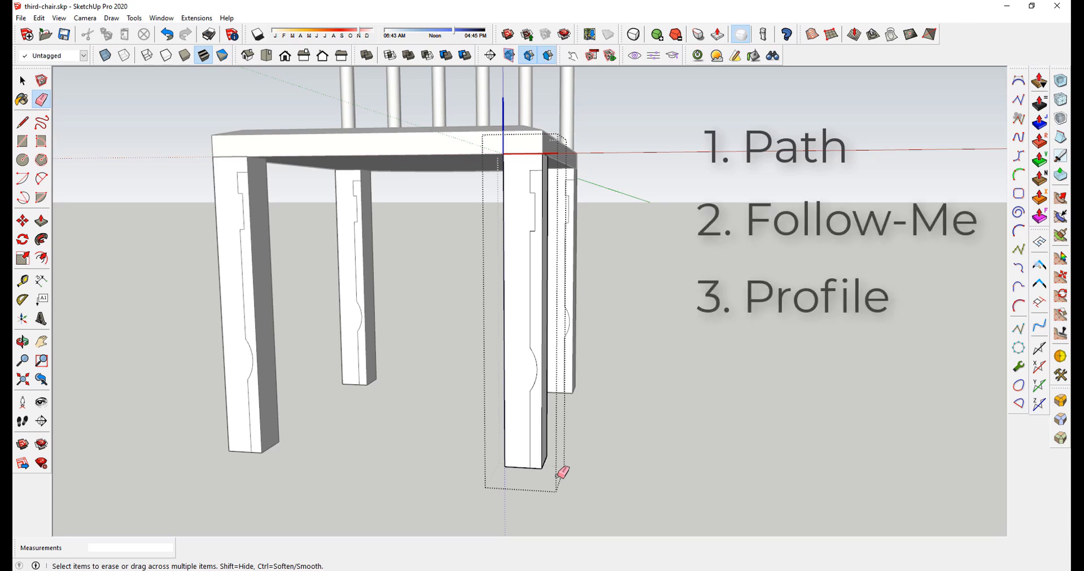
Step: Use Follow Me to sweep the outer profile face around the leg's bottom face, carving the decorative shape into the chair legs
middle_drag(578, 460, 532, 196)
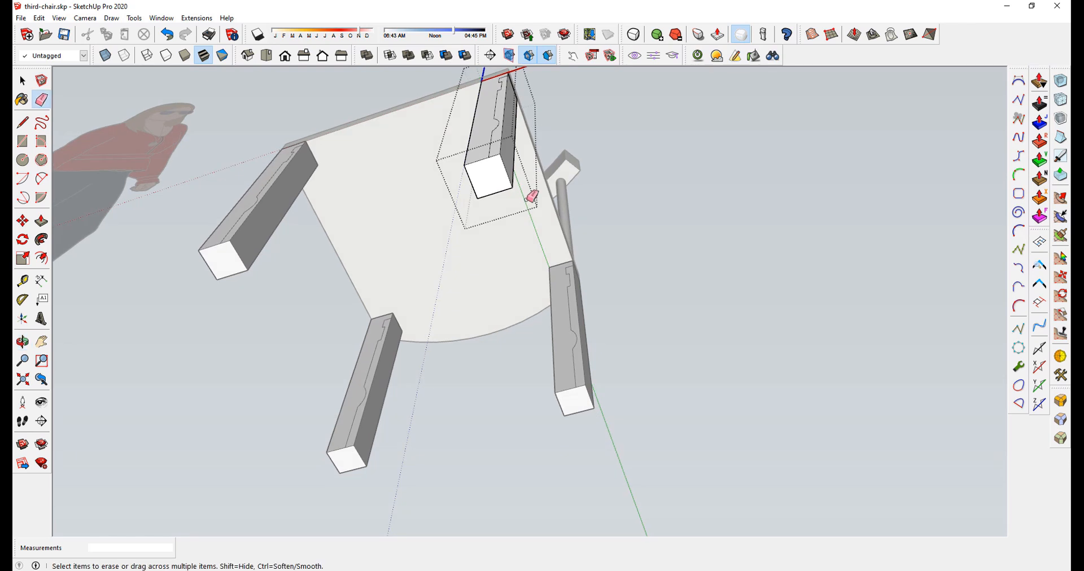
key(space)
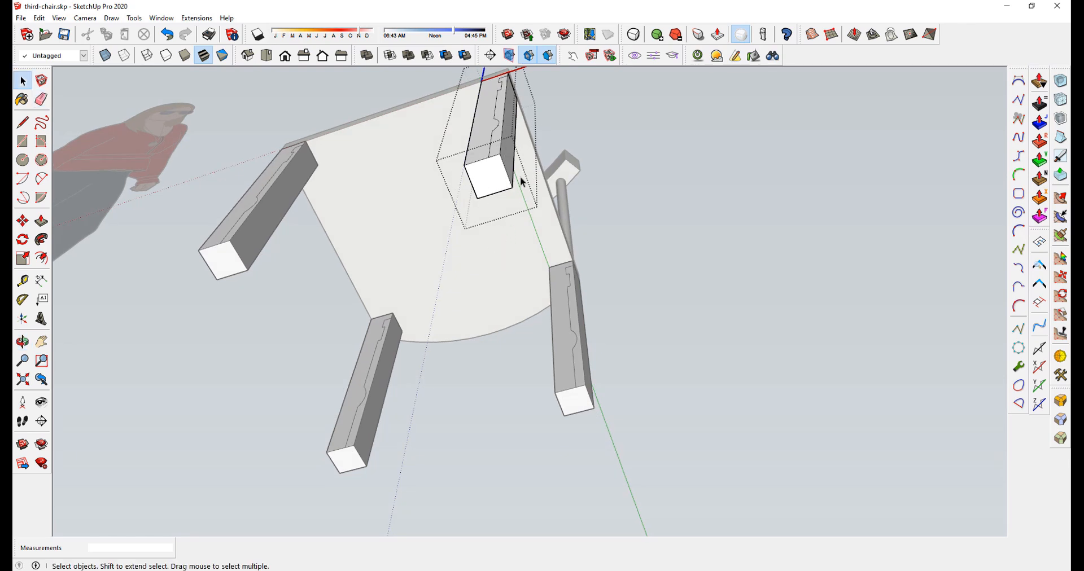
click(488, 181)
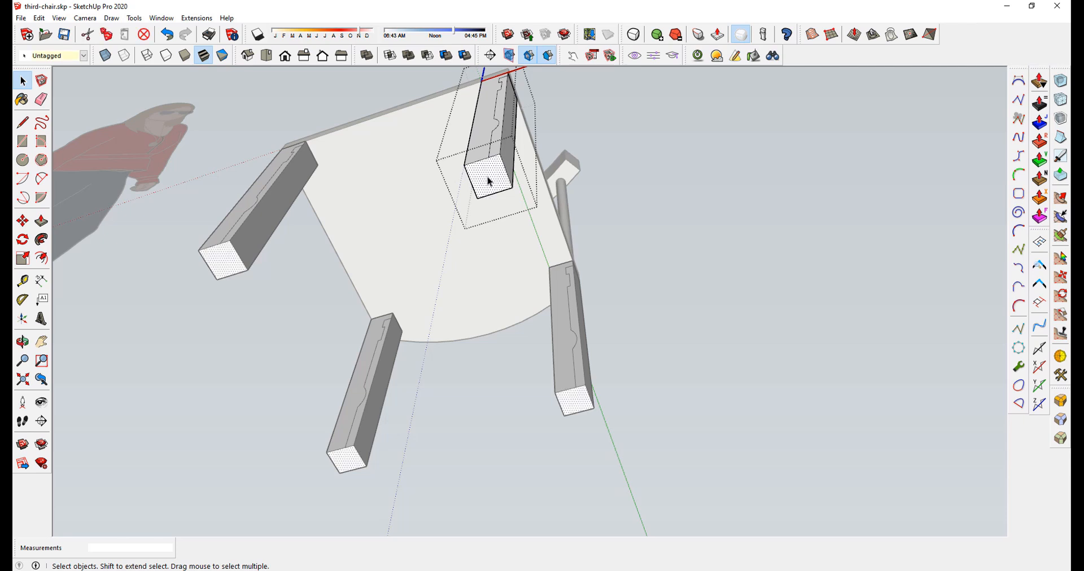
click(44, 241)
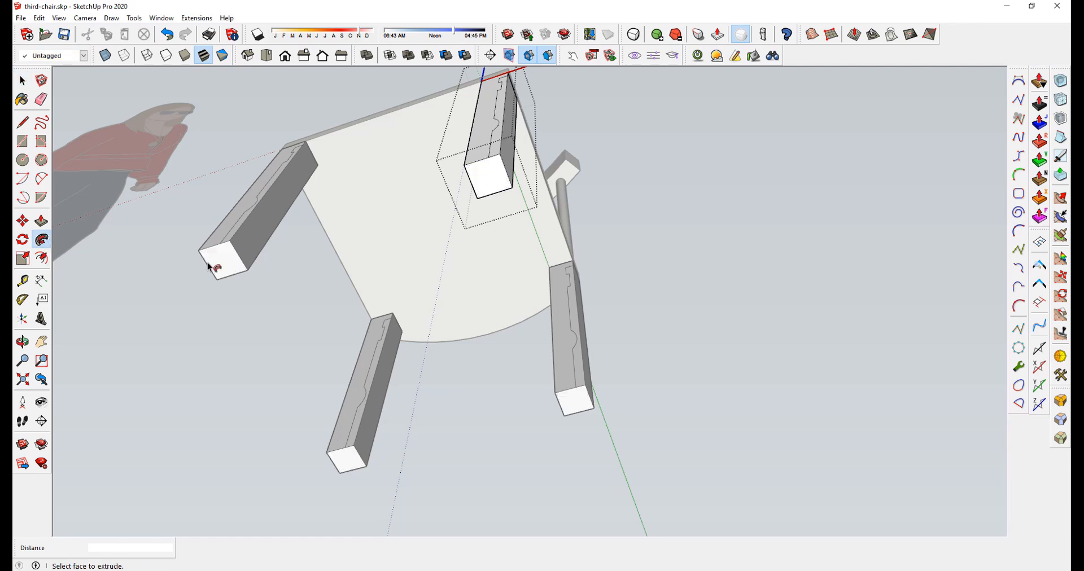
click(493, 150)
middle_drag(417, 150, 467, 436)
key(o)
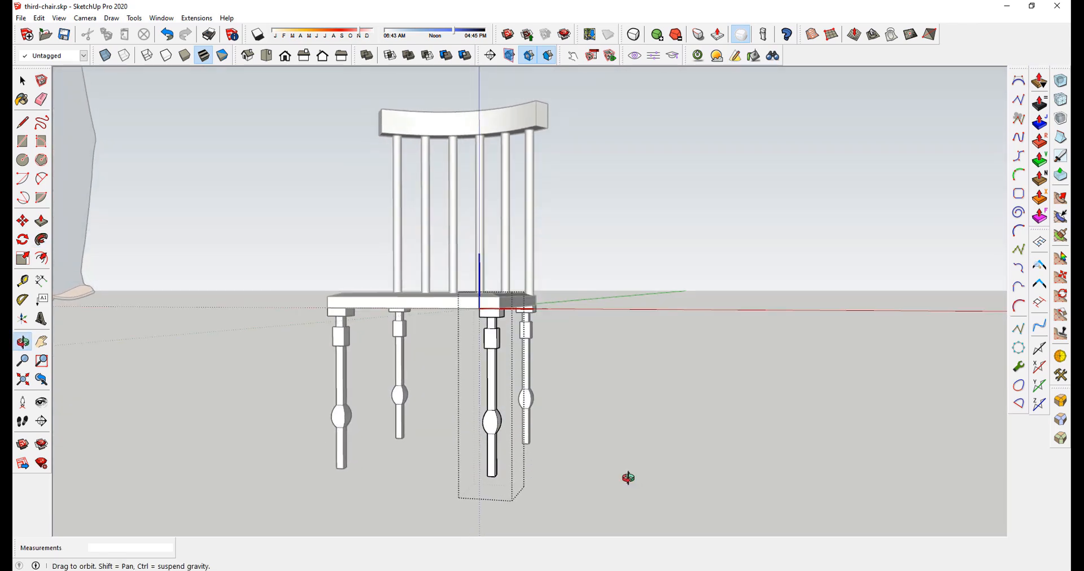
middle_drag(628, 478, 533, 474)
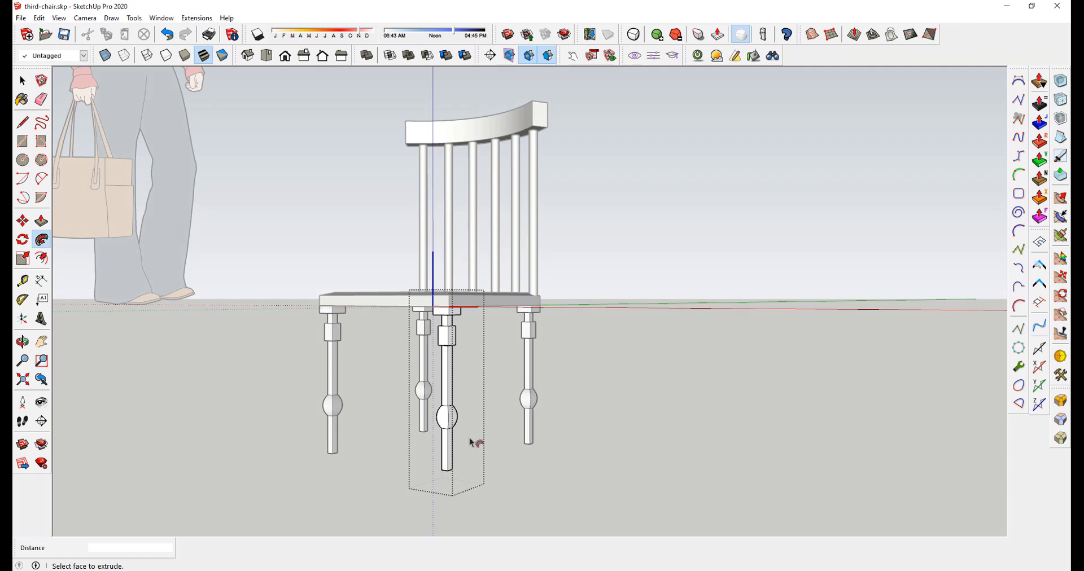
Step: Undo the previous leg sweep, and use Follow Me to carry the outer profile face around the leg's bottom face, carving the leg
key(ctrl+z)
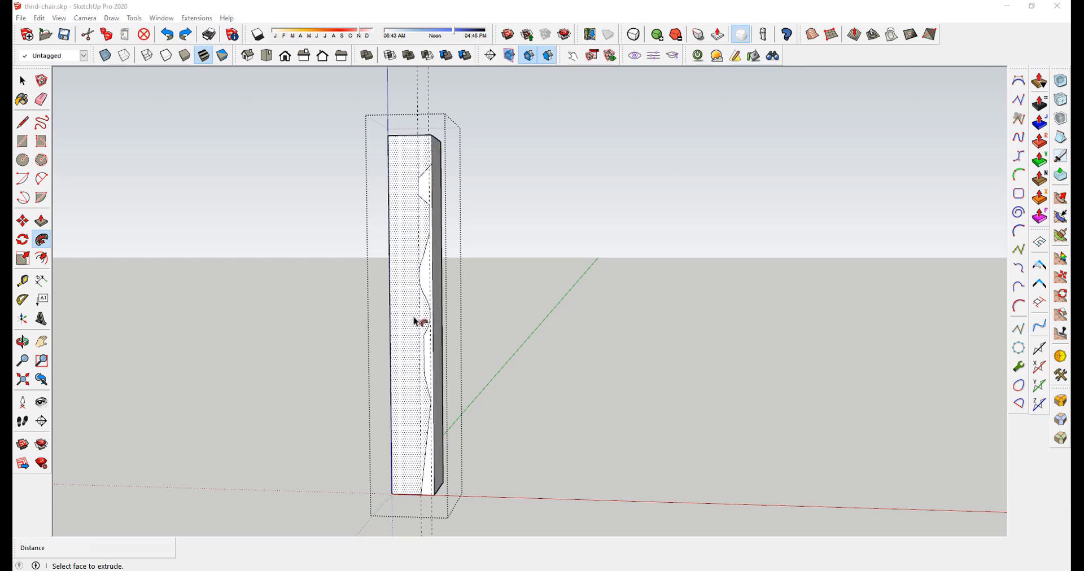
scroll(429, 367, up, 3)
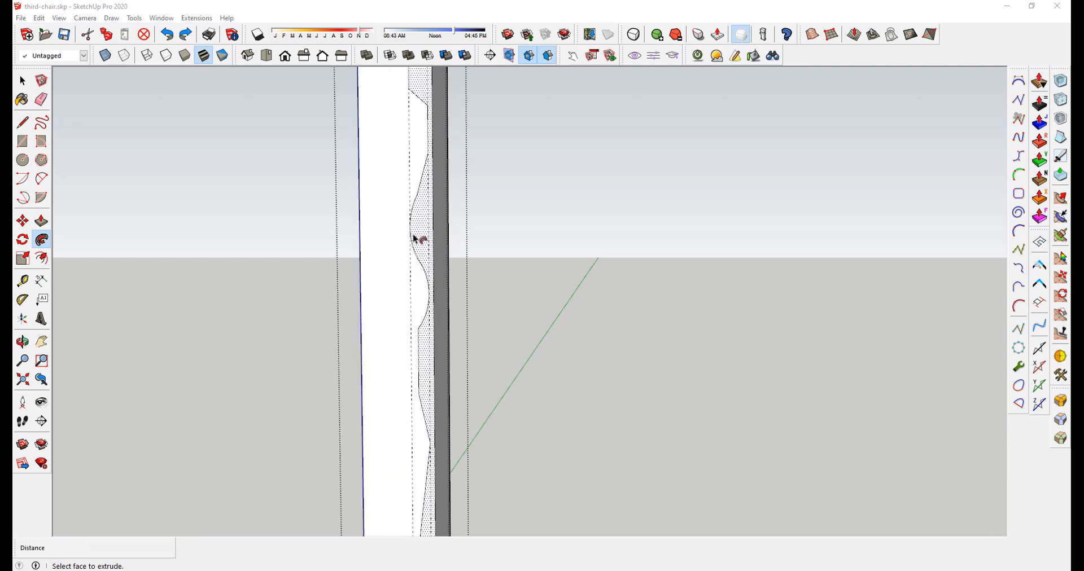
scroll(401, 384, down, 2)
scroll(401, 367, down, 2)
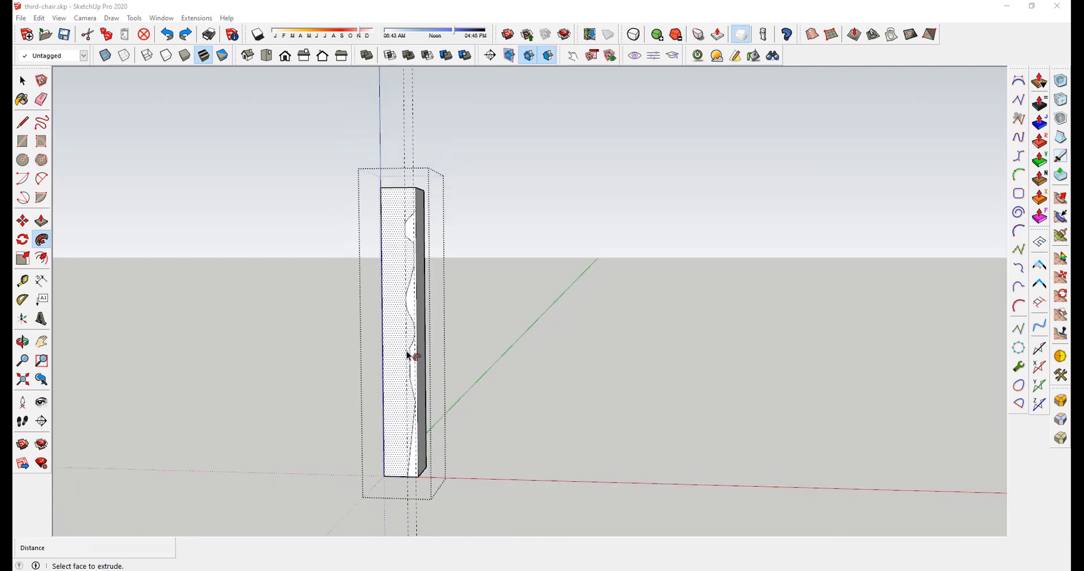
middle_drag(408, 406, 418, 120)
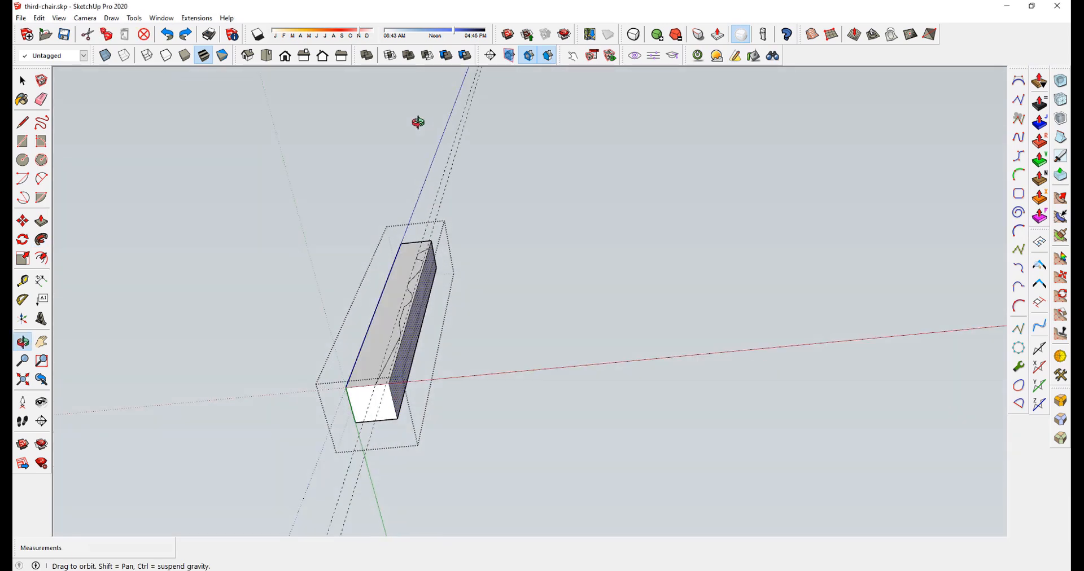
click(30, 84)
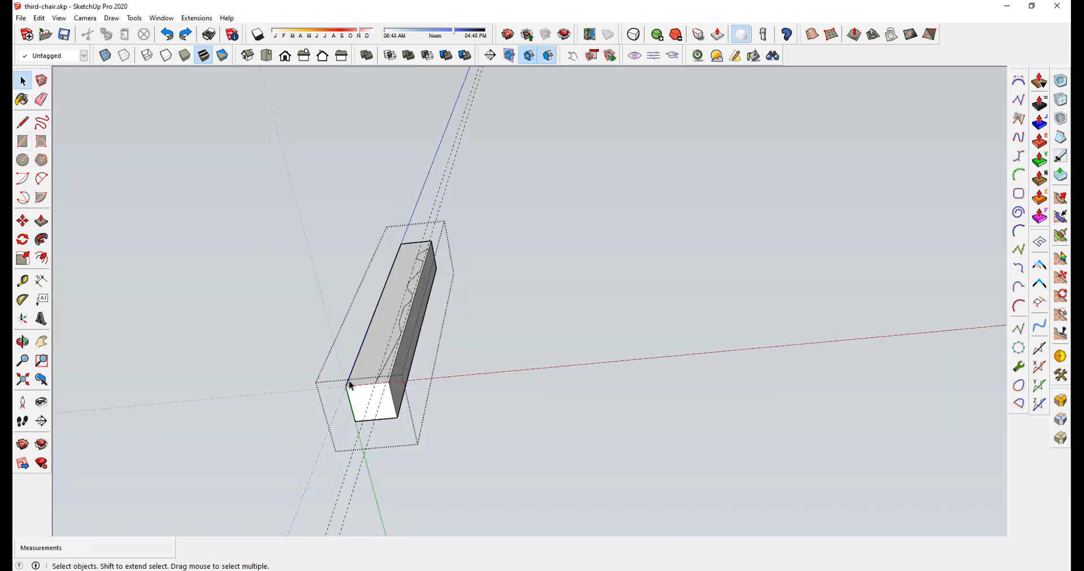
scroll(372, 407, up, 2)
click(371, 409)
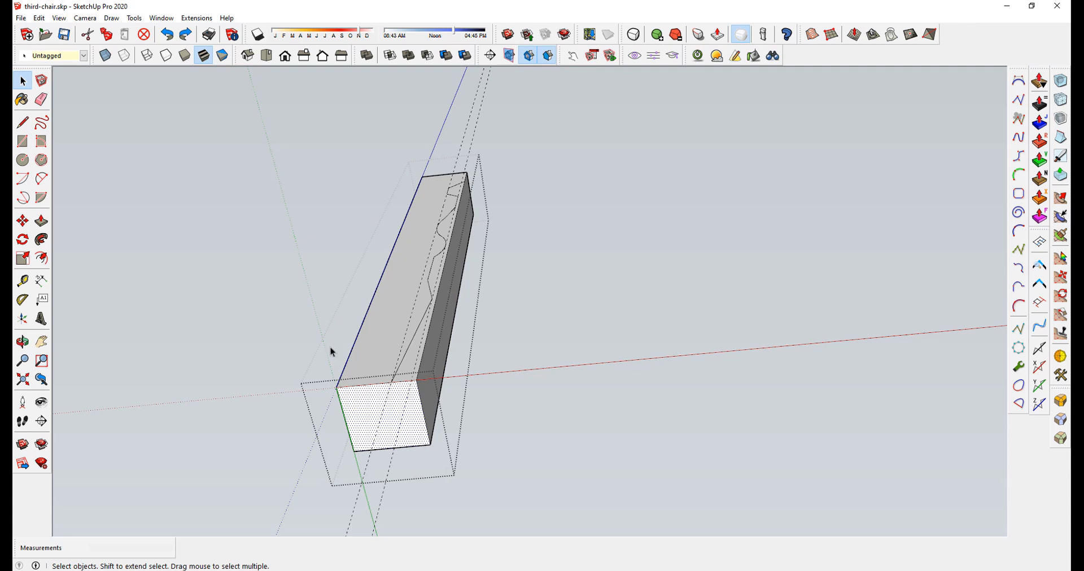
click(41, 239)
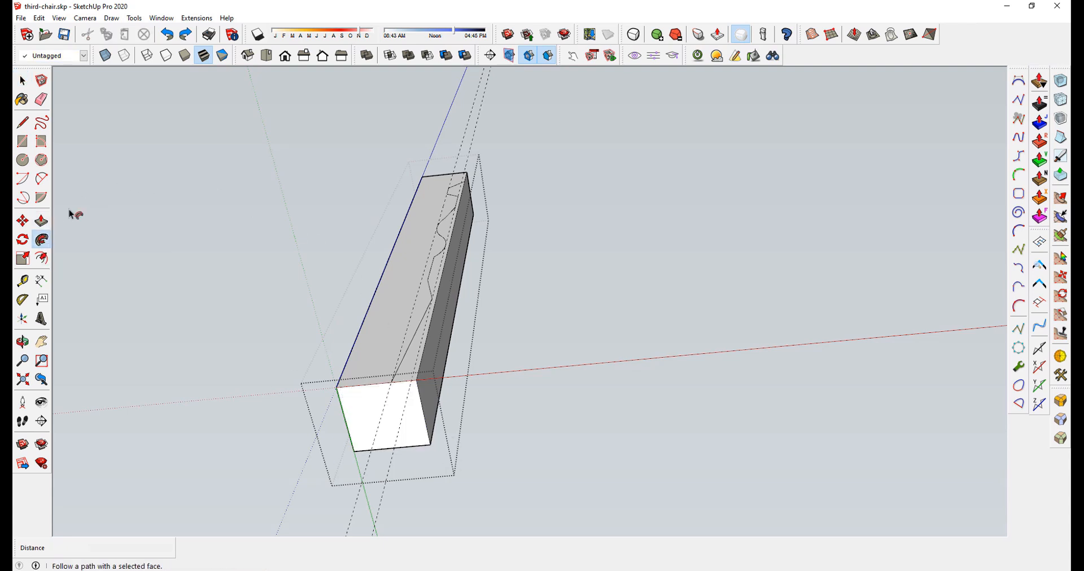
click(412, 372)
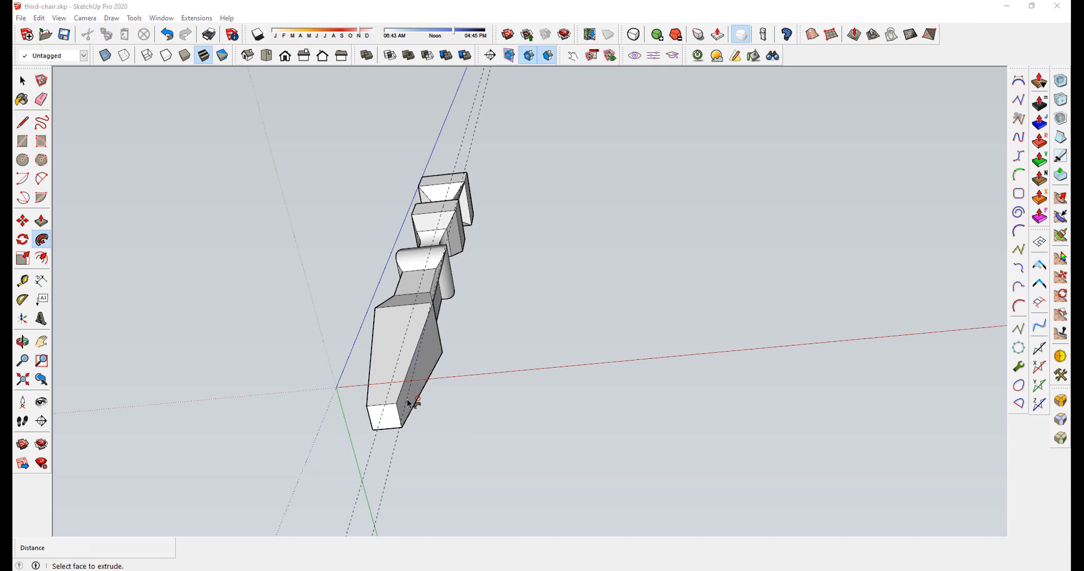
Step: Examine the carved leg from several angles, checking the upper neck, the rounded bulb and the corner of the concave curve
mouse_move(410, 404)
middle_down()
mouse_move(438, 522)
mouse_move(407, 331)
mouse_move(416, 462)
mouse_move(399, 337)
mouse_move(401, 406)
middle_up()
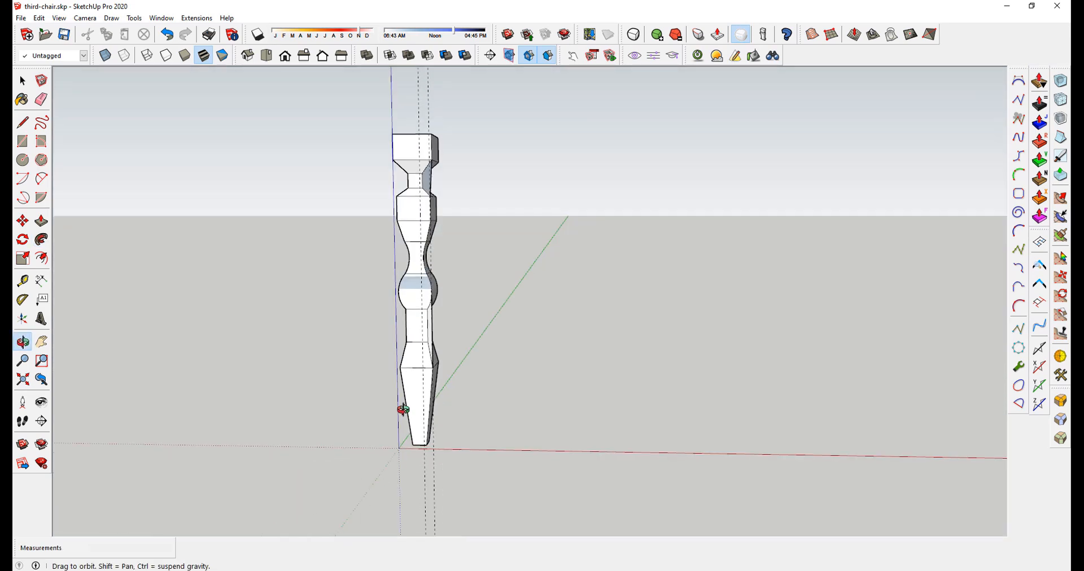
key(p)
scroll(438, 169, up, 5)
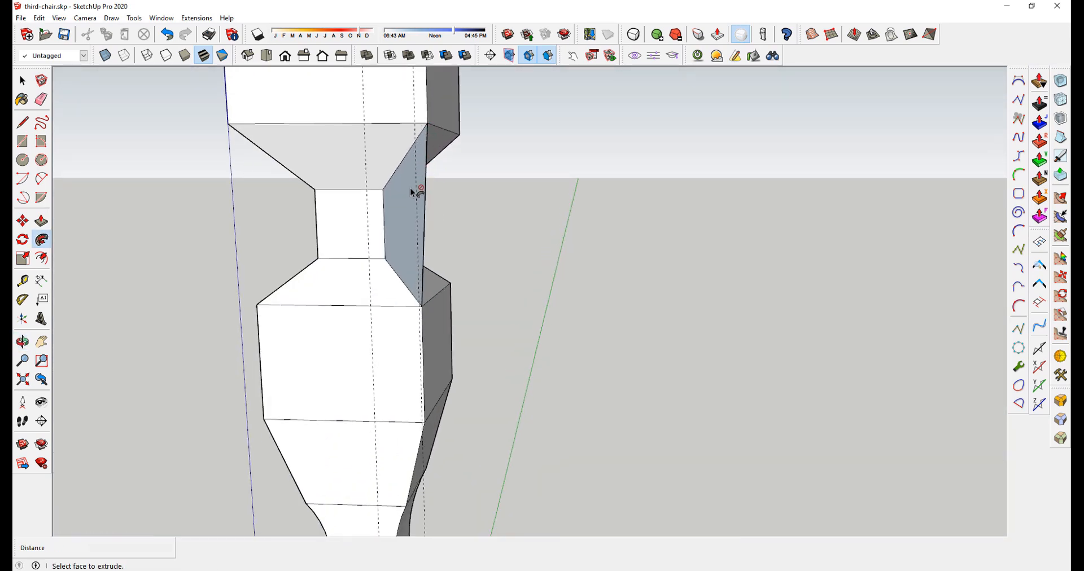
middle_drag(421, 295, 394, 196)
scroll(389, 181, down, 5)
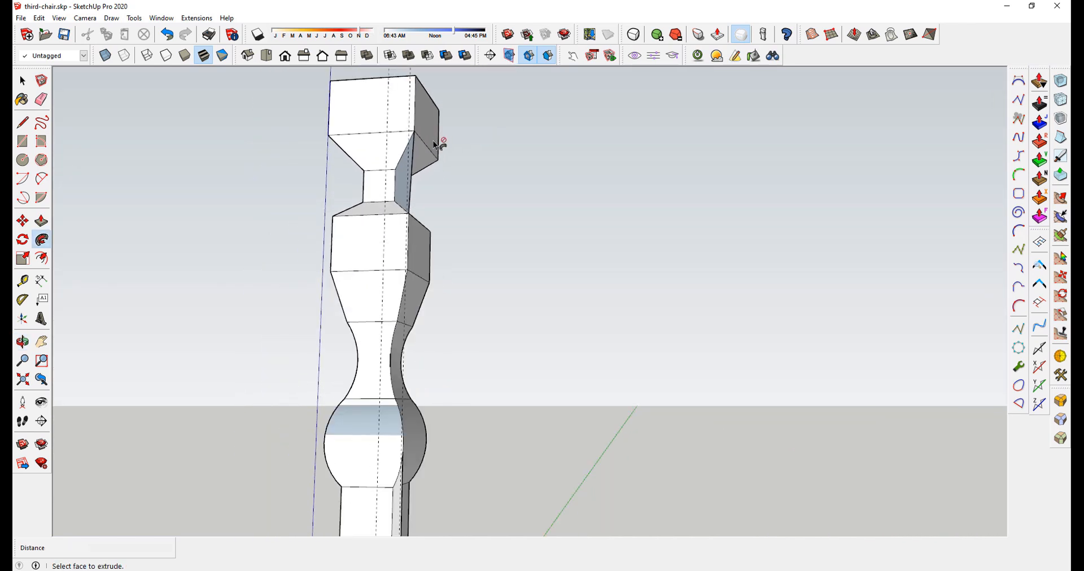
middle_drag(432, 145, 478, 442)
scroll(478, 435, up, 3)
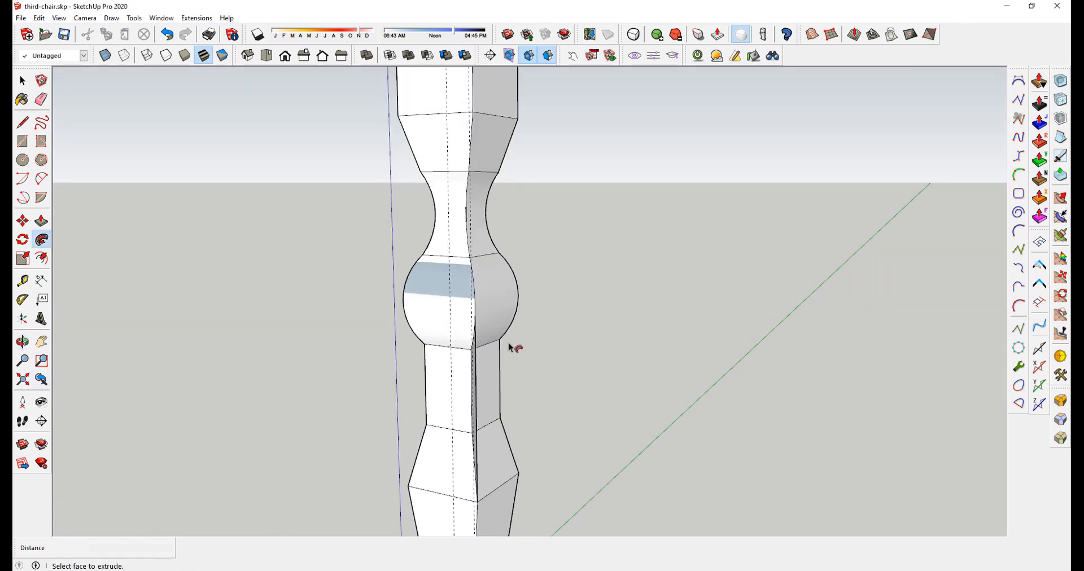
scroll(466, 214, up, 8)
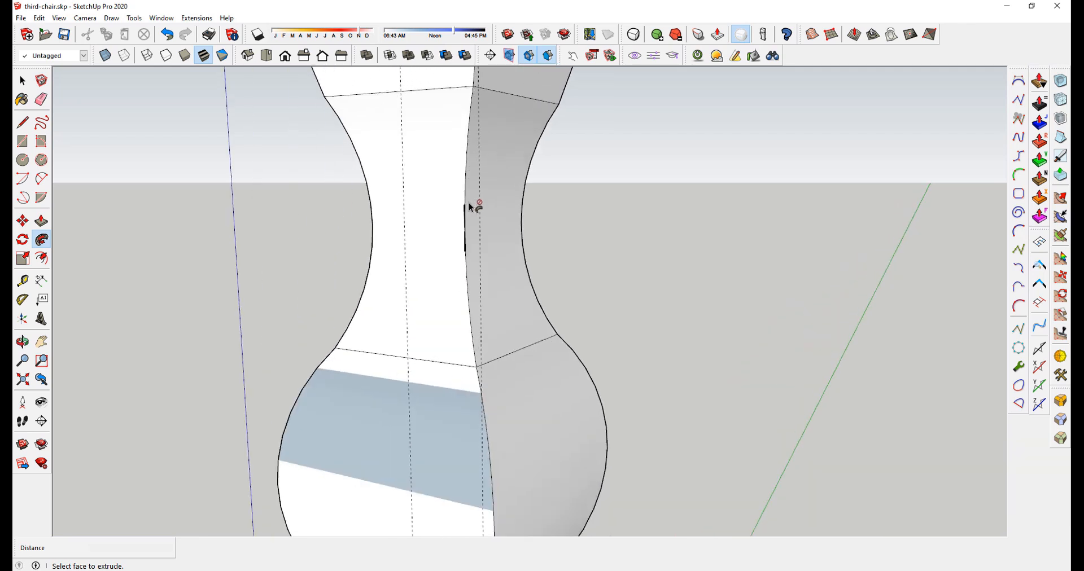
scroll(468, 204, up, 3)
middle_drag(460, 203, 627, 238)
Step: Select all of the carved leg's geometry and intersect its faces with the model
key(space)
drag(508, 173, 427, 524)
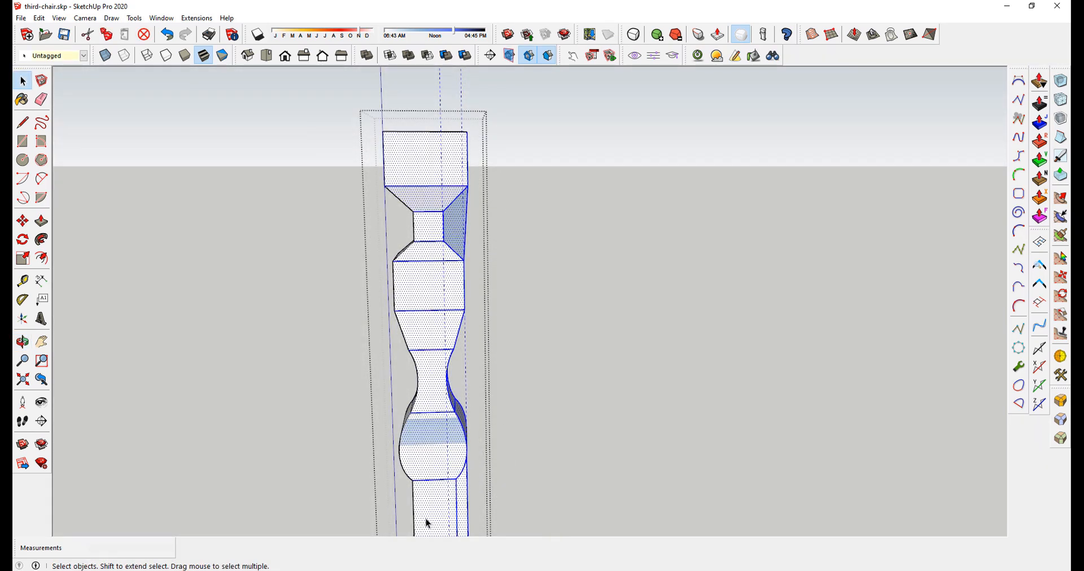
scroll(437, 295, down, 2)
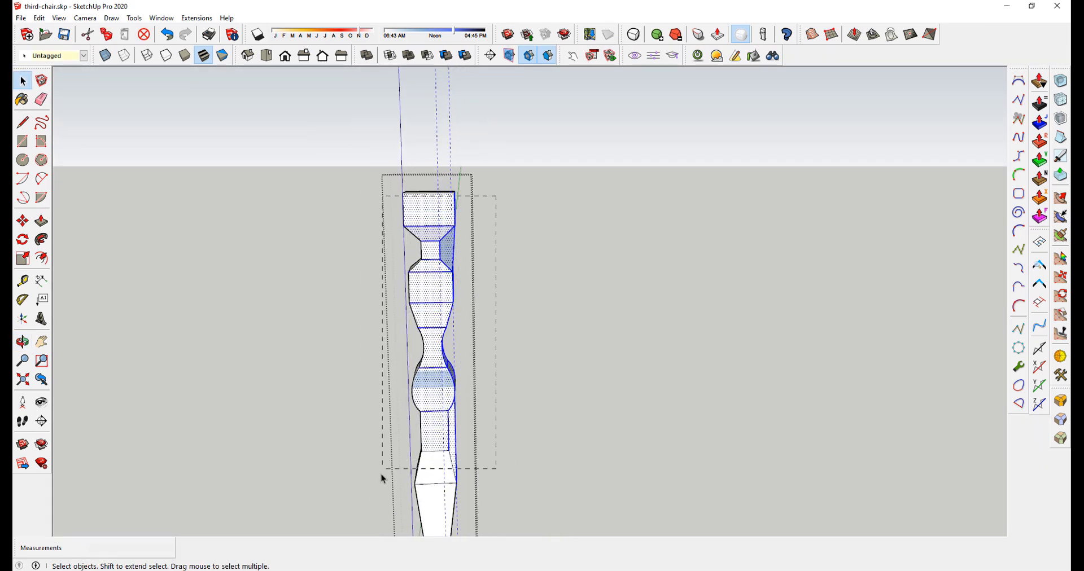
scroll(458, 286, down, 2)
scroll(437, 275, up, 2)
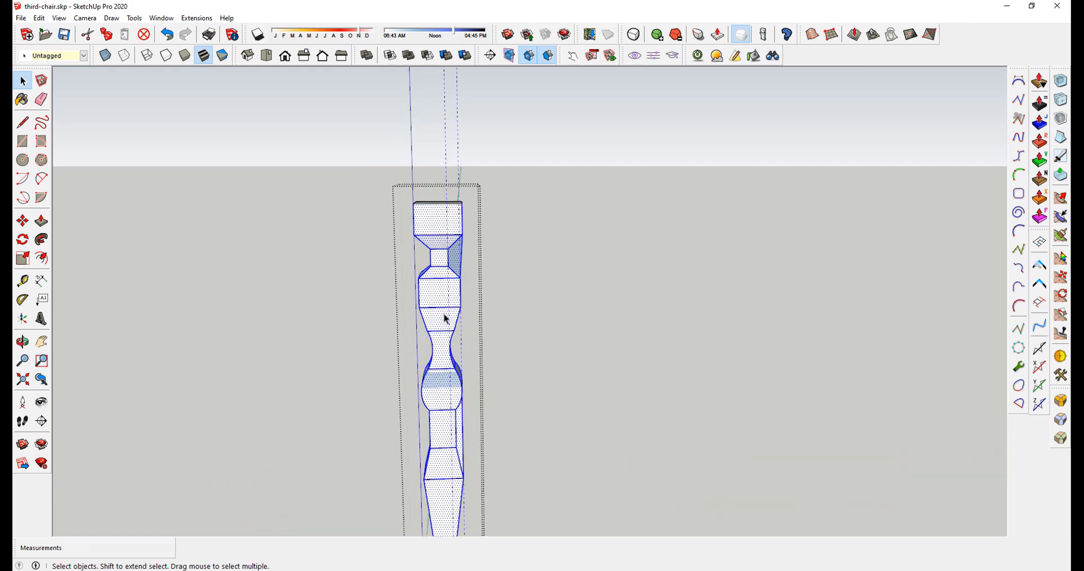
right_click(448, 305)
mouse_move(524, 410)
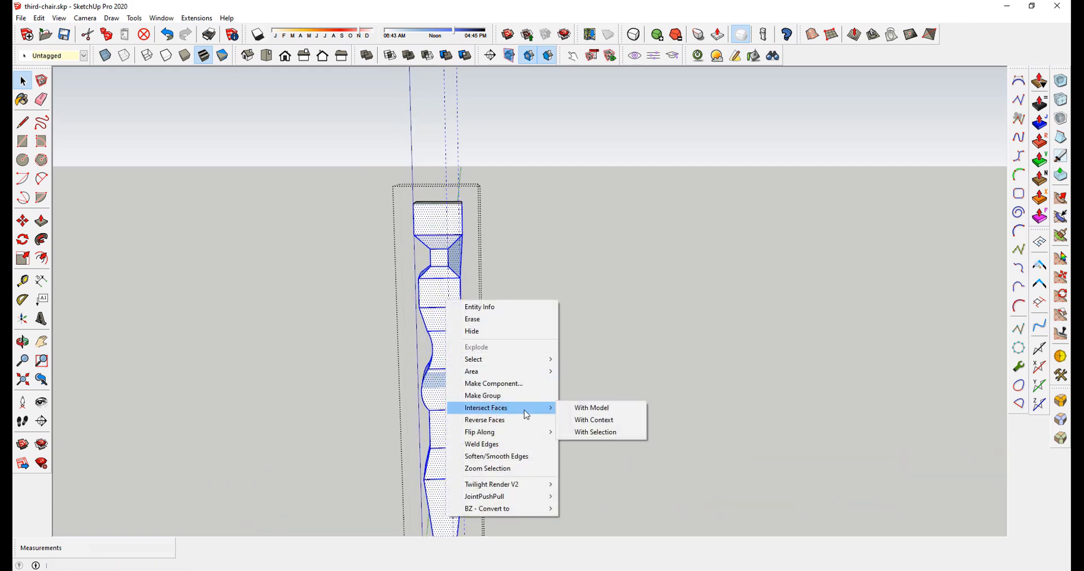
click(627, 412)
Step: Delete the leftover straight edges along the carved leg's outer side and the remaining vertical construction guide
scroll(465, 225, up, 3)
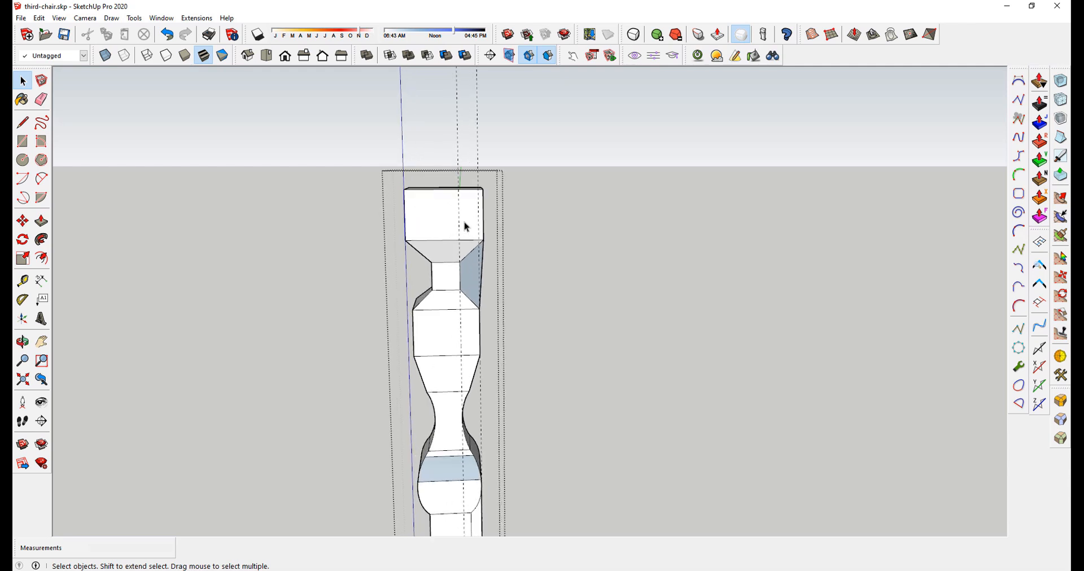
scroll(486, 279, up, 4)
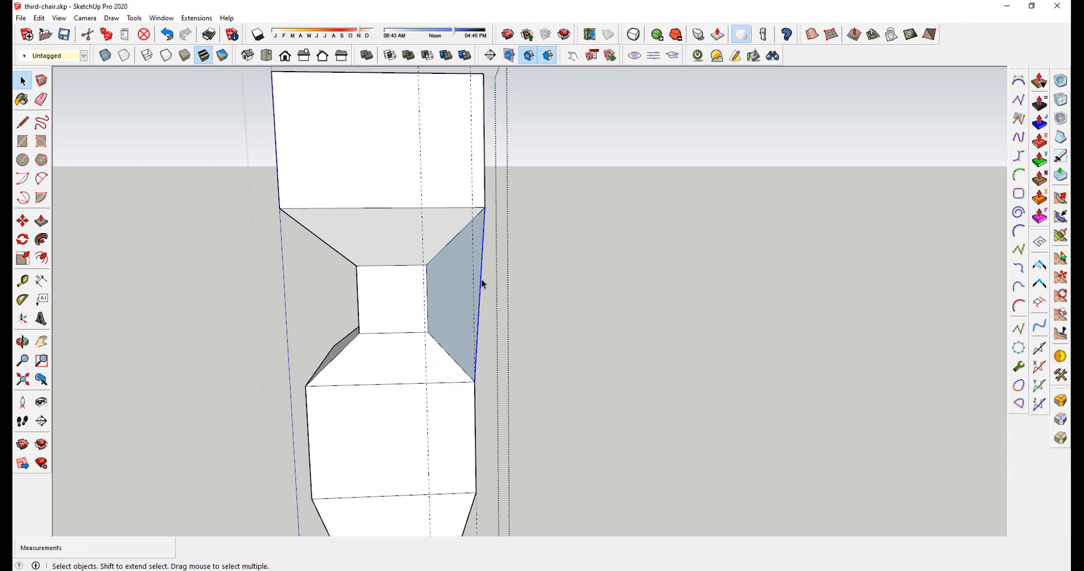
scroll(479, 276, down, 6)
scroll(450, 483, up, 4)
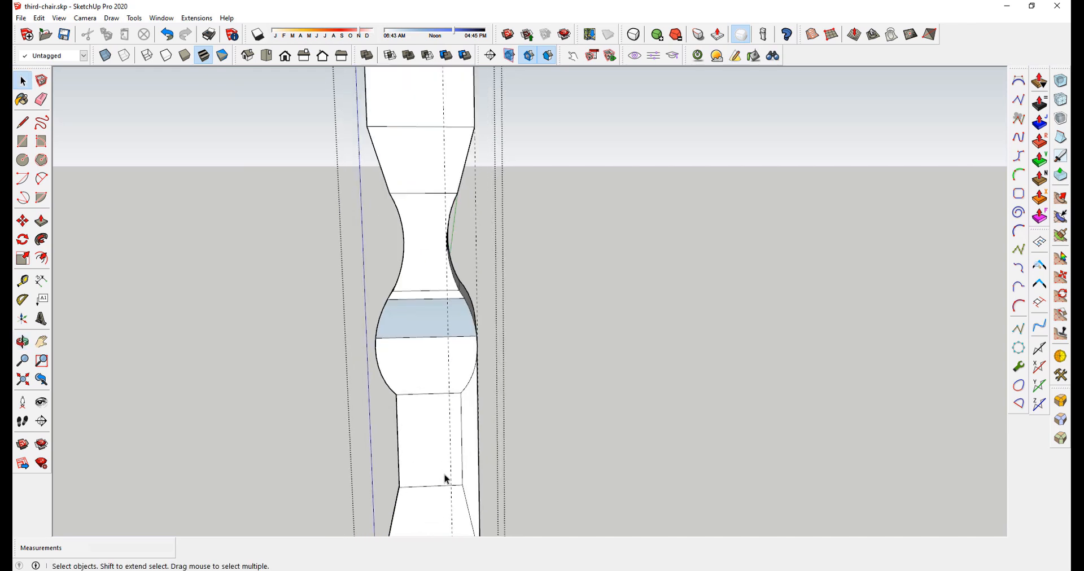
click(483, 460)
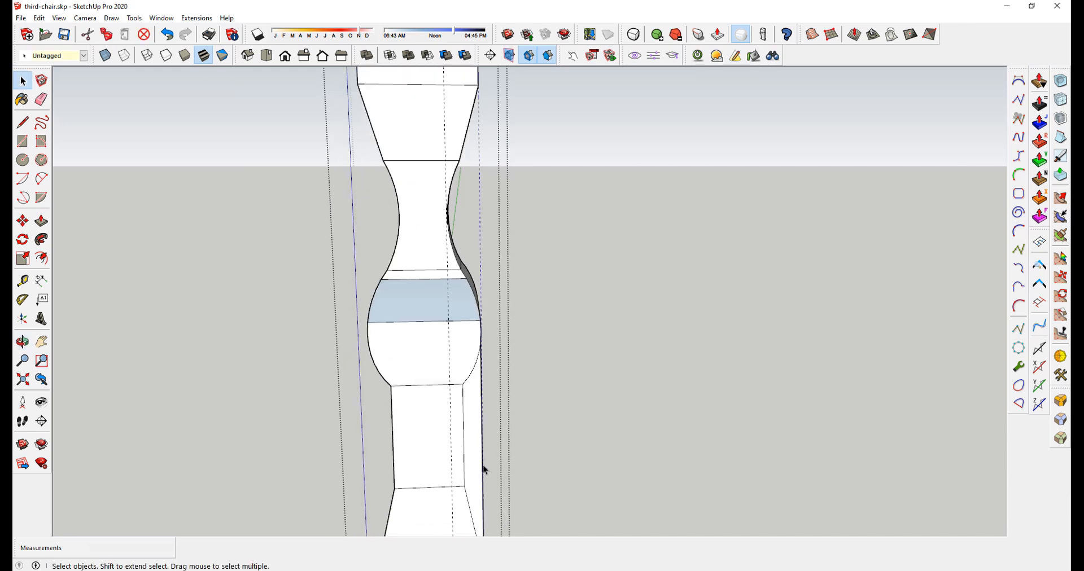
key(Delete)
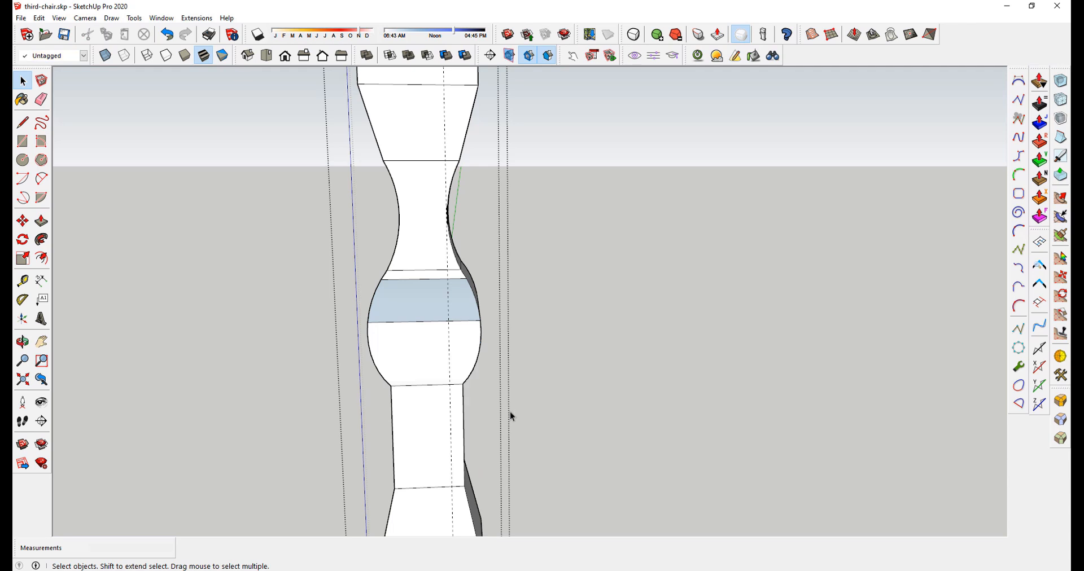
middle_drag(510, 413, 466, 418)
click(450, 434)
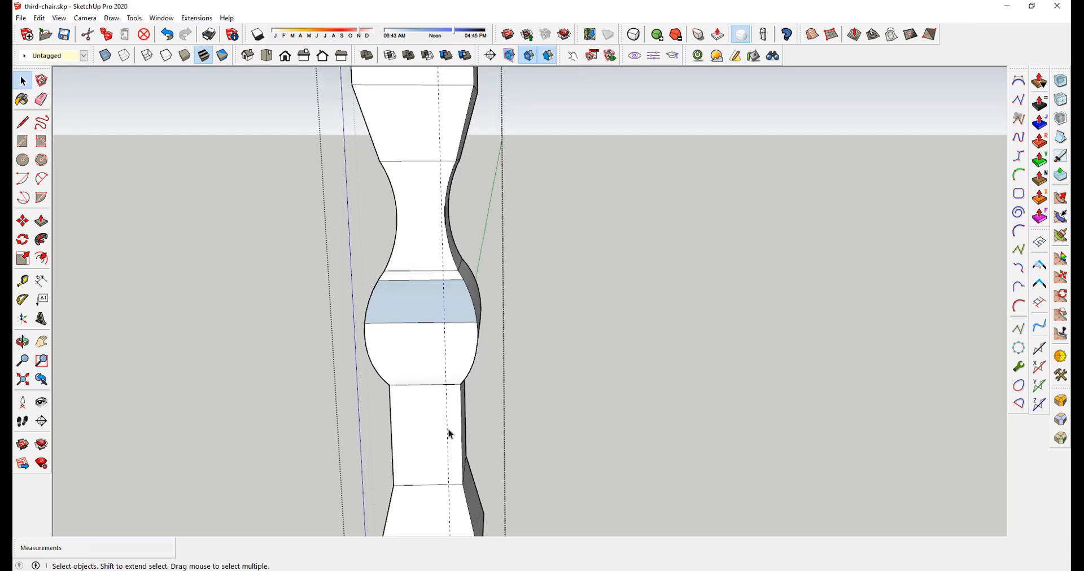
key(Delete)
Step: Close the upper sliver gap at the corner of the leg's concave curve by drawing over its boundary with the Line tool
scroll(483, 289, down, 2)
scroll(426, 339, up, 4)
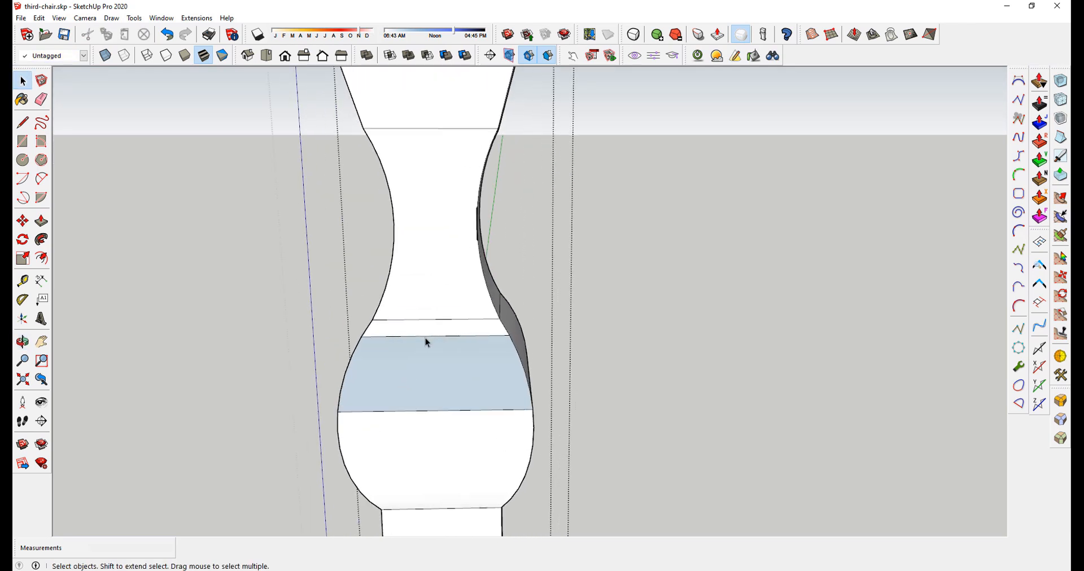
middle_drag(426, 337, 288, 349)
scroll(506, 158, up, 1)
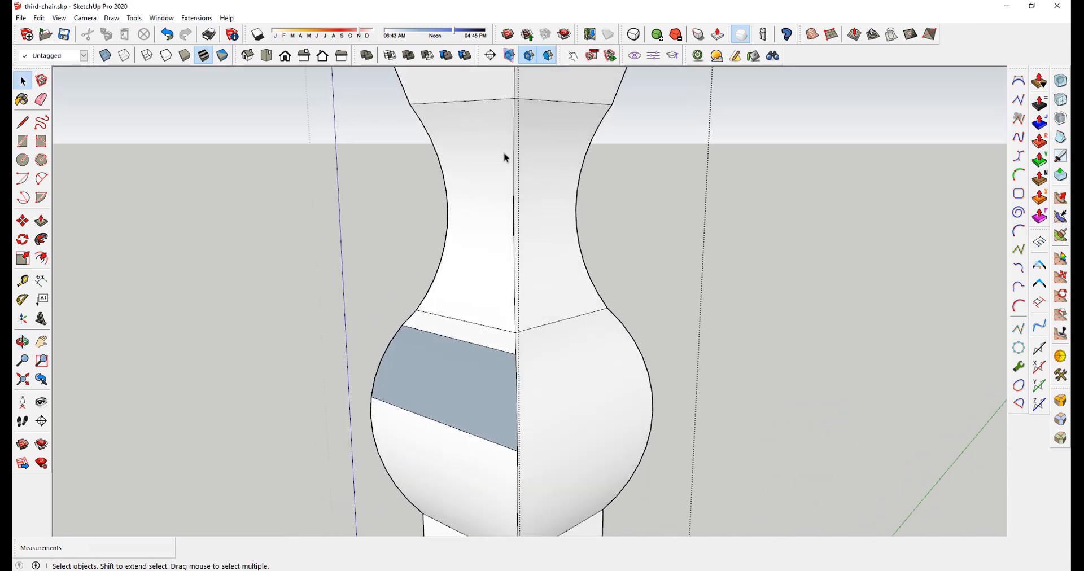
scroll(506, 158, up, 8)
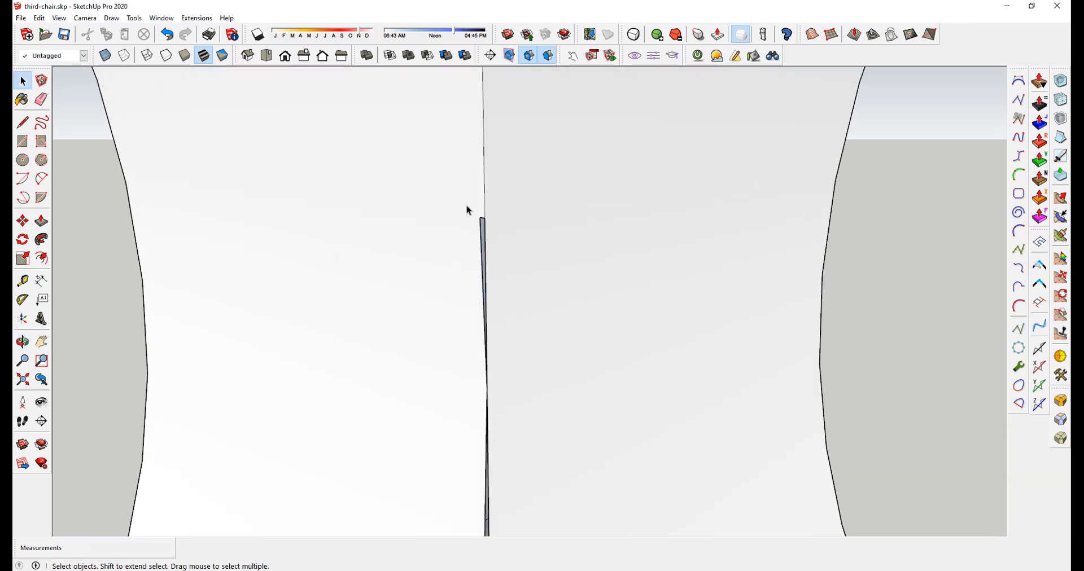
mouse_move(491, 218)
middle_down()
mouse_move(641, 213)
mouse_move(475, 235)
mouse_move(476, 215)
middle_up()
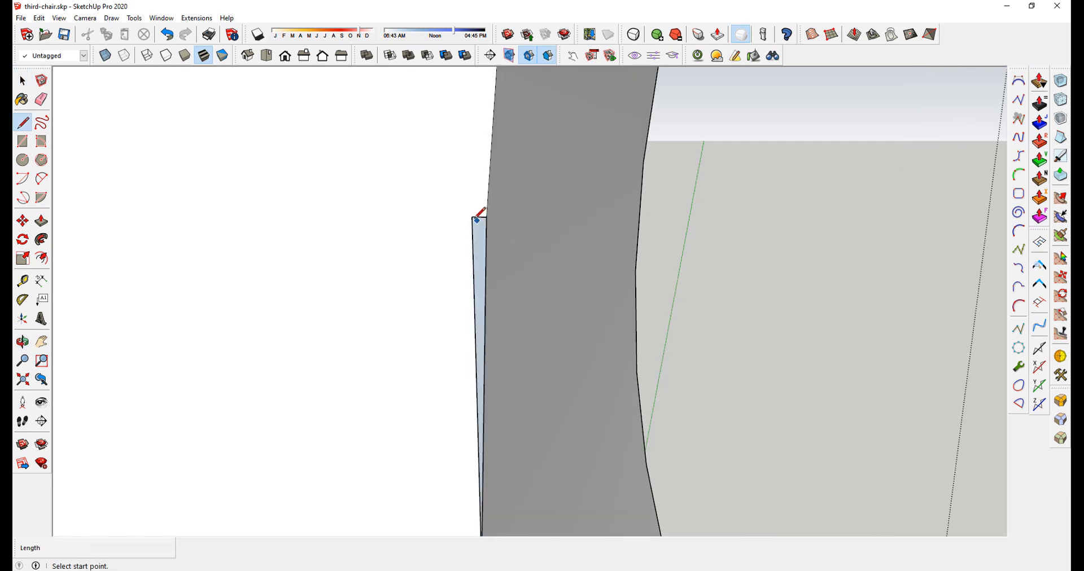
key(l)
click(488, 215)
key(Escape)
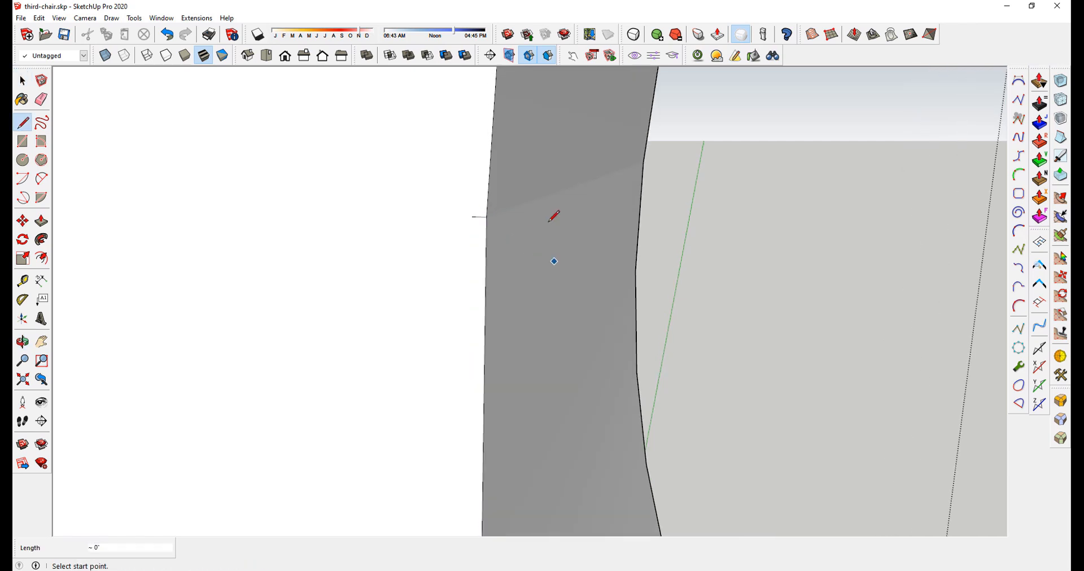
Step: Close the lower sliver gap along the same concave corner with the Line tool
middle_drag(554, 215, 573, 252)
middle_drag(528, 473, 563, 425)
click(552, 432)
key(Escape)
middle_drag(555, 279, 590, 255)
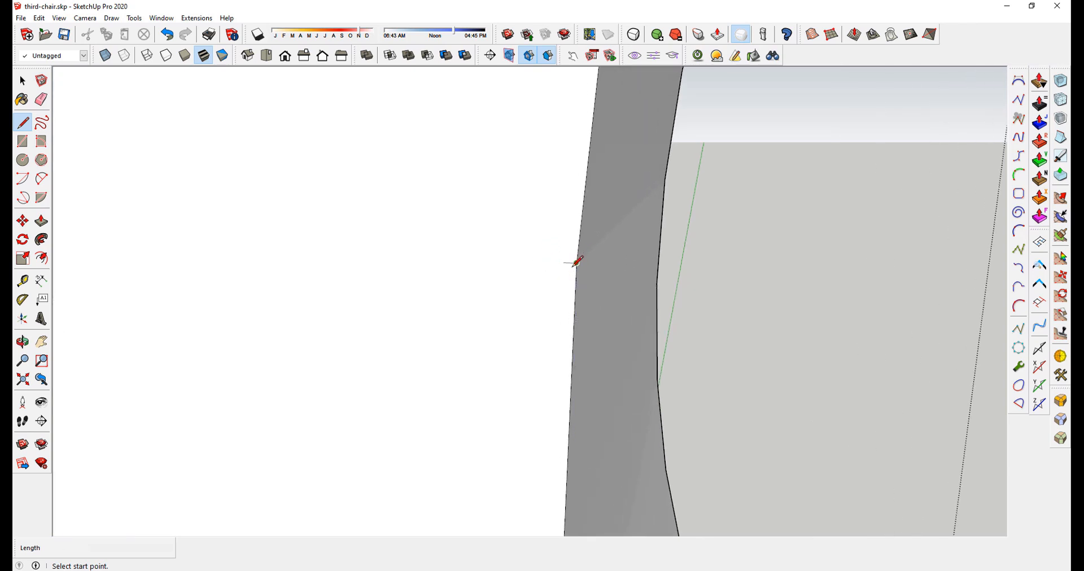
Step: Erase the short stray edges left beside the repaired corner of the concave curve
key(e)
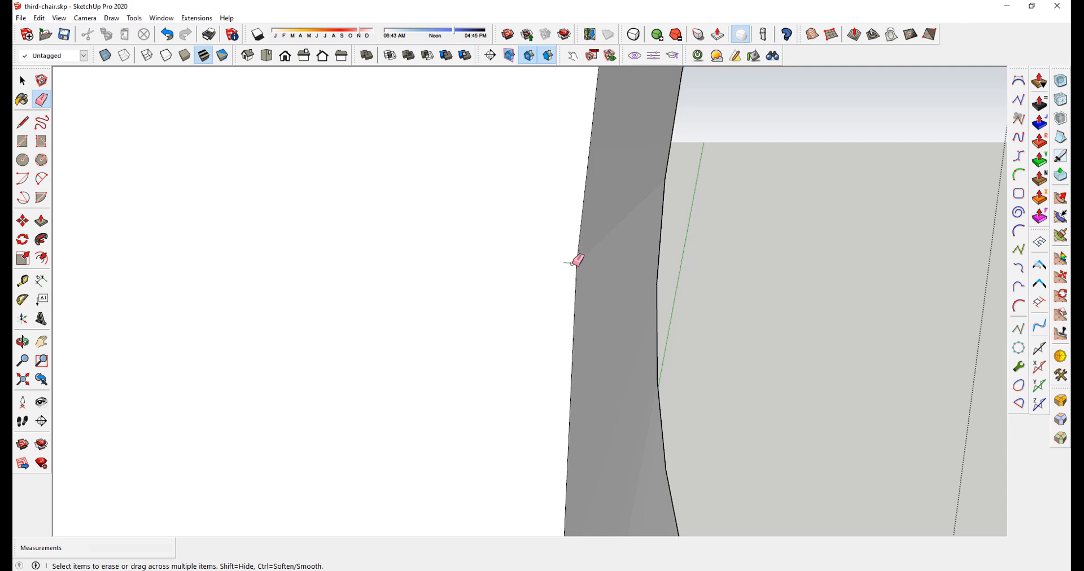
click(572, 264)
scroll(529, 202, down, 3)
scroll(539, 456, up, 2)
mouse_move(546, 419)
middle_down()
mouse_move(571, 406)
mouse_move(575, 378)
middle_up()
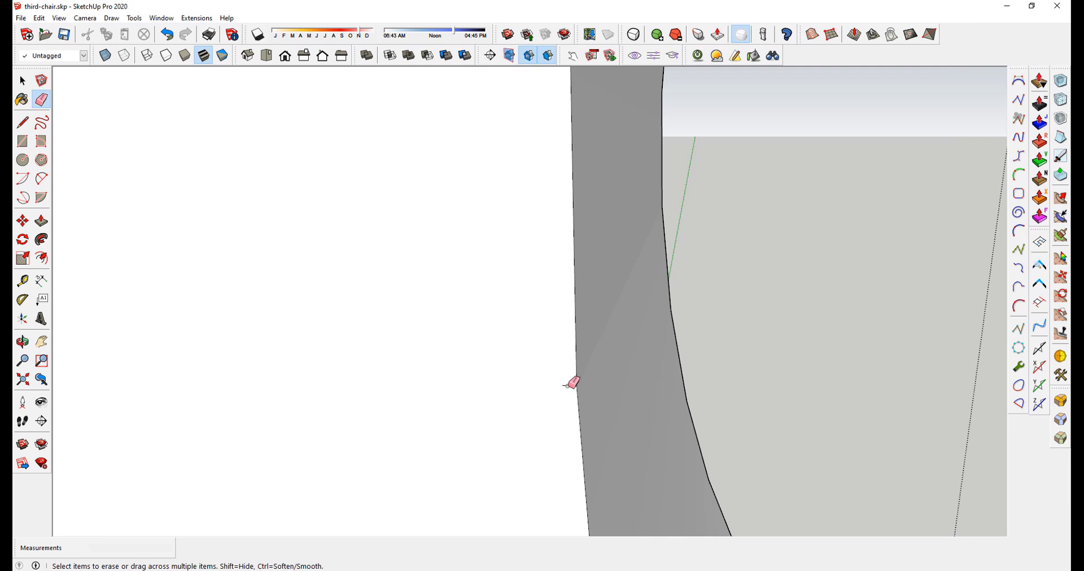
scroll(568, 278, down, 6)
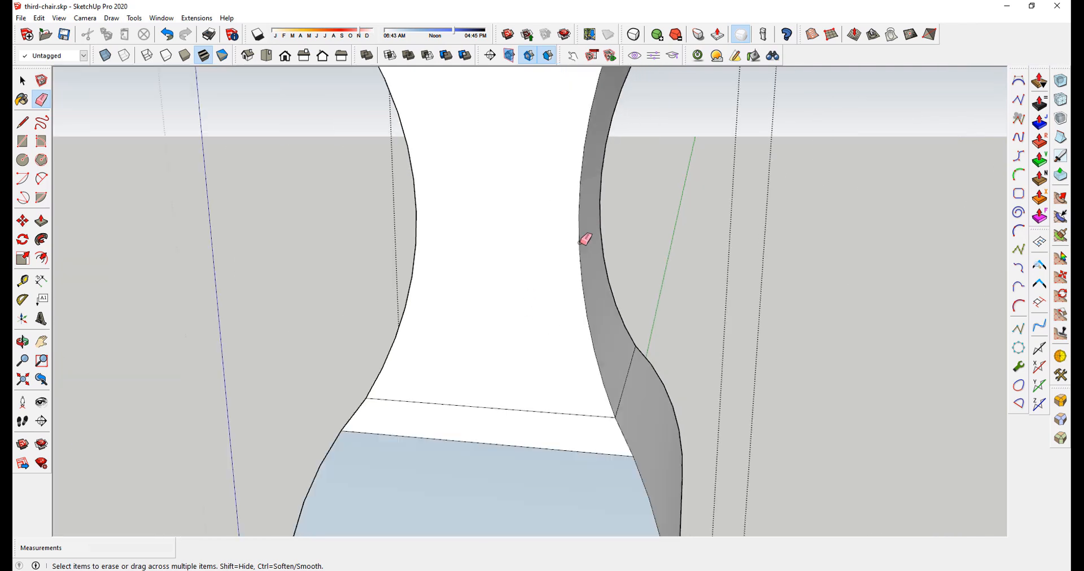
Step: Soften the two horizontal edges bordering the blue band on the upper part of the leg's bulb with the Eraser tool
scroll(585, 249, down, 3)
middle_drag(612, 346, 556, 346)
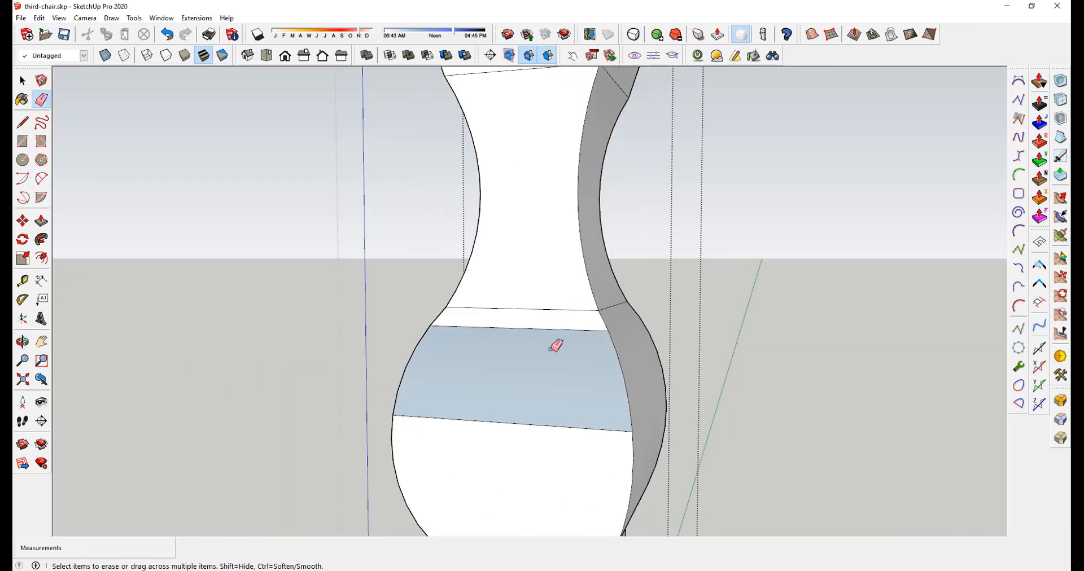
key(space)
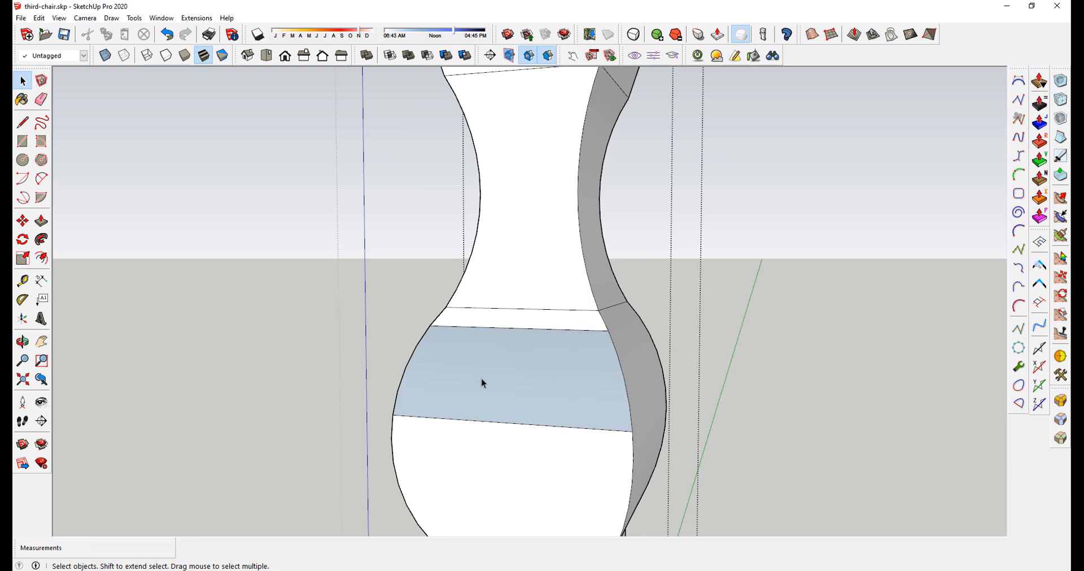
click(548, 426)
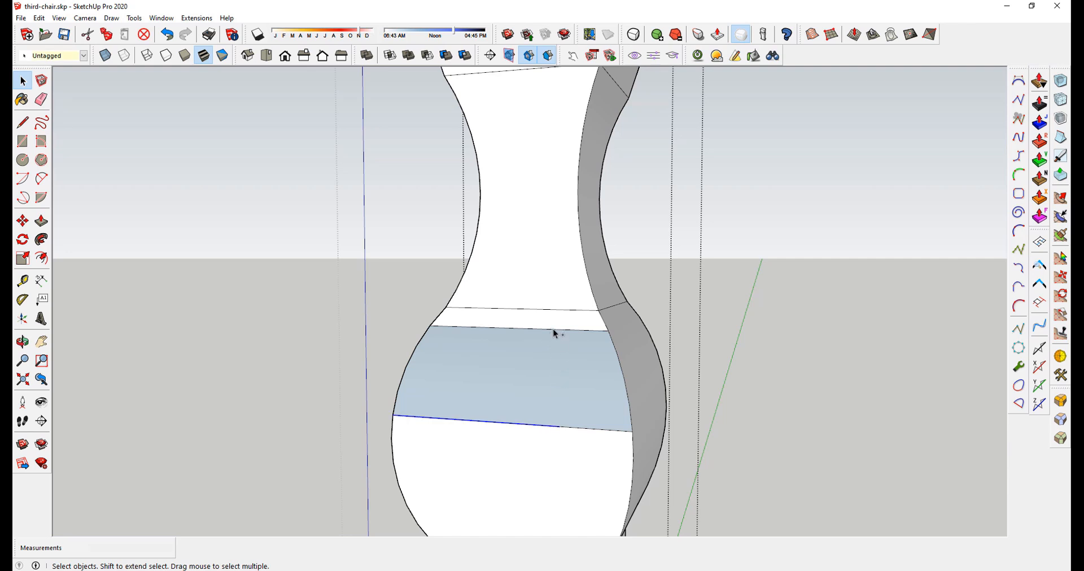
key(e)
ctrl+drag(553, 329, 602, 330)
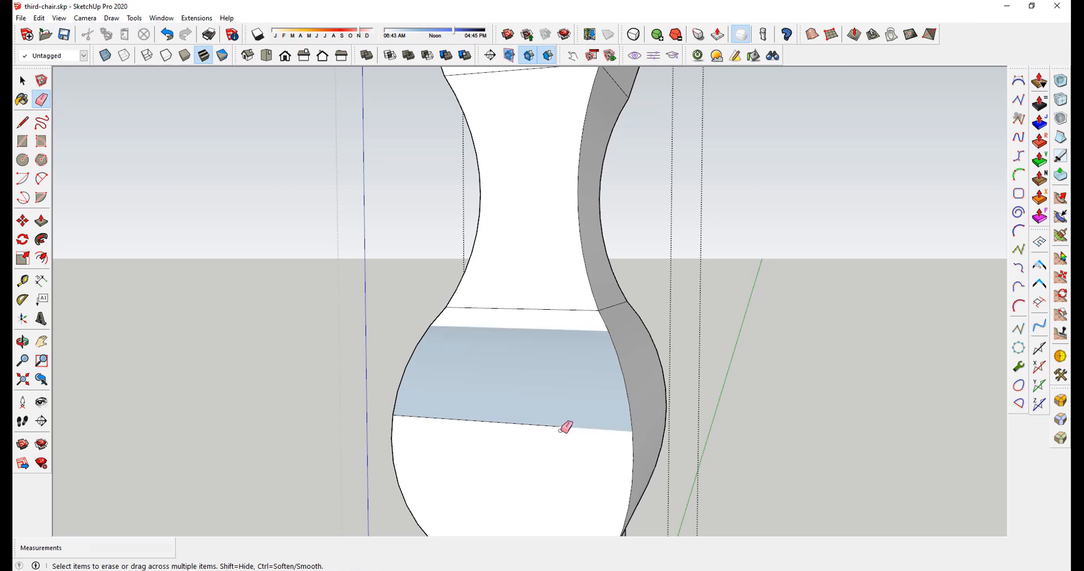
ctrl+drag(566, 426, 593, 426)
Step: Try to correct the blue band by reversing the bulb's entire smoothed front surface, and reverse it back
middle_drag(564, 419, 530, 402)
key(space)
click(520, 386)
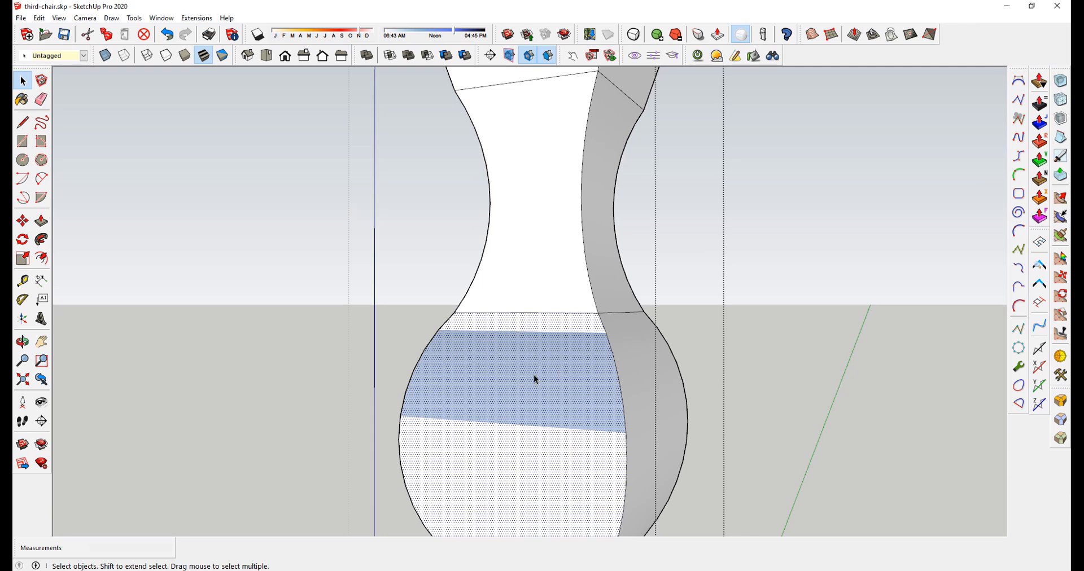
right_click(519, 389)
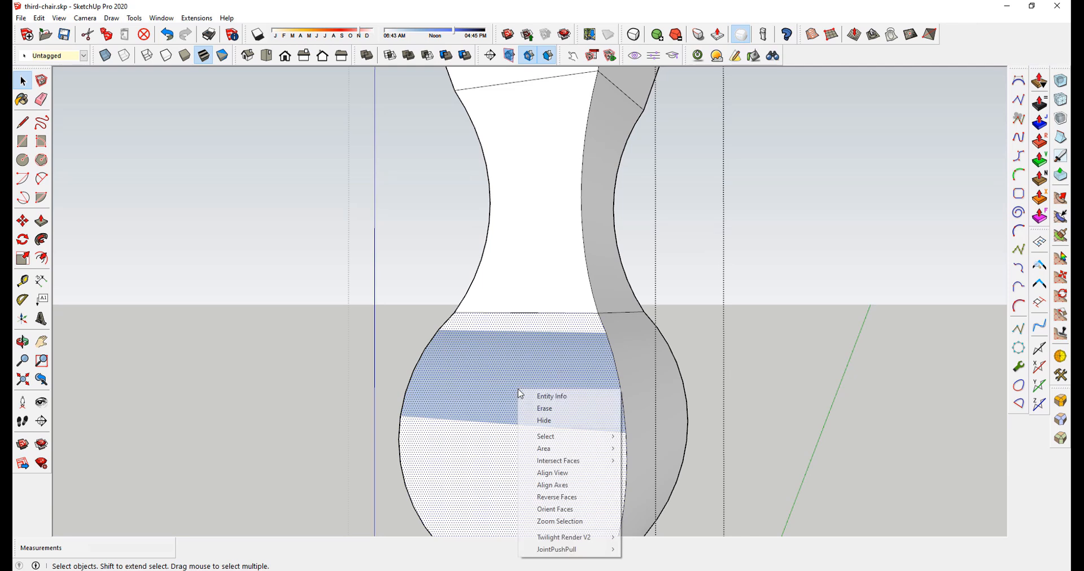
click(571, 503)
scroll(578, 267, down, 5)
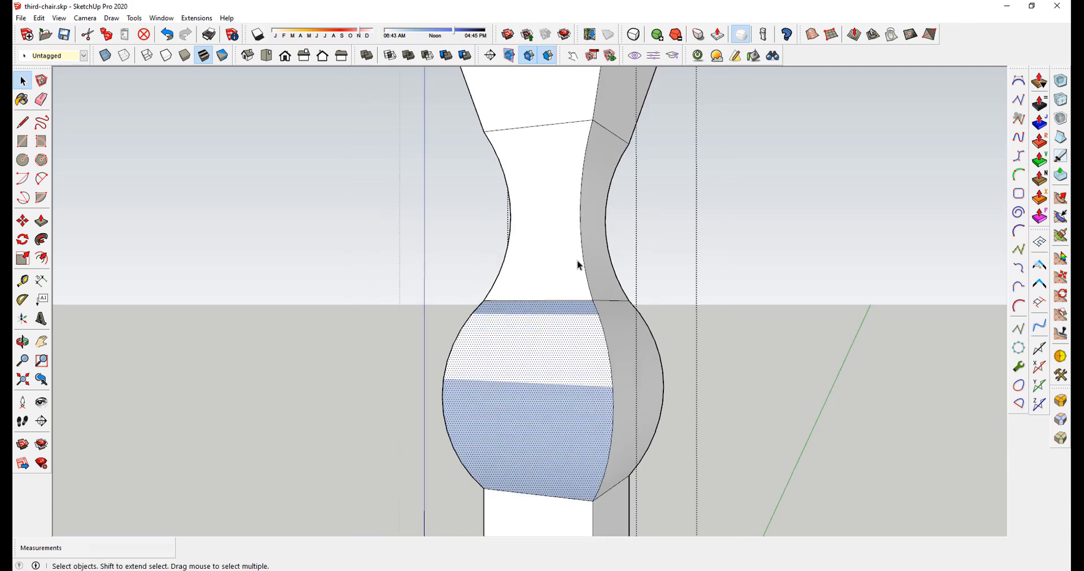
mouse_move(634, 380)
middle_down()
mouse_move(744, 397)
mouse_move(624, 379)
mouse_move(554, 339)
middle_up()
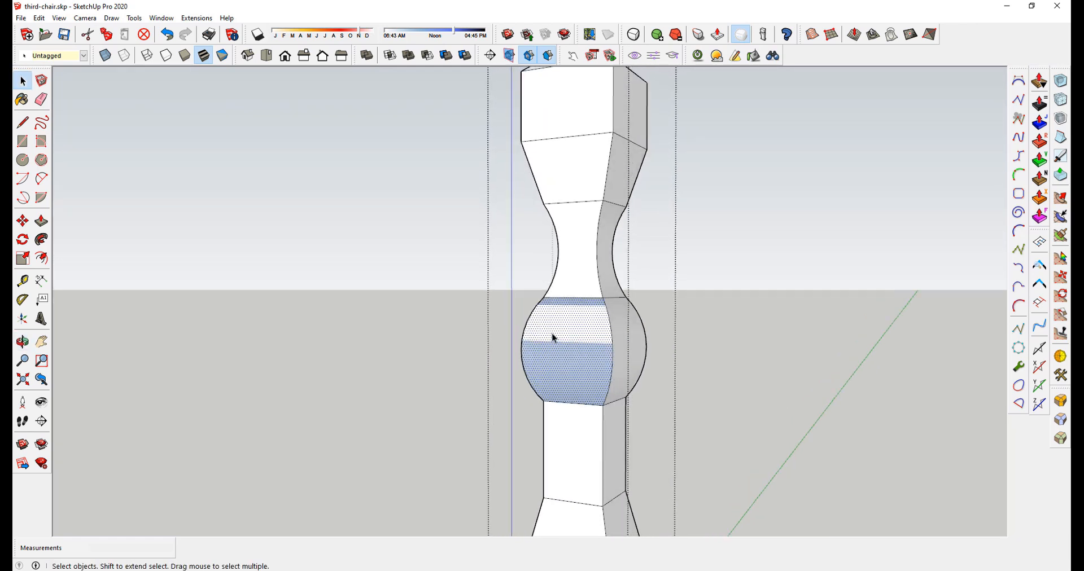
right_click(561, 326)
click(604, 433)
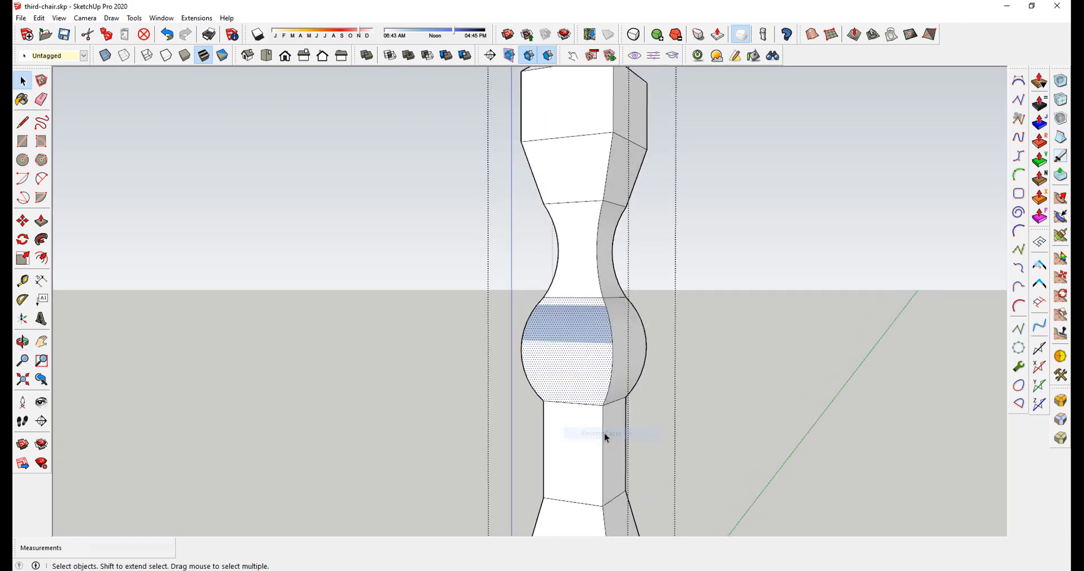
Step: Display hidden geometry to expose the individual strips that make up the bulb's curved front
scroll(593, 323, up, 4)
middle_drag(602, 314, 546, 314)
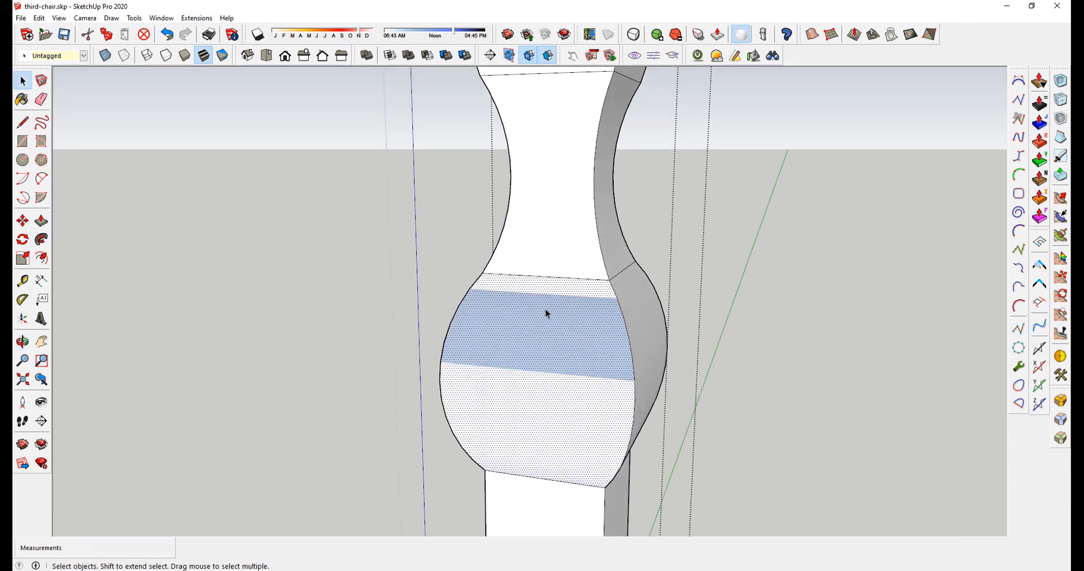
click(59, 18)
click(85, 59)
scroll(565, 324, up, 2)
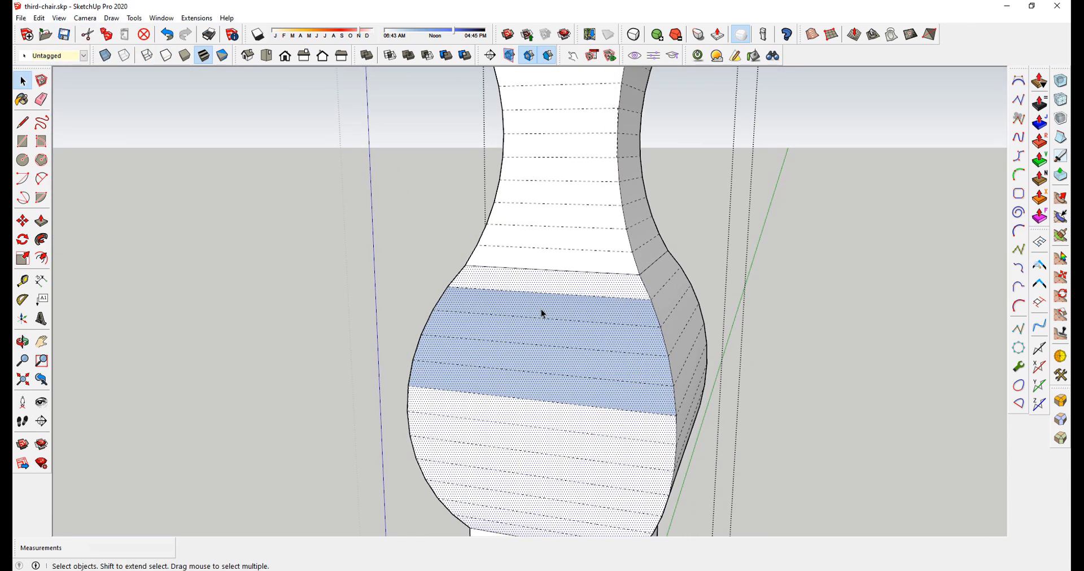
Step: Reverse the four blue inverted strips on the upper part of the bulb's front, one strip at a time
click(540, 311)
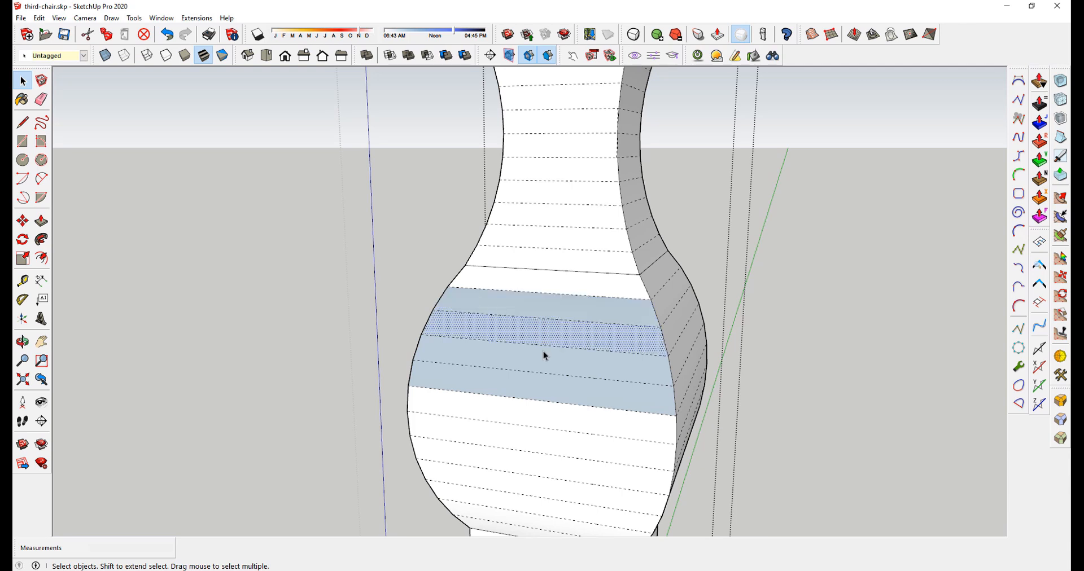
right_click(543, 310)
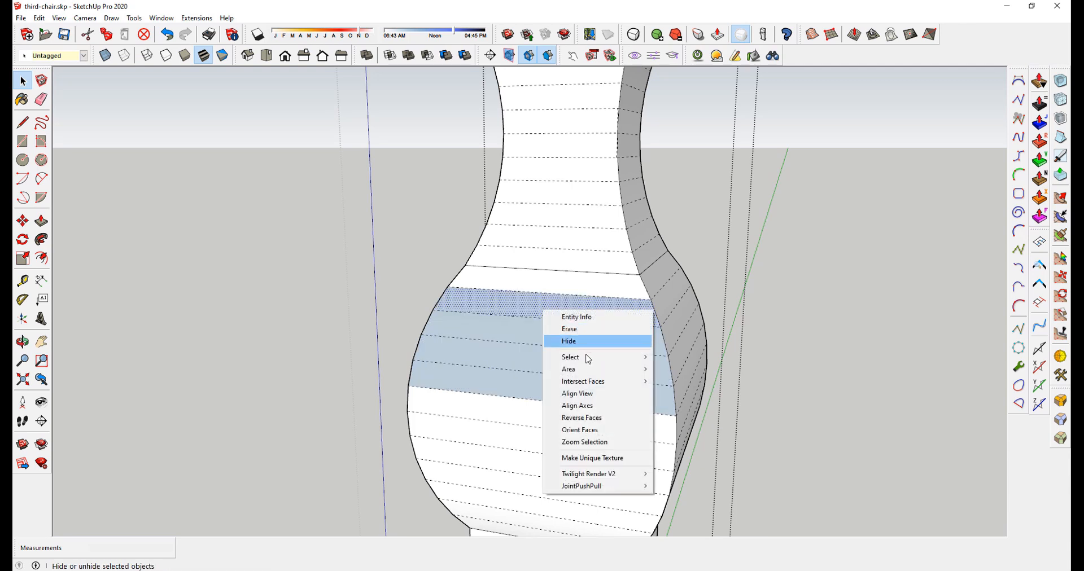
click(588, 416)
click(555, 341)
right_click(555, 341)
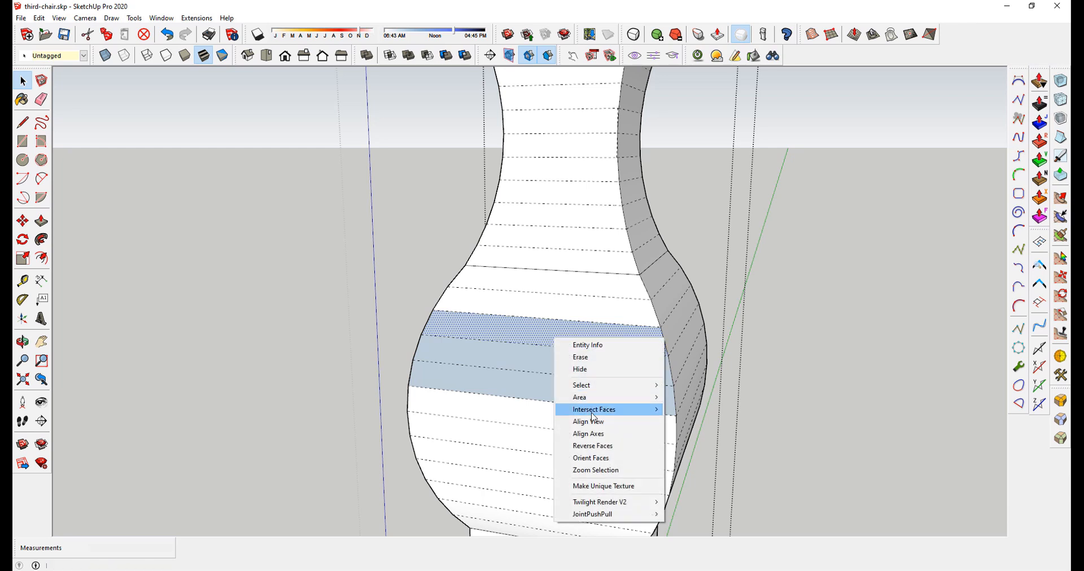
click(590, 445)
click(566, 361)
right_click(566, 360)
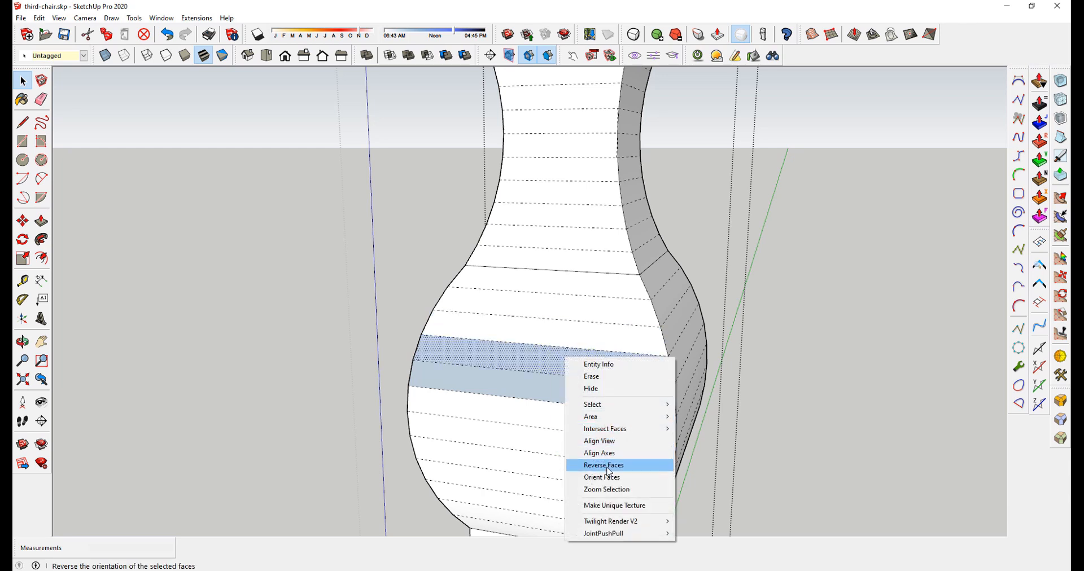
click(604, 466)
click(571, 397)
right_click(606, 404)
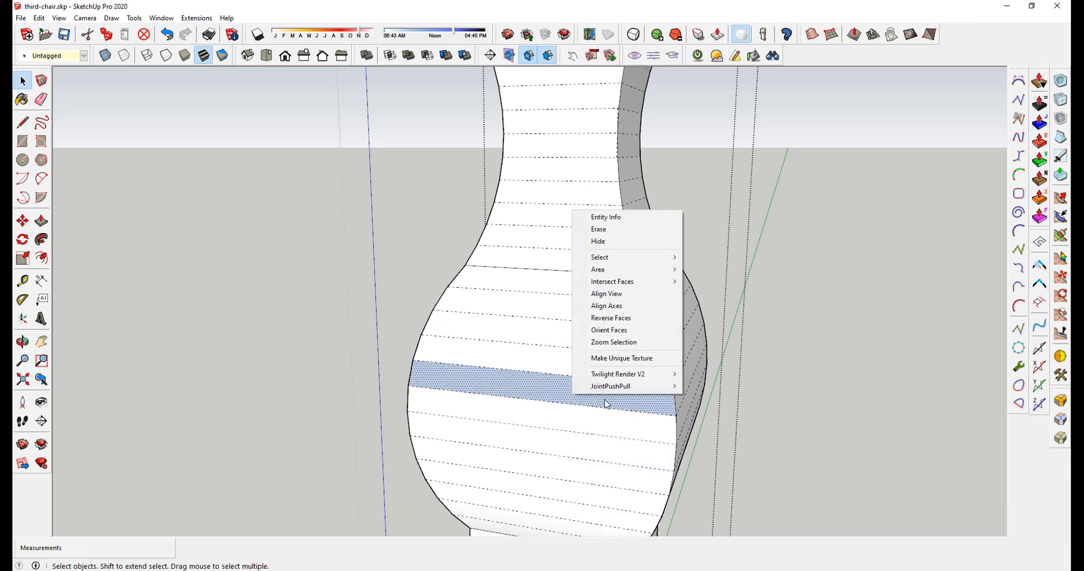
click(611, 318)
Step: Turn off the display of hidden geometry on the carved leg
click(58, 18)
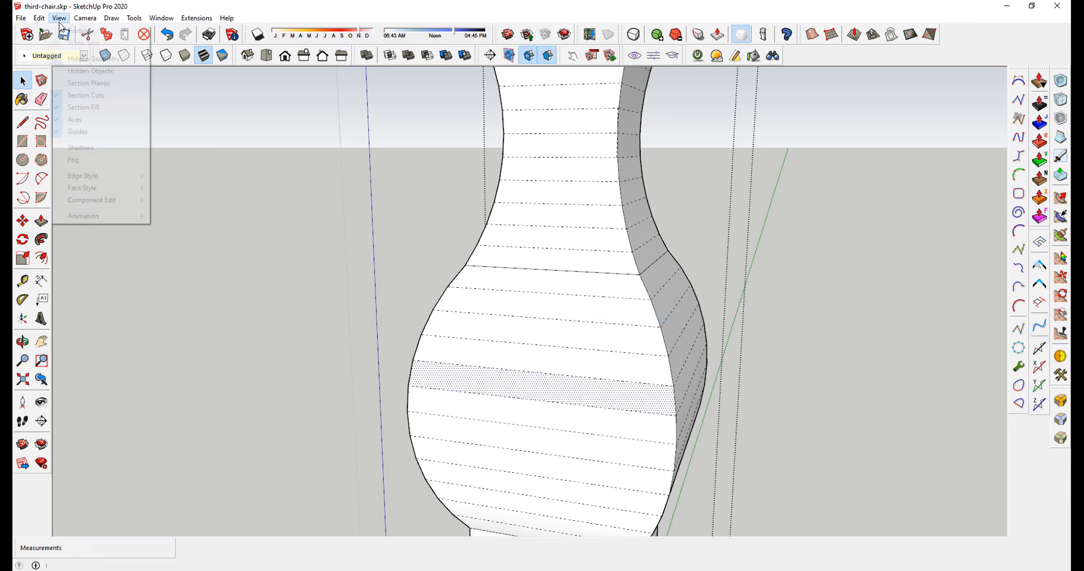
click(85, 60)
scroll(576, 265, down, 2)
scroll(428, 313, down, 5)
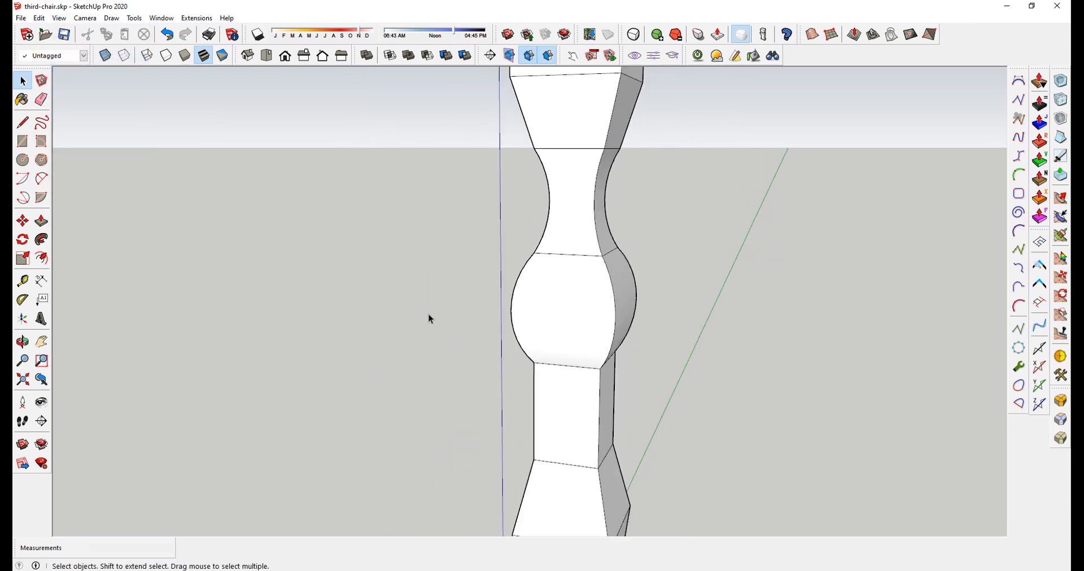
middle_drag(514, 287, 547, 271)
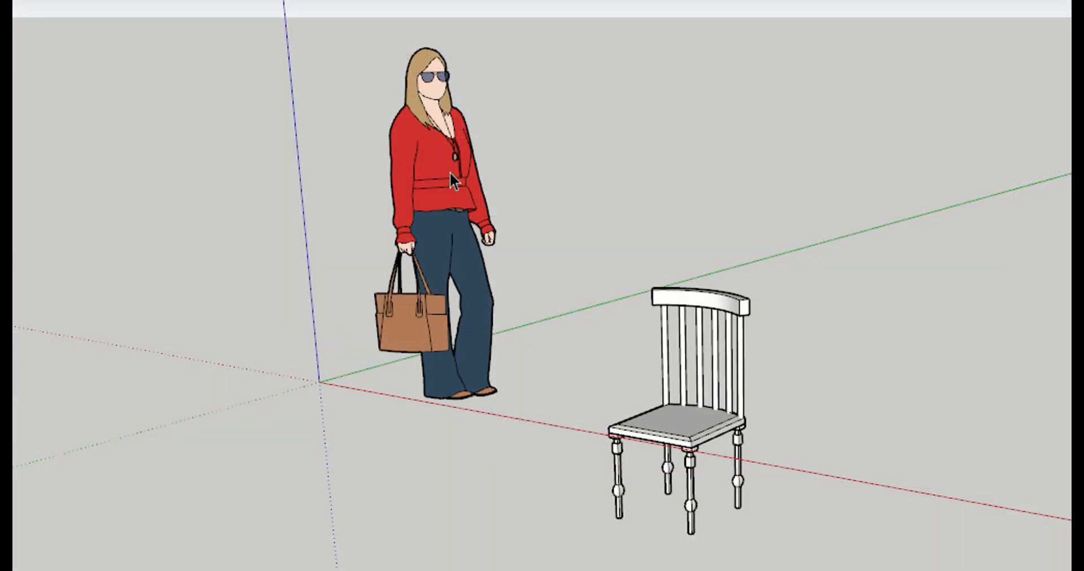
Step: Delete the scale figure and turn all parts of the chair into one component named "chair"
click(449, 172)
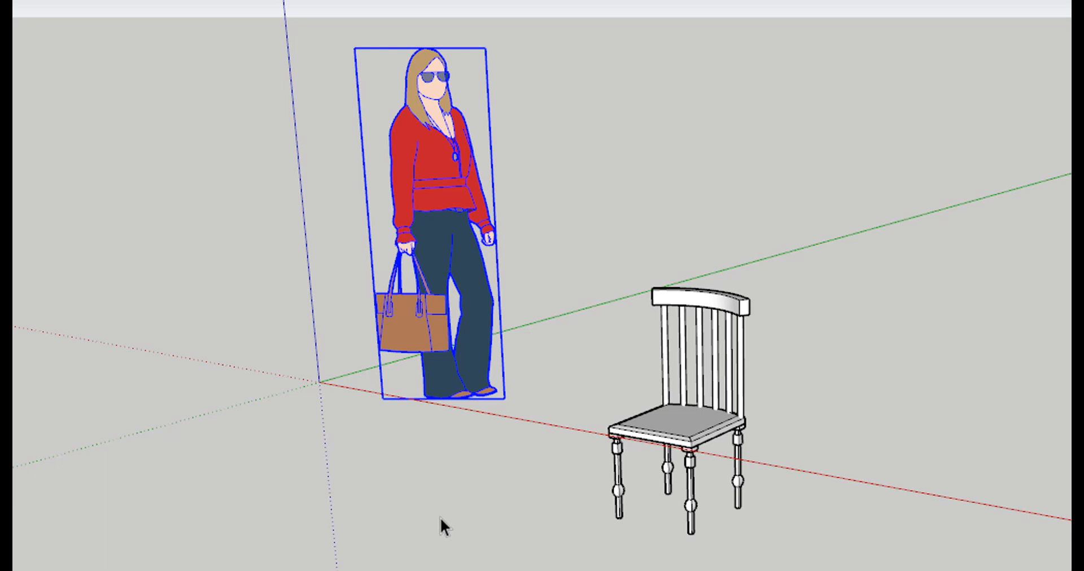
key(Delete)
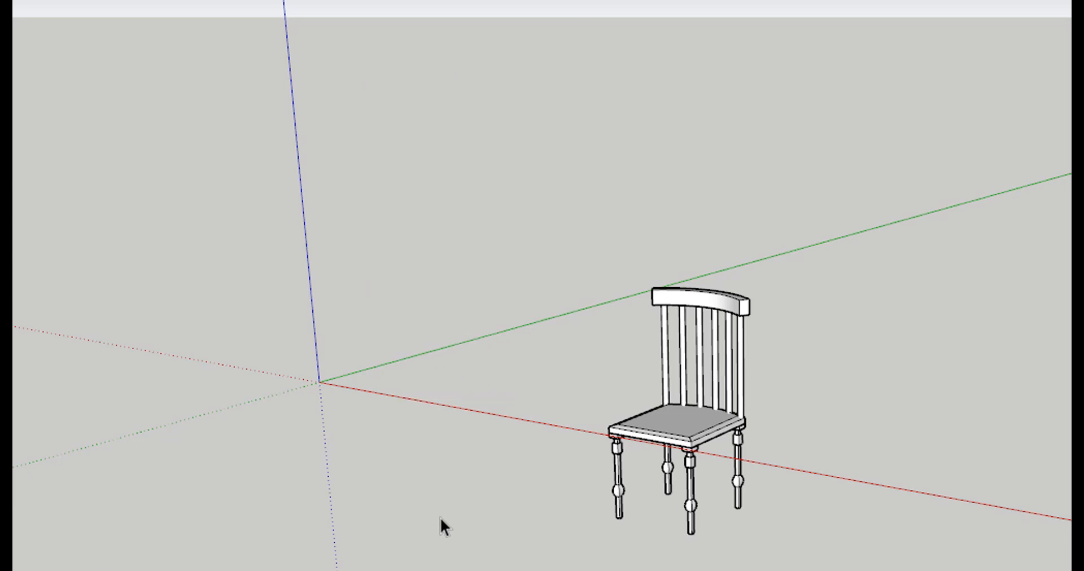
drag(543, 236, 802, 552)
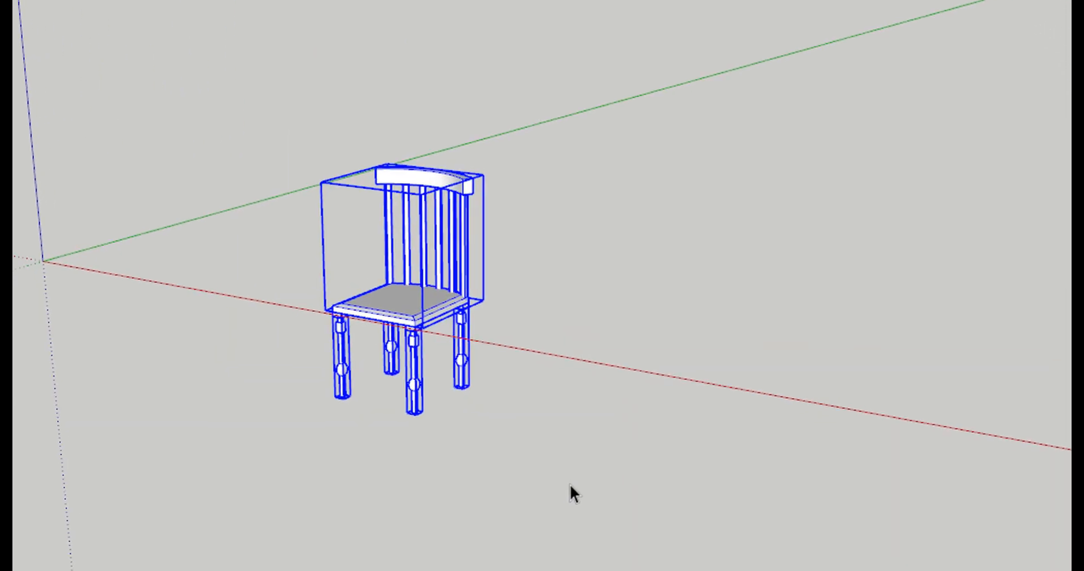
right_click(675, 429)
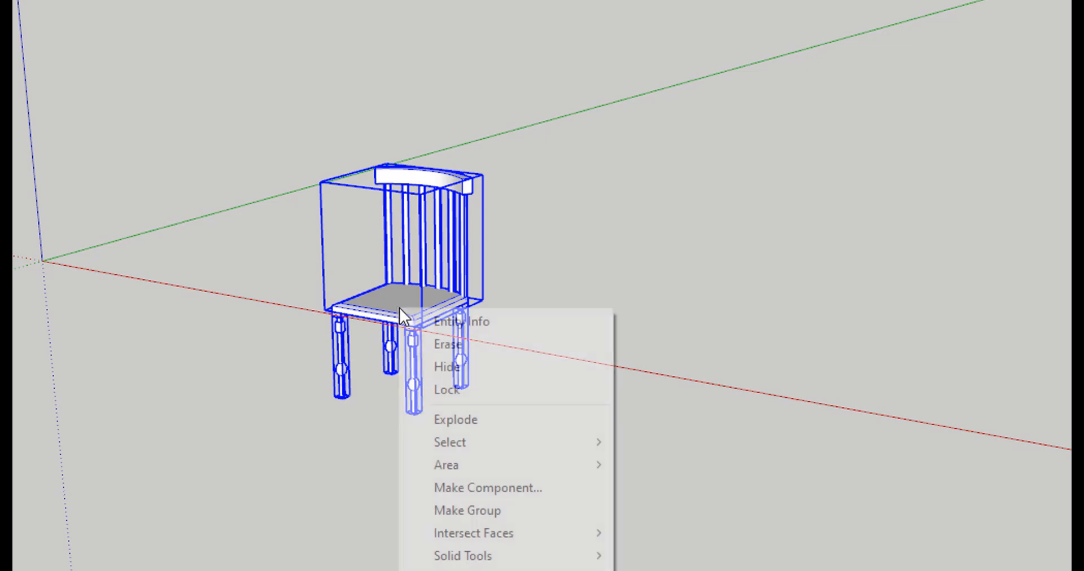
click(482, 493)
text(chair)
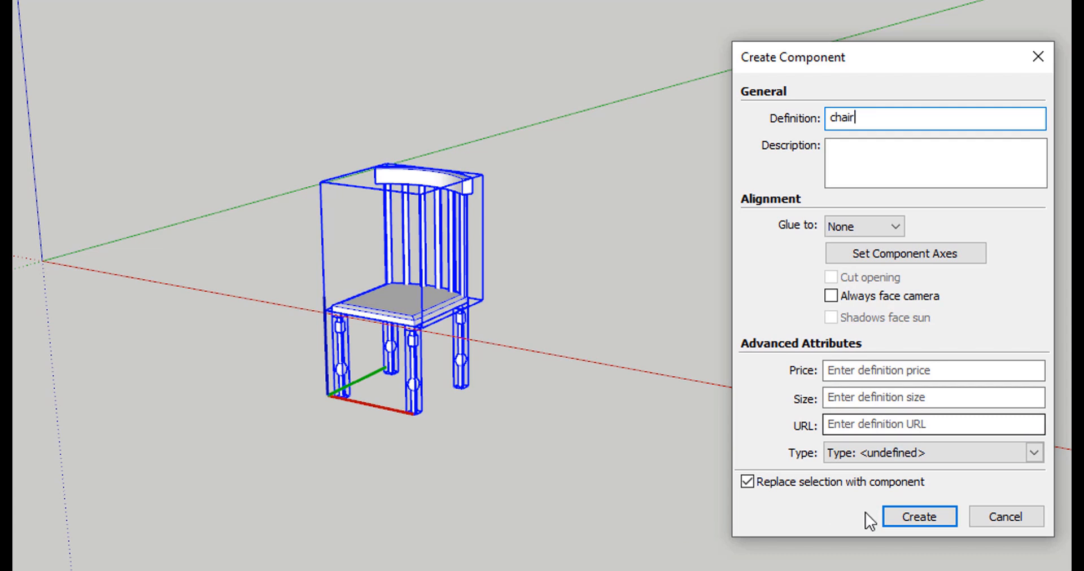
click(942, 514)
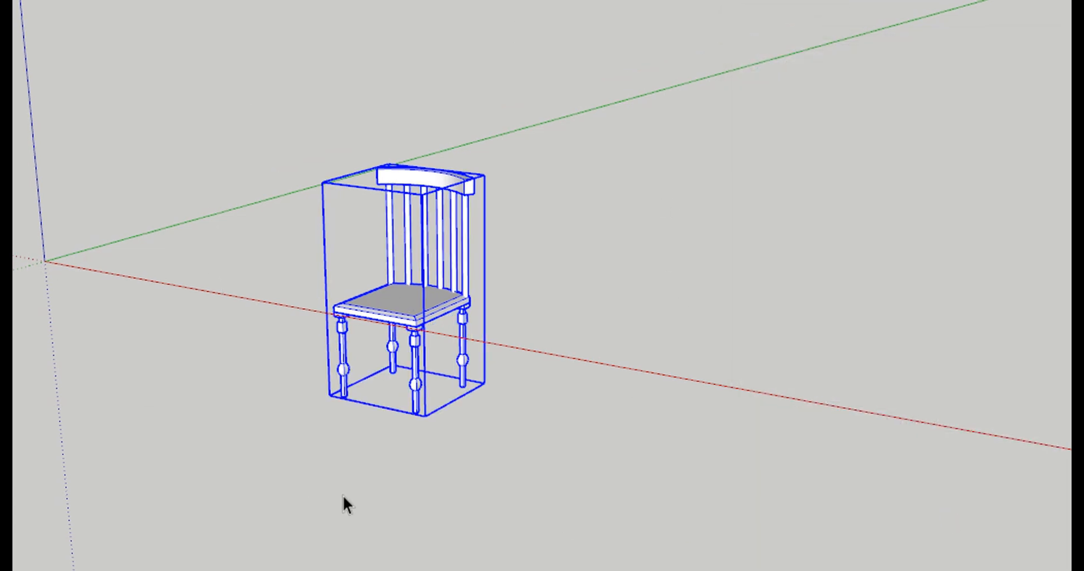
Step: Move the chair component by the bottom corner of its front leg to the axes origin and clear the selection
shift+middle_drag(343, 495, 562, 450)
key(m)
scroll(564, 418, up, 5)
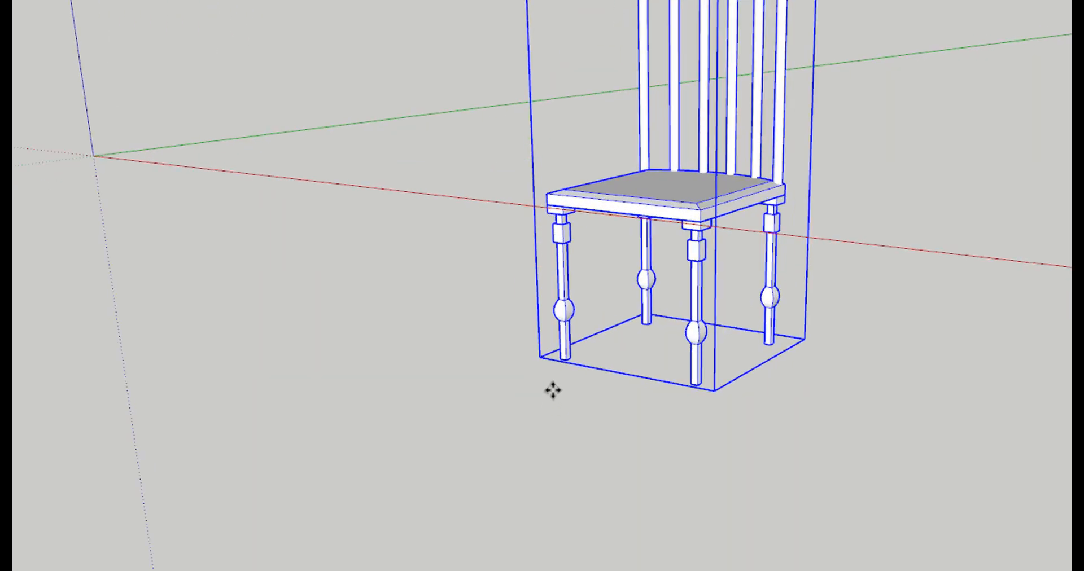
click(564, 357)
scroll(558, 356, down, 5)
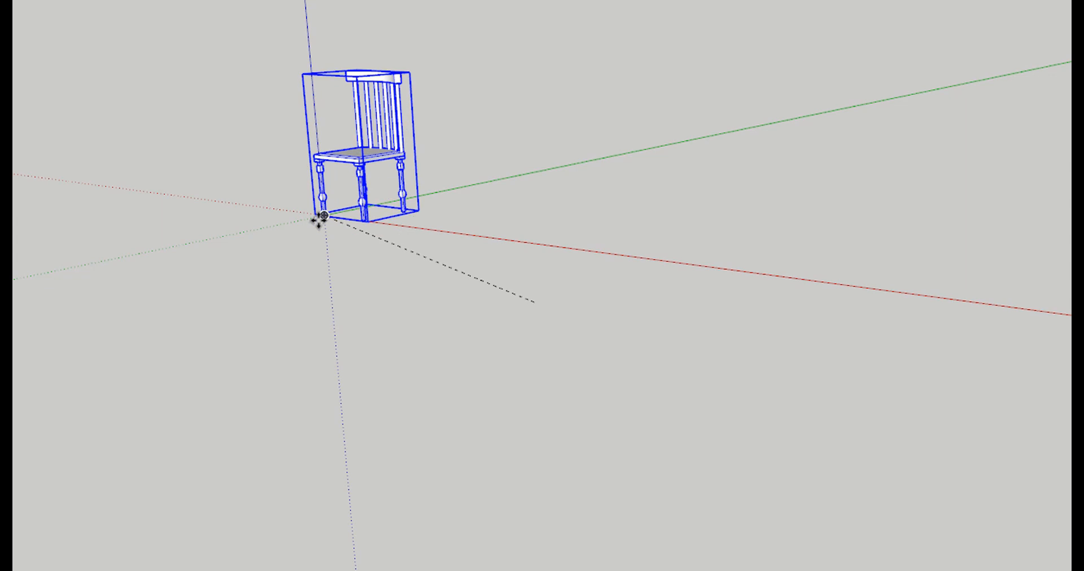
click(324, 216)
scroll(312, 145, up, 6)
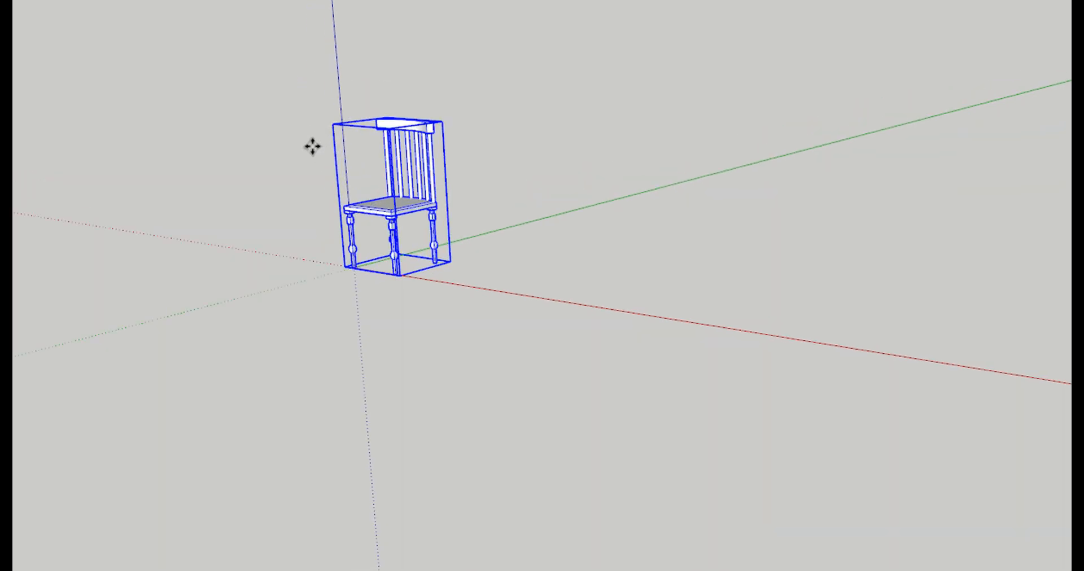
scroll(247, 177, up, 4)
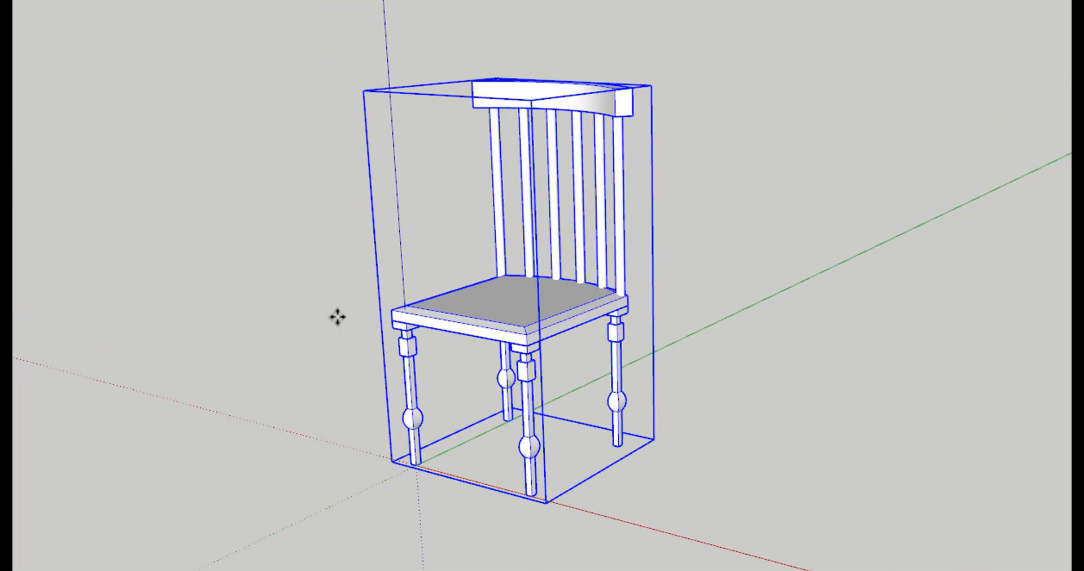
click(52, 136)
scroll(228, 174, up, 2)
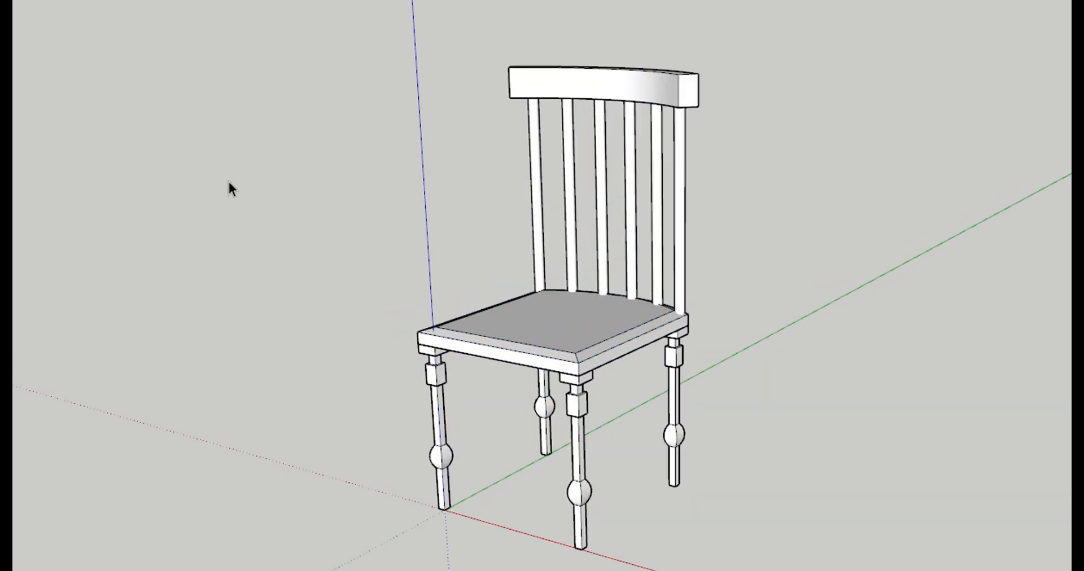
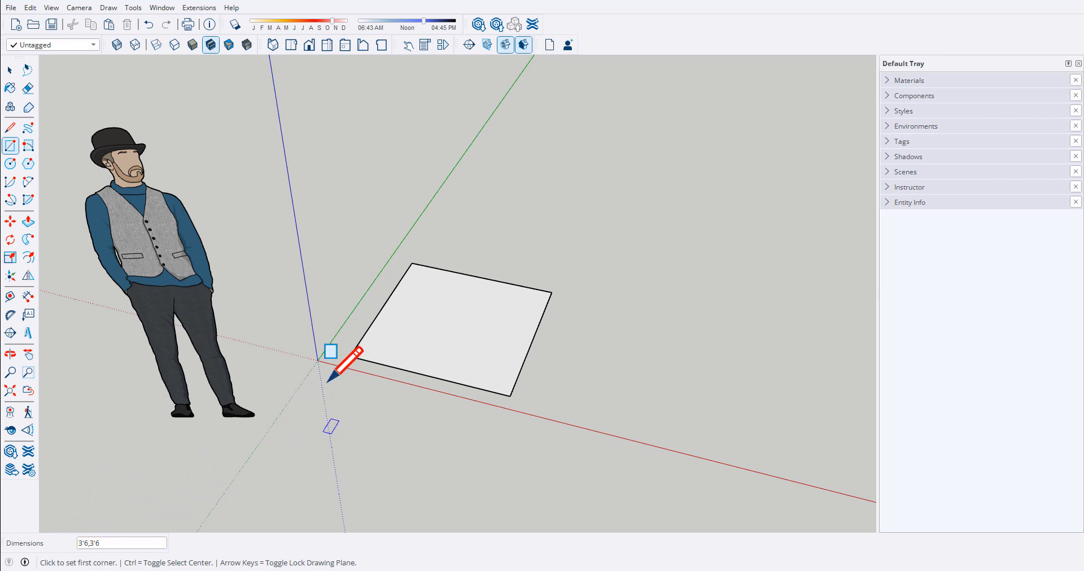
Step: Draw a 3'6" line parallel to the green axis, starting in the open space beside the square near the red axis
scroll(330, 374, down, 3)
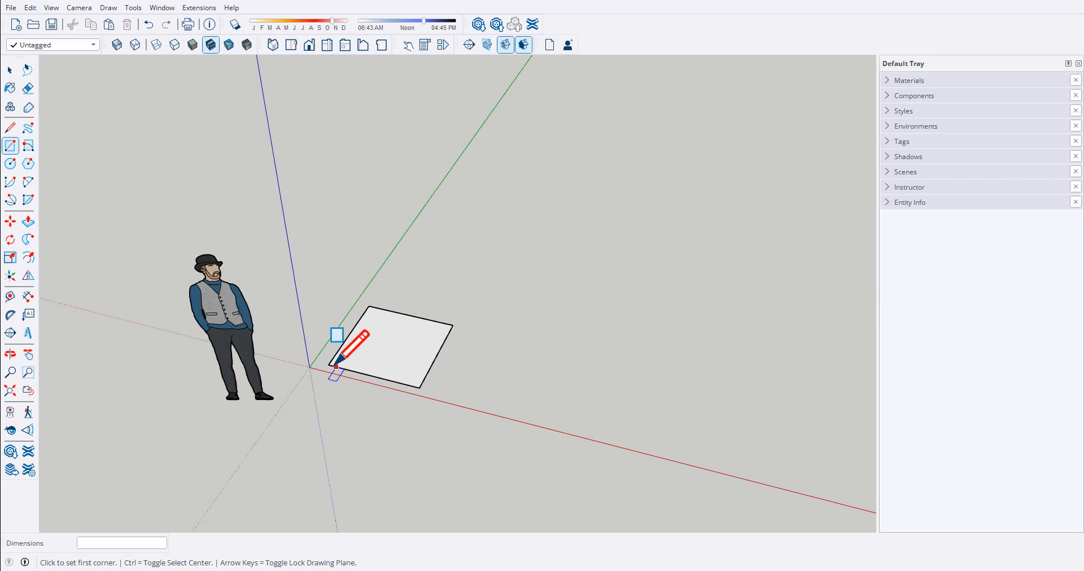
click(10, 127)
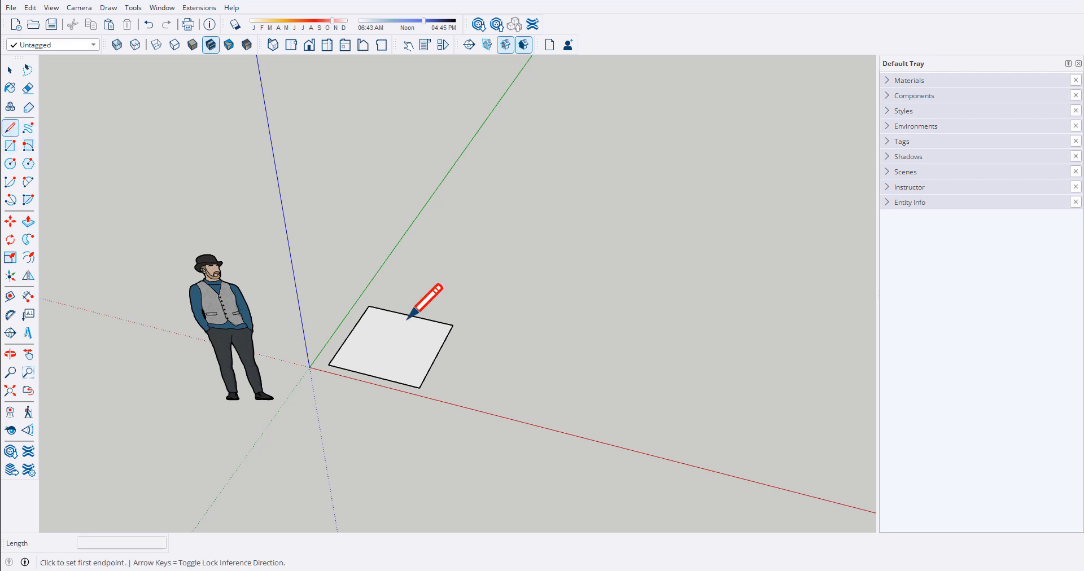
click(474, 388)
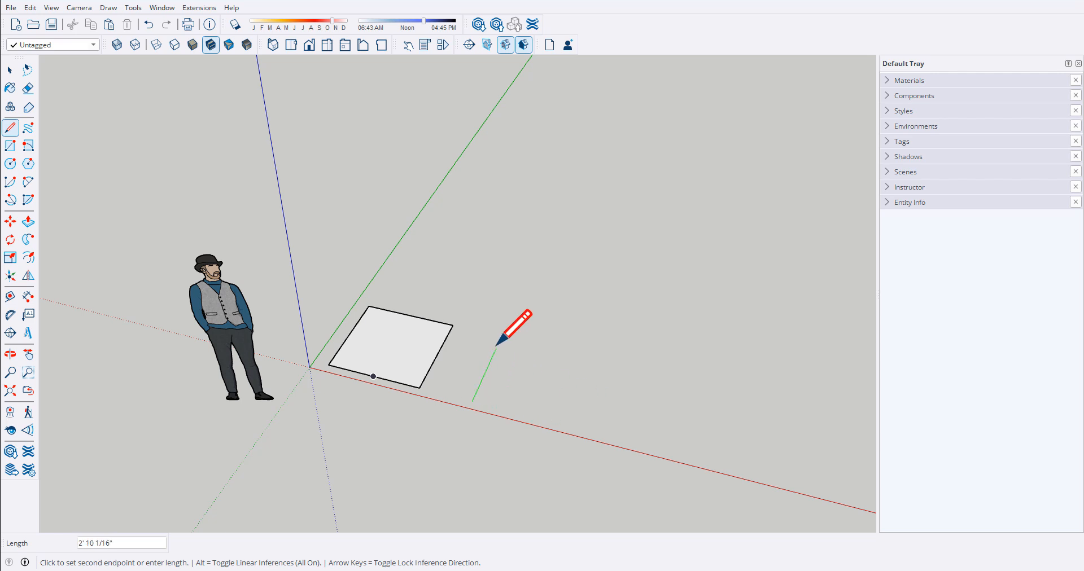
mouse_move(483, 368)
middle_down()
mouse_move(484, 333)
mouse_move(487, 361)
middle_up()
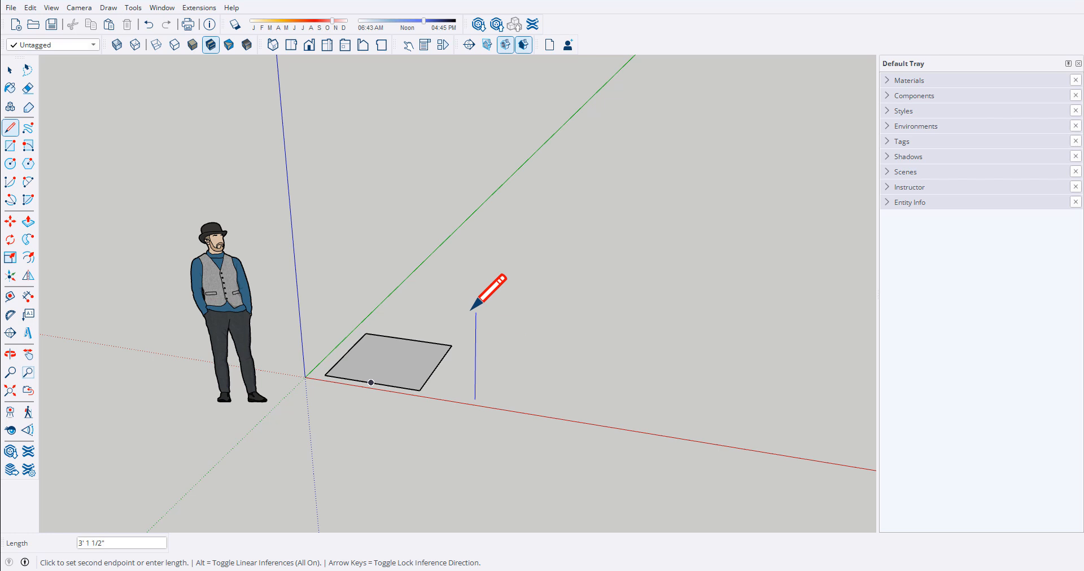
middle_drag(471, 309, 453, 286)
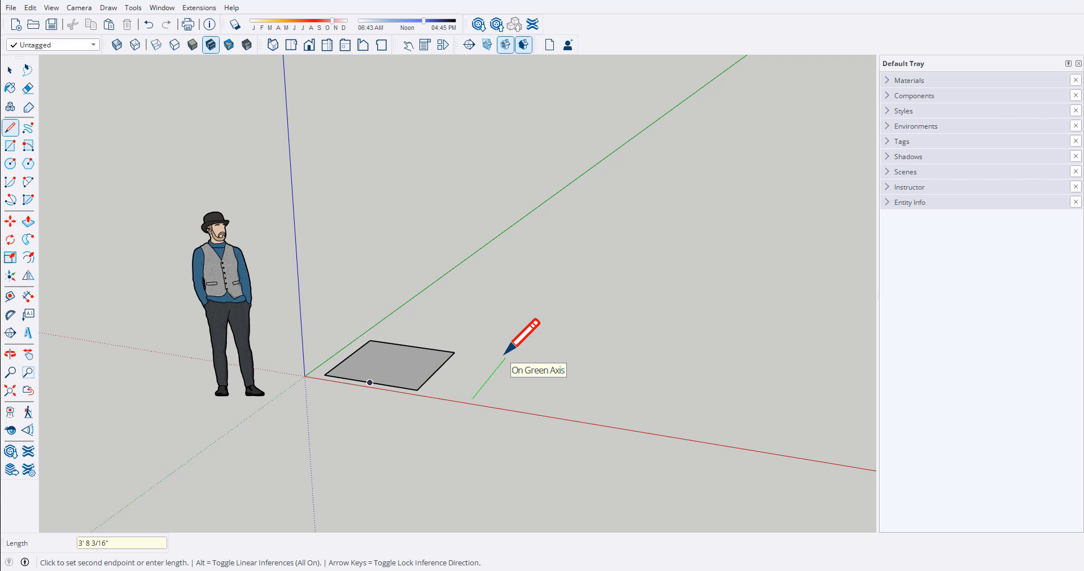
text(3'6)
key(Return)
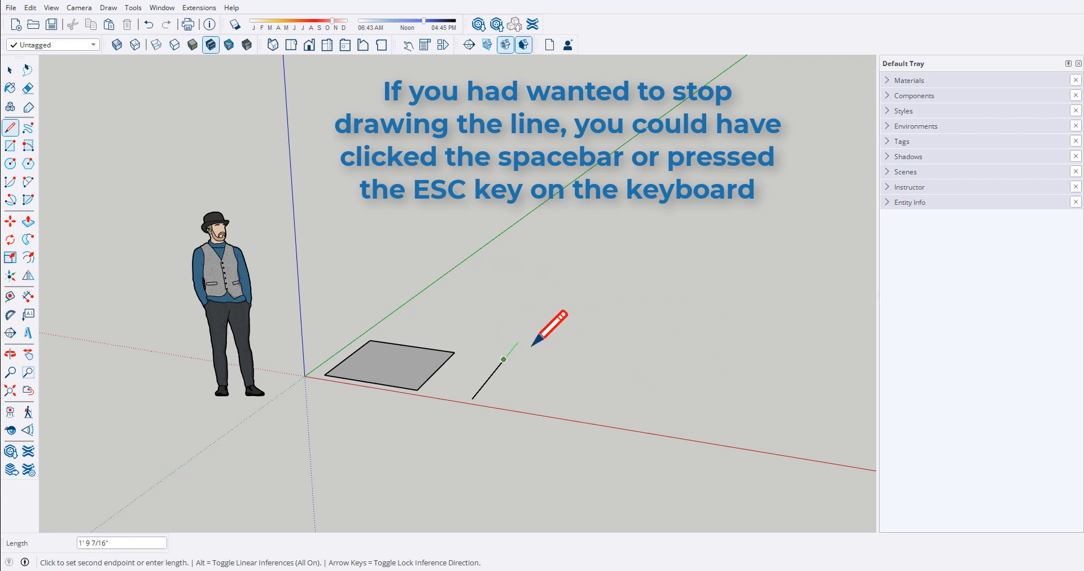
Step: Continue the line through five more freehand edges back to its starting point to form a closed L-shaped face
click(556, 367)
click(580, 328)
click(665, 339)
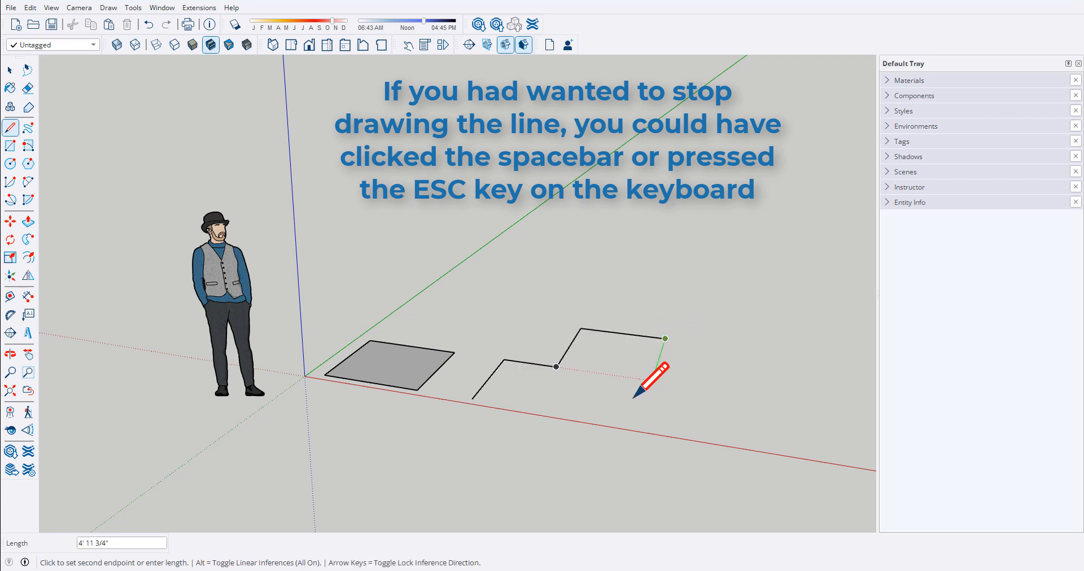
click(643, 410)
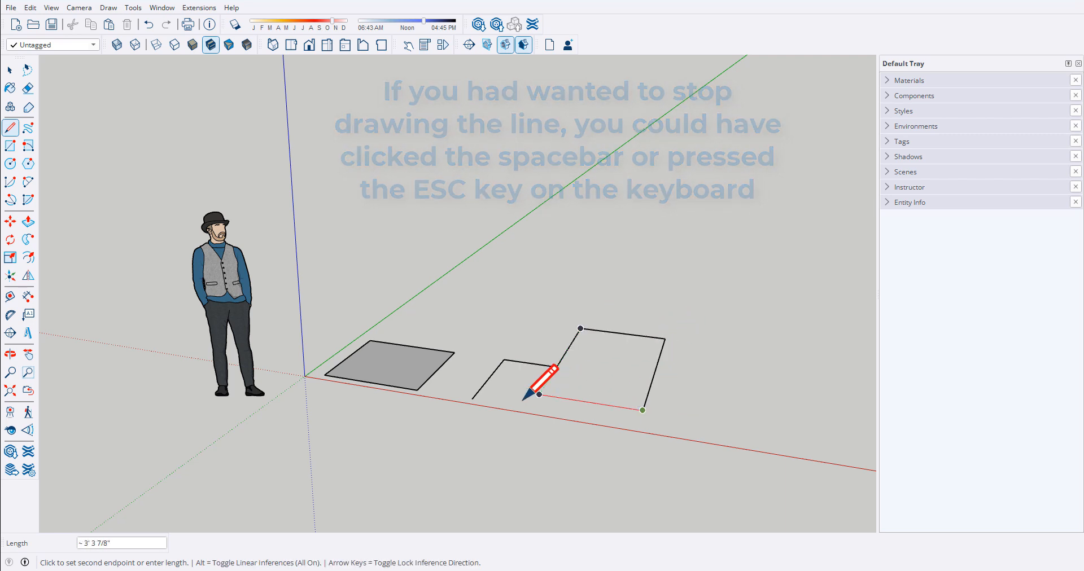
click(472, 399)
key(space)
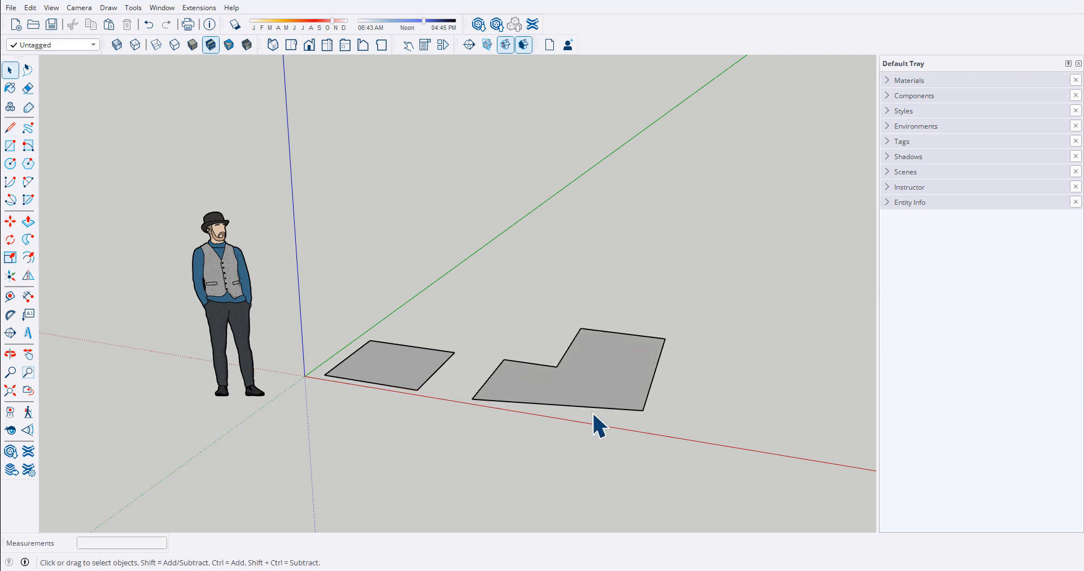
Step: Erase the L-shaped face together with all of its boundary edges, leaving the square in place
scroll(591, 411, up, 5)
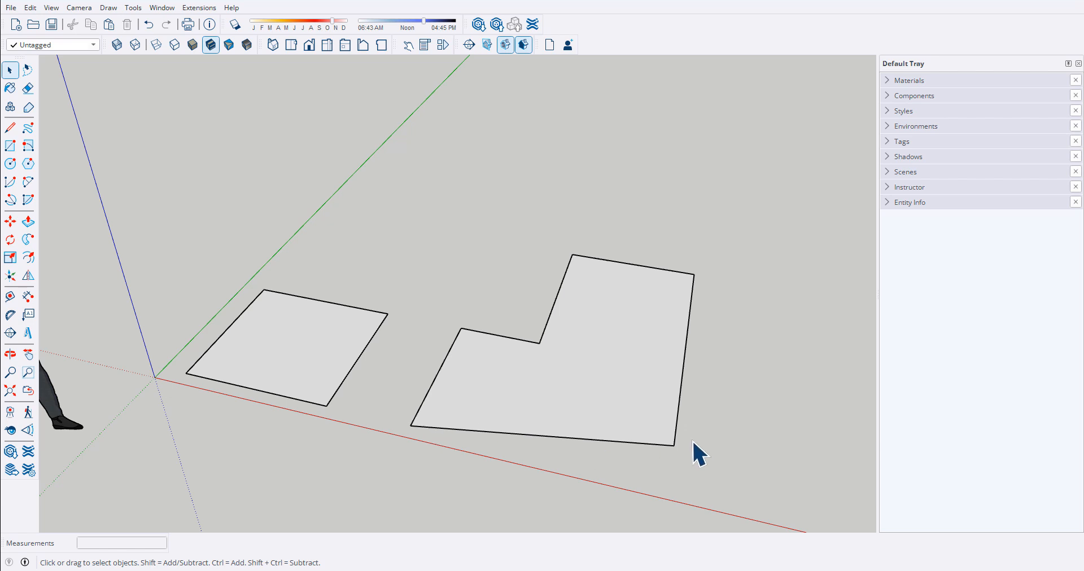
middle_drag(694, 449, 649, 411)
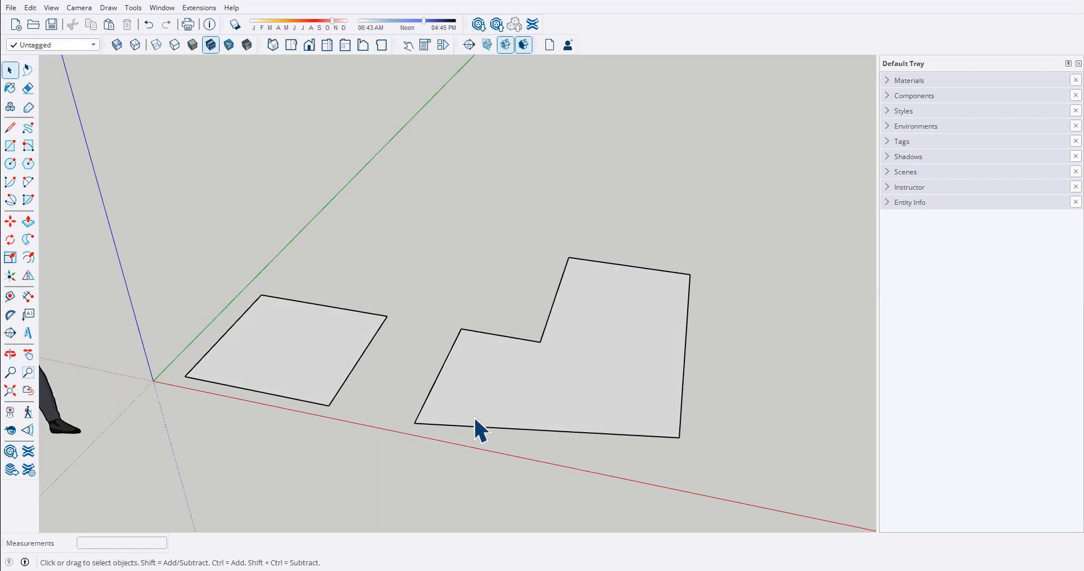
scroll(530, 385, down, 5)
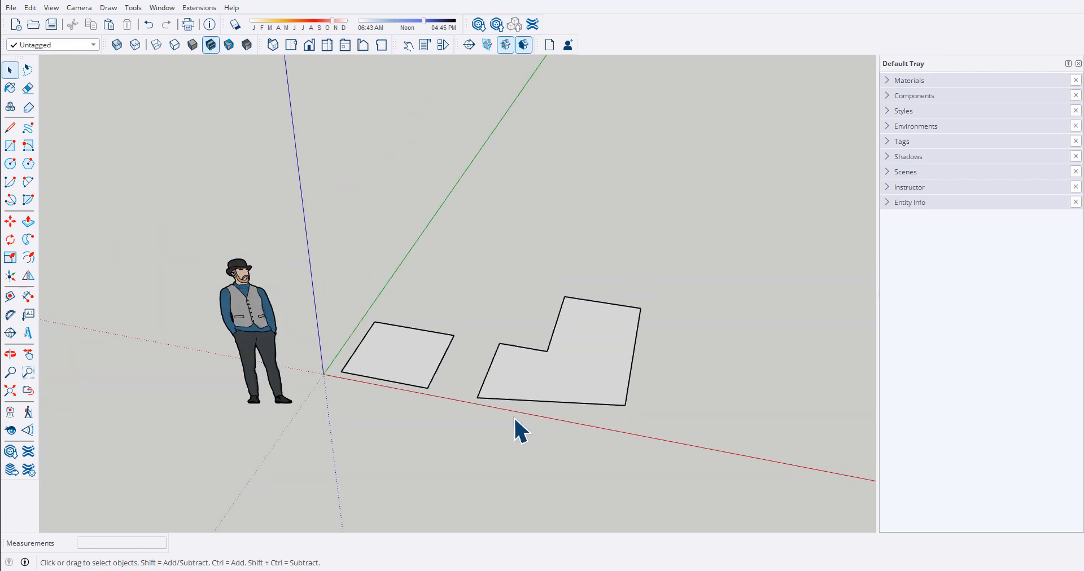
middle_drag(513, 428, 554, 387)
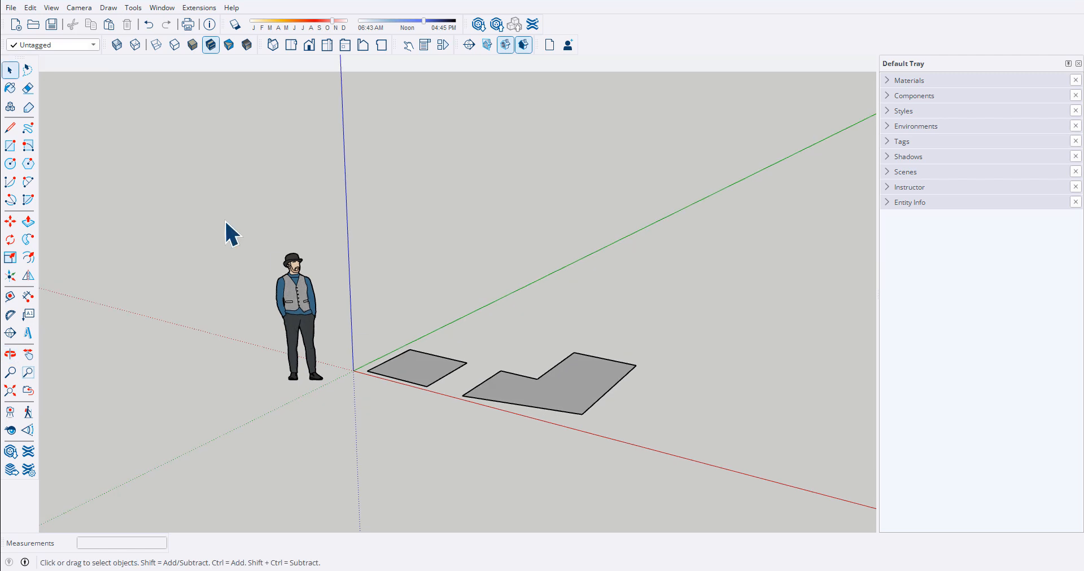
click(28, 87)
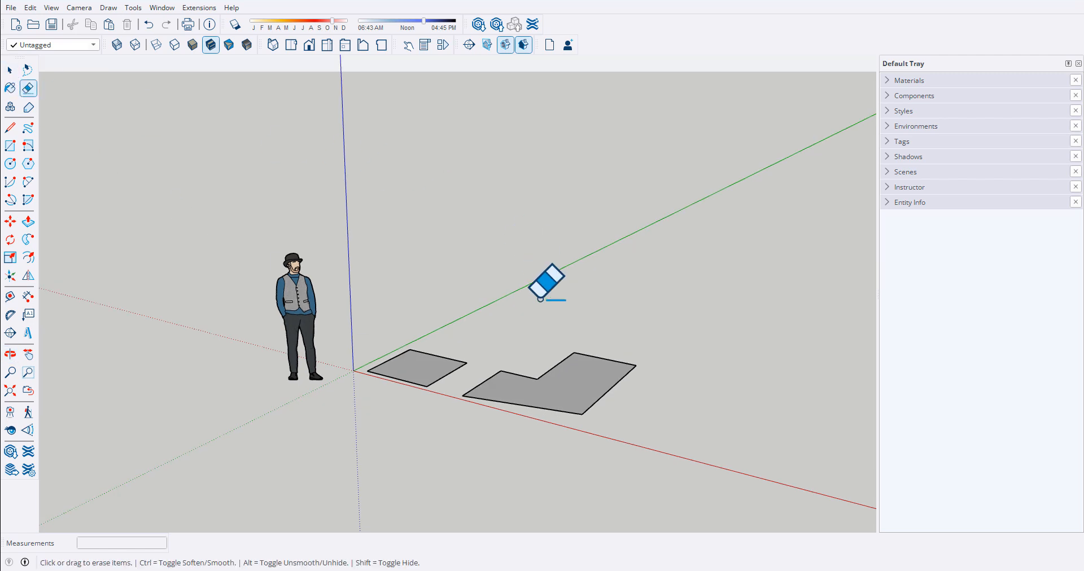
click(523, 375)
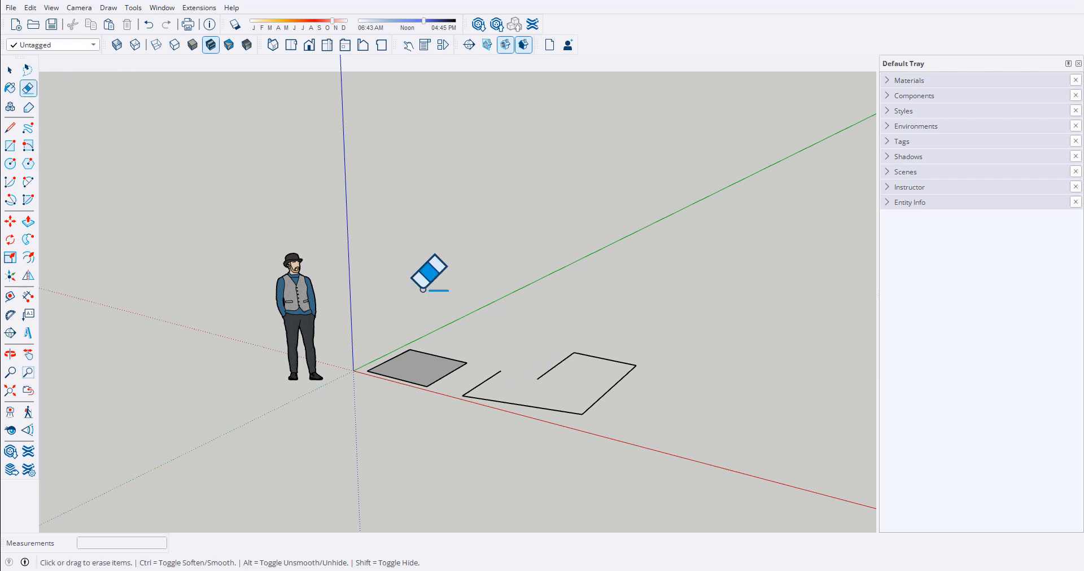
mouse_move(500, 374)
mouse_down()
mouse_move(475, 392)
mouse_move(564, 414)
mouse_move(603, 398)
mouse_move(600, 351)
mouse_move(534, 379)
mouse_up()
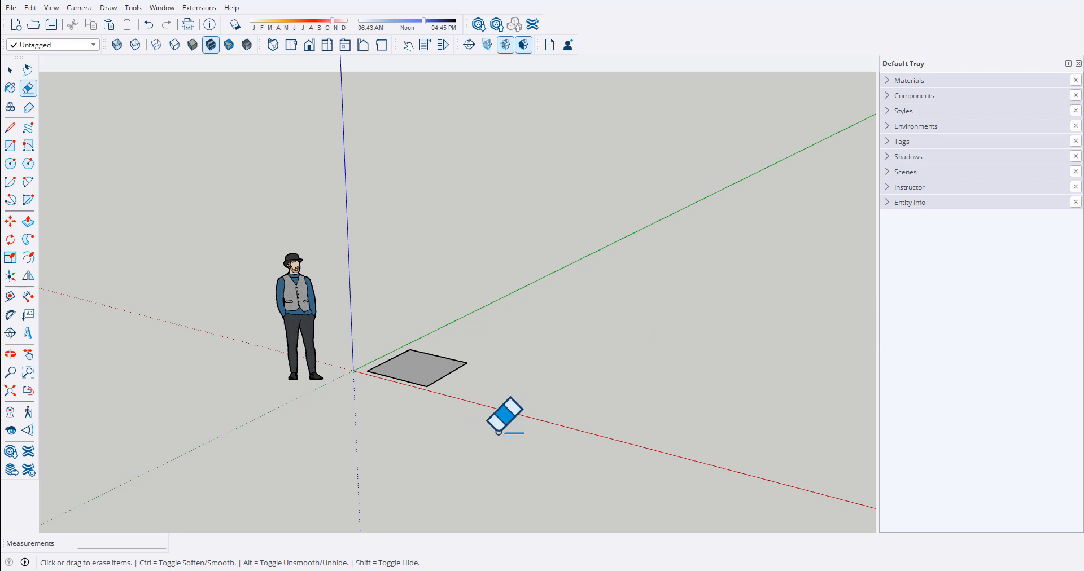
Step: Push/Pull the square face upward by 3'6" to make a cube
middle_click(649, 464)
middle_drag(650, 464, 596, 428)
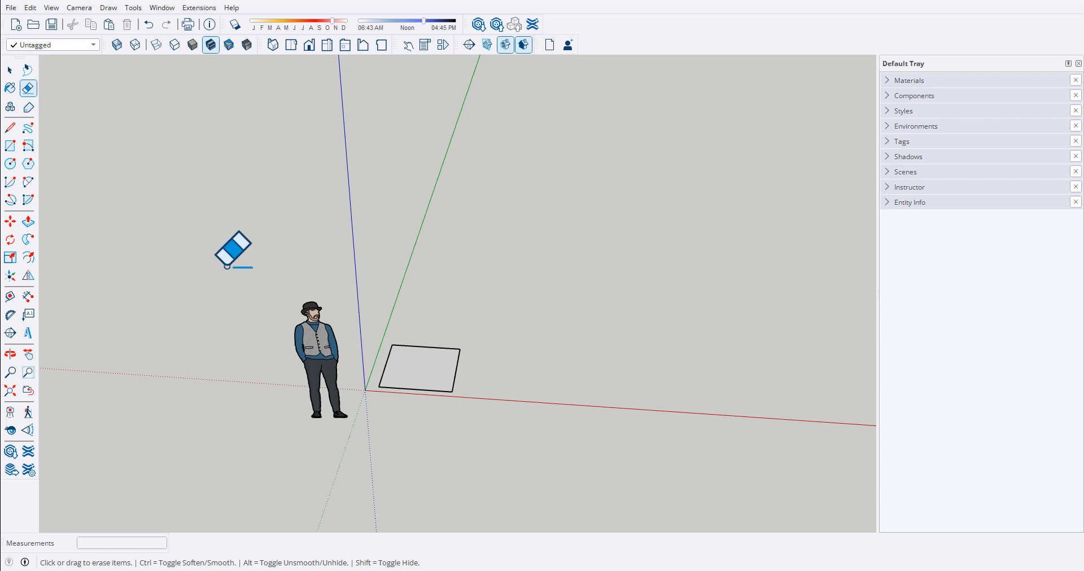
key(p)
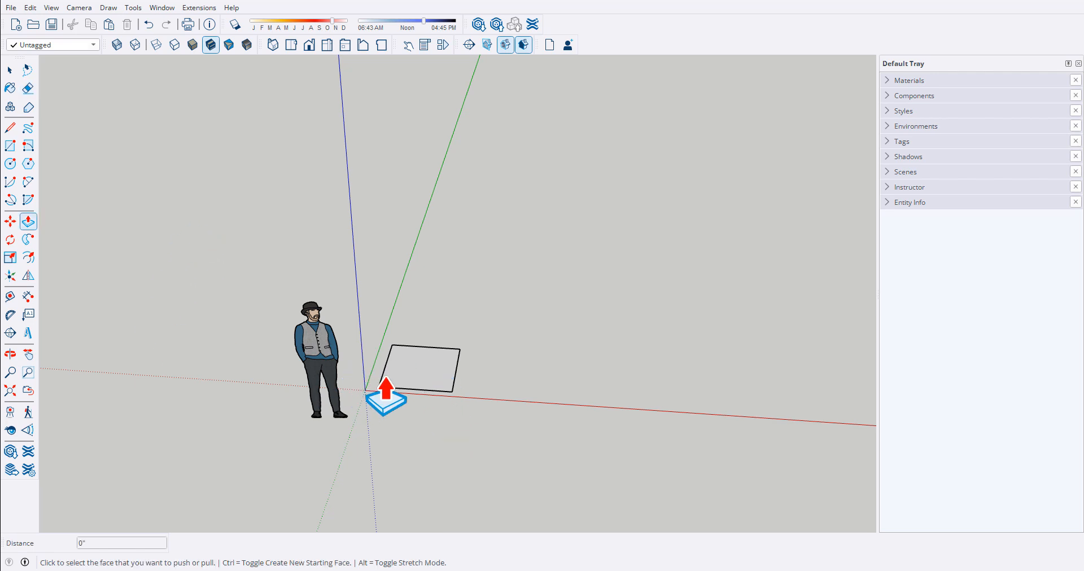
middle_drag(464, 379, 423, 393)
click(423, 393)
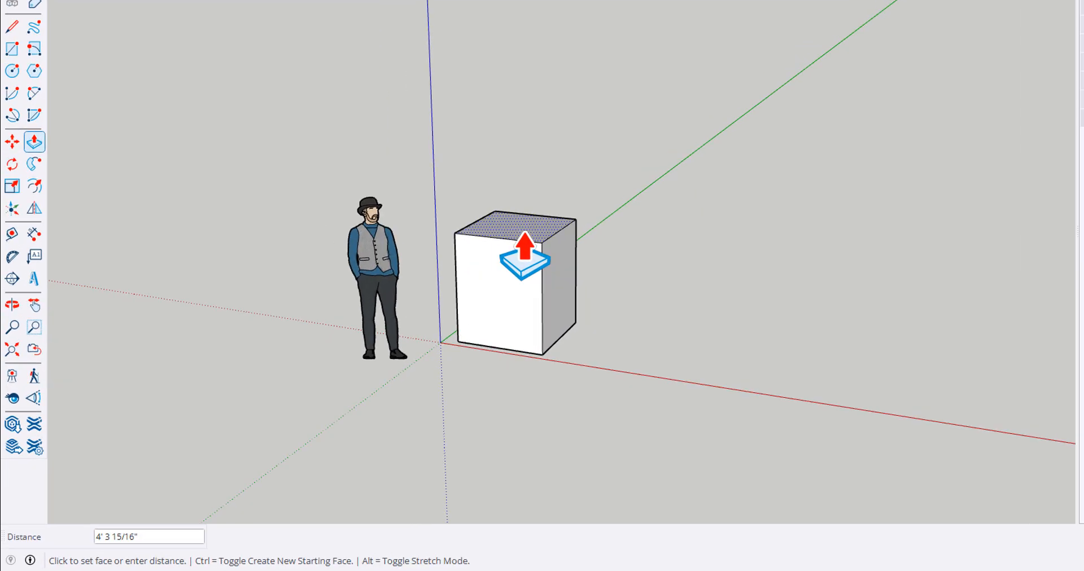
text(3'6)
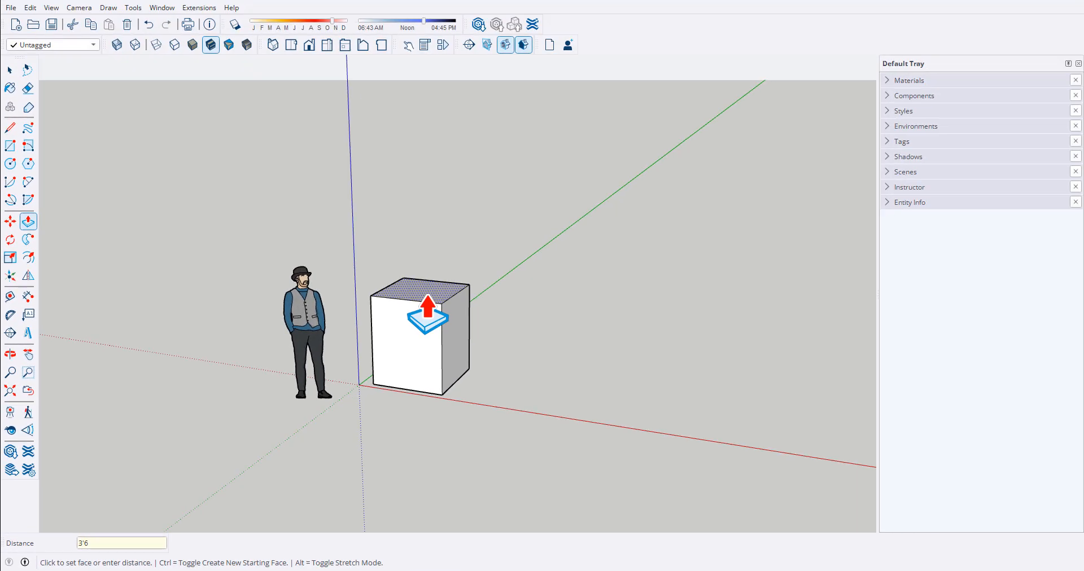
key(Return)
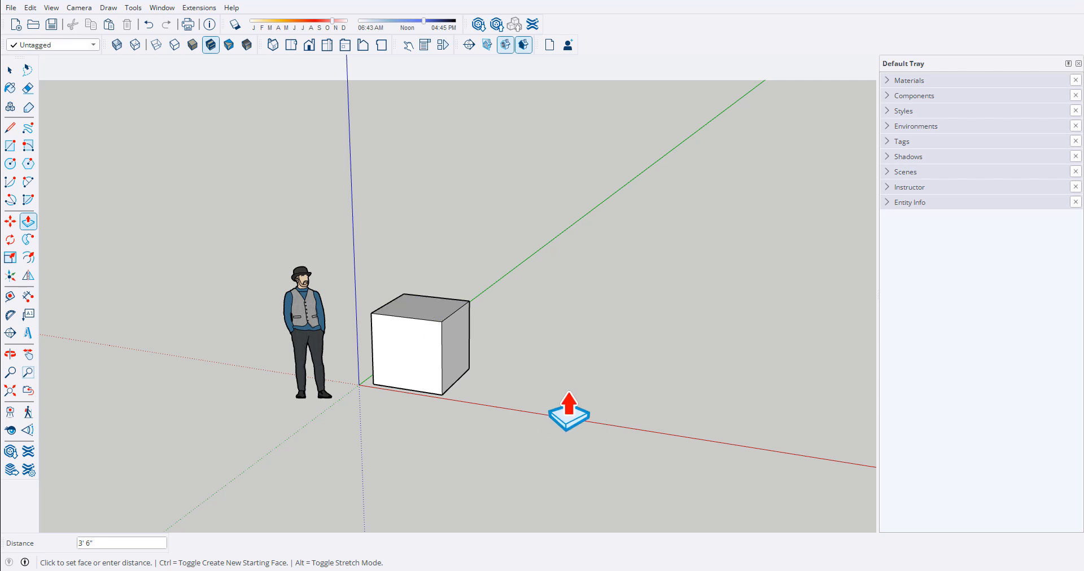
Step: Measure the front face's diagonal from the upper corner nearest the blue axis to the opposite lower corner without placing a guide
middle_drag(566, 408, 455, 399)
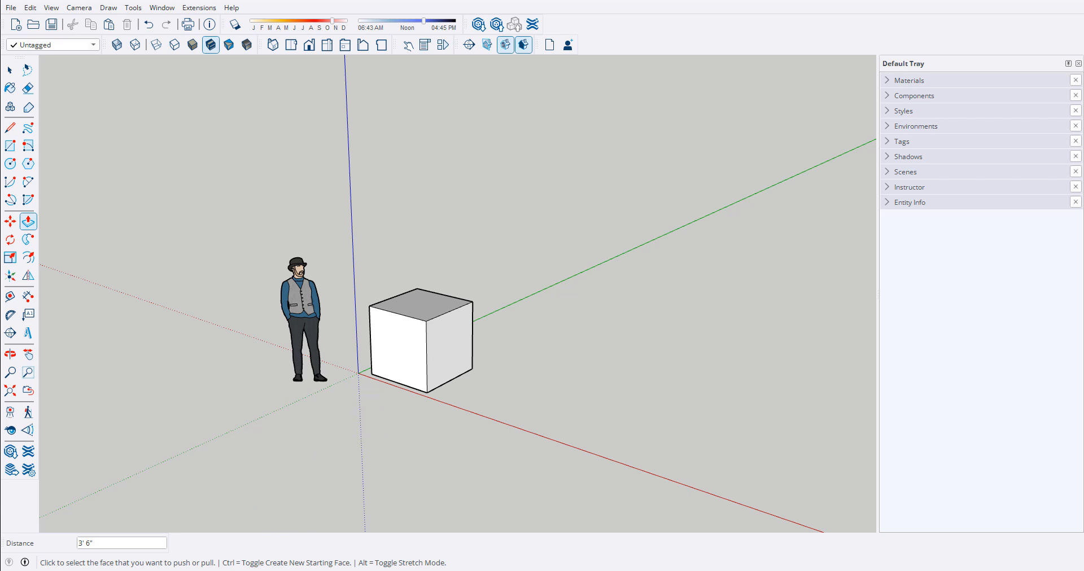
key(t)
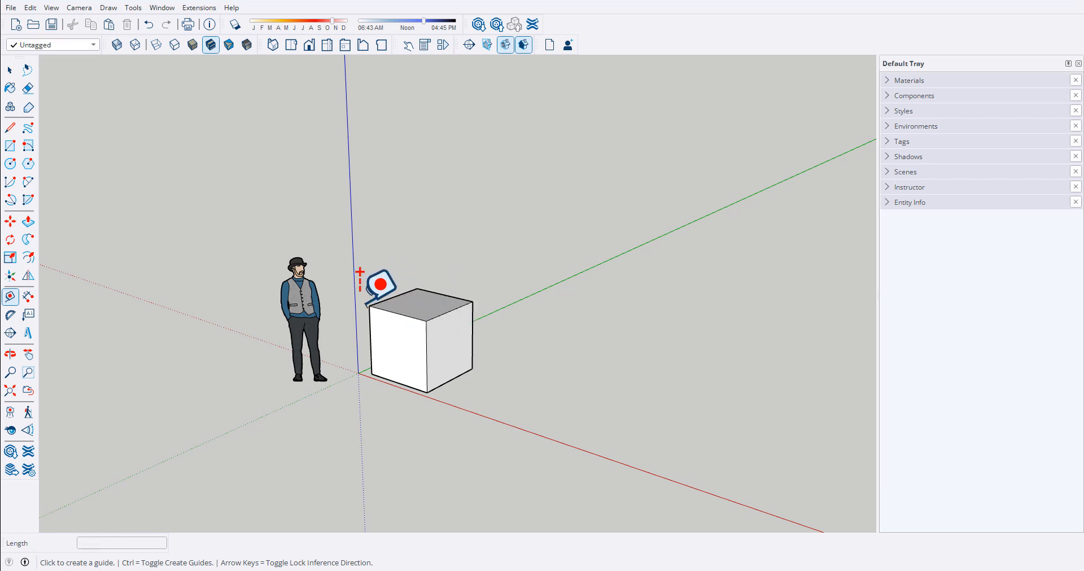
middle_drag(391, 319, 428, 339)
scroll(368, 322, up, 3)
click(385, 313)
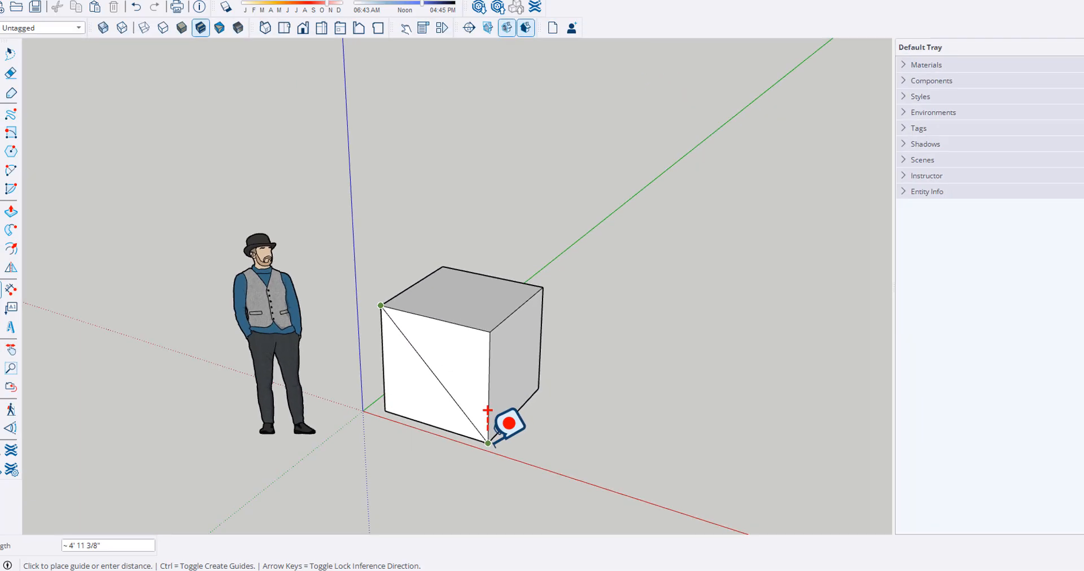
key(Escape)
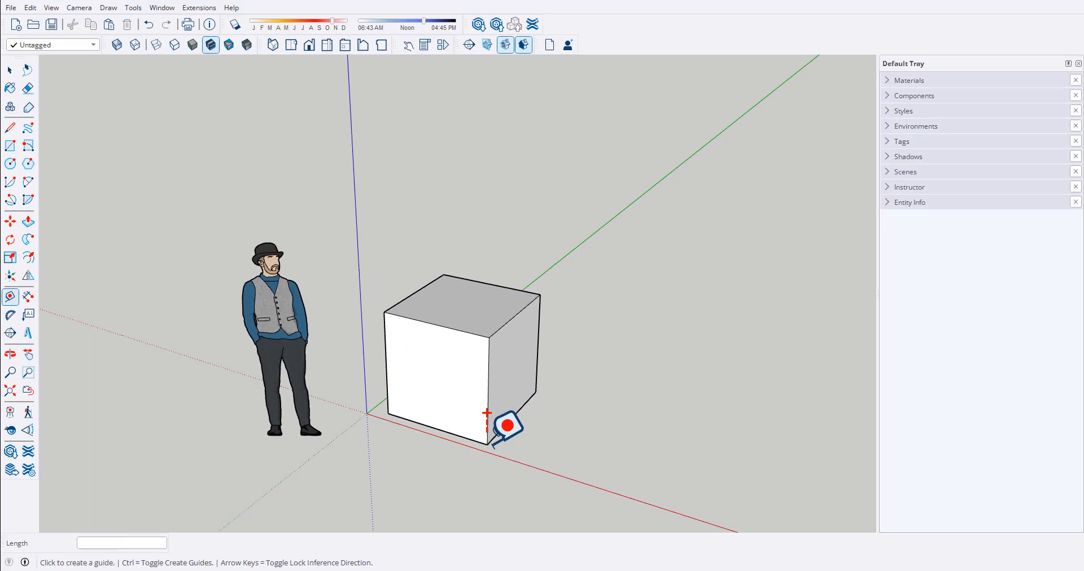
key(space)
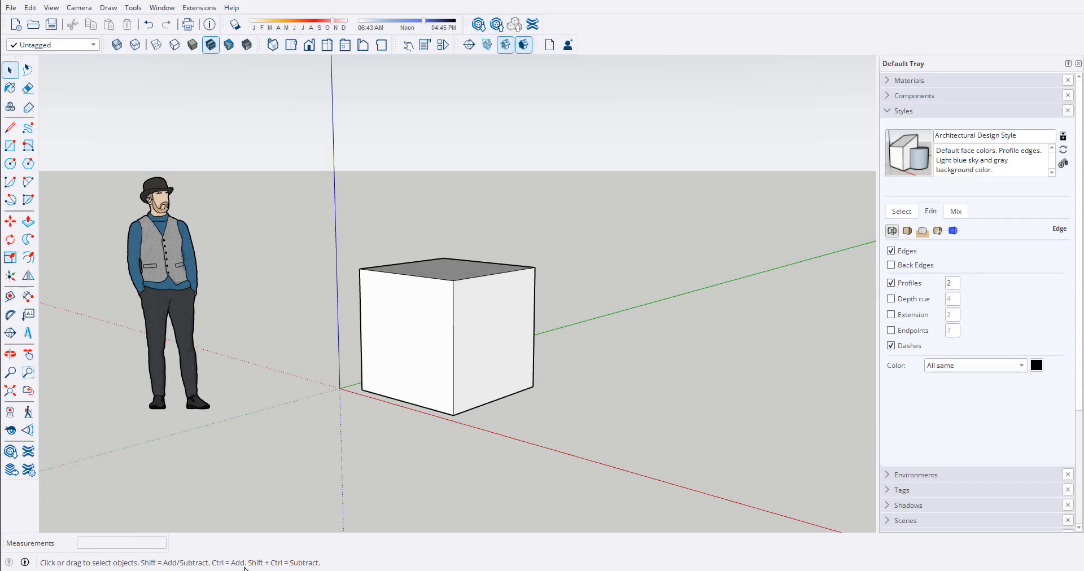
Step: Place a vertical guide 18 inches in from the front face's left edge and measure its offset along the top edge
key(t)
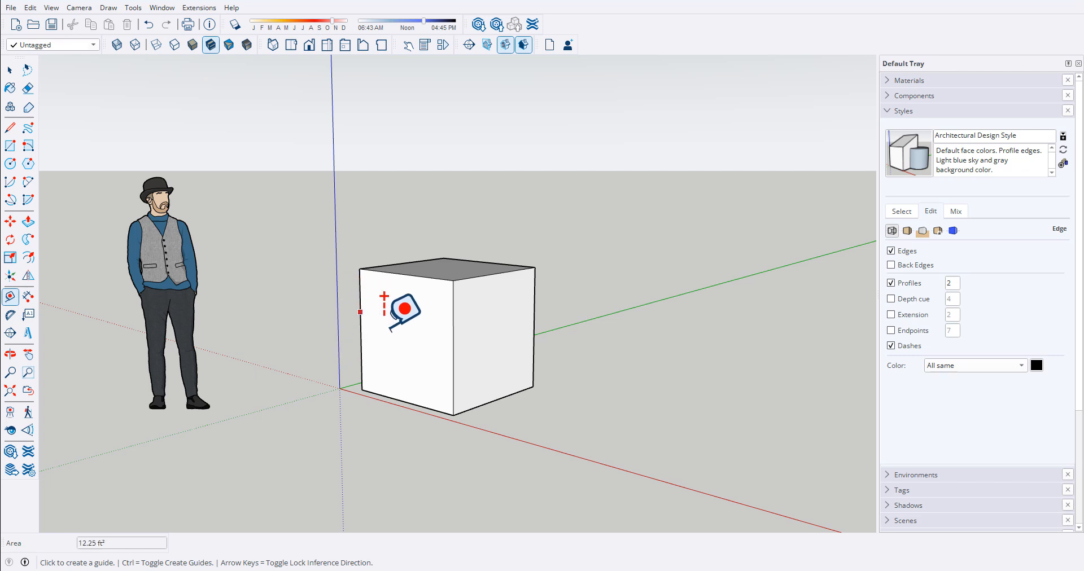
scroll(418, 327, up, 3)
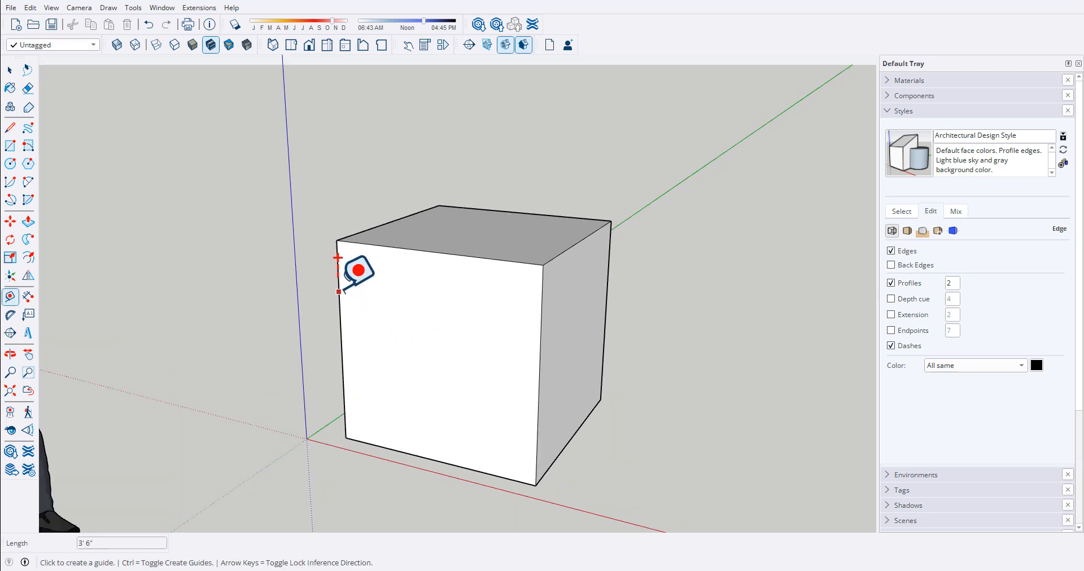
click(338, 289)
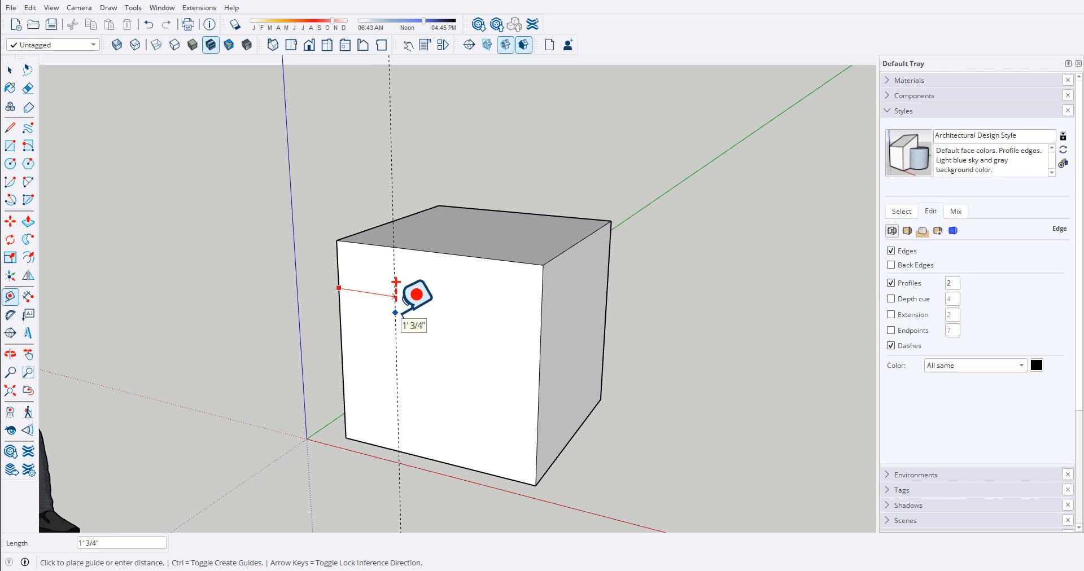
text(18)
key(Return)
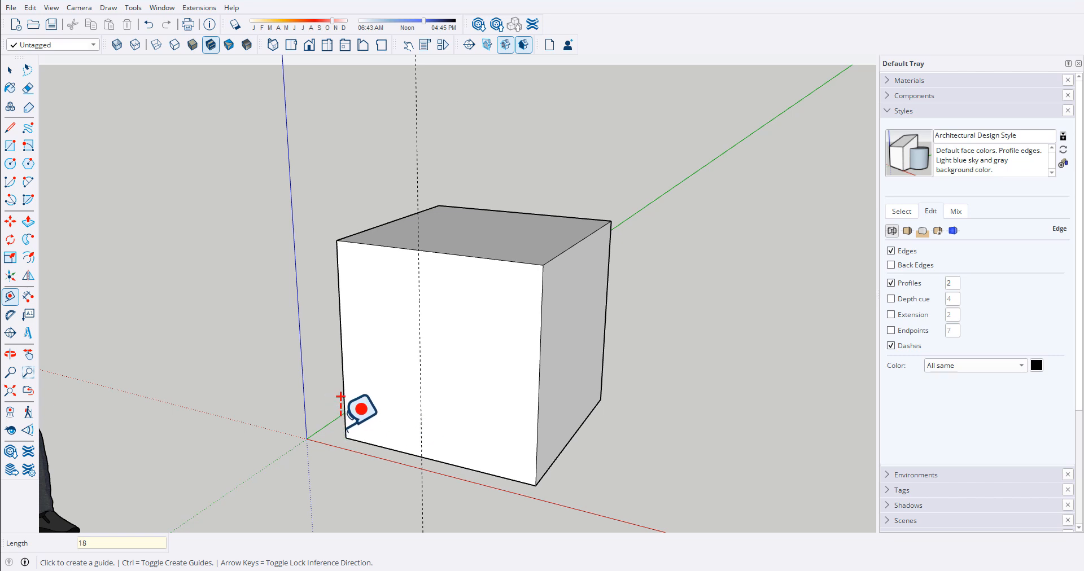
click(336, 240)
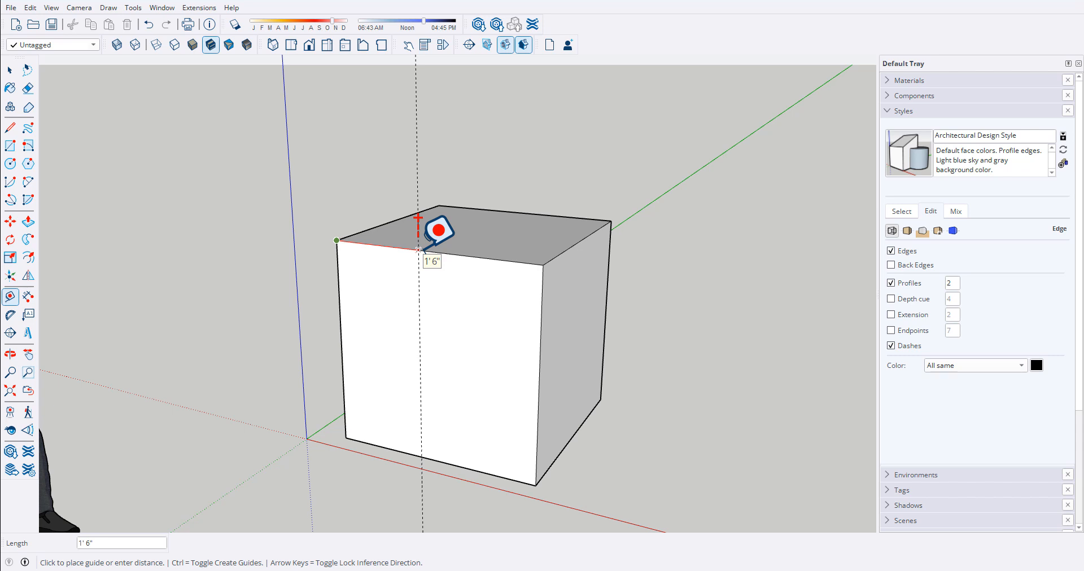
key(space)
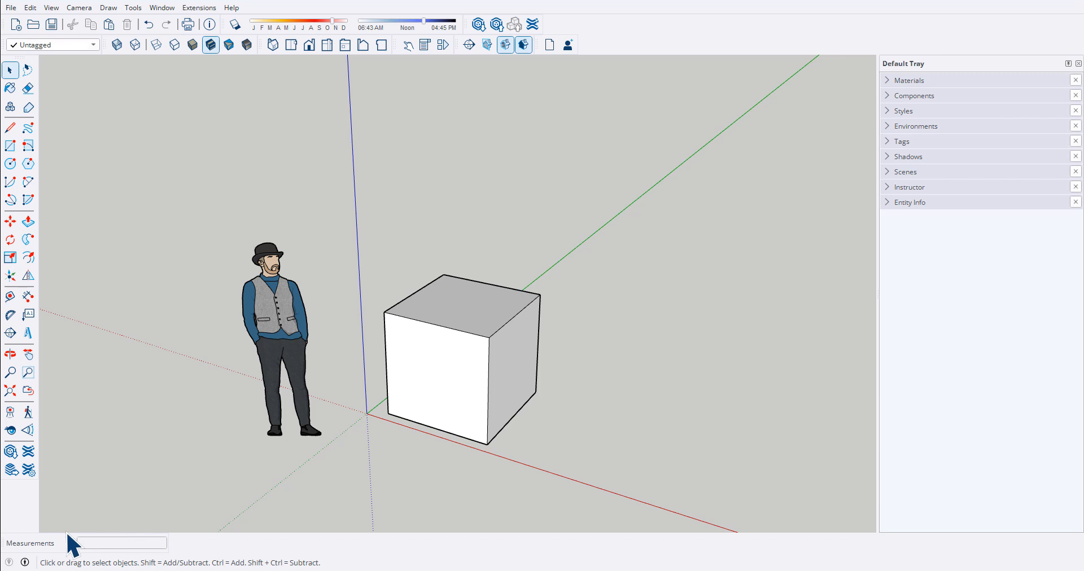
Step: Select the cube's front face on its own, and replace that selection with the face's top edge
scroll(469, 334, up, 2)
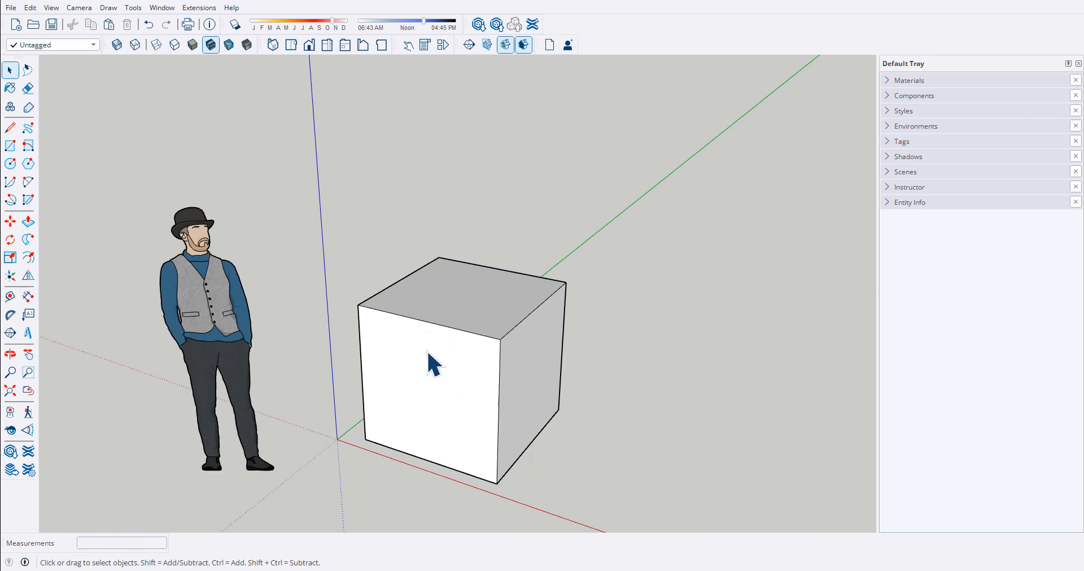
click(433, 373)
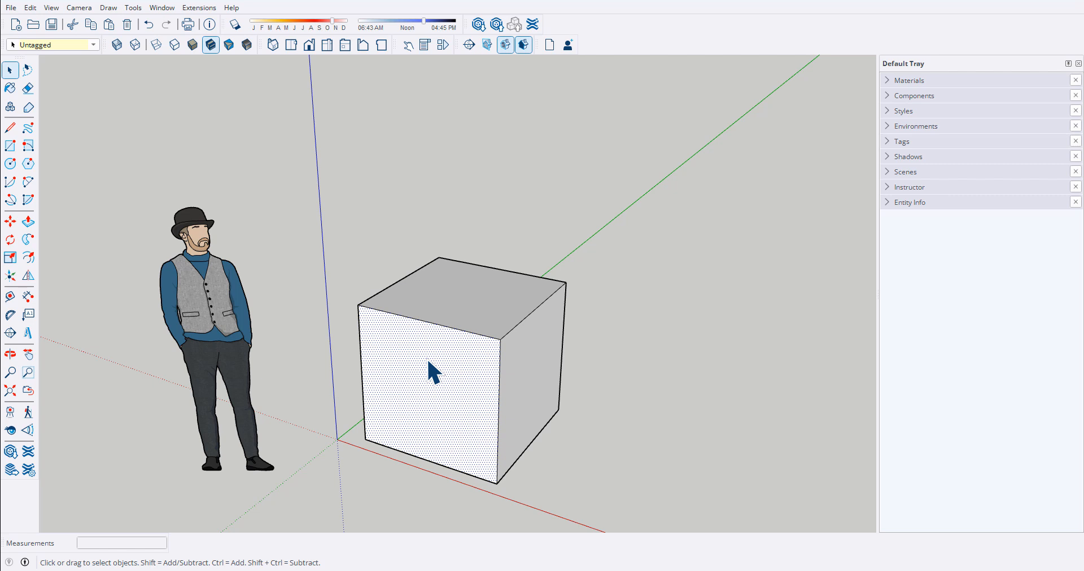
click(441, 326)
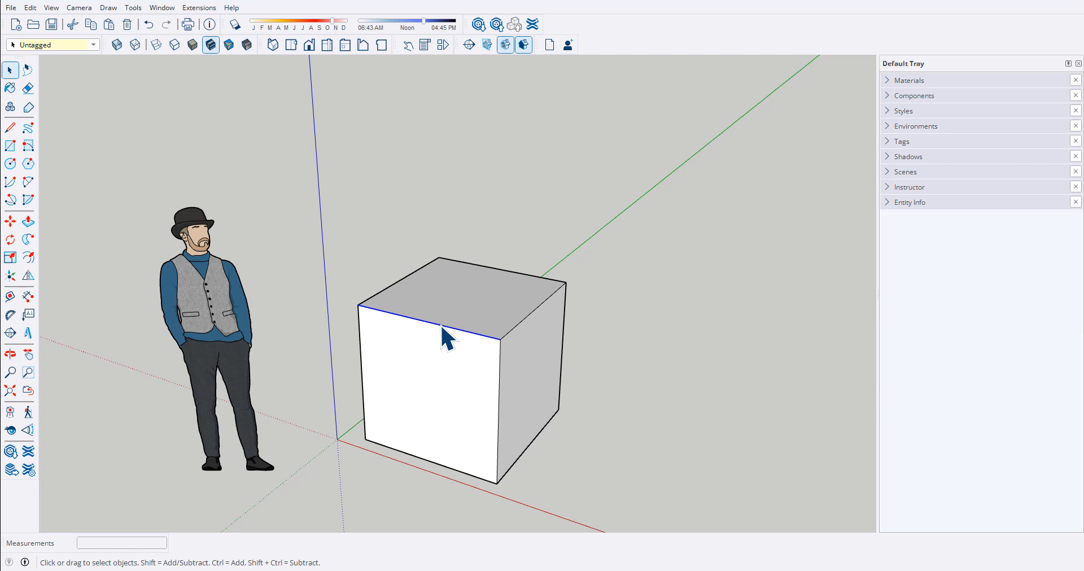
Step: Select in turn the front face alone, its right vertical edge, the front face with its bounding edges, and the top face with its edges
click(474, 399)
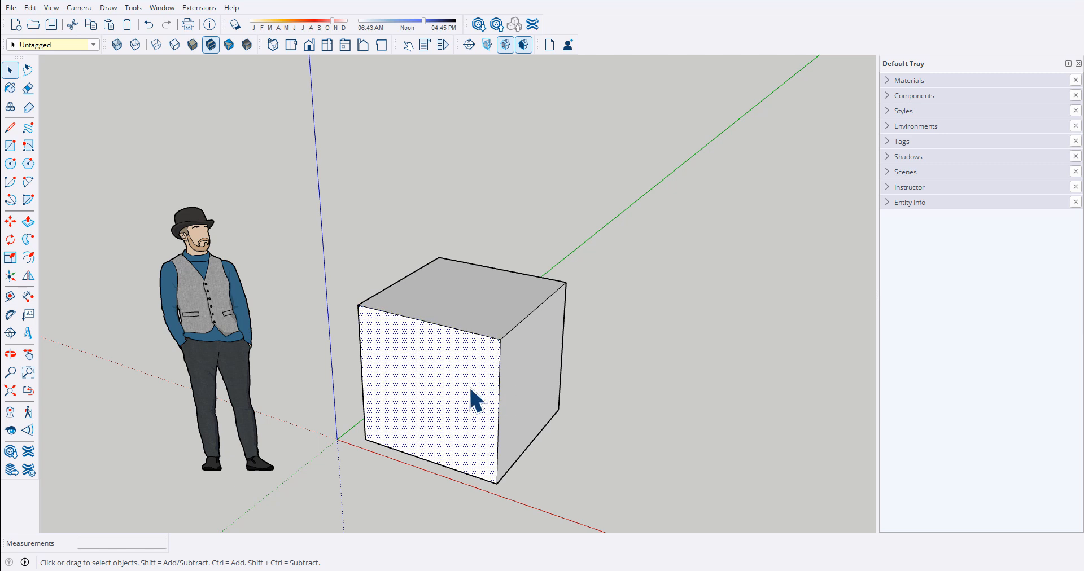
click(500, 377)
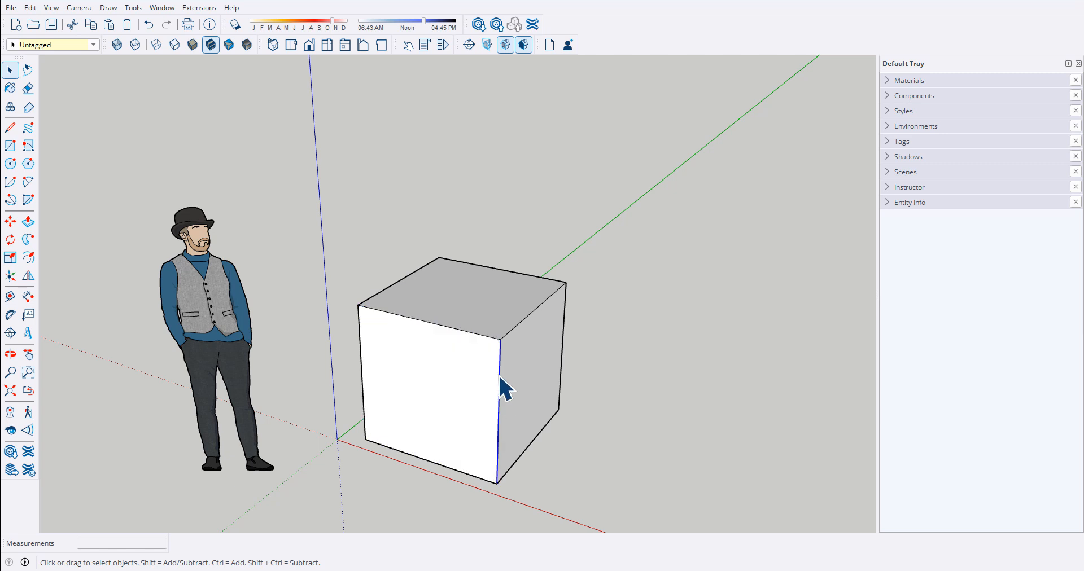
click(456, 380)
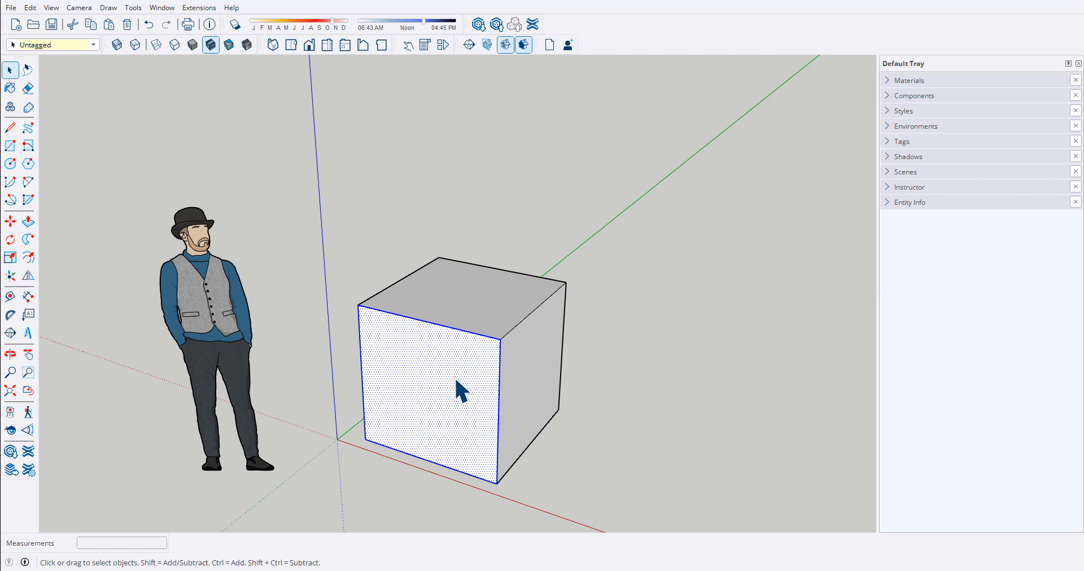
click(466, 305)
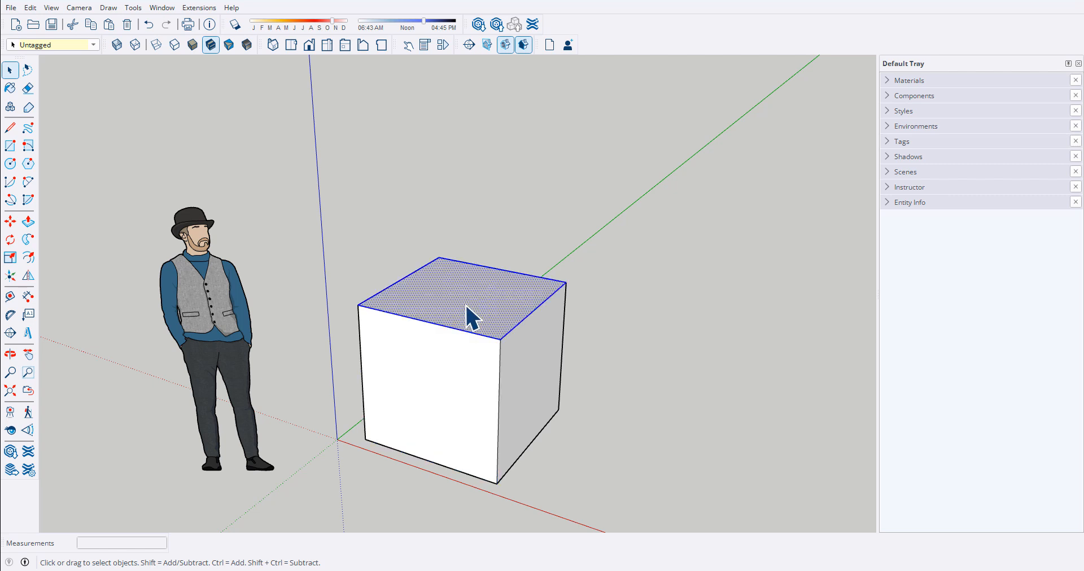
Step: Select the whole cube, reduce the selection to the front face with its bounding edges, and clear it
click(411, 380)
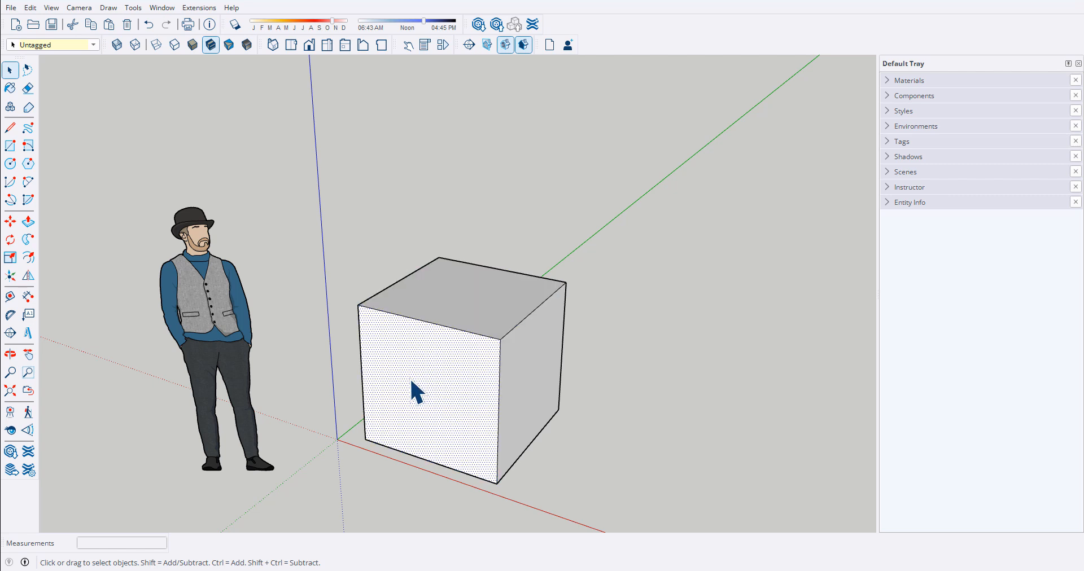
triple_click(448, 374)
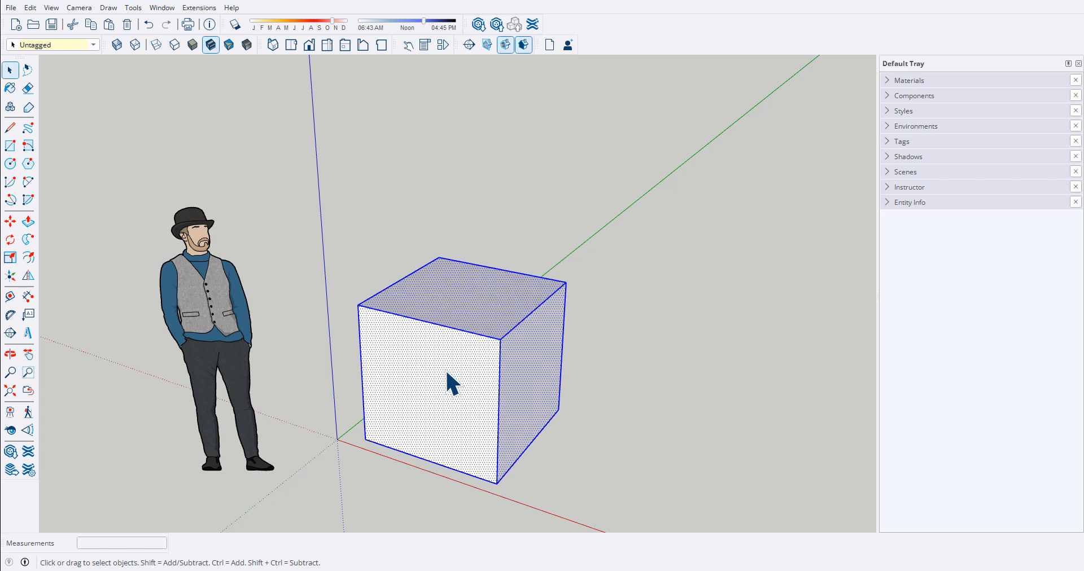
click(450, 374)
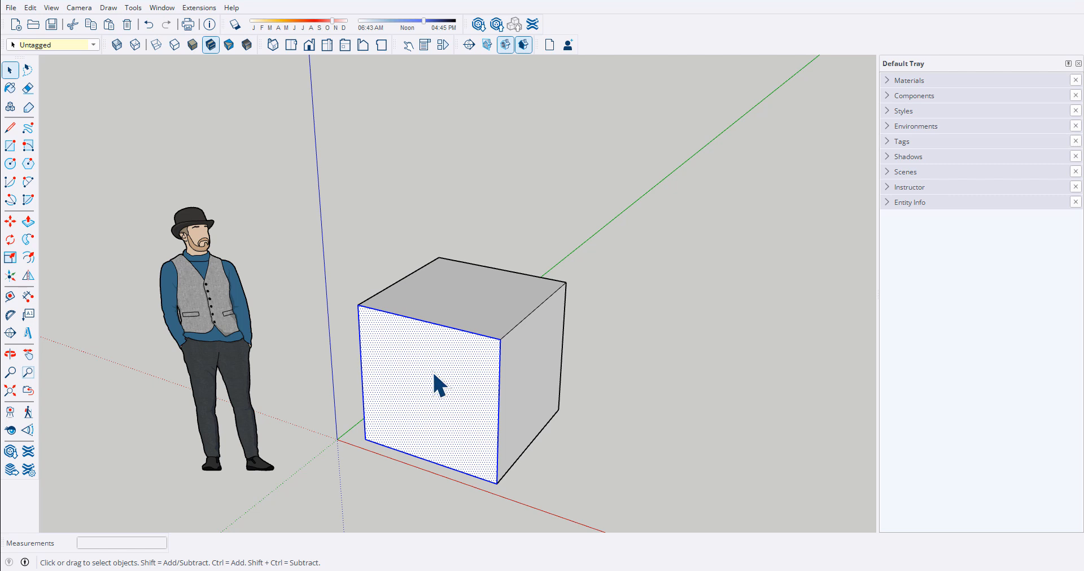
click(434, 374)
key(ctrl+t)
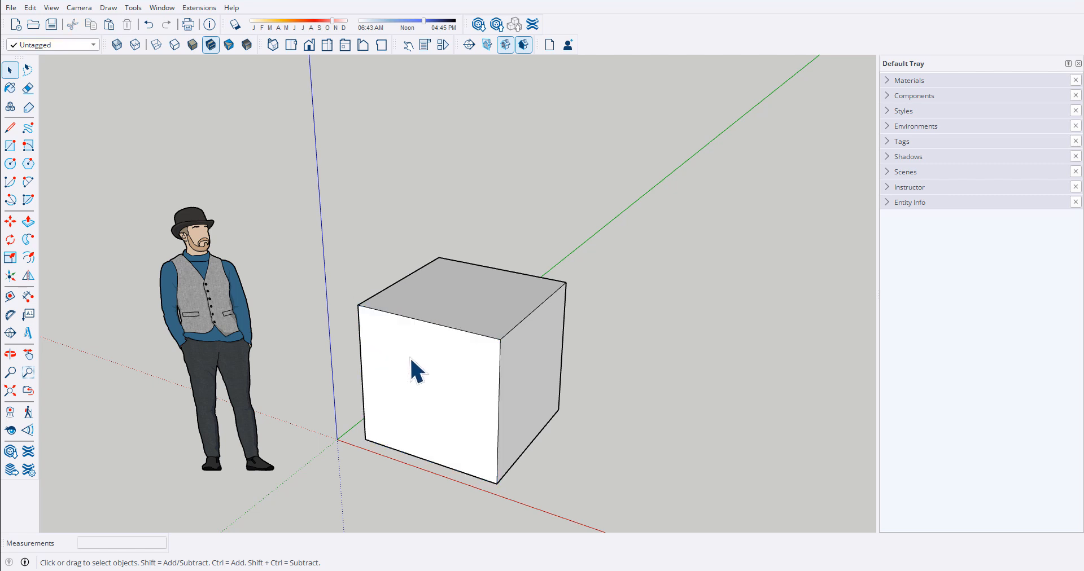
Step: Select the cube's front face and extend the selection to all connected geometry
click(420, 356)
right_click(419, 352)
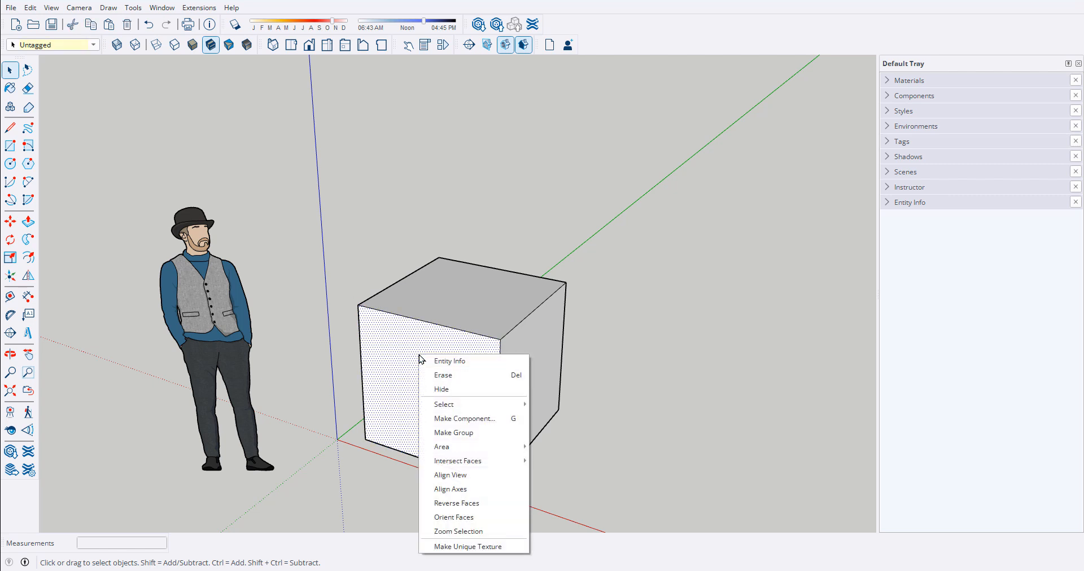
mouse_move(461, 405)
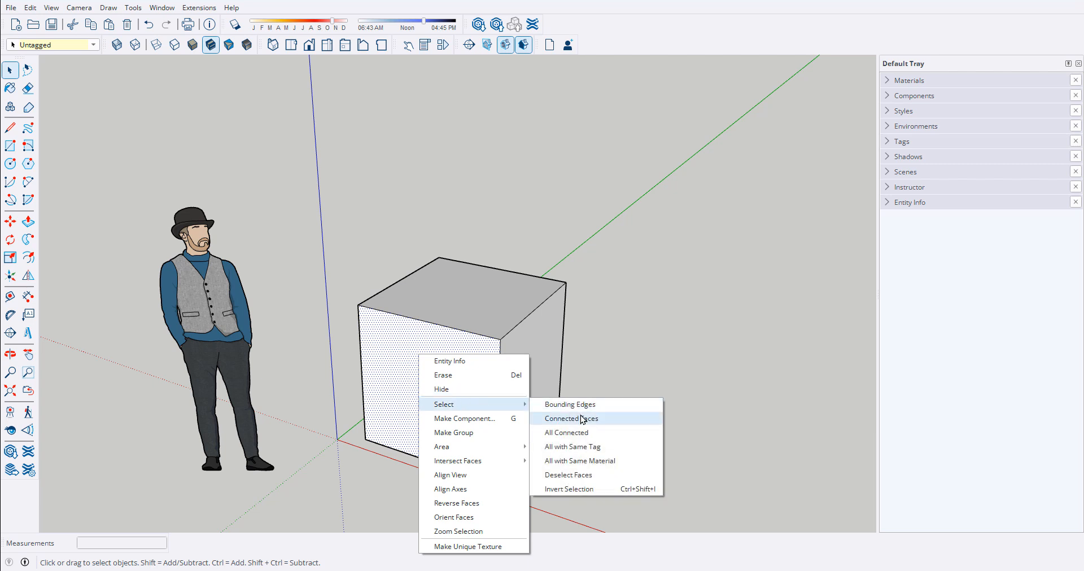
click(566, 433)
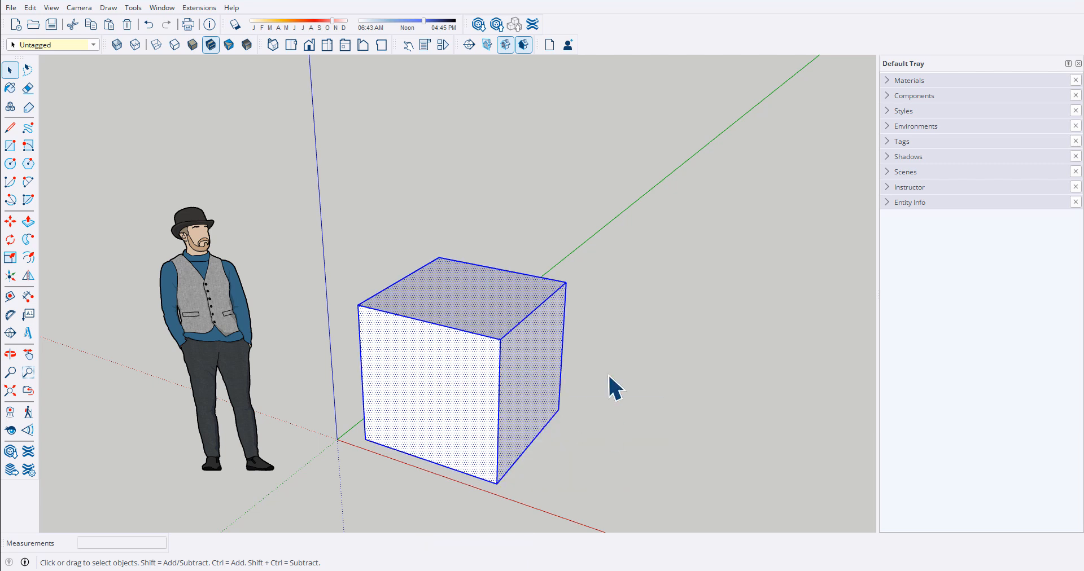
Step: Select the front face alone and extend the selection to its bounding edges
click(412, 358)
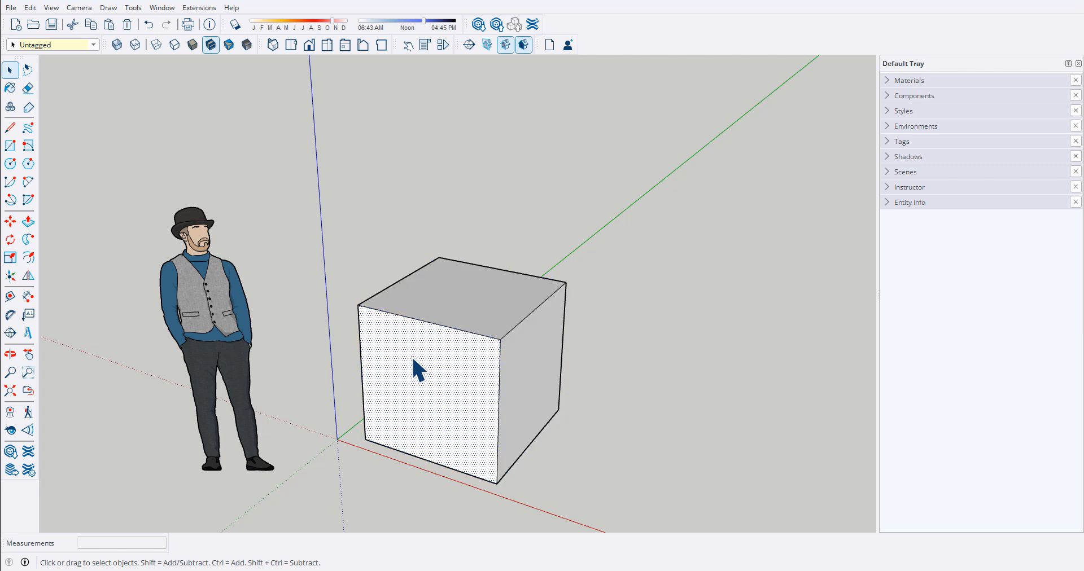
right_click(411, 358)
mouse_move(438, 407)
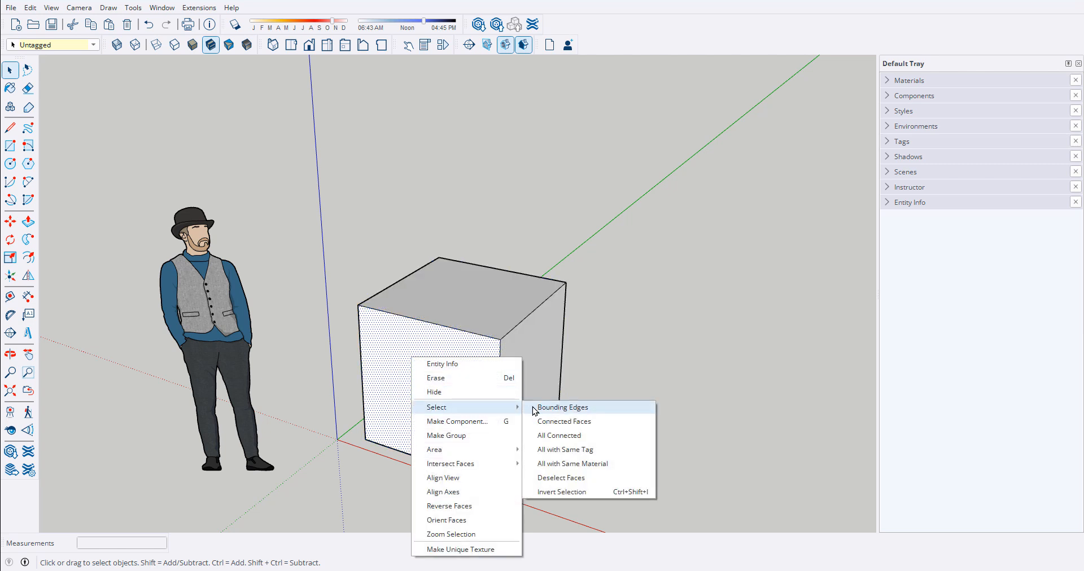
click(550, 409)
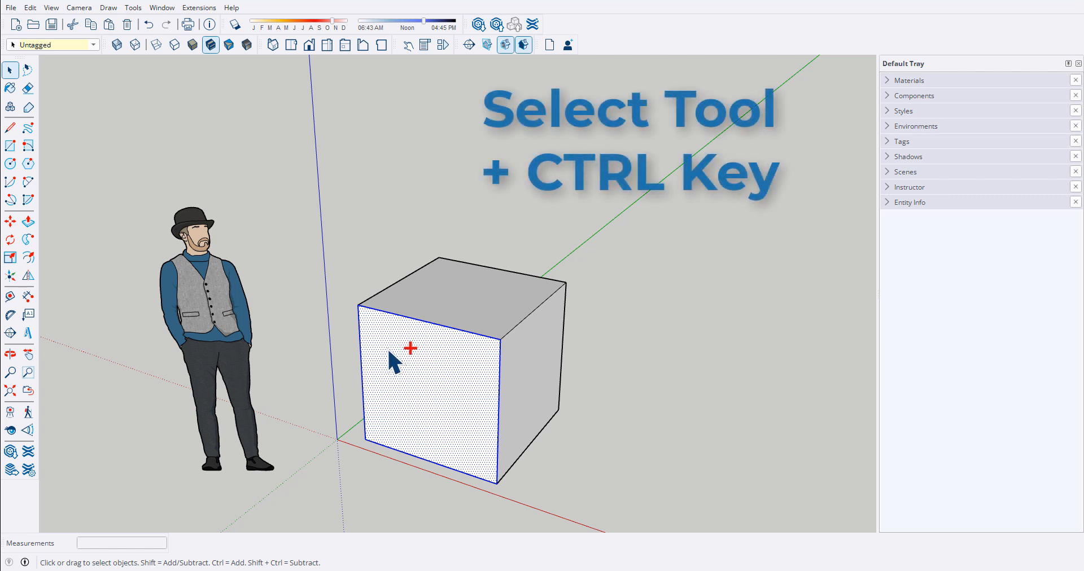
Step: Add the top face and its right edge to the selection, and remove the top face and the edge it shares with the front face
ctrl+click(463, 298)
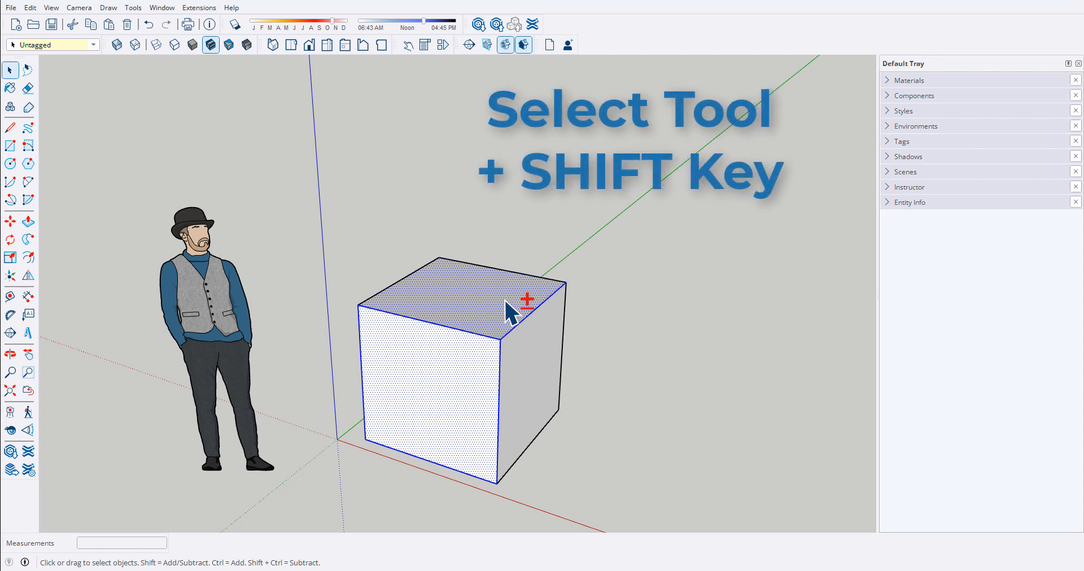
shift+click(505, 300)
shift+click(474, 334)
Step: Toggle the front face in and out of the selection, ending with it deselected, and deselect its right vertical edge
shift+click(453, 353)
shift+click(454, 357)
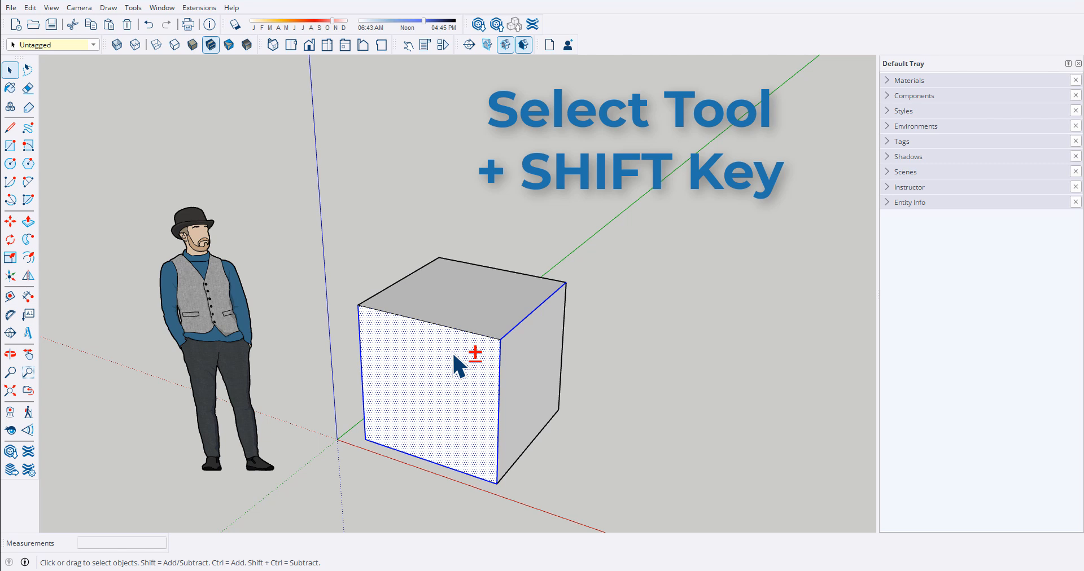
shift+click(454, 357)
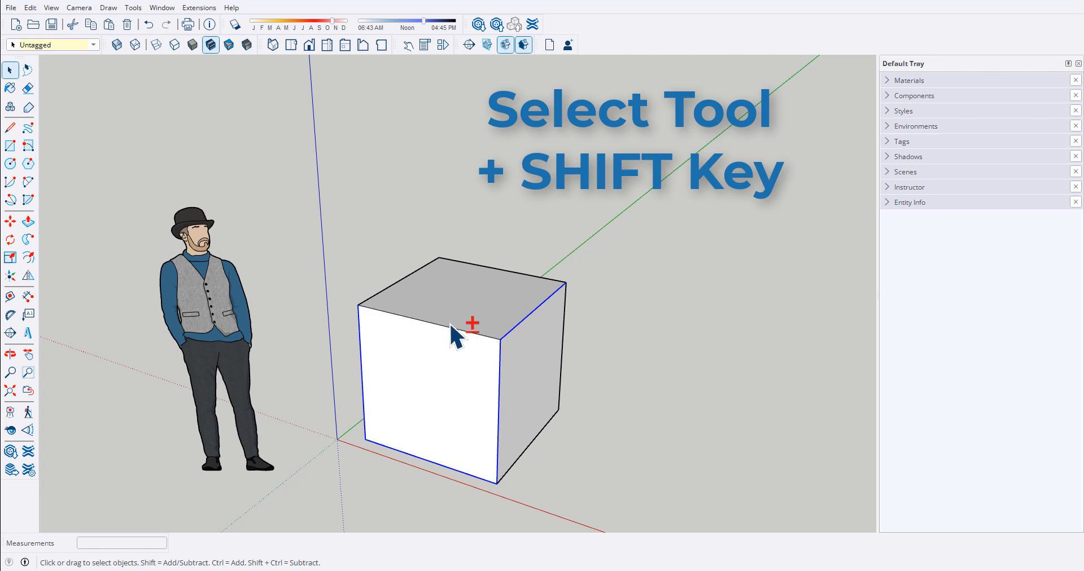
shift+click(402, 367)
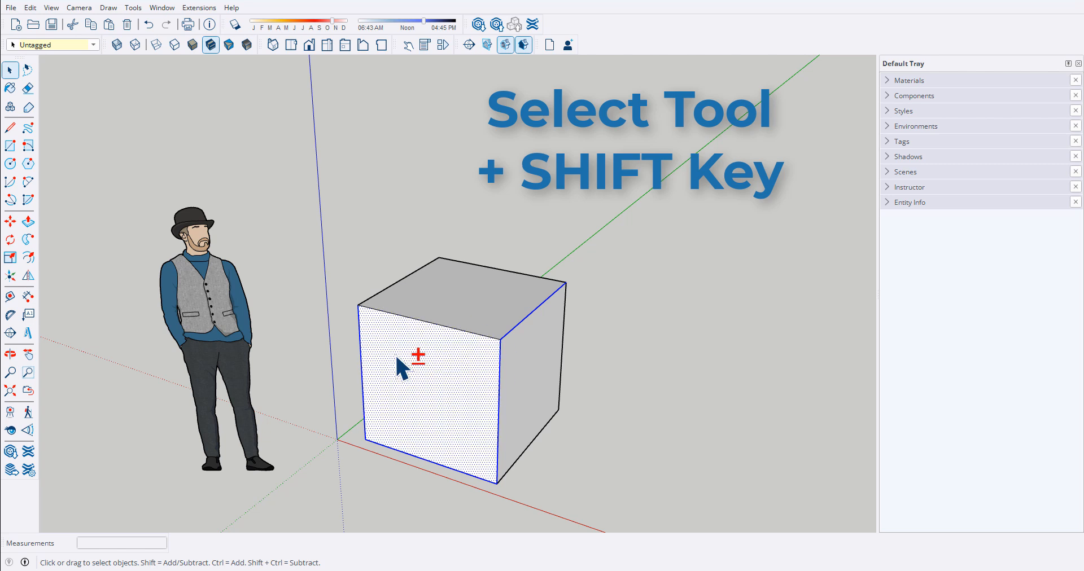
shift+click(402, 367)
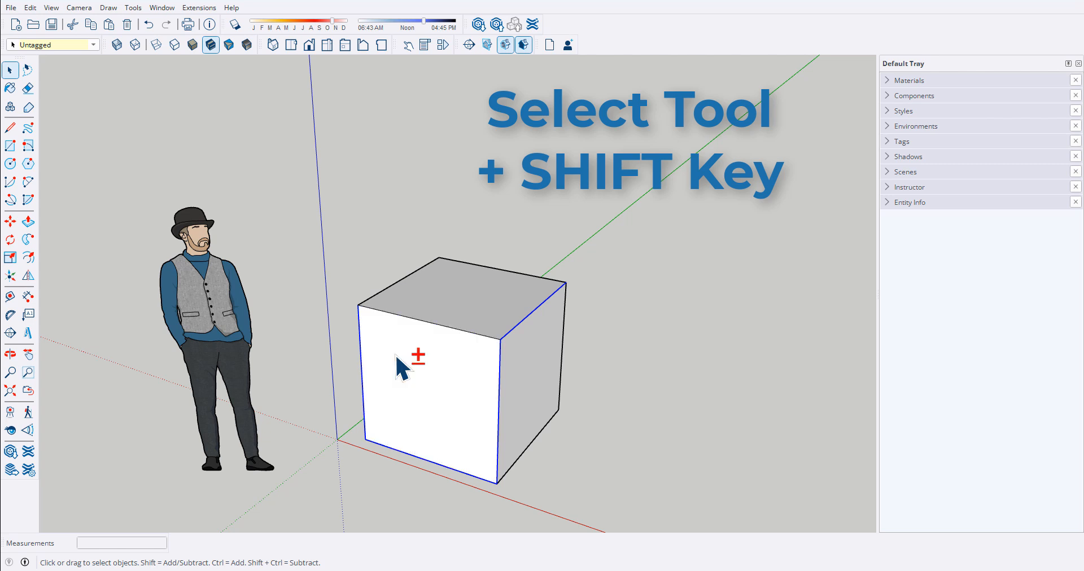
shift+click(499, 388)
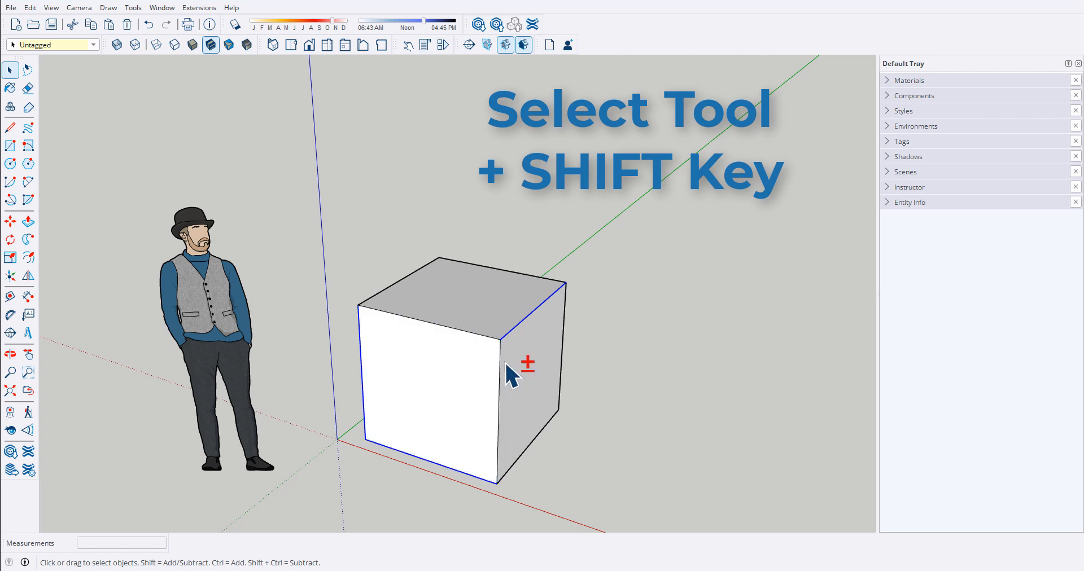
Step: Toggle the top face back into the selection, and subtract the top face, its shared front edge and the front face
shift+click(507, 302)
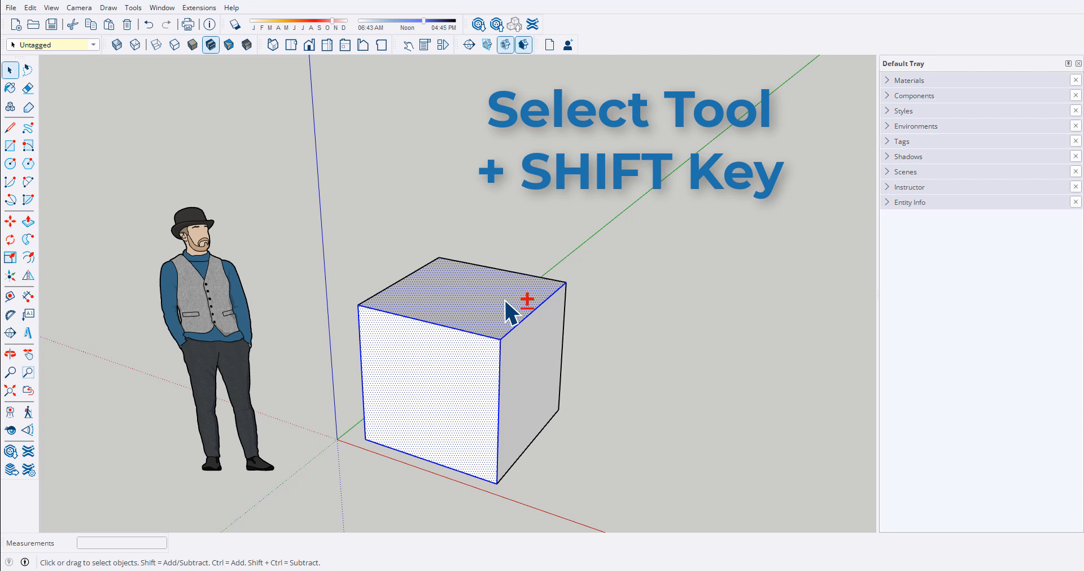
ctrl+shift+click(457, 292)
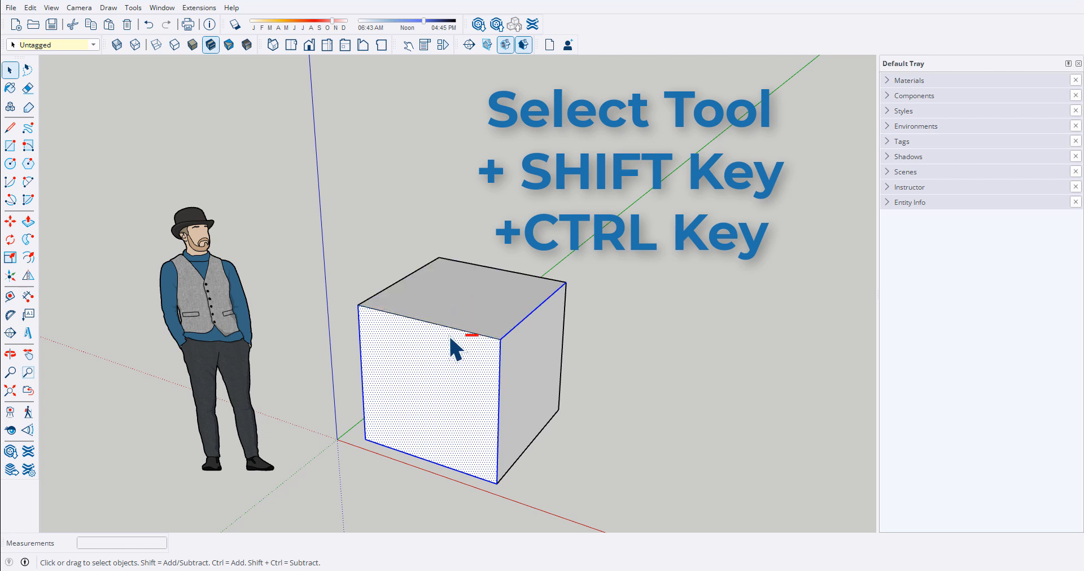
ctrl+shift+click(453, 355)
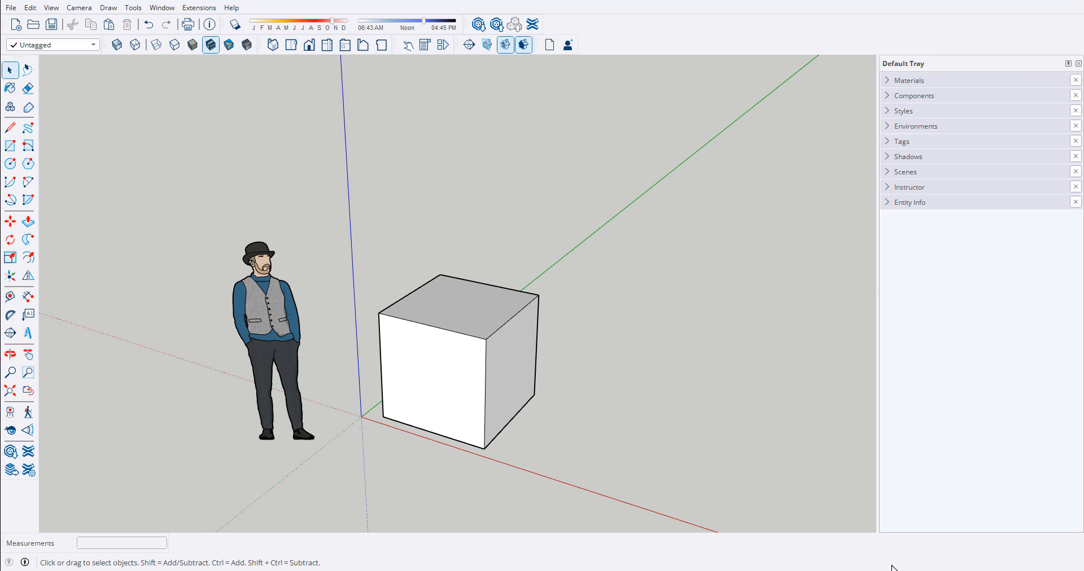
Step: Window-select the front face with its edges from different corners, check the enclosed hidden edge from behind the cube, and clear the selection
drag(349, 279, 512, 469)
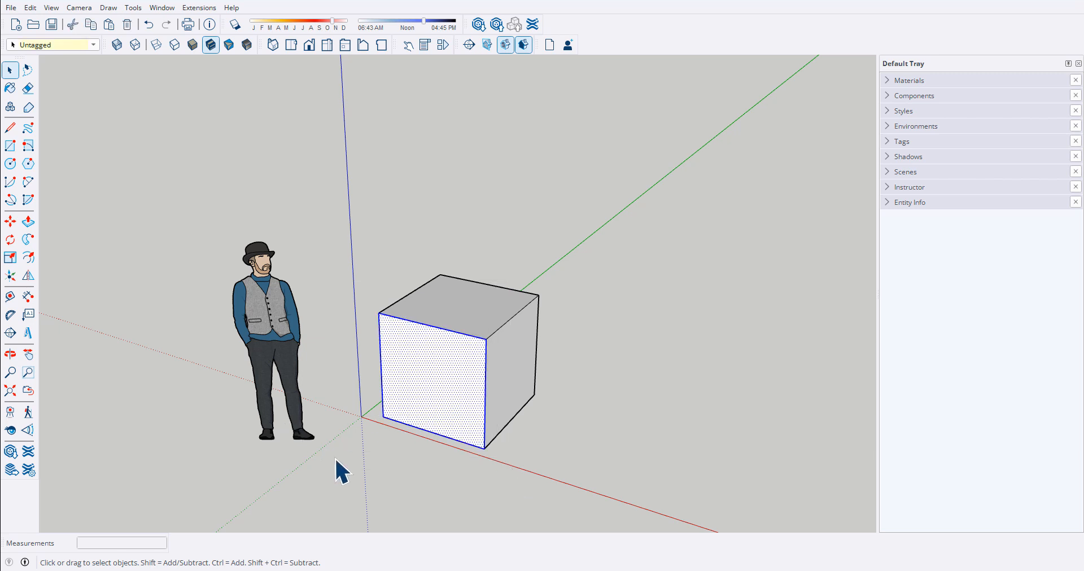
drag(337, 460, 506, 308)
middle_drag(310, 412, 779, 429)
scroll(457, 411, up, 5)
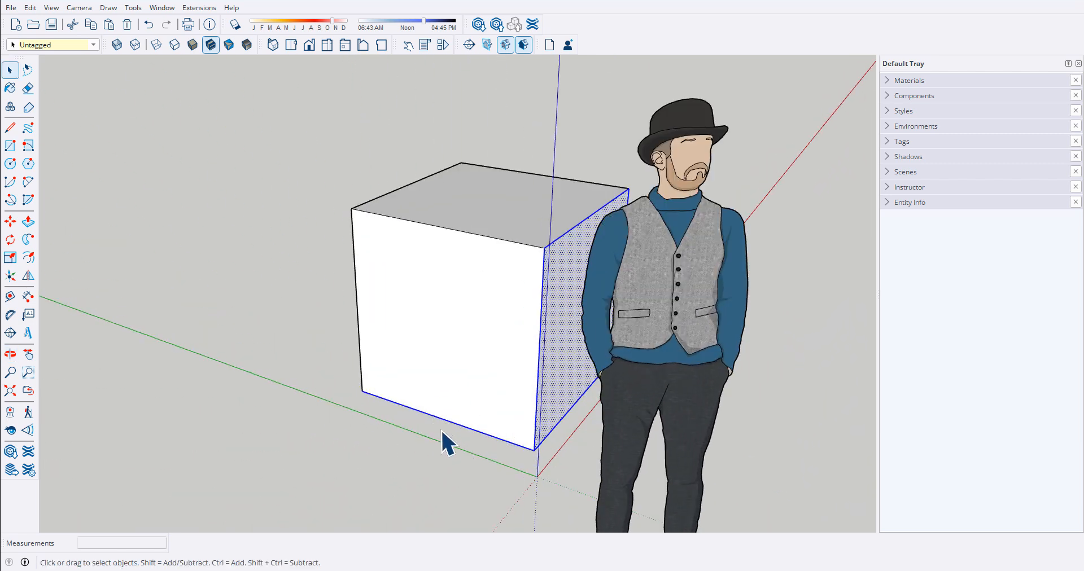
scroll(443, 421, down, 5)
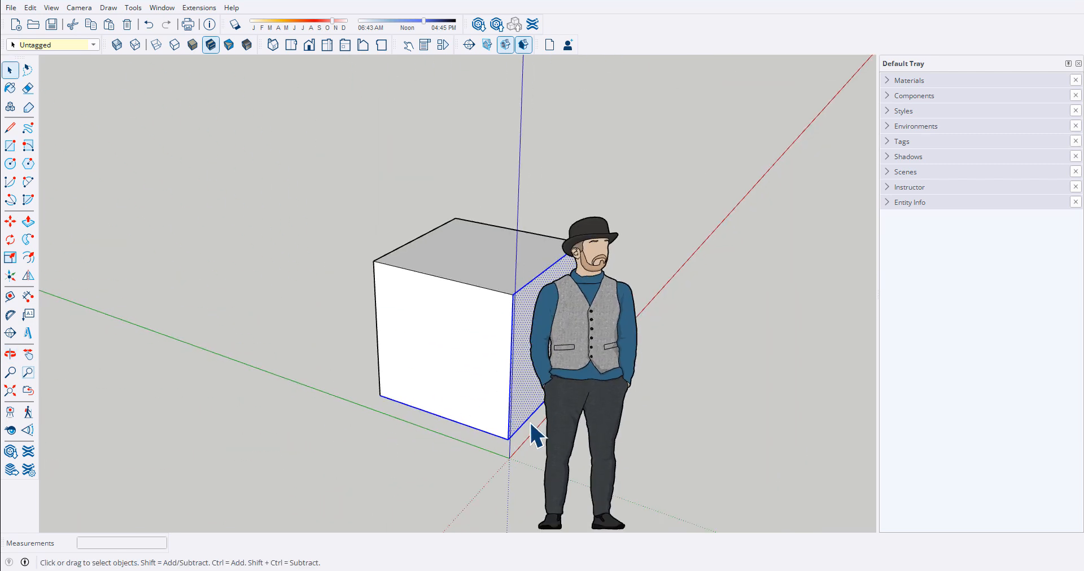
middle_drag(537, 435, 228, 429)
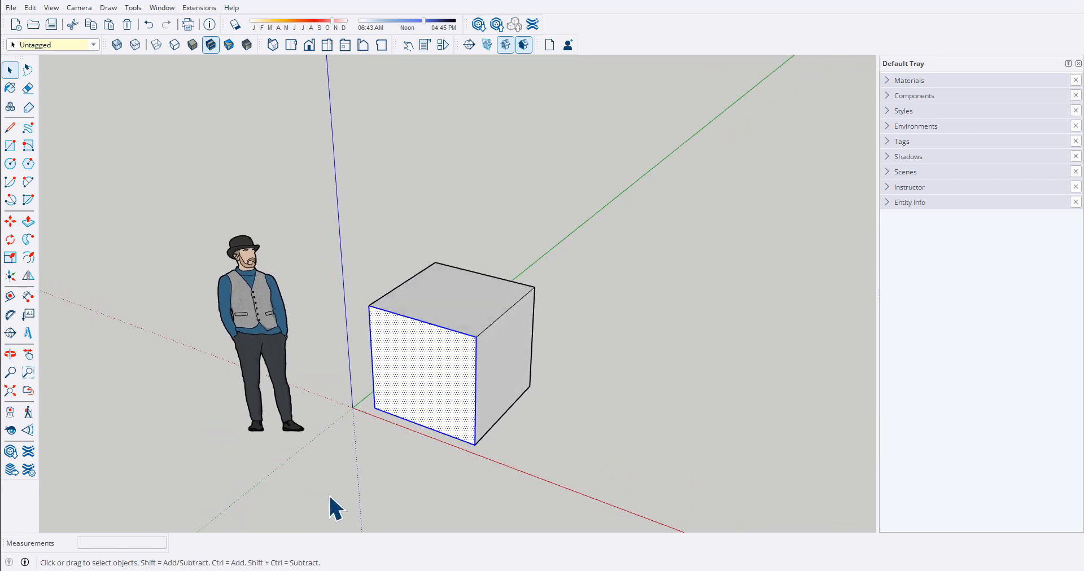
drag(328, 494, 497, 284)
click(340, 437)
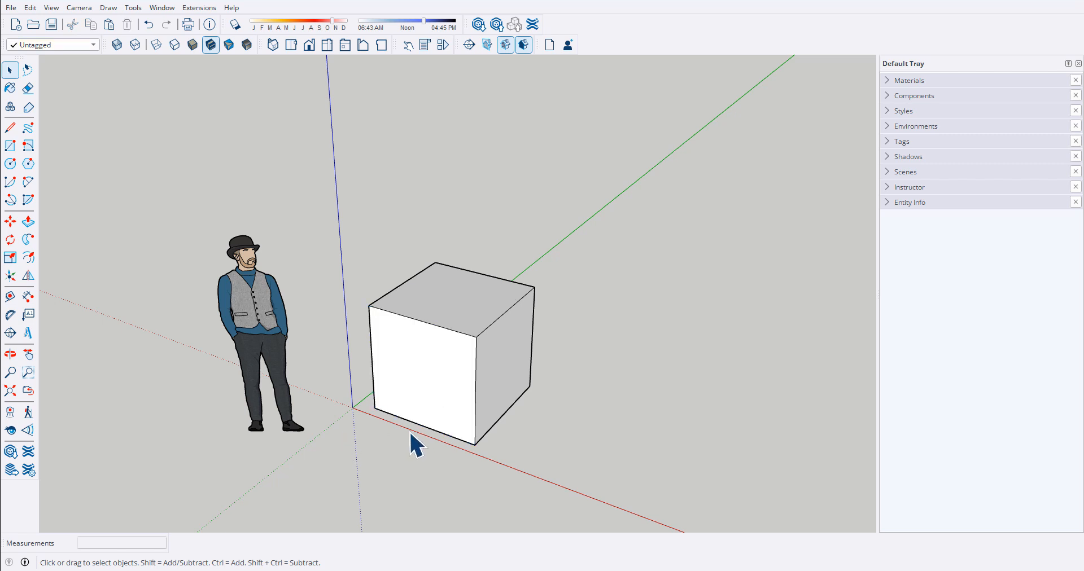
Step: Select the cube's faces and the edges they touch with crossing windows drawn over only part of the cube
middle_drag(415, 437, 432, 392)
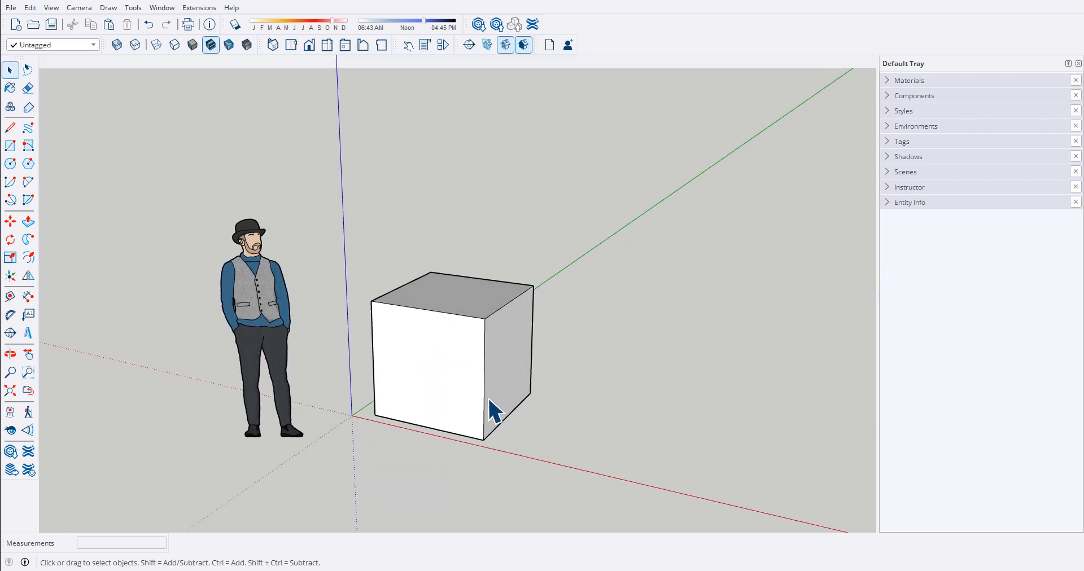
drag(514, 236, 433, 402)
drag(404, 459, 404, 458)
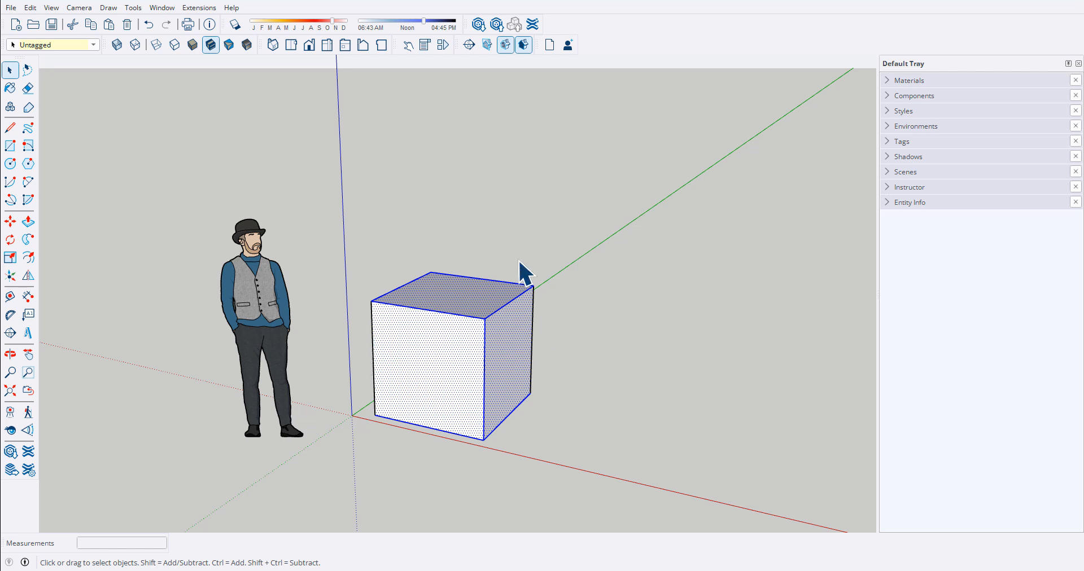
drag(490, 218, 400, 477)
Step: Select the entire cube with a crossing window spanning all of it
key(o)
drag(305, 317, 339, 350)
key(space)
drag(593, 237, 332, 477)
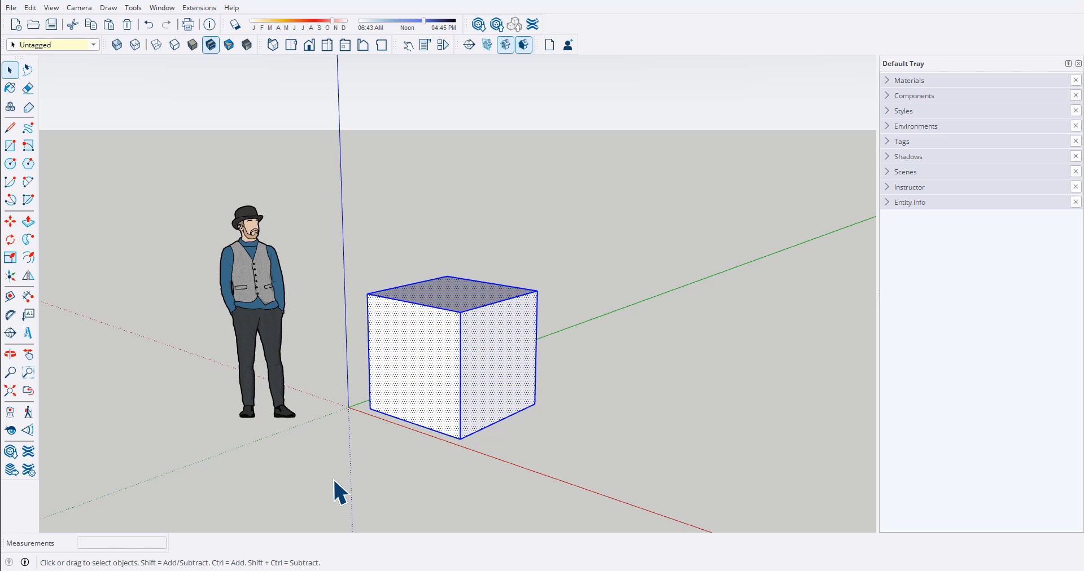
Step: Window-select the entire cube by fully enclosing it, and clear the selection
drag(324, 209, 631, 503)
click(377, 457)
drag(308, 224, 613, 500)
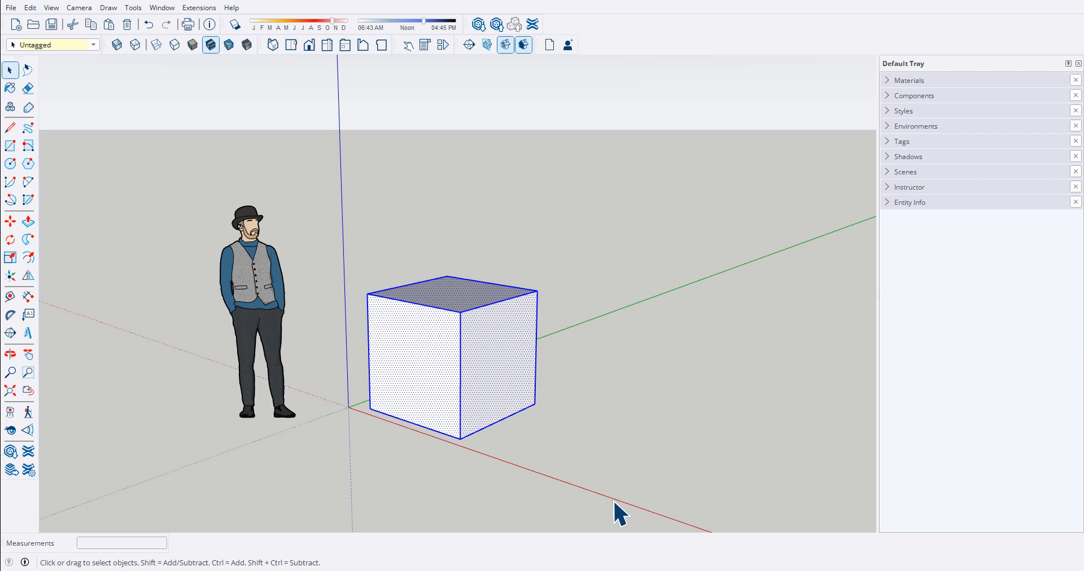
click(434, 477)
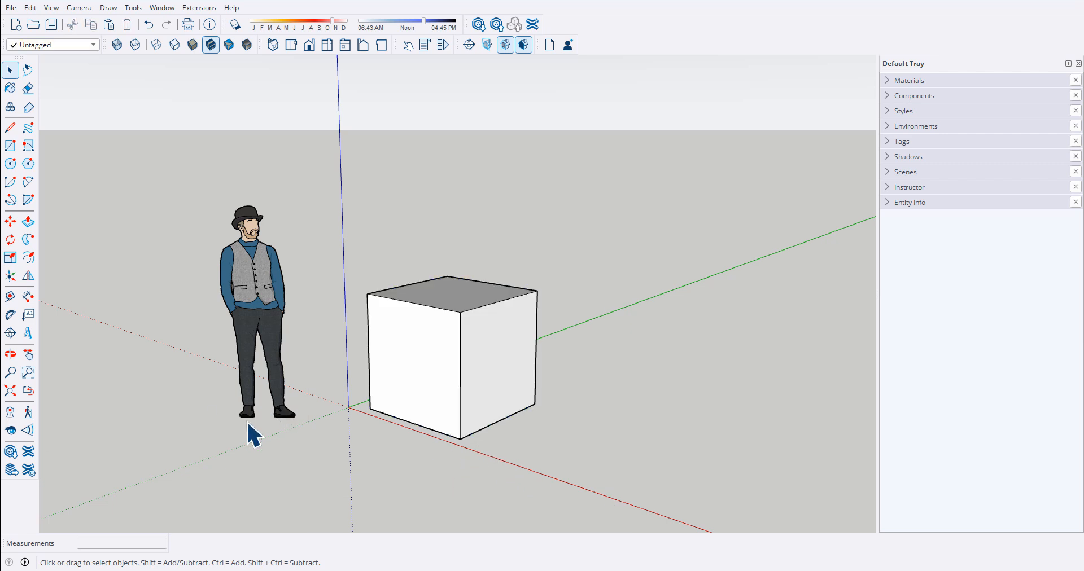
middle_drag(429, 468, 520, 503)
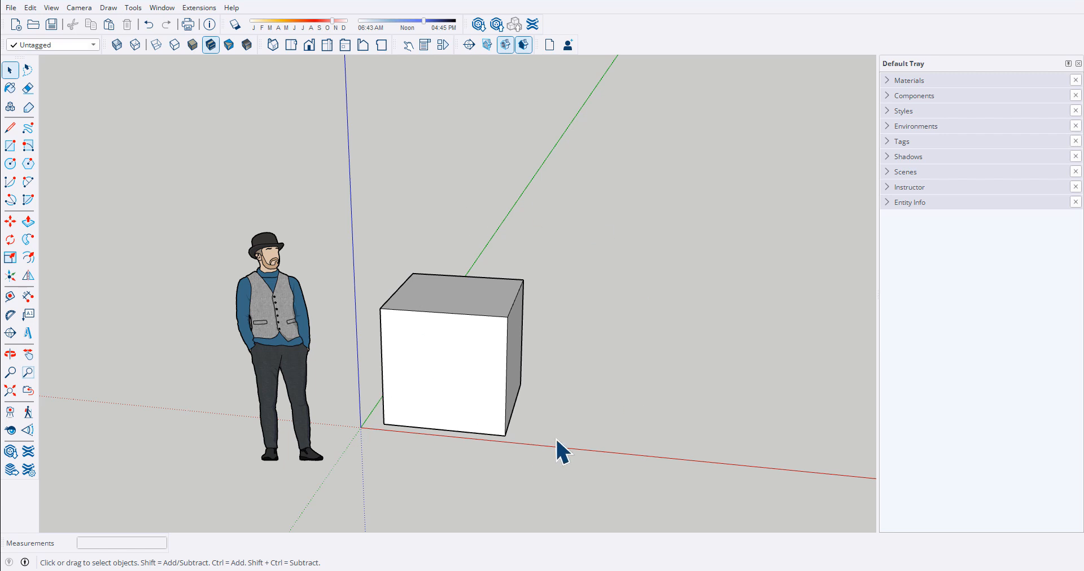
middle_drag(558, 447, 452, 361)
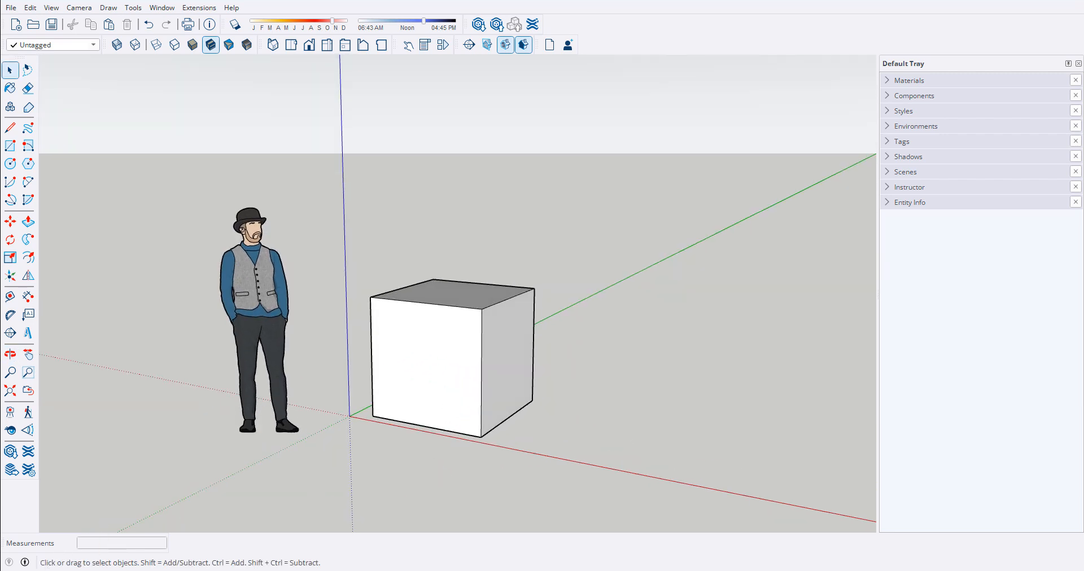
Step: Delete the cube's front face, look into the open interior, and undo the deletion
click(417, 378)
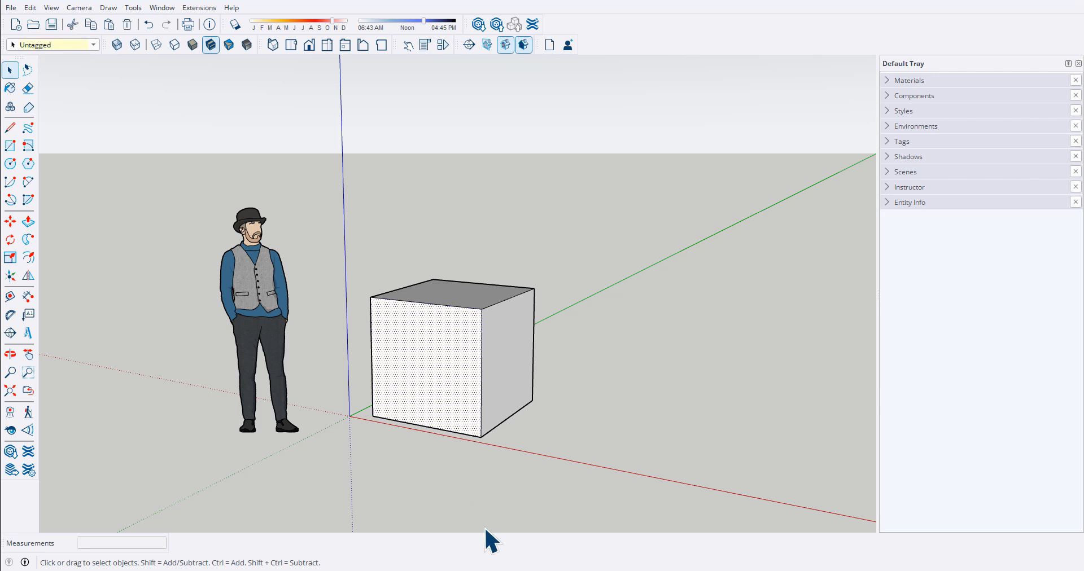
key(Delete)
middle_drag(491, 310, 488, 386)
scroll(427, 345, up, 6)
scroll(503, 322, down, 6)
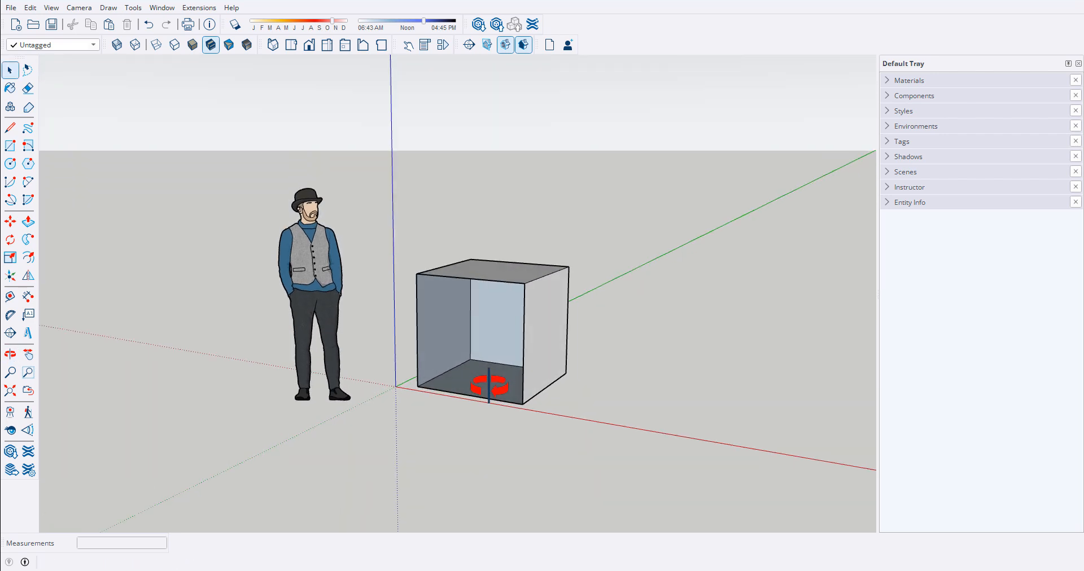
click(148, 25)
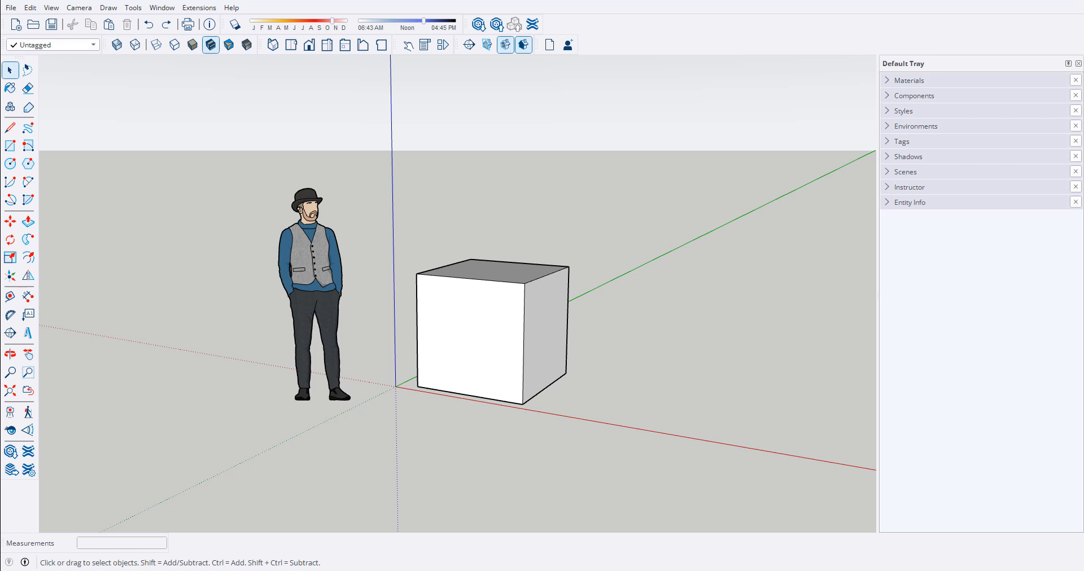
Step: Delete the cube's front face again and compare its outer front faces with the inner back faces from several angles
click(459, 342)
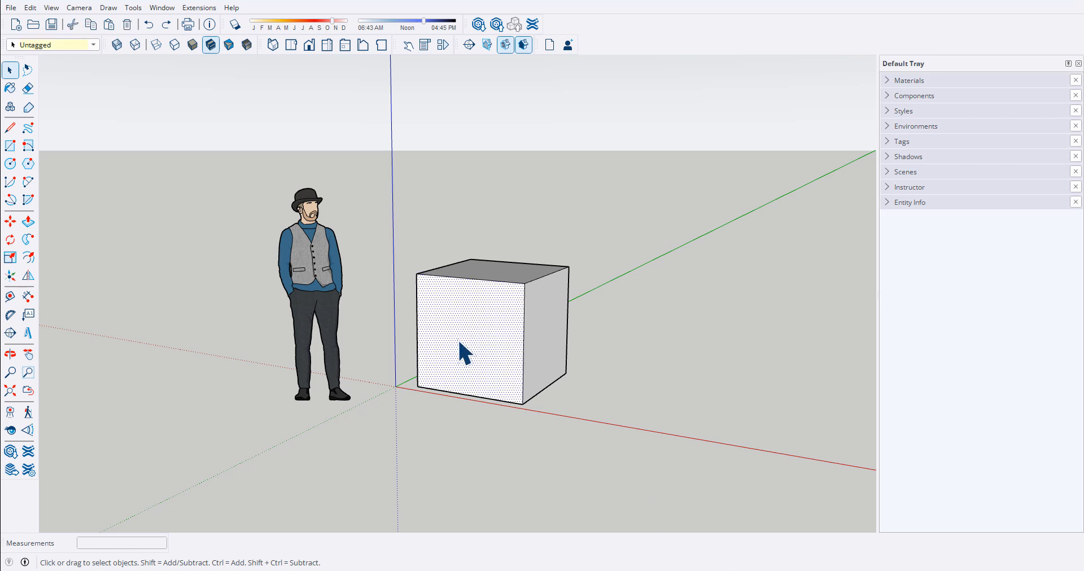
key(Delete)
scroll(476, 347, up, 5)
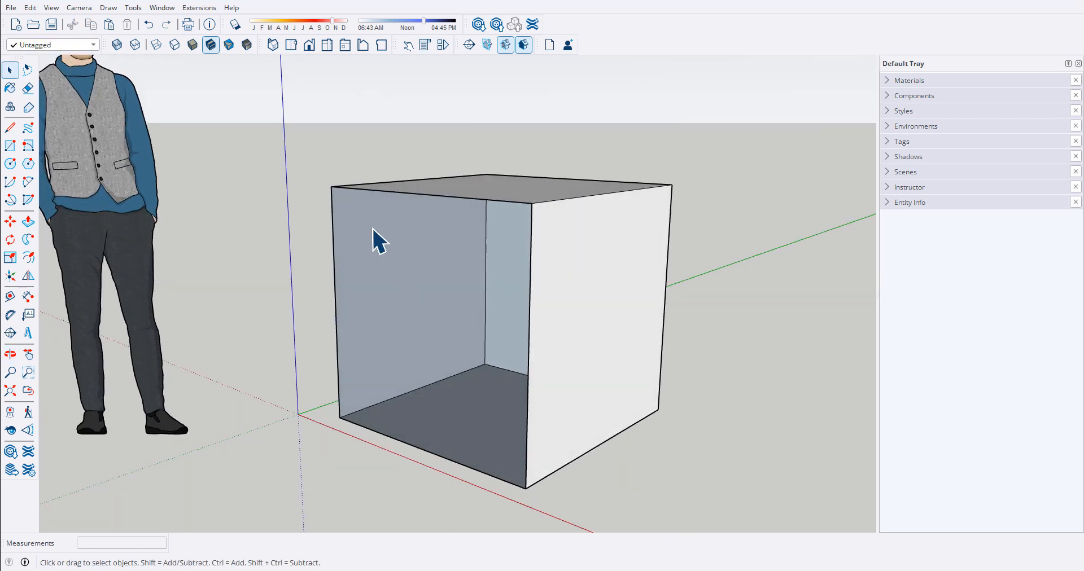
middle_drag(398, 308, 339, 341)
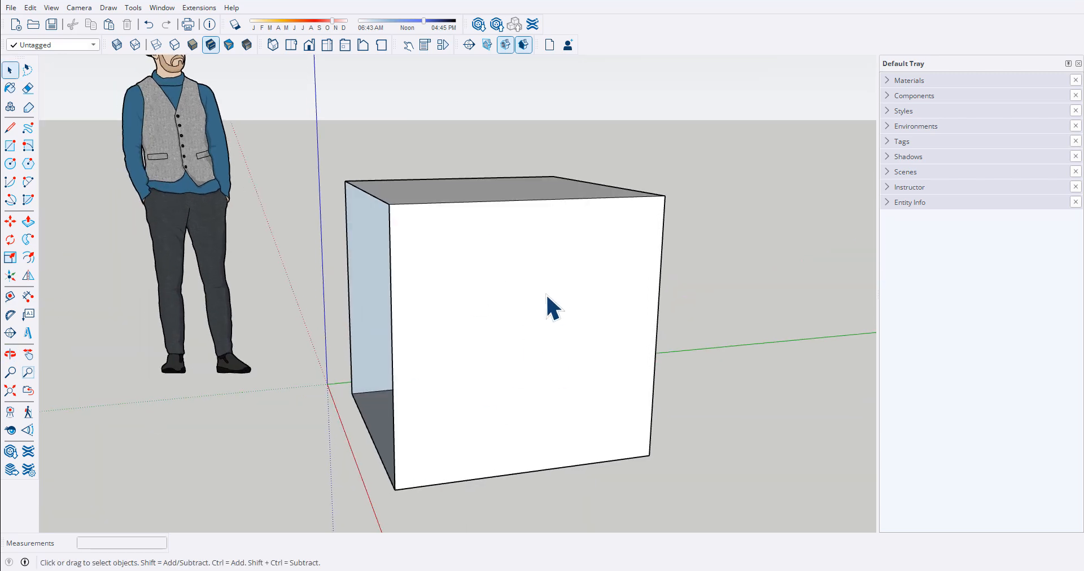
middle_drag(538, 376, 629, 351)
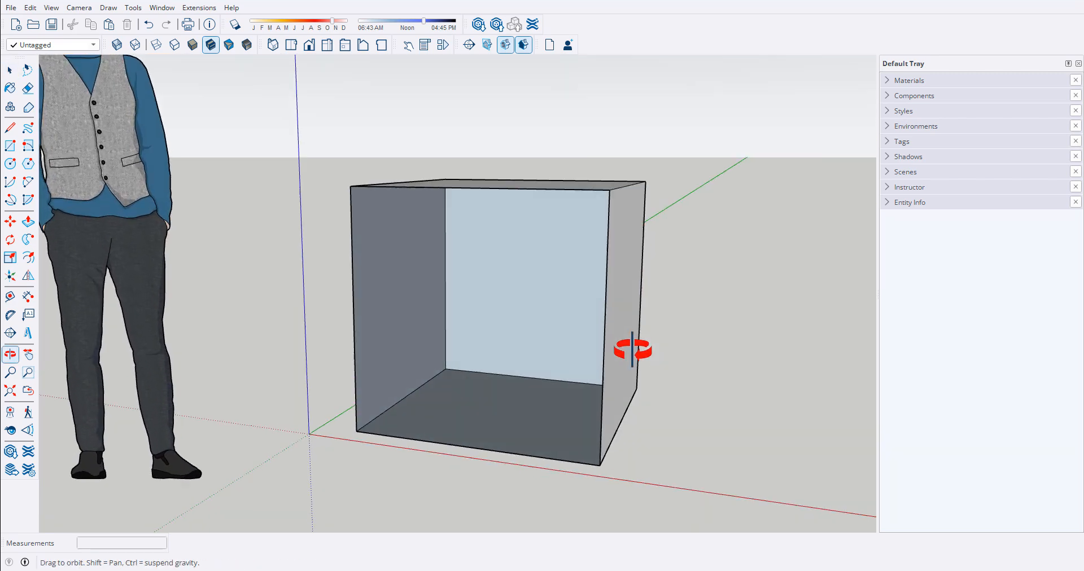
scroll(452, 378, down, 4)
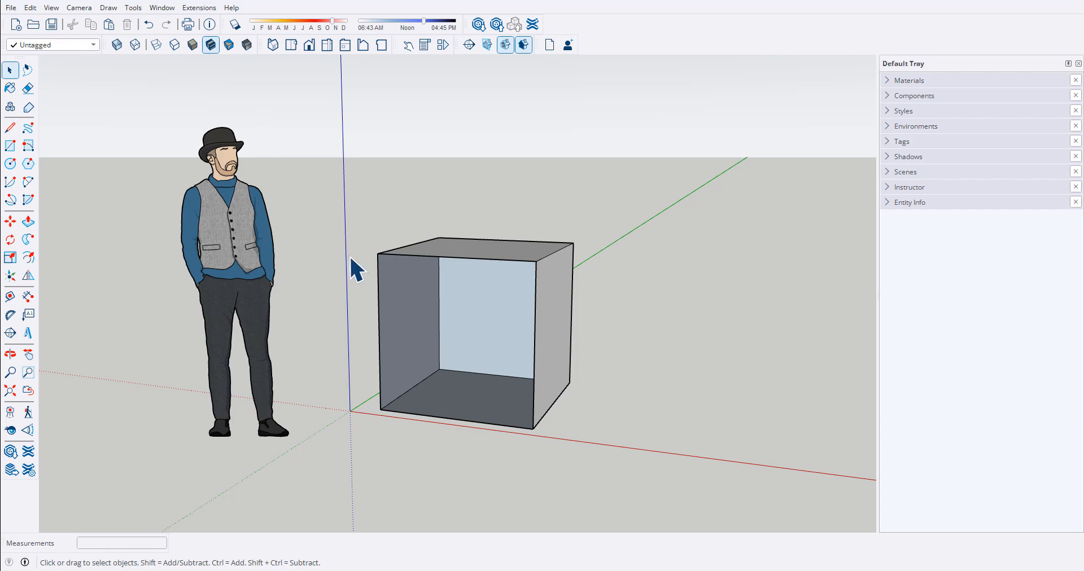
middle_drag(532, 423, 535, 446)
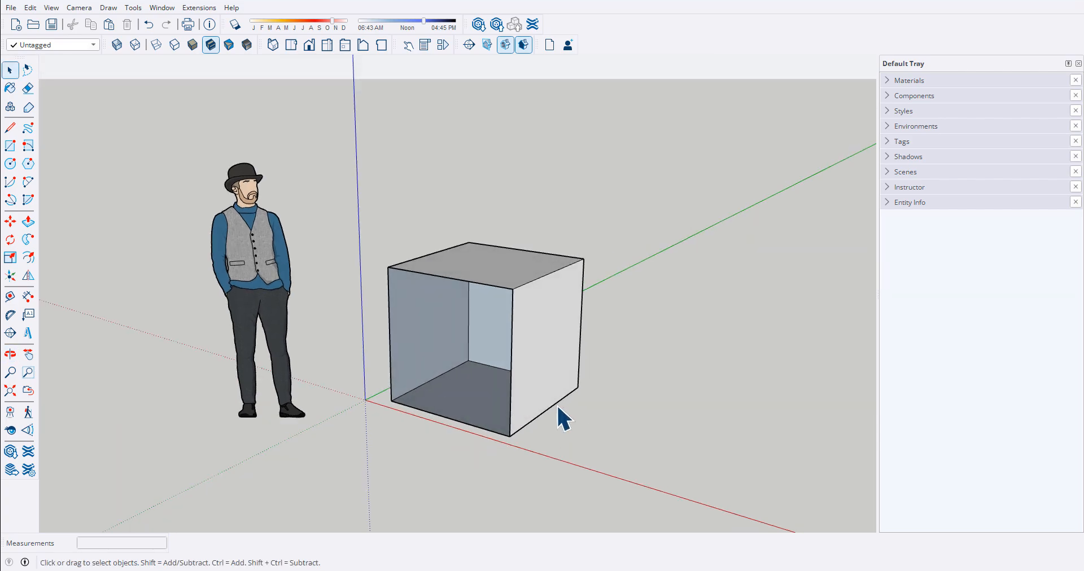
middle_drag(479, 326, 367, 361)
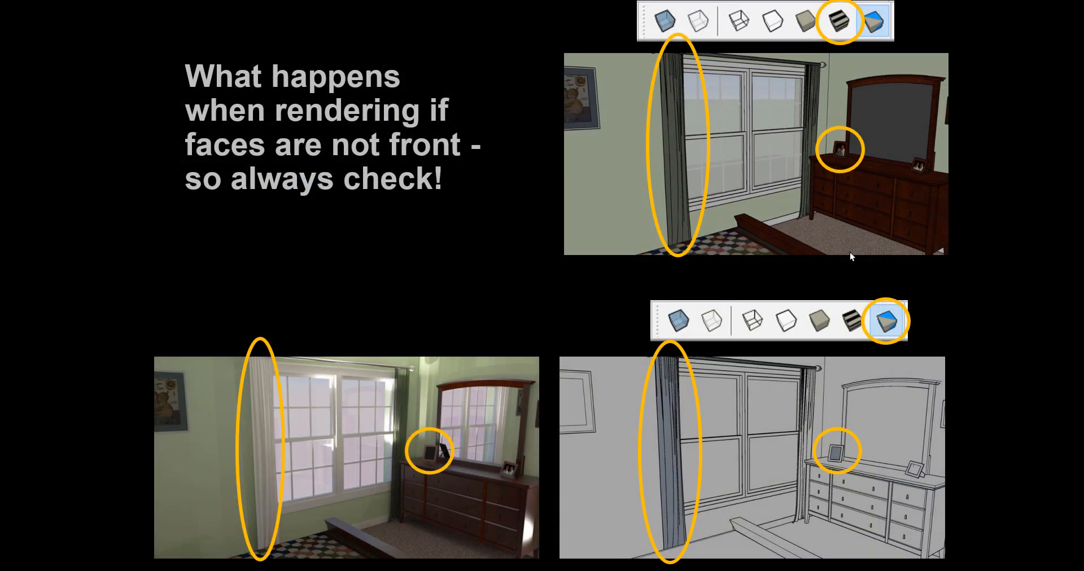
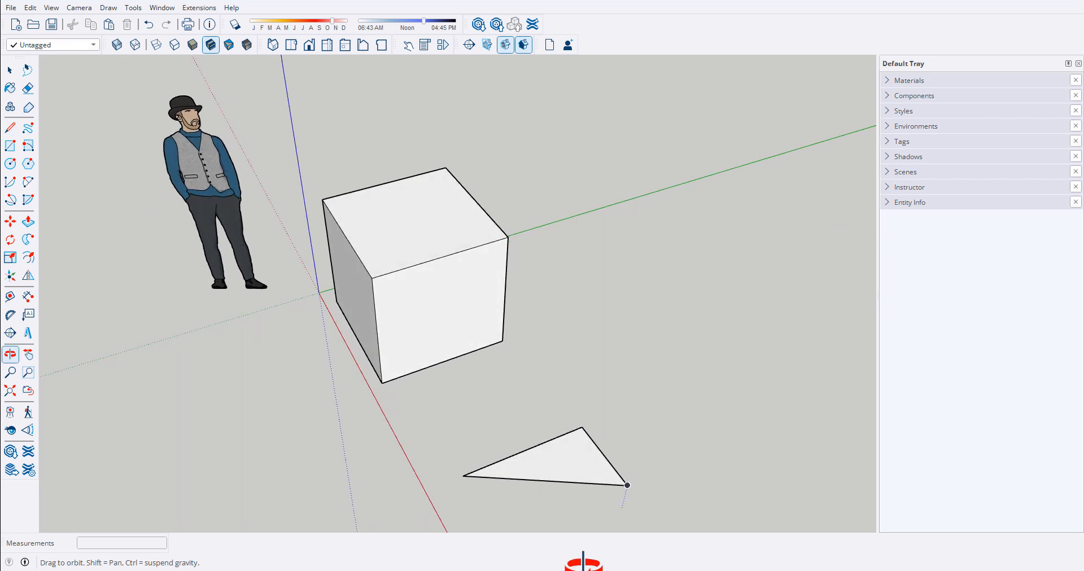
Step: Select the triangle beside the cube together with its edges and delete it
key(space)
drag(551, 442, 533, 459)
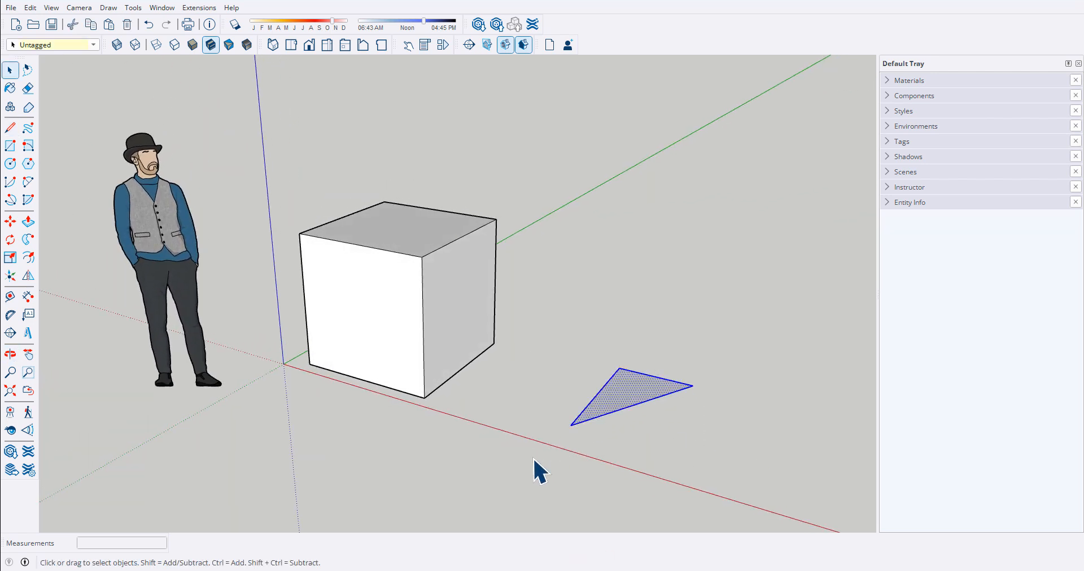
key(Delete)
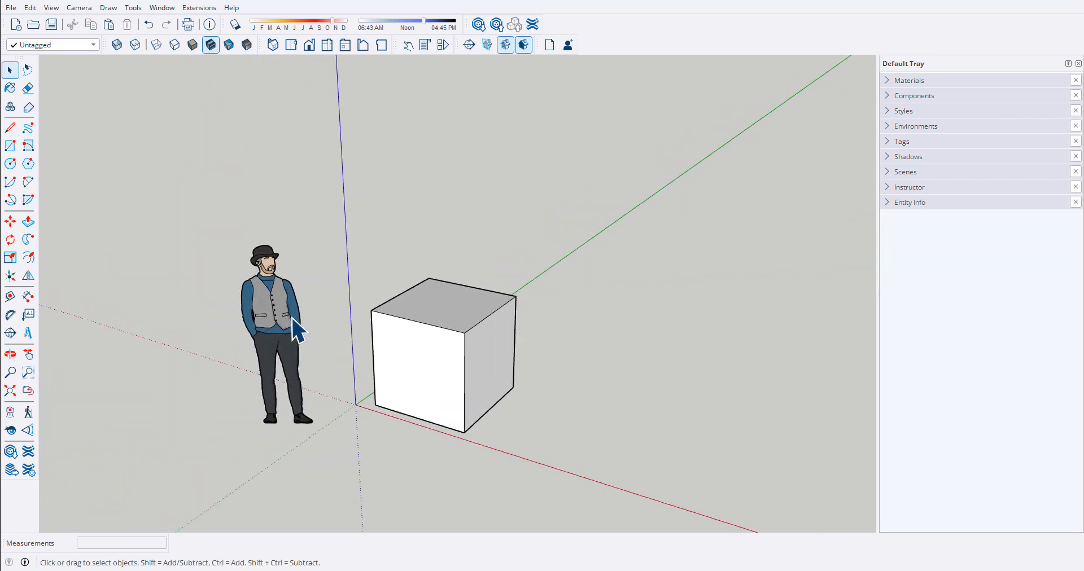
Step: Window-select the entire cube and copy it from its lower front corner about 8' 1" along the red axis
middle_drag(525, 379, 556, 345)
scroll(320, 375, down, 5)
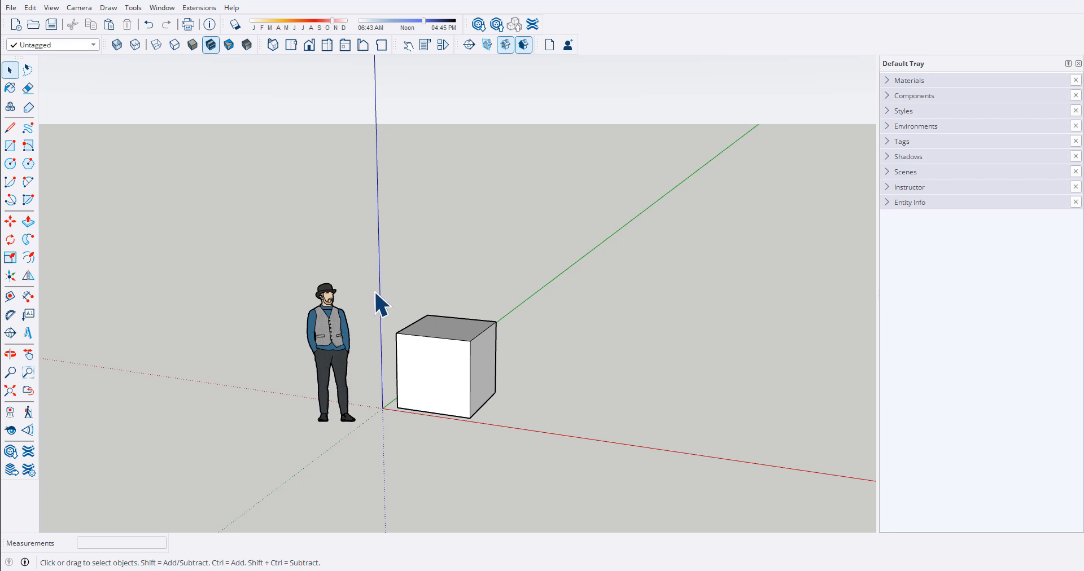
drag(377, 293, 558, 451)
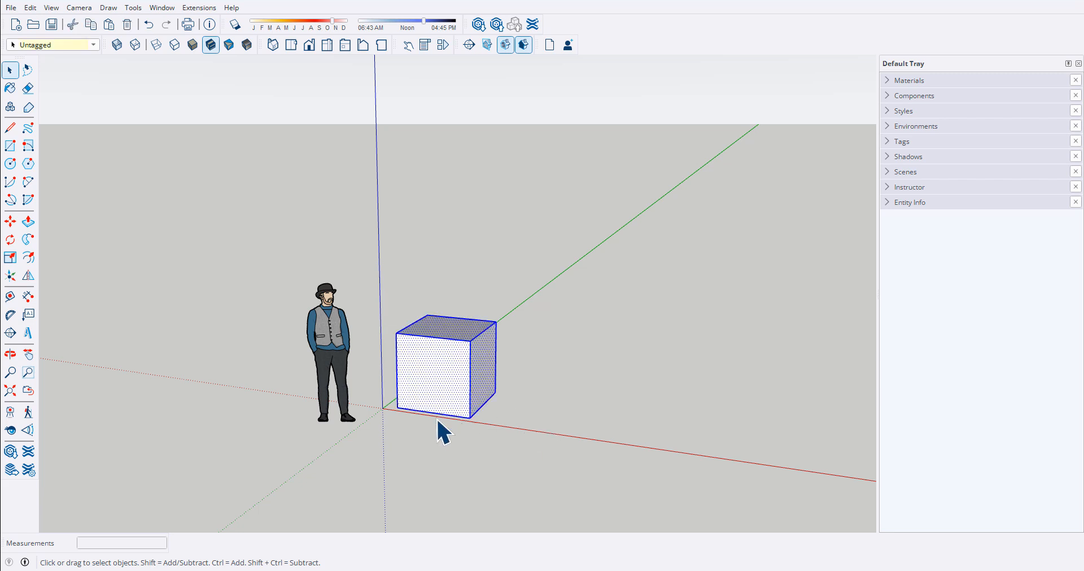
key(m)
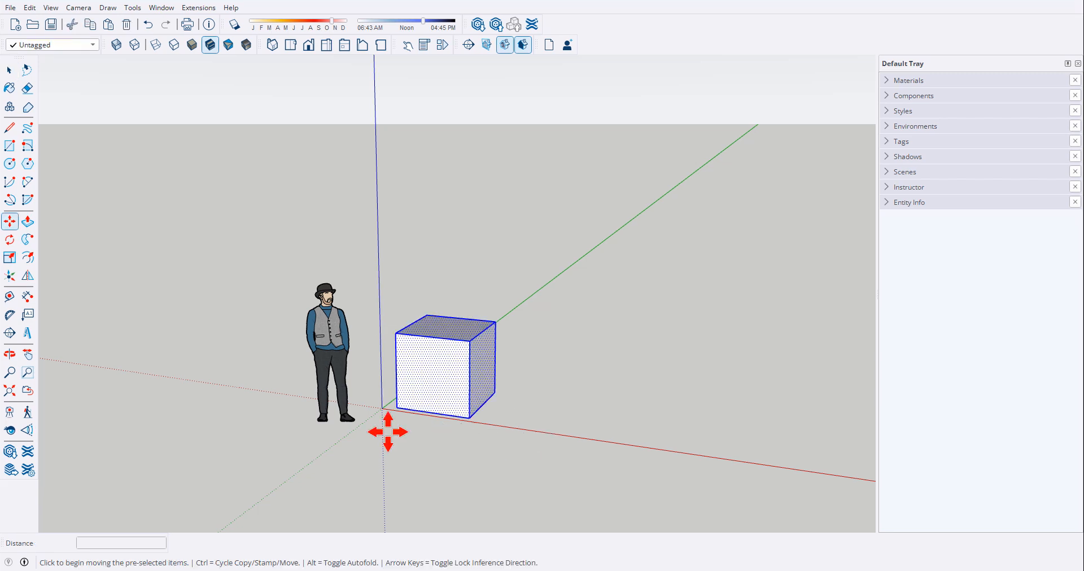
key(ctrl)
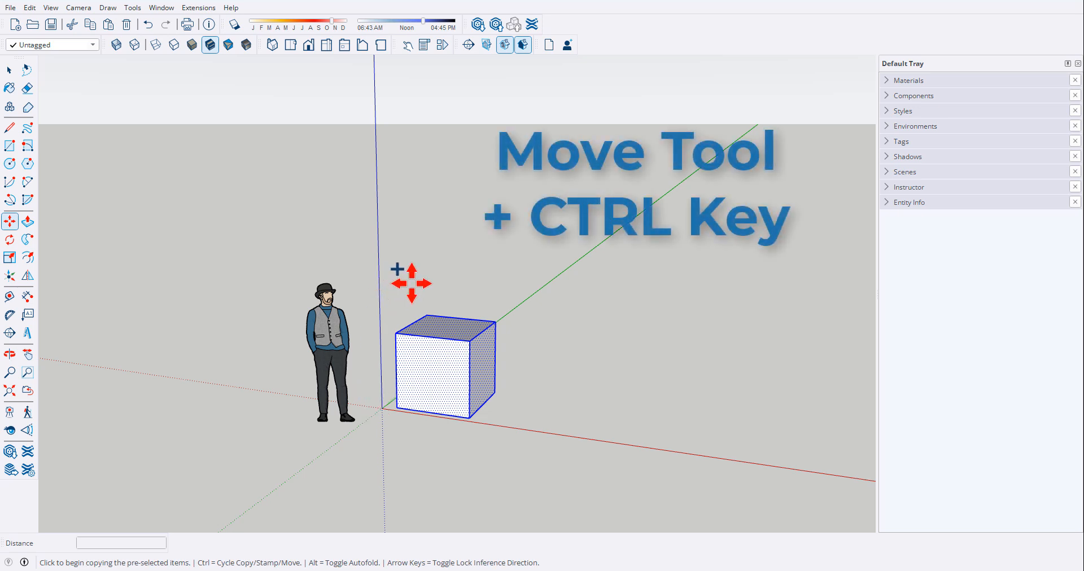
click(397, 408)
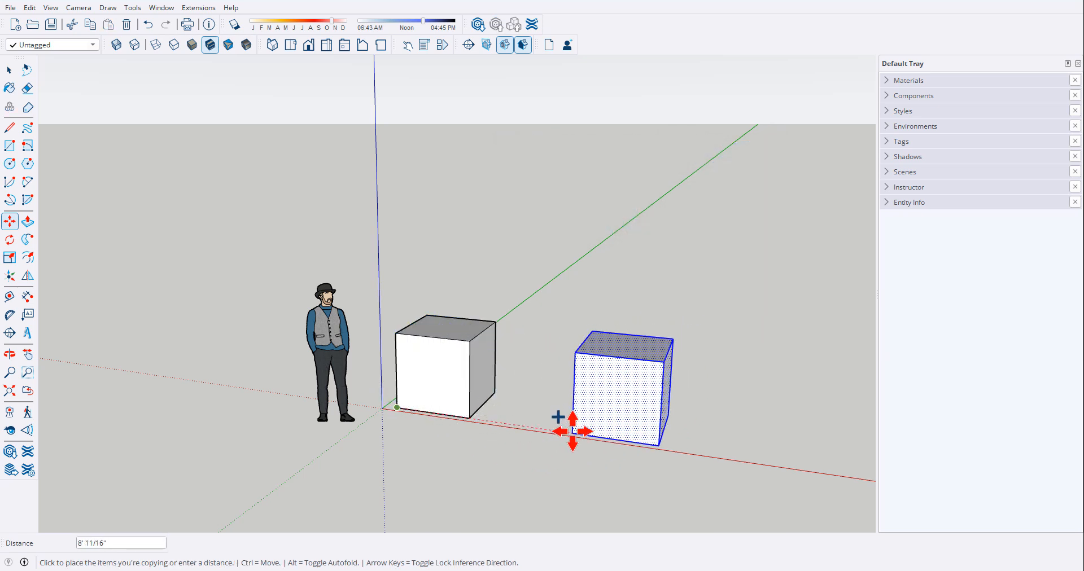
click(572, 431)
Step: View both cubes from a higher angle and undo the copy
scroll(264, 393, down, 1)
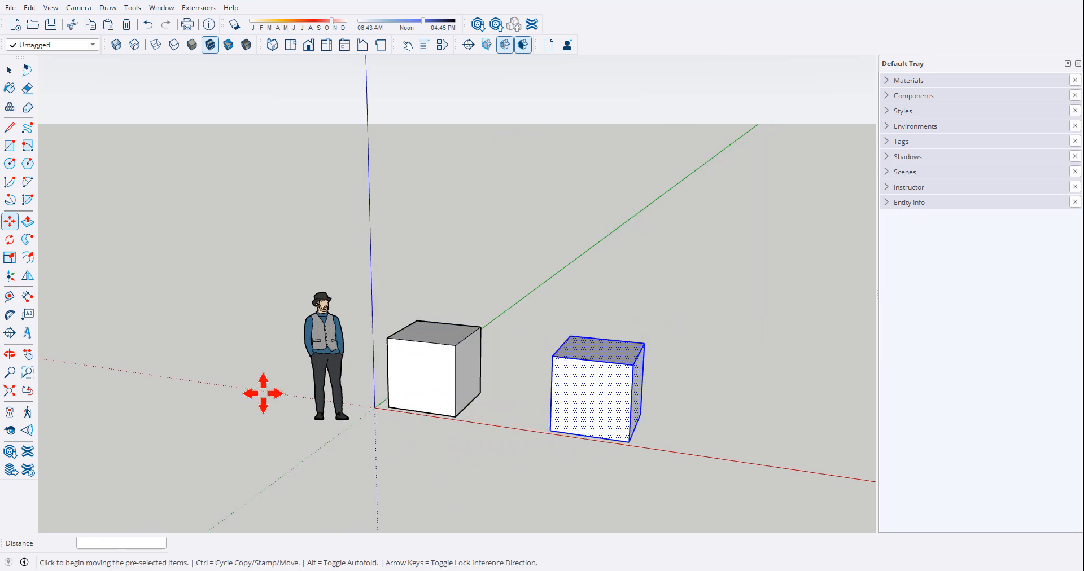
scroll(263, 394, down, 2)
middle_drag(345, 438, 394, 485)
scroll(528, 470, up, 1)
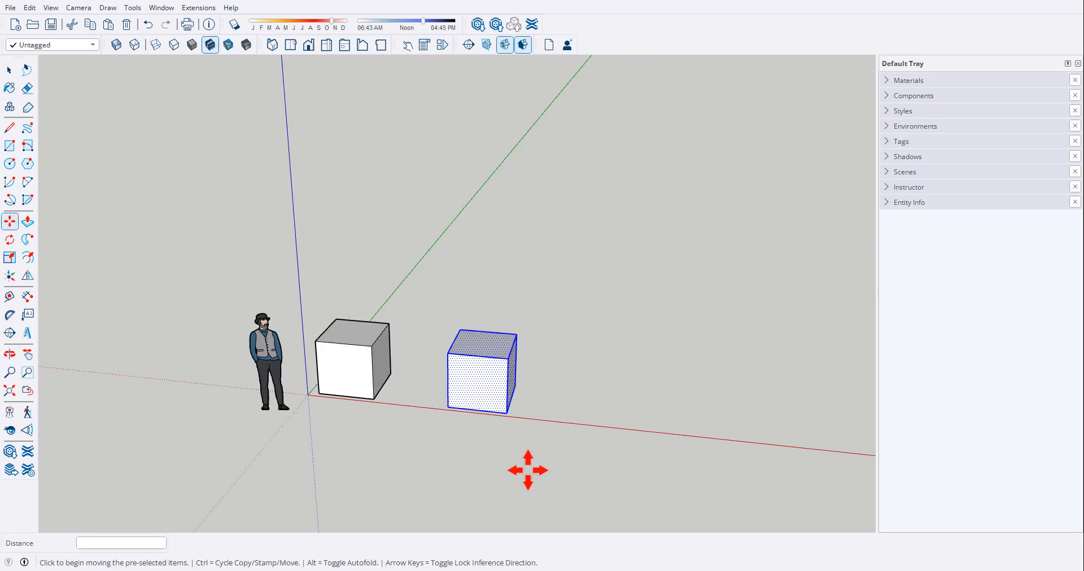
scroll(527, 470, up, 1)
click(148, 24)
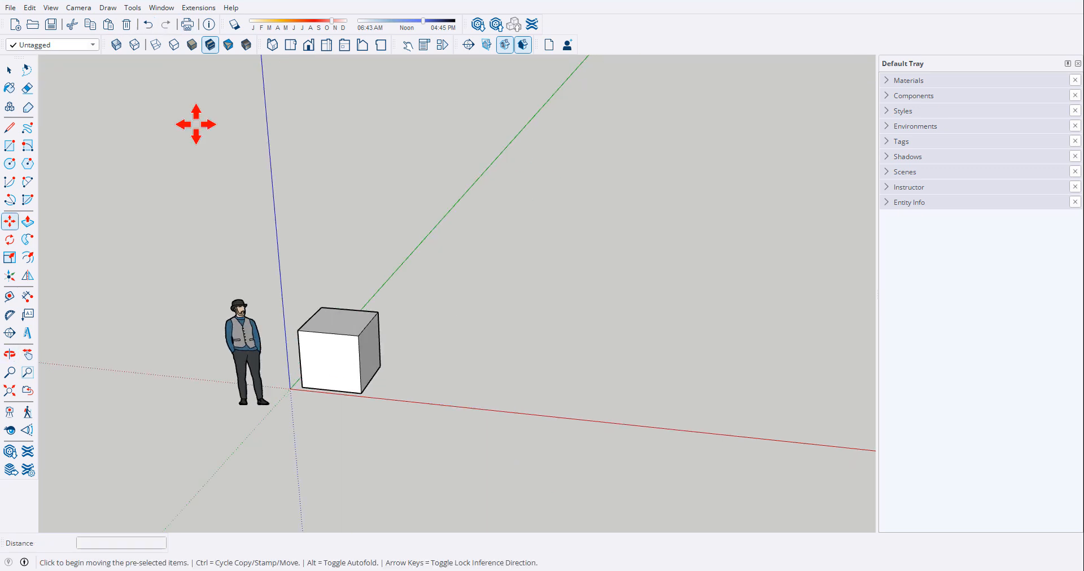
Step: Select all connected geometry of the cube and copy it about 6' 7" along the red axis from its lower front corner
key(space)
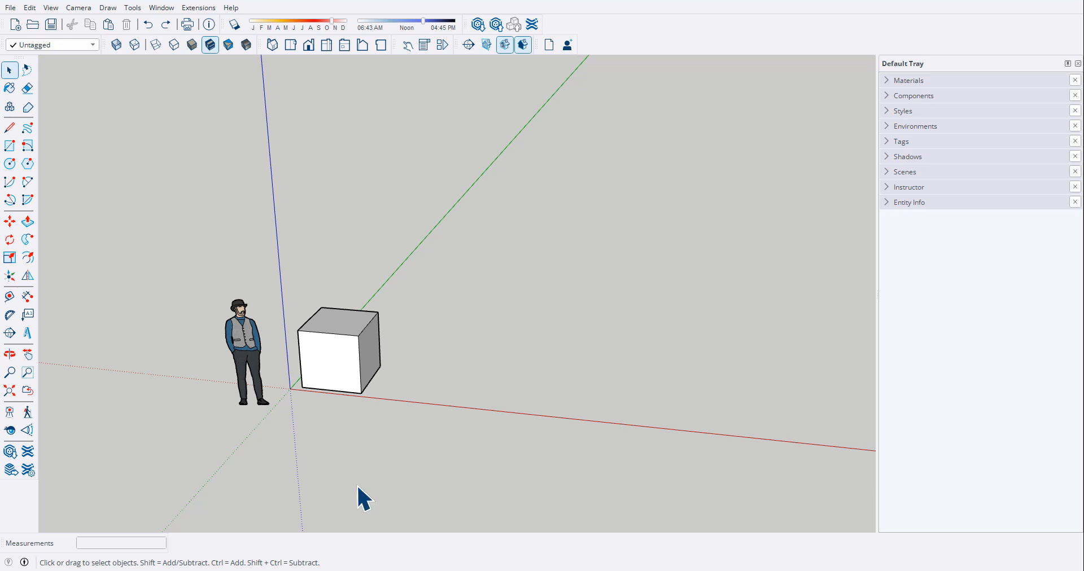
triple_click(363, 386)
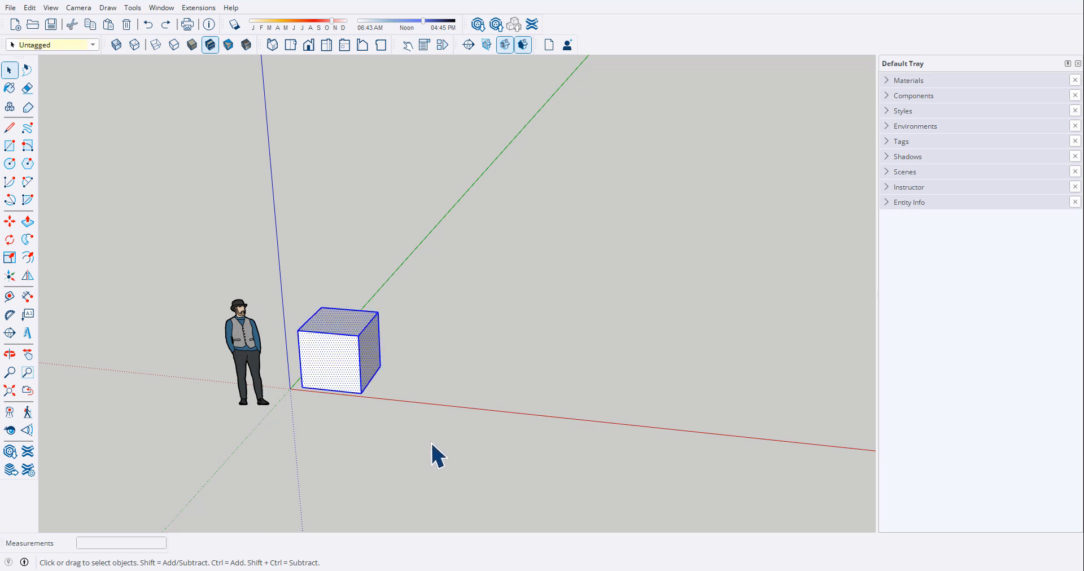
key(m)
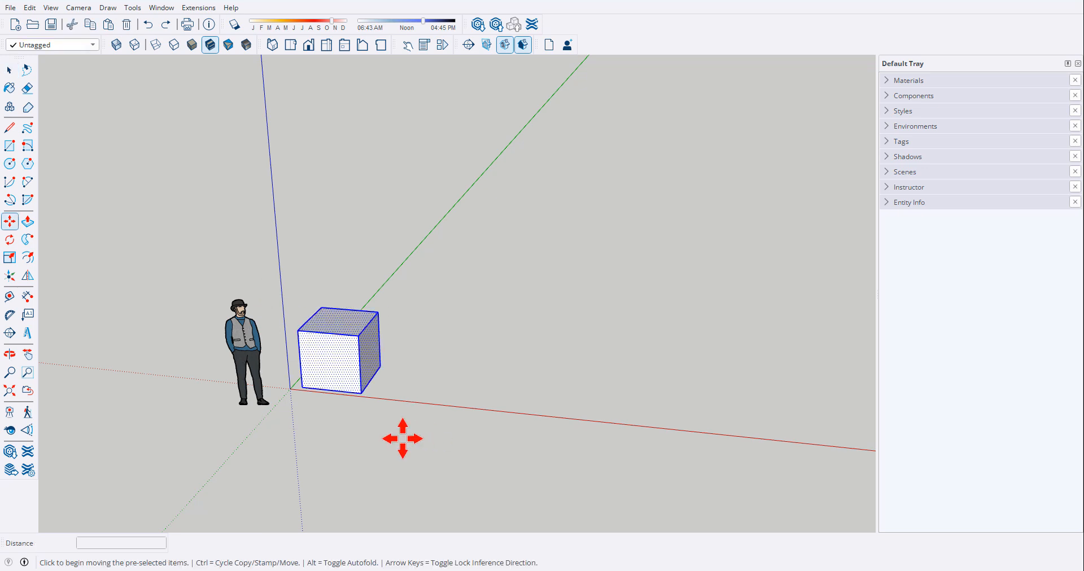
key(ctrl)
scroll(300, 409, up, 2)
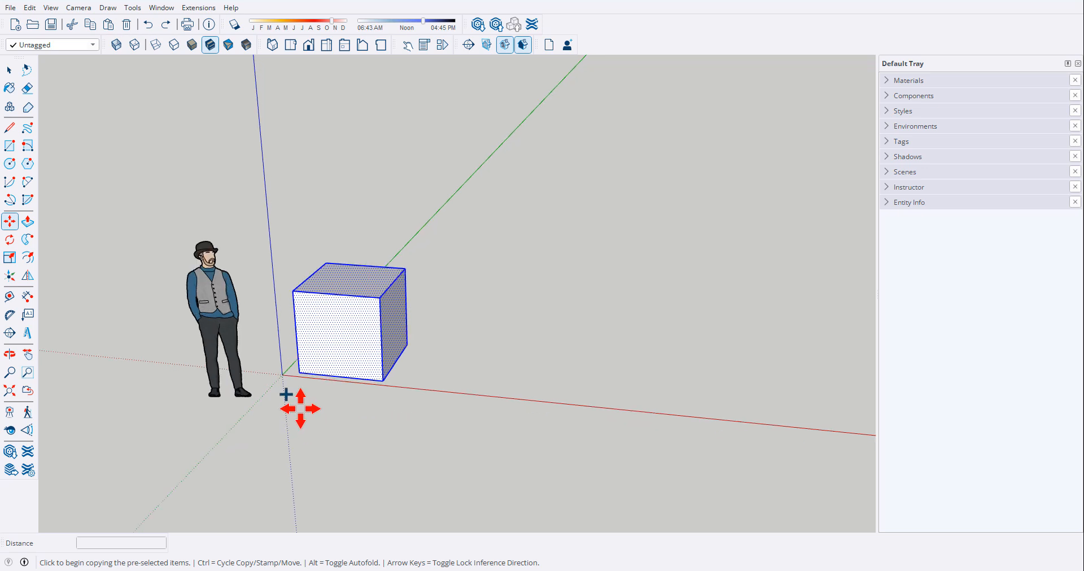
click(298, 375)
scroll(298, 375, down, 1)
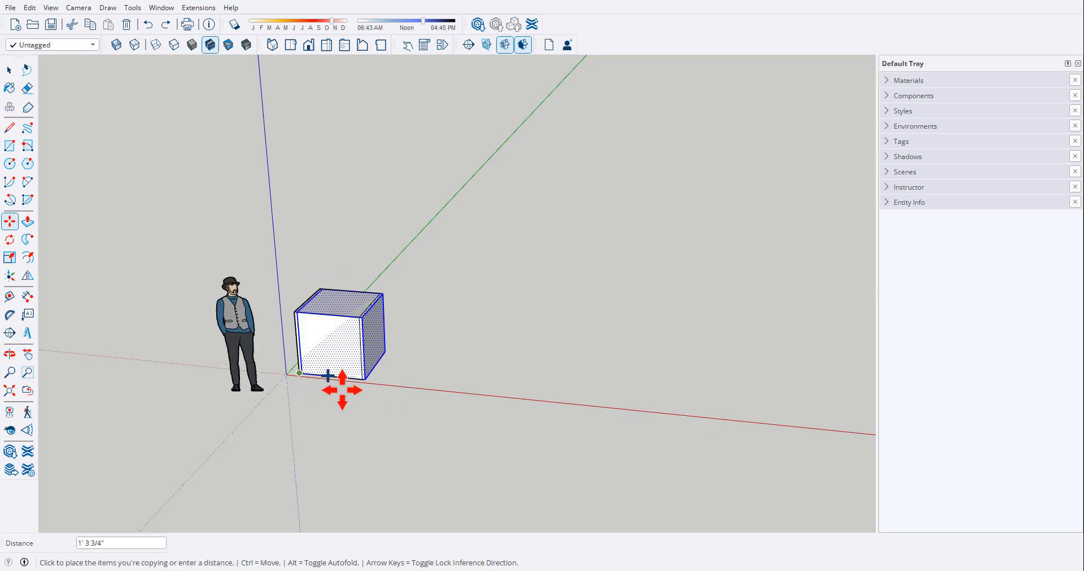
click(418, 387)
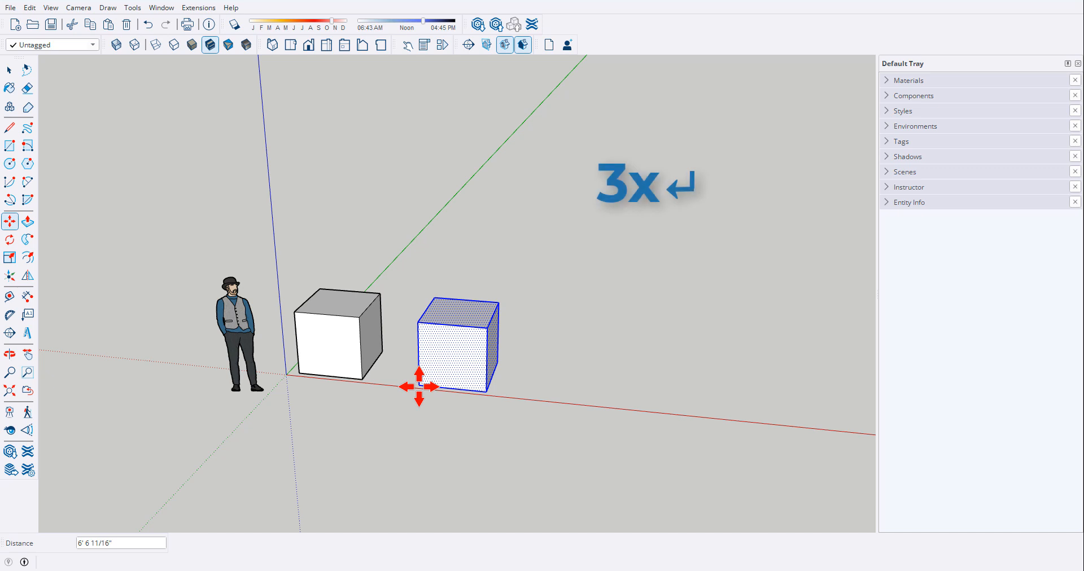
Step: Array the copied cube at the same spacing with 3x, and change the array to 5x
text(3x)
key(Return)
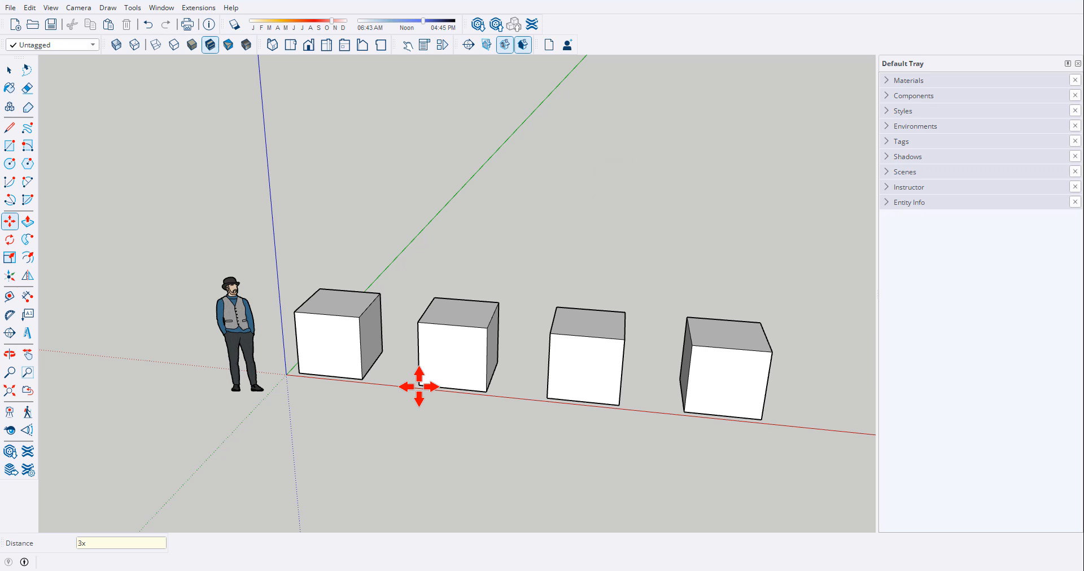
text(5x)
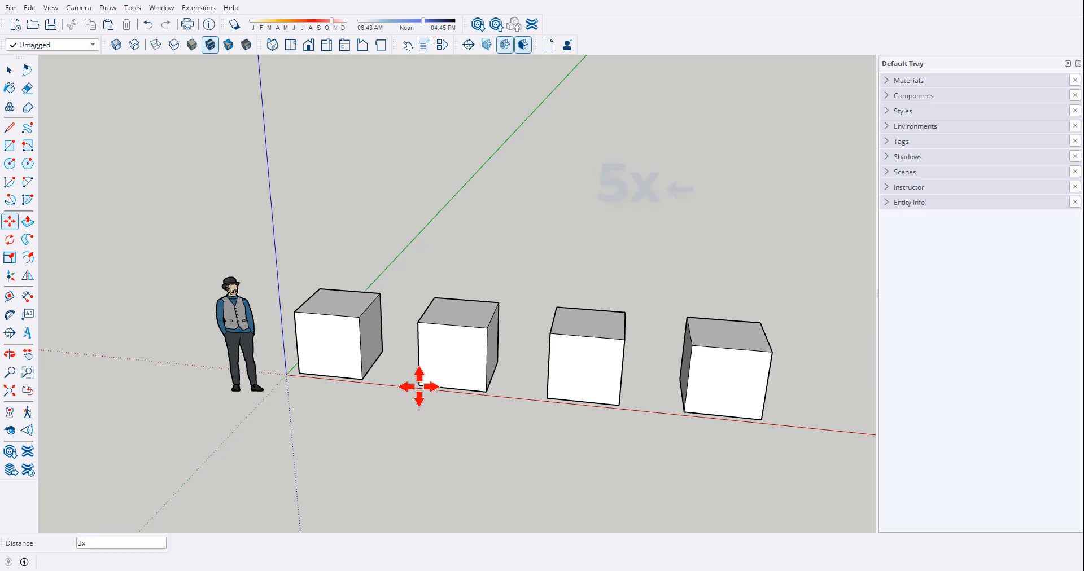
key(Return)
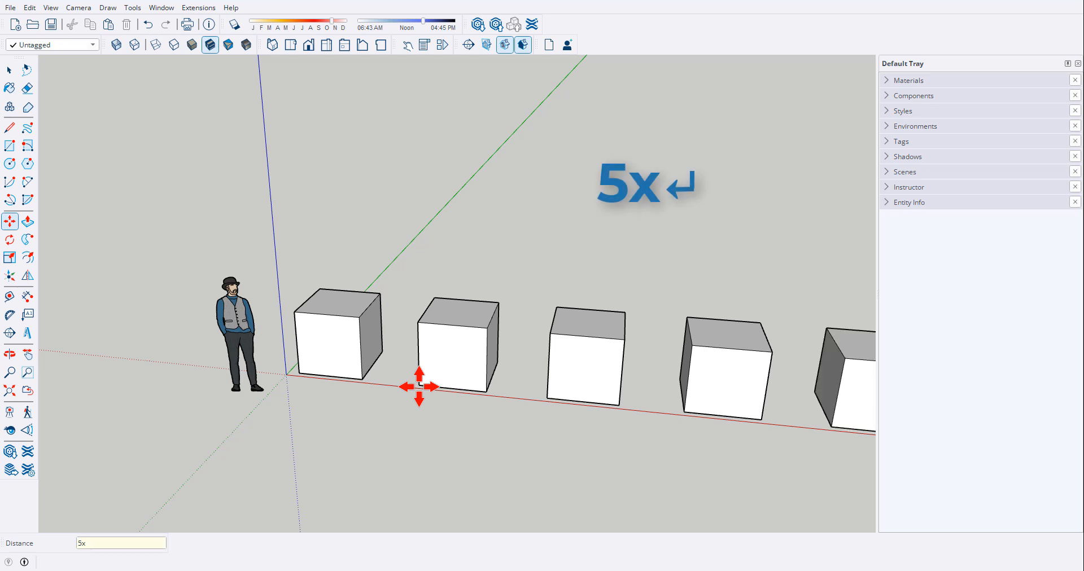
scroll(237, 378, down, 5)
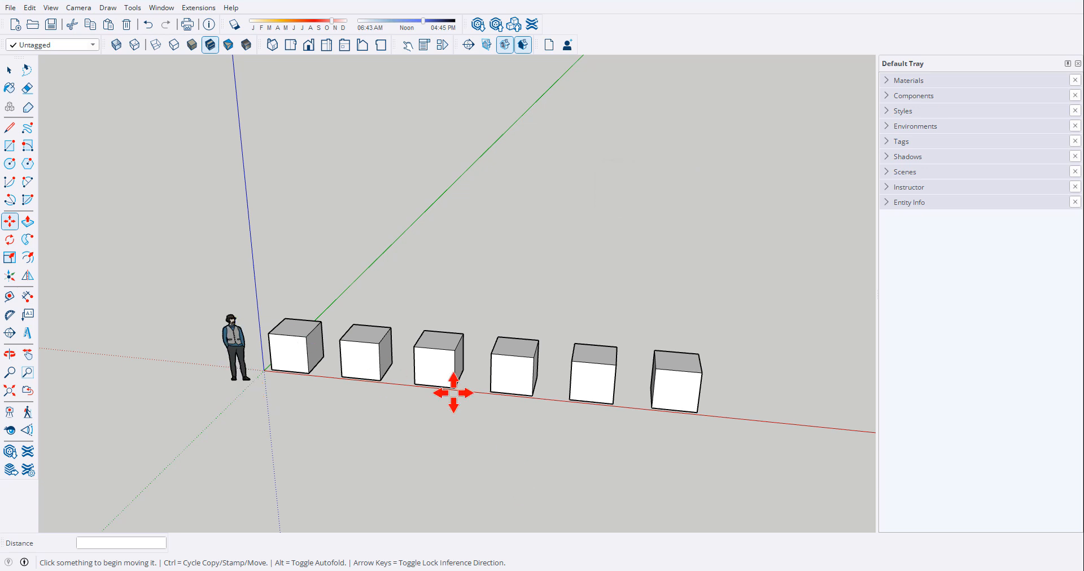
Step: Undo the array of cube copies and window-select the entire original cube
click(148, 25)
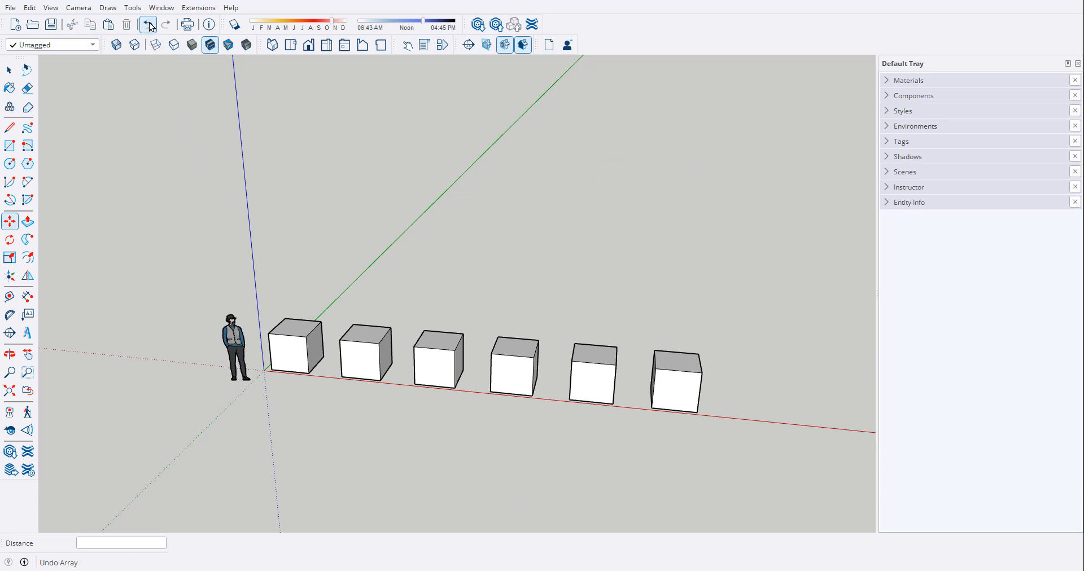
scroll(274, 363, up, 5)
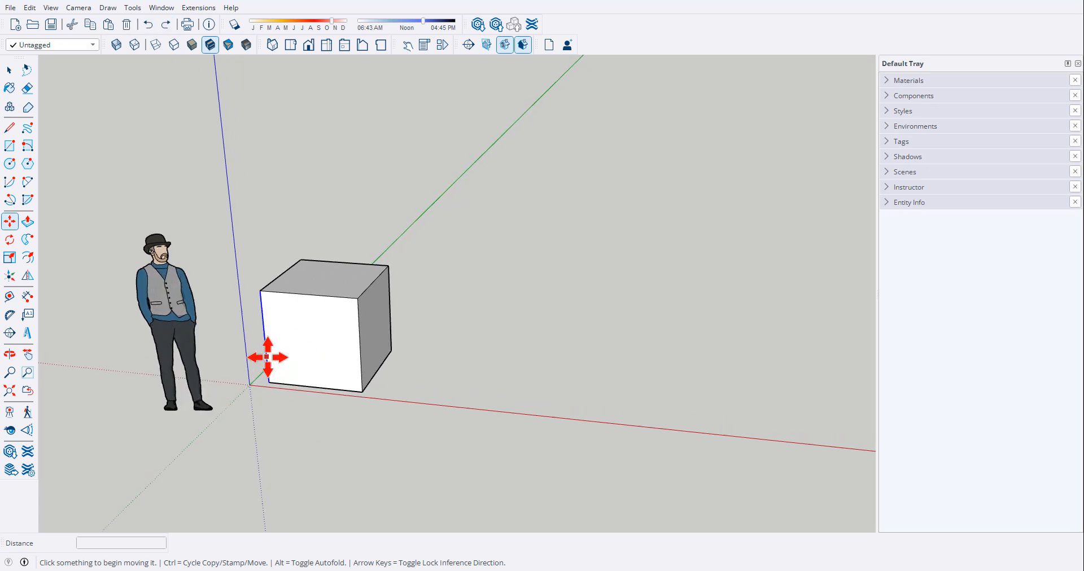
key(space)
drag(225, 198, 460, 470)
scroll(328, 440, down, 2)
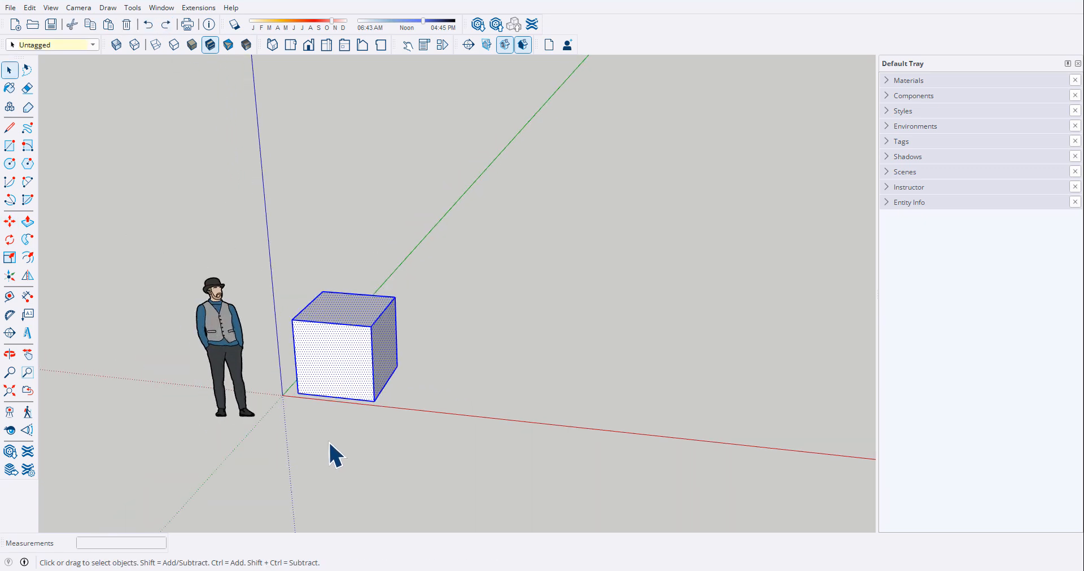
scroll(324, 446, down, 3)
scroll(400, 477, up, 1)
scroll(360, 308, up, 1)
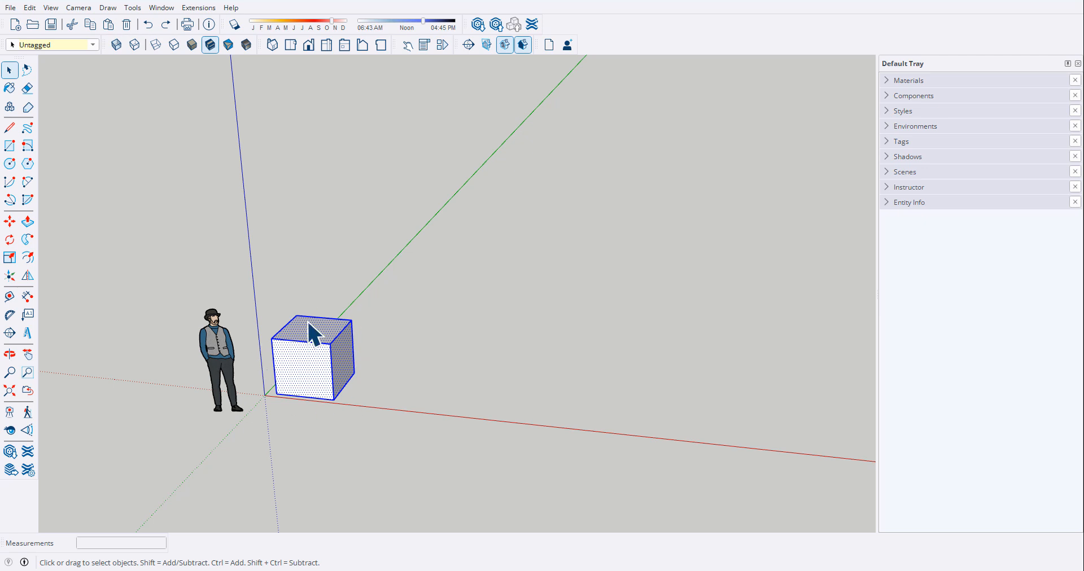
Step: Copy the selected cube about 21' 2" along the red axis and divide that distance with 3/, changing the division to 4/
key(m)
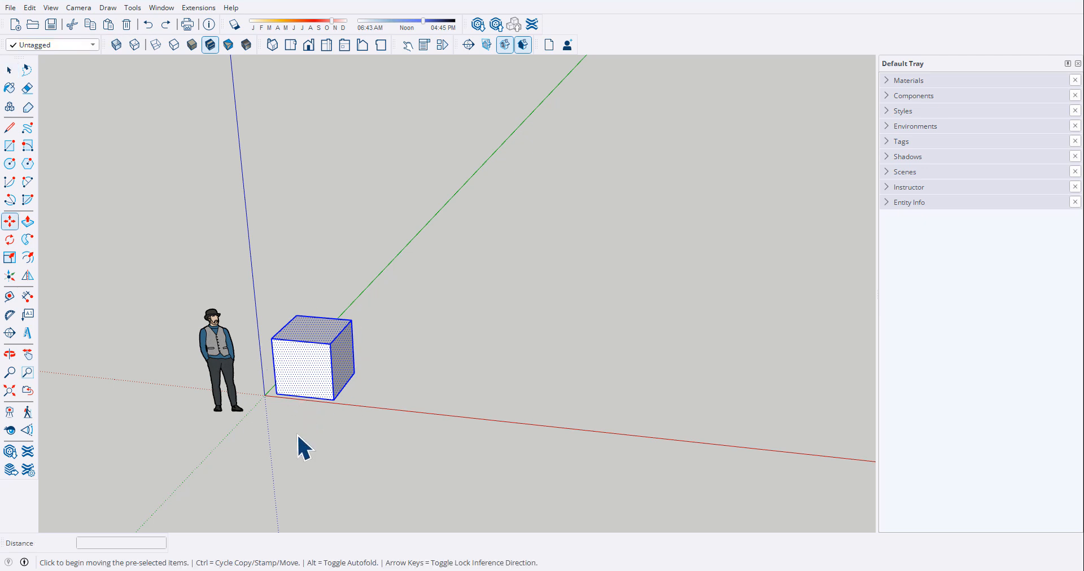
key(ctrl)
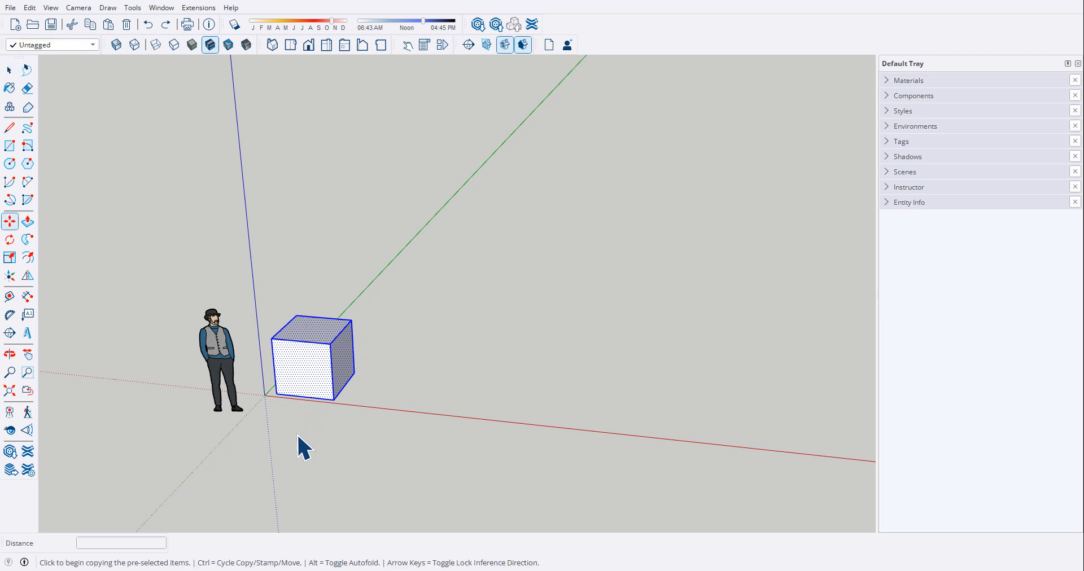
click(289, 423)
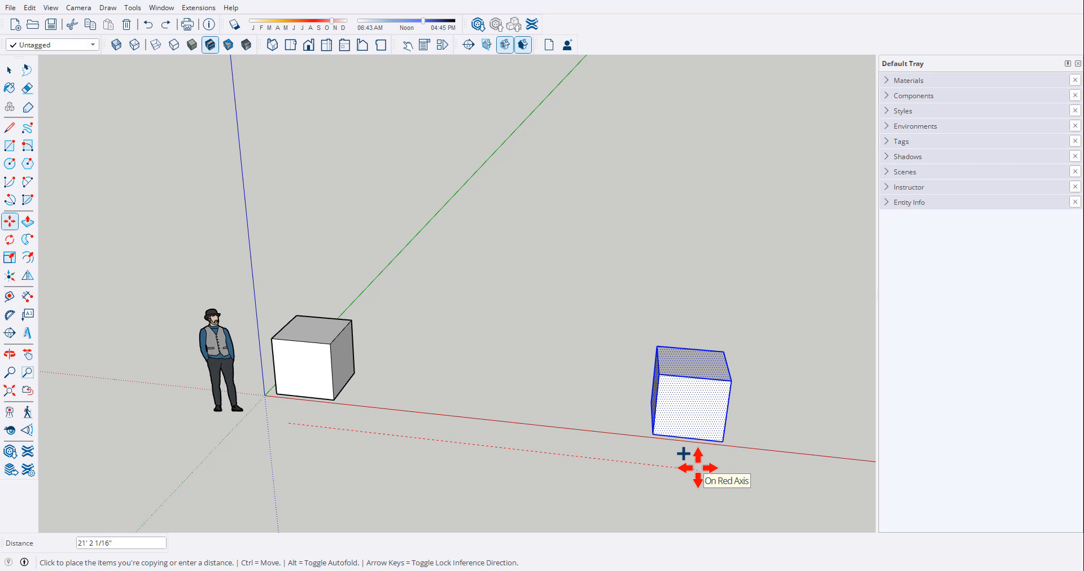
click(697, 467)
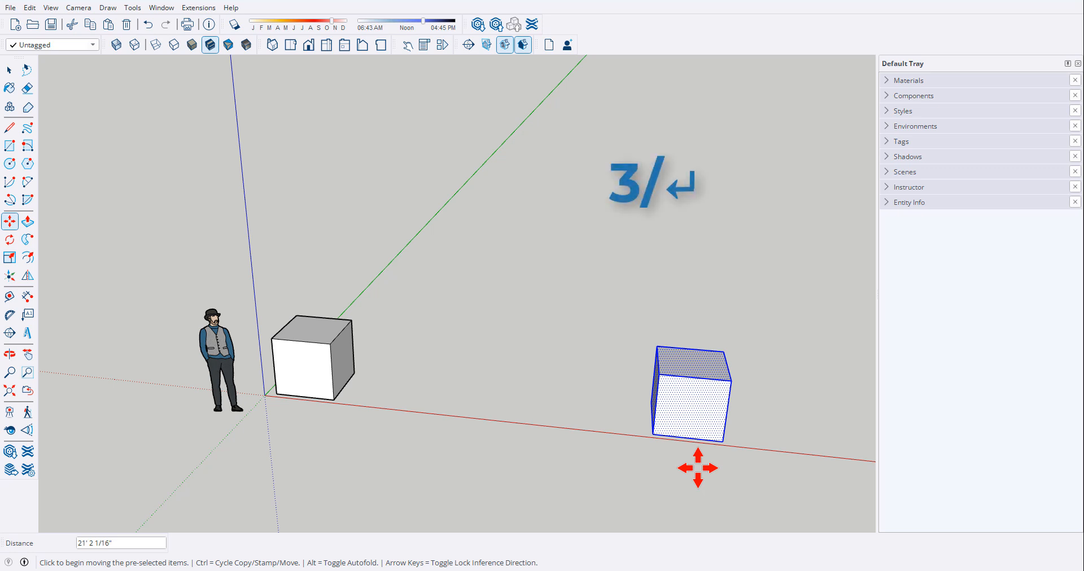
text(3/)
key(Return)
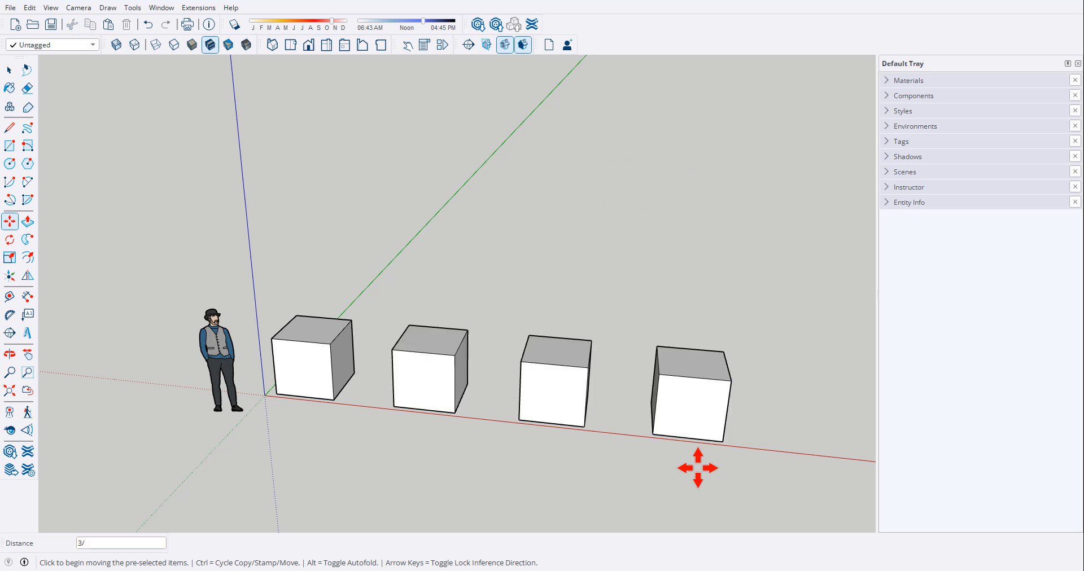
text(4/)
key(Return)
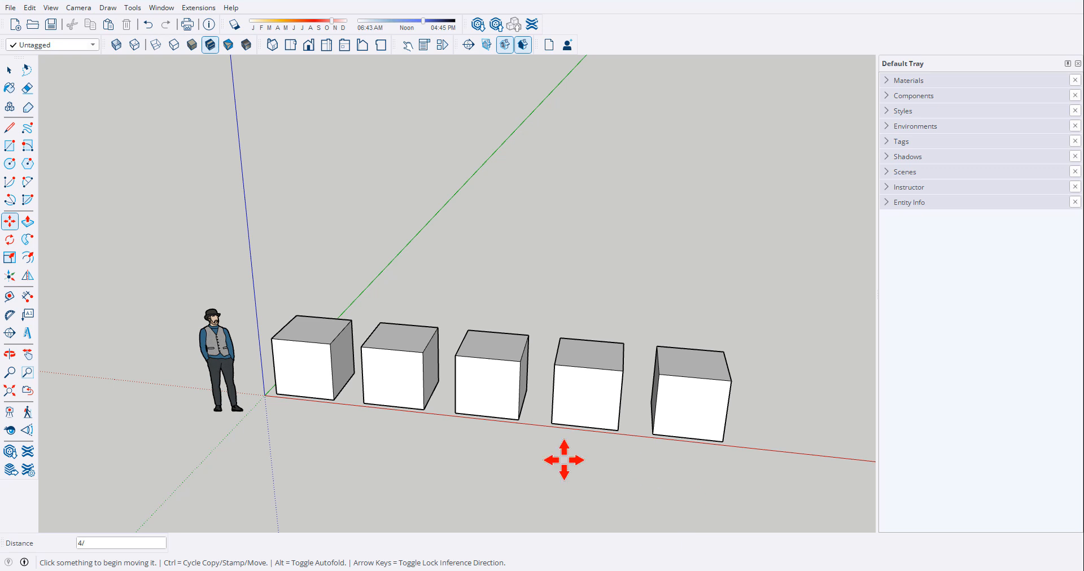
Step: Undo the divided array of cubes and window-select the whole original cube
click(148, 24)
key(space)
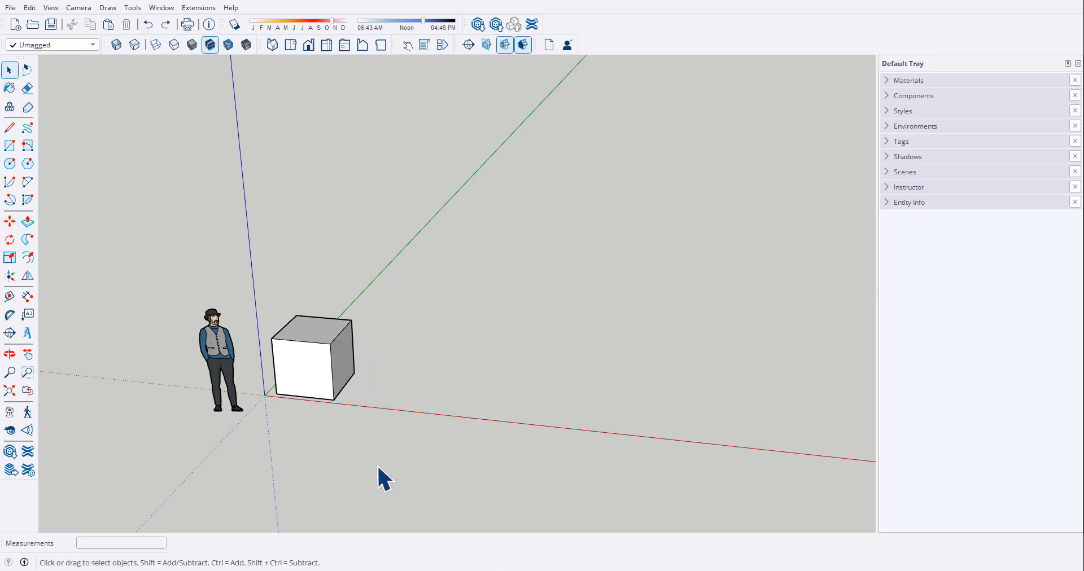
scroll(300, 412, up, 2)
scroll(235, 262, up, 1)
drag(234, 256, 458, 461)
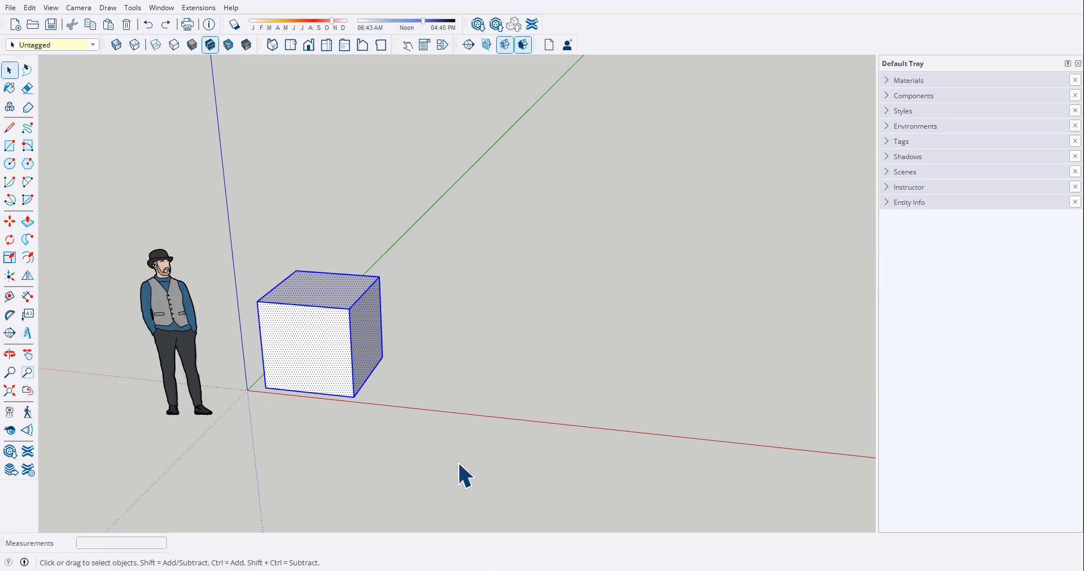
Step: Copy the selected cube about 7' 11" along the red axis and clear the selection
key(m)
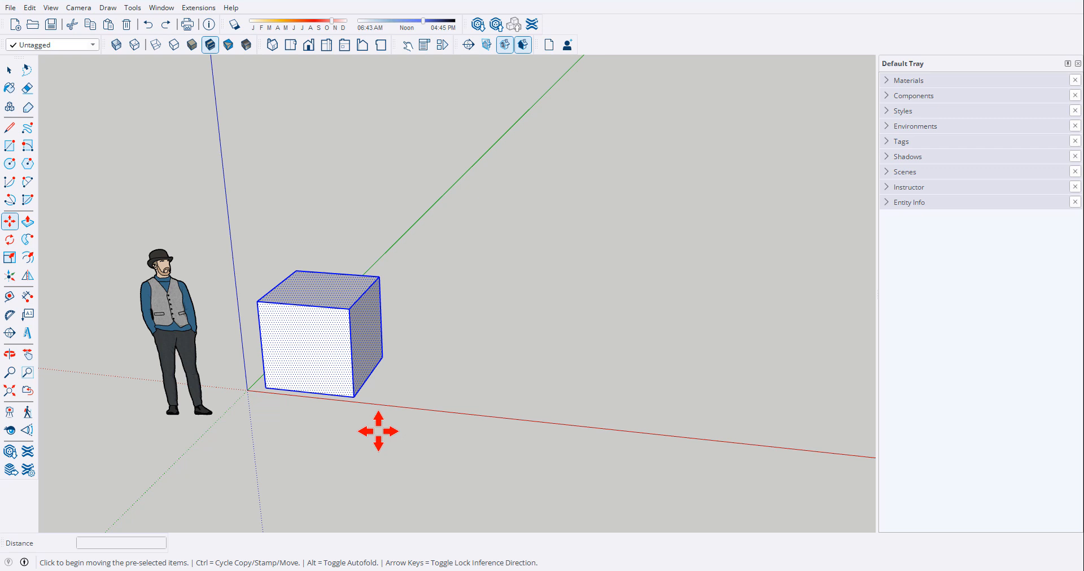
key(ctrl)
click(345, 433)
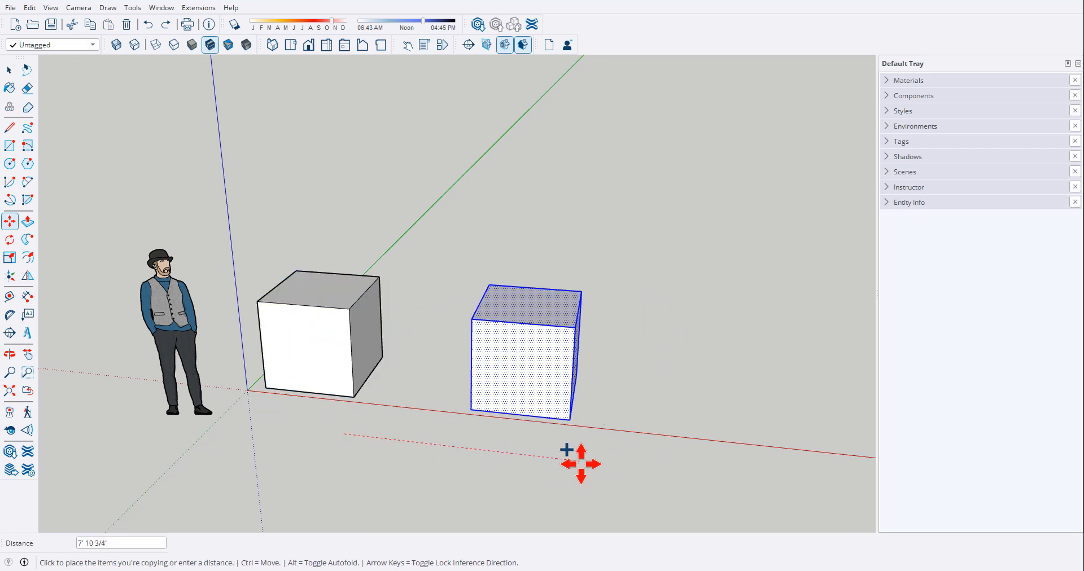
click(581, 462)
key(space)
middle_drag(581, 464, 333, 470)
click(327, 459)
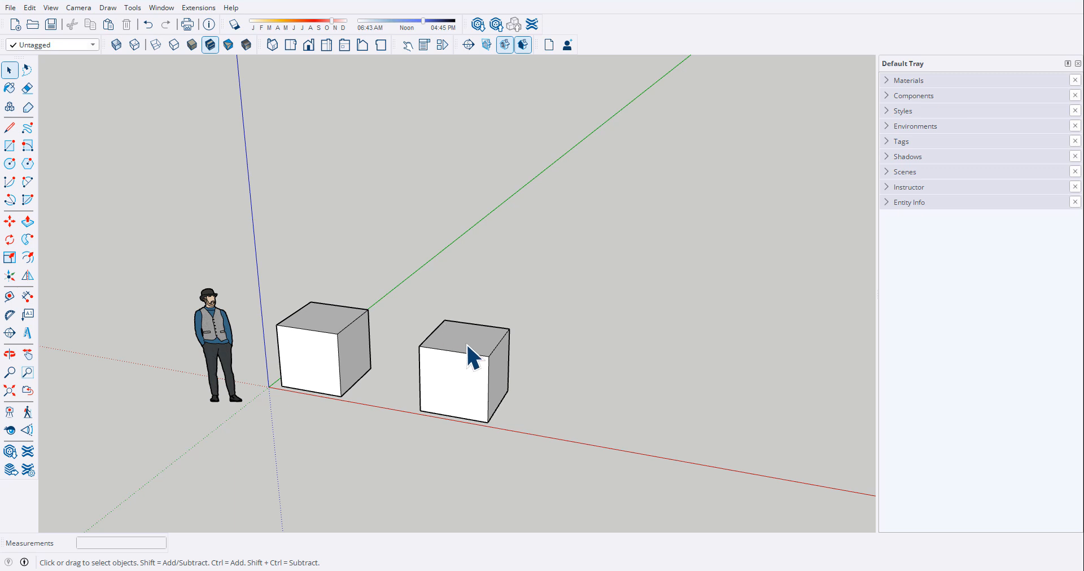
Step: Window-select the copied cube and move it by its lower front corner onto the first cube's adjacent lower back corner
drag(401, 292, 548, 471)
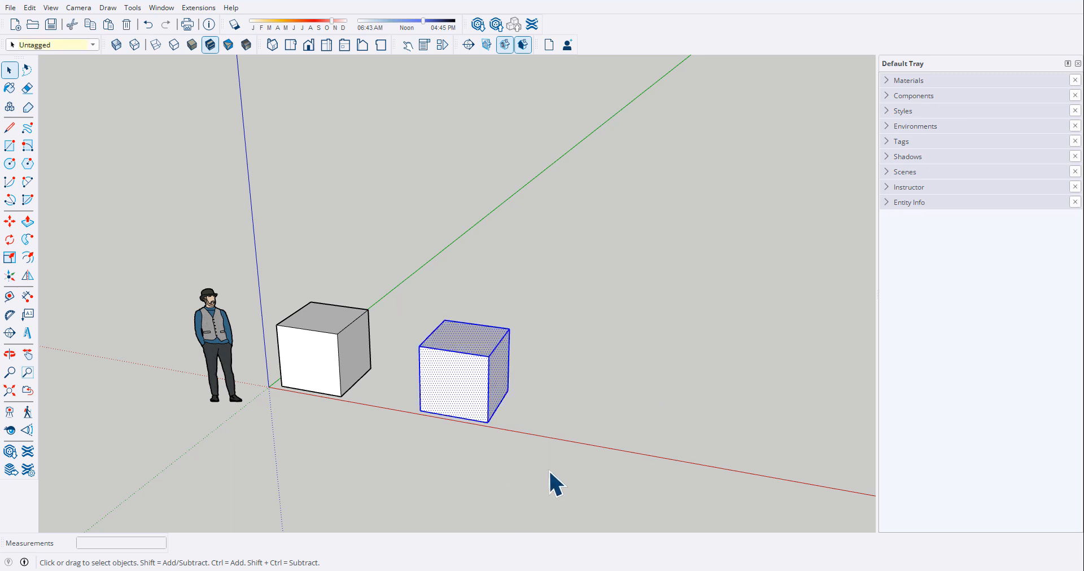
drag(394, 295, 545, 468)
key(m)
scroll(326, 392, up, 3)
scroll(436, 412, up, 3)
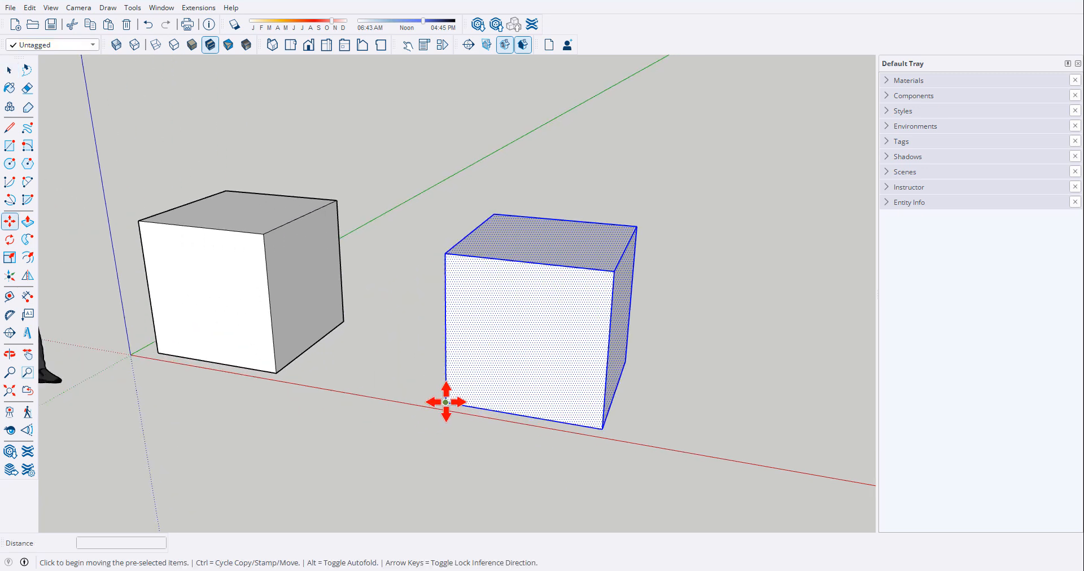
click(446, 402)
scroll(342, 337, up, 3)
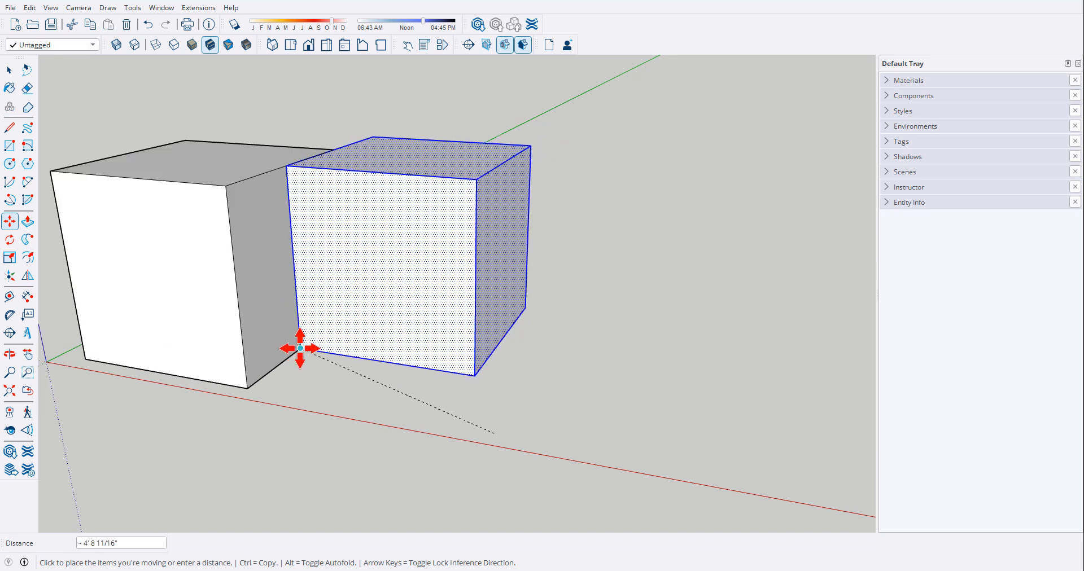
scroll(298, 346, up, 2)
scroll(300, 349, up, 3)
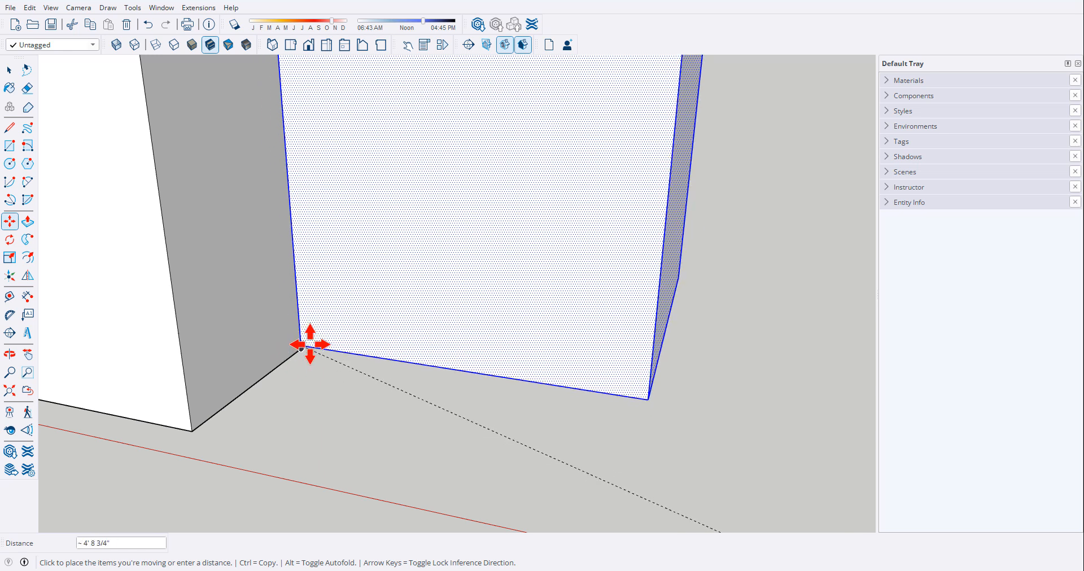
click(300, 351)
scroll(322, 390, down, 5)
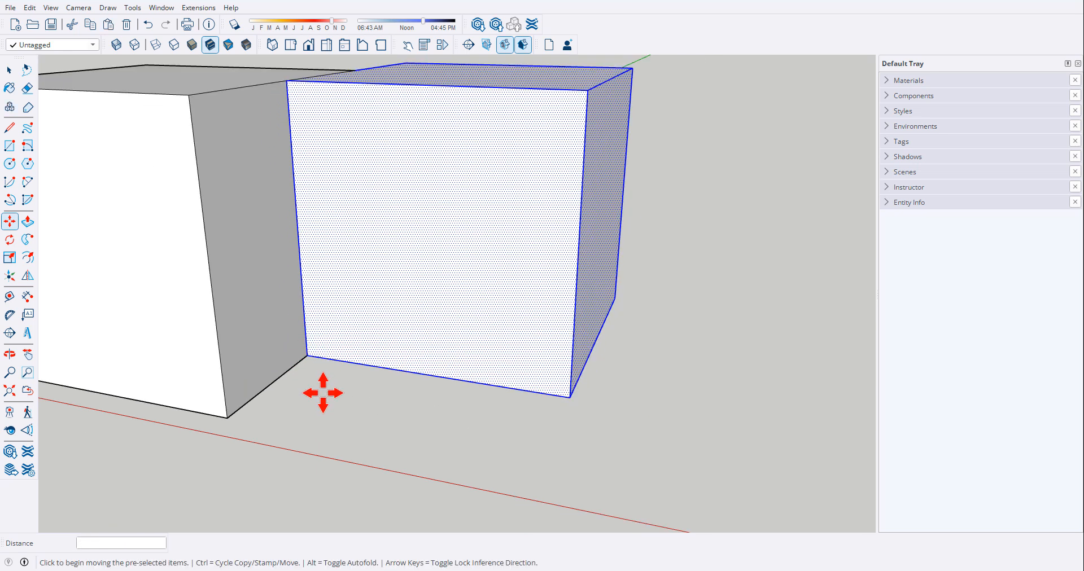
Step: Try to pull the attached cube away by its lower front corner, and undo the move that joined it to the first cube
middle_drag(412, 412, 350, 440)
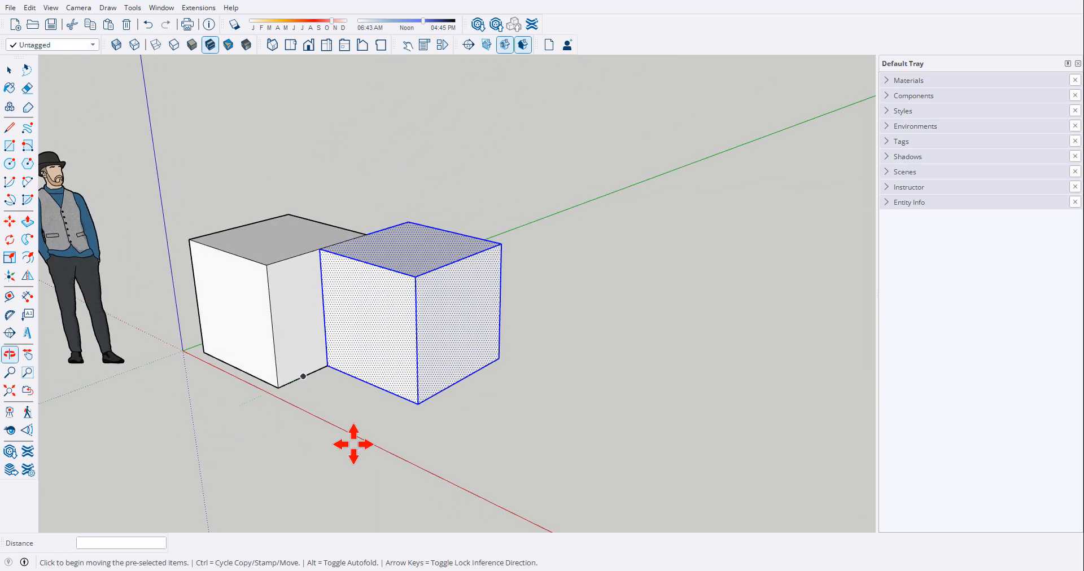
click(421, 405)
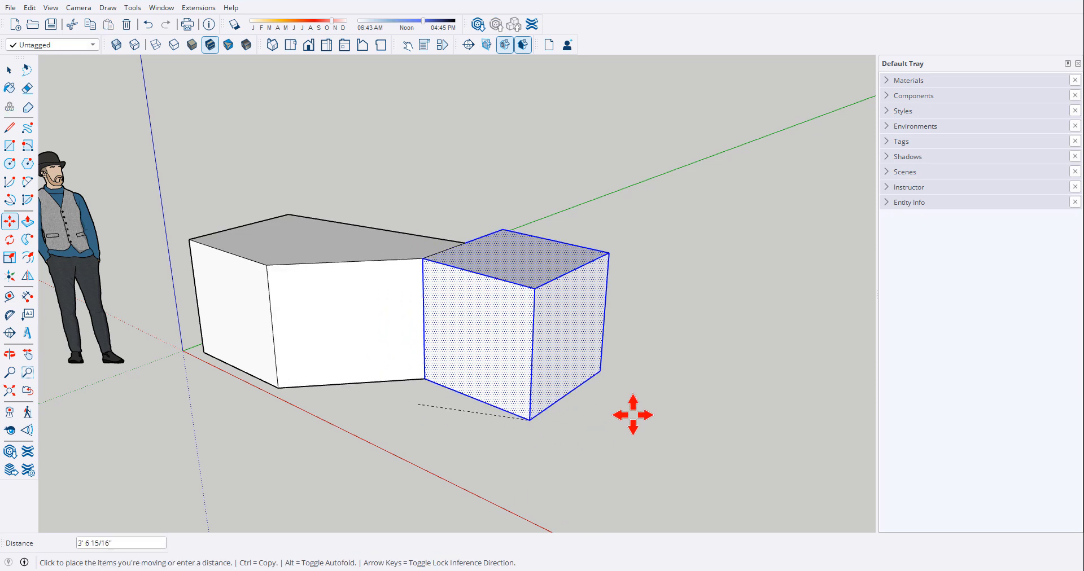
middle_drag(577, 444, 753, 407)
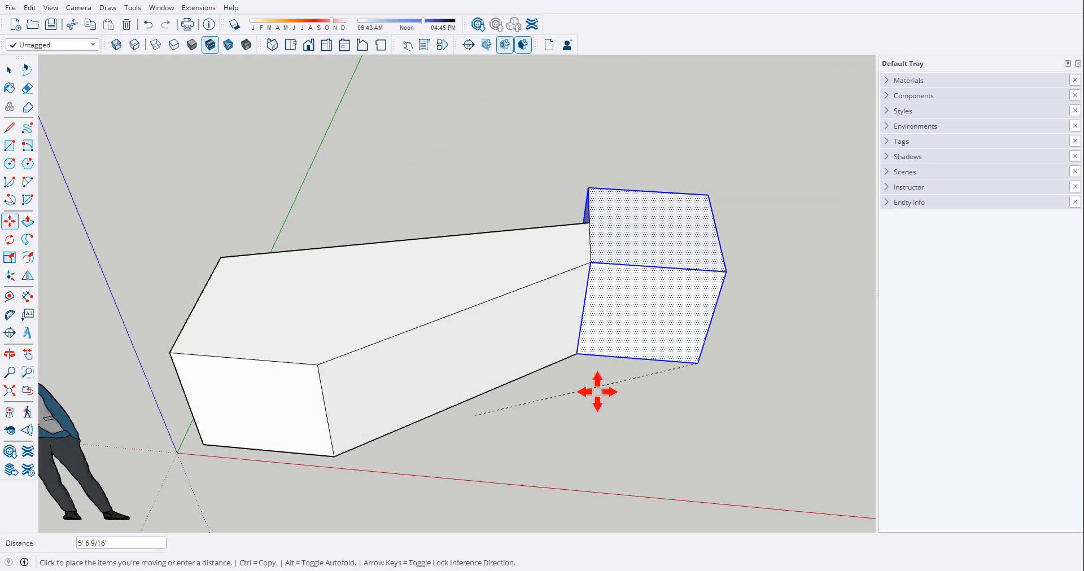
key(Escape)
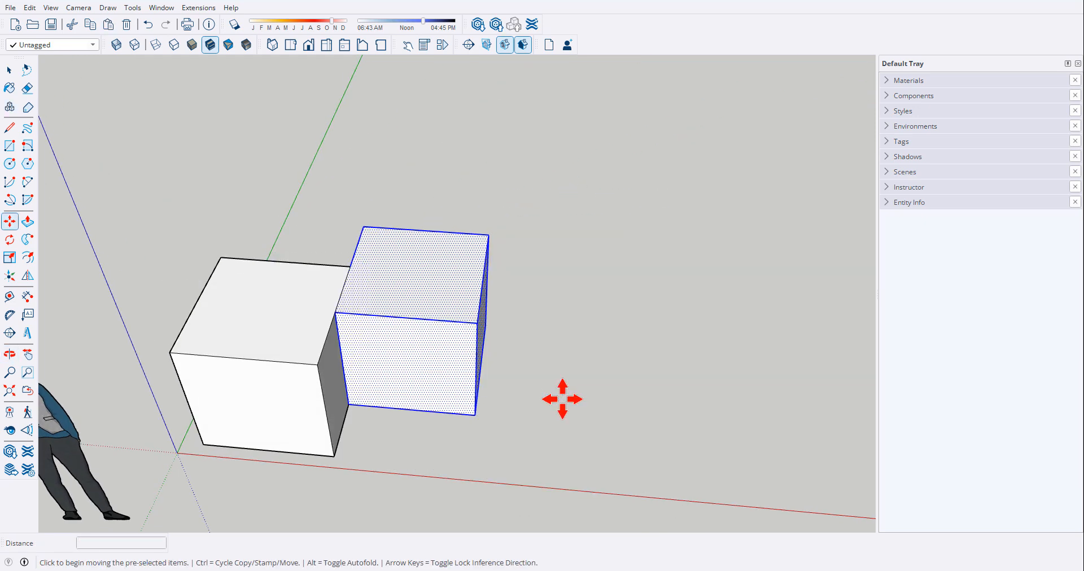
click(153, 30)
key(space)
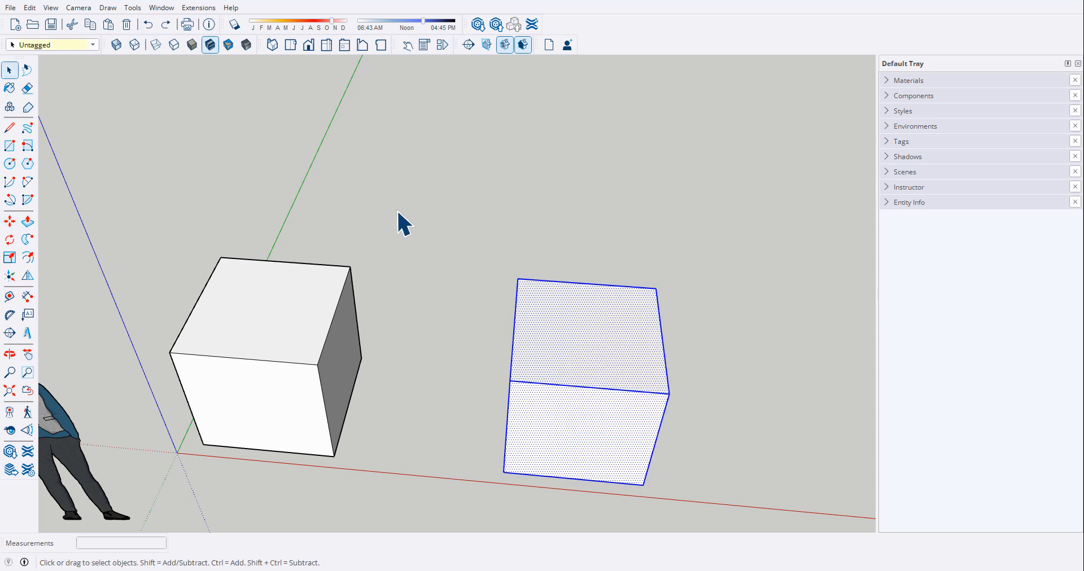
scroll(399, 211, down, 2)
click(440, 335)
Step: Select the scale figure and move it by its foot to the front of the cube nearest the origin
middle_drag(392, 316, 318, 265)
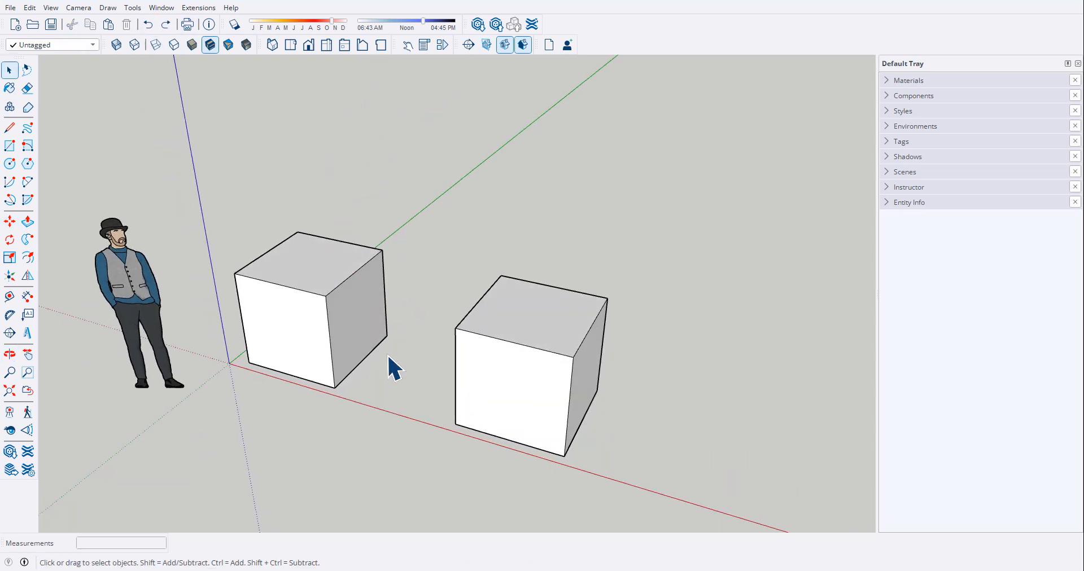
middle_drag(334, 363, 578, 384)
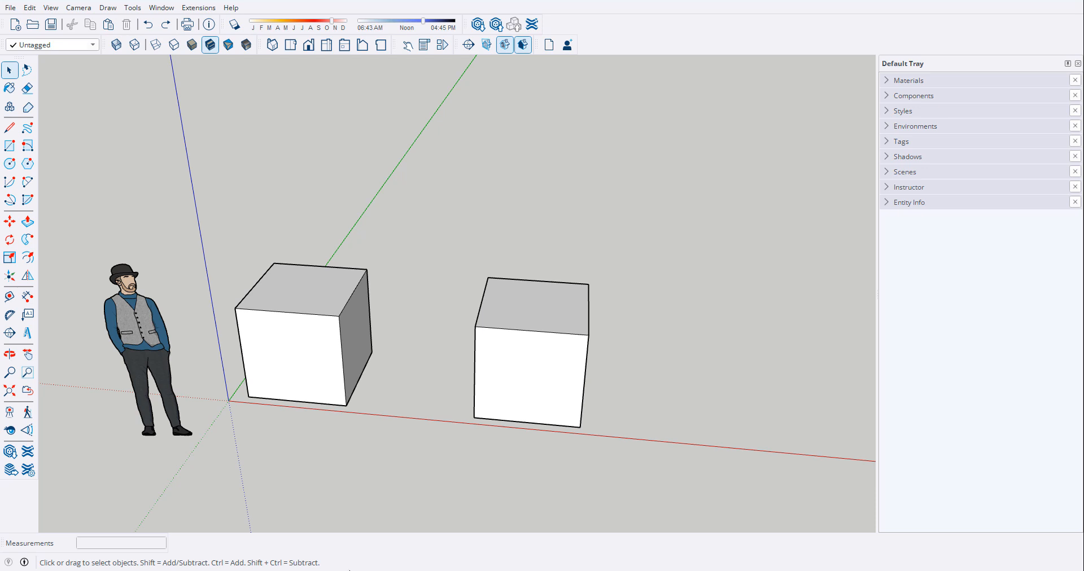
middle_drag(275, 421, 158, 308)
click(160, 309)
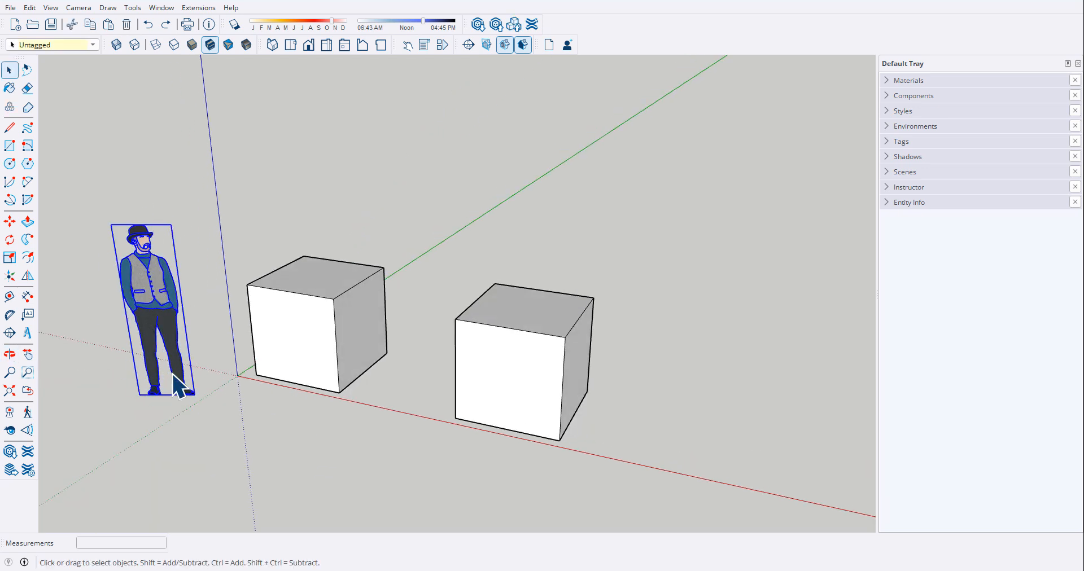
scroll(176, 401, up, 3)
key(m)
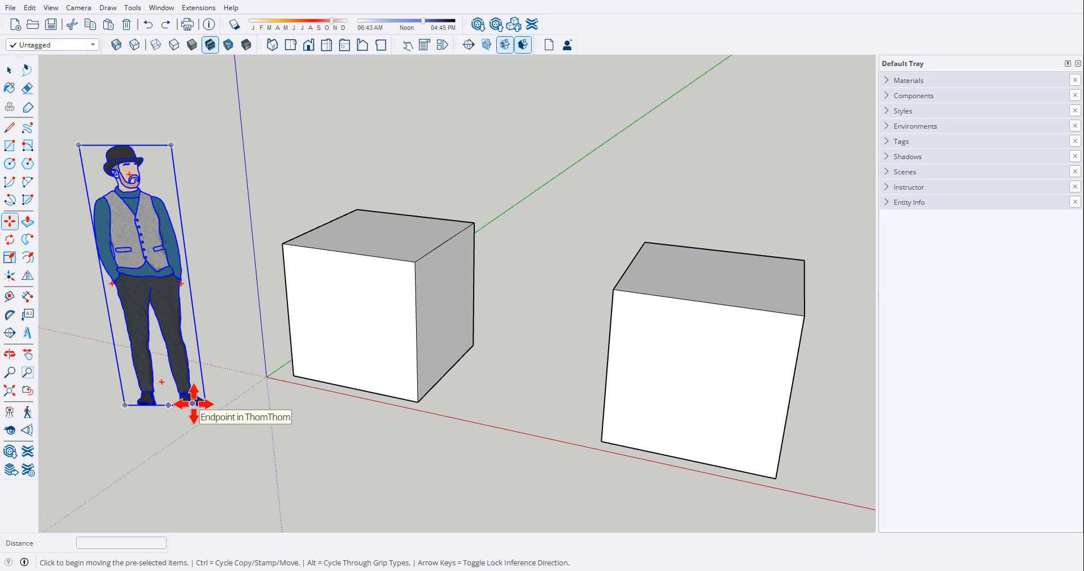
click(192, 404)
click(342, 445)
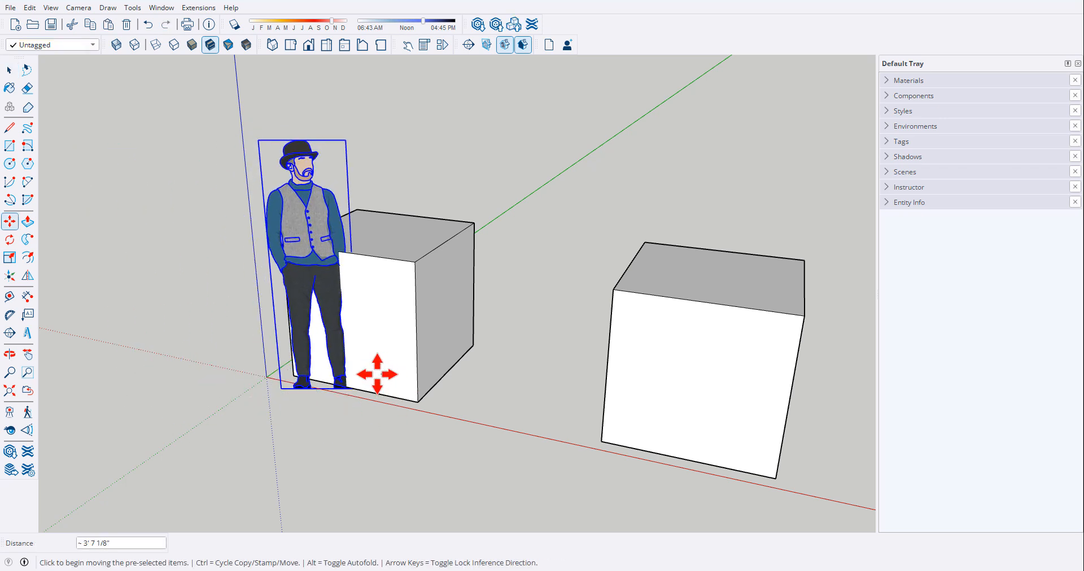
middle_drag(375, 370, 336, 374)
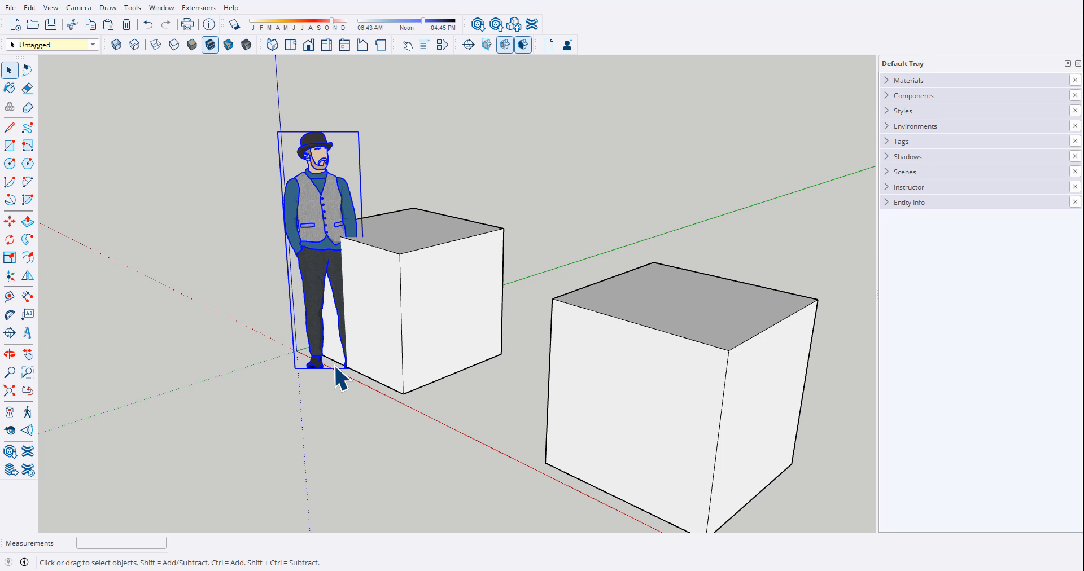
Step: Move the scale figure clear of both cubes, beyond the origin on the side opposite them, and deselect it
key(m)
click(331, 368)
click(98, 370)
key(space)
middle_drag(208, 367, 380, 378)
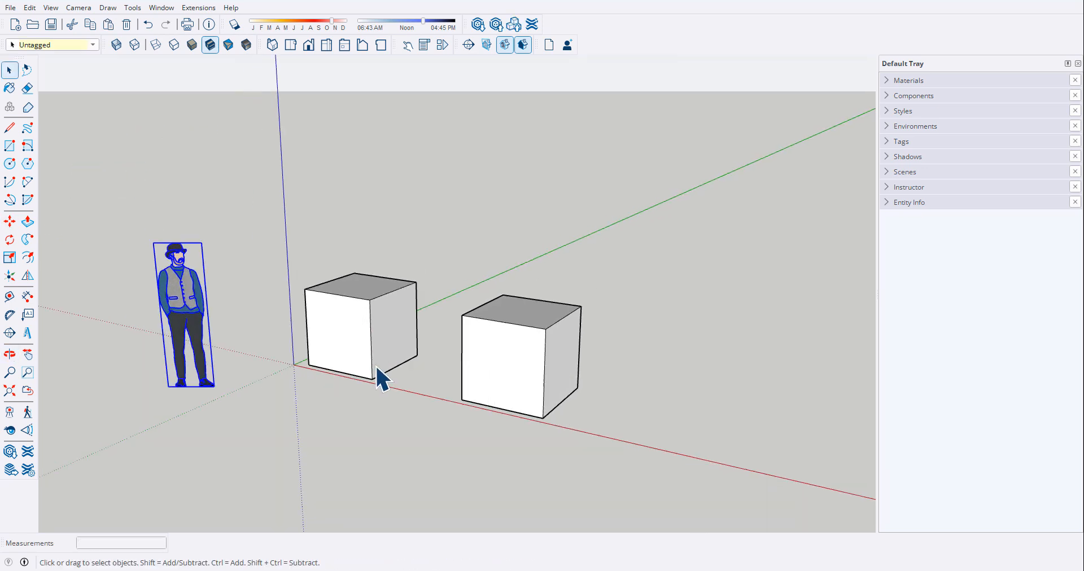
click(218, 421)
Step: Window-select the cube nearest the origin and turn it into a component with the definition name "box"
scroll(186, 367, up, 5)
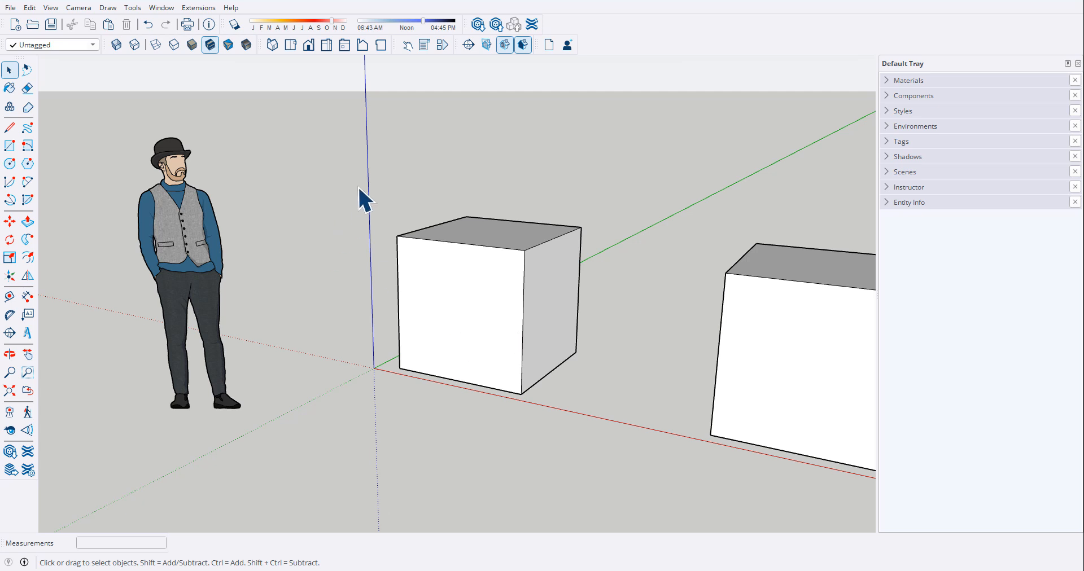
drag(361, 185, 649, 447)
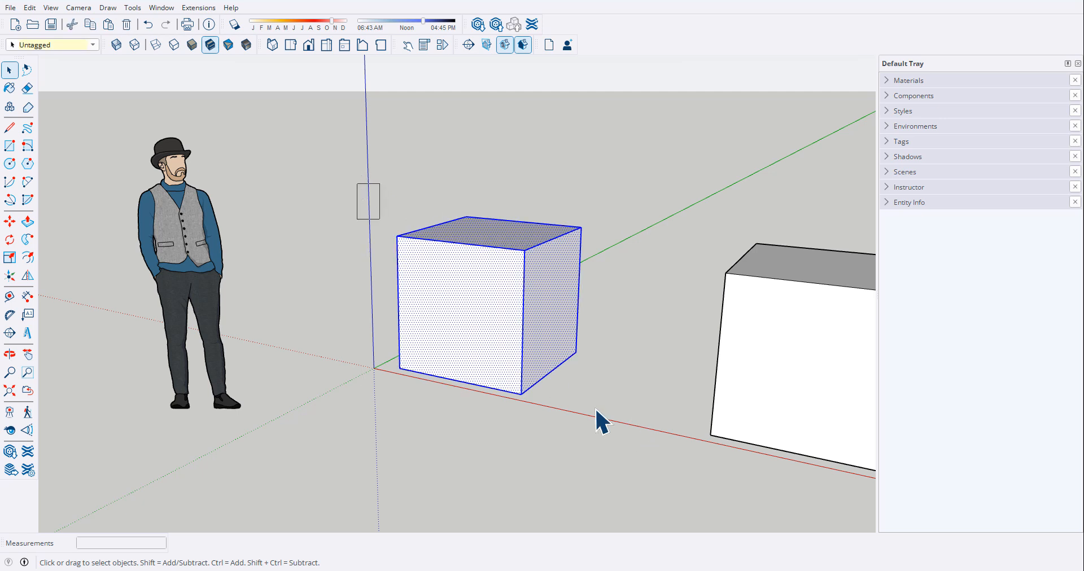
right_click(497, 310)
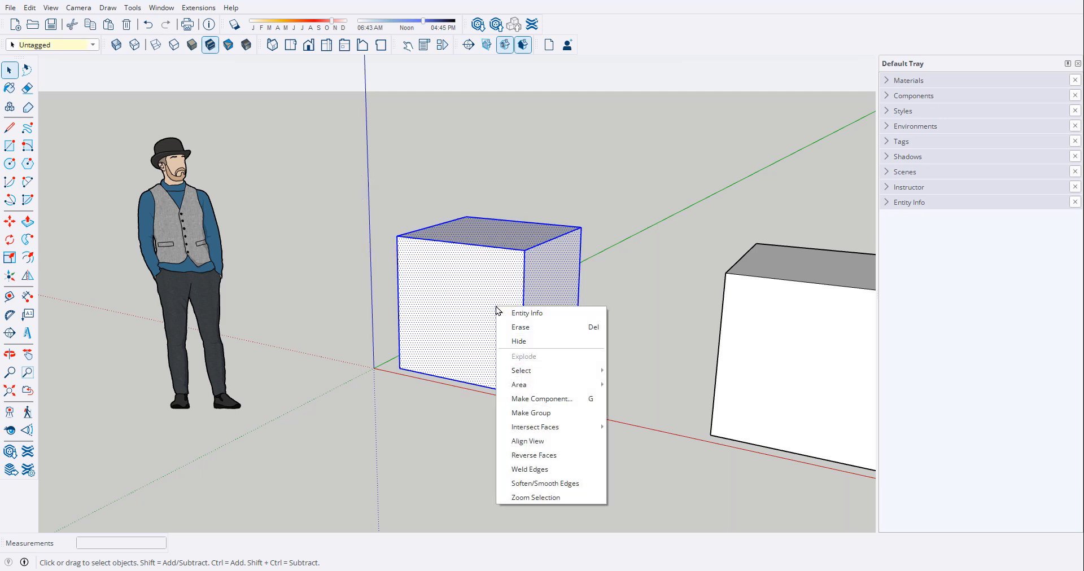
click(580, 399)
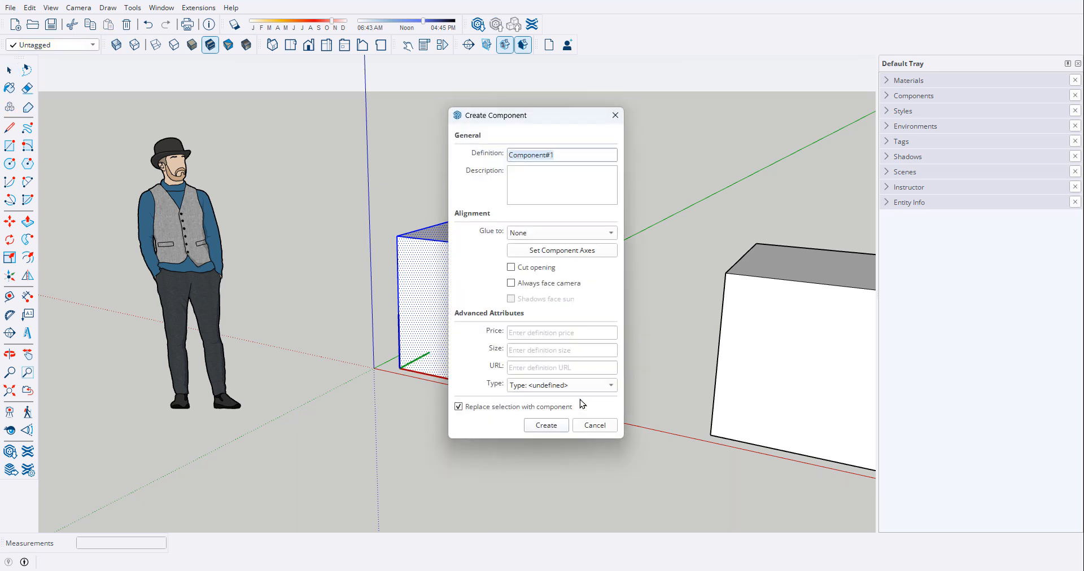
text(box)
key(Tab)
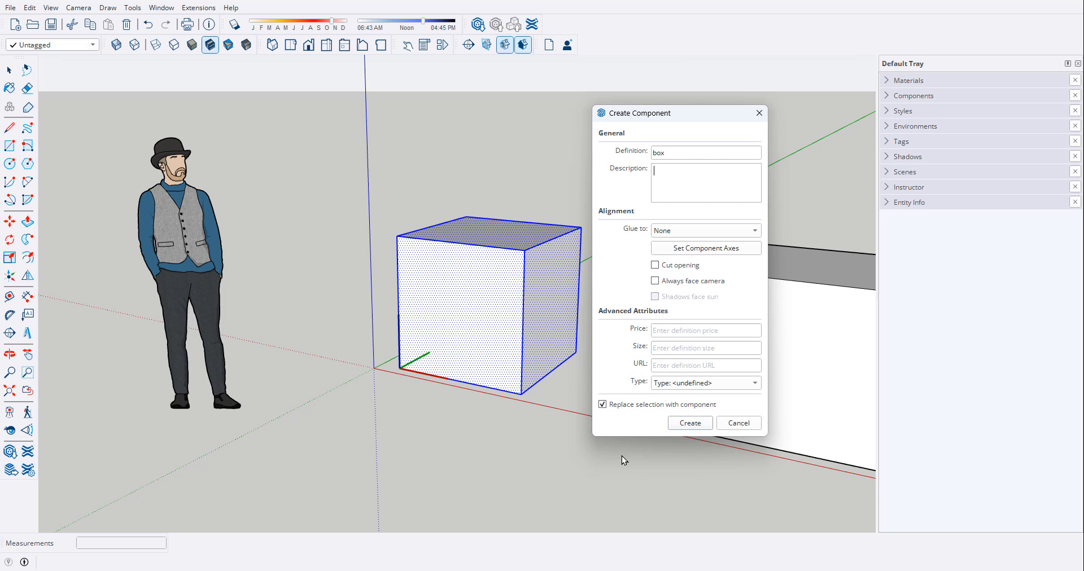
click(691, 424)
scroll(309, 379, down, 3)
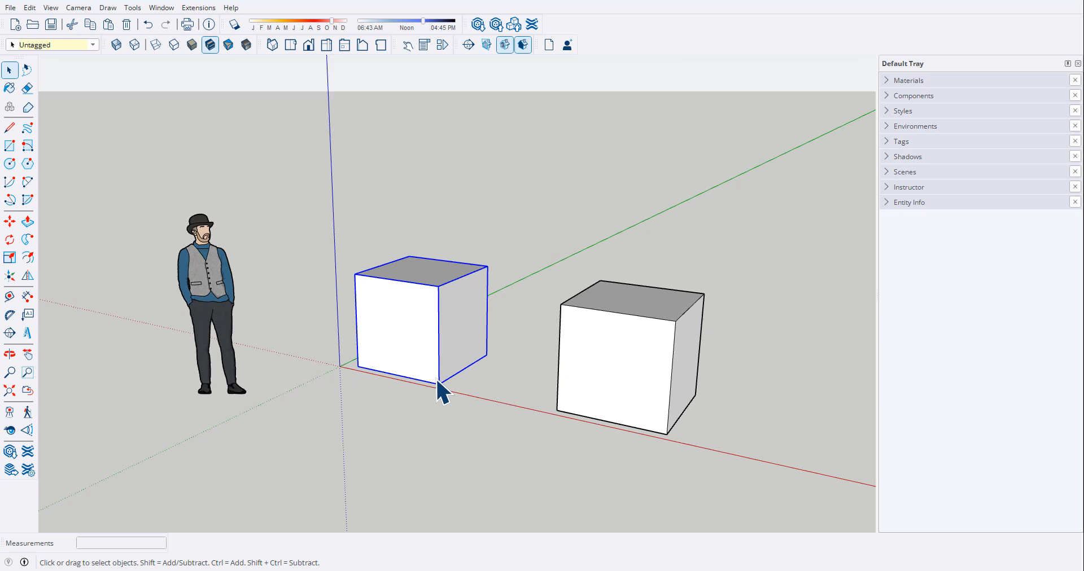
middle_drag(438, 381, 535, 304)
click(434, 398)
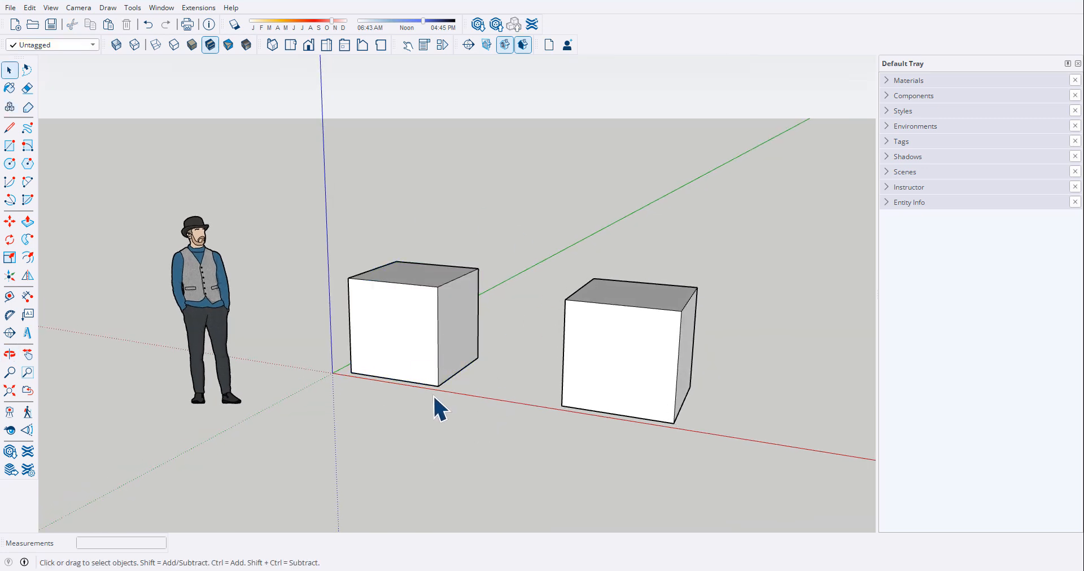
Step: Select the box component and a face of the loose cube alternately to compare how component and loose geometry are selected
click(387, 322)
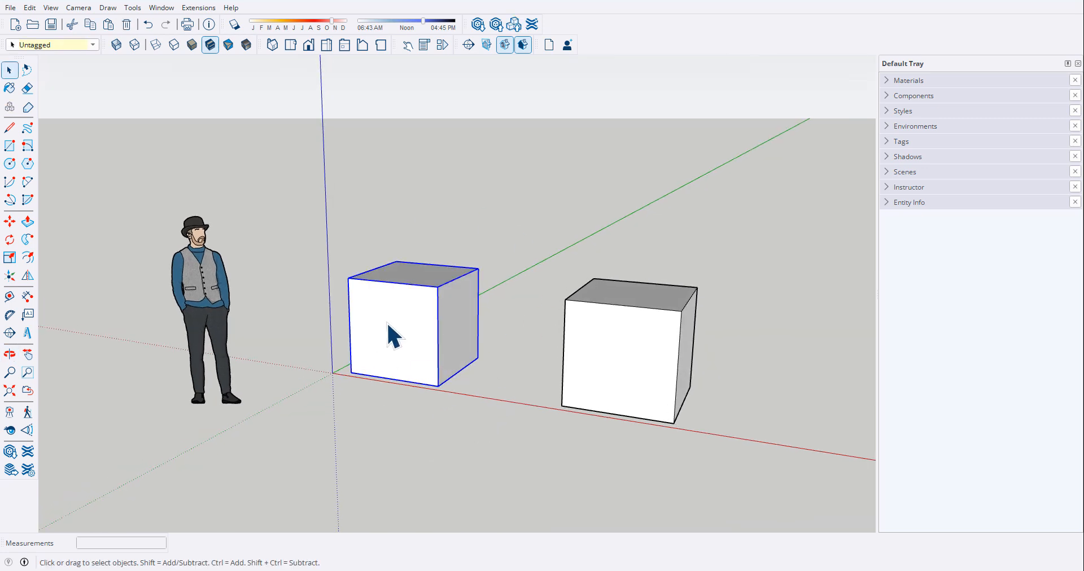
click(595, 355)
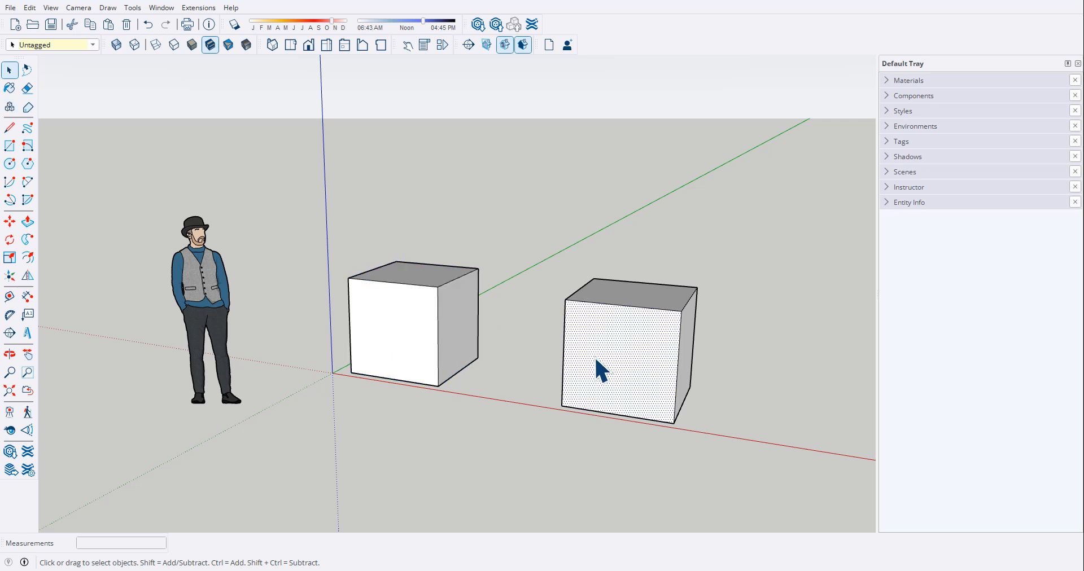
click(388, 321)
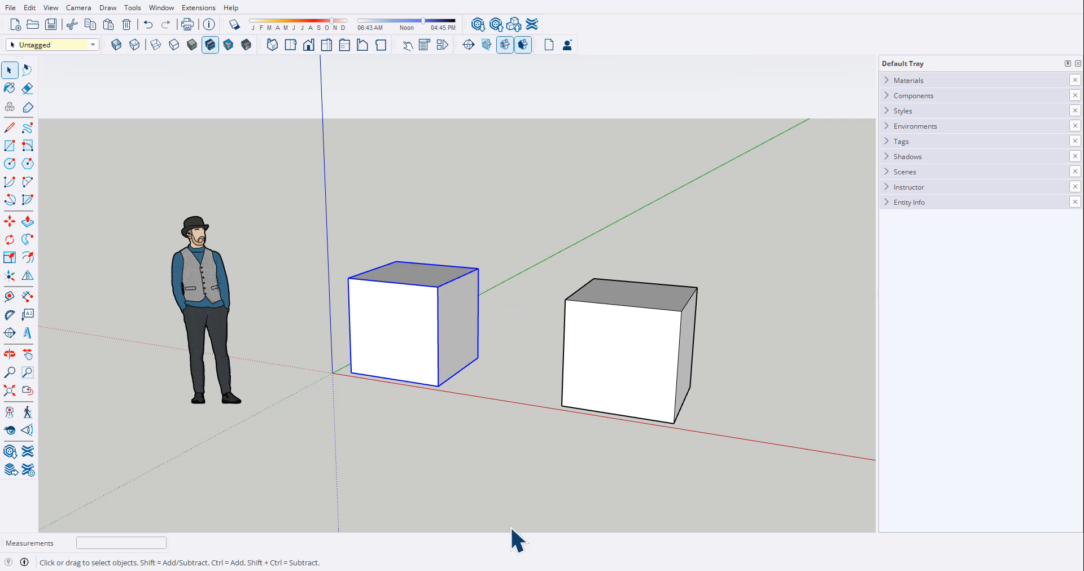
Step: Window-select the loose cube and move it by its lower front corner onto the midpoint of the box component's facing bottom edge
drag(529, 255, 764, 468)
key(m)
scroll(643, 448, up, 1)
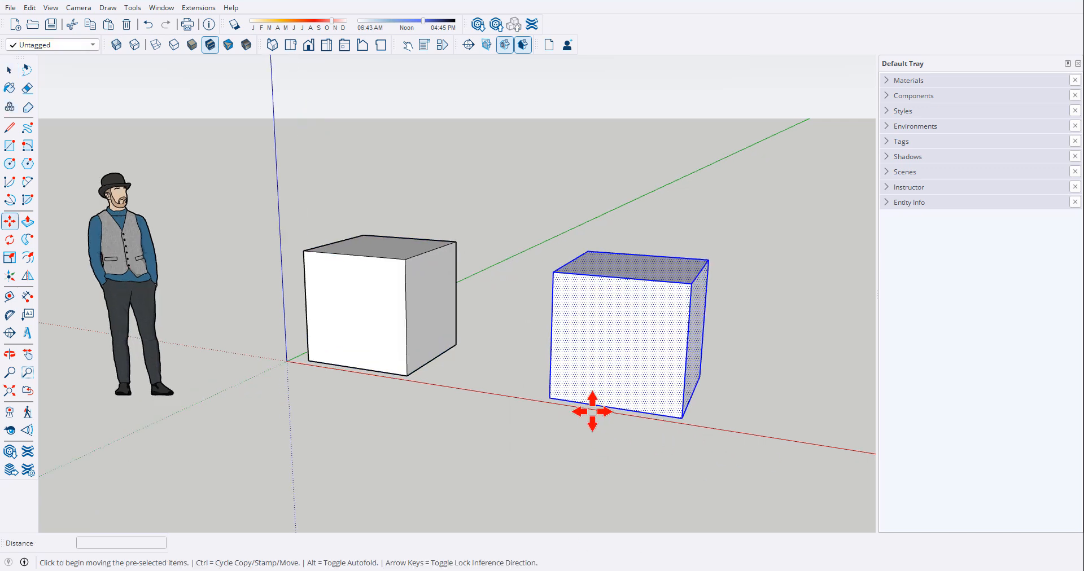
click(549, 398)
middle_drag(501, 375, 406, 451)
scroll(419, 370, up, 5)
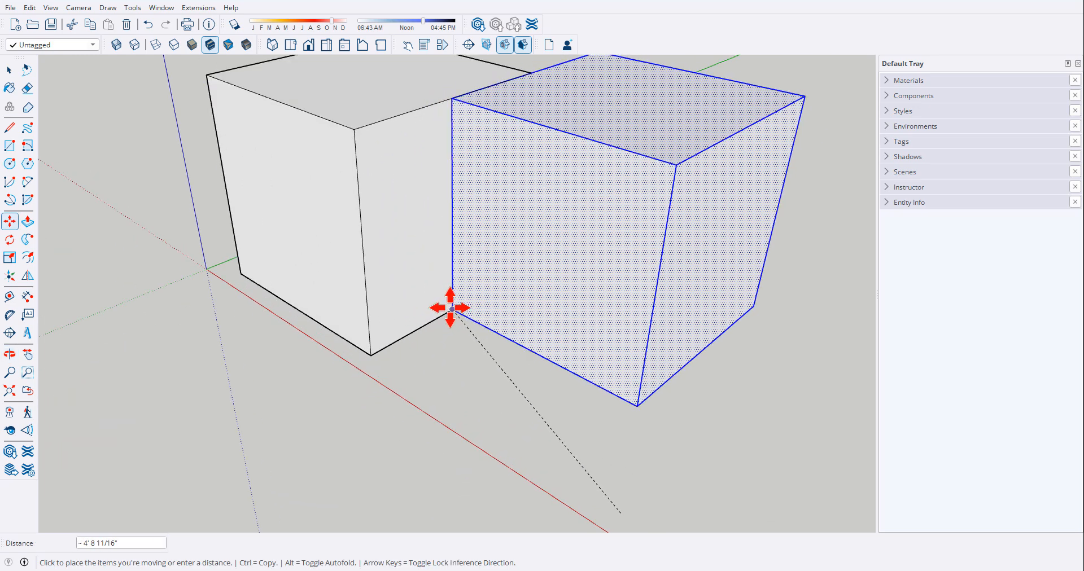
click(452, 309)
Step: Try pulling the loose cube away from the component by its lower corner, and undo the move that joined them
scroll(424, 394, down, 5)
middle_drag(423, 394, 447, 338)
click(457, 347)
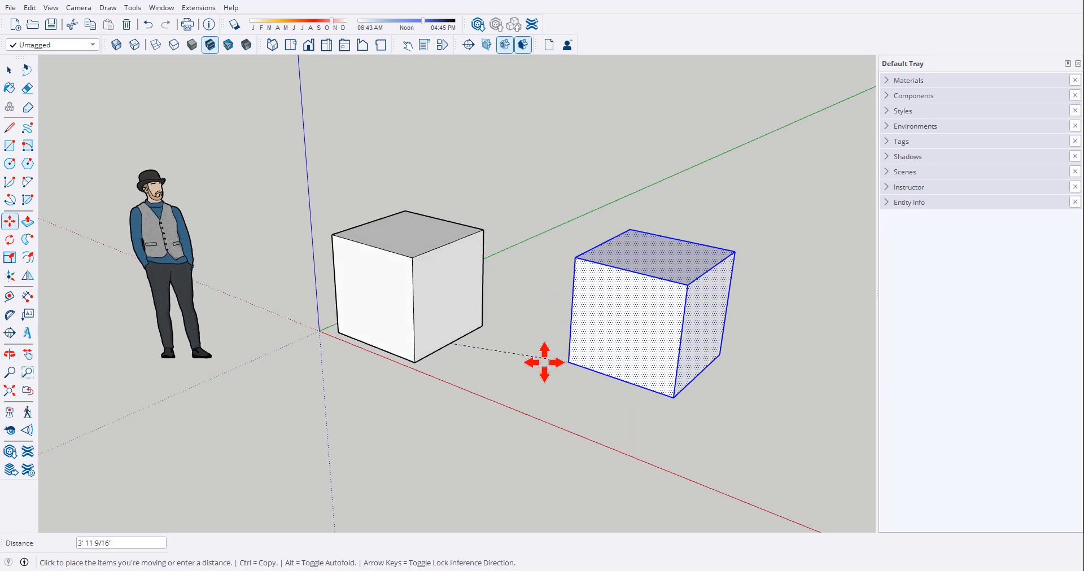
key(space)
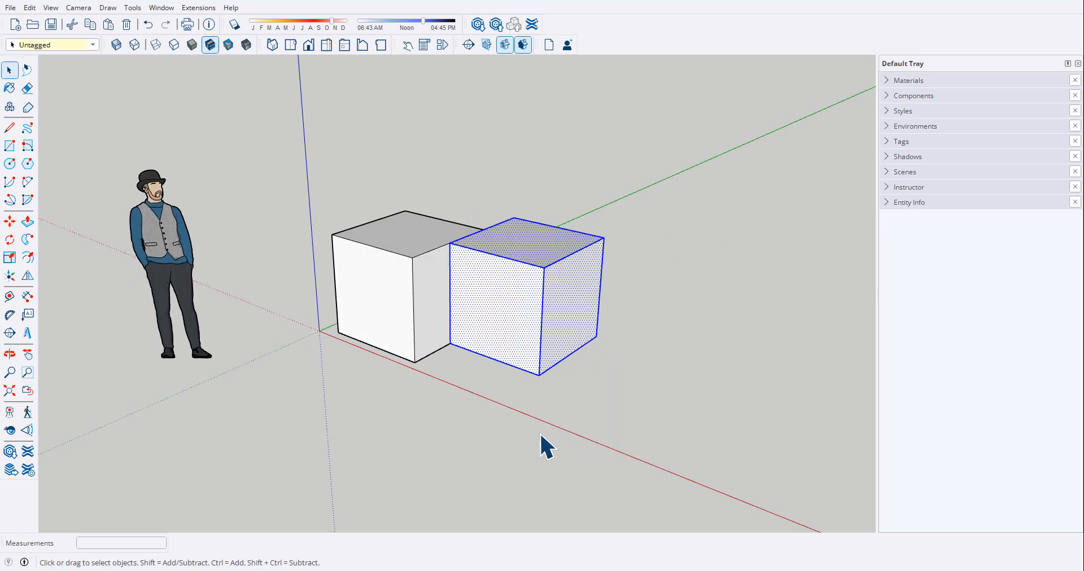
click(148, 25)
middle_drag(402, 271, 615, 305)
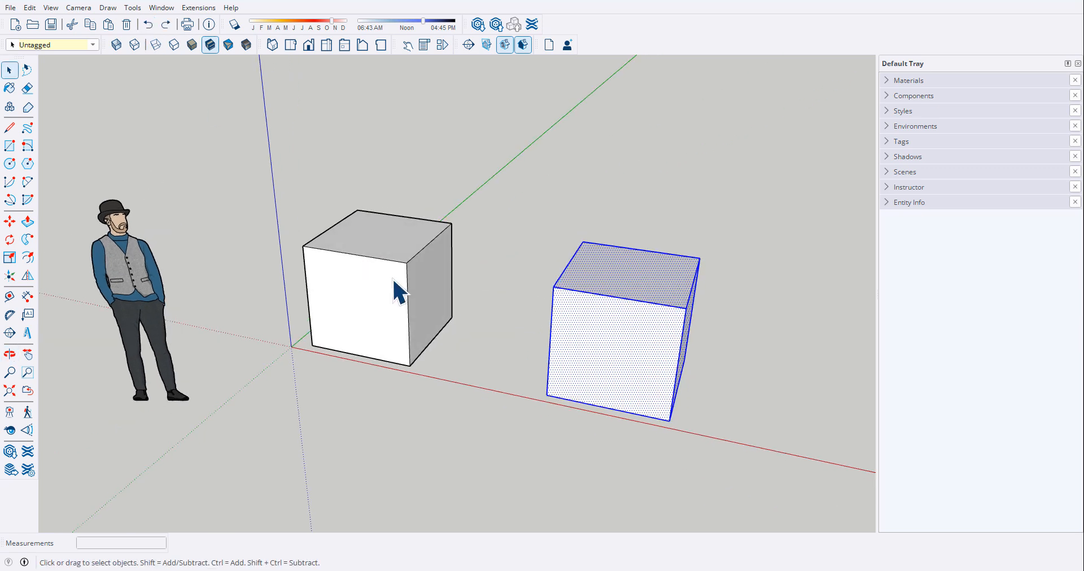
Step: Delete the selected loose cube standing farther along the red axis
middle_drag(445, 284, 384, 248)
scroll(569, 342, down, 4)
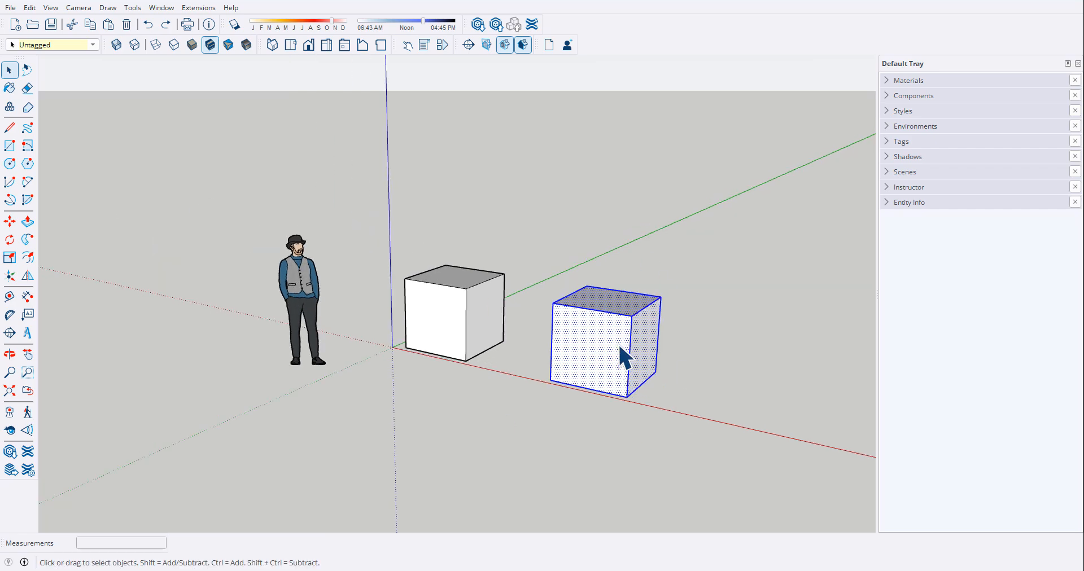
key(Delete)
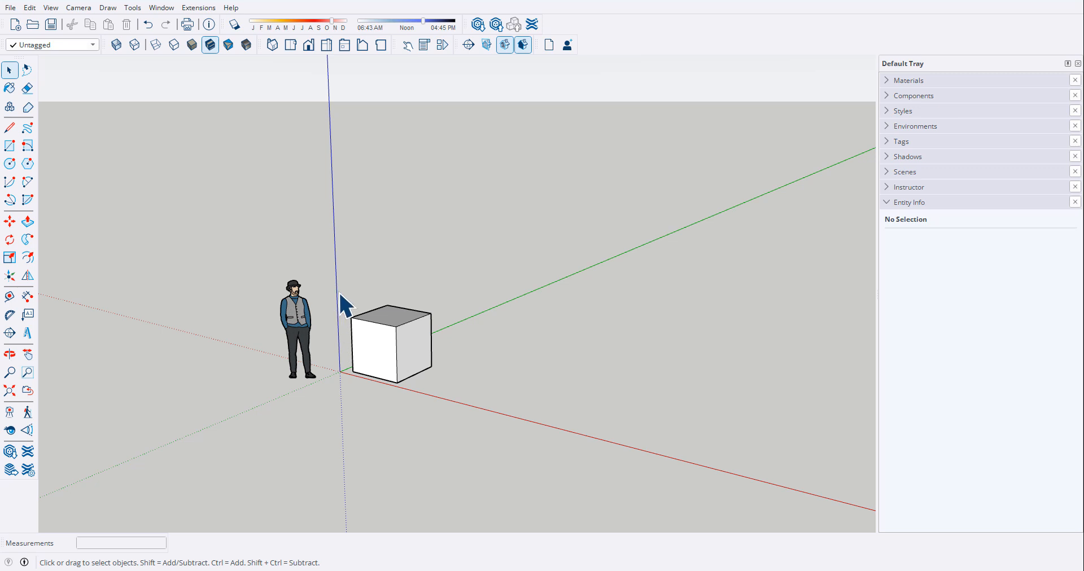
Step: Window-select the loose cube near the origin and place a copy of it well apart along the red axis
drag(335, 290, 506, 418)
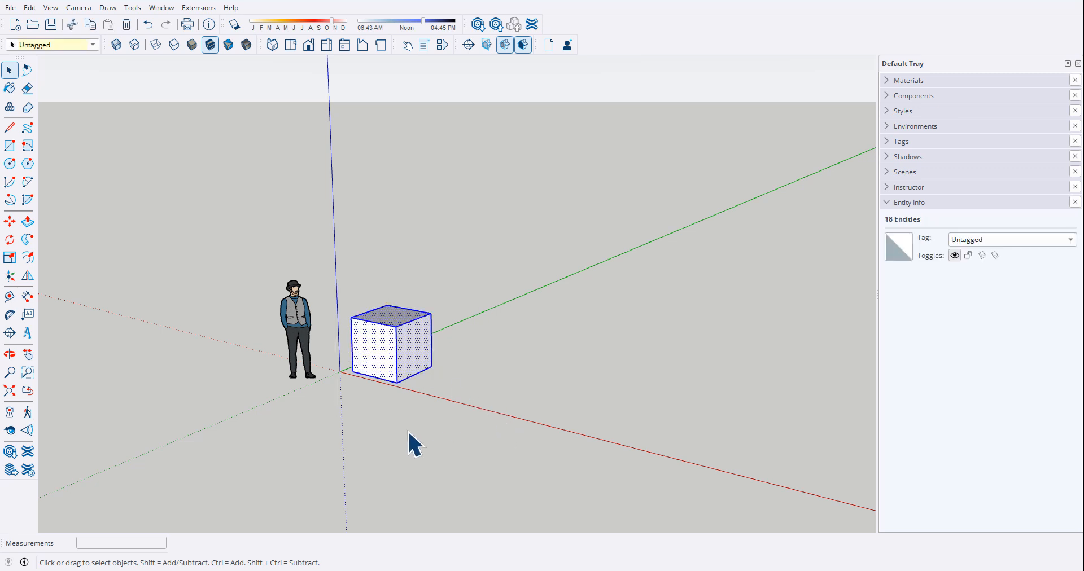
key(m)
key(ctrl)
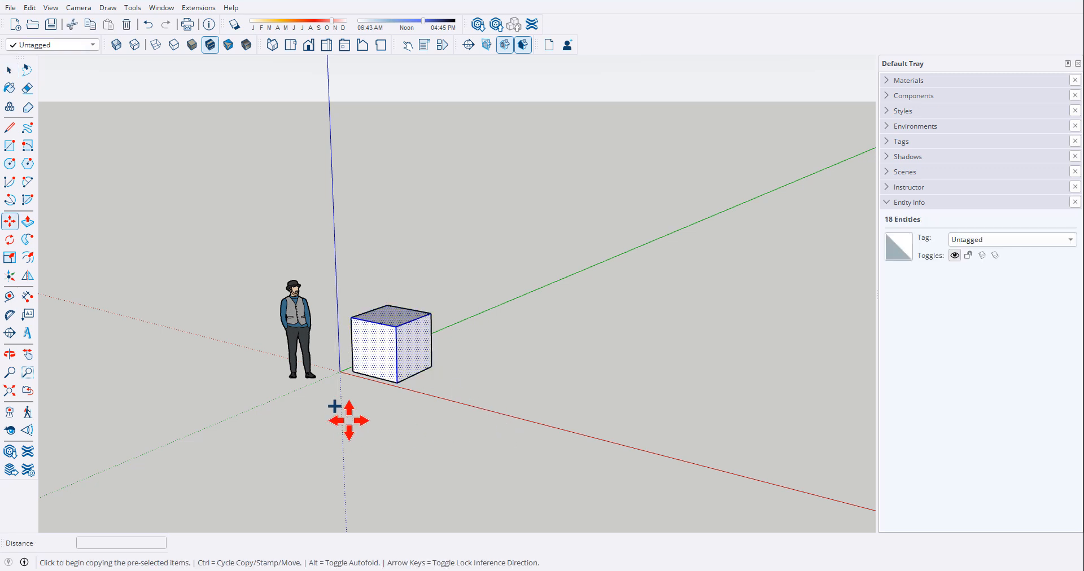
click(345, 421)
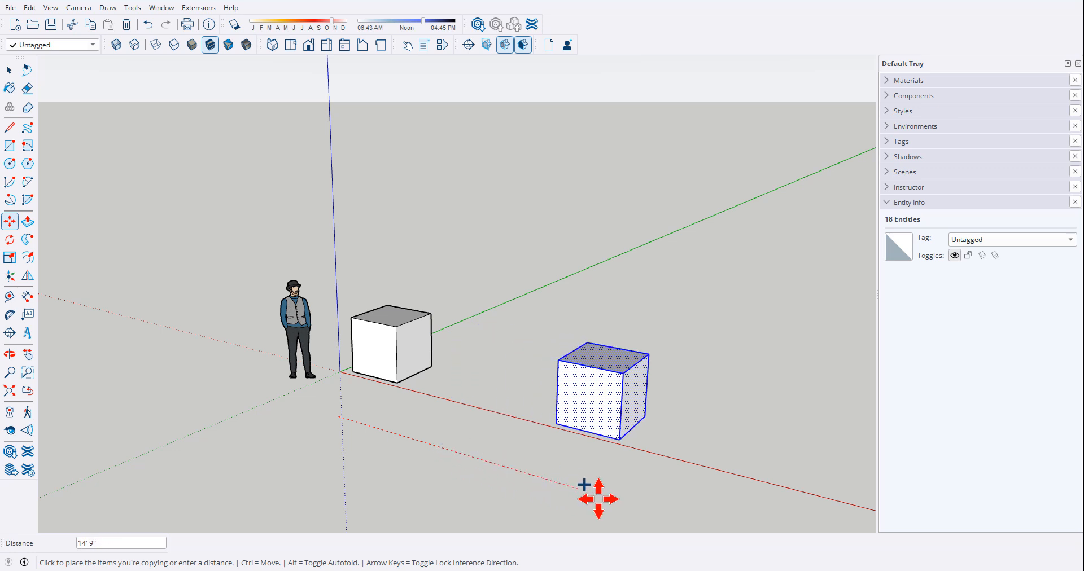
click(603, 498)
key(space)
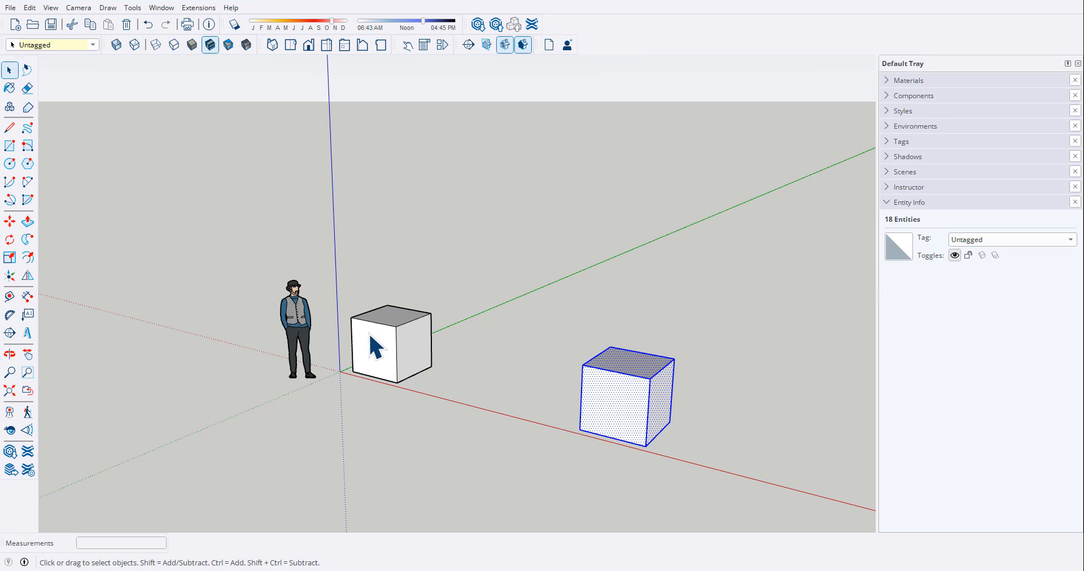
Step: Select the scale figure and individual faces of both cubes in turn to inspect their entity types, and clear the selection
middle_drag(376, 347, 431, 402)
middle_drag(322, 405, 475, 438)
scroll(256, 411, down, 2)
scroll(510, 466, up, 2)
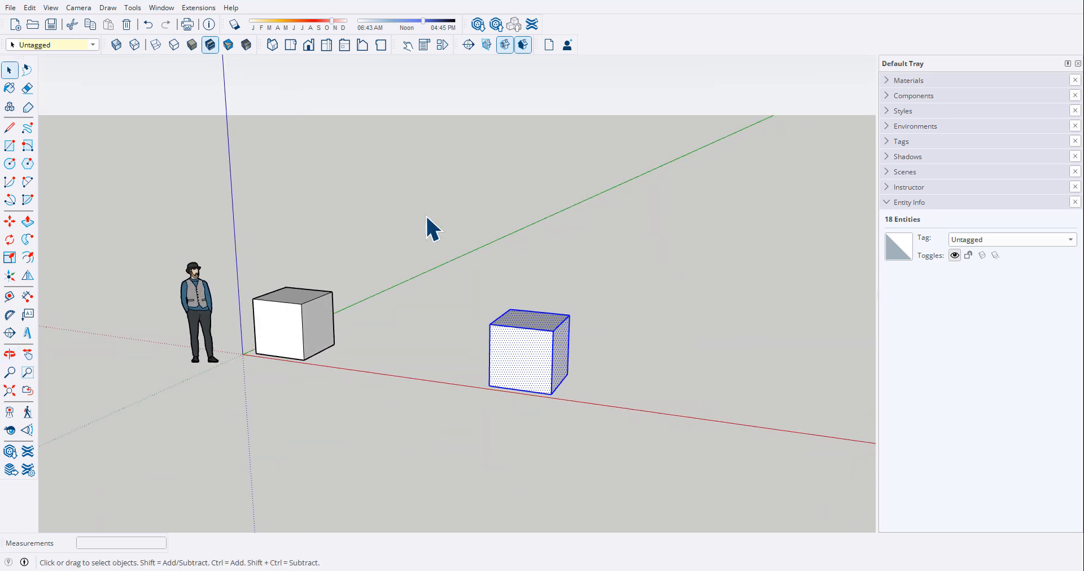
click(444, 421)
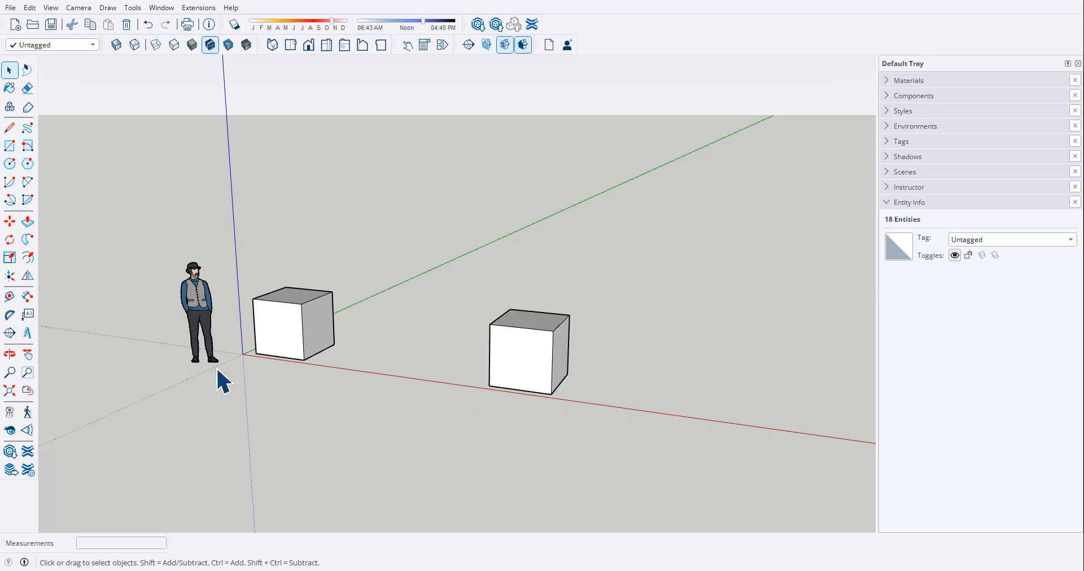
click(195, 313)
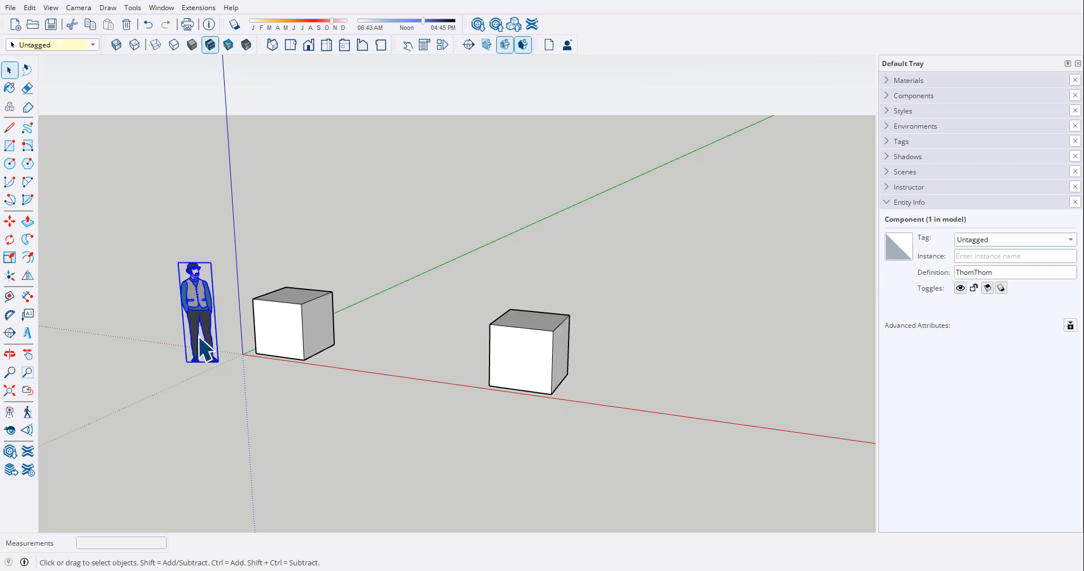
click(272, 326)
click(517, 366)
click(528, 319)
click(305, 298)
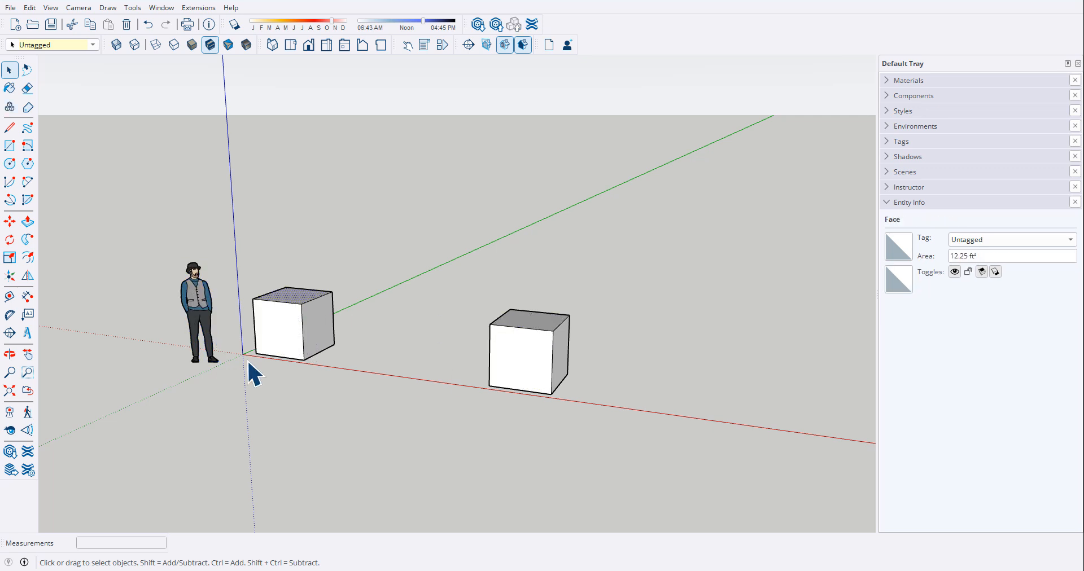
click(241, 453)
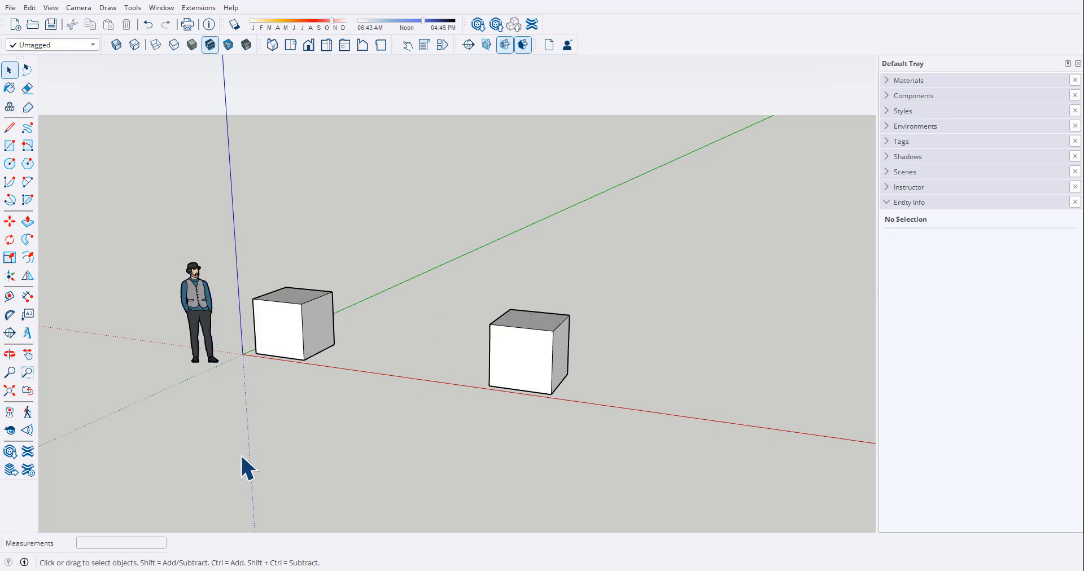
Step: Window-select the cube nearest the origin and make it a component with the definition name "box"
drag(237, 258, 380, 390)
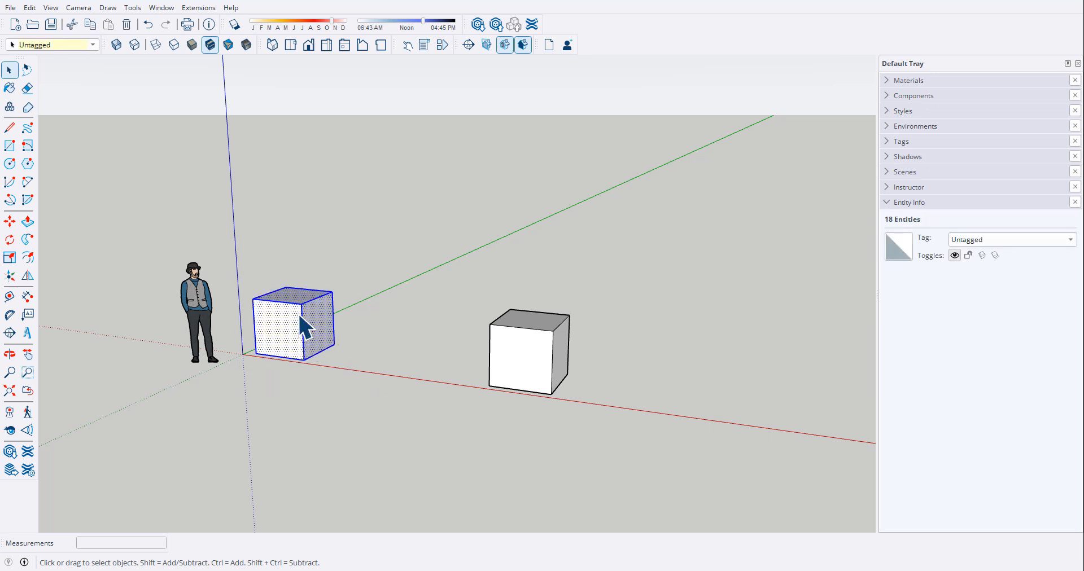
right_click(283, 308)
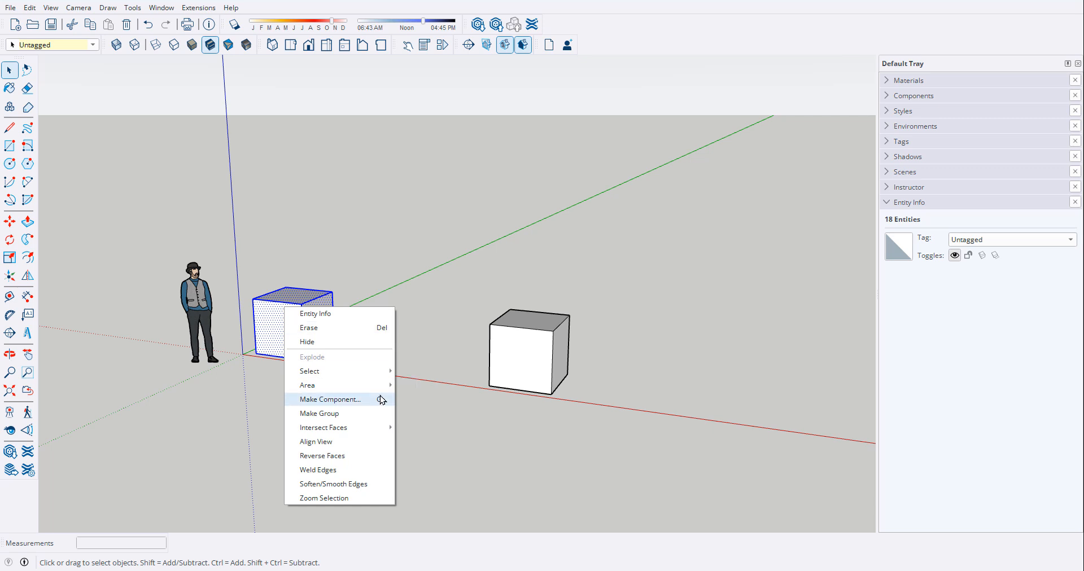
click(348, 400)
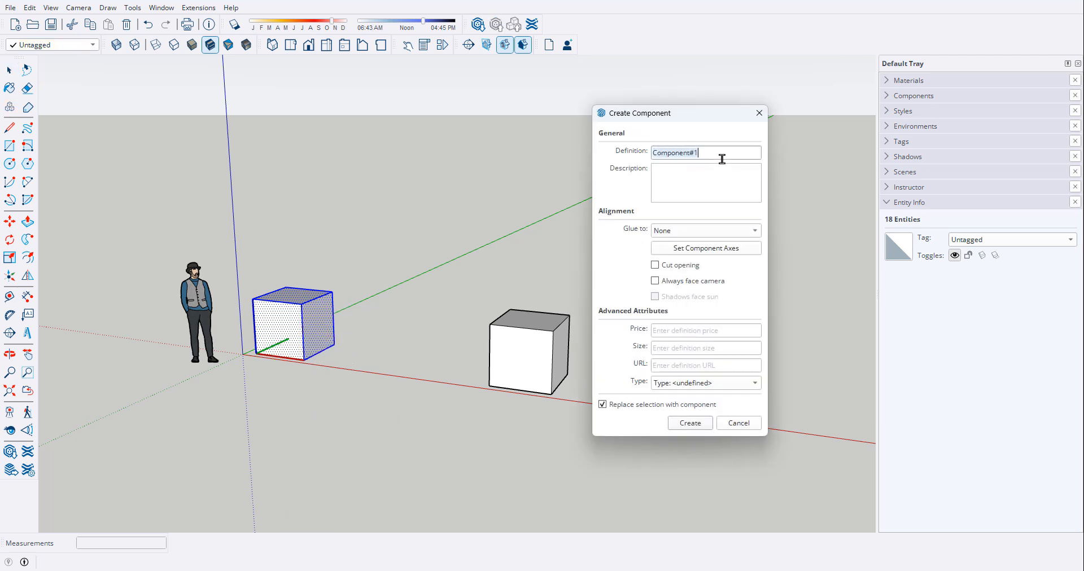
text(box)
key(Return)
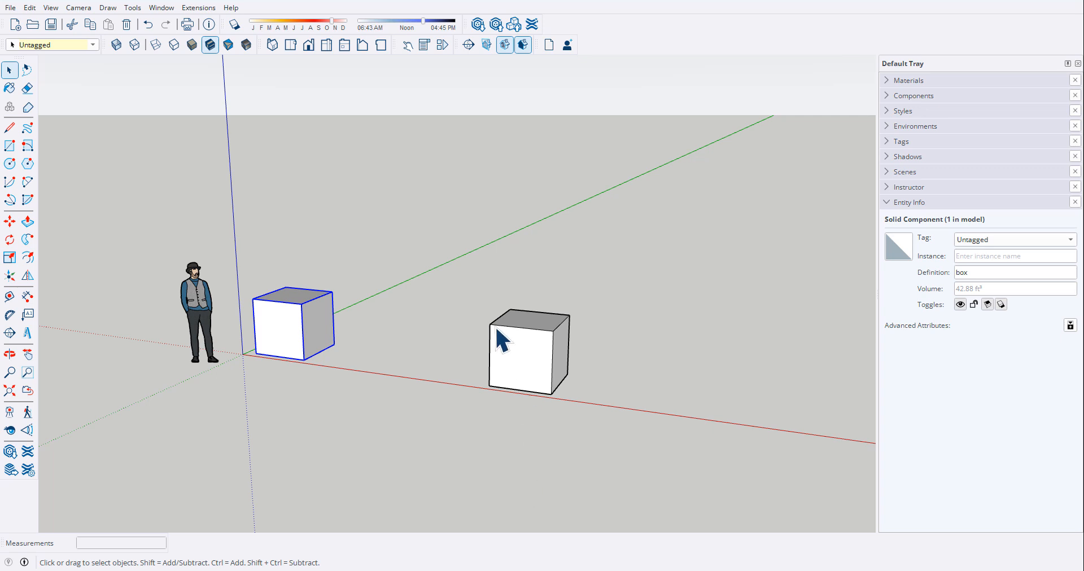
Step: Window-select the cube farther along the red axis, make it a group, and select the component and group in turn
drag(466, 280, 621, 430)
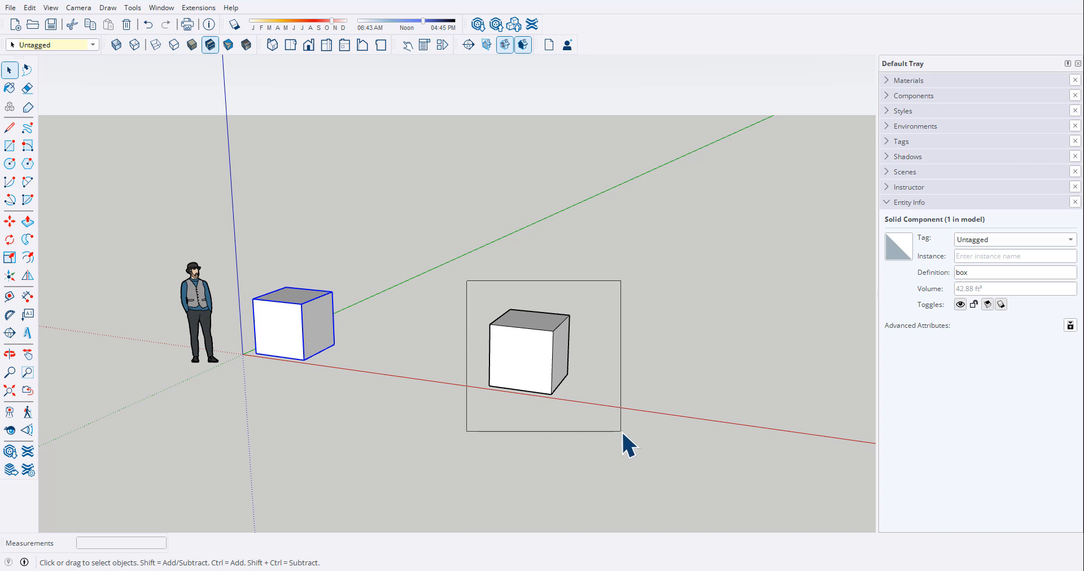
right_click(519, 335)
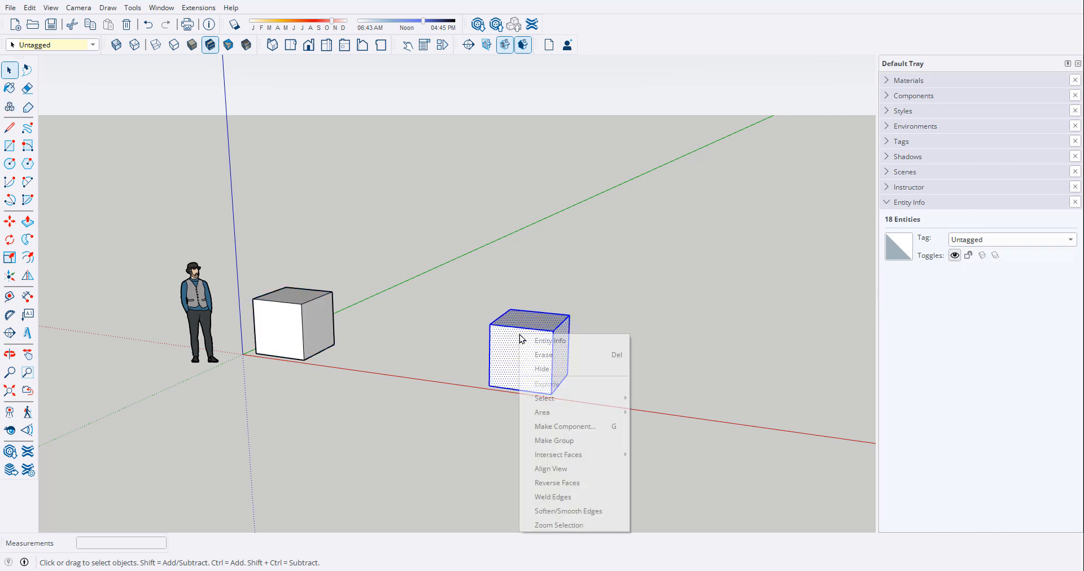
click(570, 445)
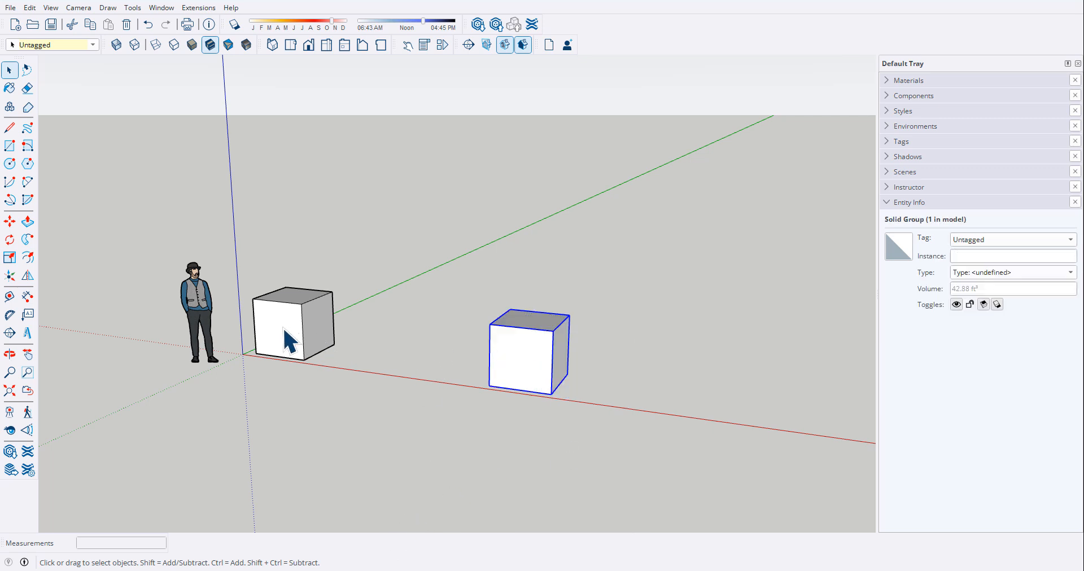
click(316, 330)
click(514, 372)
Step: Copy the box component about 7 ft along the red axis, between the original and the group
click(288, 341)
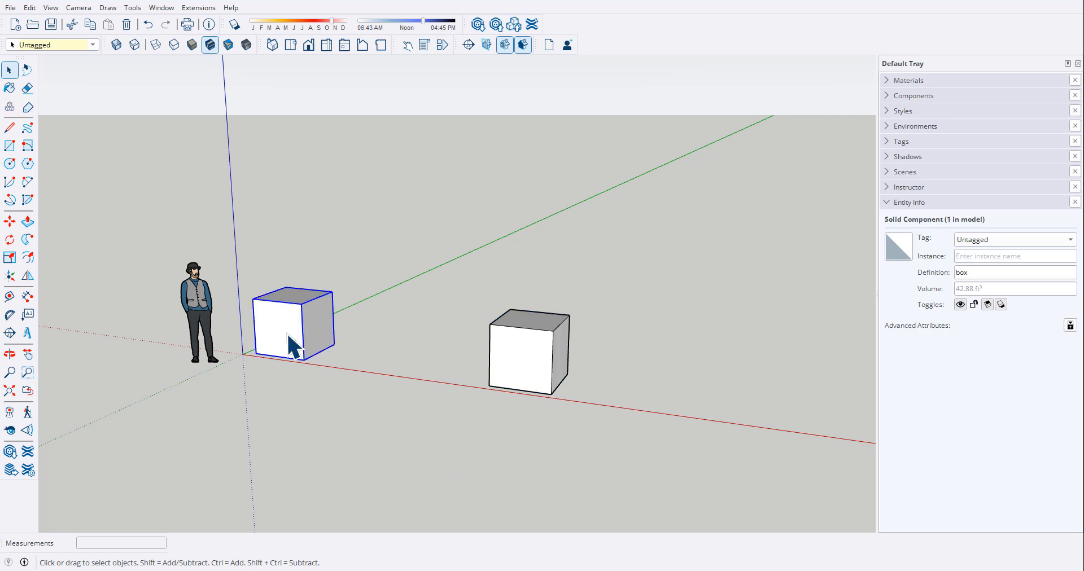
key(m)
key(ctrl)
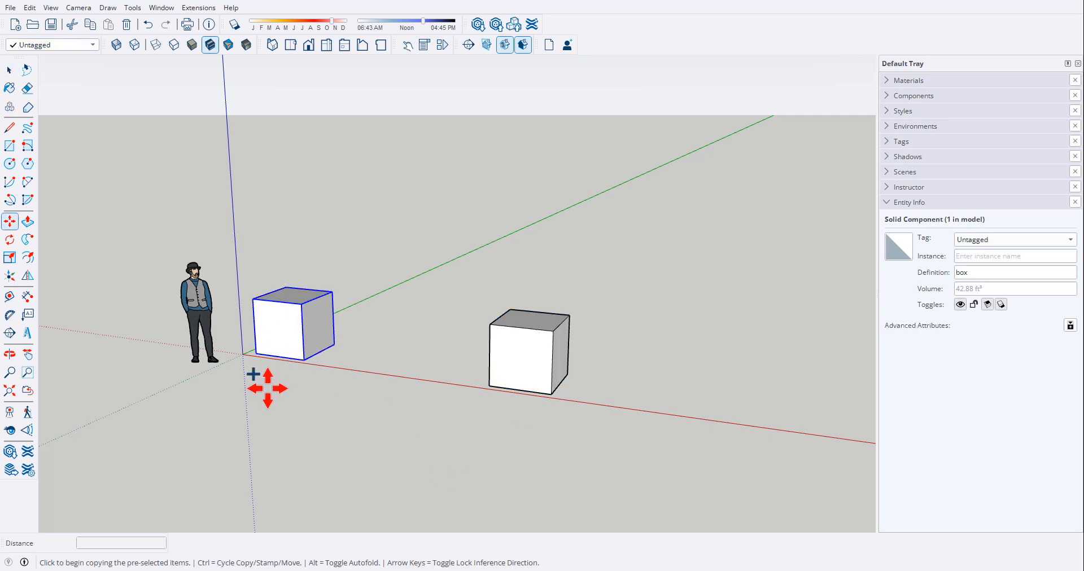
click(265, 388)
click(377, 408)
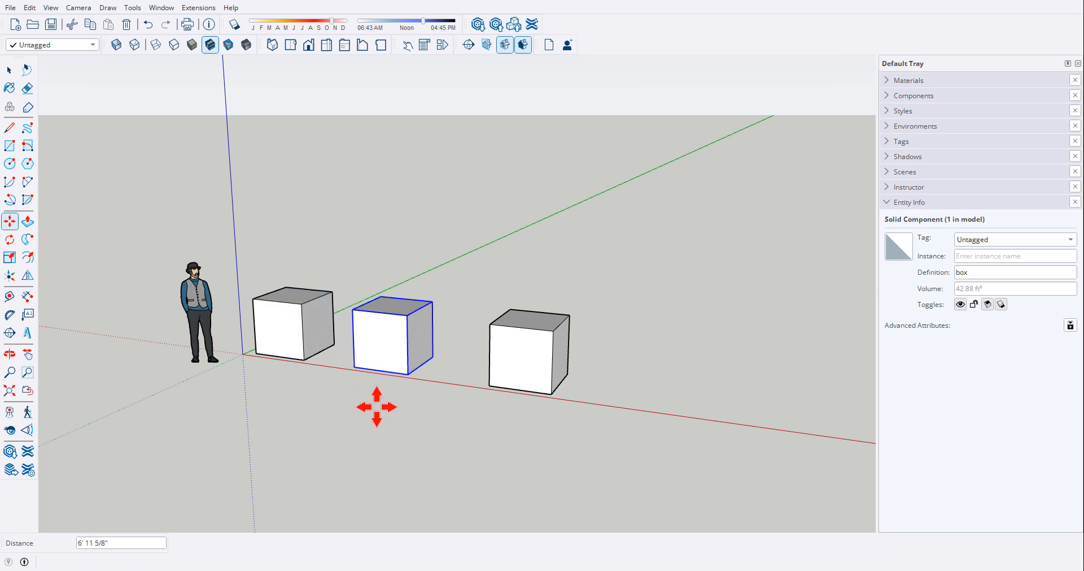
key(space)
Step: Copy the grouped cube along the red axis to the side away from the components
click(520, 372)
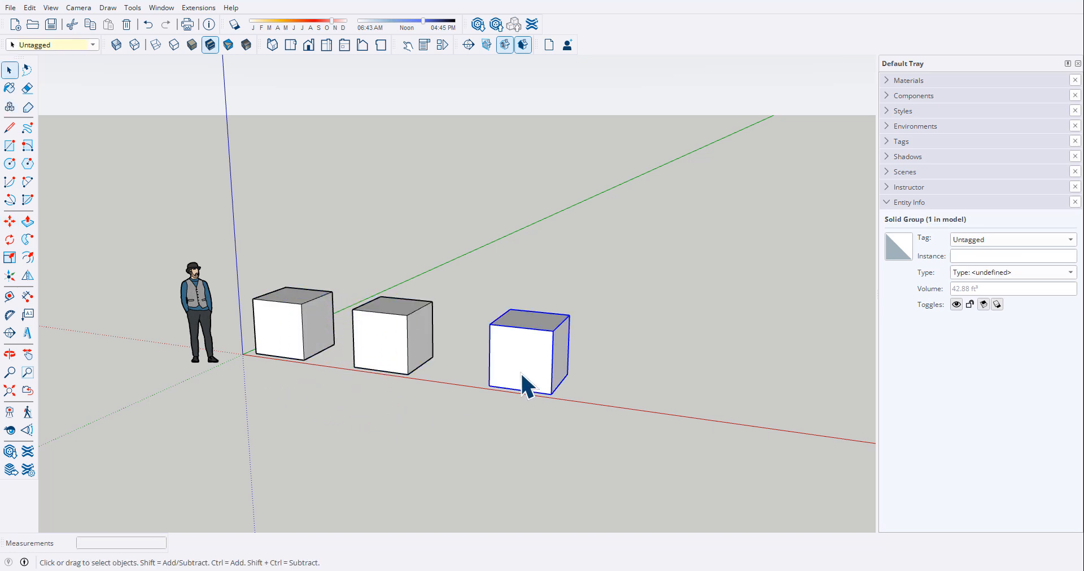
key(m)
key(ctrl)
click(521, 372)
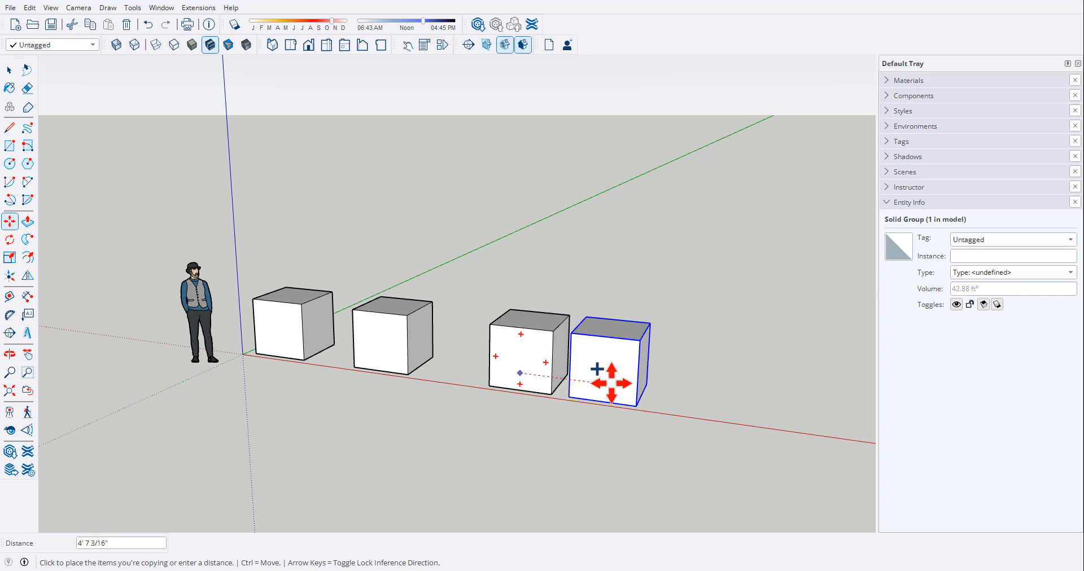
click(647, 386)
key(space)
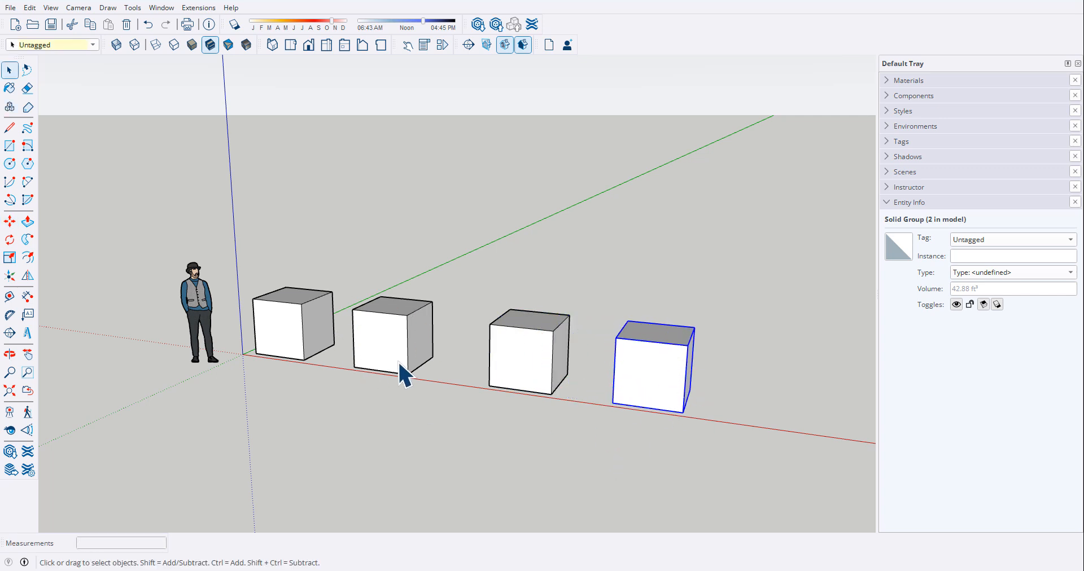
Step: Open the box component nearest the origin for editing and draw a diagonal line about 1 ft 4 in long across its front face's upper corner
double_click(283, 342)
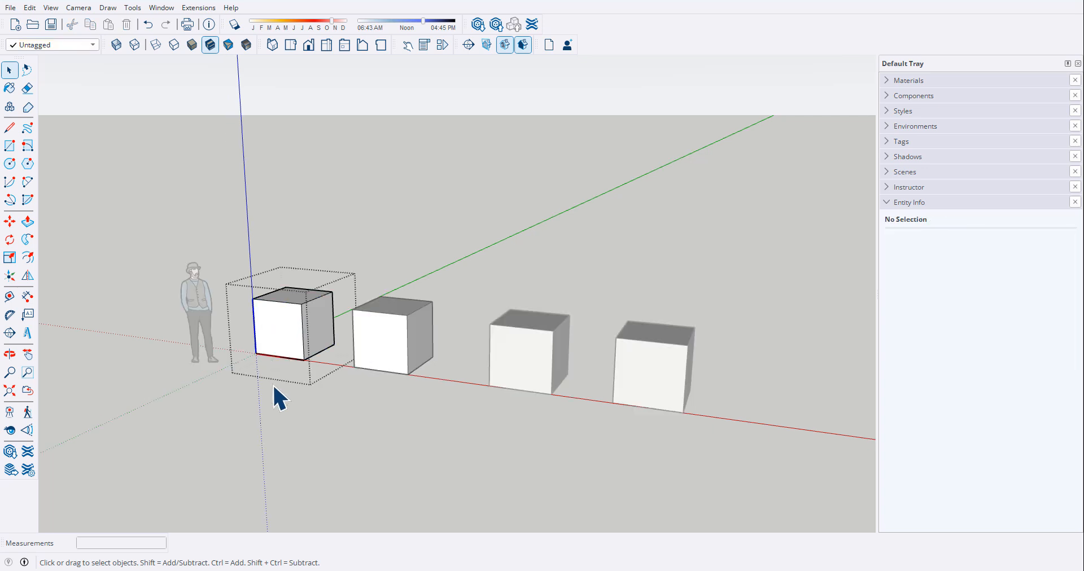
middle_drag(484, 467, 491, 394)
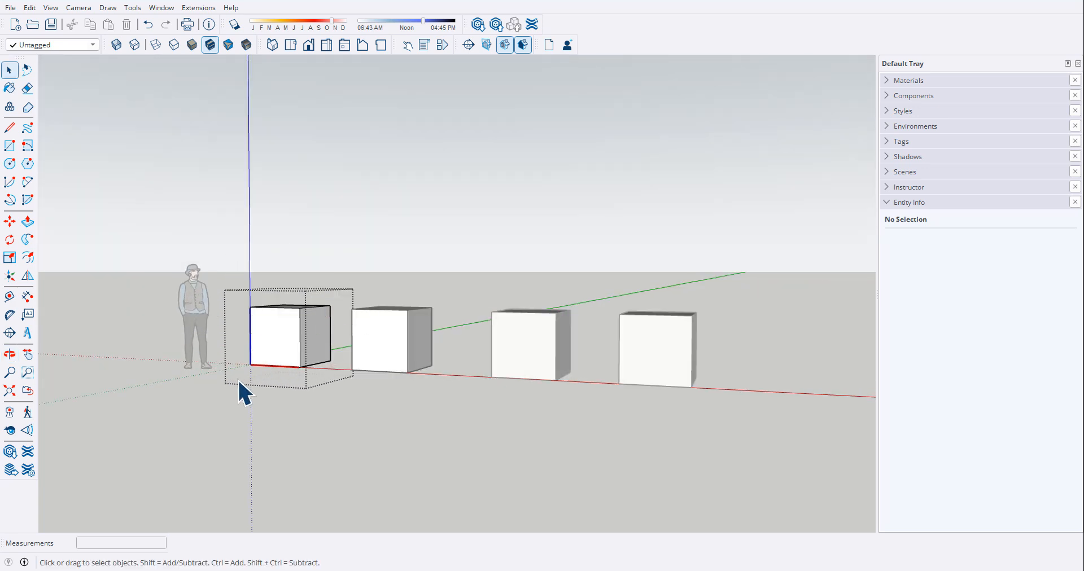
middle_drag(238, 267, 243, 375)
scroll(285, 302, up, 5)
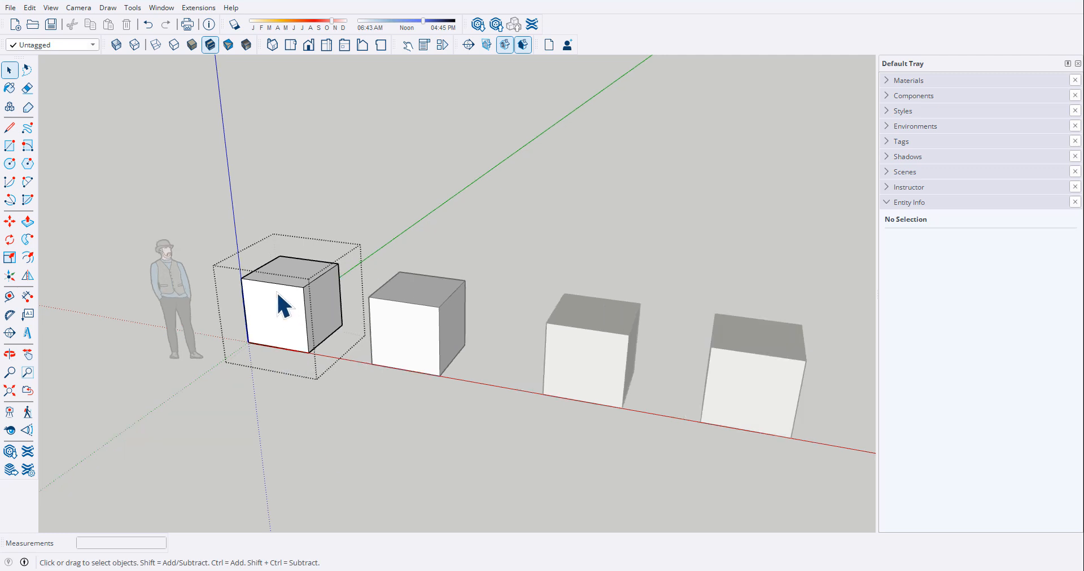
key(l)
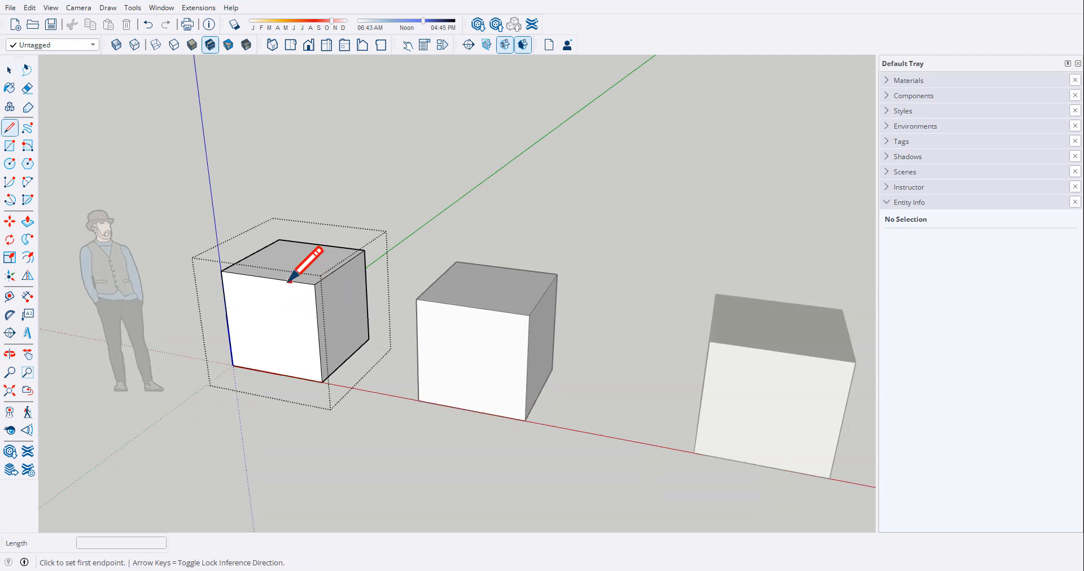
click(287, 280)
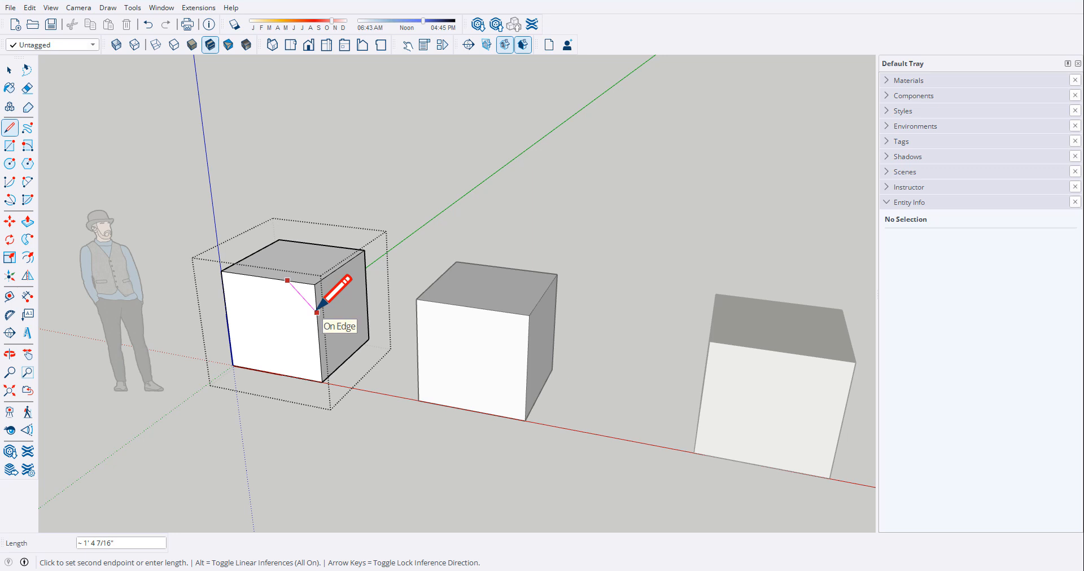
click(318, 315)
scroll(508, 363, down, 2)
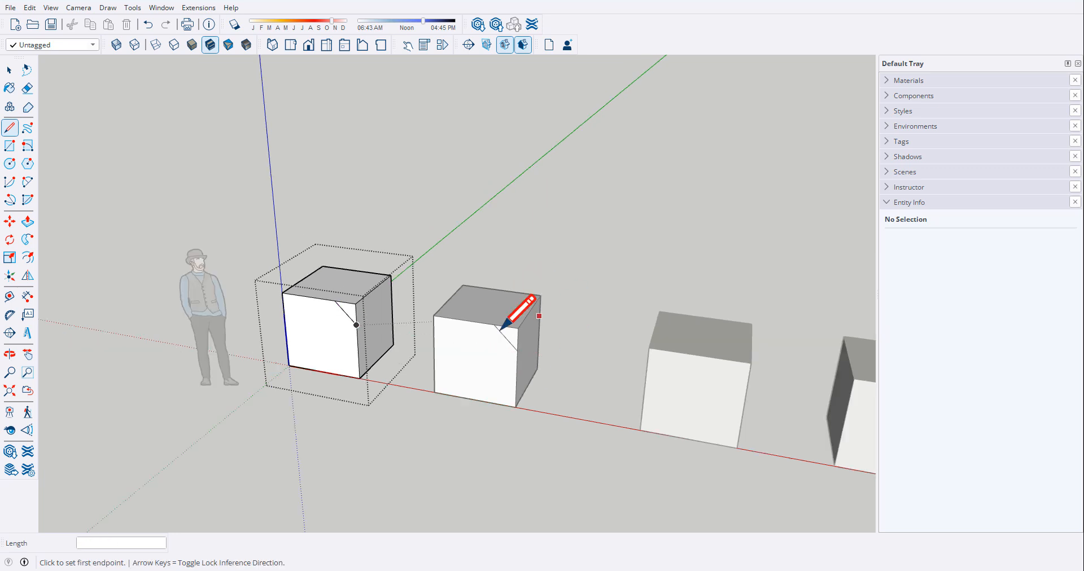
Step: Push the triangular corner face back 3' 6" through the box to cut the corner off, and close the component
key(p)
click(352, 312)
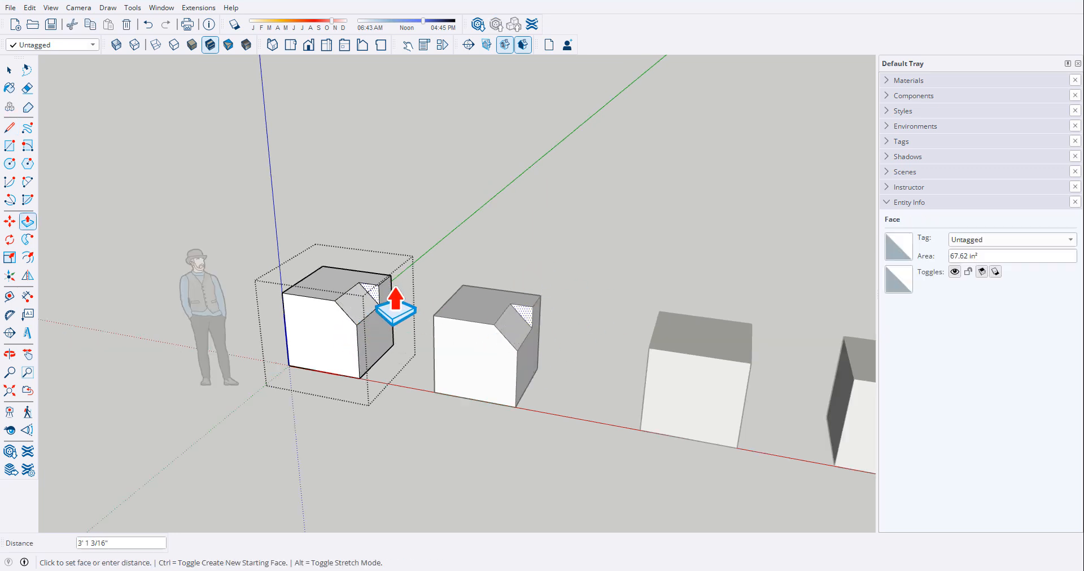
click(416, 276)
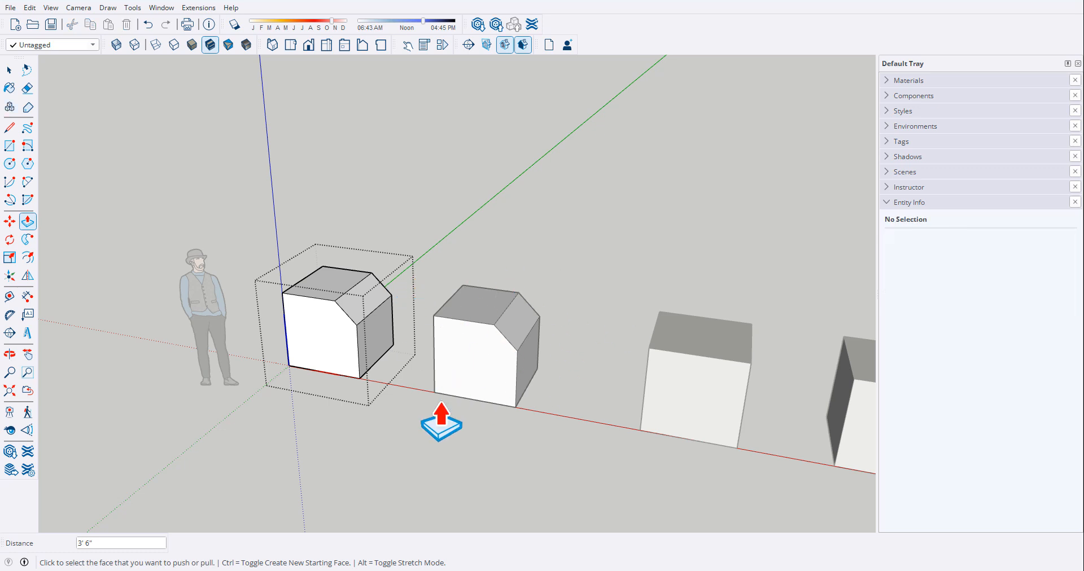
key(space)
click(377, 418)
scroll(244, 349, down, 2)
scroll(245, 351, down, 2)
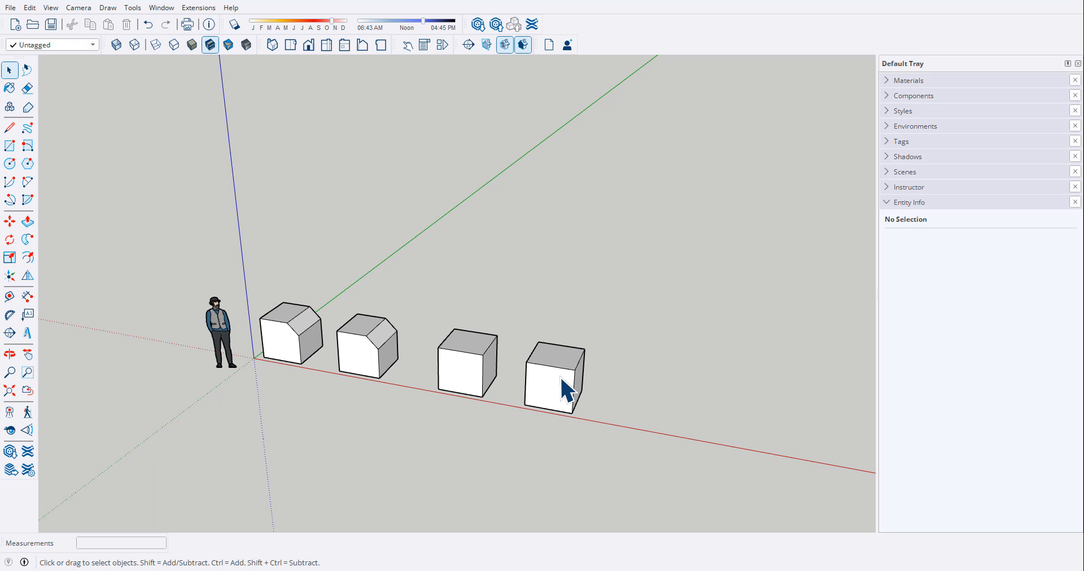
Step: Open the grouped cube nearer the components, draw a short vertical line down its front face from the top edge's midpoint, and close the group
double_click(461, 383)
key(l)
scroll(461, 378, up, 4)
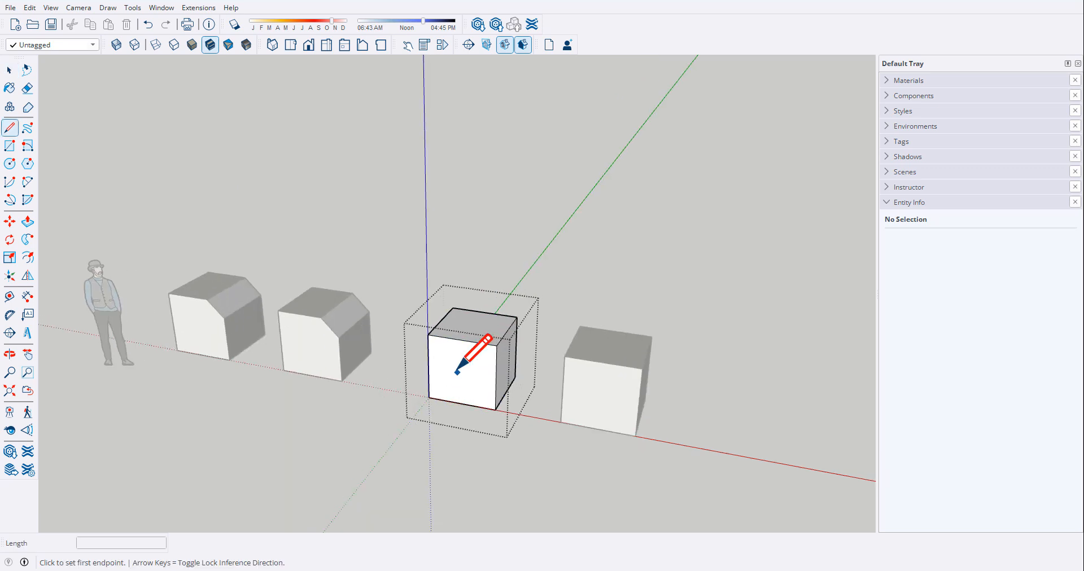
click(462, 322)
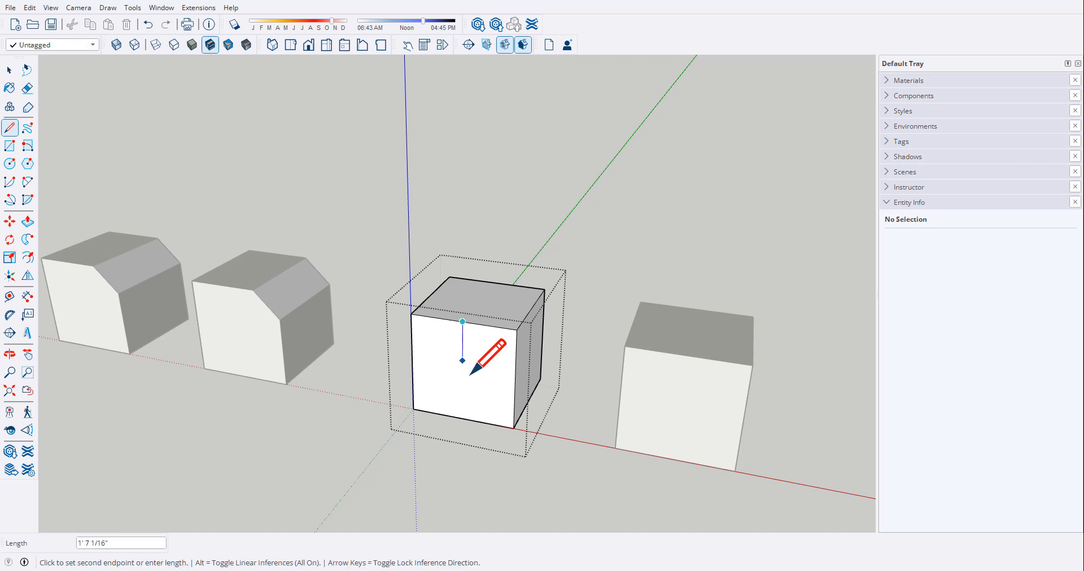
click(462, 377)
key(space)
click(443, 476)
scroll(444, 476, down, 5)
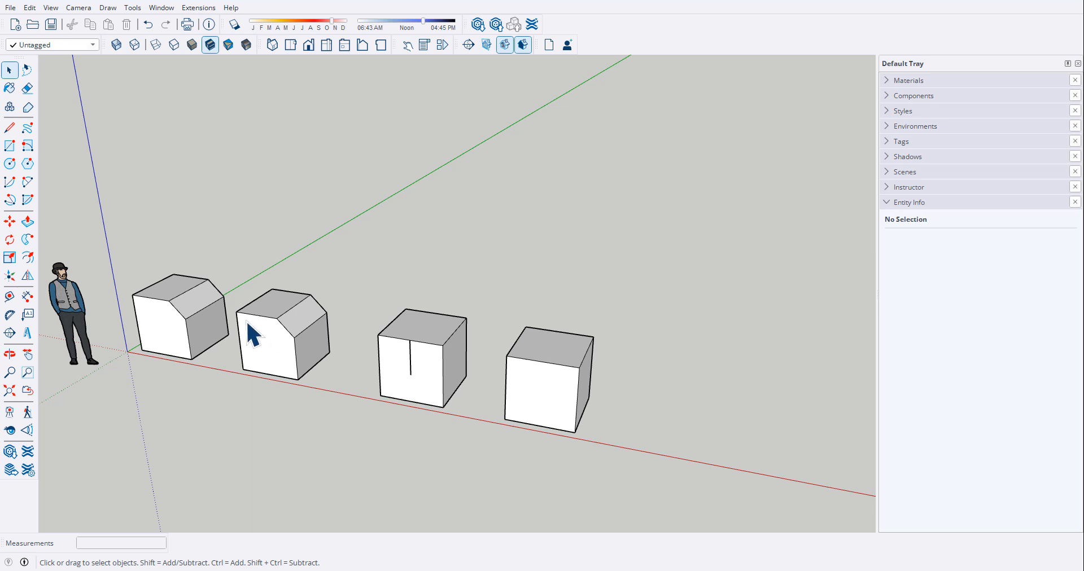
Step: Examine the Entity Info of the copied box component and the edited group to compare how the two object types are identified
click(263, 329)
right_click(264, 329)
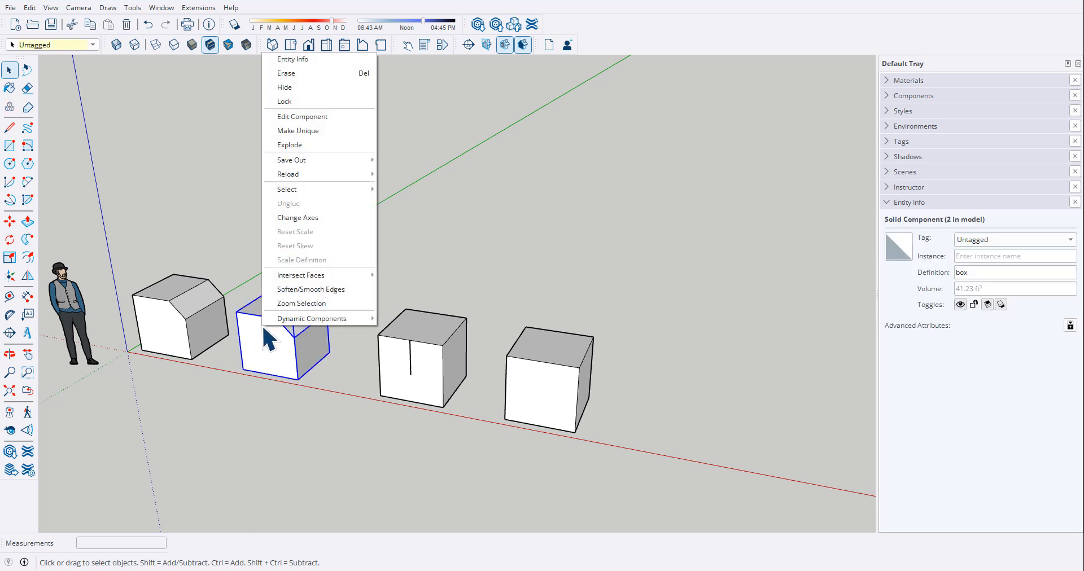
click(310, 60)
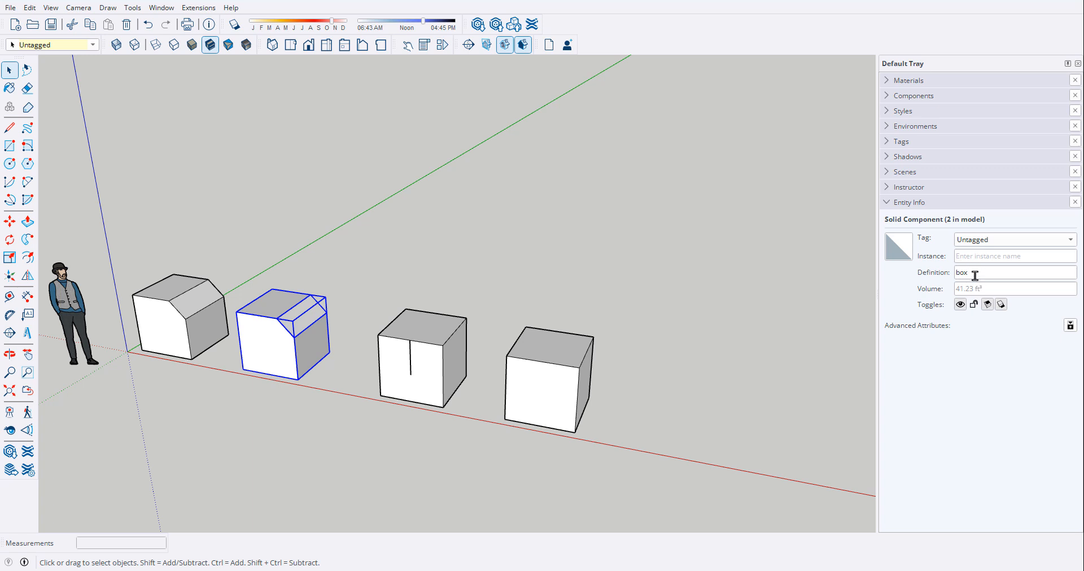
click(631, 295)
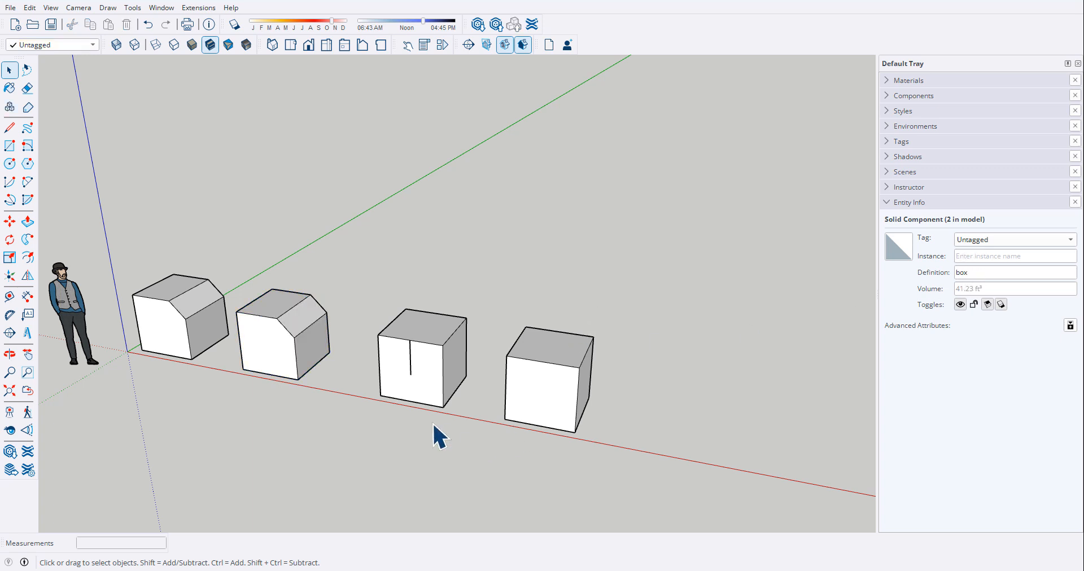
click(421, 361)
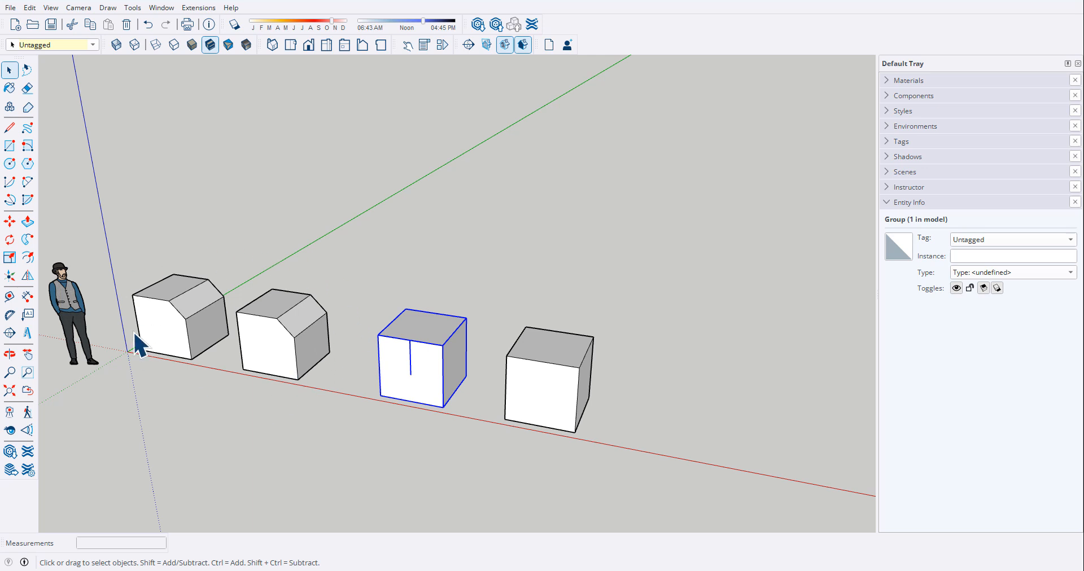
click(298, 333)
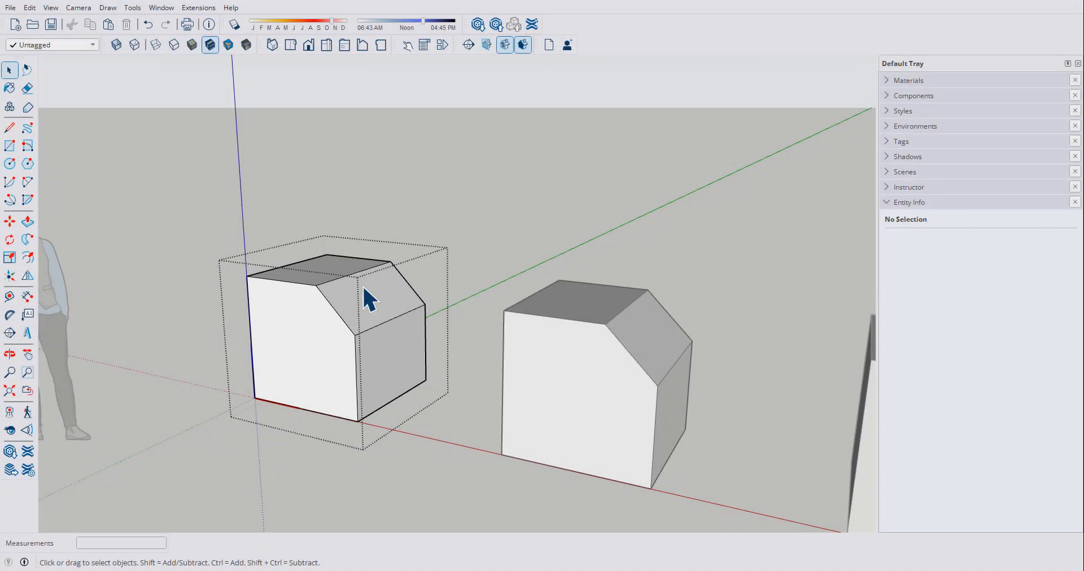
scroll(361, 316, down, 5)
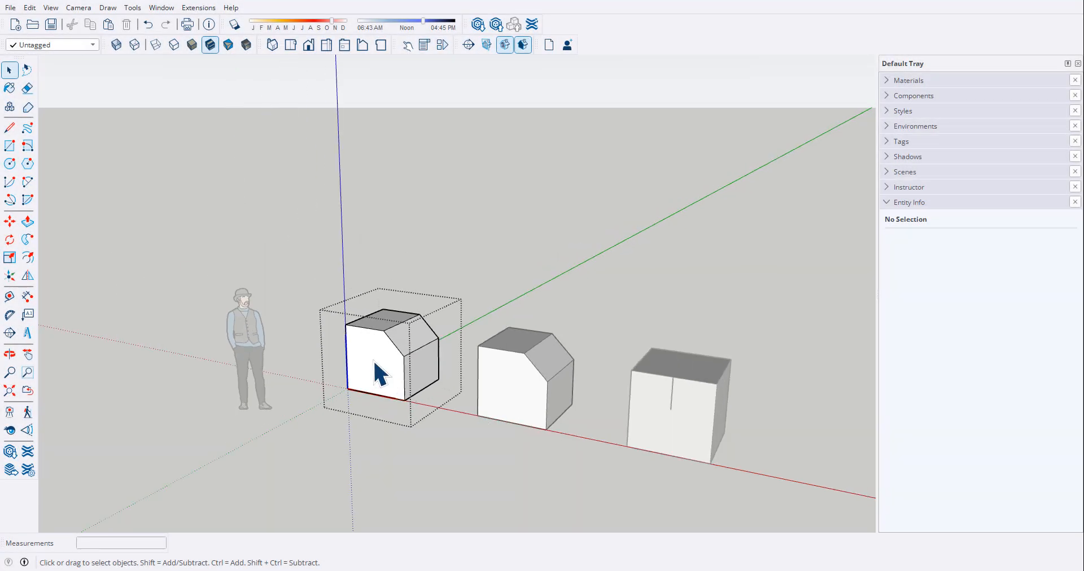
click(480, 287)
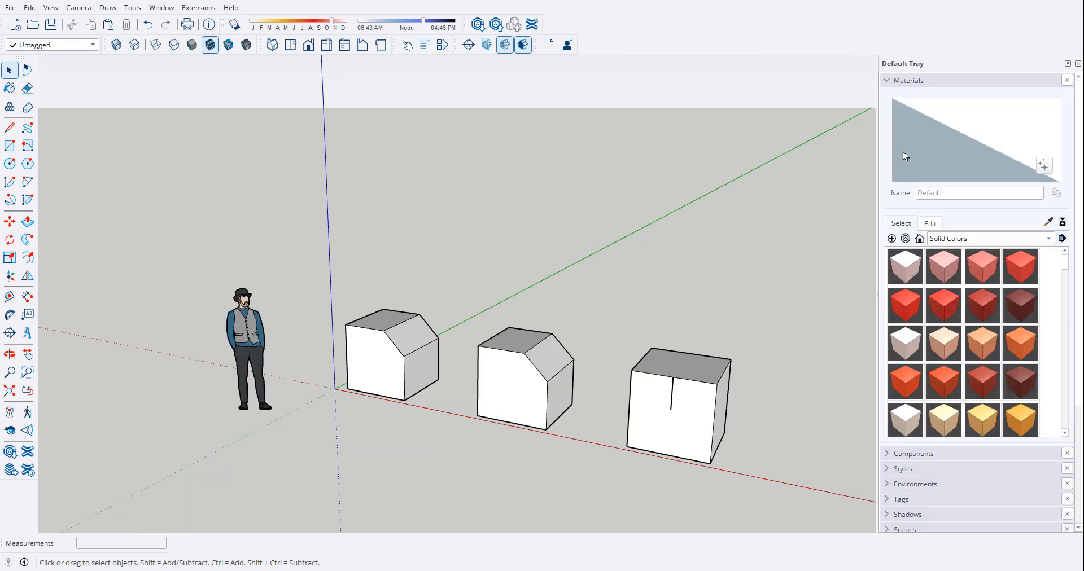
Step: Paint the whole box component nearest the origin with A05_Cherry_Blaze from Solid Colors, and select its copy for comparison
click(903, 302)
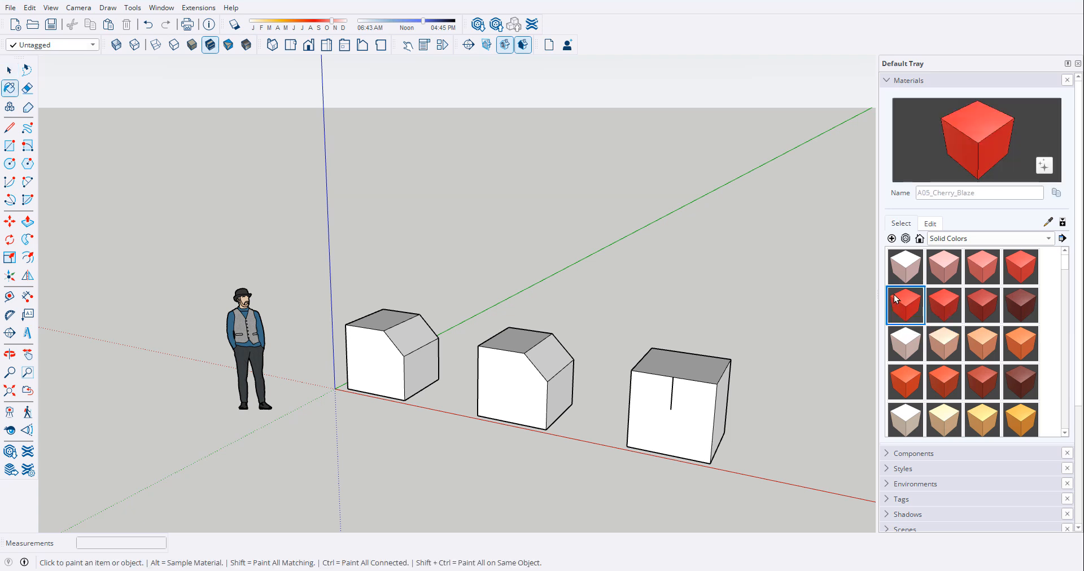
click(377, 339)
scroll(438, 361, up, 3)
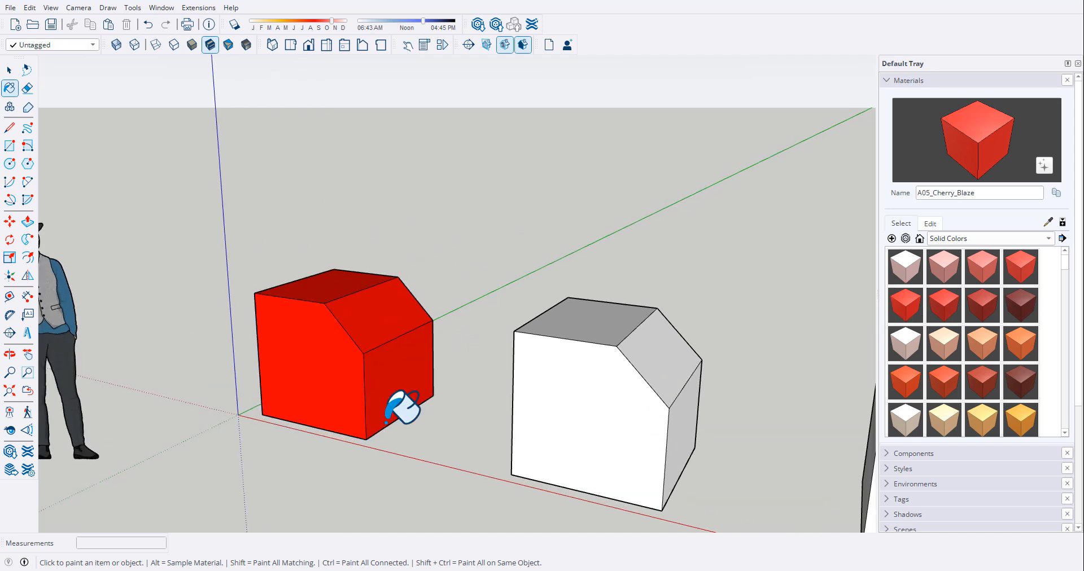
scroll(415, 413, down, 3)
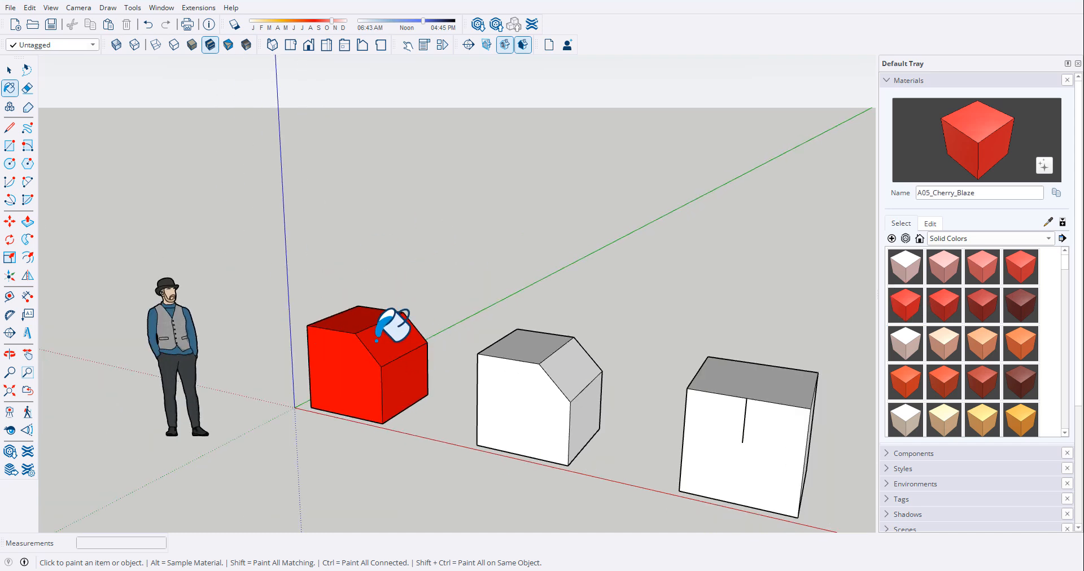
key(space)
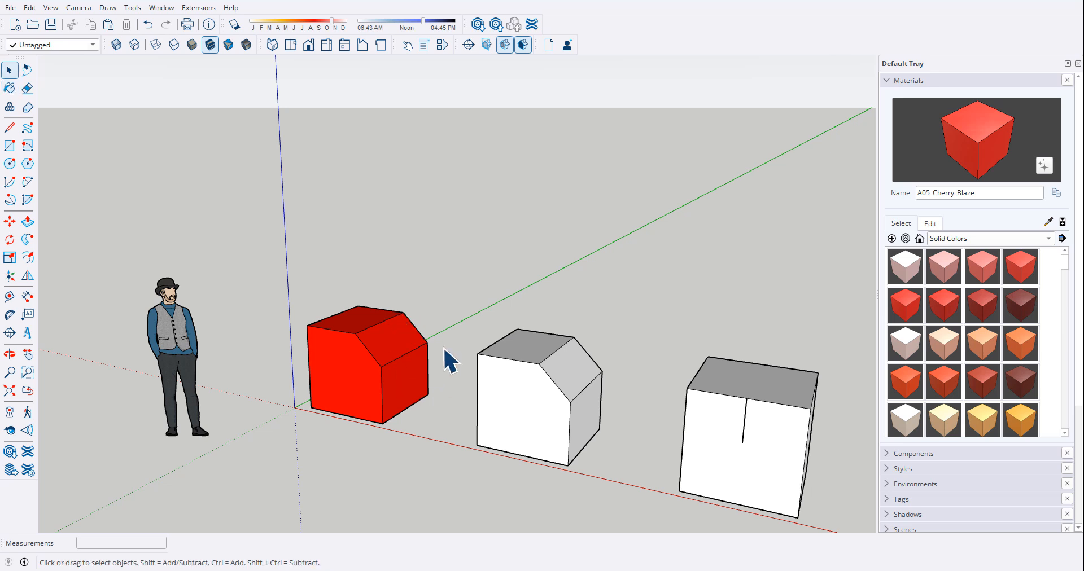
scroll(423, 378, up, 3)
scroll(398, 373, down, 2)
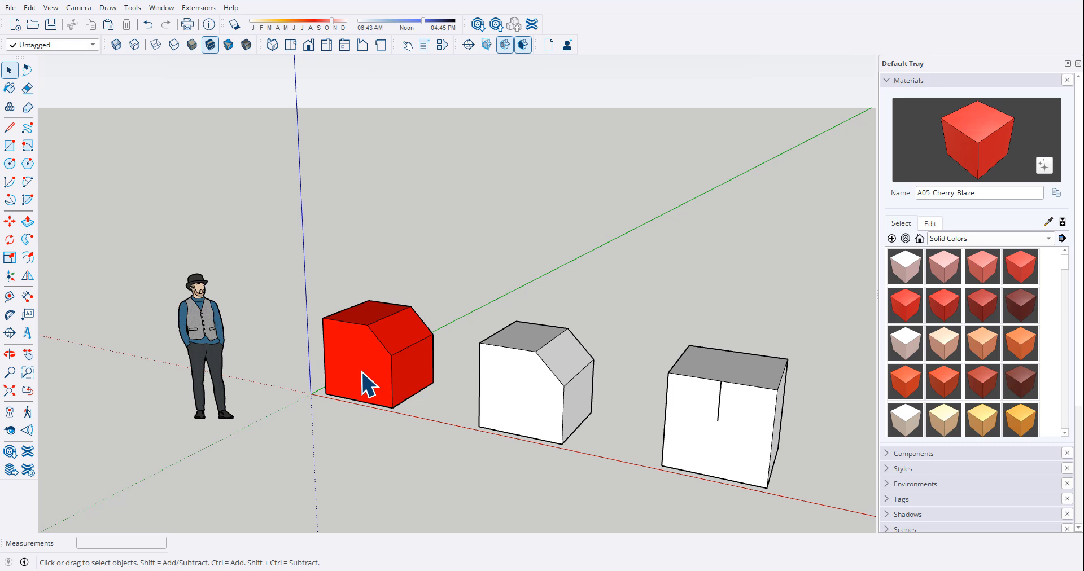
click(527, 398)
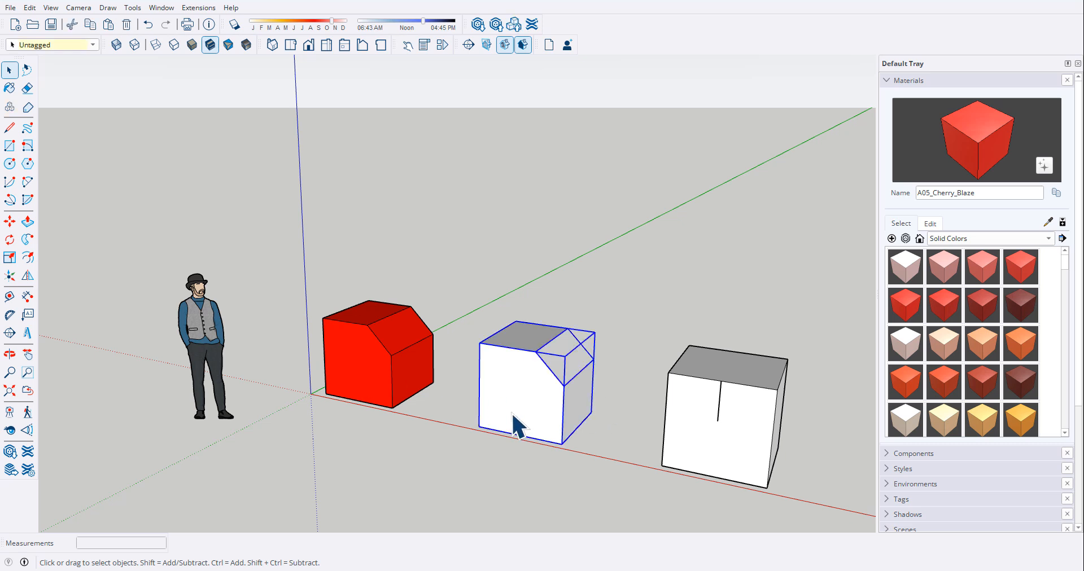
click(559, 305)
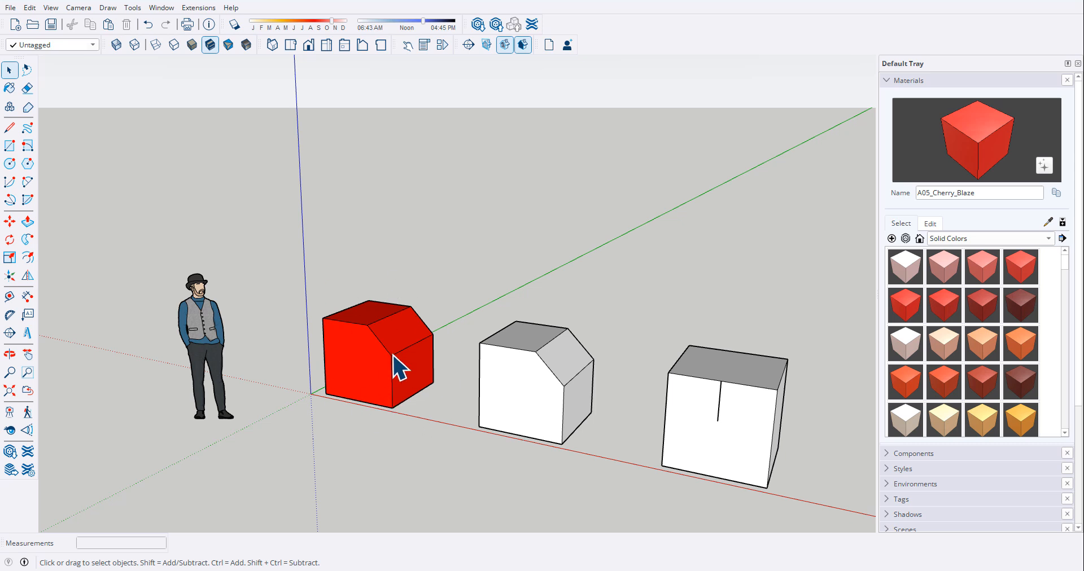
Step: Inspect the painted component's cut corner up close and undo the red paint on the component
click(368, 374)
middle_drag(368, 374, 542, 161)
scroll(393, 330, up, 3)
middle_drag(397, 323, 364, 338)
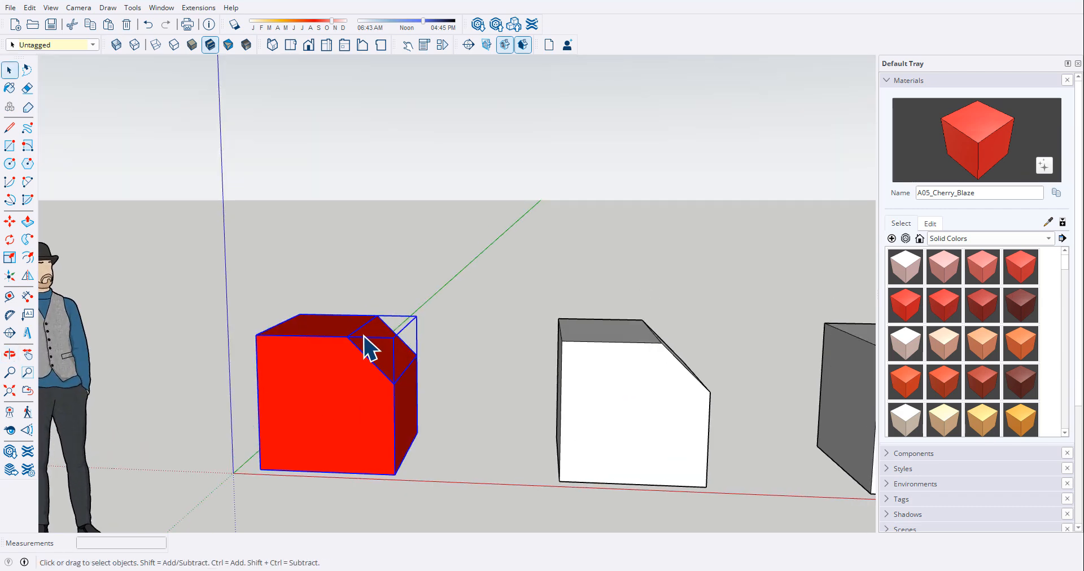
scroll(394, 362, up, 3)
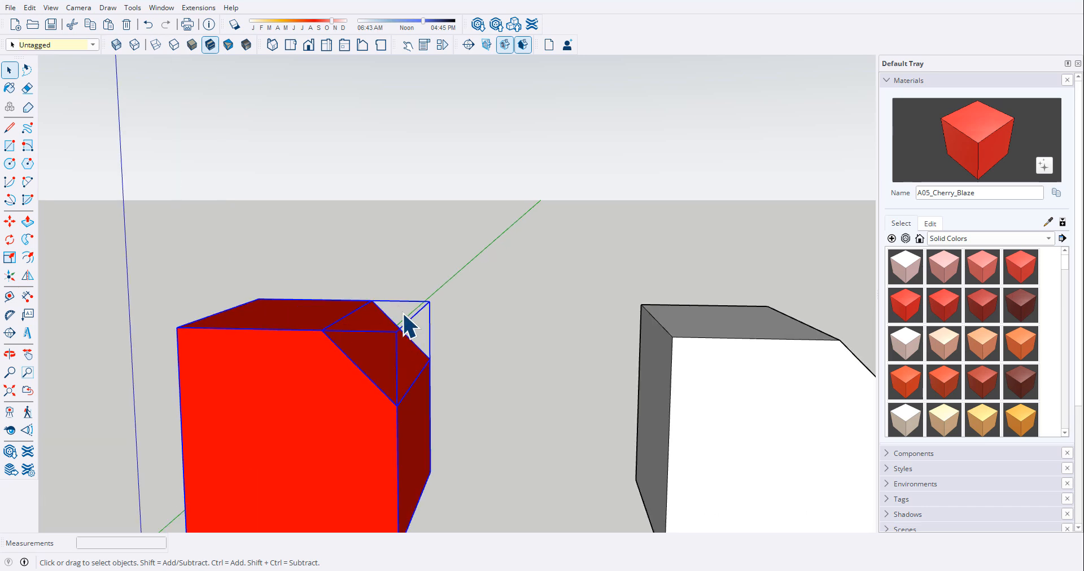
mouse_move(399, 327)
middle_down()
mouse_move(315, 261)
mouse_move(495, 290)
mouse_move(235, 334)
mouse_move(341, 296)
mouse_move(317, 390)
middle_up()
scroll(271, 363, down, 5)
scroll(271, 315, up, 3)
scroll(329, 356, down, 2)
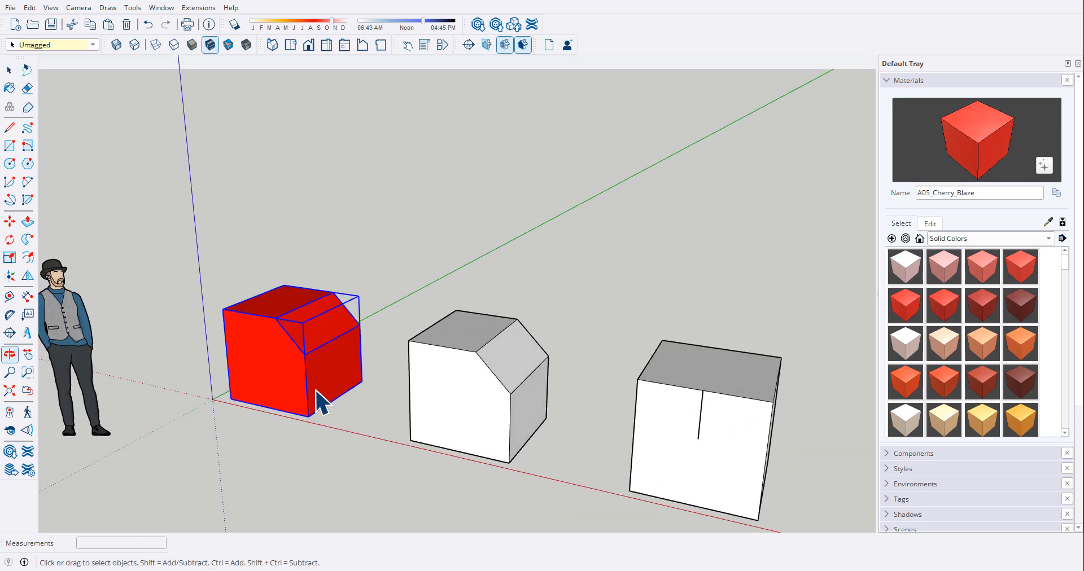
click(148, 24)
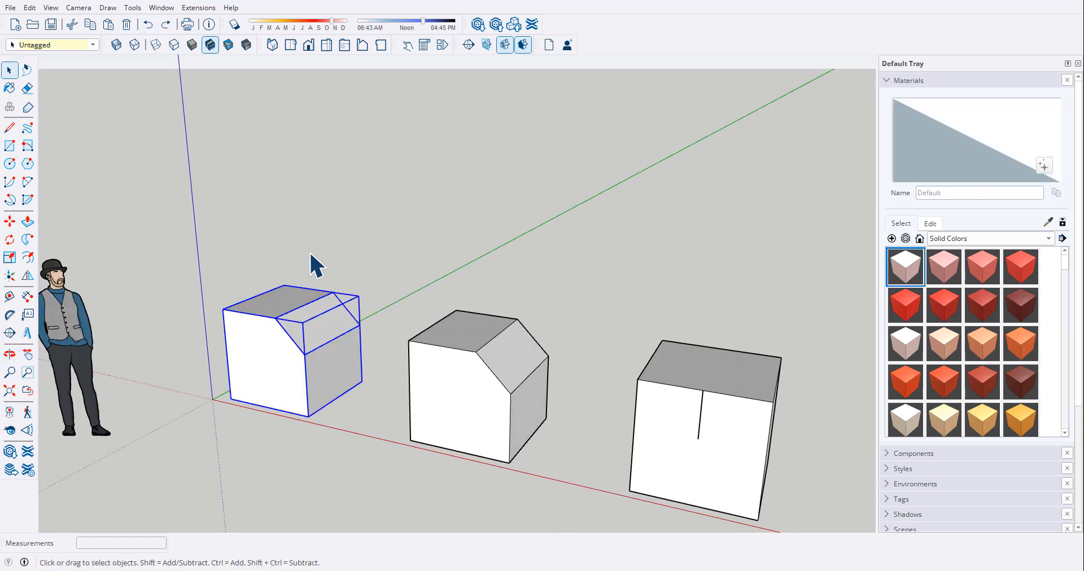
Step: Open the component nearest the origin for editing, paint only its sloped corner face with A05_Cherry_Blaze, and close the component
double_click(308, 337)
scroll(304, 324, up, 2)
click(307, 323)
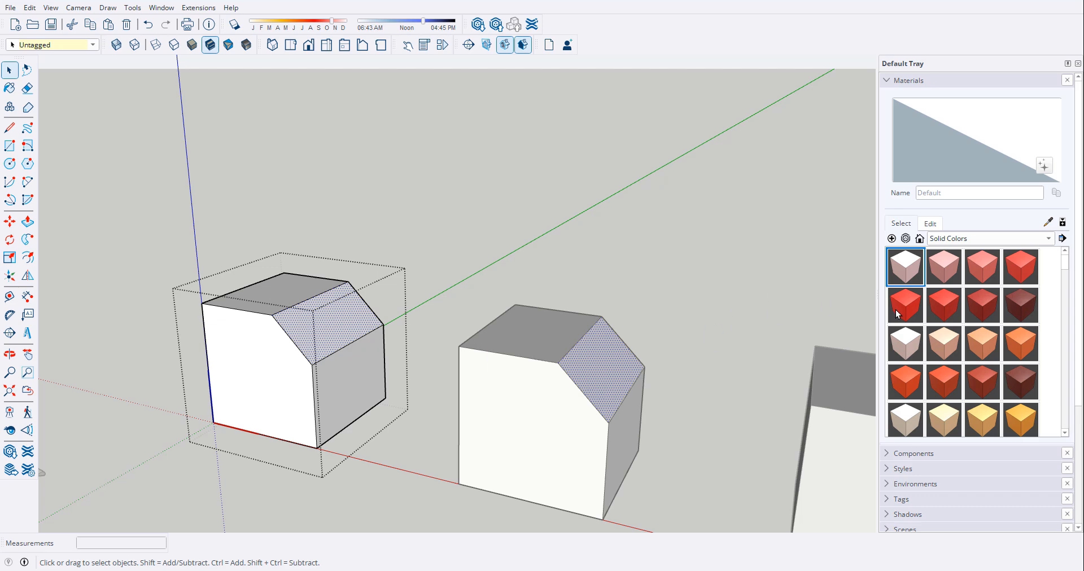
click(901, 312)
click(302, 319)
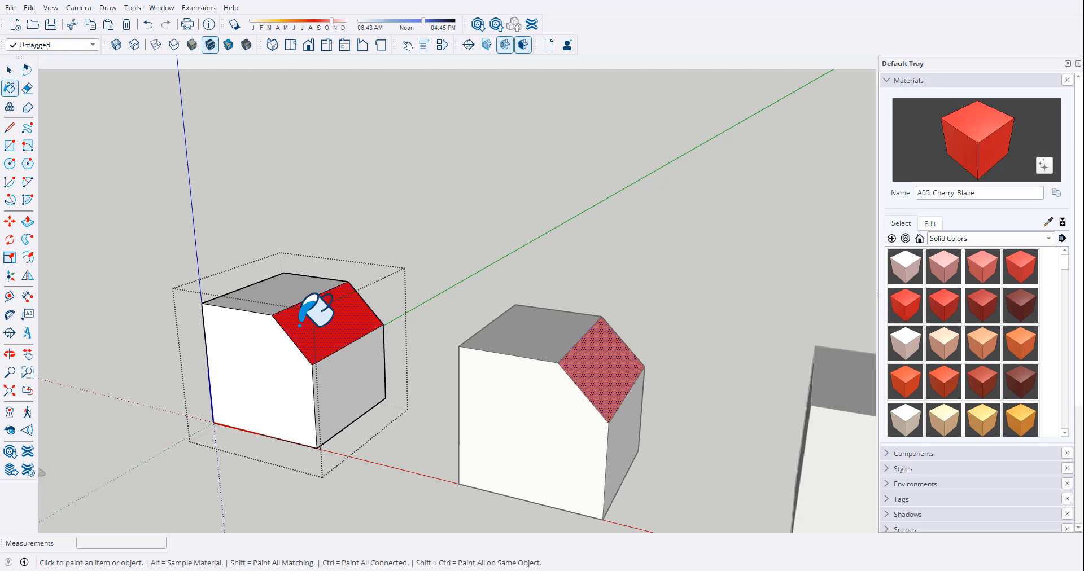
key(space)
click(447, 235)
scroll(468, 294, down, 2)
middle_drag(482, 334, 472, 310)
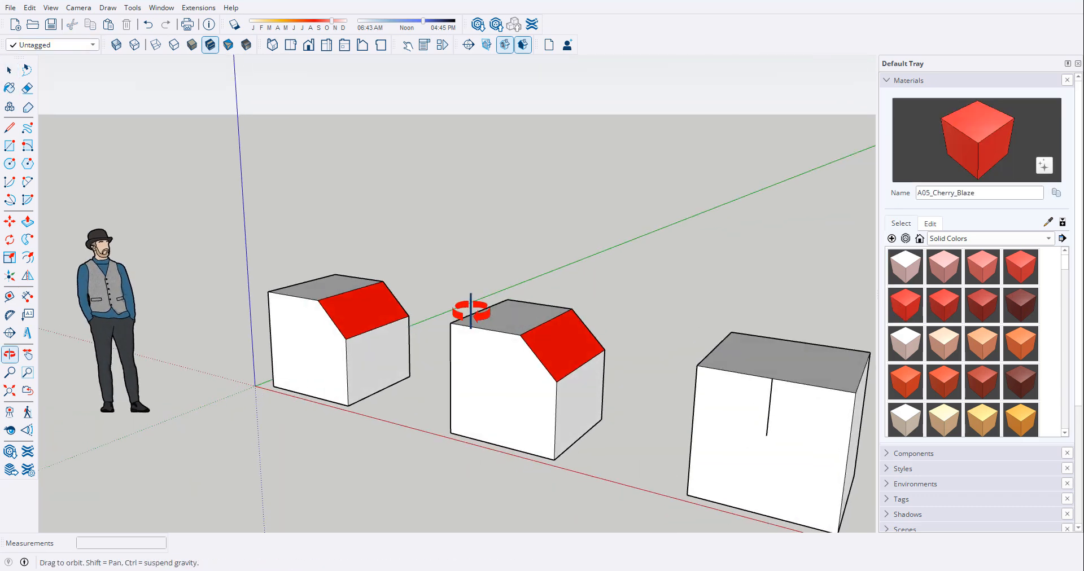
scroll(443, 403, down, 2)
scroll(413, 458, up, 1)
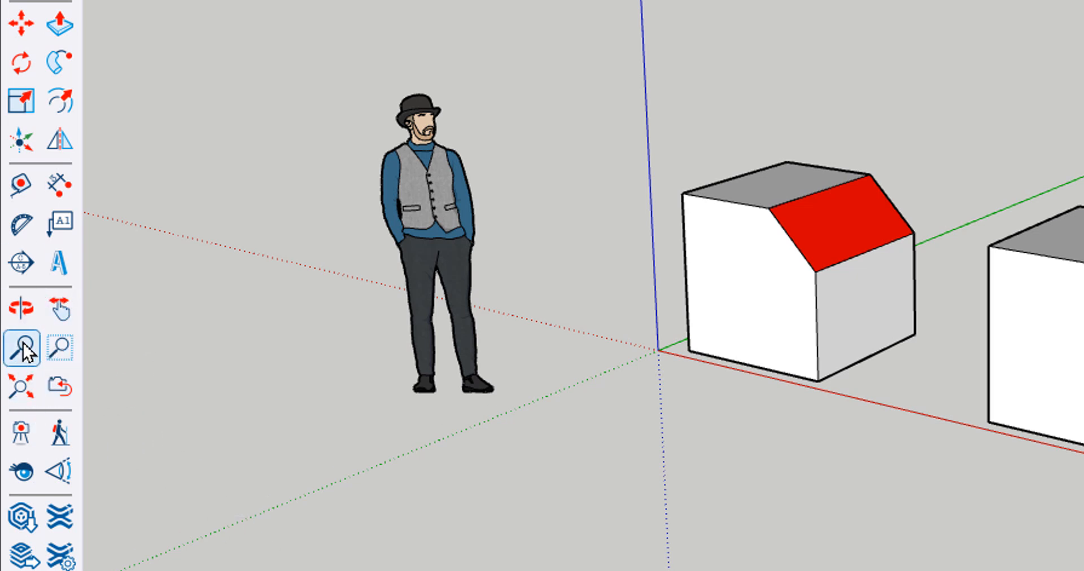
click(61, 347)
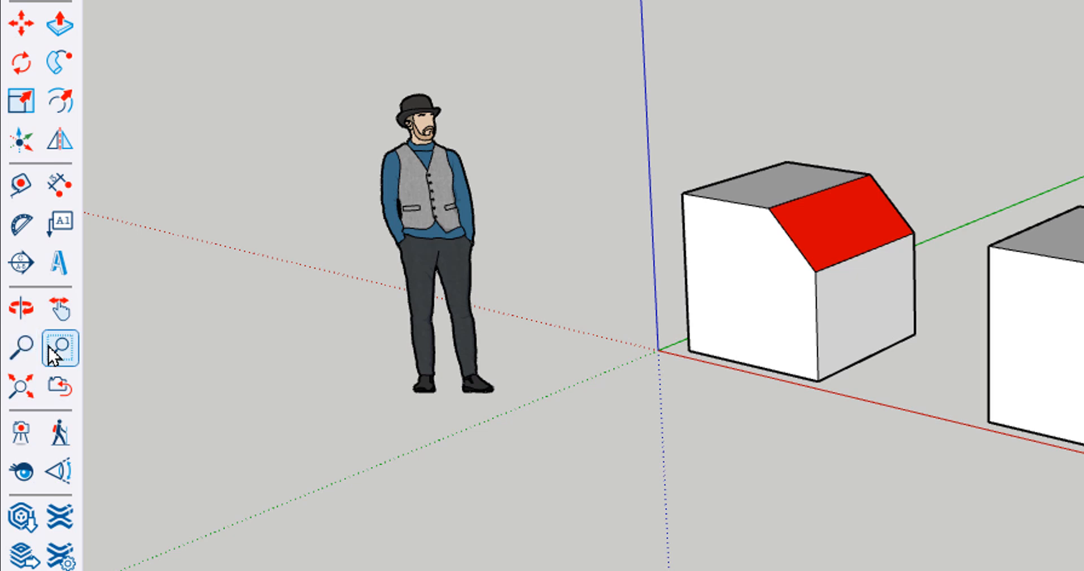
Step: Compare the red sloped corner on both components and the neighbouring group from close up and farther away
scroll(765, 334, up, 3)
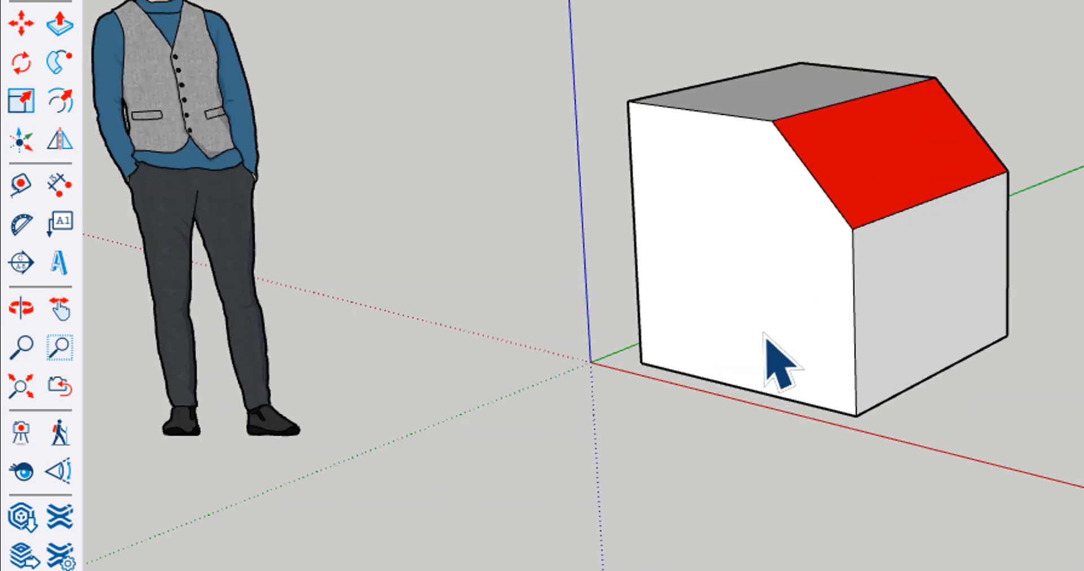
scroll(764, 334, down, 5)
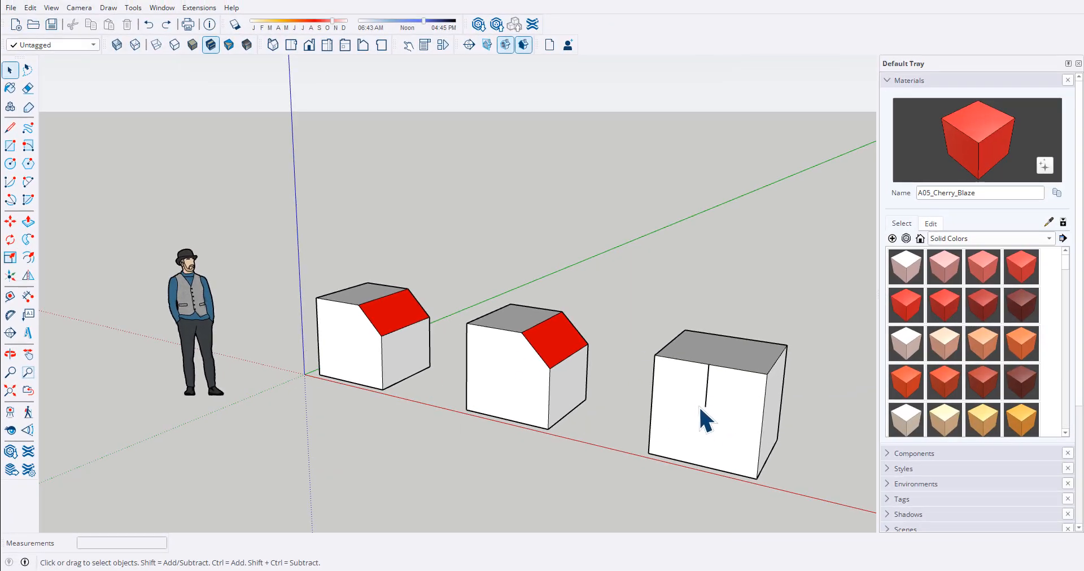
scroll(706, 407, up, 5)
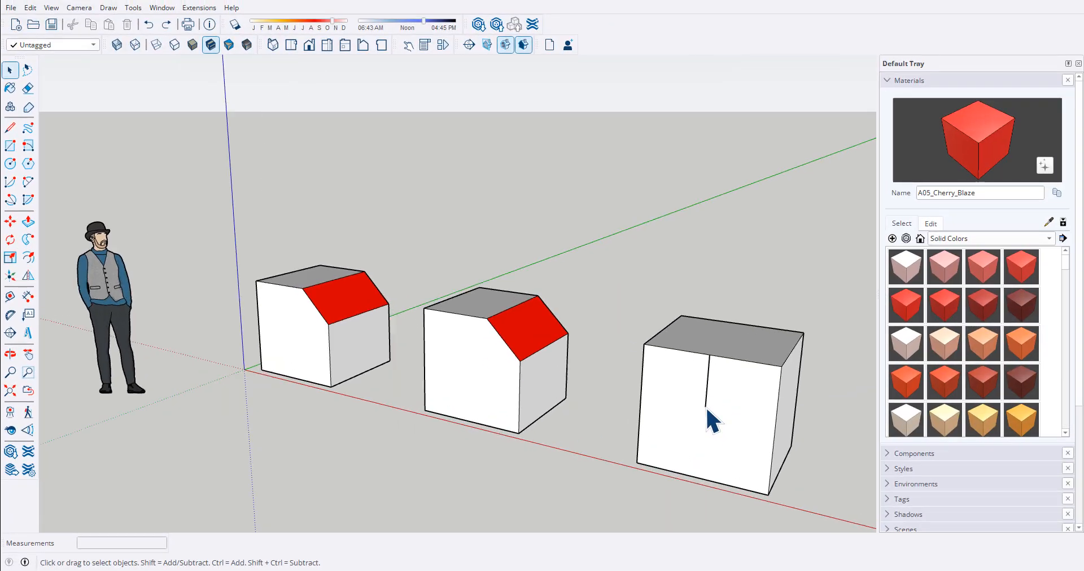
scroll(706, 406, down, 6)
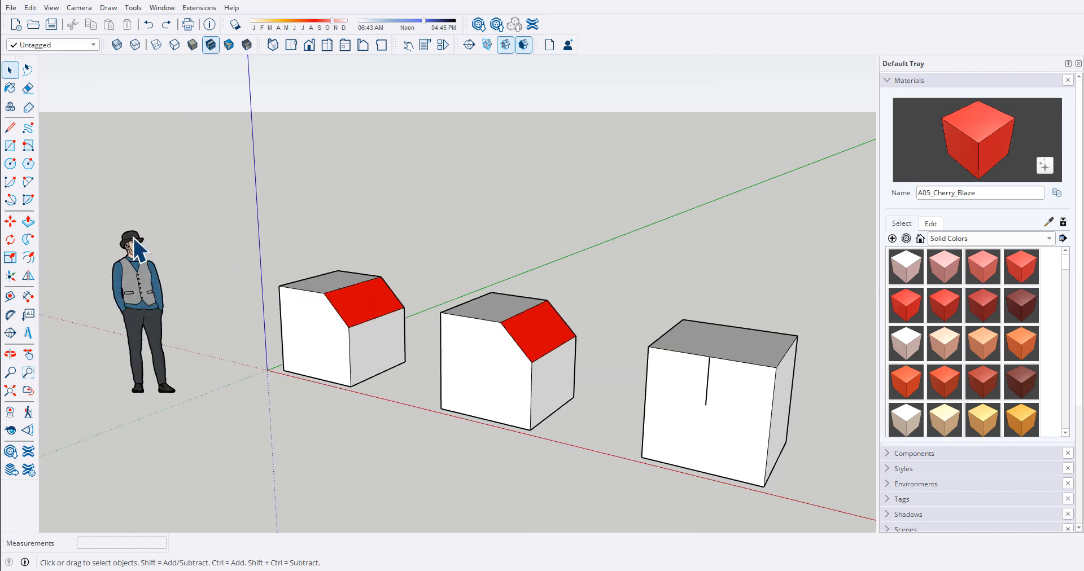
scroll(130, 240, up, 1)
scroll(130, 243, up, 4)
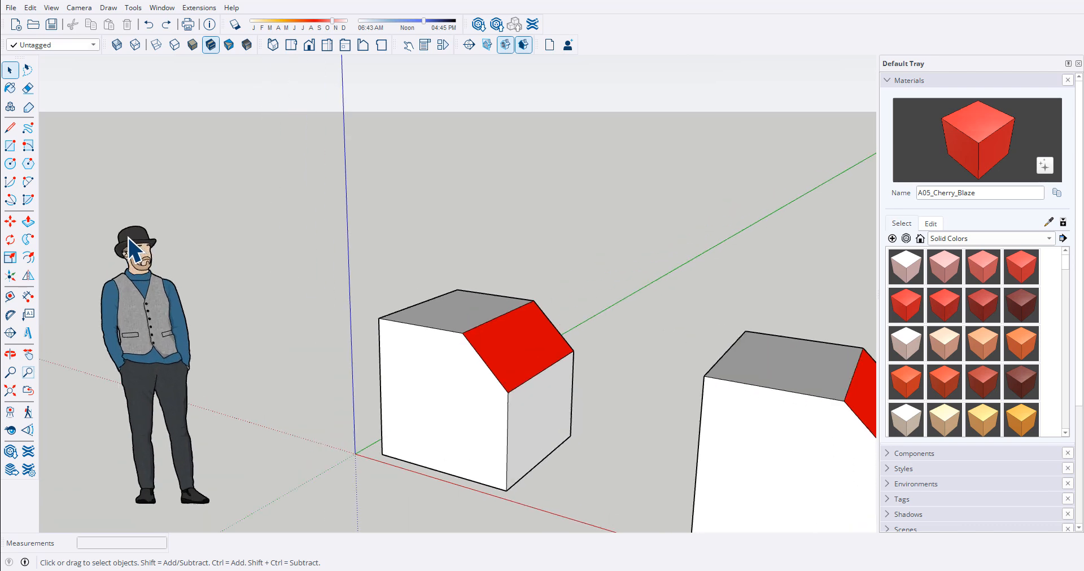
scroll(134, 251, down, 3)
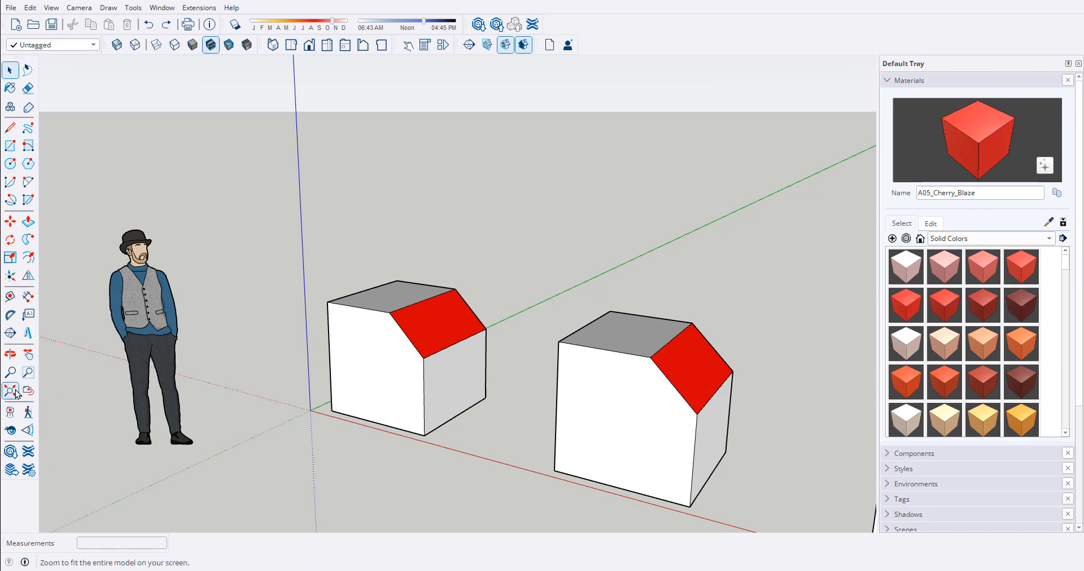
Step: Zoom in extremely close on the figure's vest and bring the whole model back into view with Zoom Extents
scroll(135, 287, up, 3)
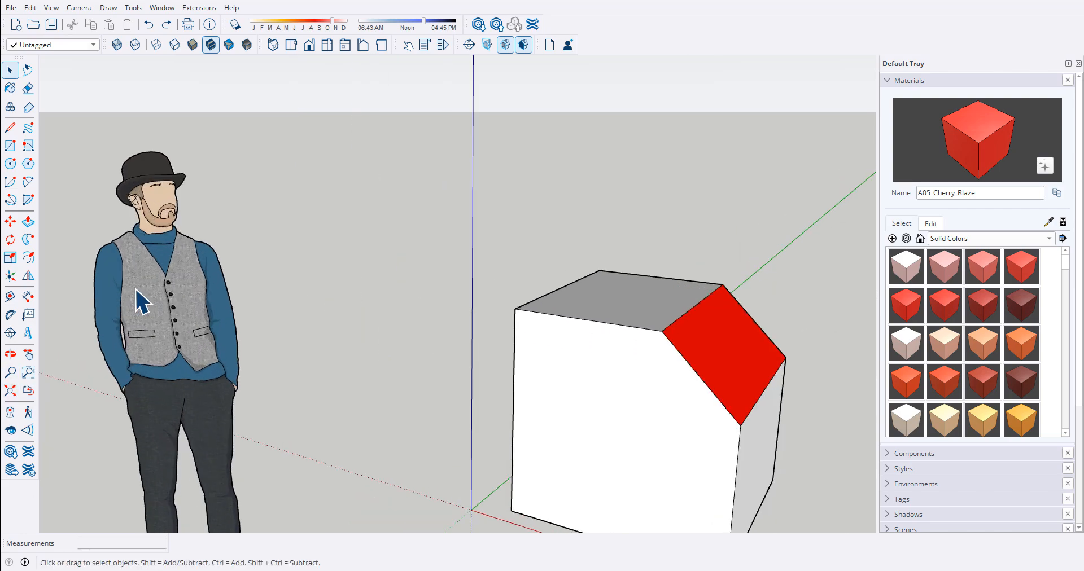
scroll(134, 287, up, 15)
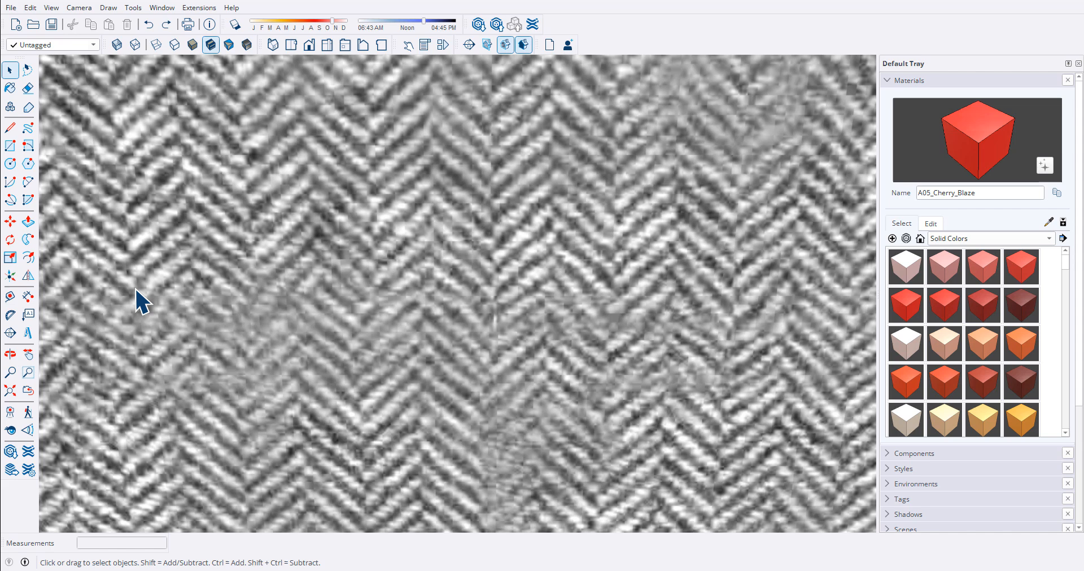
scroll(134, 287, down, 3)
middle_drag(135, 287, 416, 280)
scroll(600, 225, up, 5)
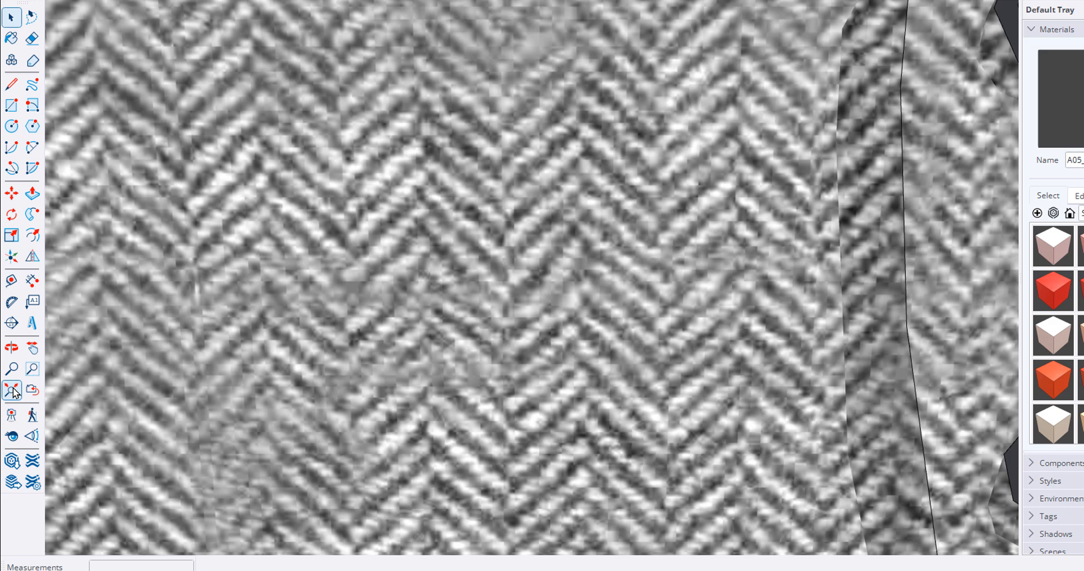
click(20, 388)
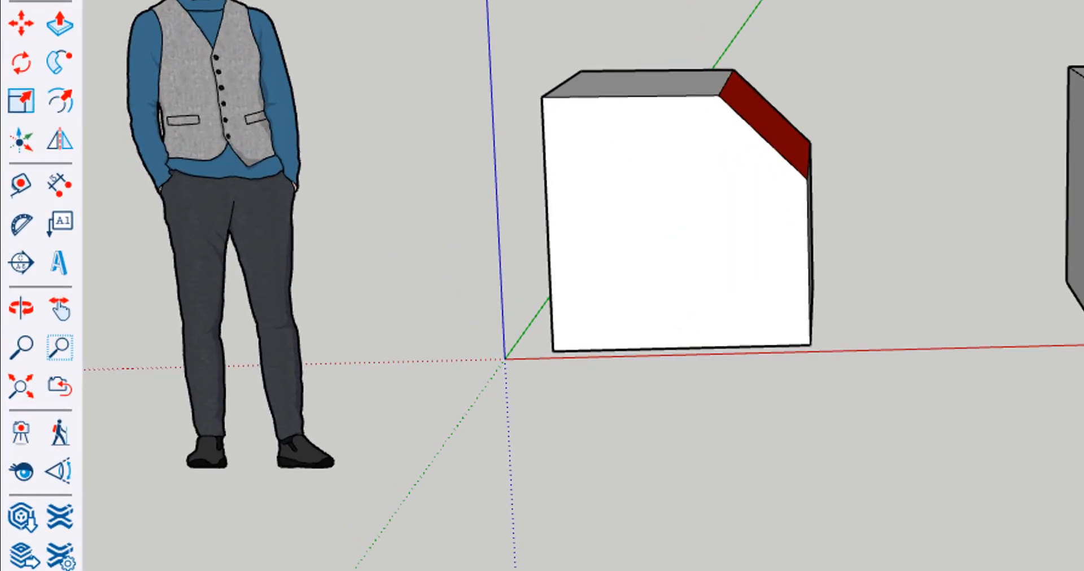
Step: Step back through the previous camera views to get from the vest close-up to the overview of the cubes
click(63, 389)
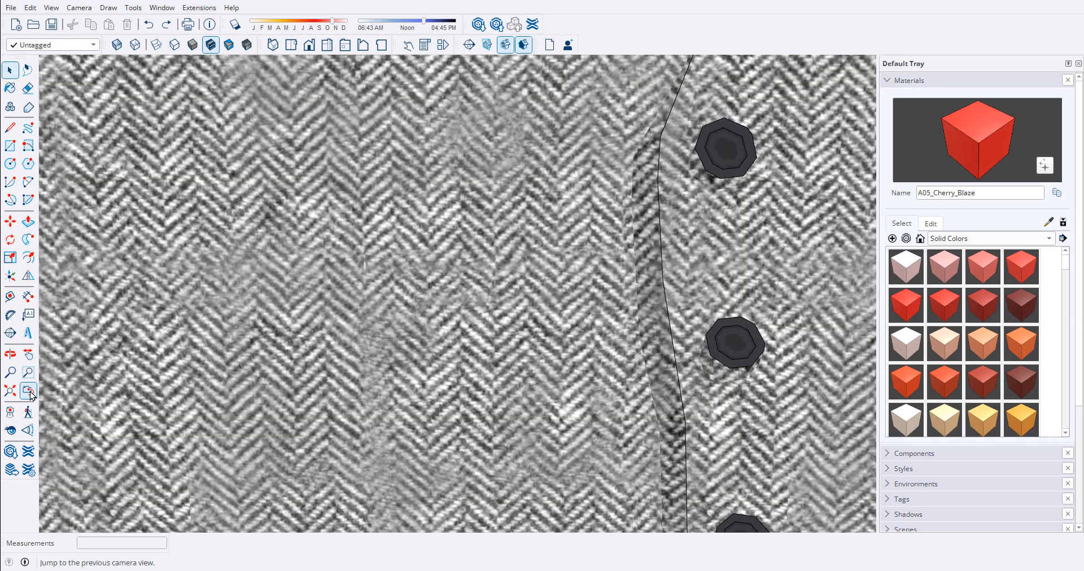
click(30, 392)
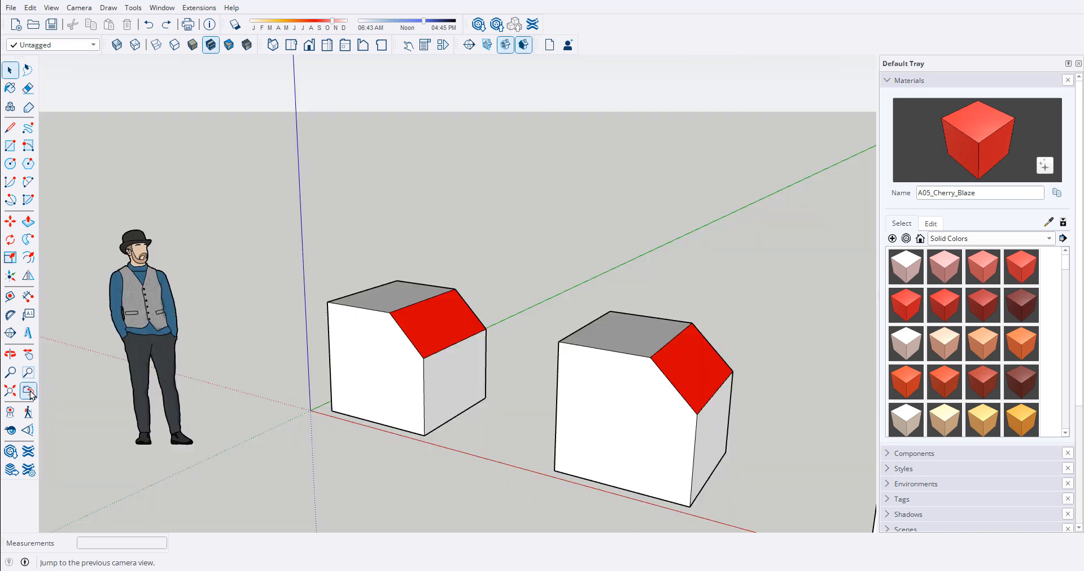
click(29, 392)
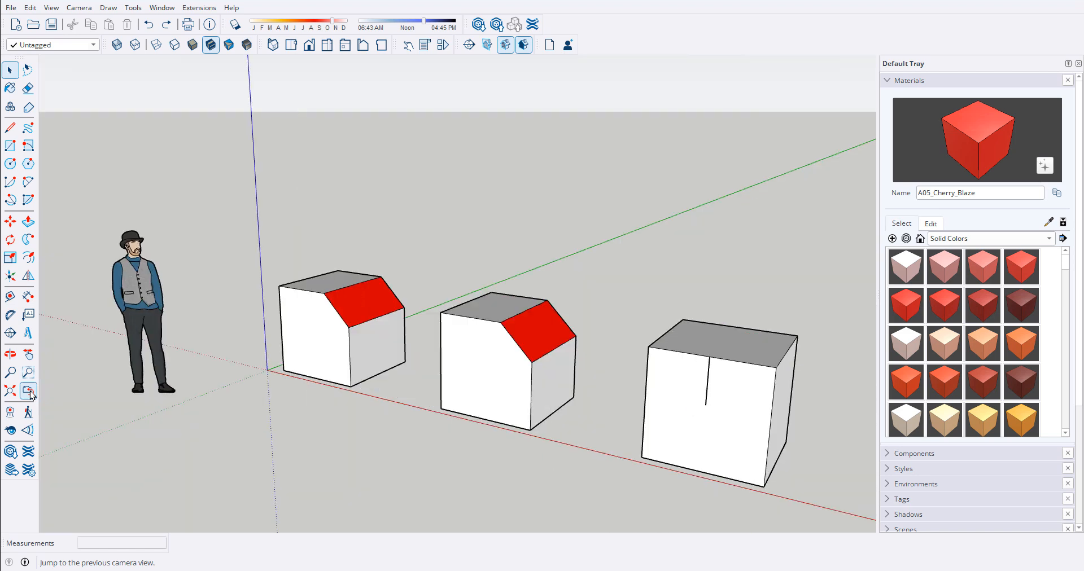
click(29, 392)
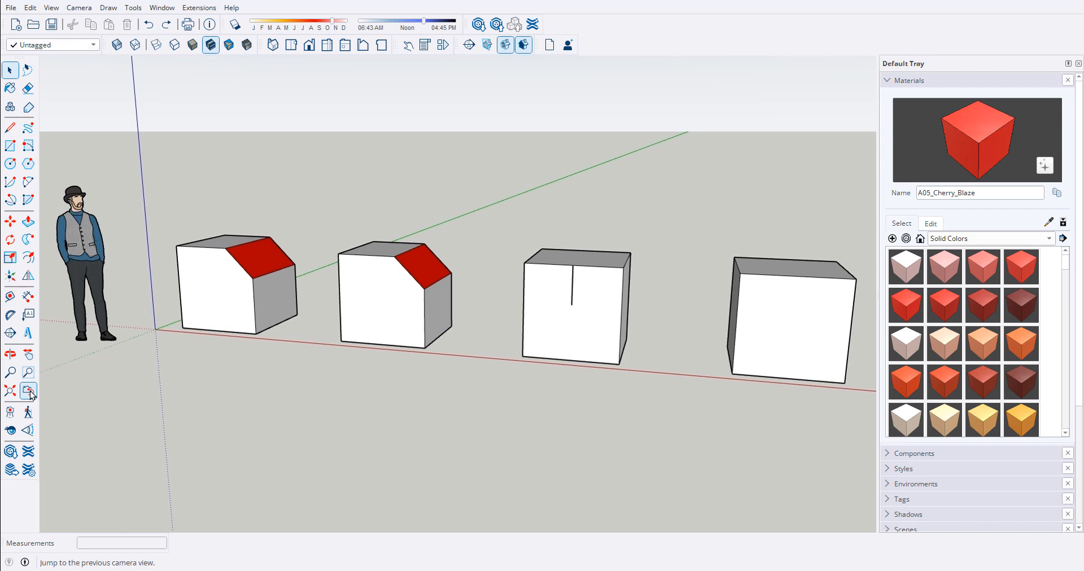
click(30, 392)
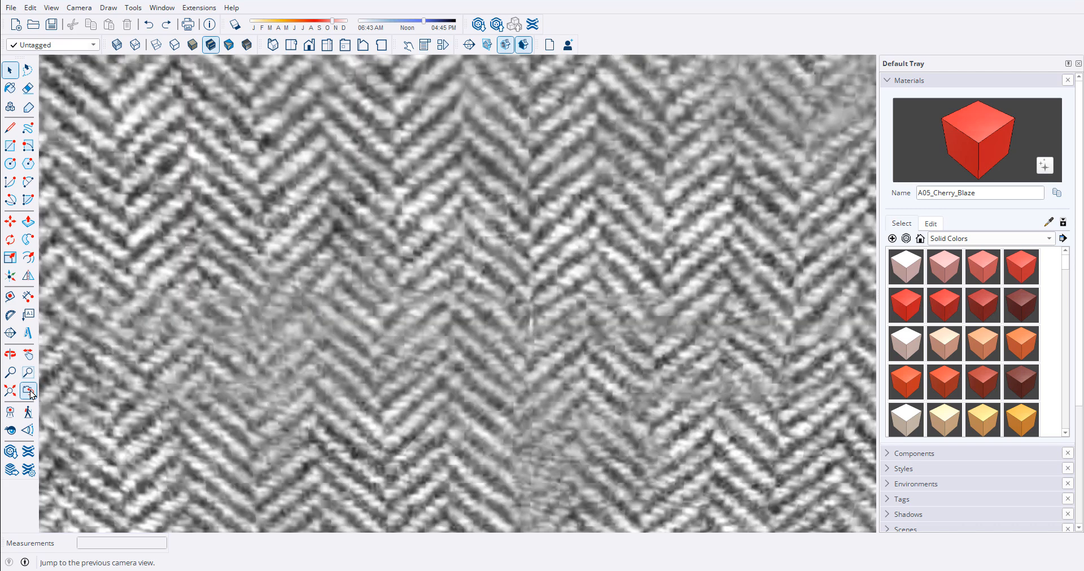
click(30, 392)
click(29, 392)
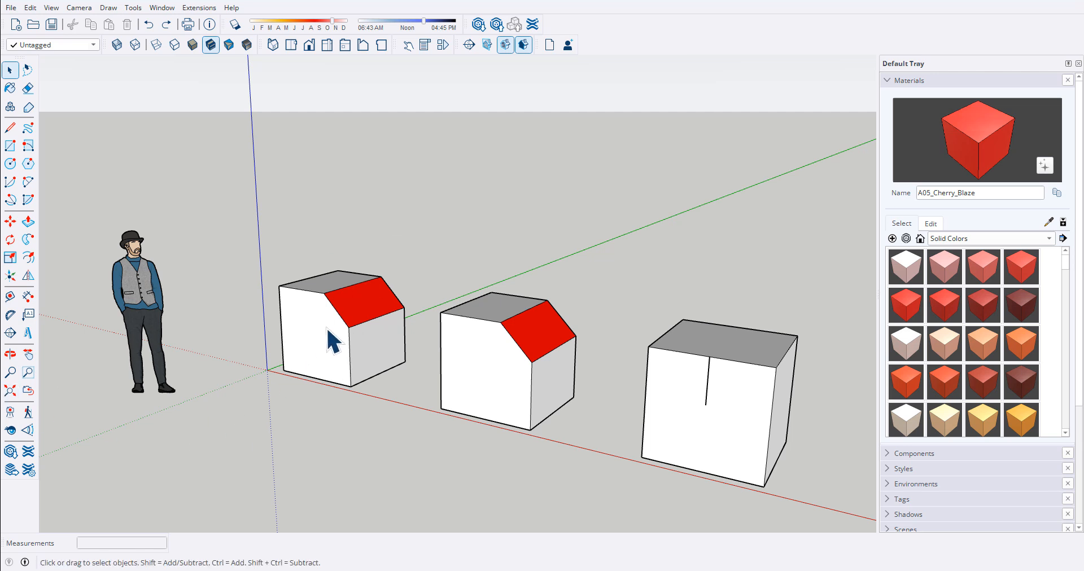
Step: Zoom in on the red corner of the component nearest the origin and cycle through the previous camera views
scroll(334, 339, up, 4)
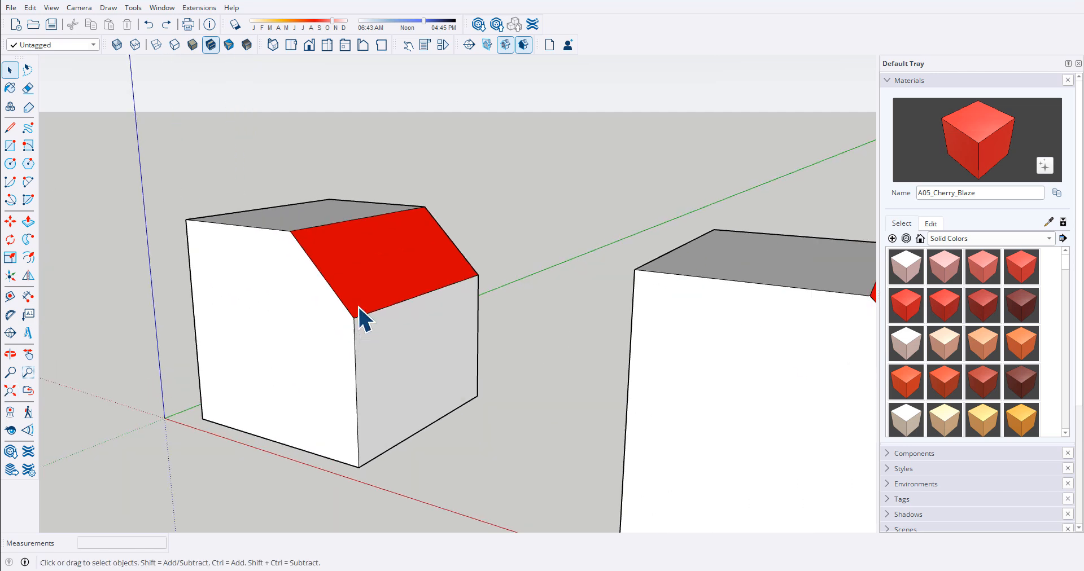
scroll(359, 318, up, 5)
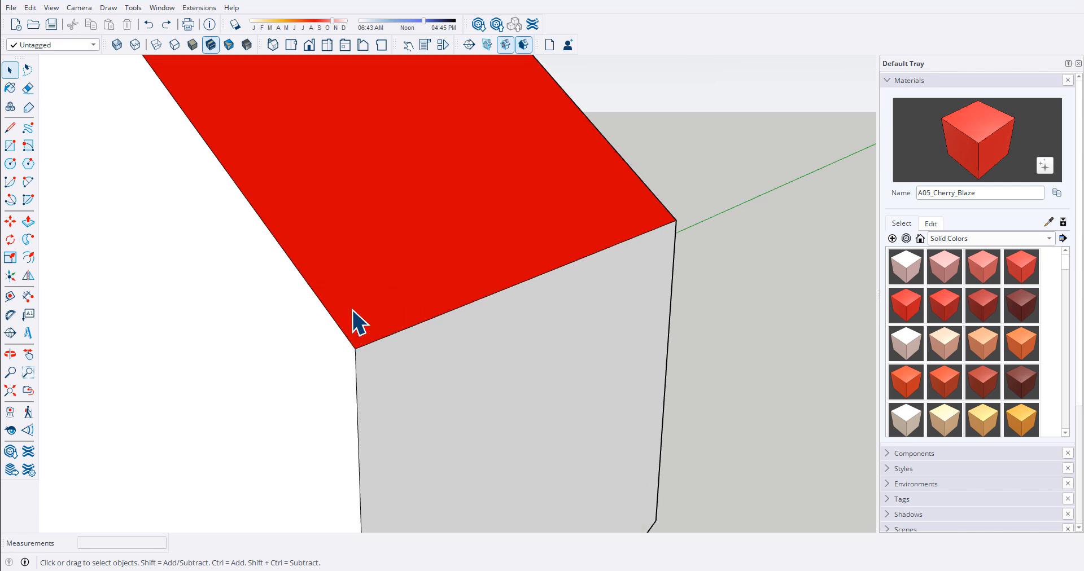
click(28, 391)
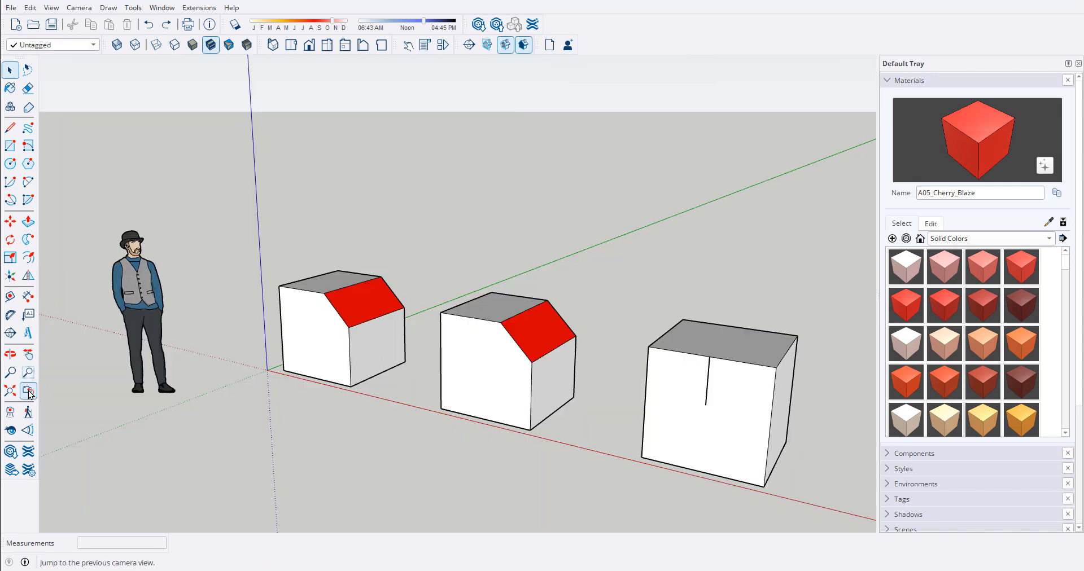
click(29, 391)
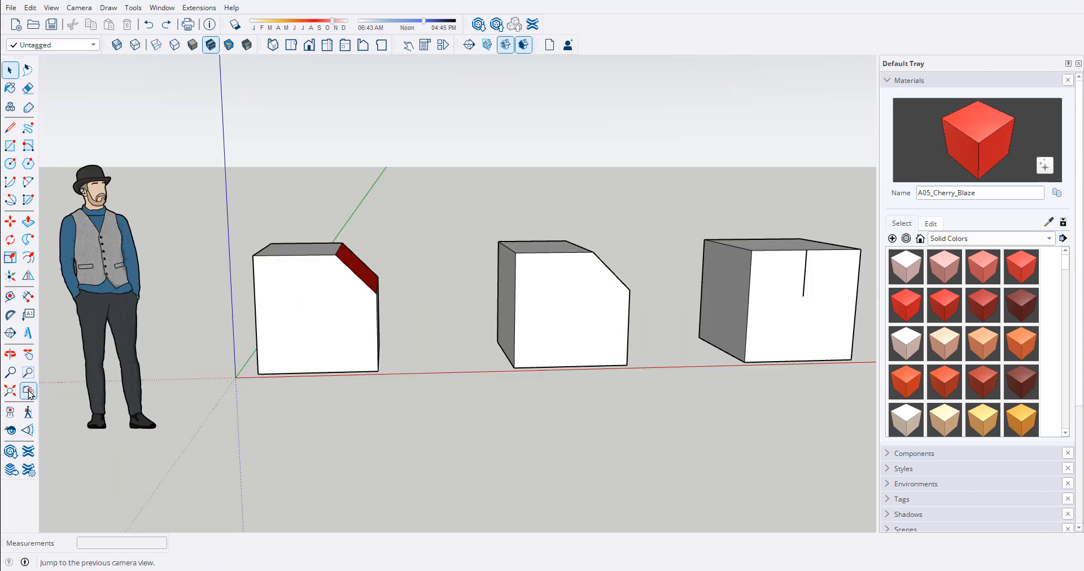
click(29, 391)
click(28, 391)
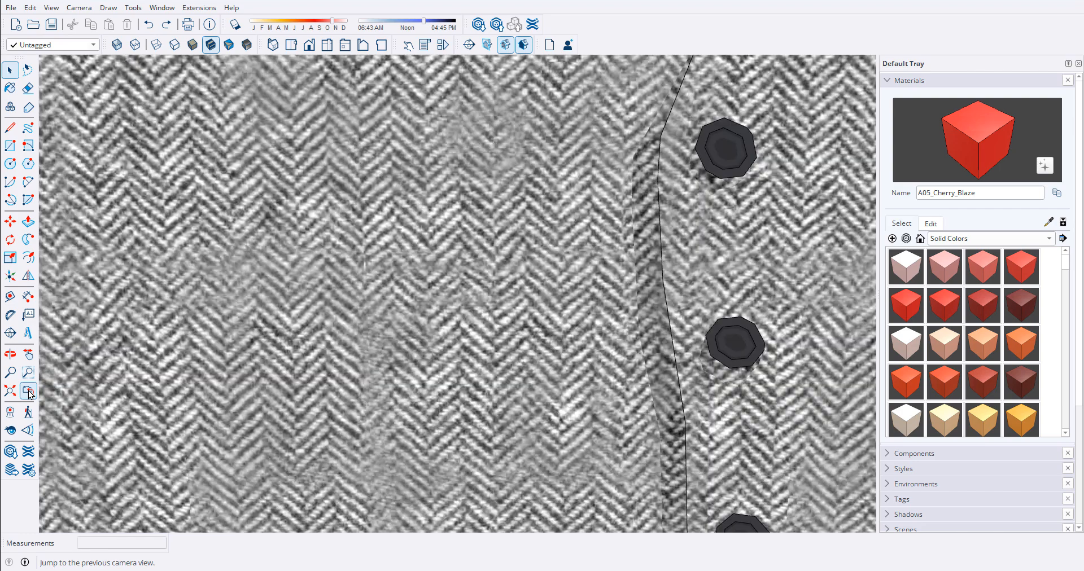
click(28, 391)
click(28, 391)
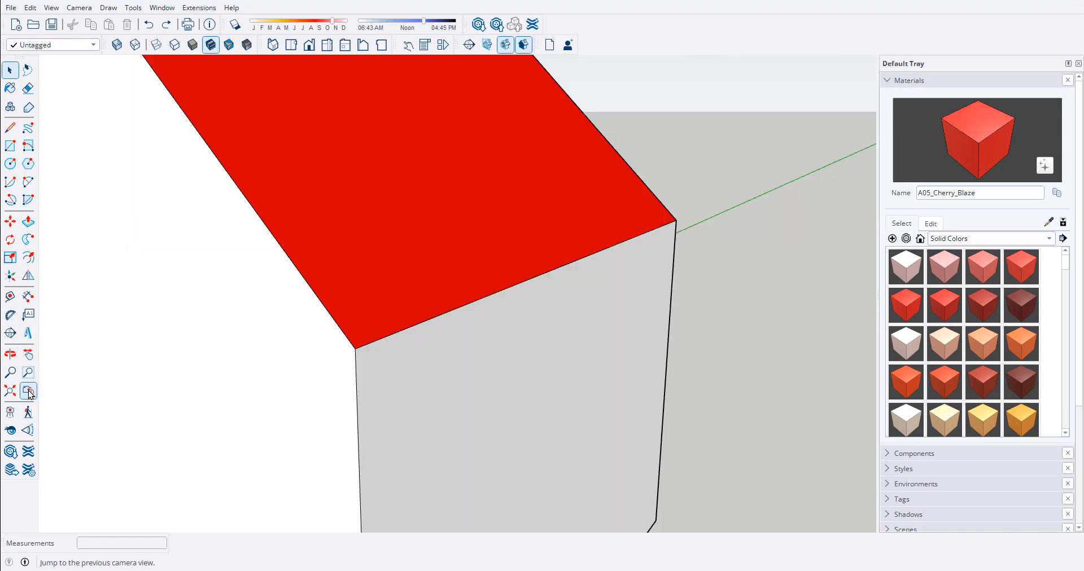
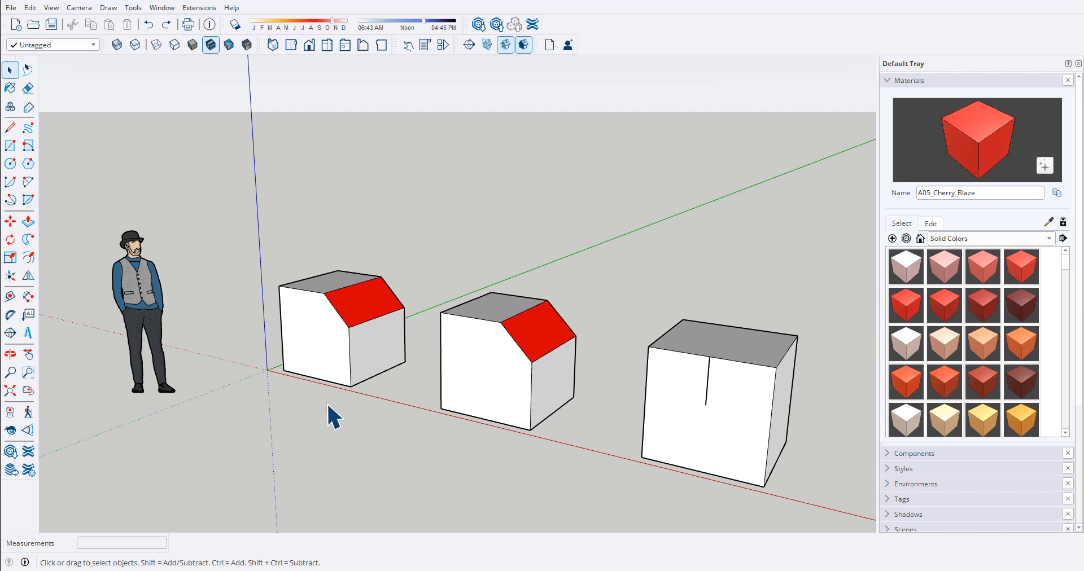
Step: Edit the Architectural Design Style so that edges are coloured by axis instead of all the same
click(898, 81)
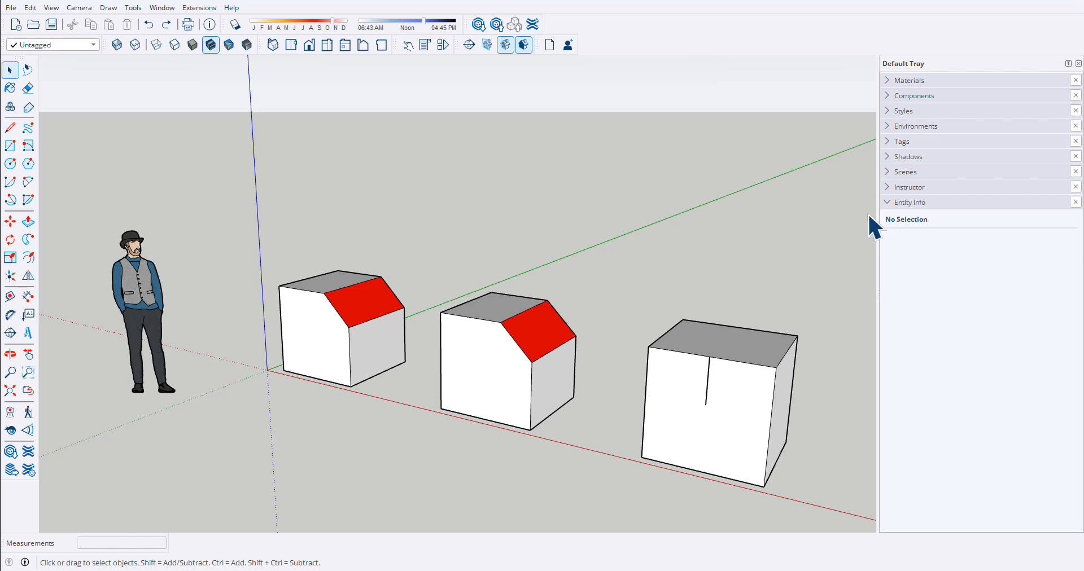
click(921, 111)
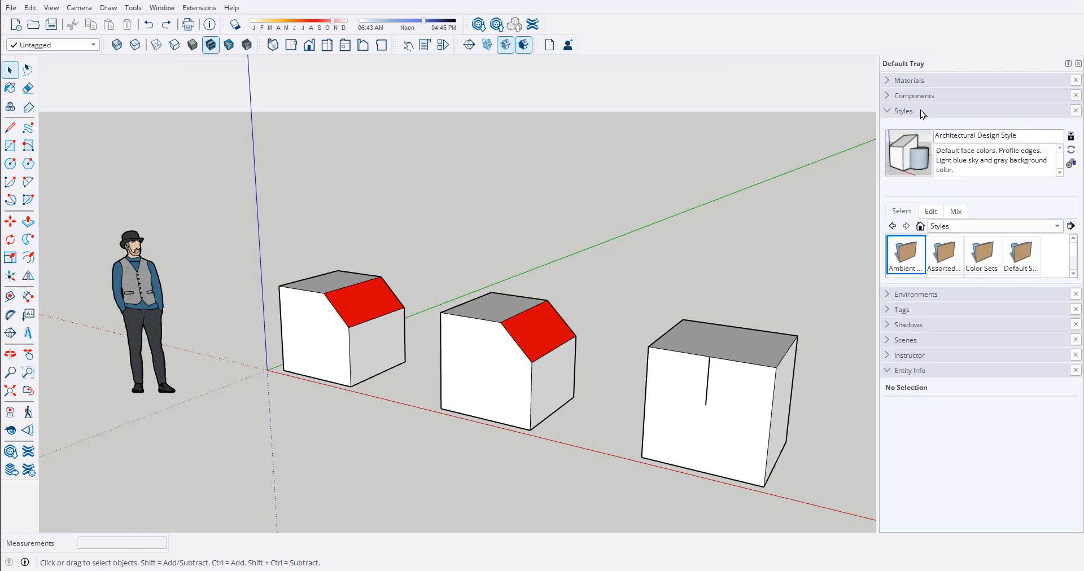
click(931, 212)
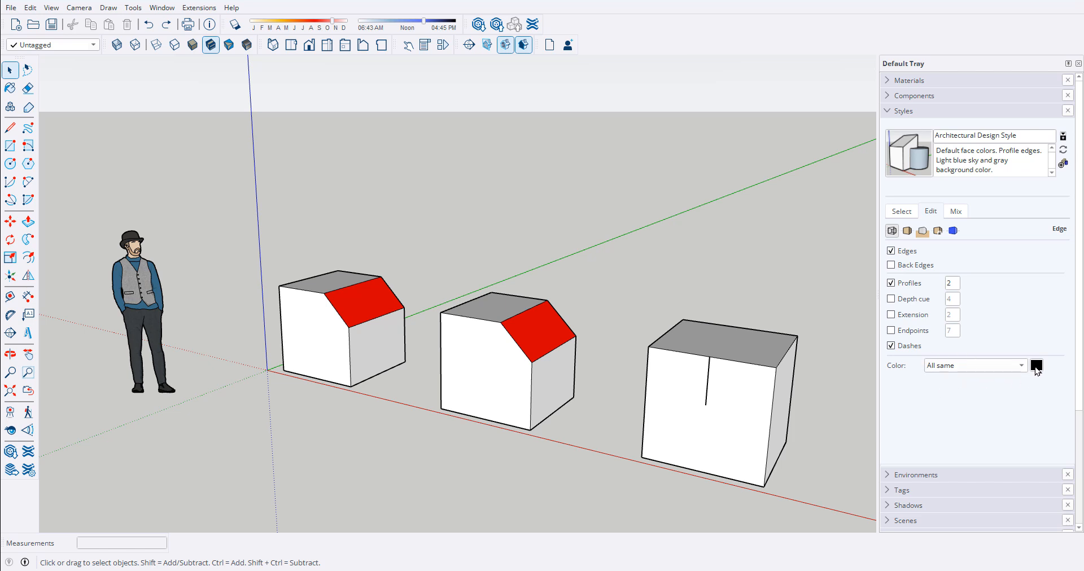
click(1021, 367)
click(938, 394)
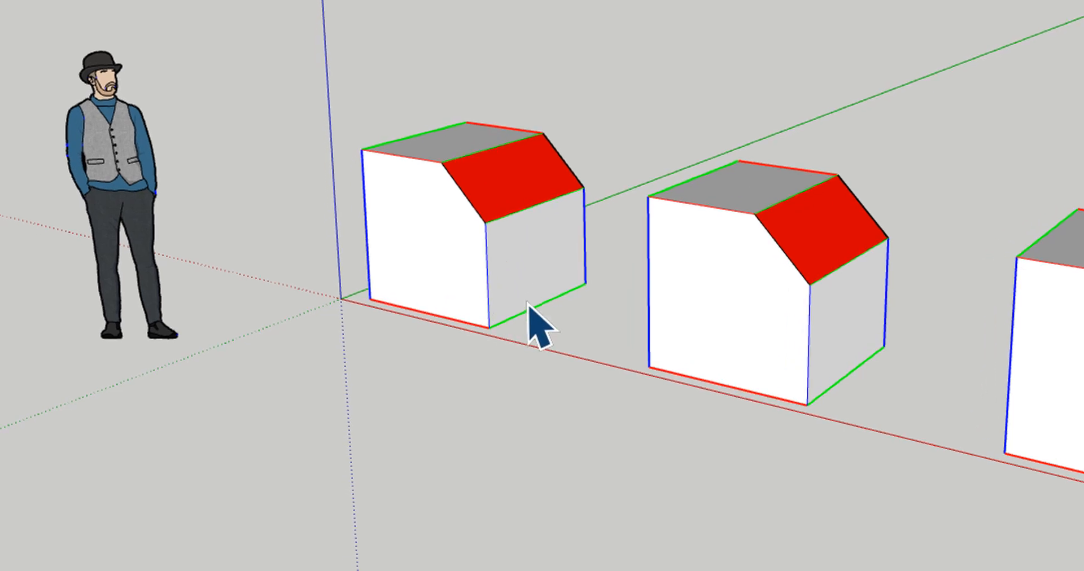
Step: Examine the axis-coloured edges of the cubes from several angles, comparing the straight edges with the sloped ones around the red face
middle_drag(1055, 307, 903, 257)
scroll(1081, 334, up, 3)
middle_drag(793, 279, 1081, 339)
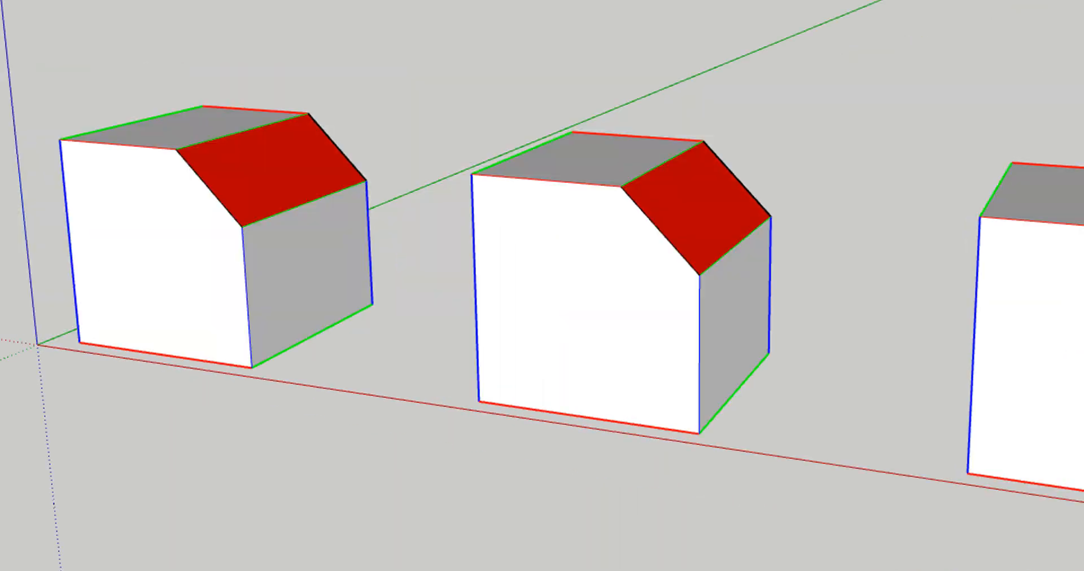
scroll(1081, 395, down, 3)
scroll(497, 243, up, 8)
middle_drag(683, 276, 526, 246)
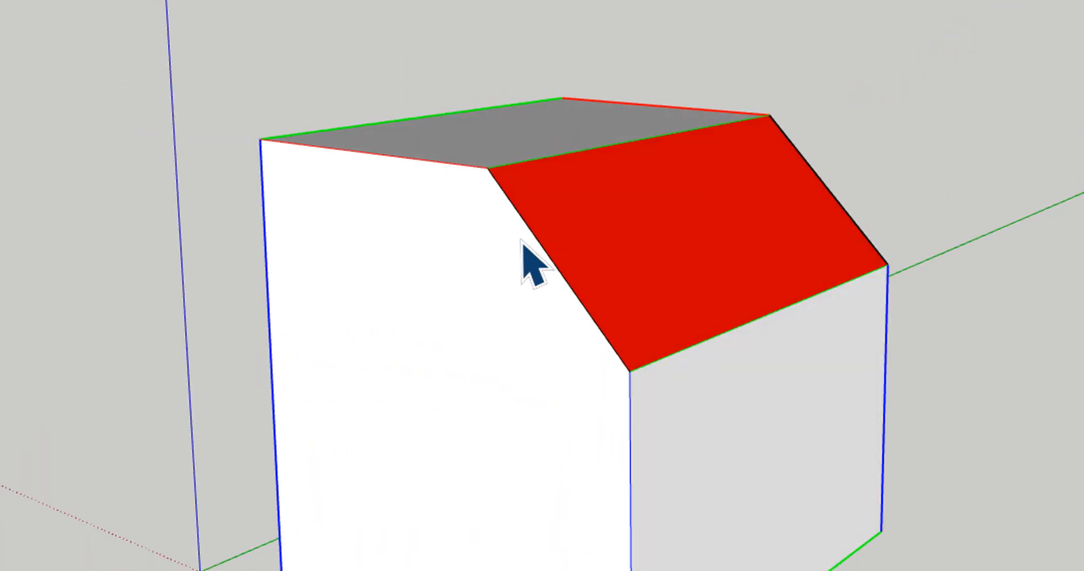
scroll(525, 240, up, 1)
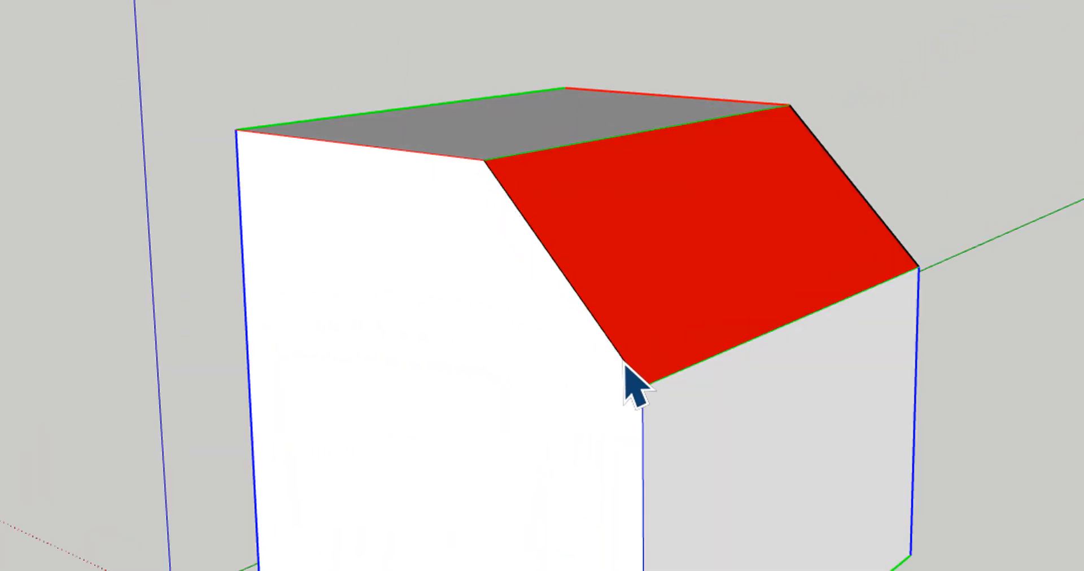
scroll(640, 384, down, 3)
middle_drag(646, 392, 706, 290)
drag(540, 213, 845, 232)
scroll(423, 226, down, 5)
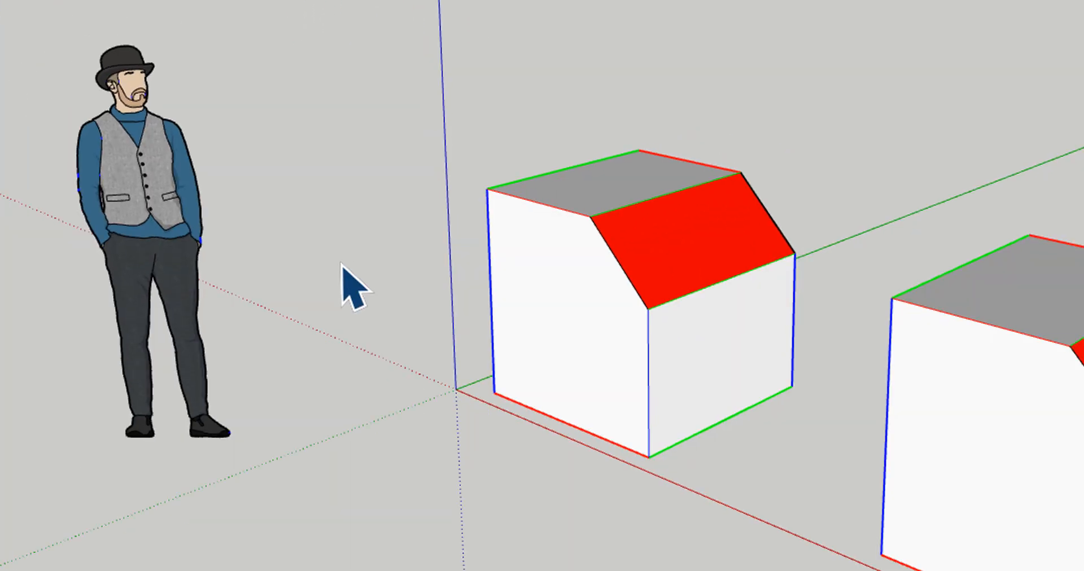
middle_drag(736, 303, 651, 419)
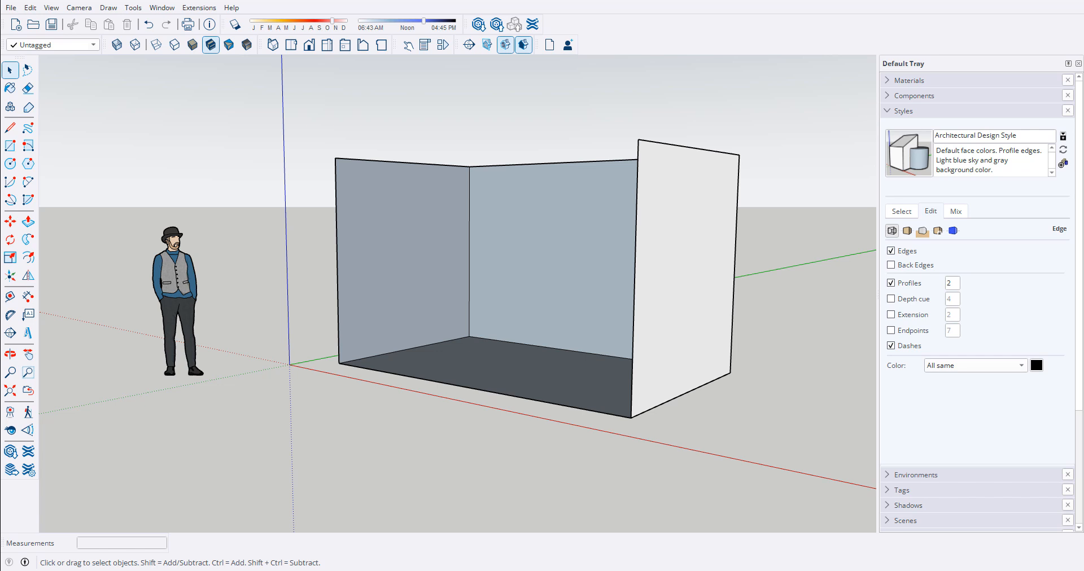
Step: Close the open front of the box with a line between its two front upper corners
middle_drag(324, 380, 360, 511)
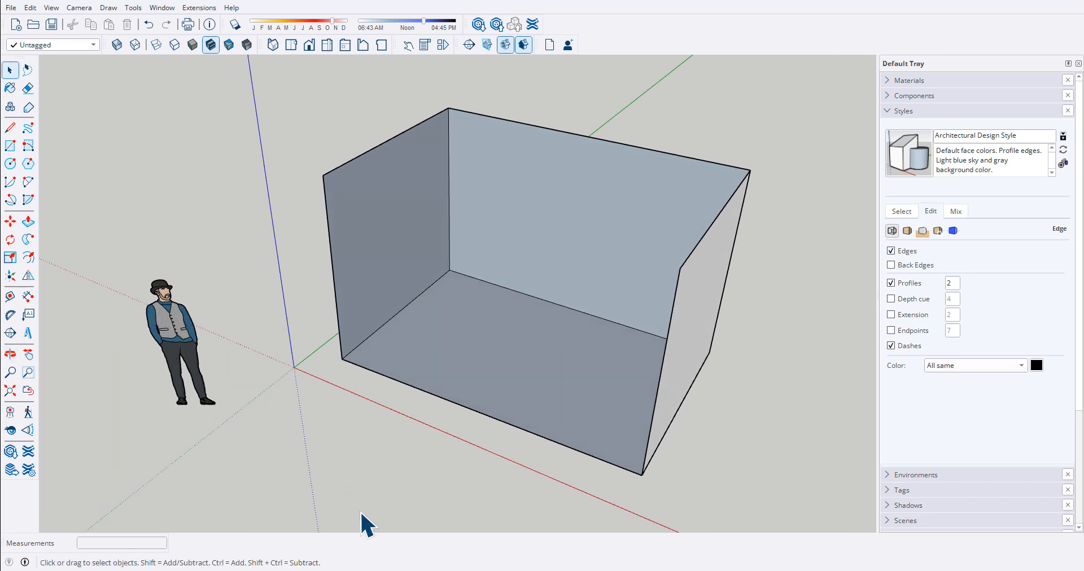
key(l)
click(323, 176)
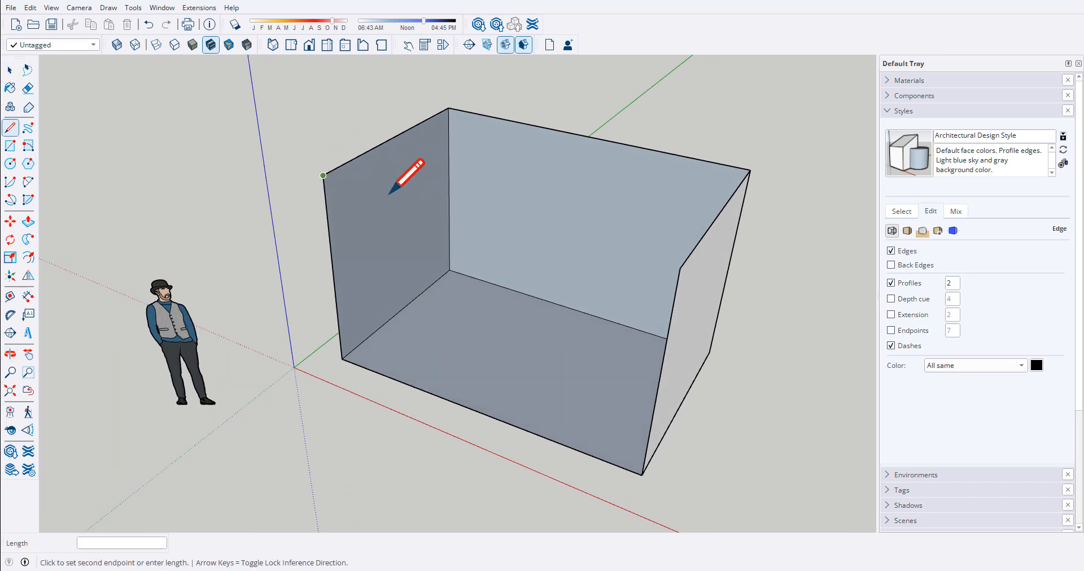
click(680, 269)
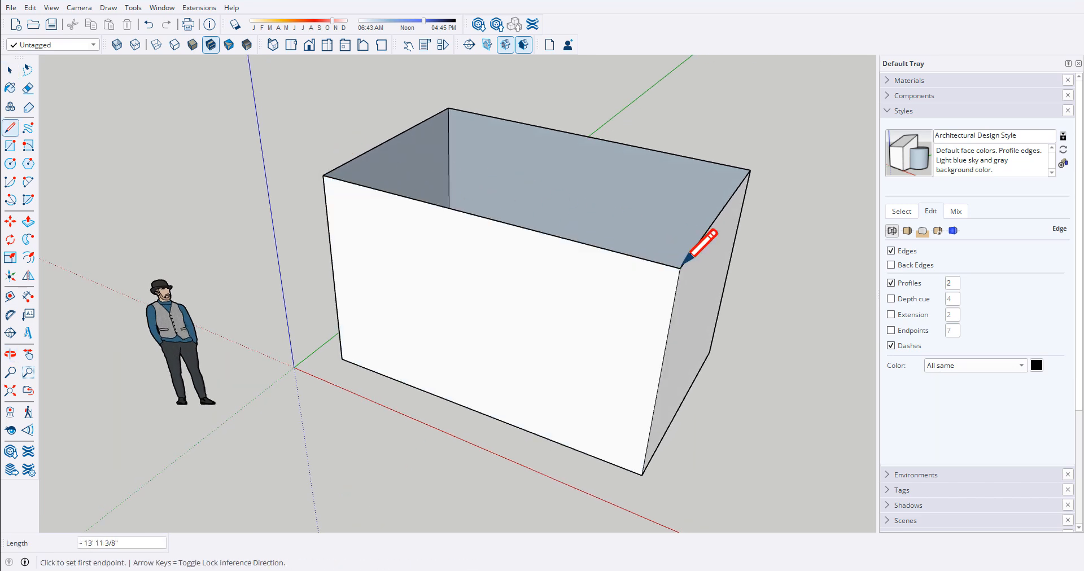
Step: Try to close the box's open top by retracing its front upper edge with a line between the two corners
key(space)
key(o)
drag(649, 353, 634, 489)
key(space)
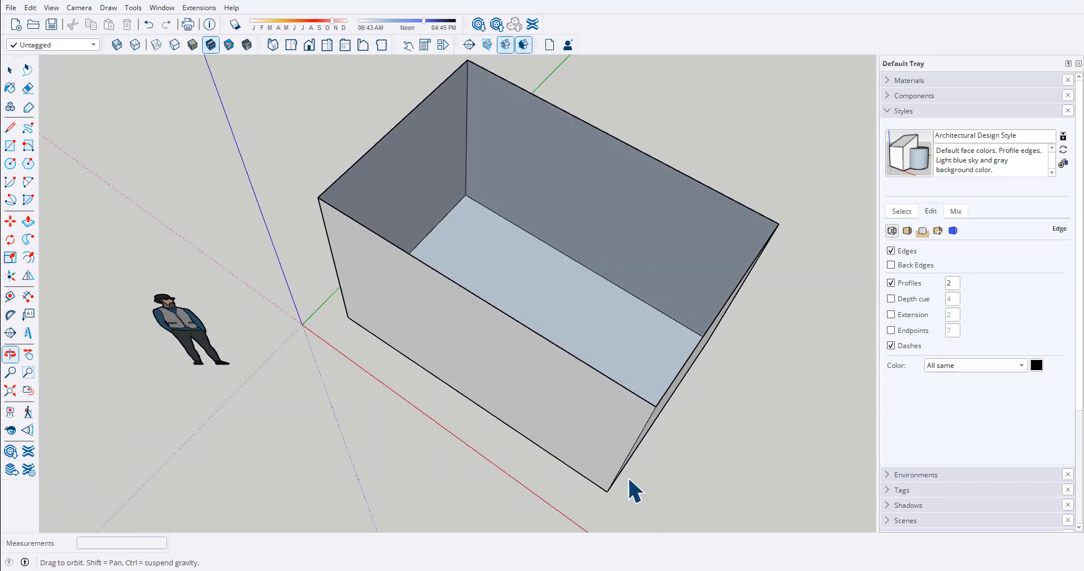
scroll(522, 282, down, 2)
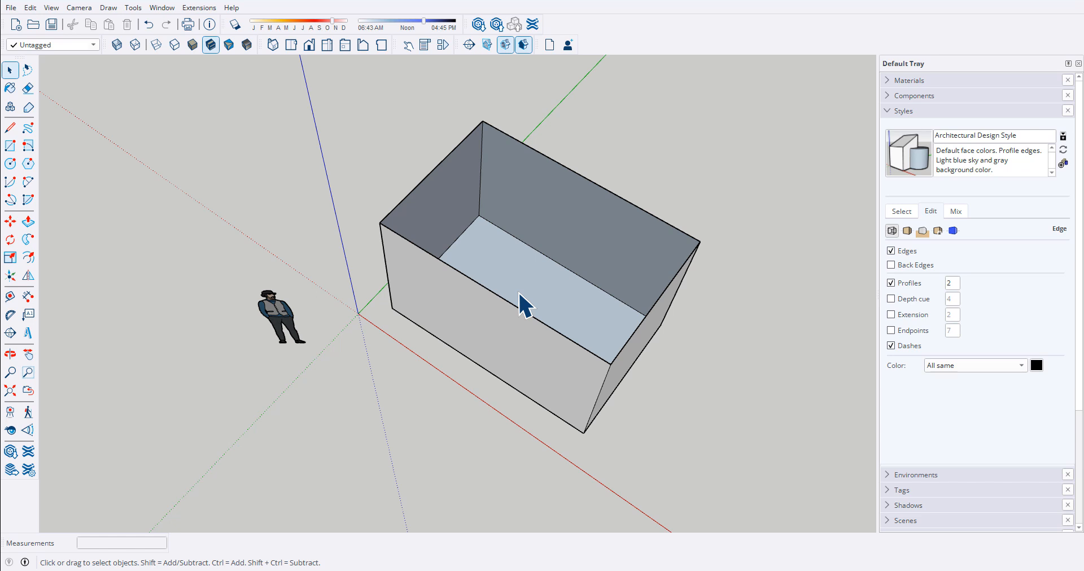
key(l)
scroll(510, 258, up, 2)
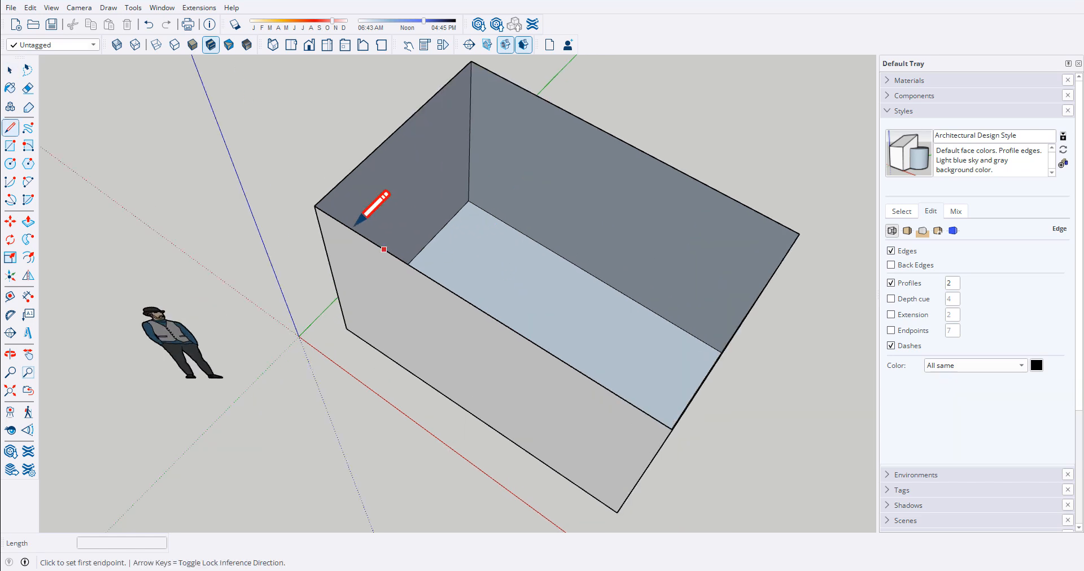
click(315, 206)
click(673, 429)
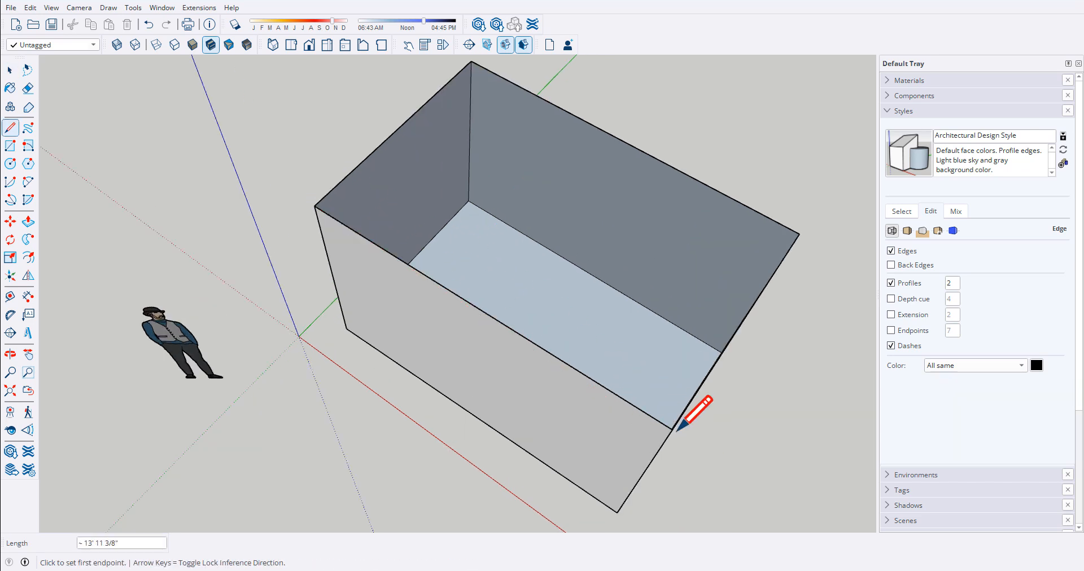
Step: Draw a diagonal line across the box's open top from the back corner to the opposite front corner
middle_drag(678, 429, 199, 285)
middle_drag(578, 375, 481, 400)
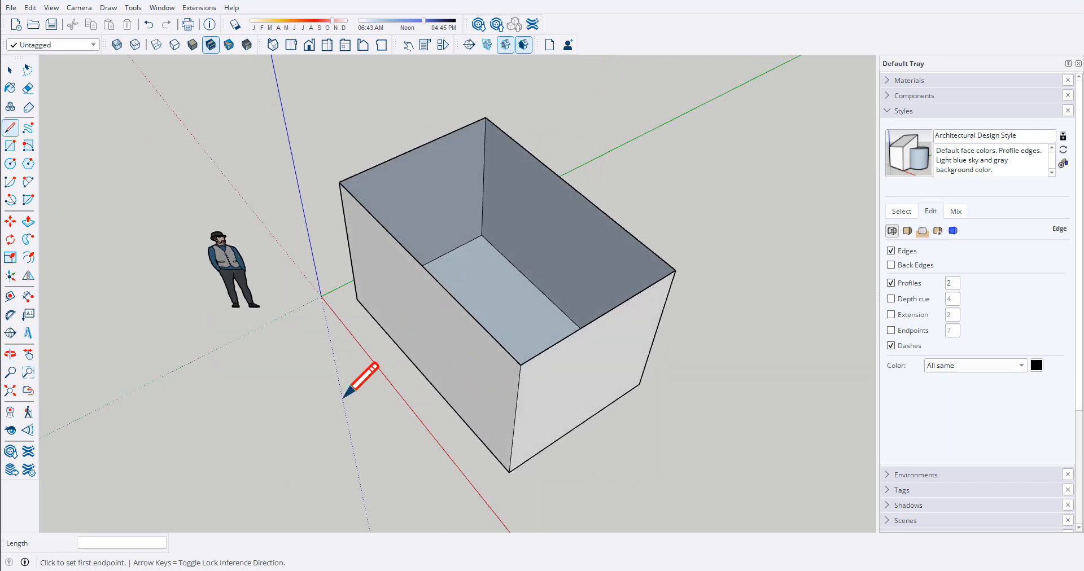
click(485, 117)
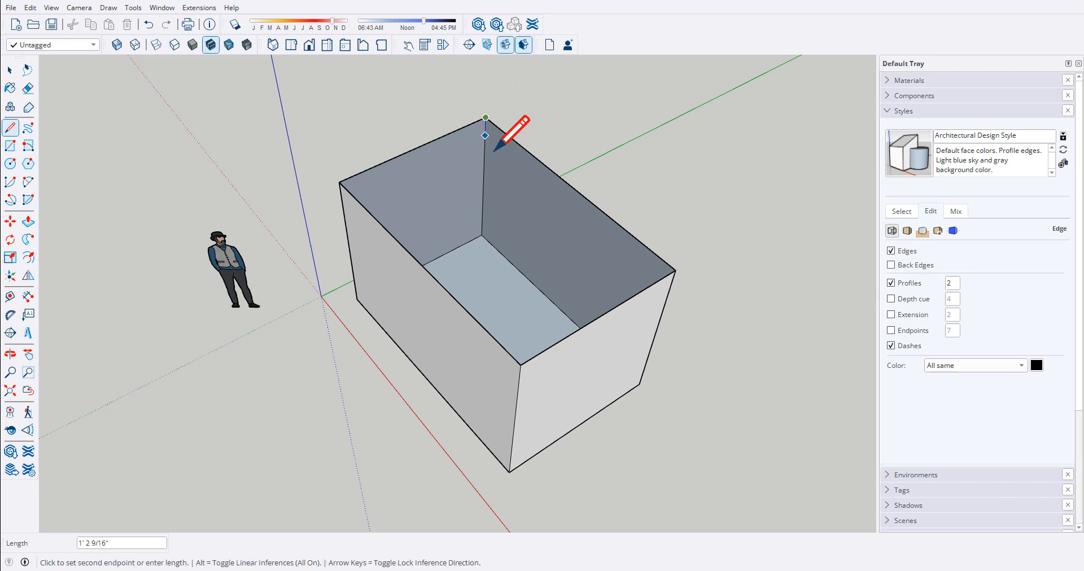
click(520, 365)
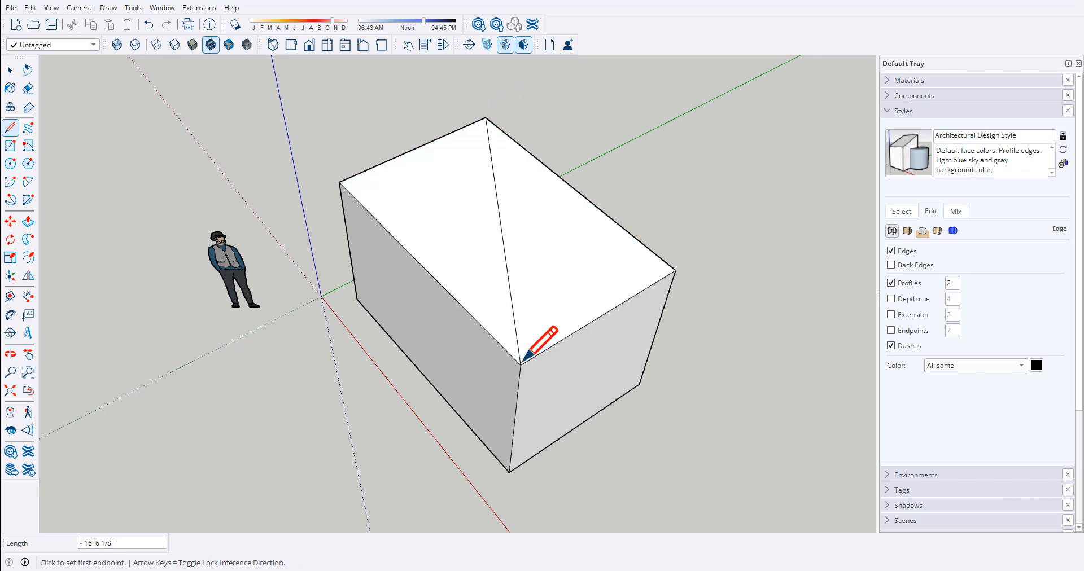
Step: Erase the diagonal edge across the top of the box
mouse_move(536, 314)
middle_down()
mouse_move(863, 150)
mouse_move(694, 150)
mouse_move(407, 275)
middle_up()
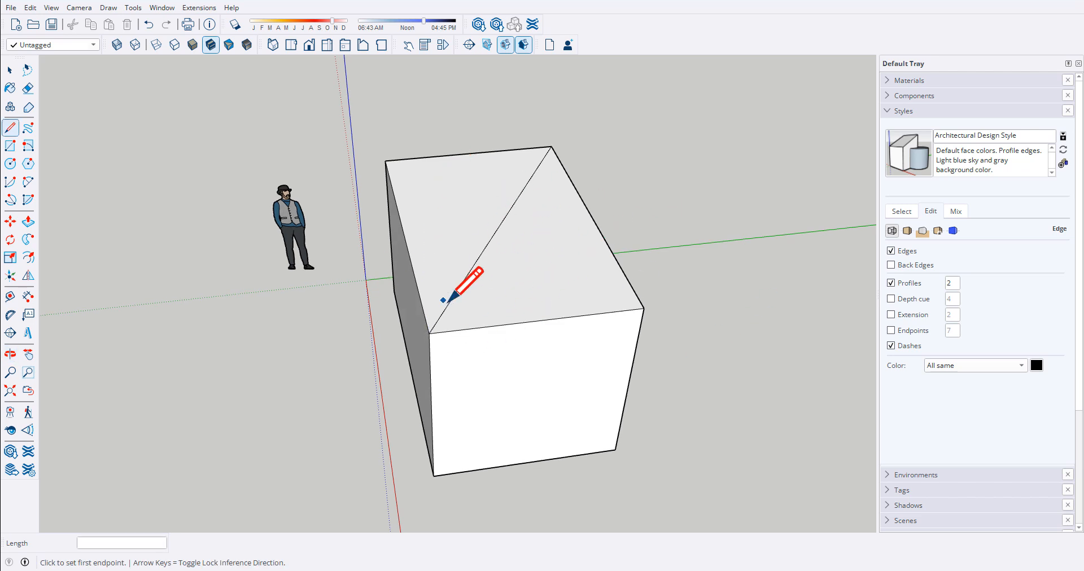
key(e)
click(461, 286)
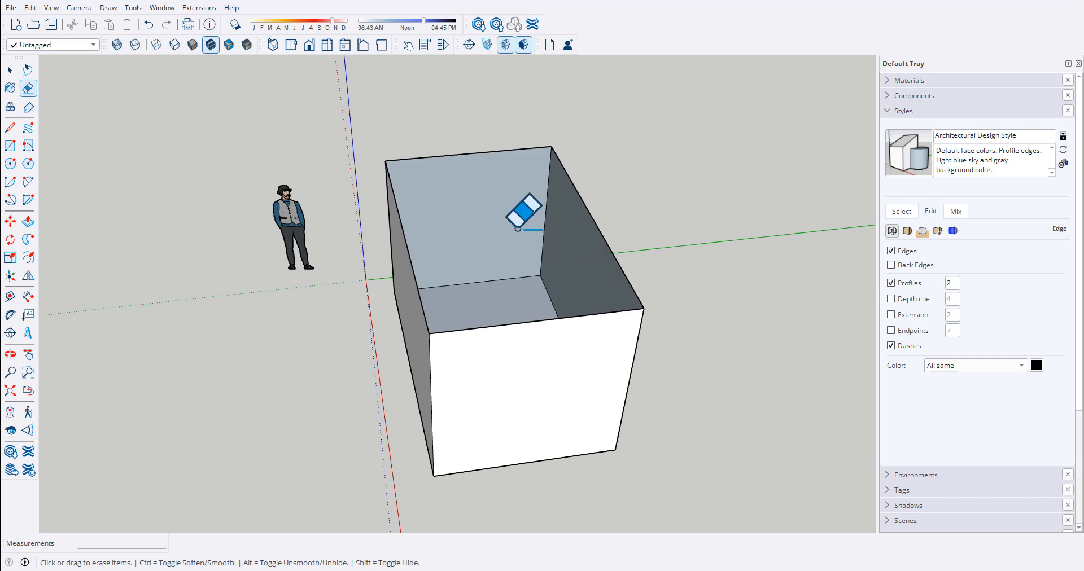
Step: Set the style's edge color to By axis and check which edges of the box are off axis
middle_drag(525, 271, 781, 252)
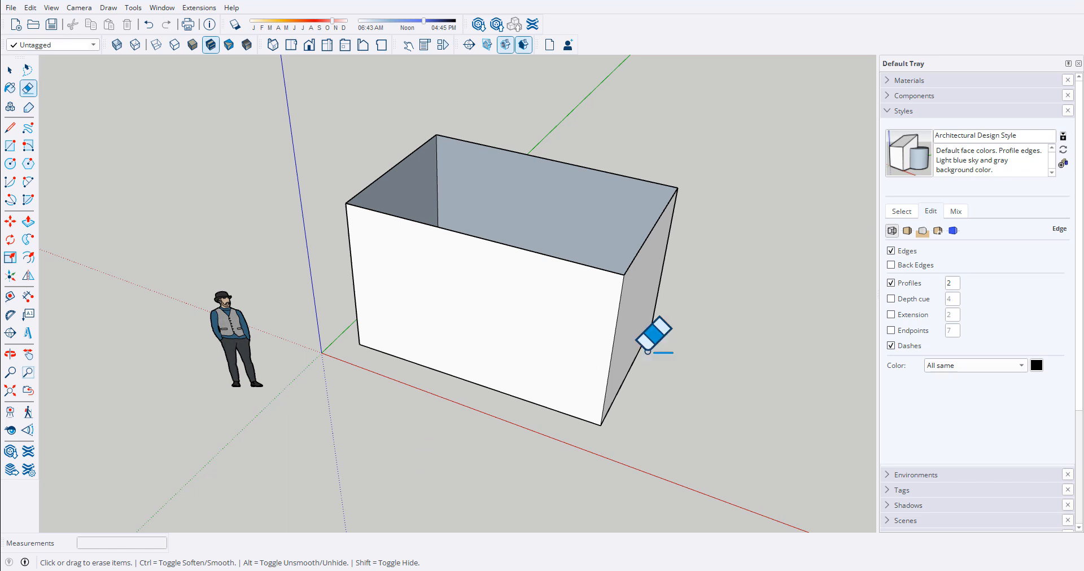
mouse_move(704, 305)
middle_down()
mouse_move(719, 288)
mouse_move(691, 348)
middle_up()
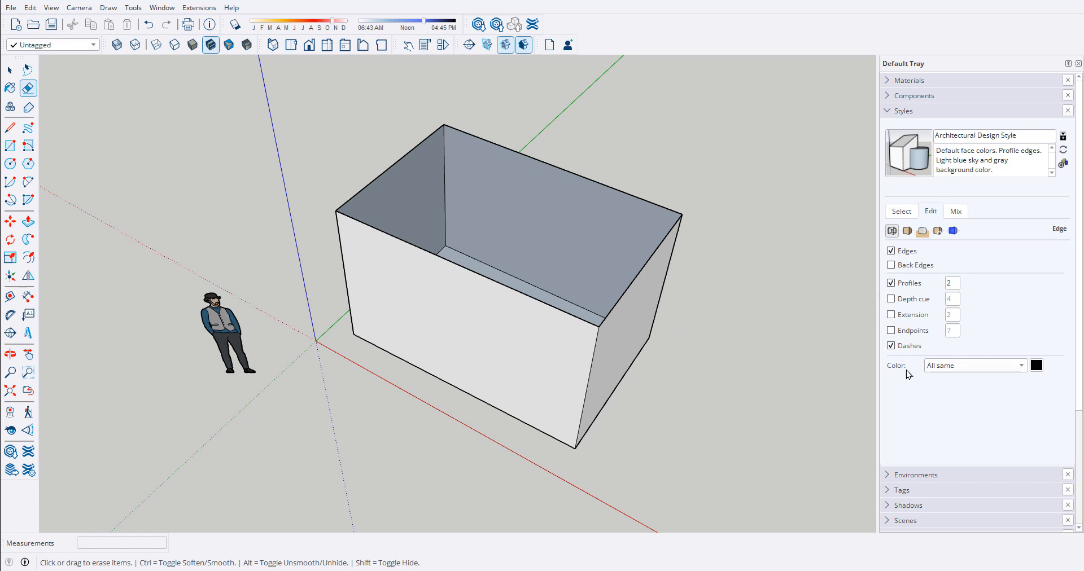
click(1023, 365)
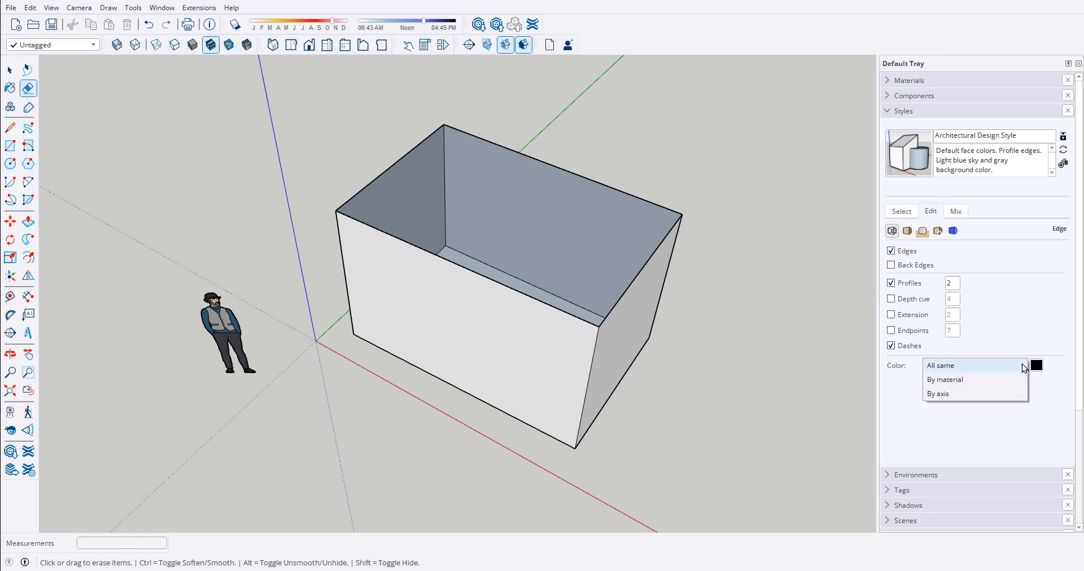
click(947, 395)
mouse_move(682, 387)
middle_down()
mouse_move(486, 266)
mouse_move(400, 267)
mouse_move(615, 329)
middle_up()
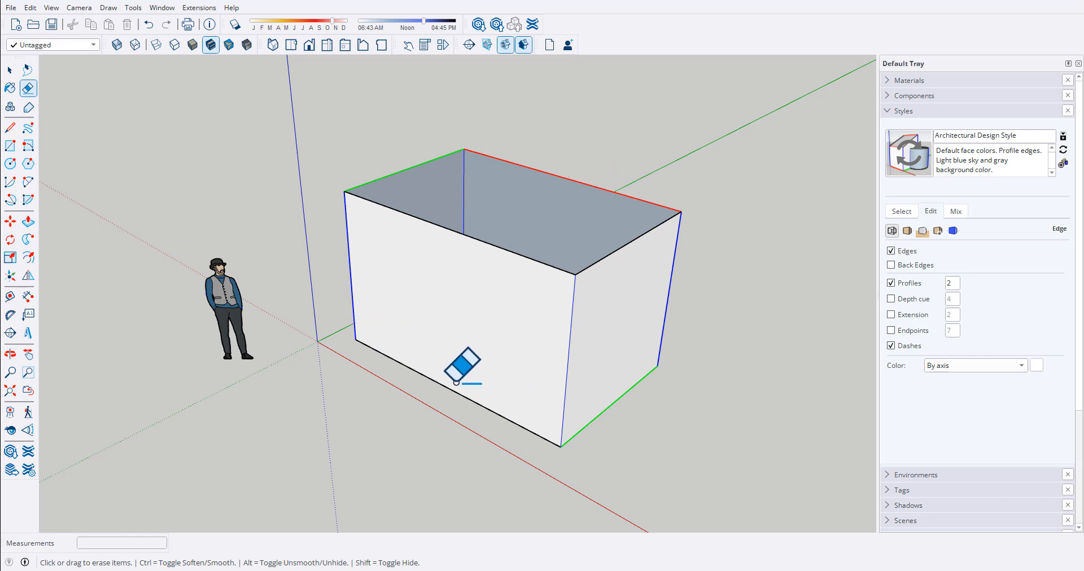
mouse_move(467, 280)
middle_down()
mouse_move(544, 286)
mouse_move(549, 232)
middle_up()
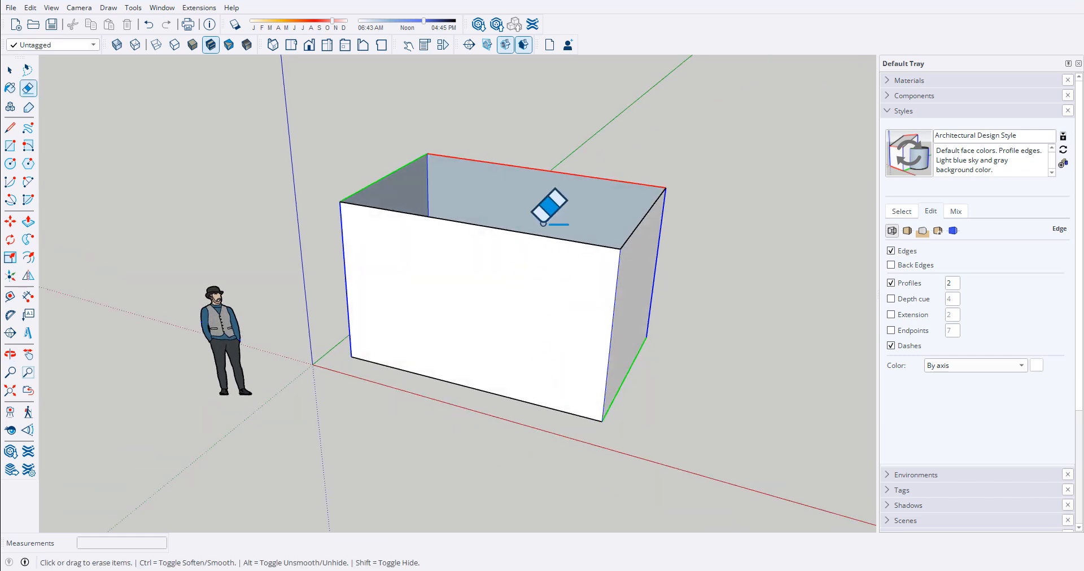
middle_drag(514, 305, 605, 354)
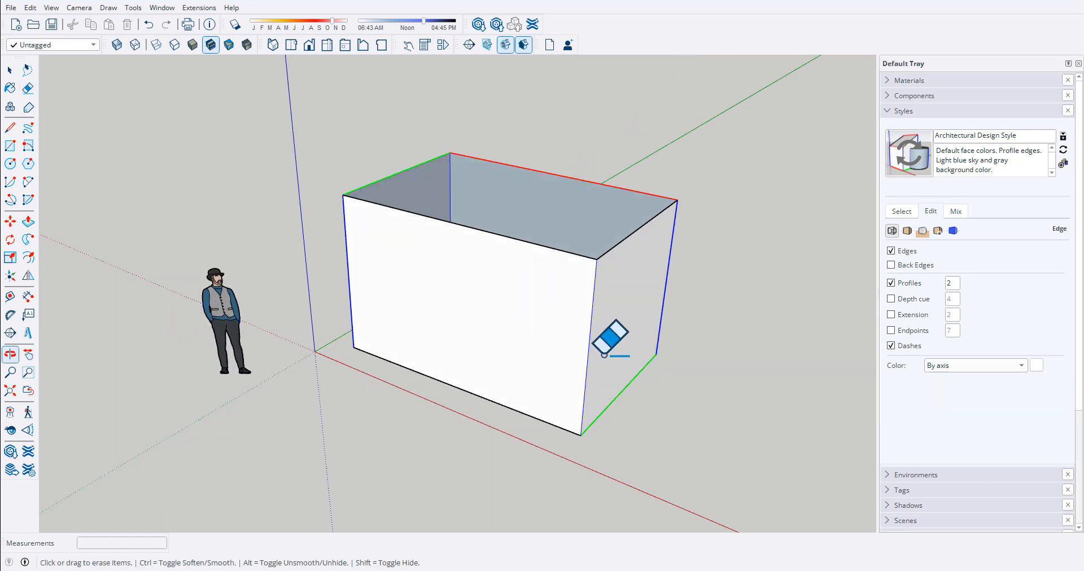
middle_drag(445, 300, 395, 363)
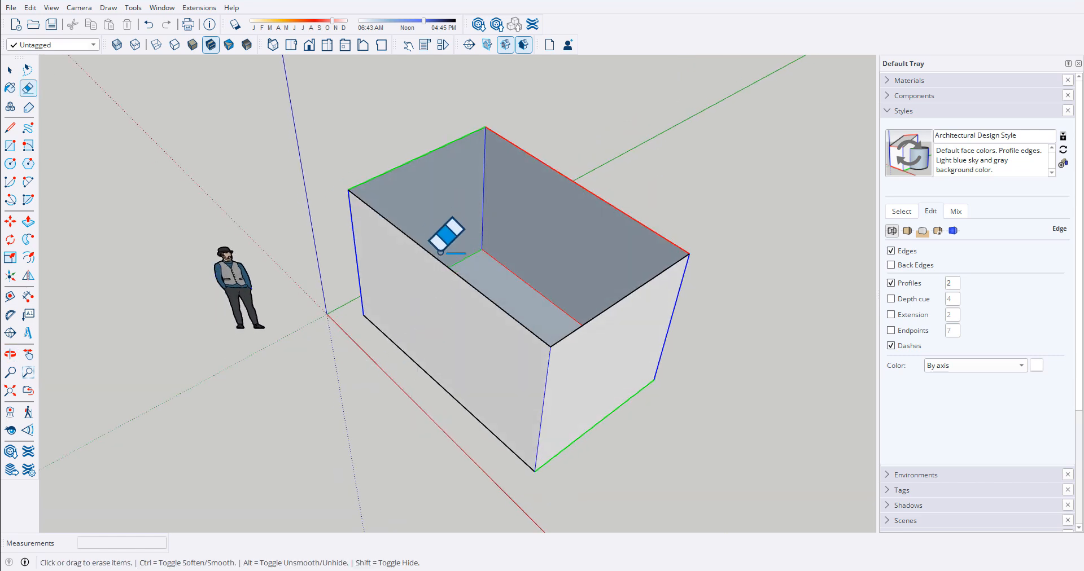
mouse_move(459, 332)
middle_down()
mouse_move(285, 491)
mouse_move(584, 196)
mouse_move(601, 153)
mouse_move(503, 247)
middle_up()
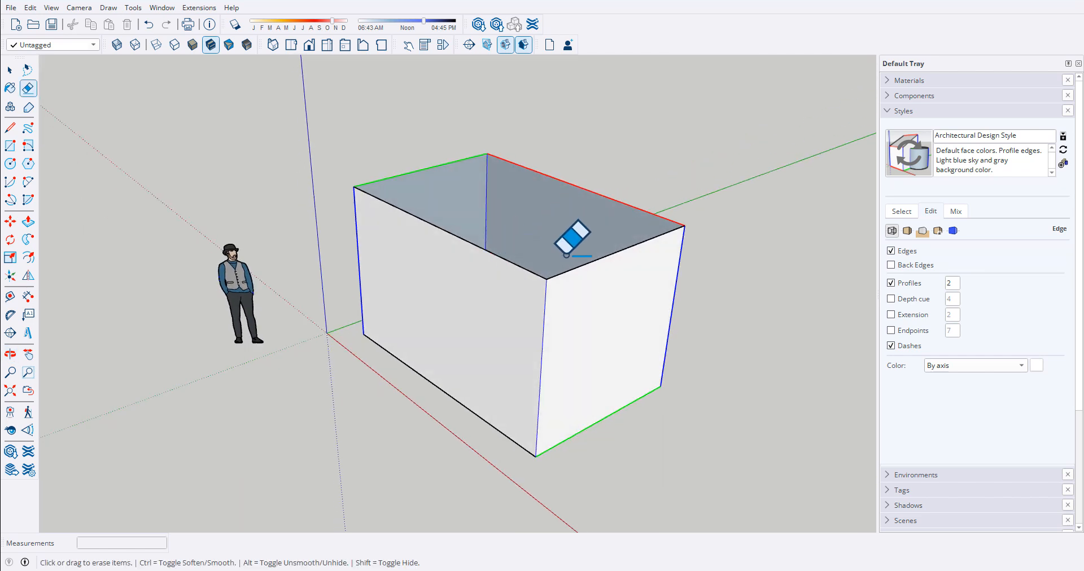
Step: Erase the box's black off-axis edges: the front upper, right upper and front lower ones
scroll(536, 251, up, 3)
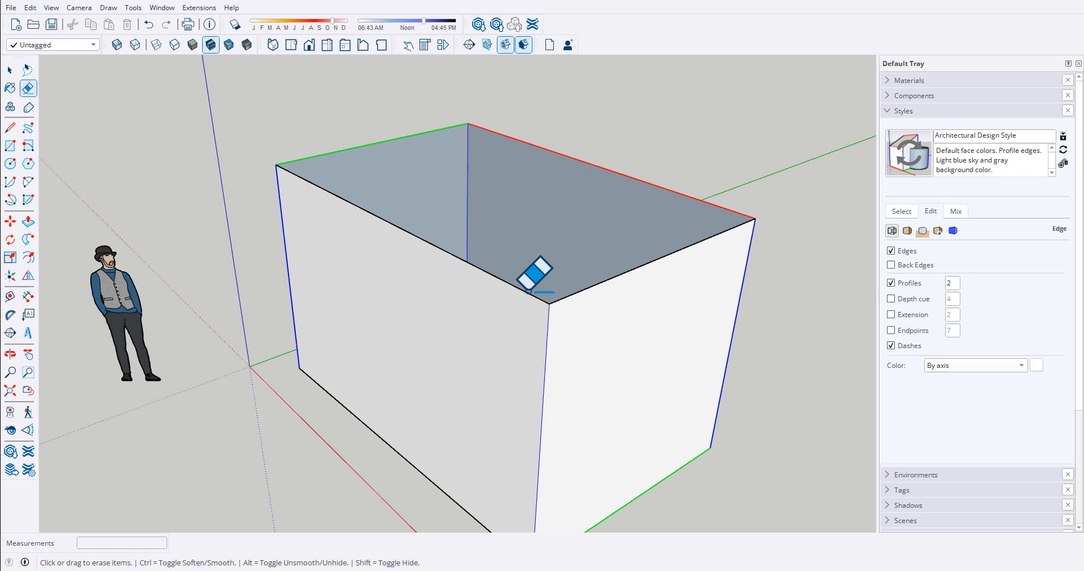
click(528, 291)
click(569, 298)
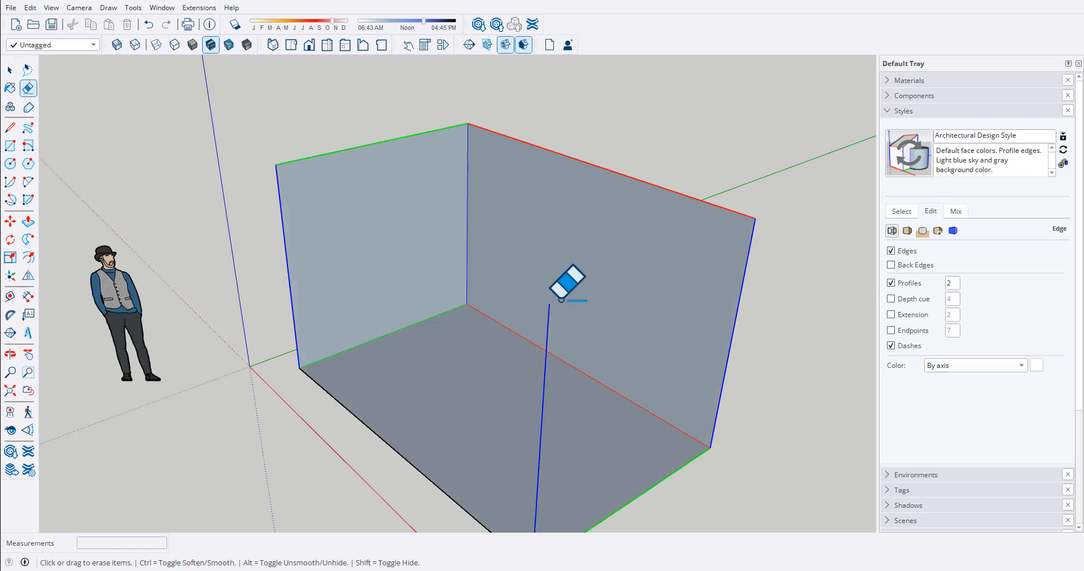
click(426, 479)
scroll(413, 248, down, 3)
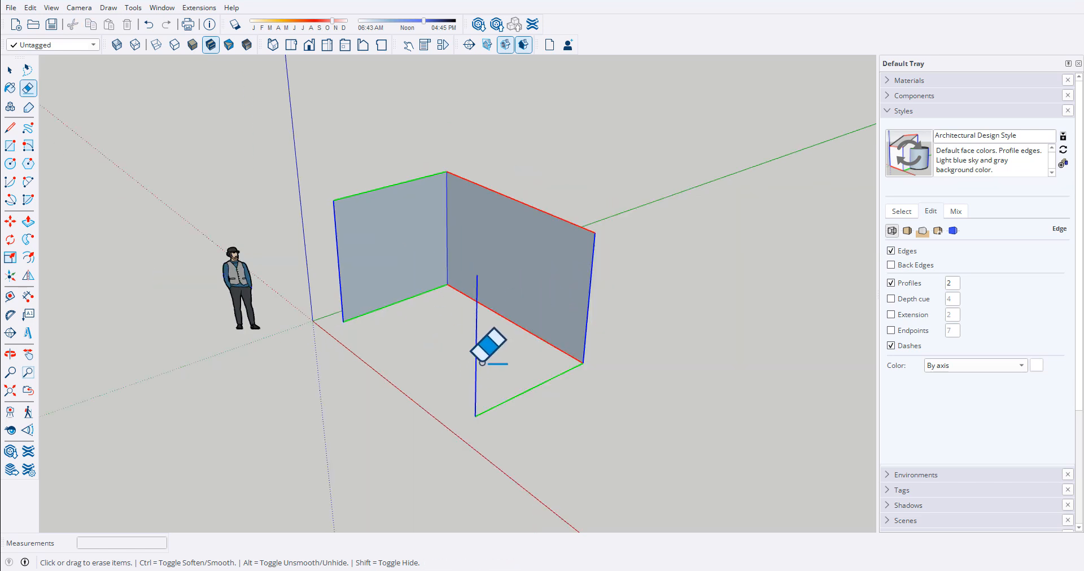
Step: Draw a line locked to the red axis from the upper front corner of the left wall
key(l)
scroll(346, 218, up, 2)
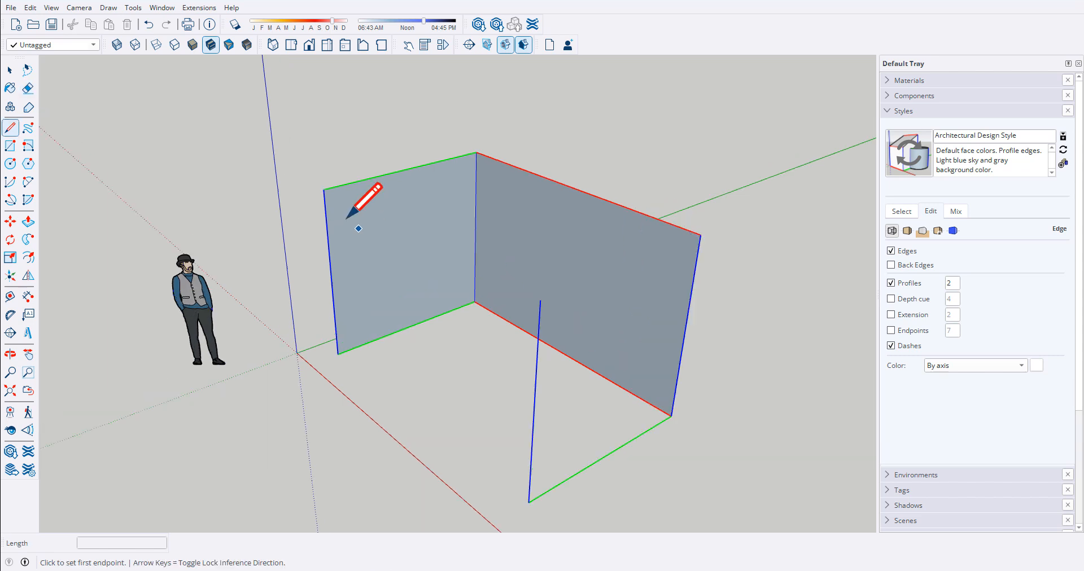
click(323, 190)
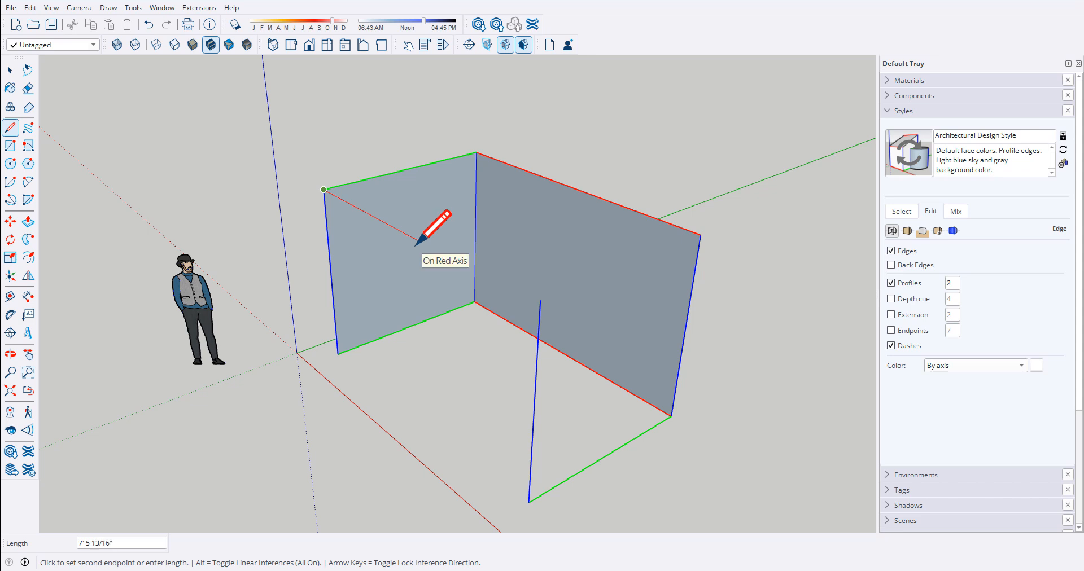
key(shift)
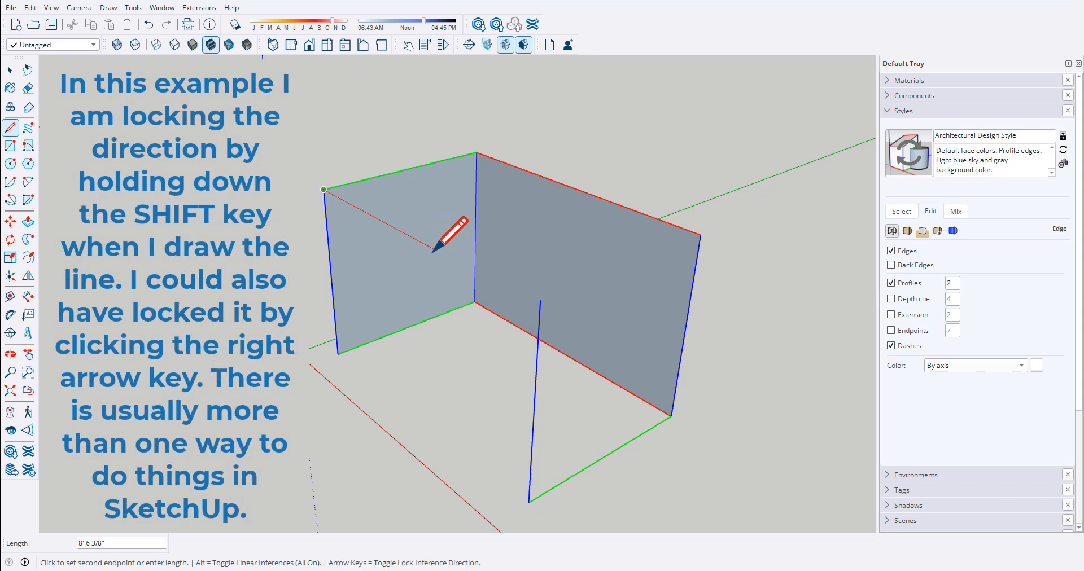
key(shift)
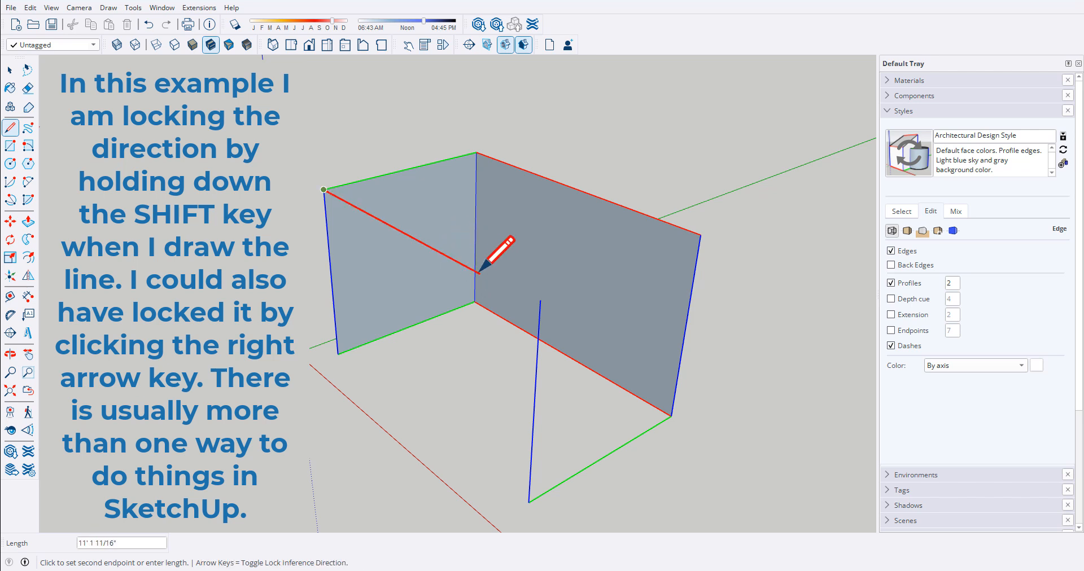
click(698, 250)
key(space)
middle_drag(605, 323, 395, 332)
middle_drag(327, 358, 370, 320)
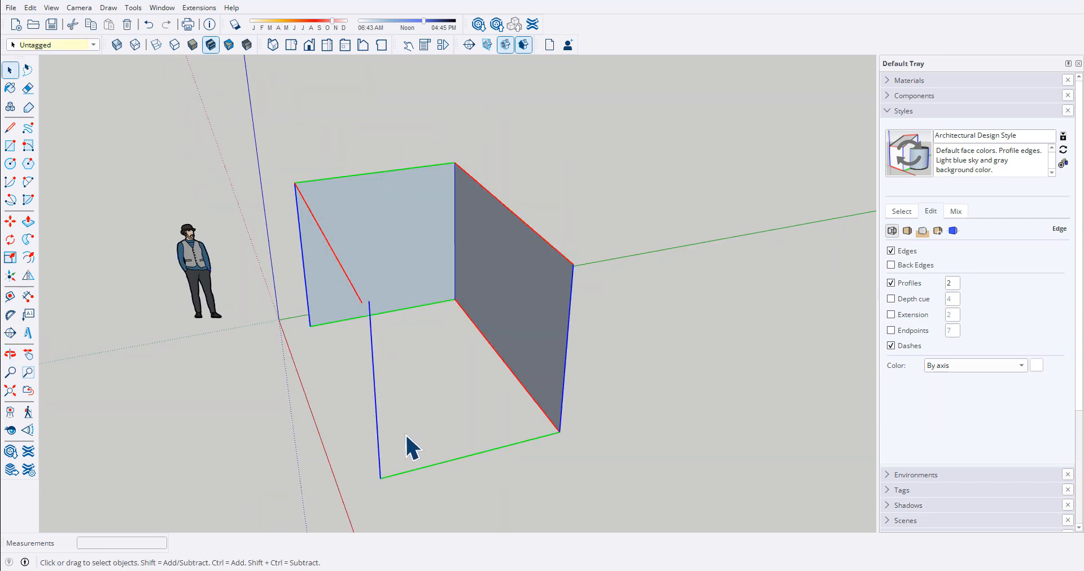
Step: Erase the two leftover front-corner edges and redraw the right side with lines along the green and blue axes, closing the side and top
key(e)
drag(377, 472, 394, 473)
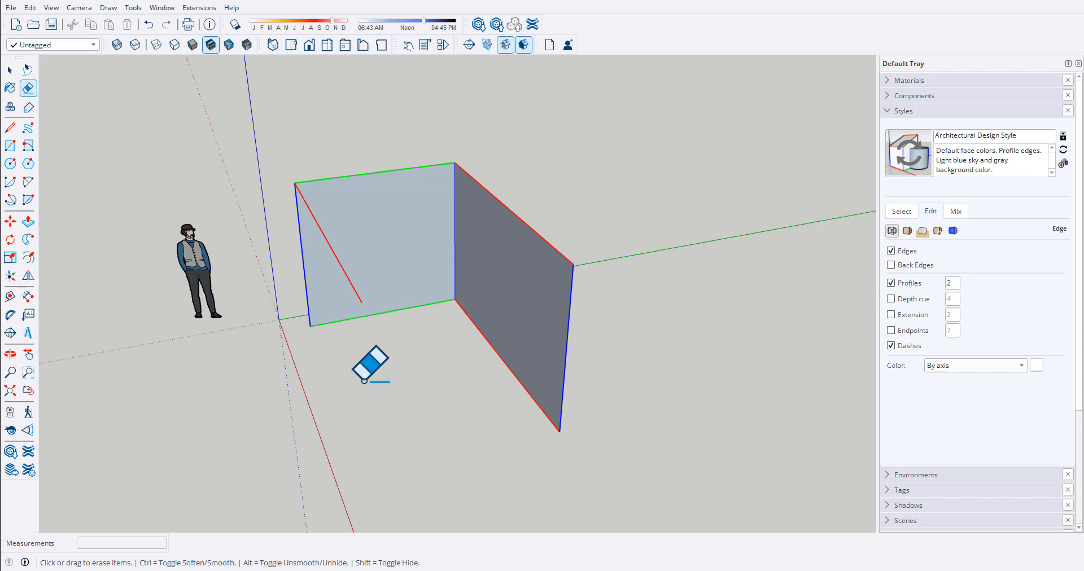
key(l)
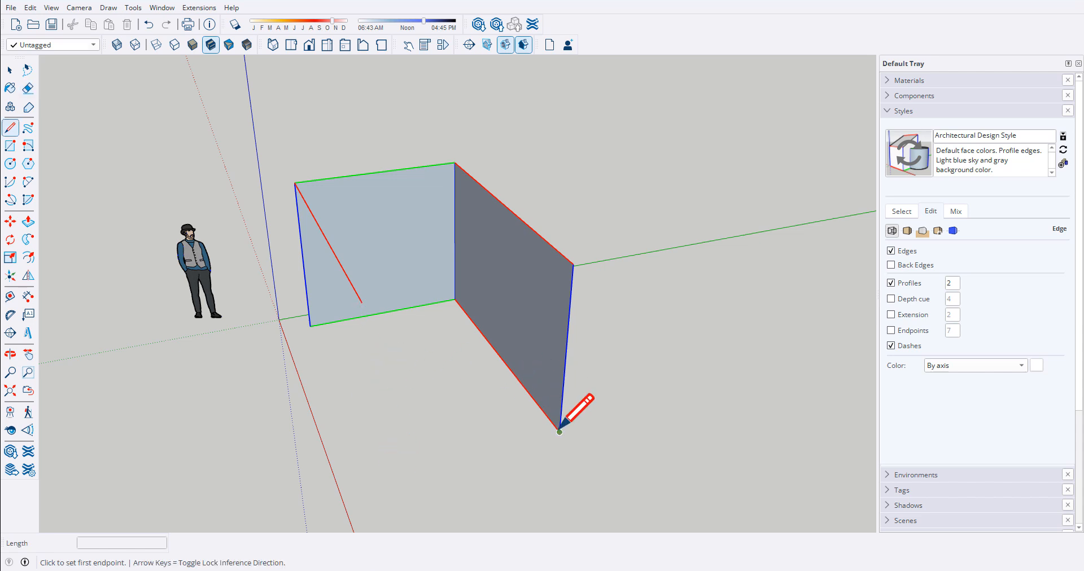
click(559, 432)
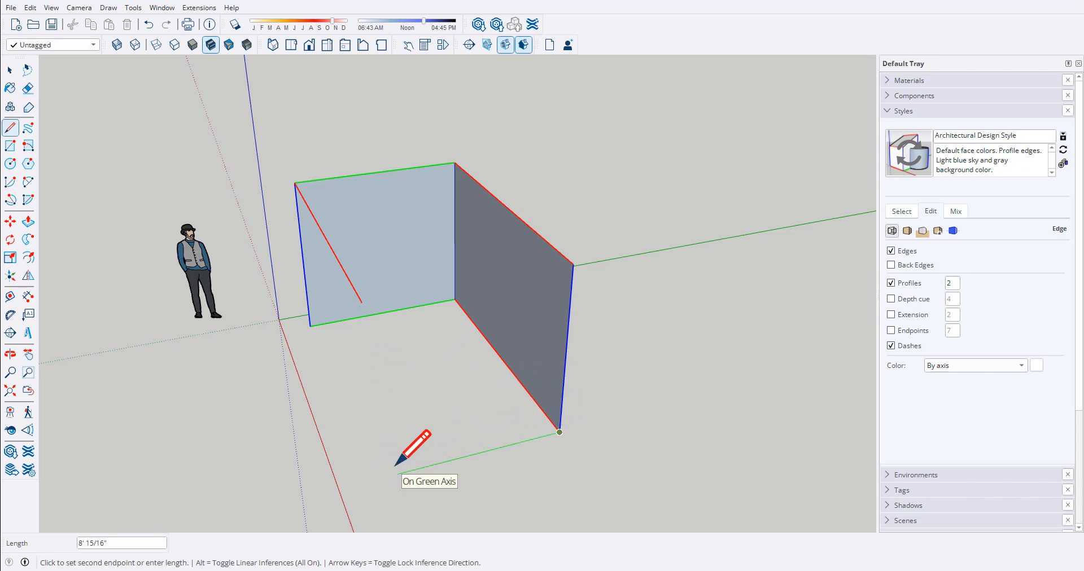
key(Left)
click(361, 302)
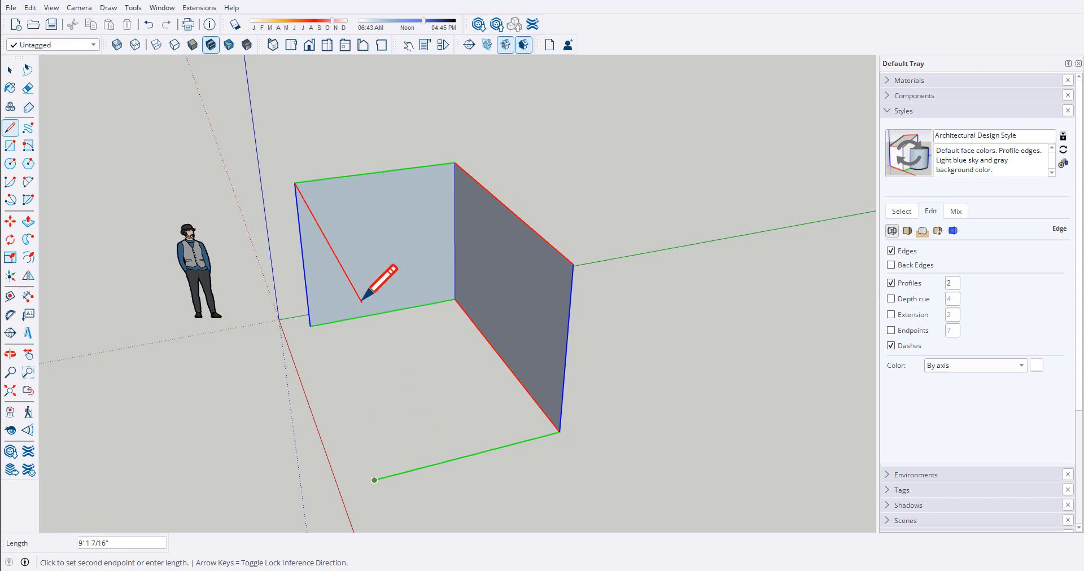
click(362, 302)
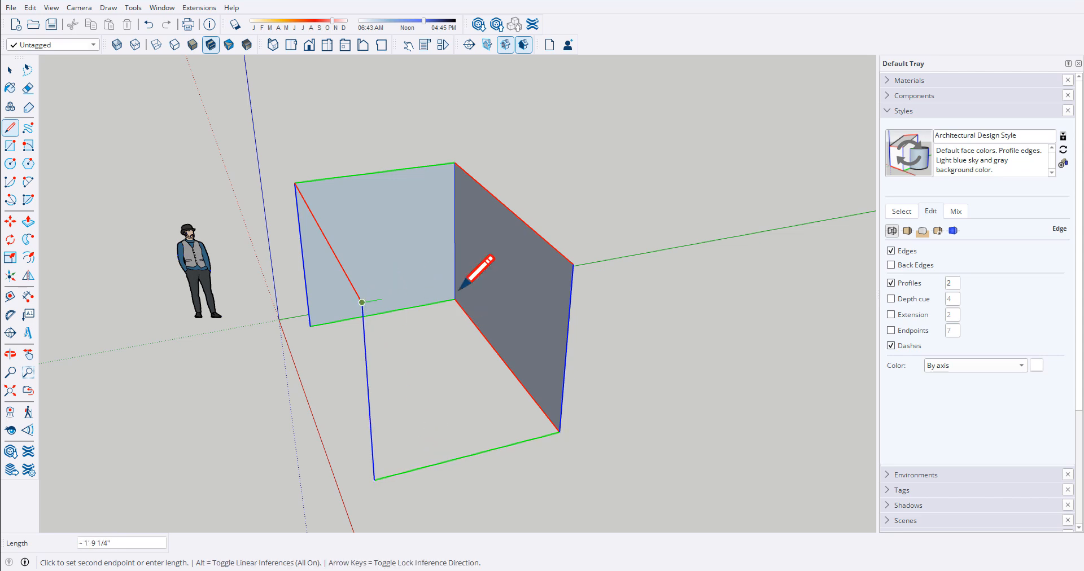
click(573, 265)
Step: Close the front of the box with a line along the red axis between its two lower front corners
middle_drag(573, 264, 512, 299)
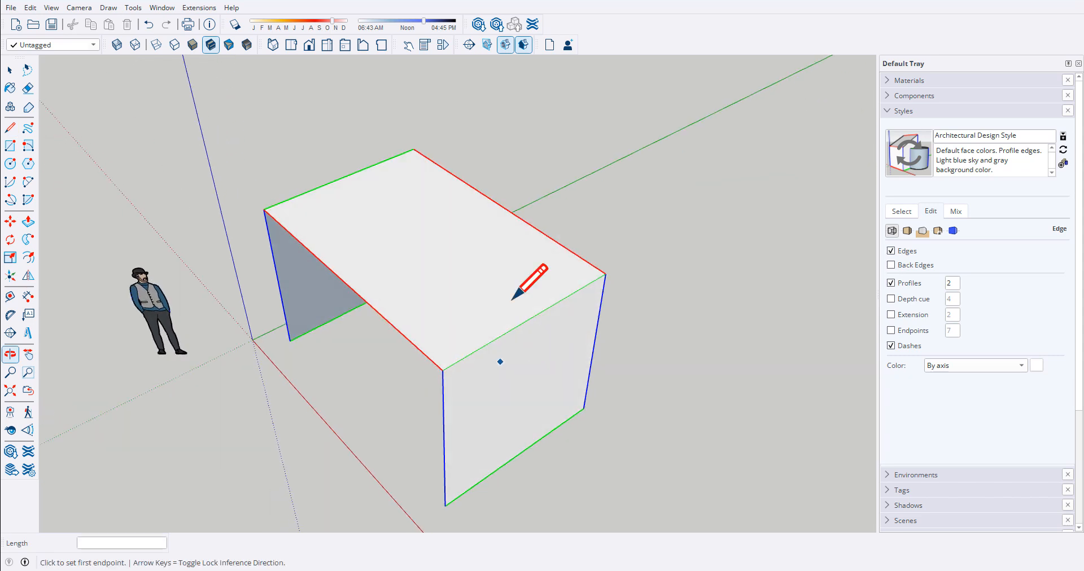
middle_drag(538, 394, 316, 389)
click(265, 404)
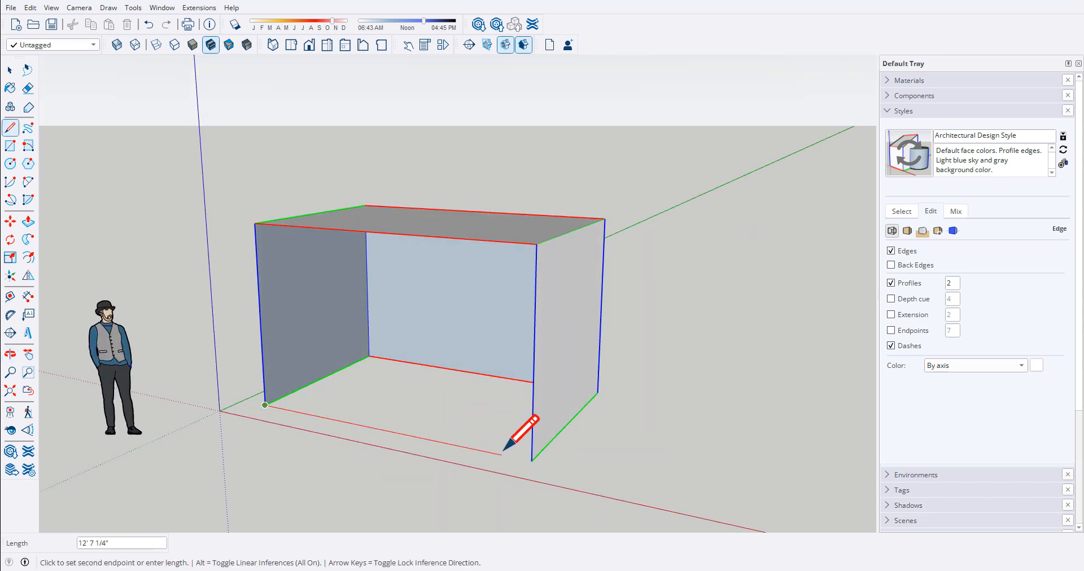
click(531, 461)
middle_drag(545, 454, 415, 447)
key(space)
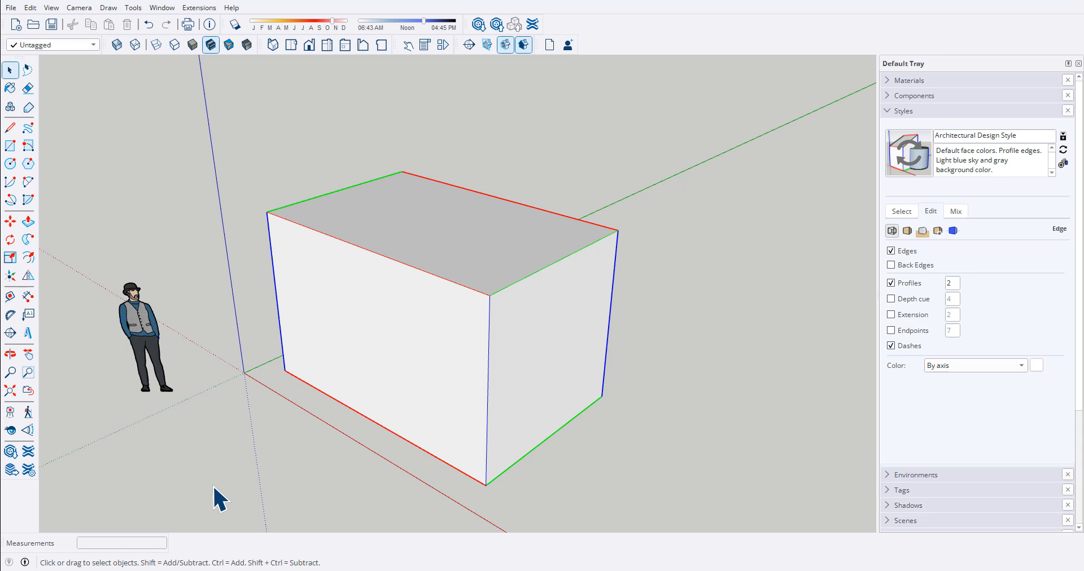
Step: Undo the axis-aligned rebuild back to the skewed box with the diagonal across its top
click(150, 25)
key(ctrl+y)
key(ctrl+y)
key(ctrl+y)
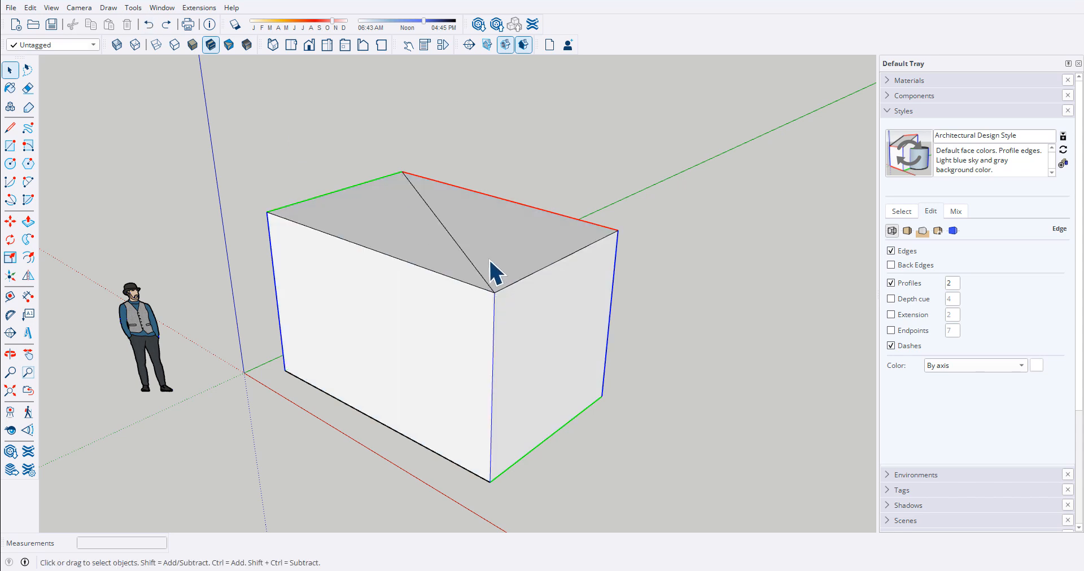
Step: Pull the box's two triangular top faces up to different heights, the second by about 7' 2 1/8"
key(p)
drag(490, 270, 497, 164)
middle_drag(498, 163, 649, 237)
drag(504, 254, 532, 148)
Step: Examine the extruded triangular tops, the step between them and the vertical edge at the front corner from several angles
scroll(451, 254, up, 3)
scroll(446, 282, up, 4)
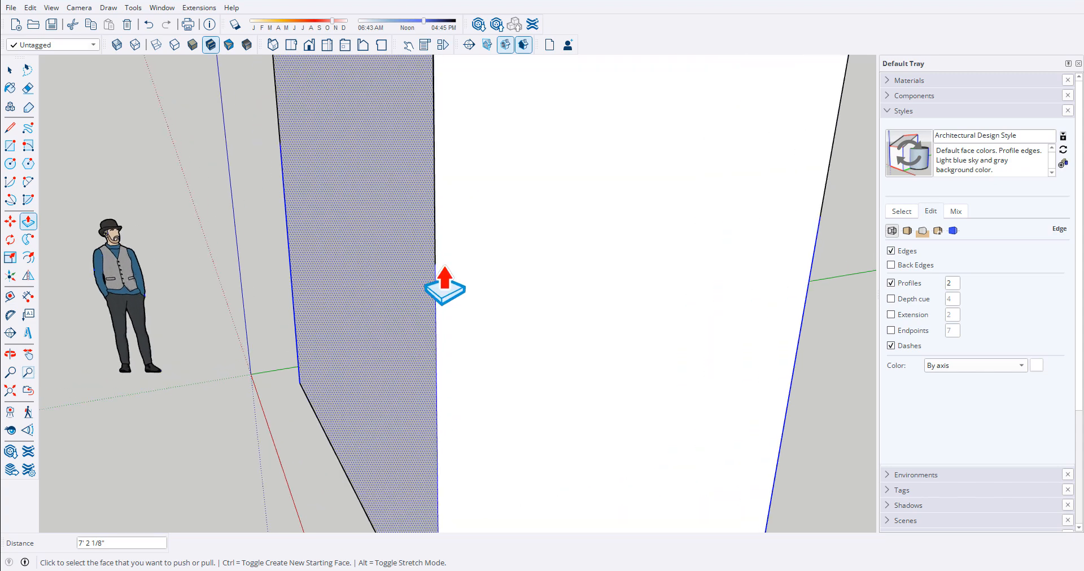
middle_drag(445, 285, 642, 486)
scroll(610, 344, down, 2)
middle_drag(519, 192, 491, 355)
key(p)
scroll(525, 418, down, 3)
middle_drag(557, 475, 654, 278)
scroll(622, 368, down, 5)
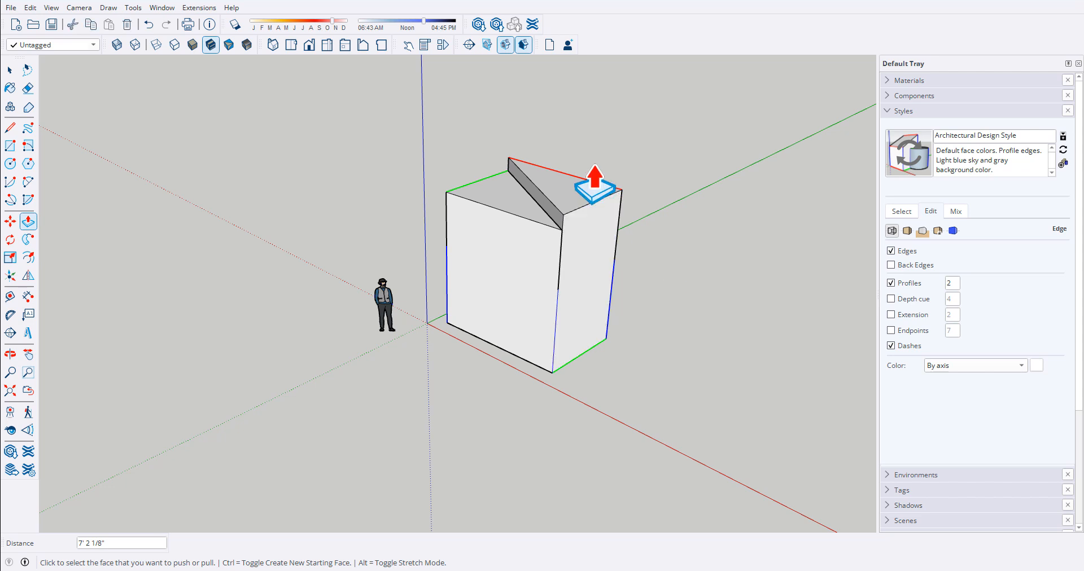
scroll(624, 194, up, 4)
scroll(314, 406, down, 3)
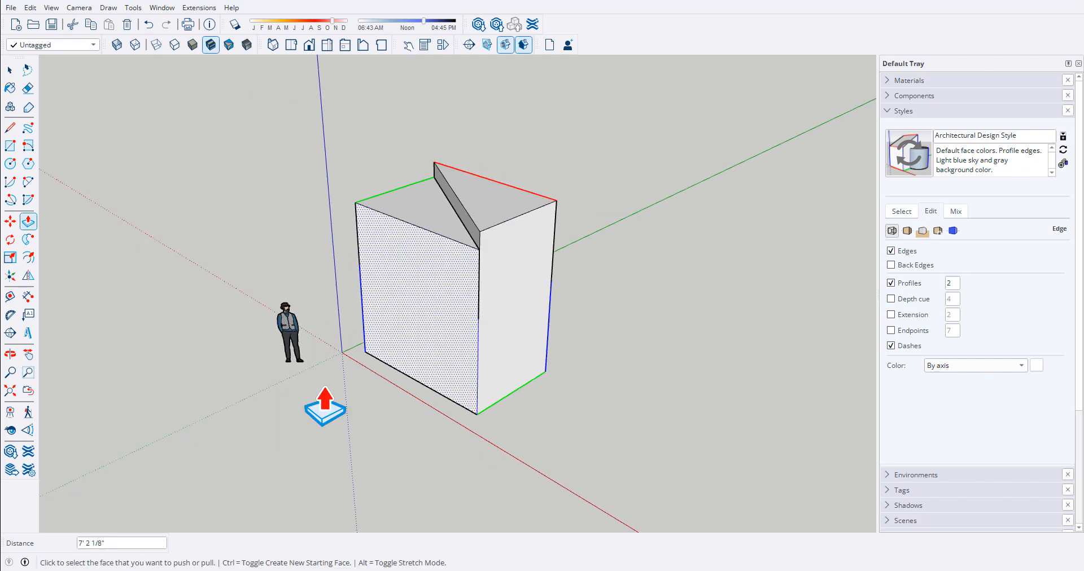